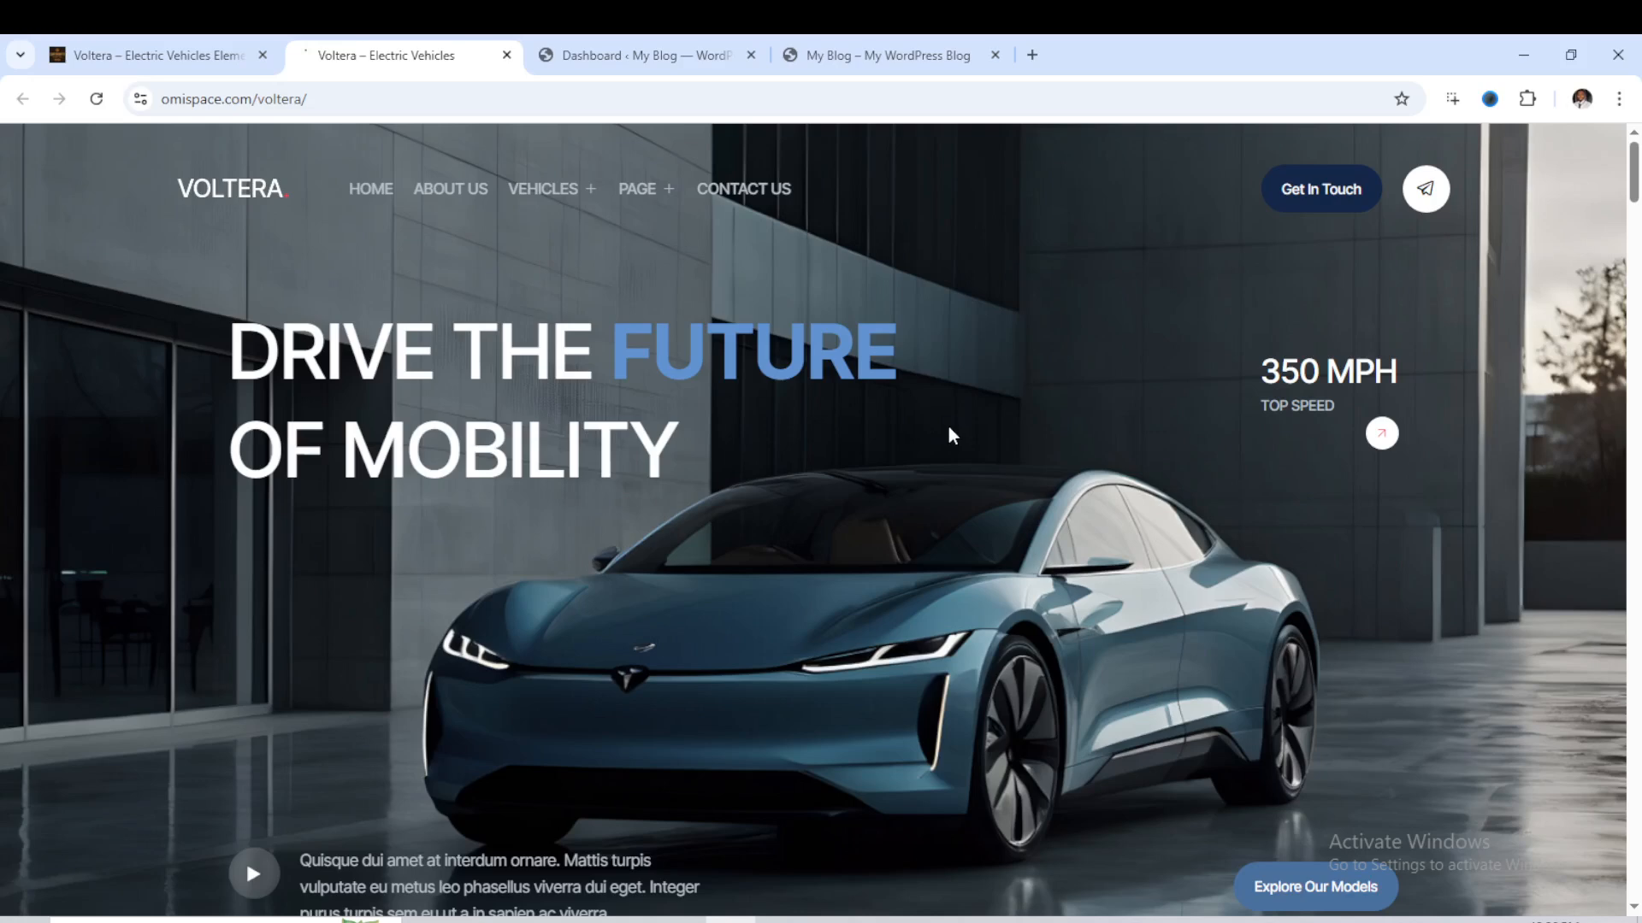
# - Reload the Voltera demo page and examine its hero, About Us and Why Choose Us sections
pyautogui.click(96, 100)
pyautogui.scroll(-5, 919, 441)
pyautogui.scroll(-6, 965, 453)
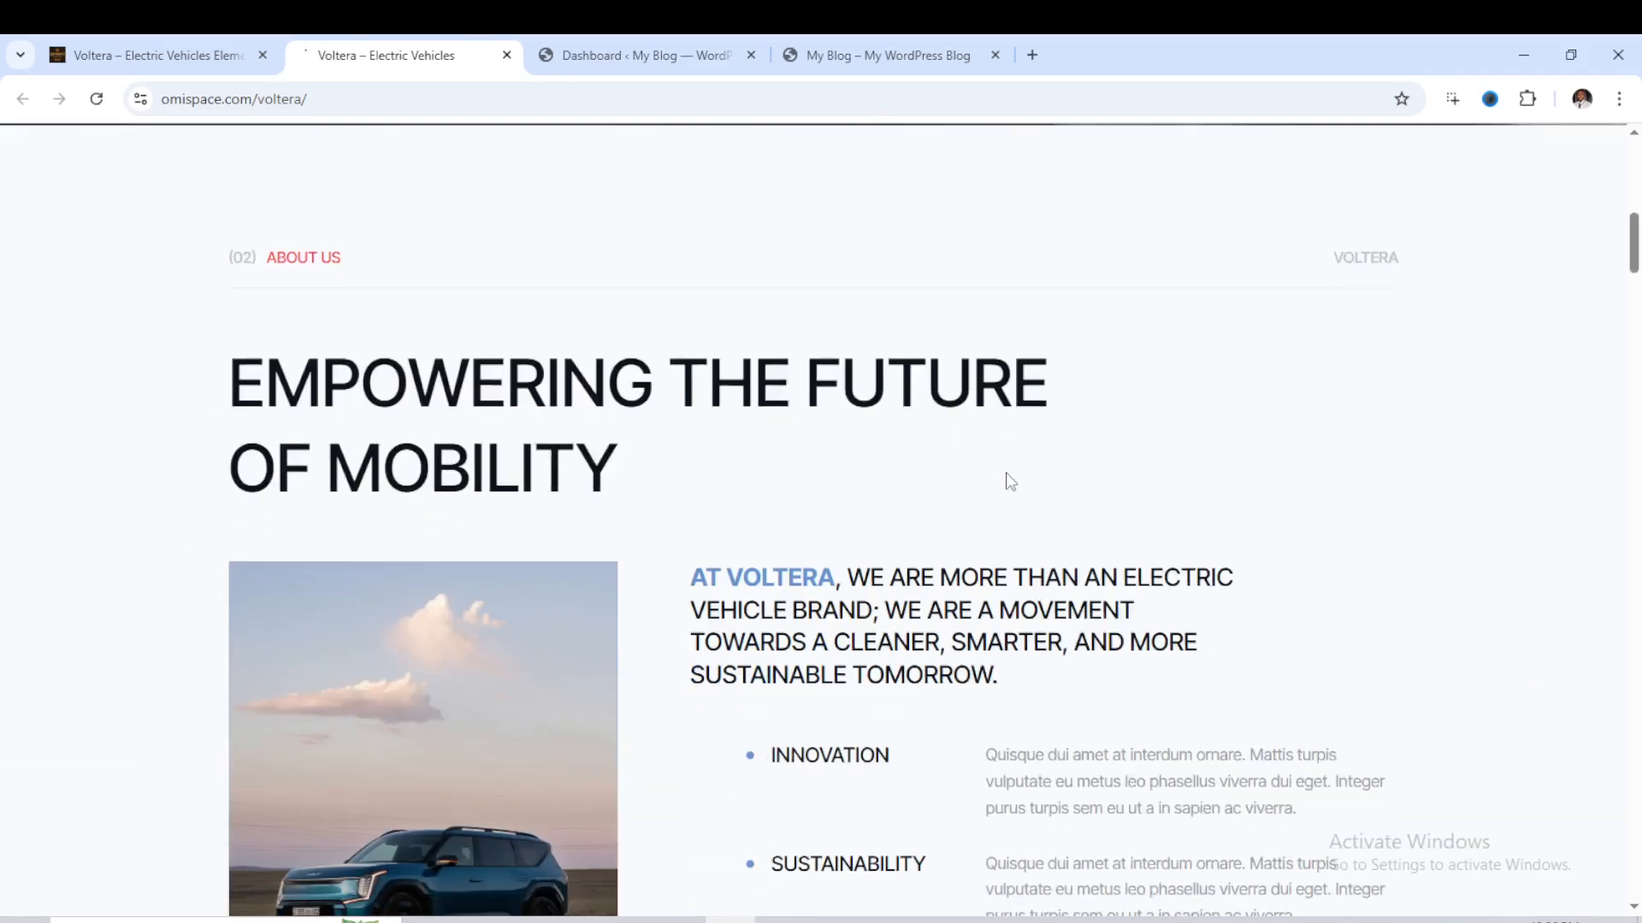
pyautogui.scroll(-1, 1030, 439)
pyautogui.scroll(-4, 958, 384)
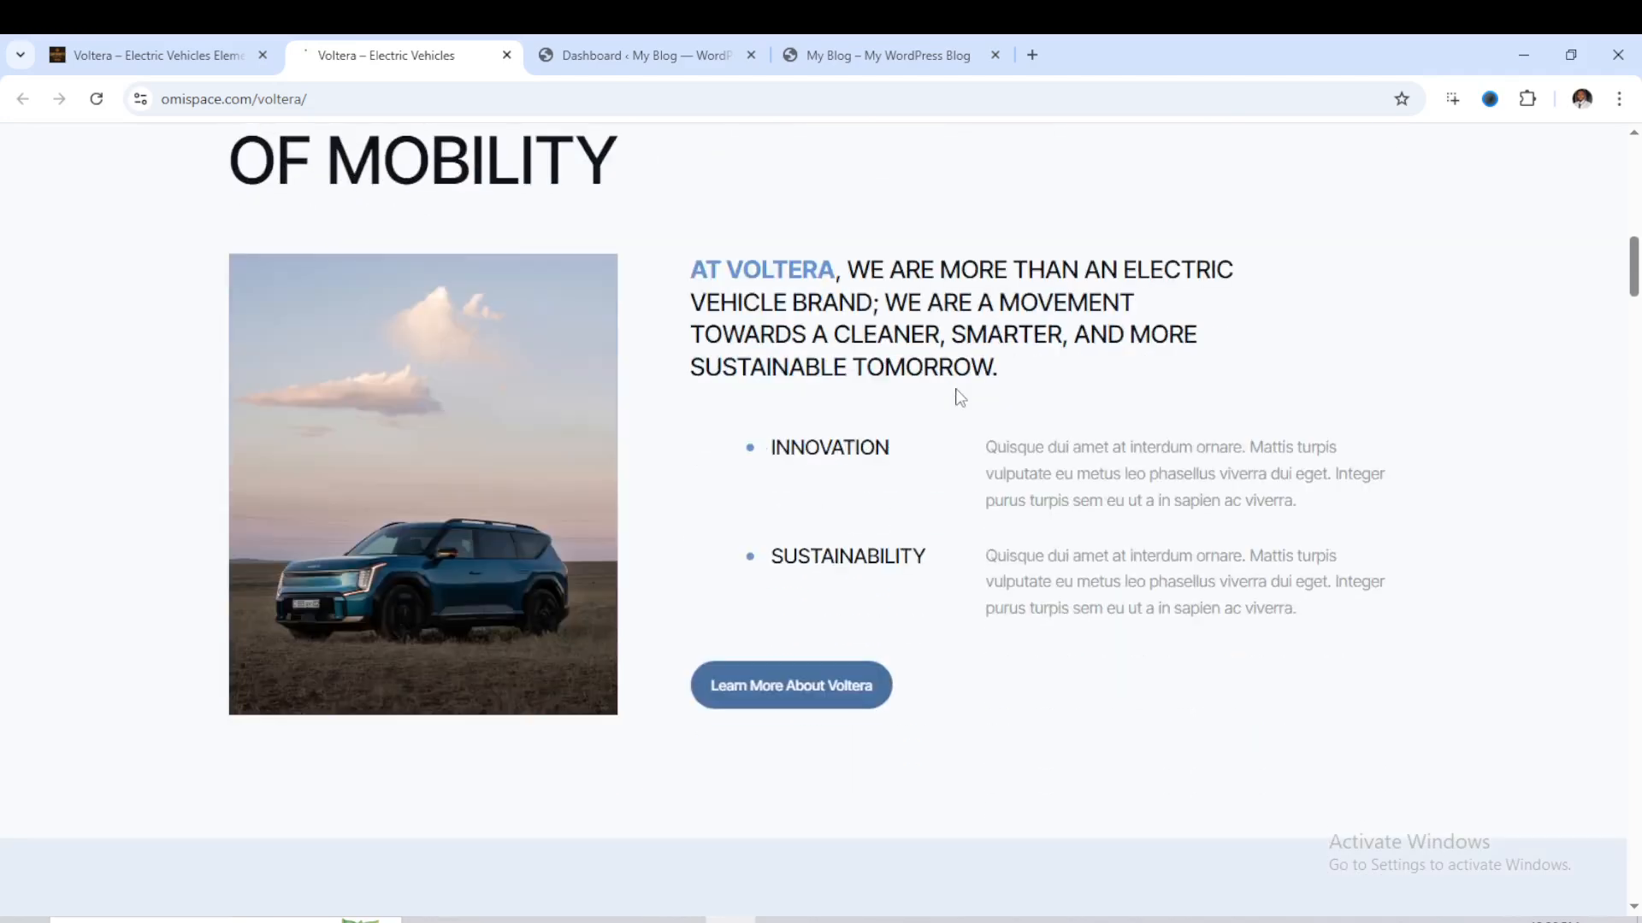
pyautogui.scroll(-4, 954, 398)
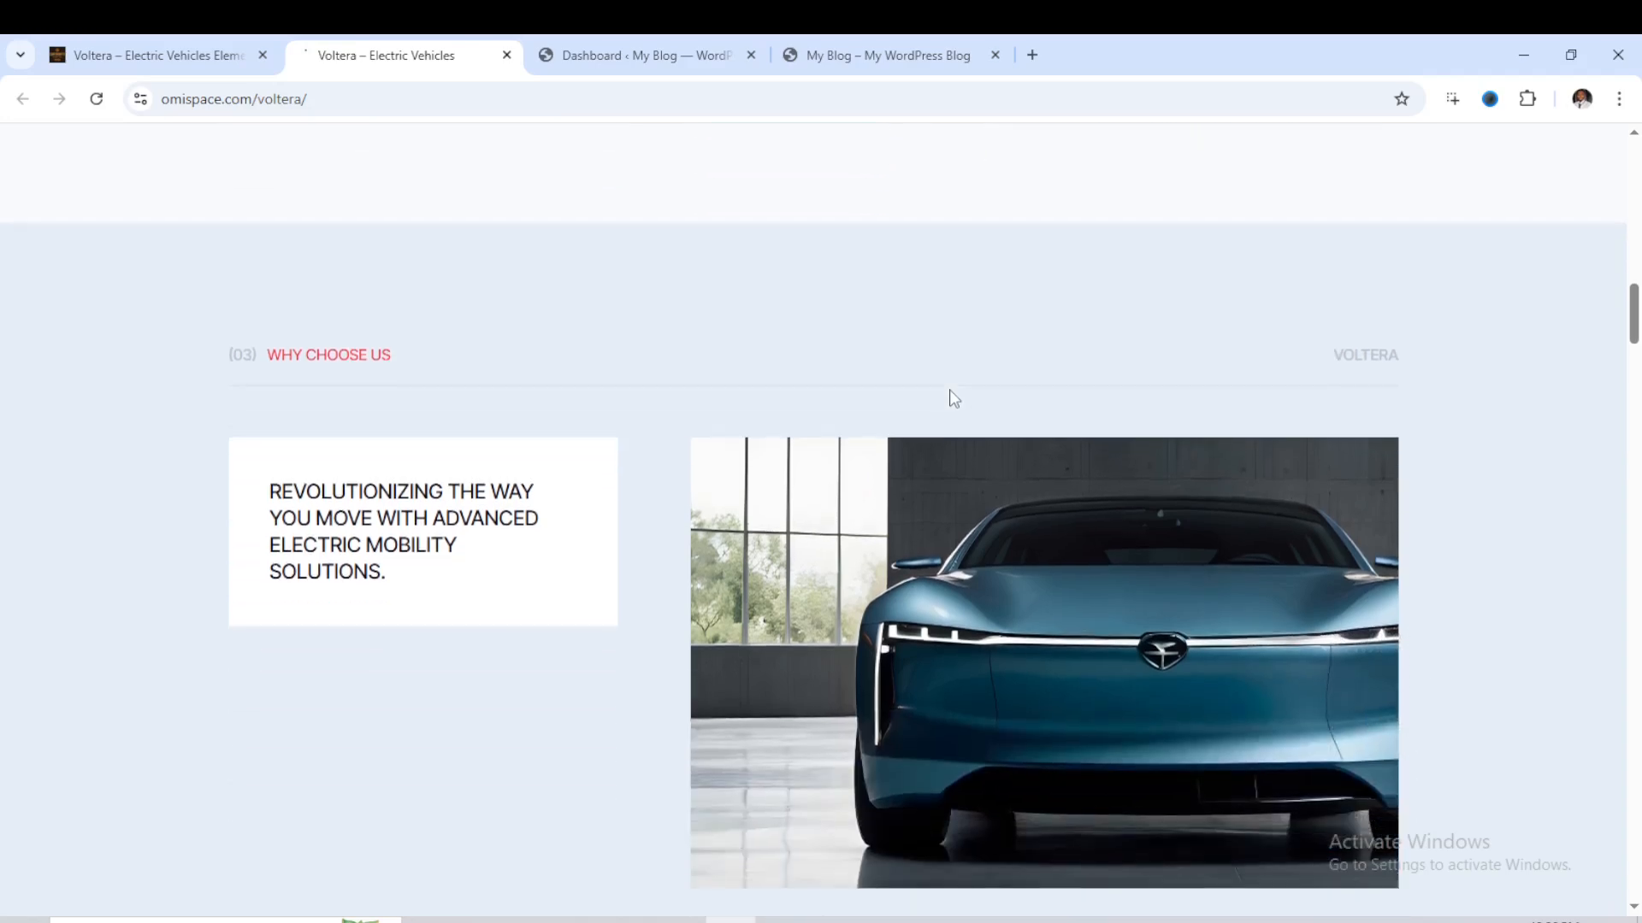
pyautogui.scroll(-1, 954, 399)
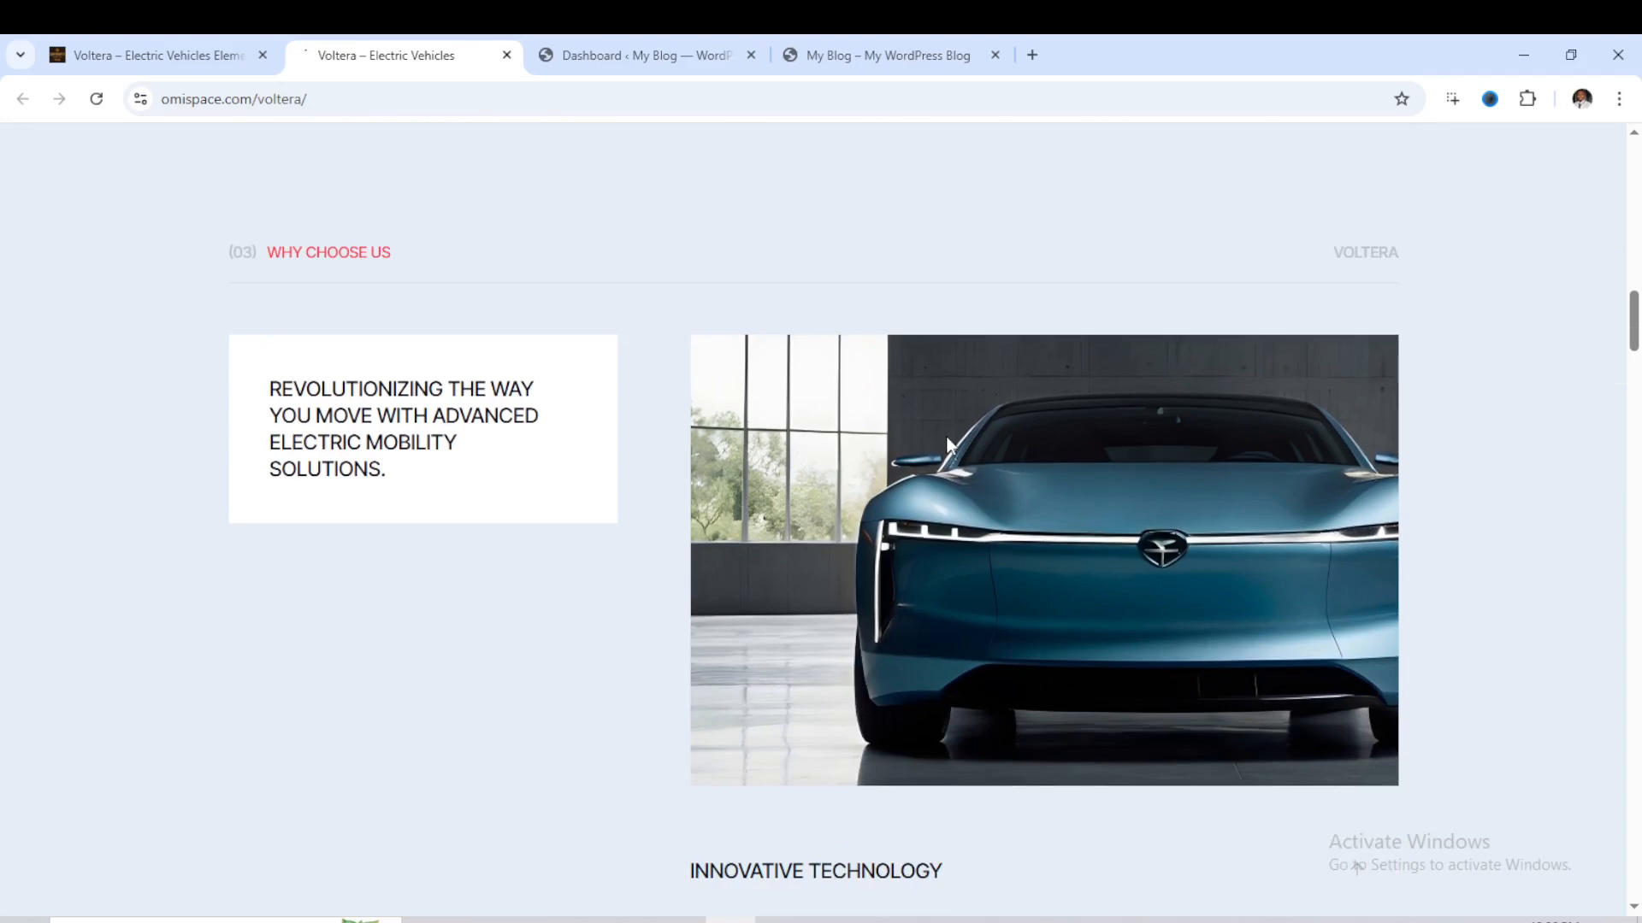
pyautogui.scroll(-4, 946, 434)
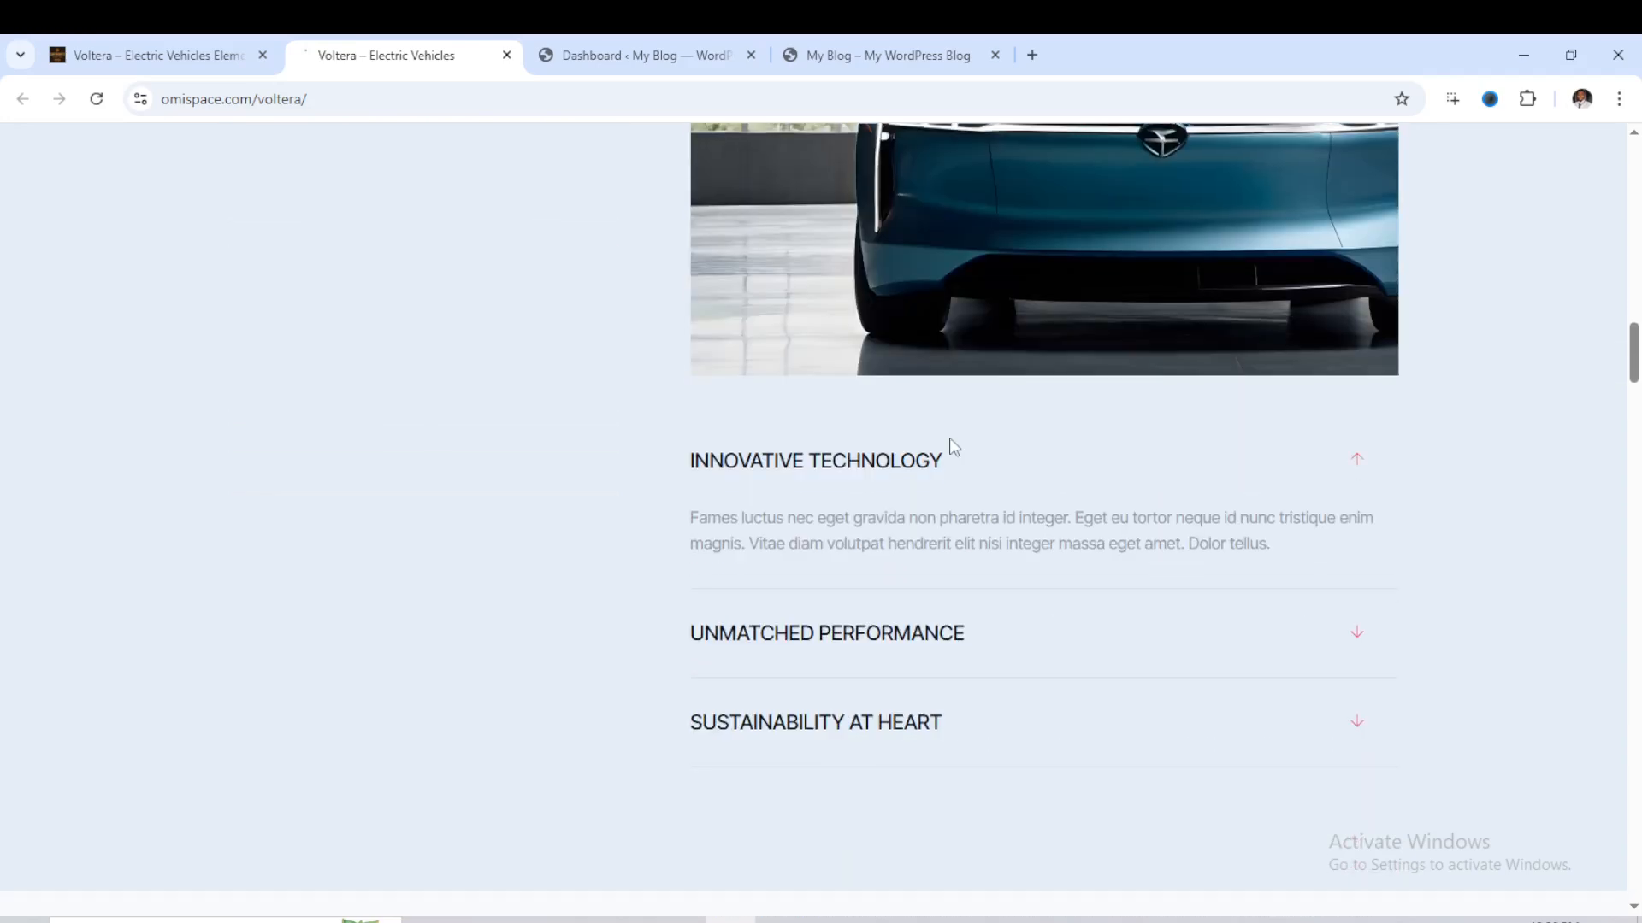
pyautogui.scroll(-3, 954, 446)
pyautogui.scroll(-7, 955, 458)
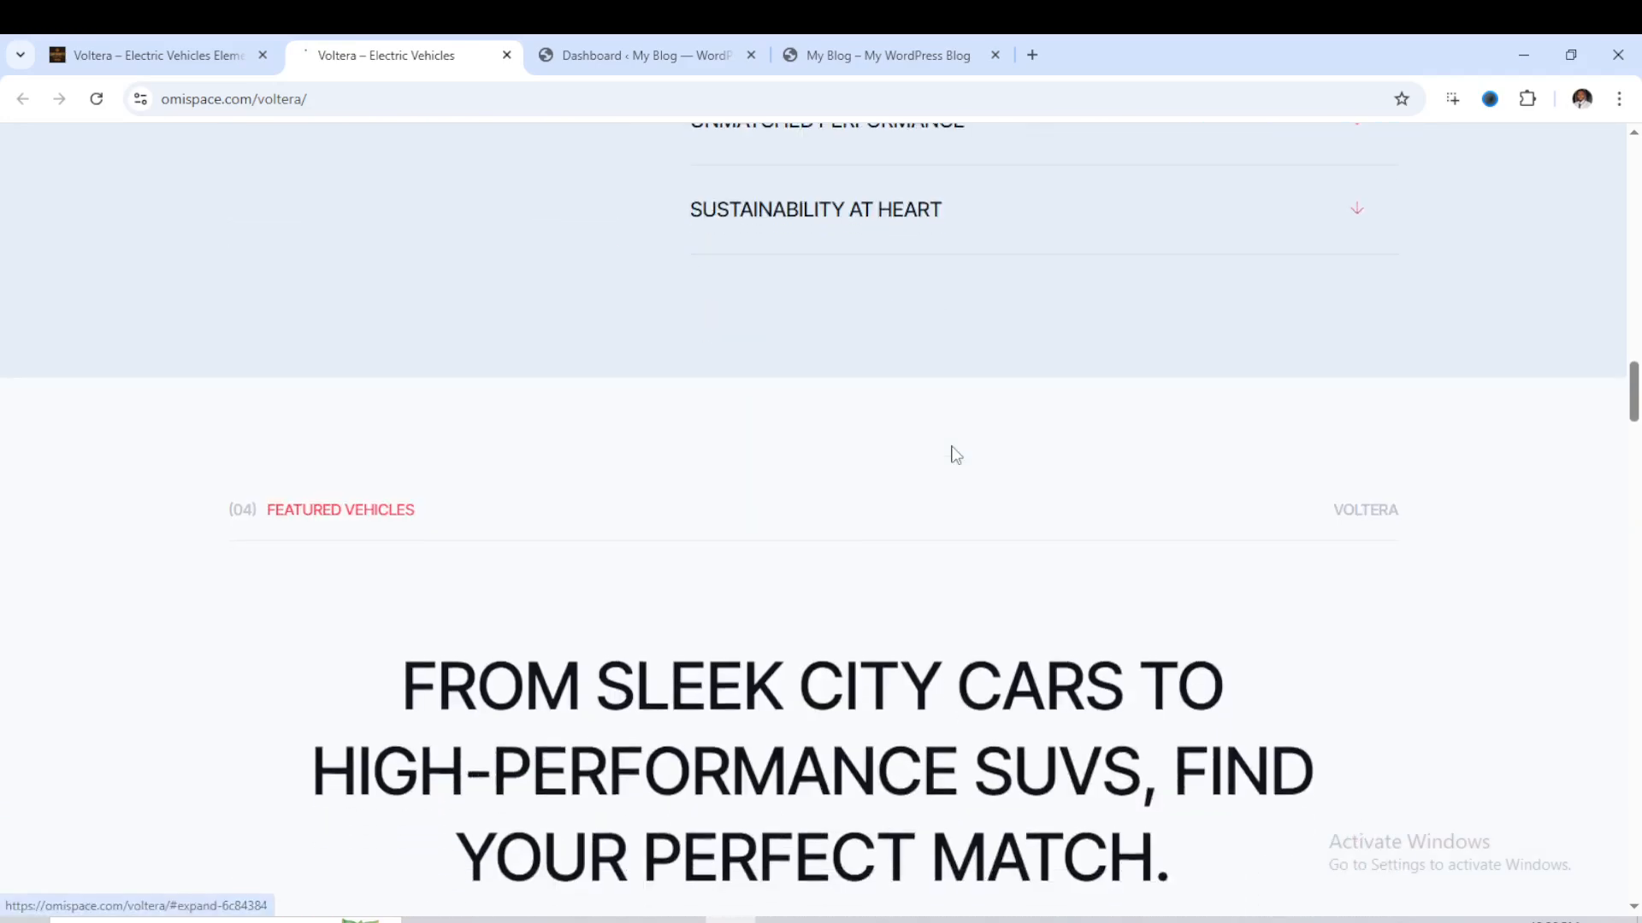
# - Examine the Featured Vehicles section of the Voltera demo, comparing the Zenith Black SUV and Electra Elegance banners
pyautogui.scroll(-4, 953, 446)
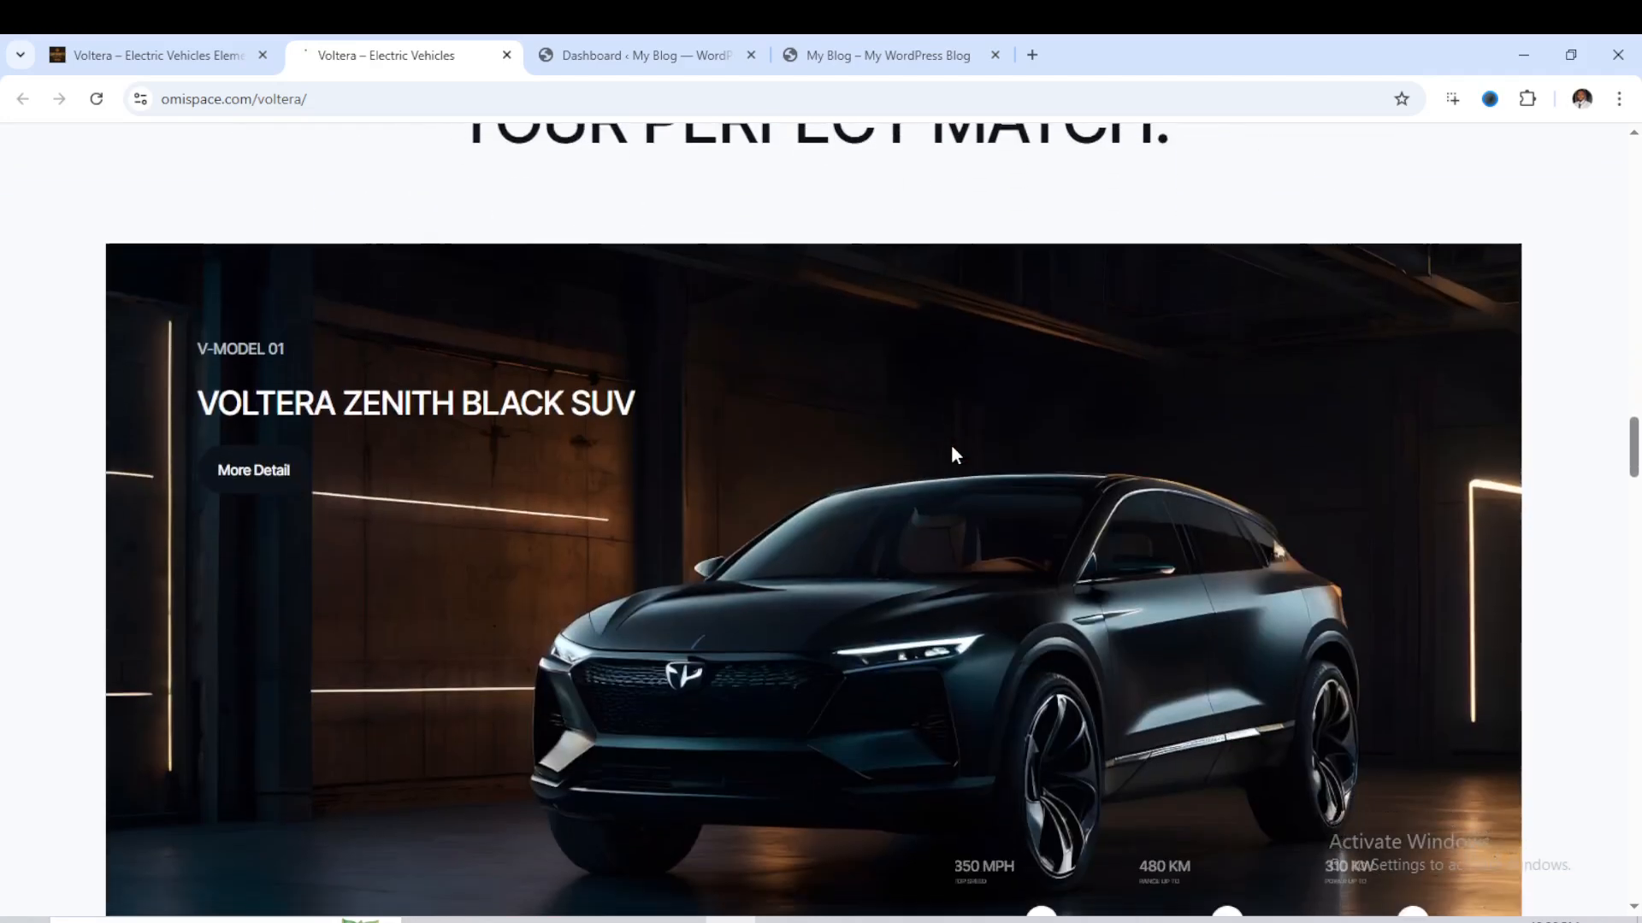
pyautogui.scroll(-3, 955, 455)
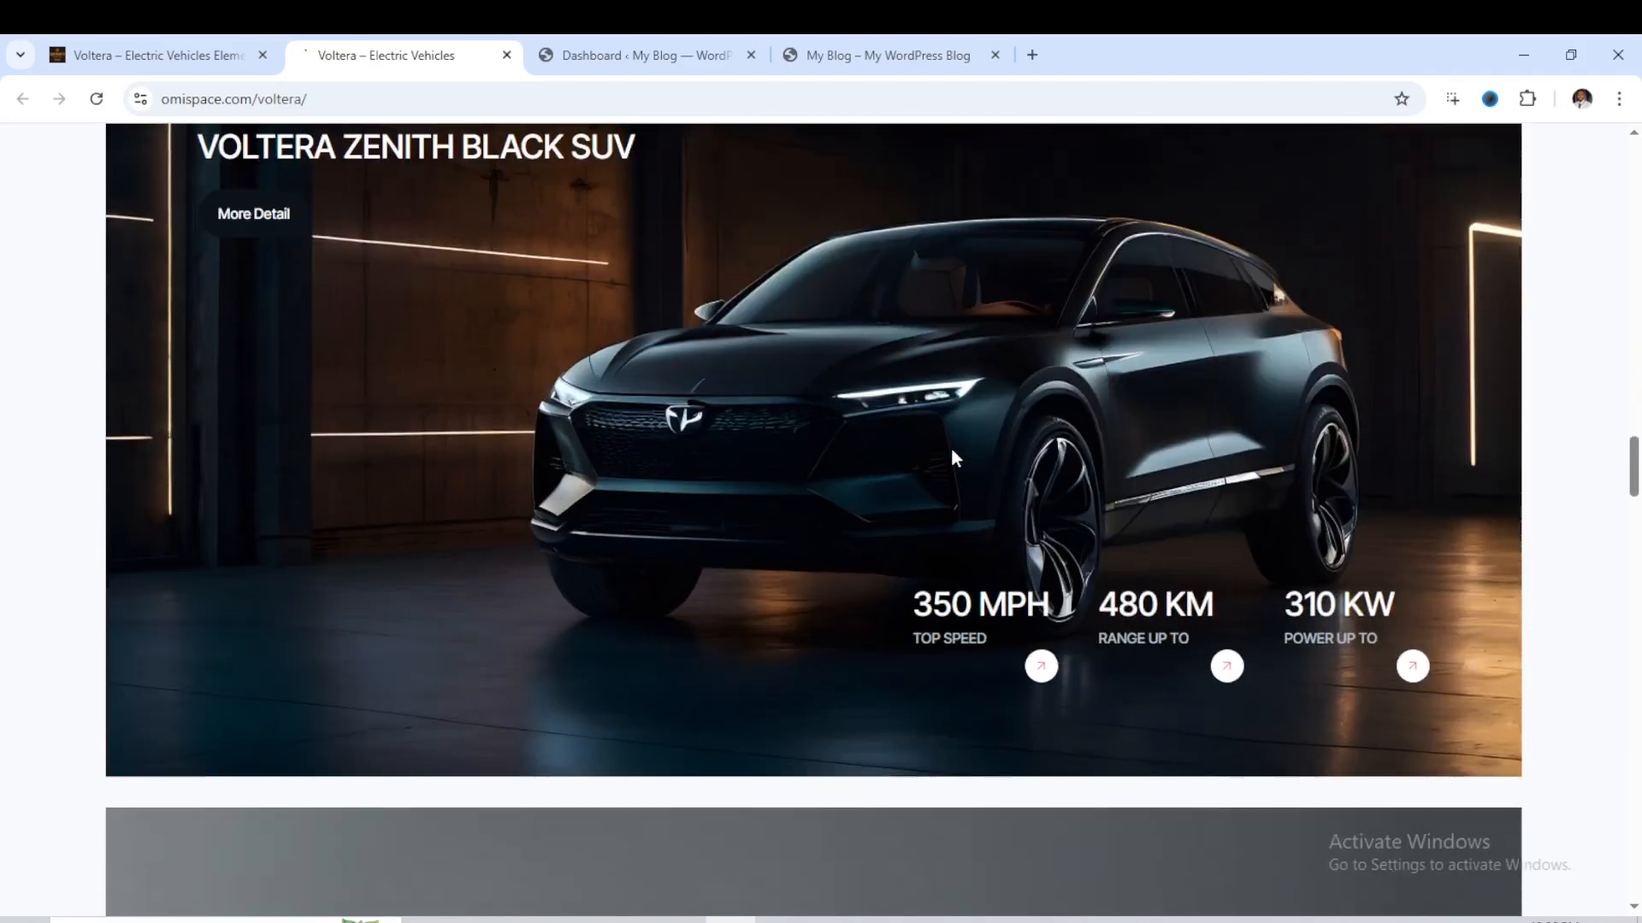
pyautogui.scroll(-1, 955, 453)
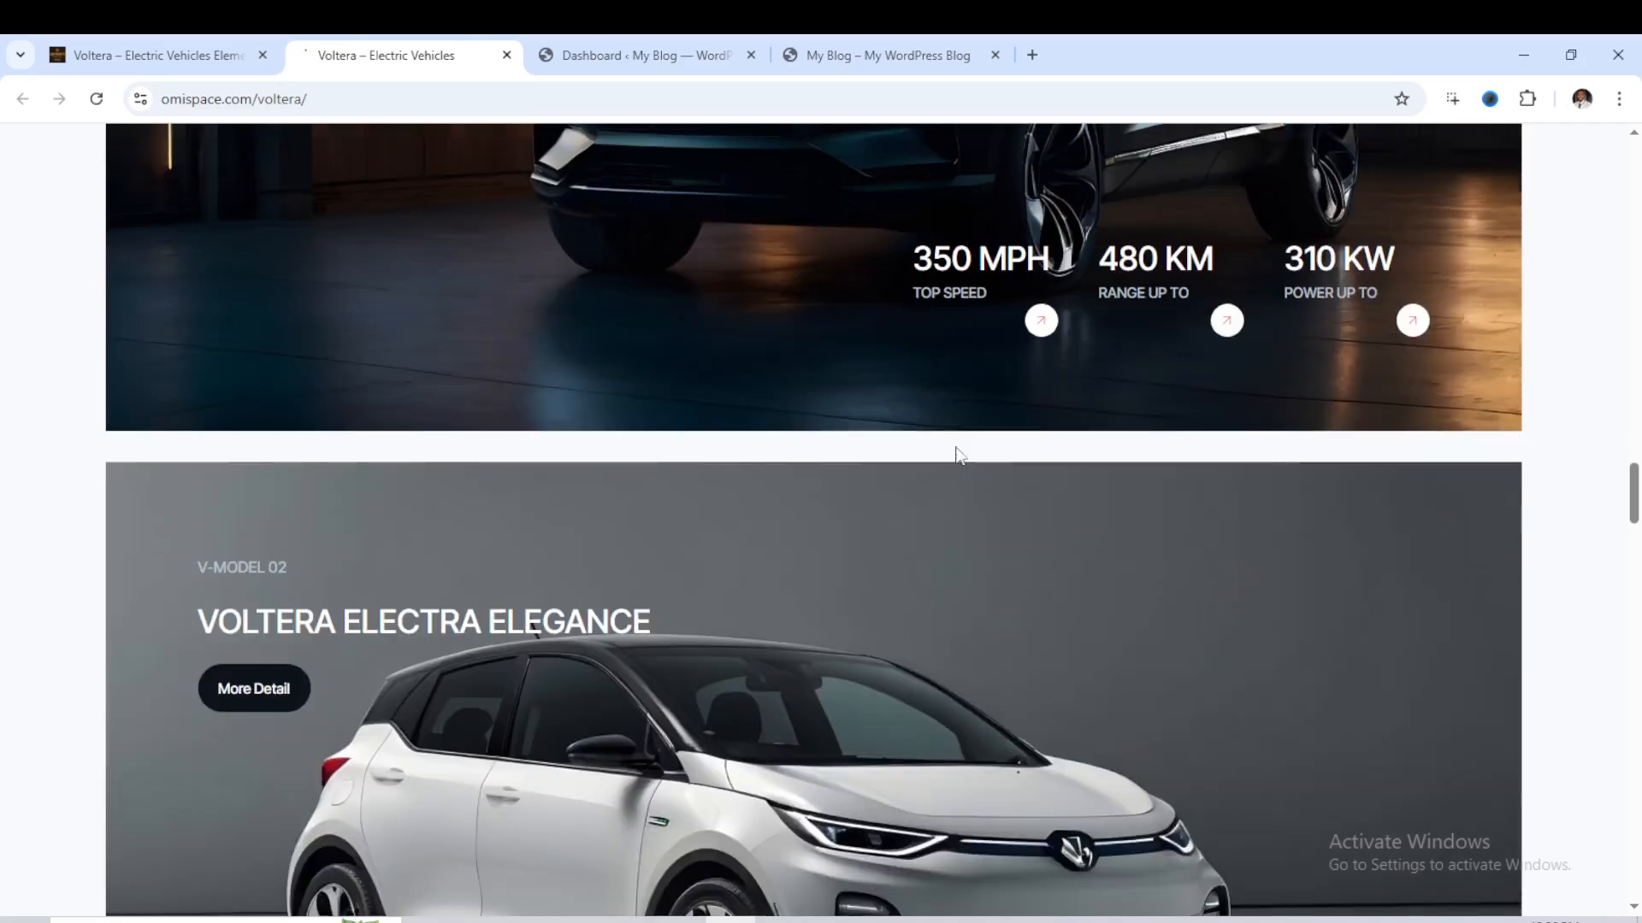
pyautogui.scroll(6, 958, 445)
pyautogui.scroll(-3, 958, 444)
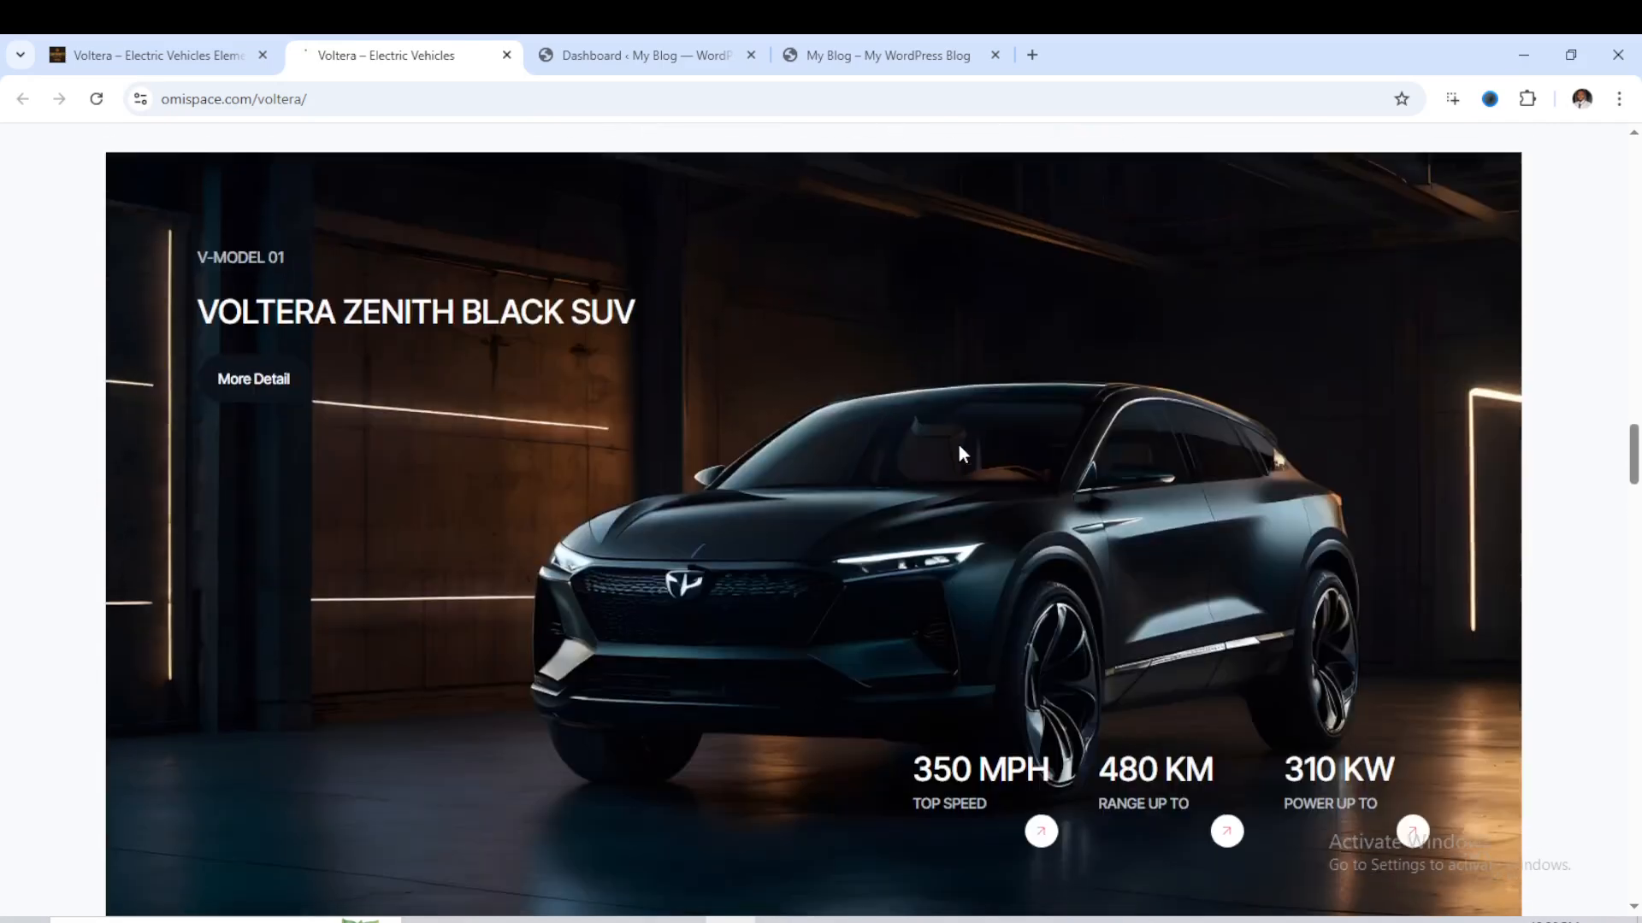
pyautogui.scroll(3, 909, 434)
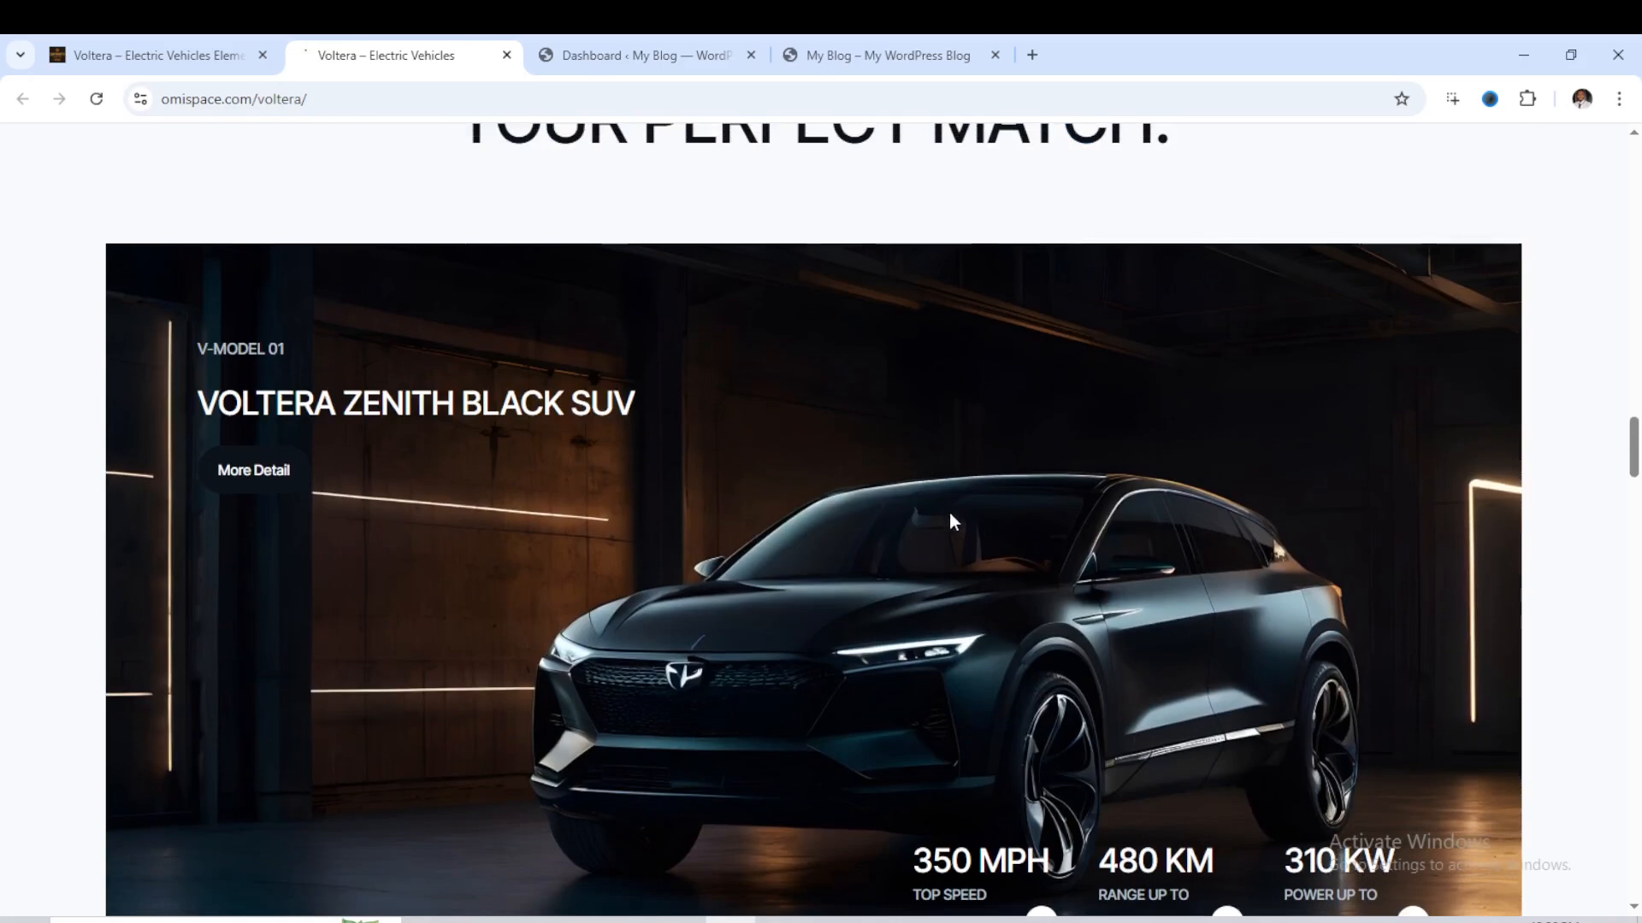
pyautogui.scroll(-8, 937, 517)
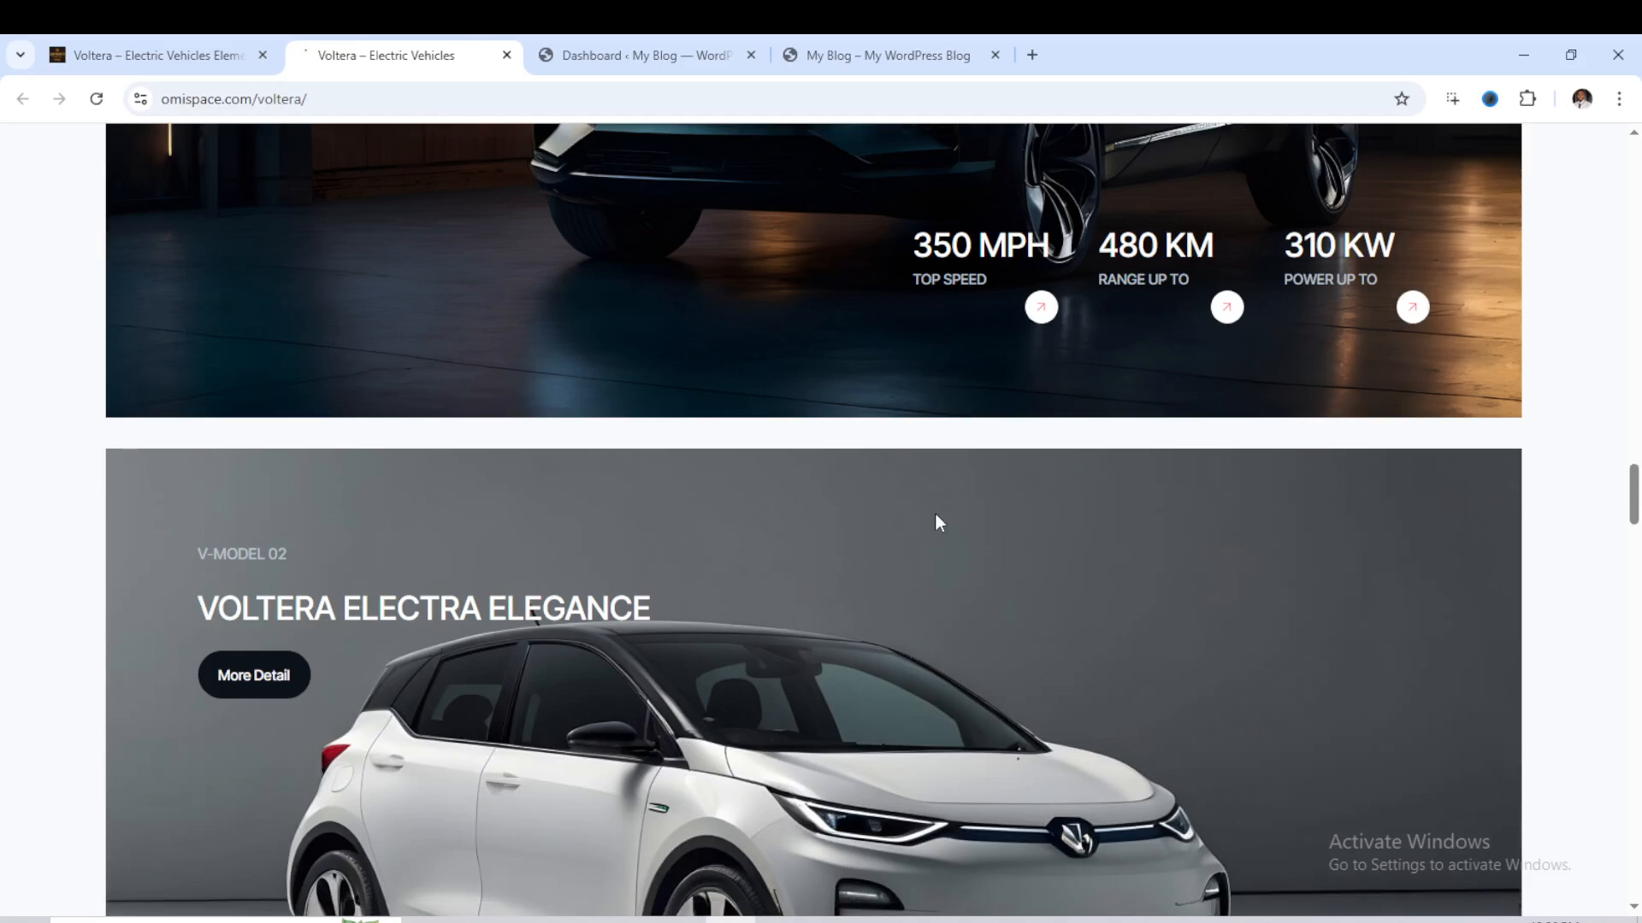
pyautogui.scroll(-2, 935, 509)
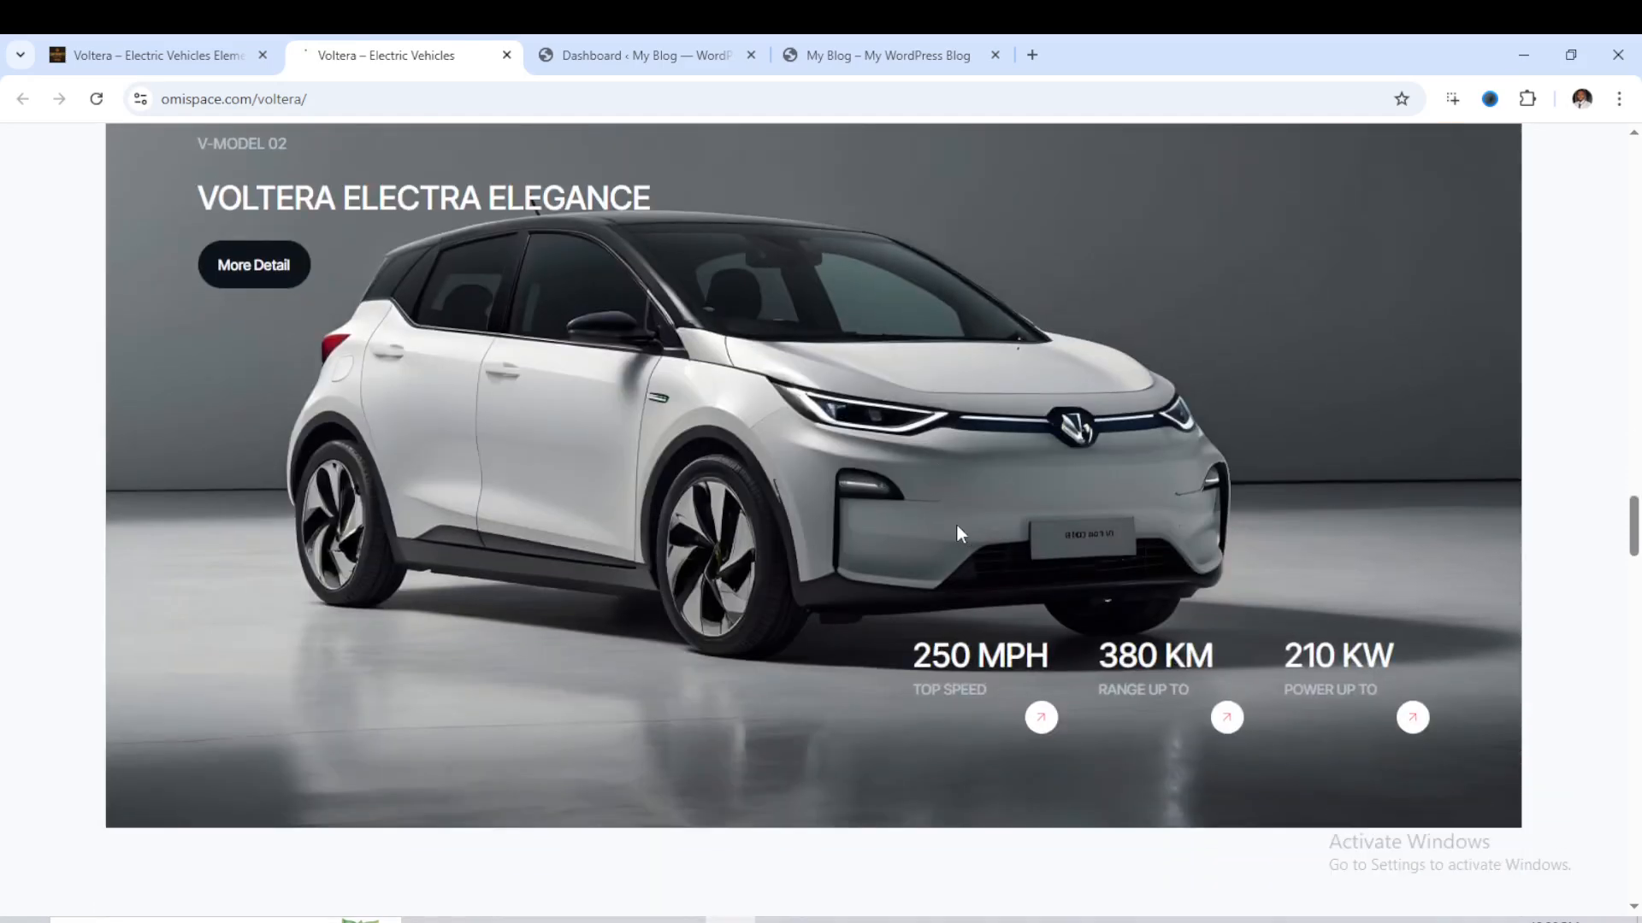
pyautogui.scroll(-2, 957, 525)
# - Review the Voltera demo's charging solutions, testimonials, call-to-action, recent news and footer sections
pyautogui.scroll(-4, 958, 530)
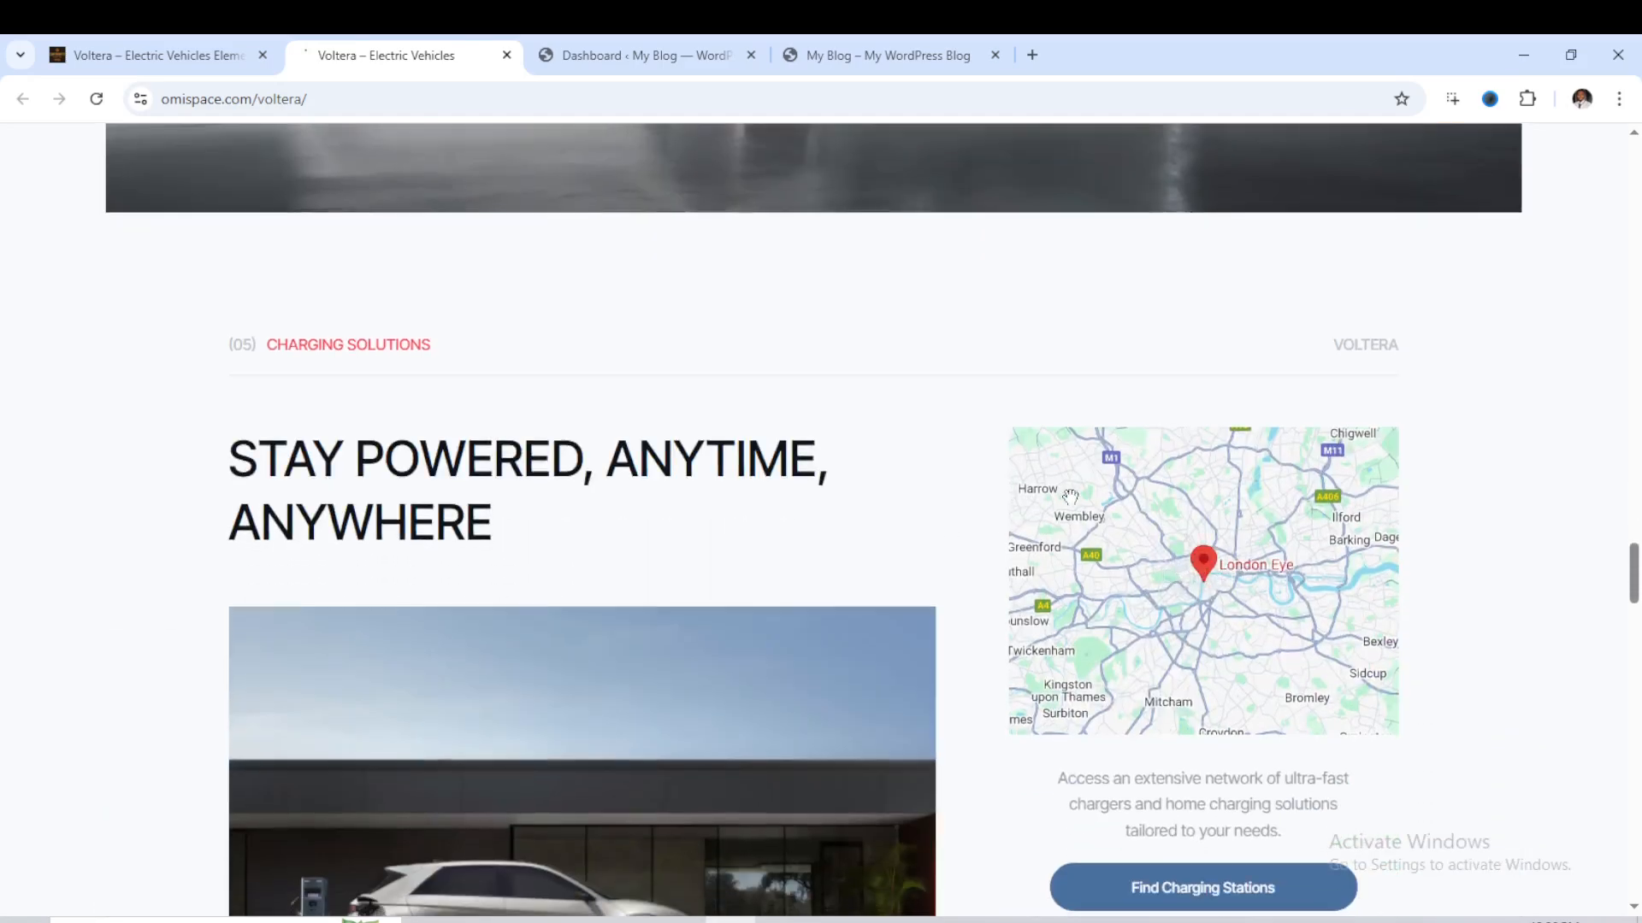
pyautogui.scroll(-3, 647, 445)
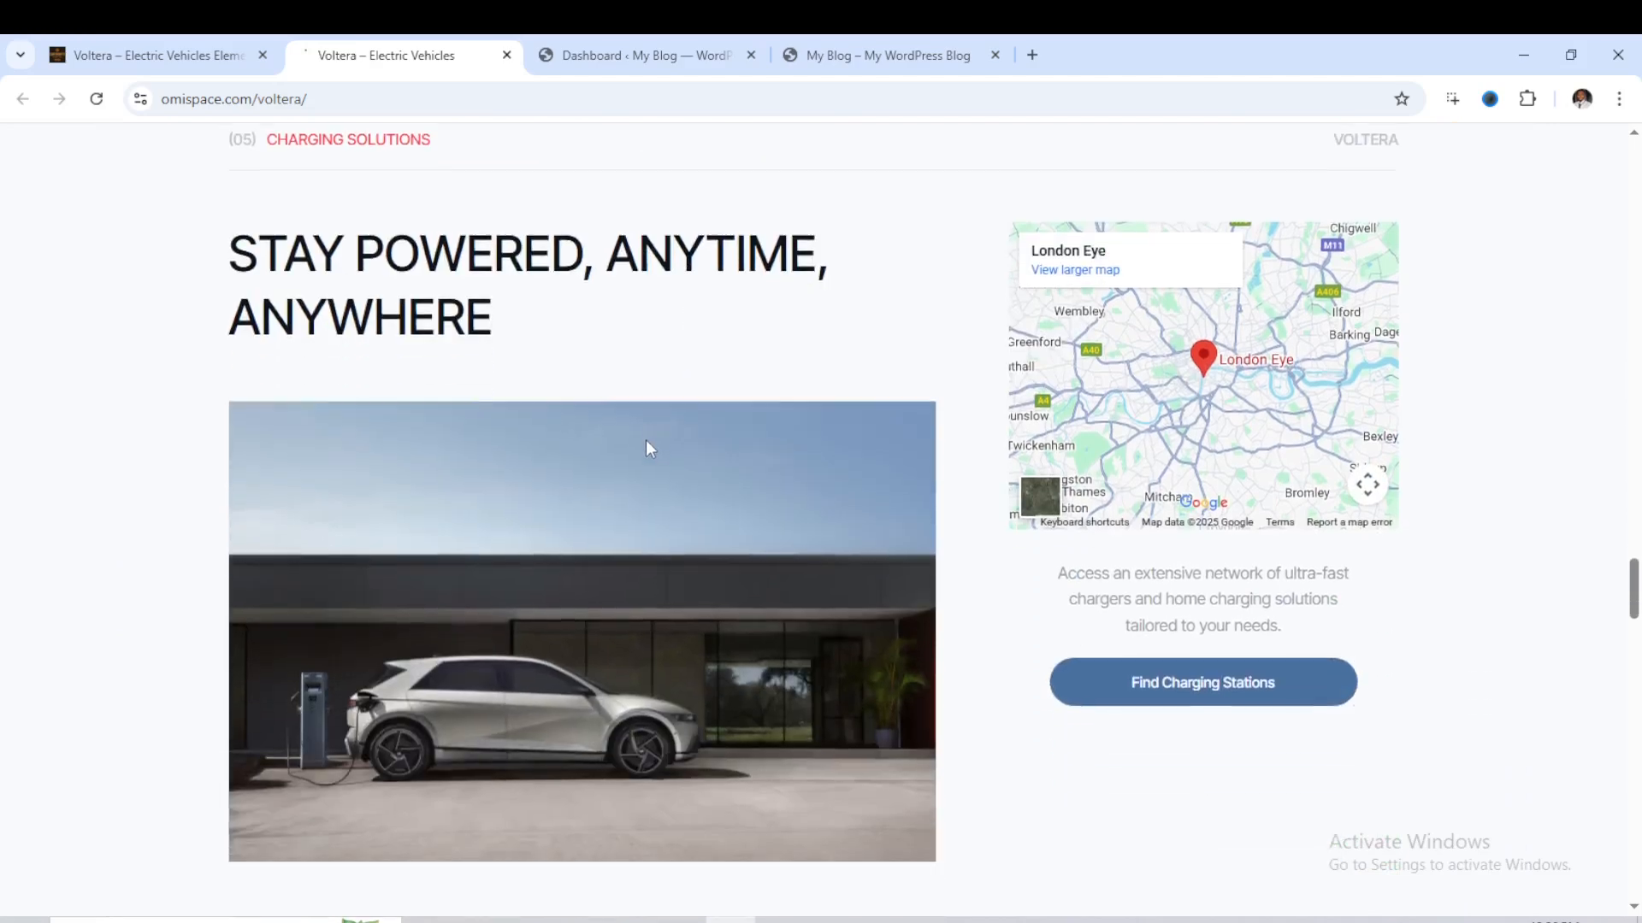
pyautogui.scroll(-4, 629, 447)
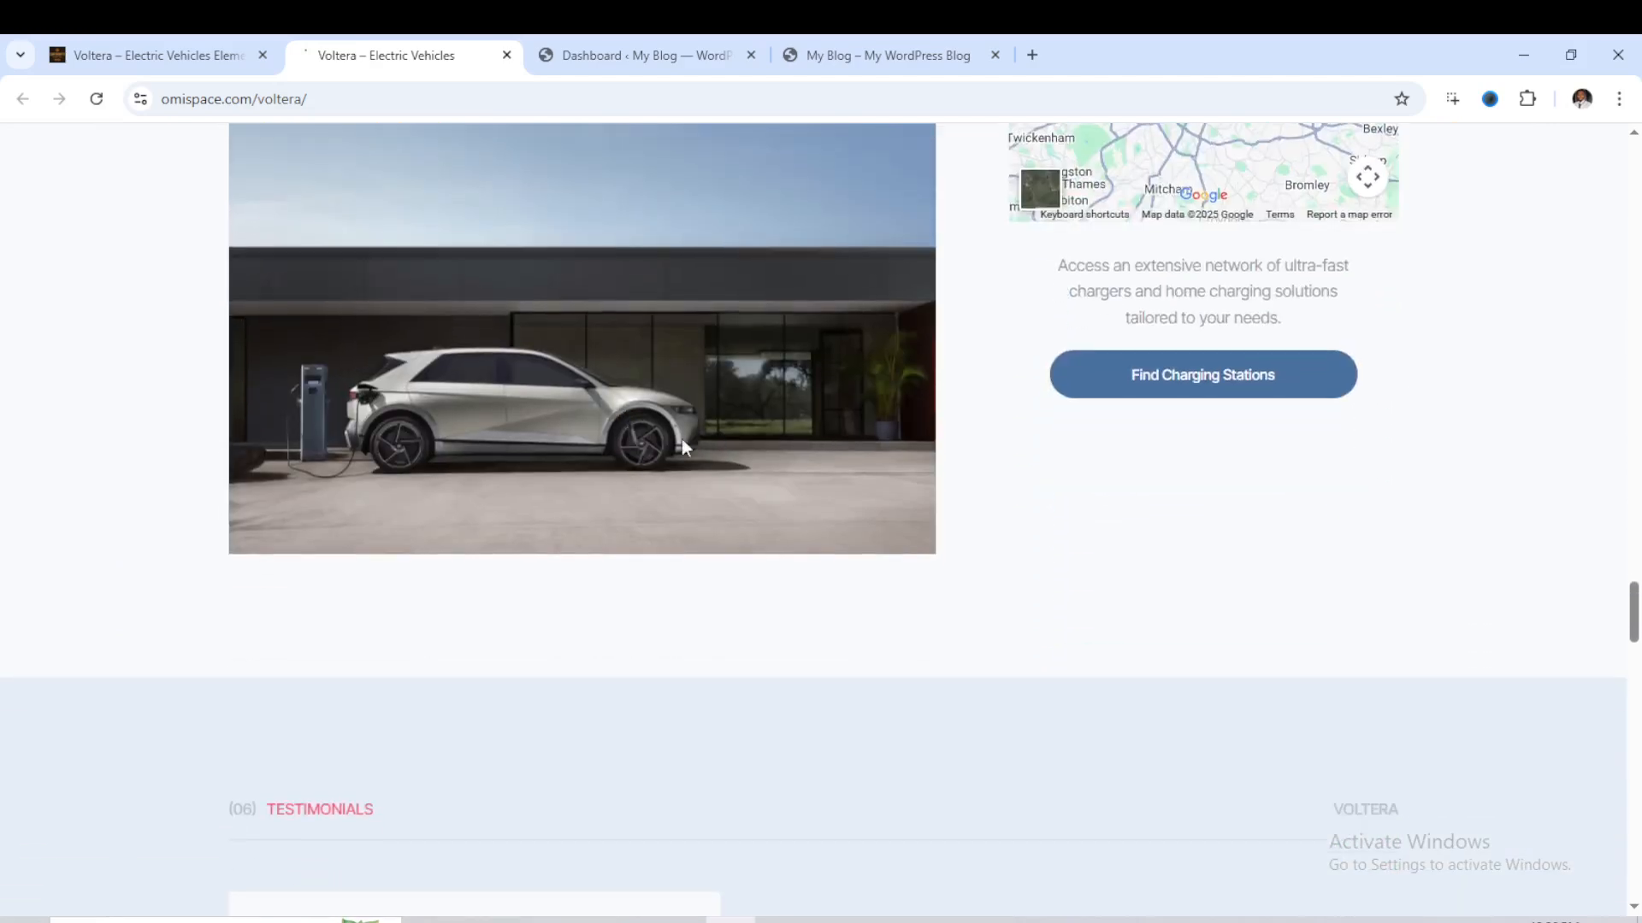
pyautogui.scroll(-6, 716, 463)
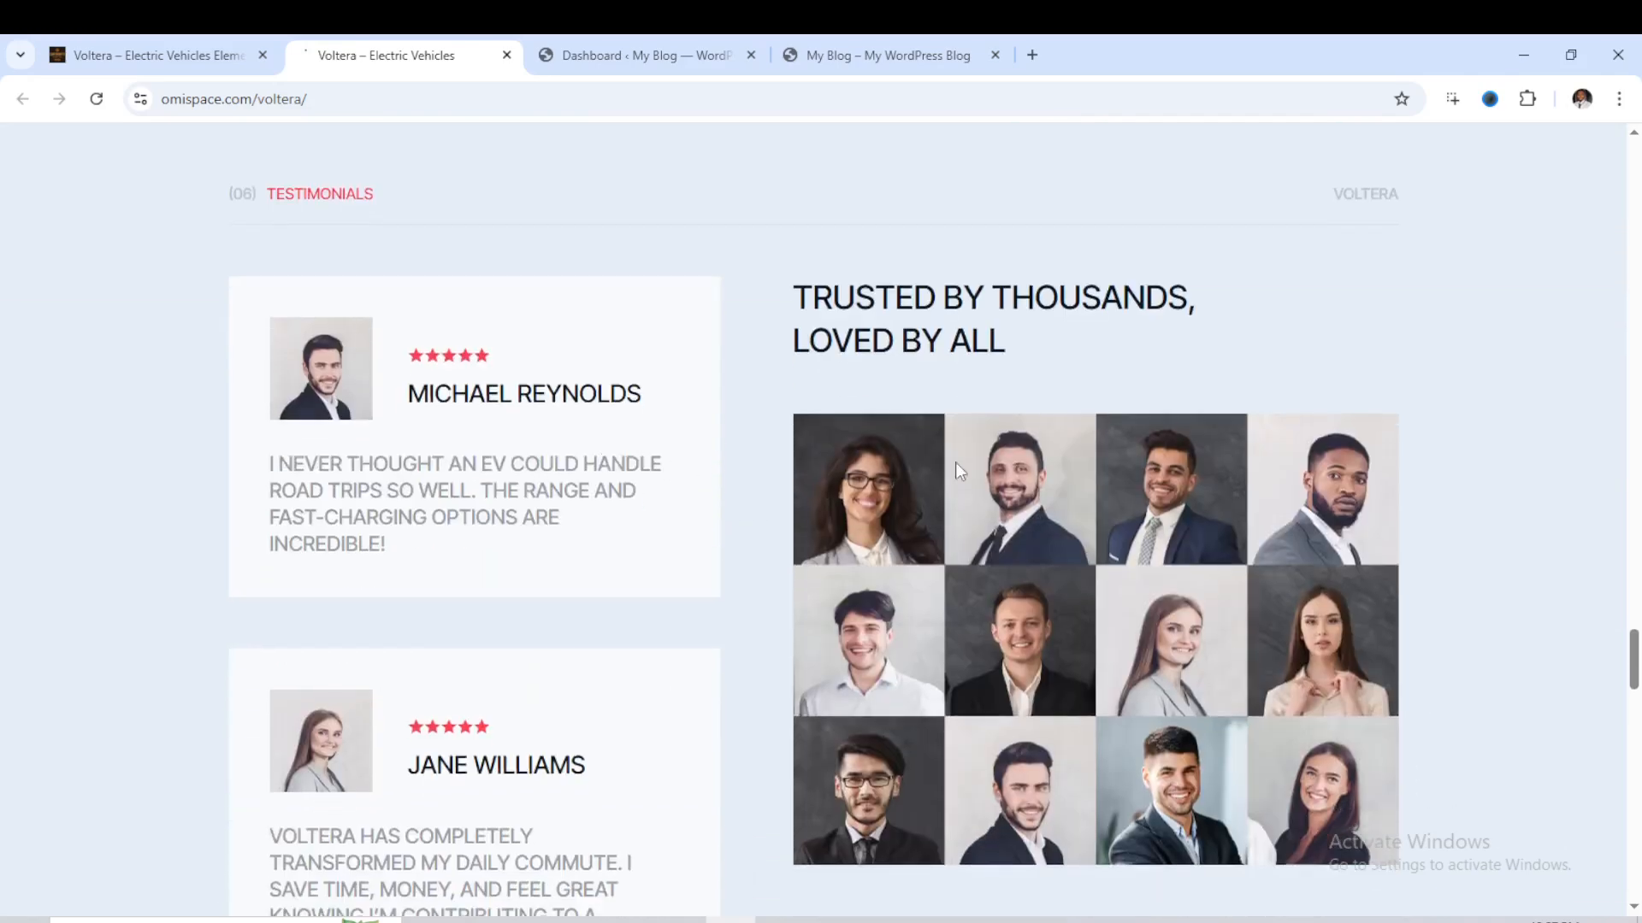
pyautogui.scroll(-2, 992, 438)
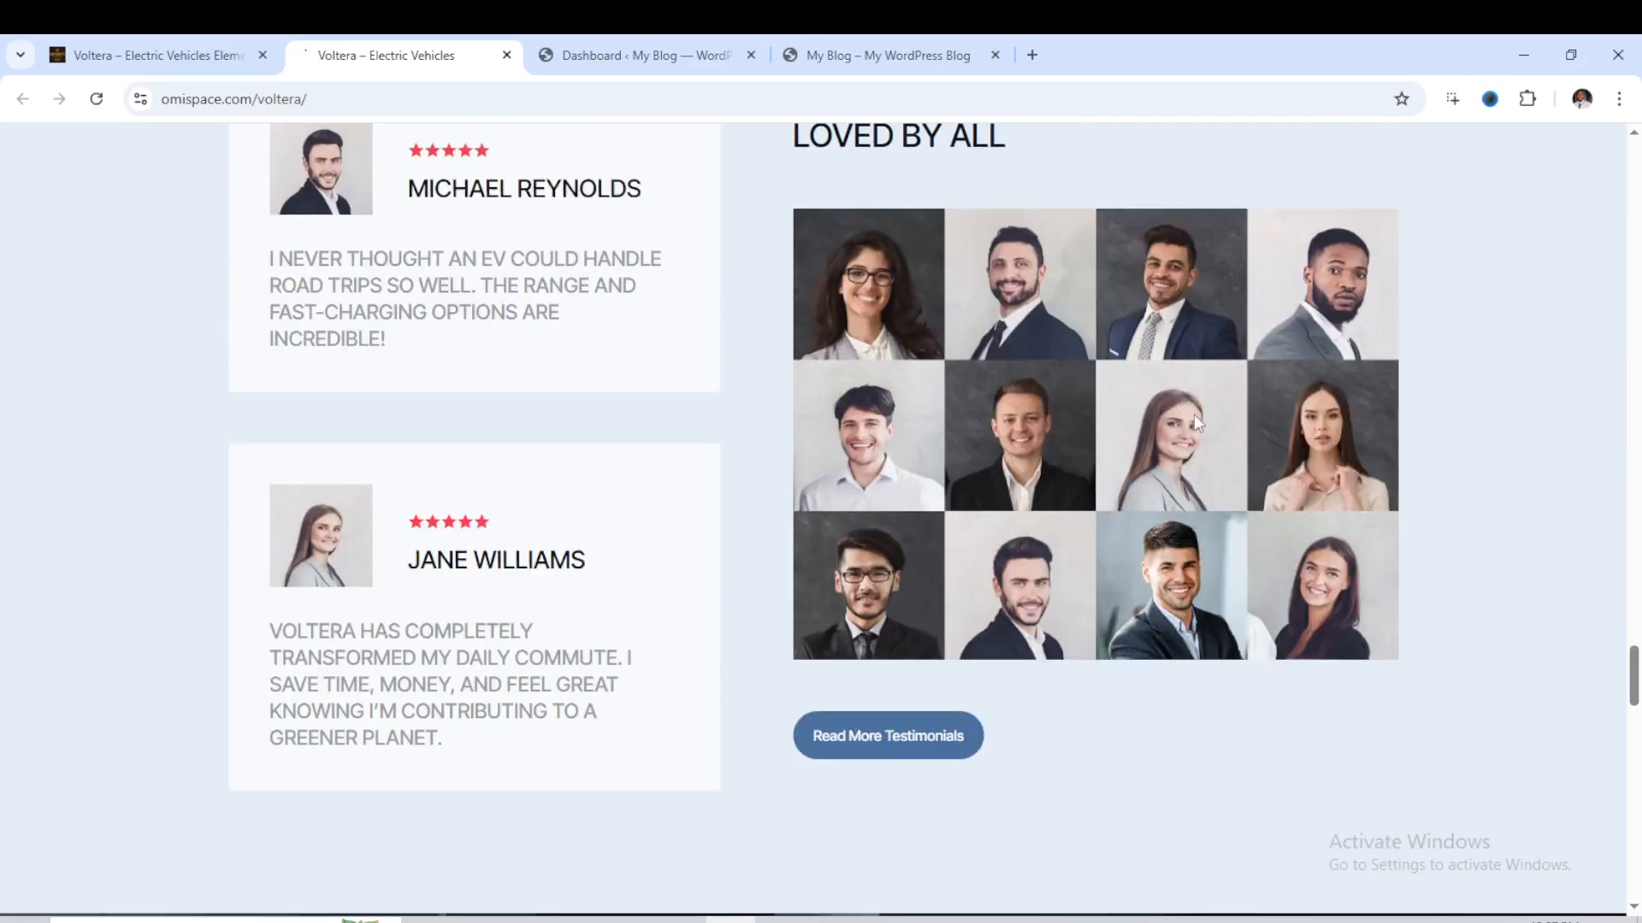
pyautogui.scroll(-2, 1187, 409)
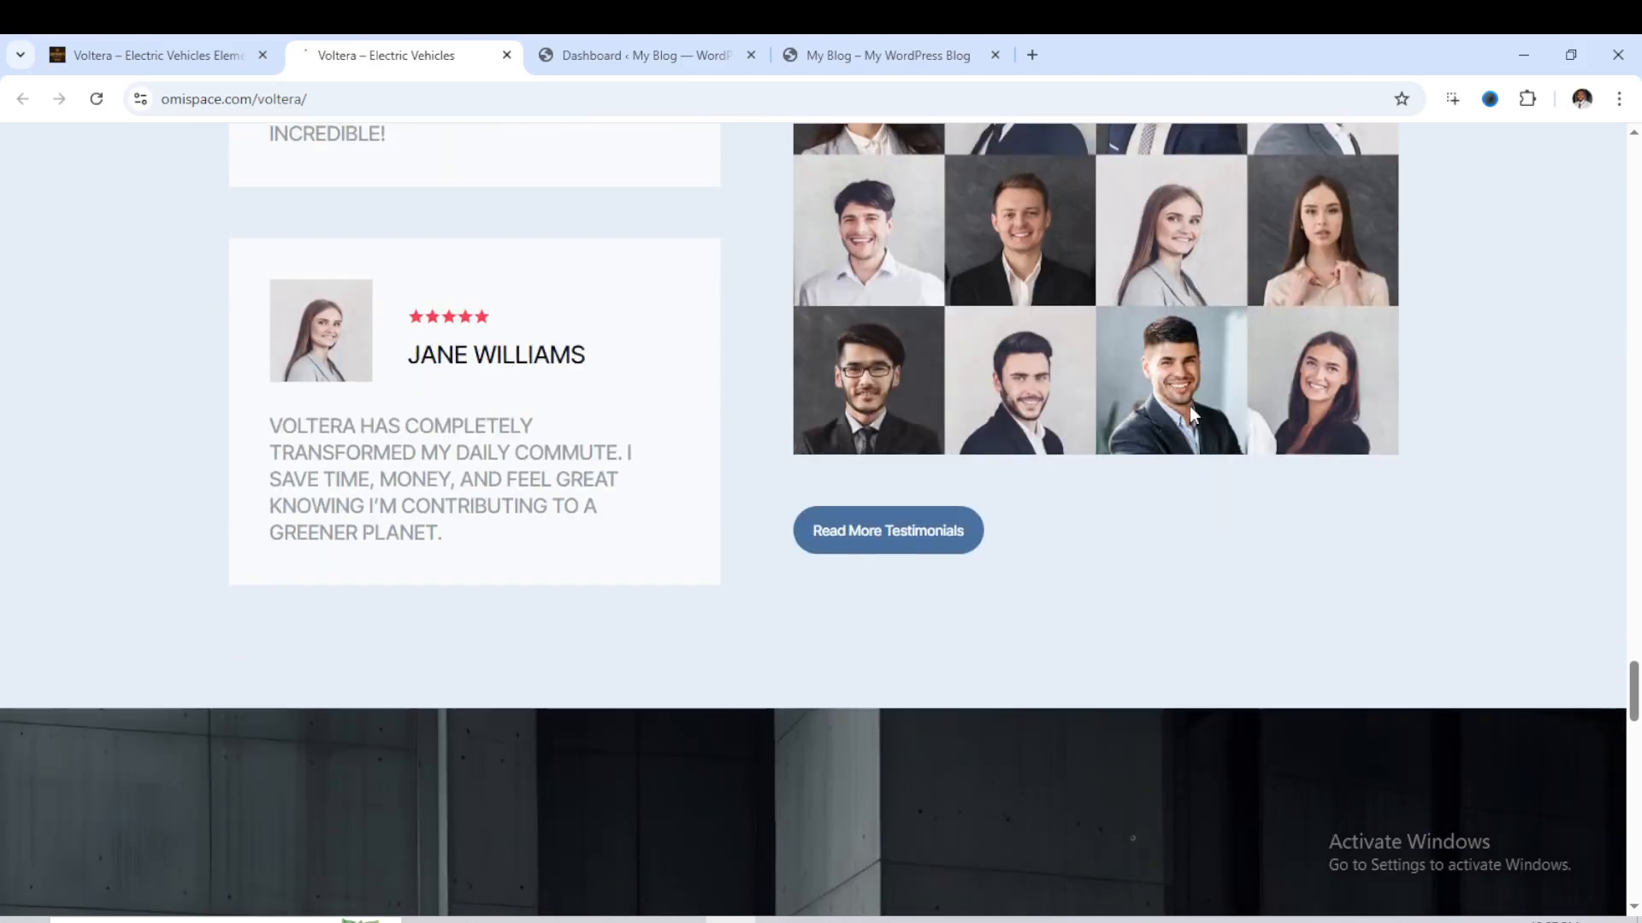
pyautogui.scroll(-1, 1189, 407)
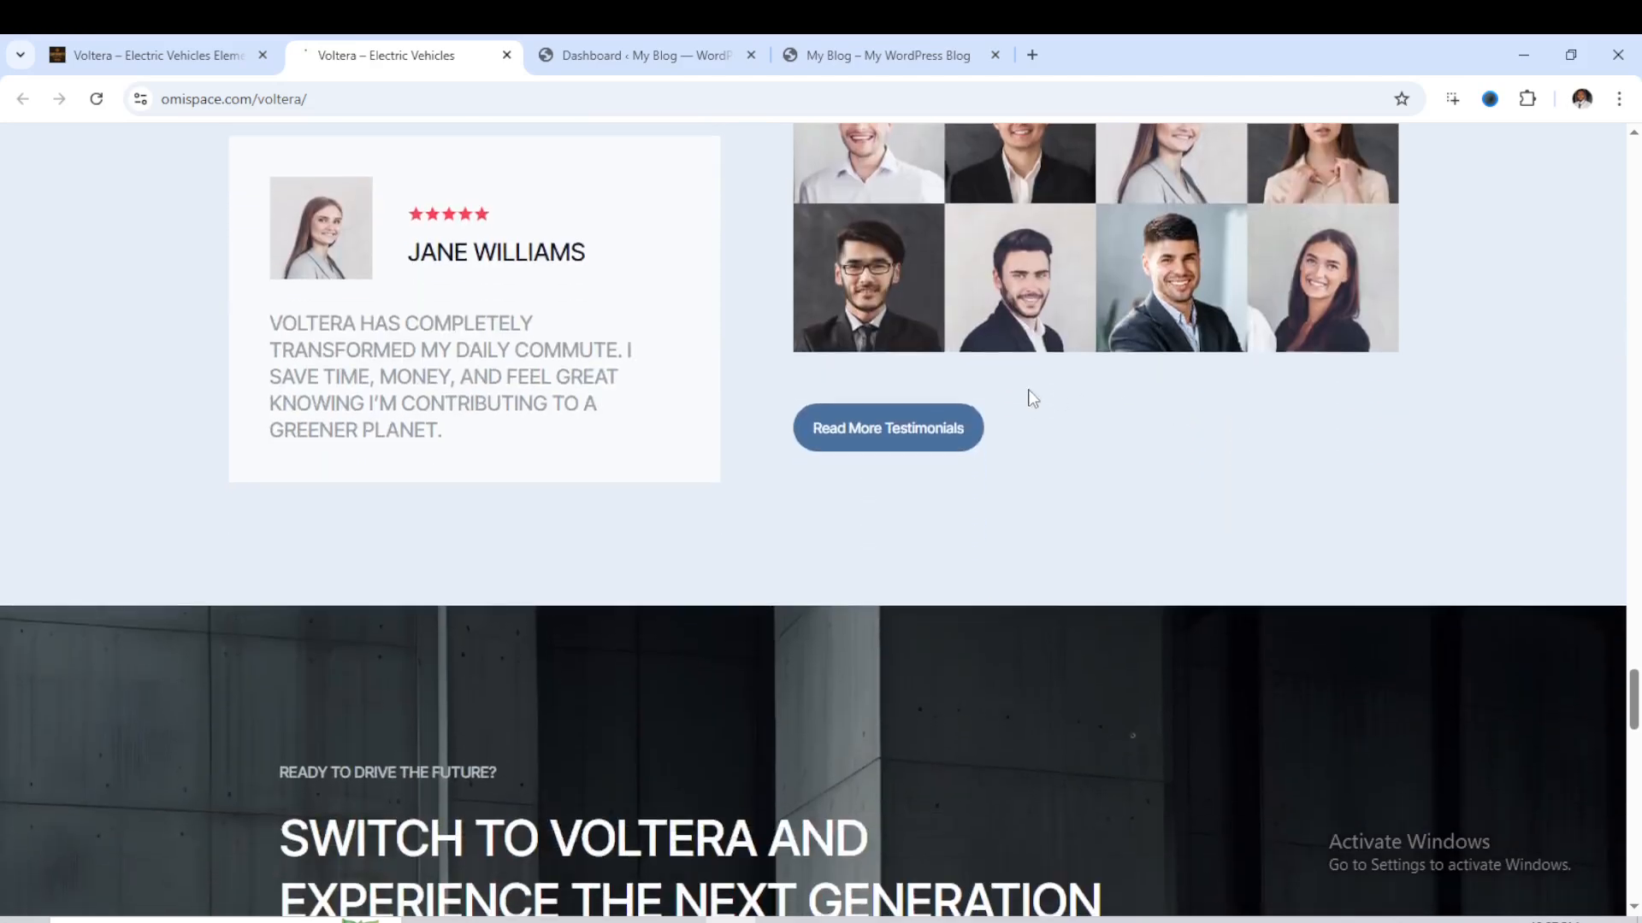
pyautogui.scroll(3, 1030, 396)
pyautogui.scroll(1, 1028, 390)
pyautogui.scroll(-5, 1028, 390)
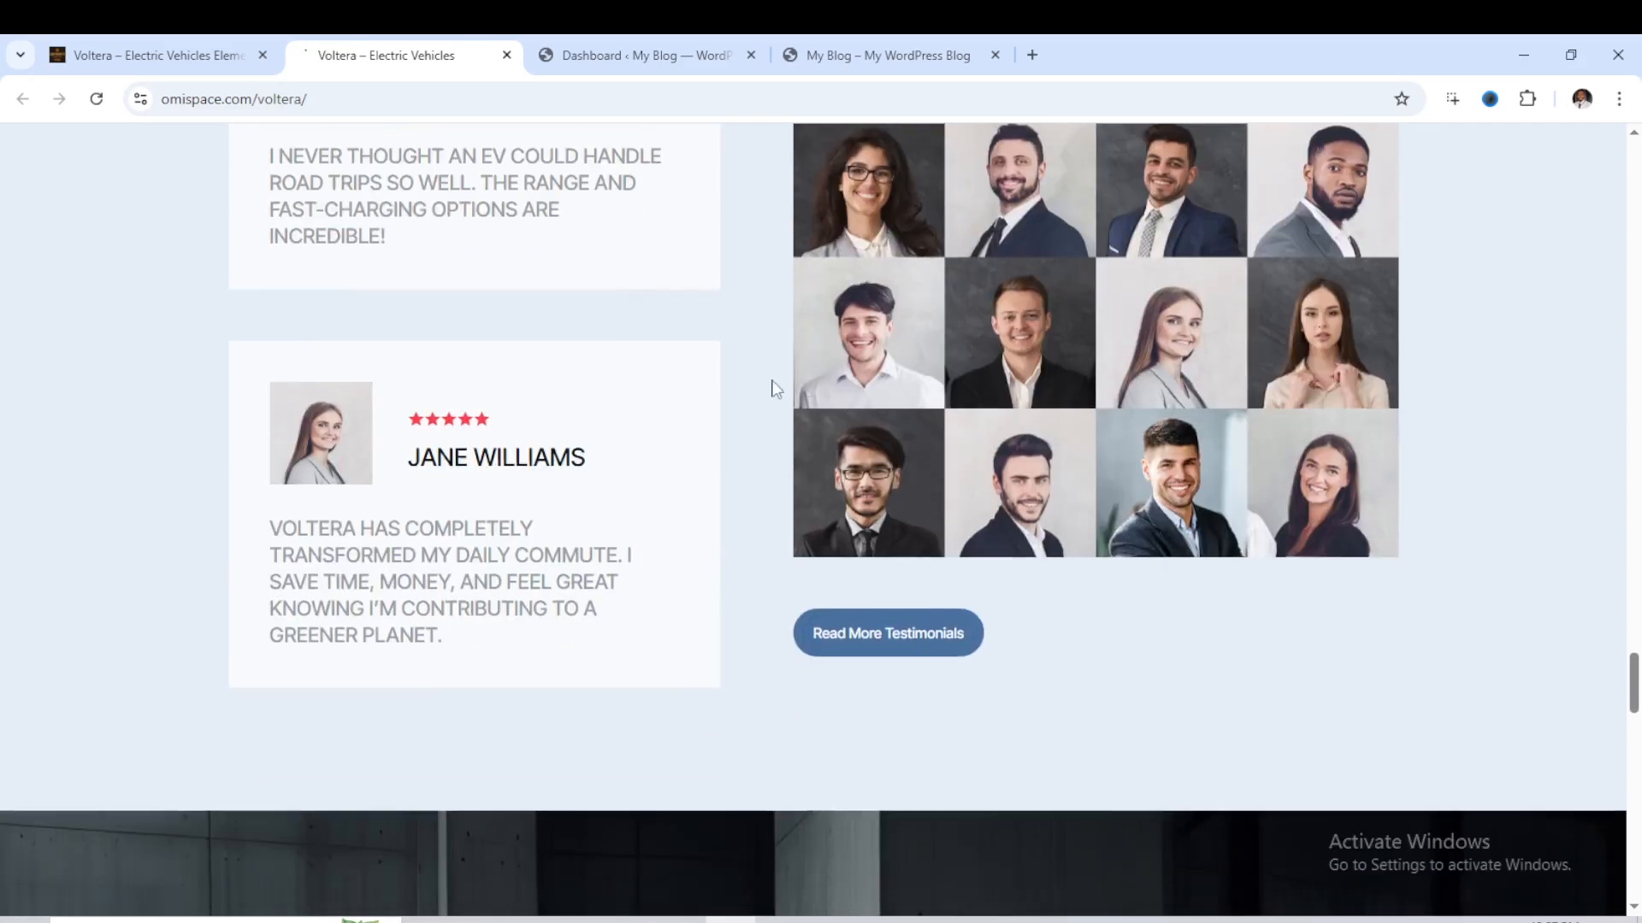
pyautogui.scroll(-7, 732, 409)
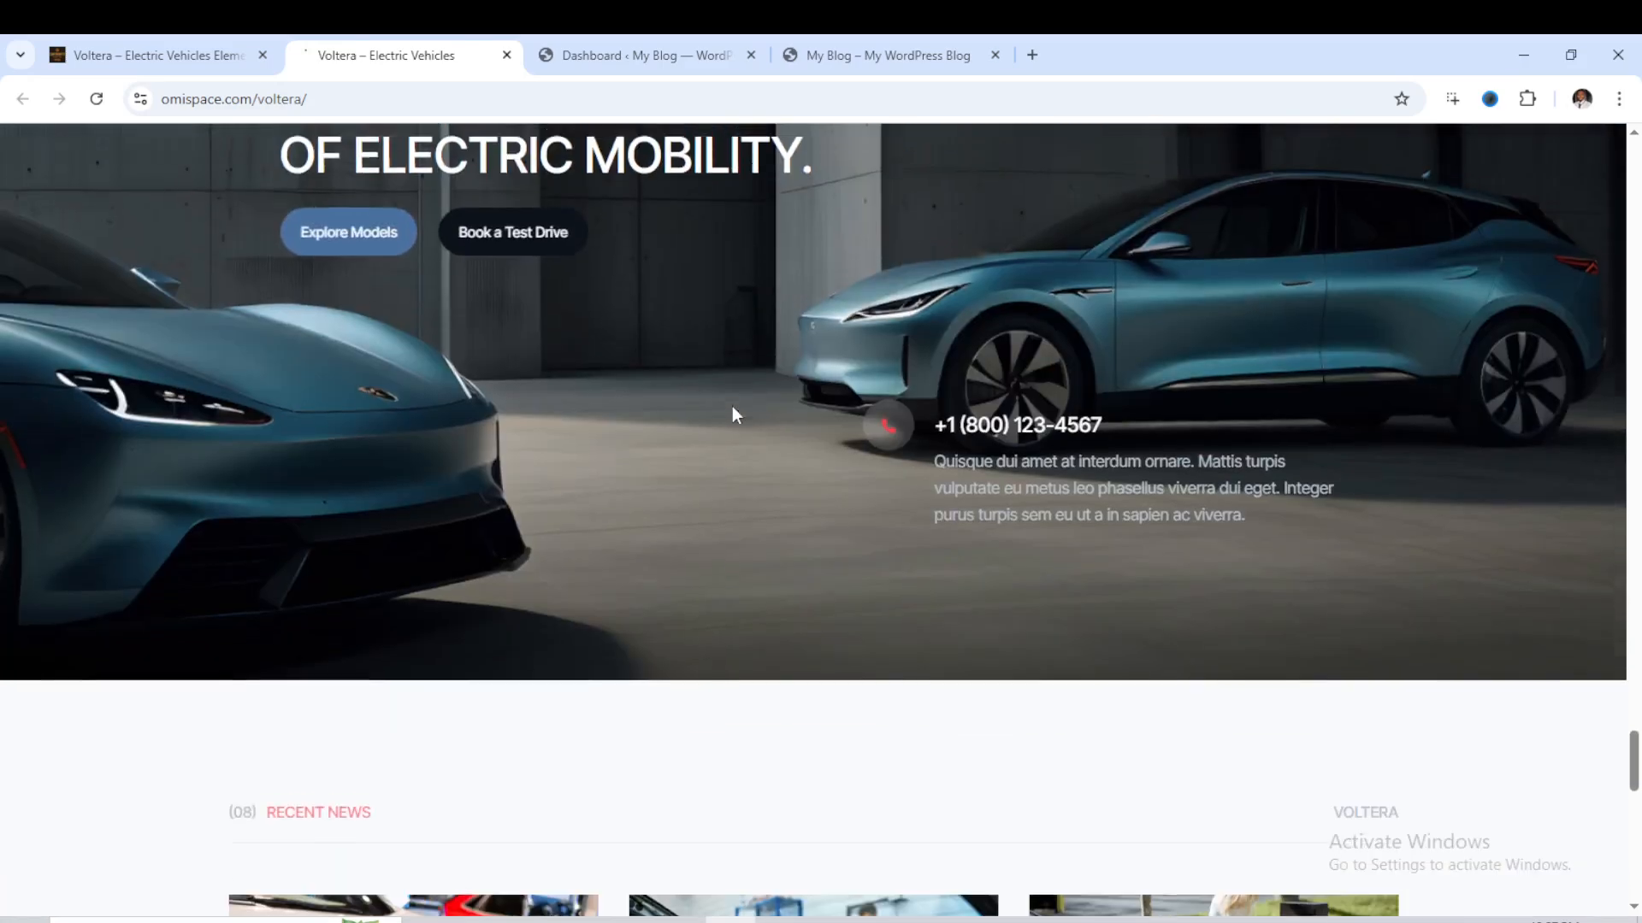
pyautogui.scroll(-7, 732, 411)
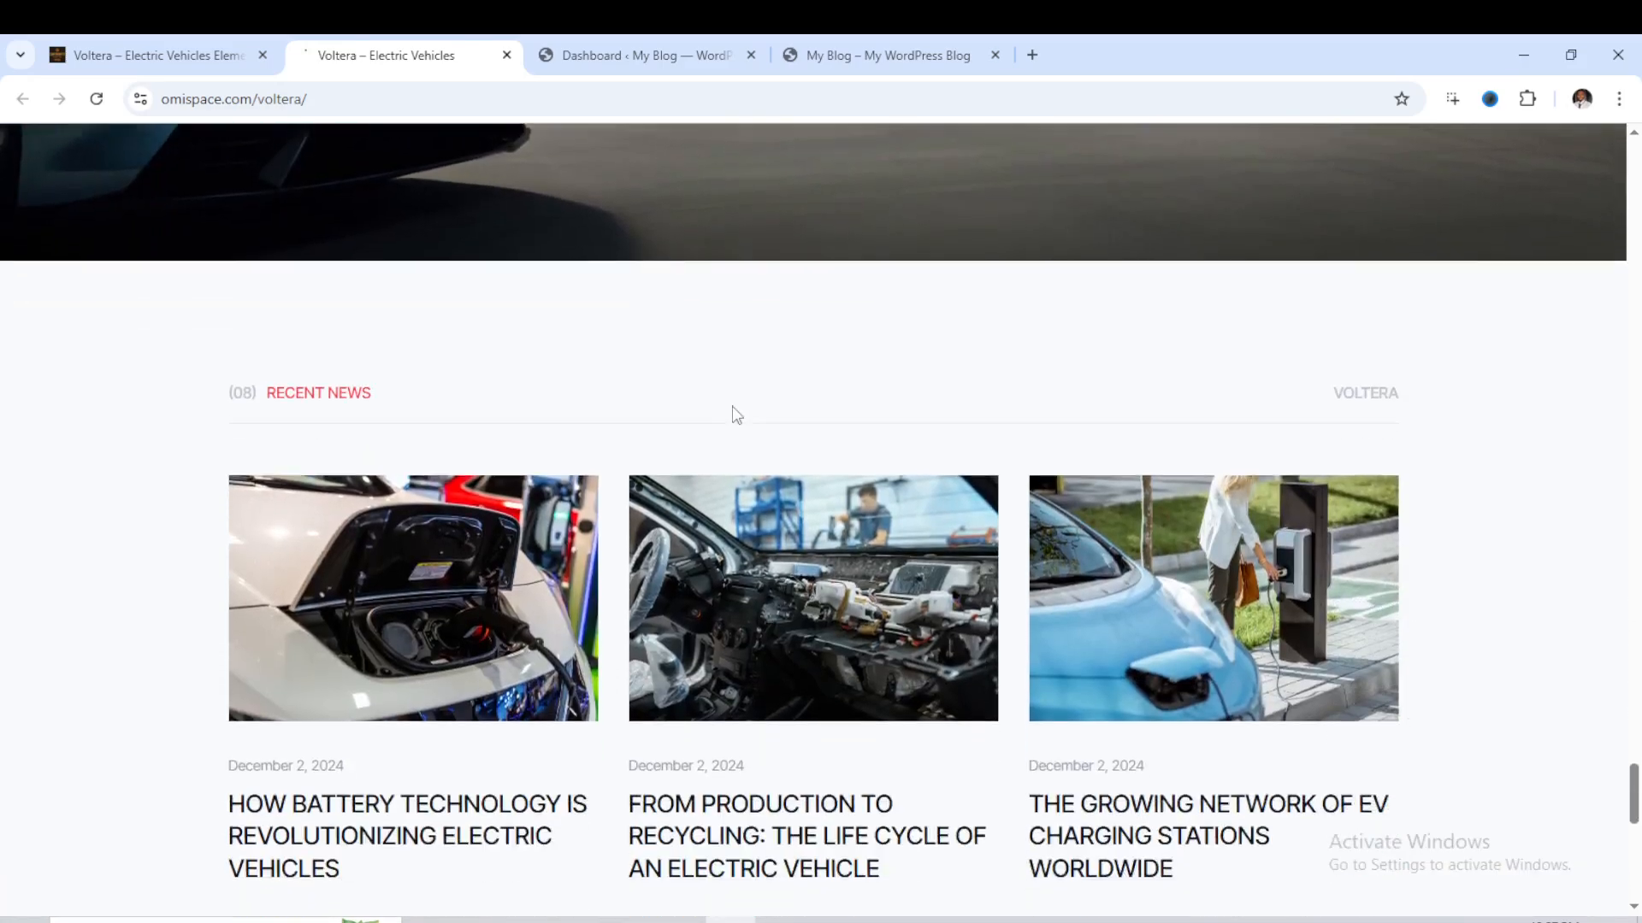
pyautogui.scroll(-8, 733, 416)
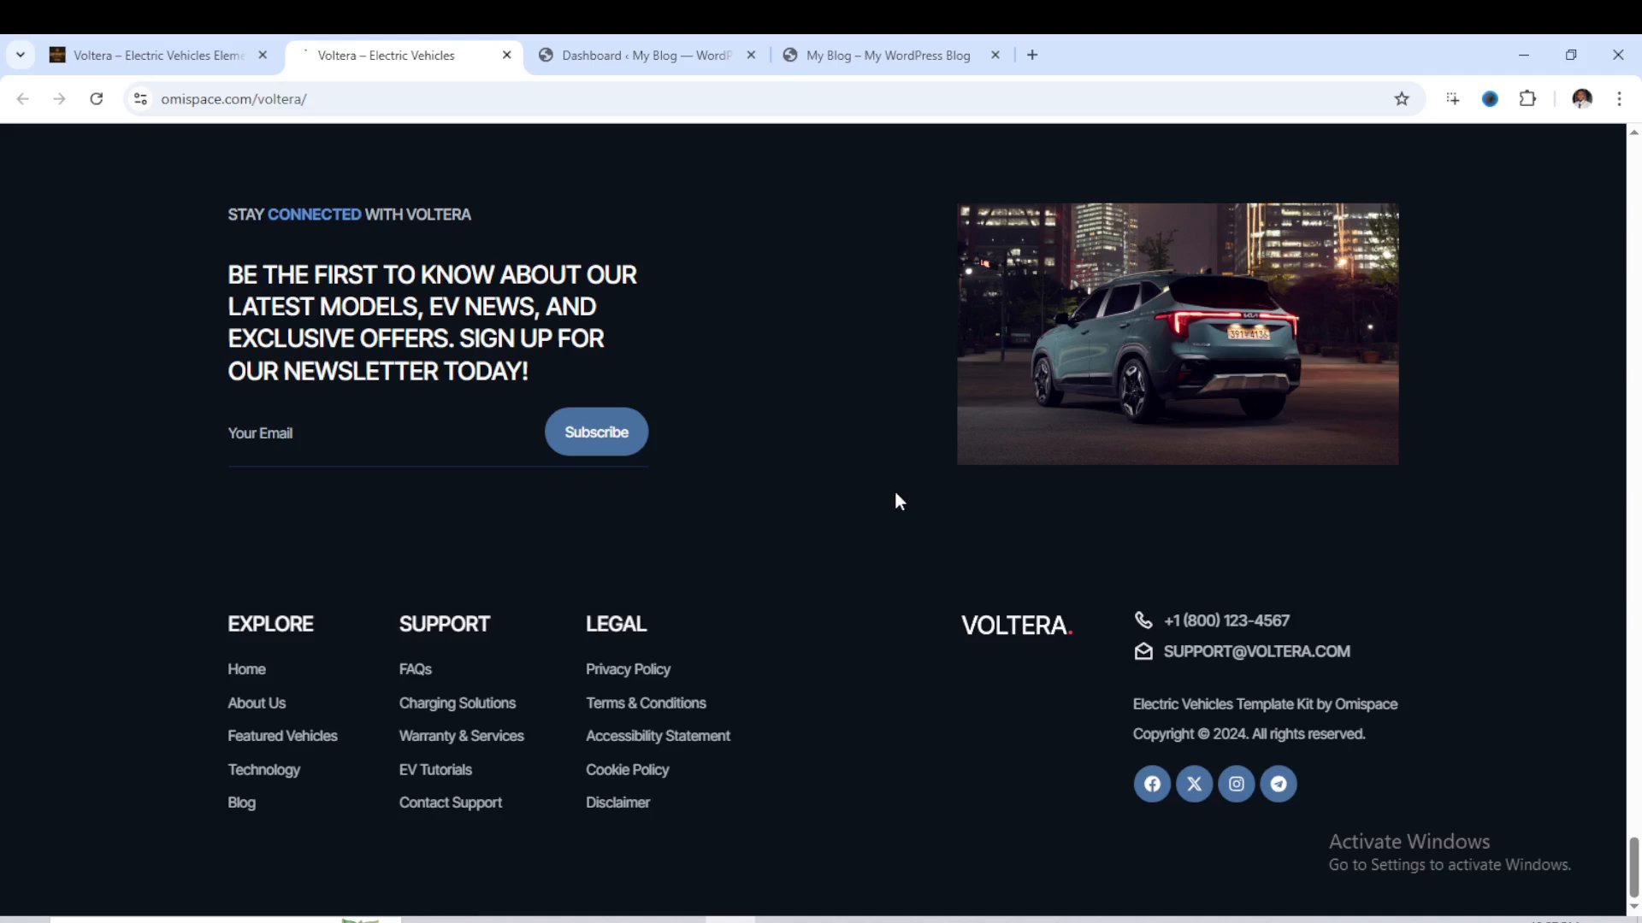
# - Switch to the WordPress site, view its dashboard and reload the live My Blog front page
pyautogui.click(628, 54)
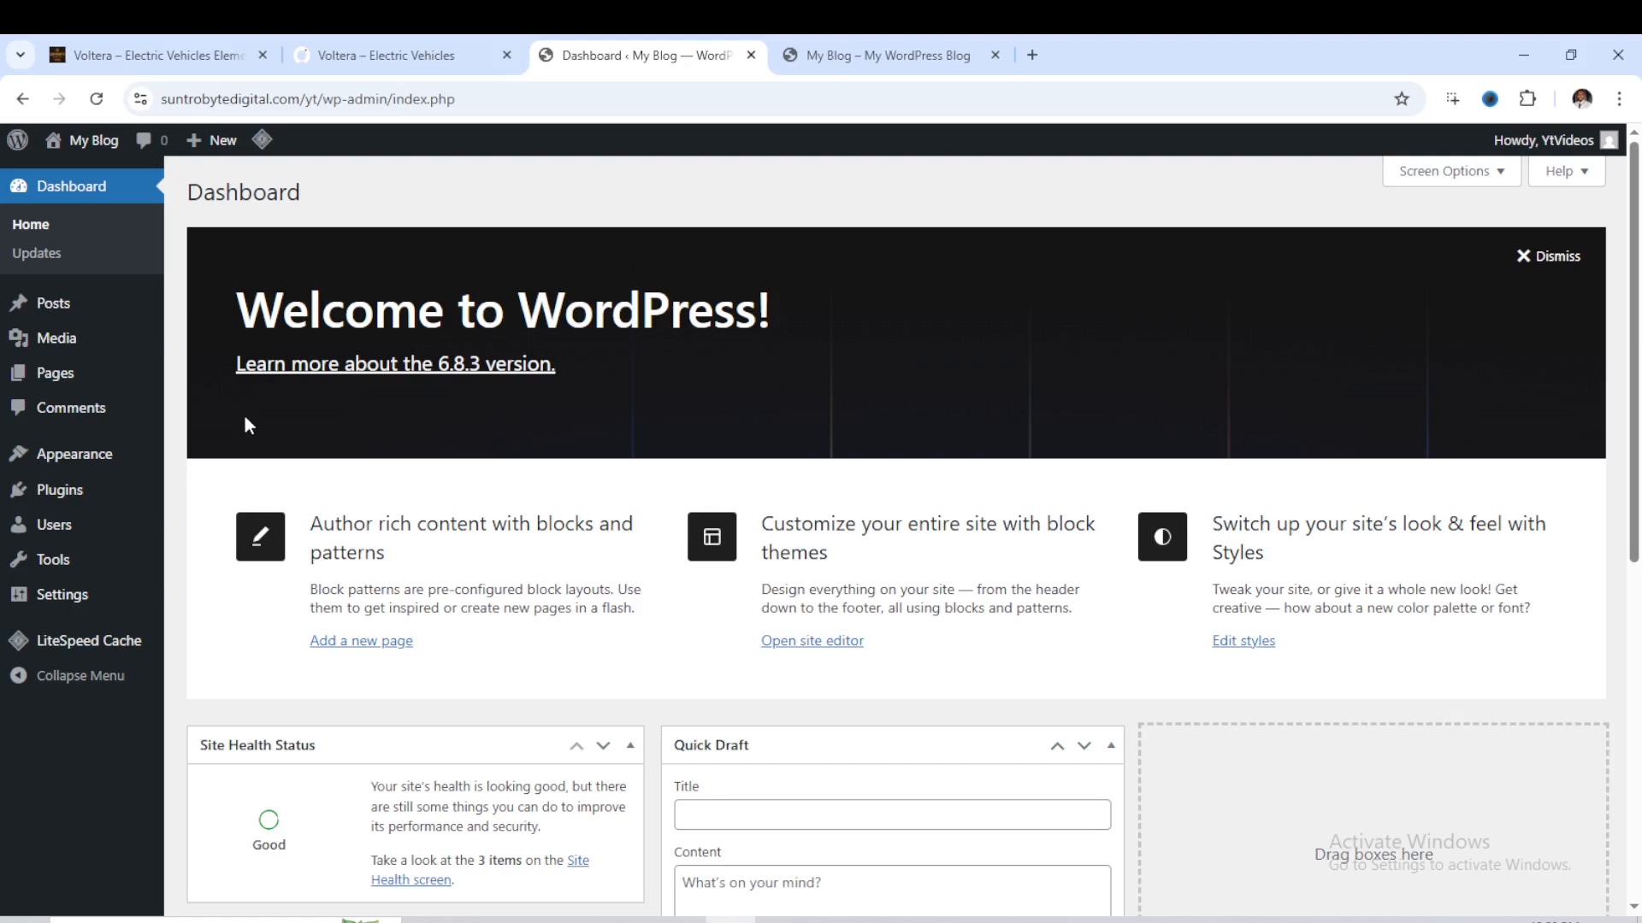
pyautogui.click(870, 64)
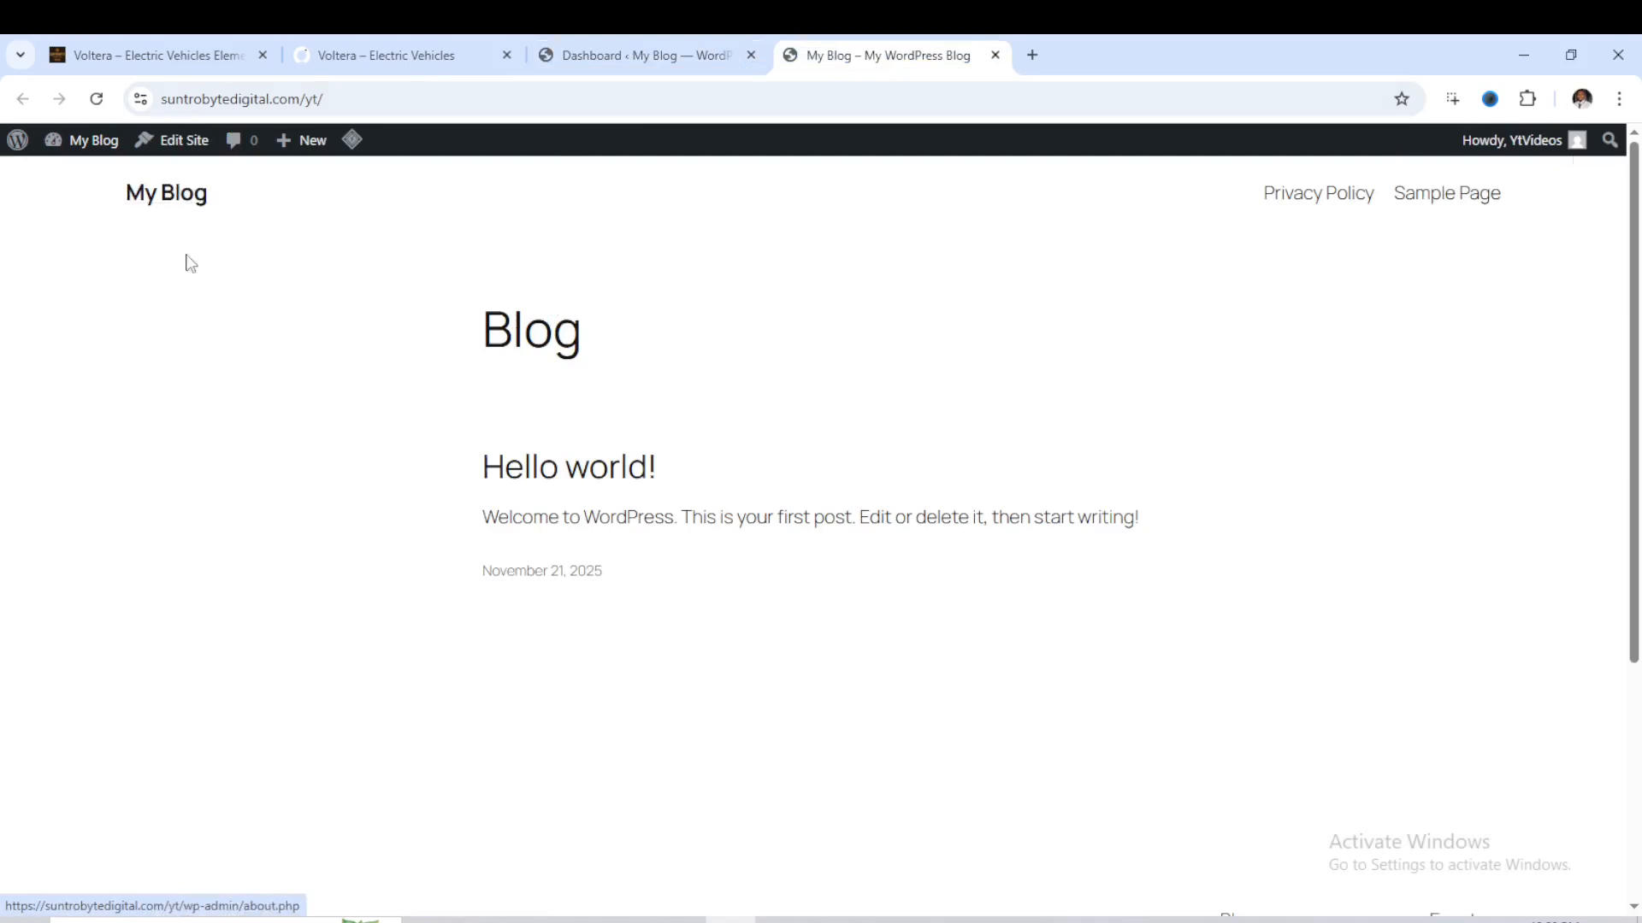
pyautogui.click(96, 98)
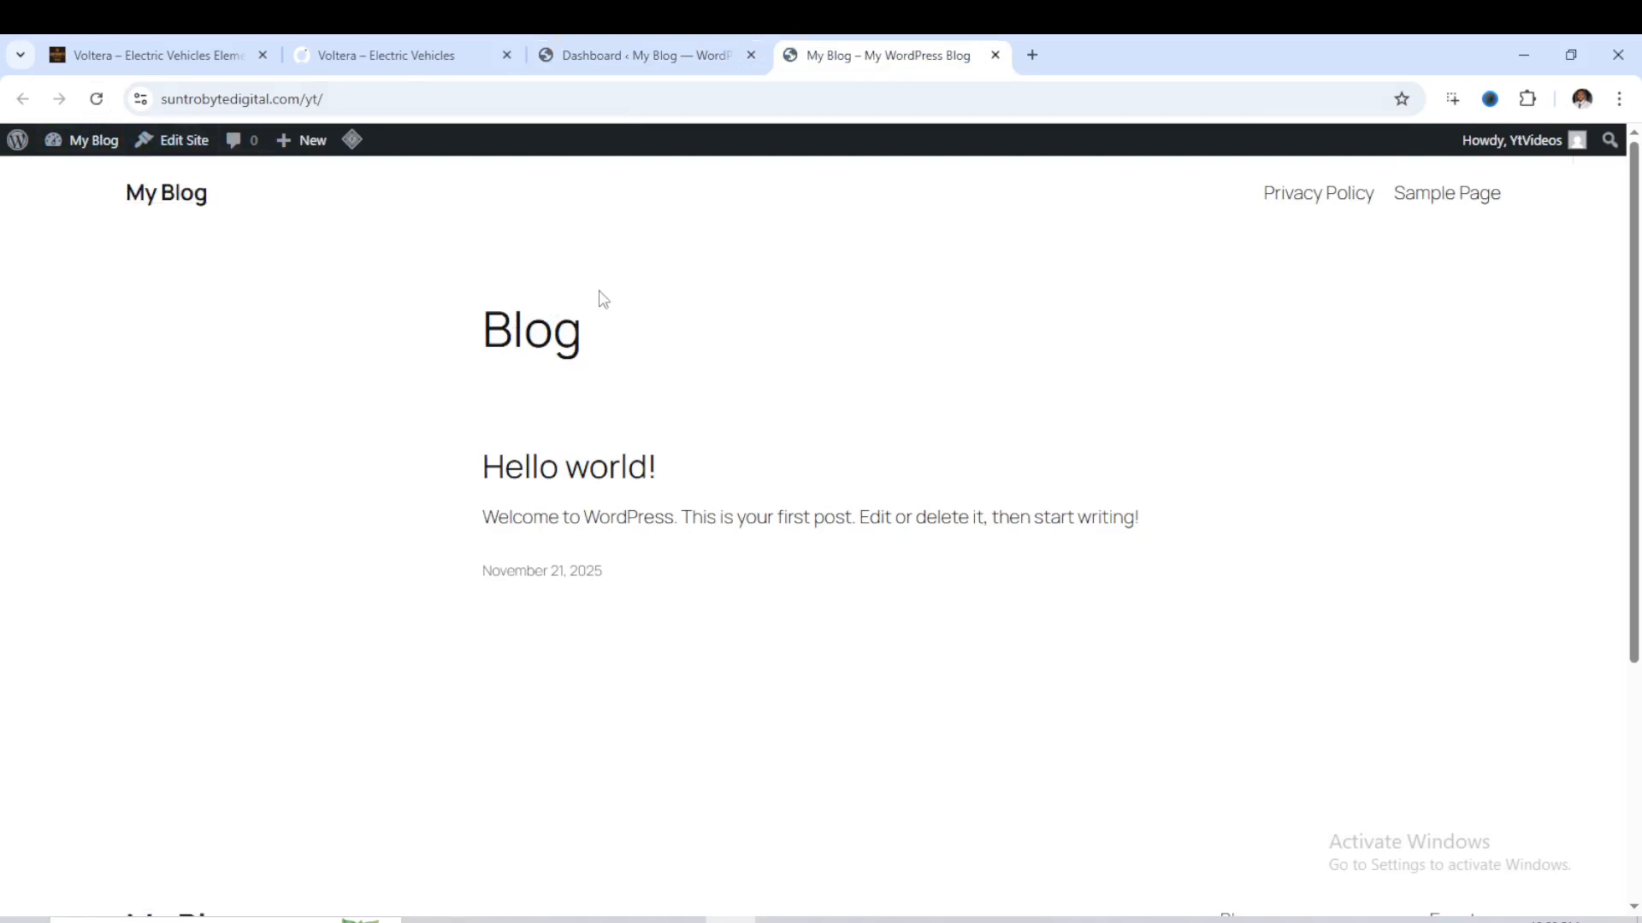
# - Install the Hello Elementor theme from the popular themes in the WordPress admin
pyautogui.click(676, 54)
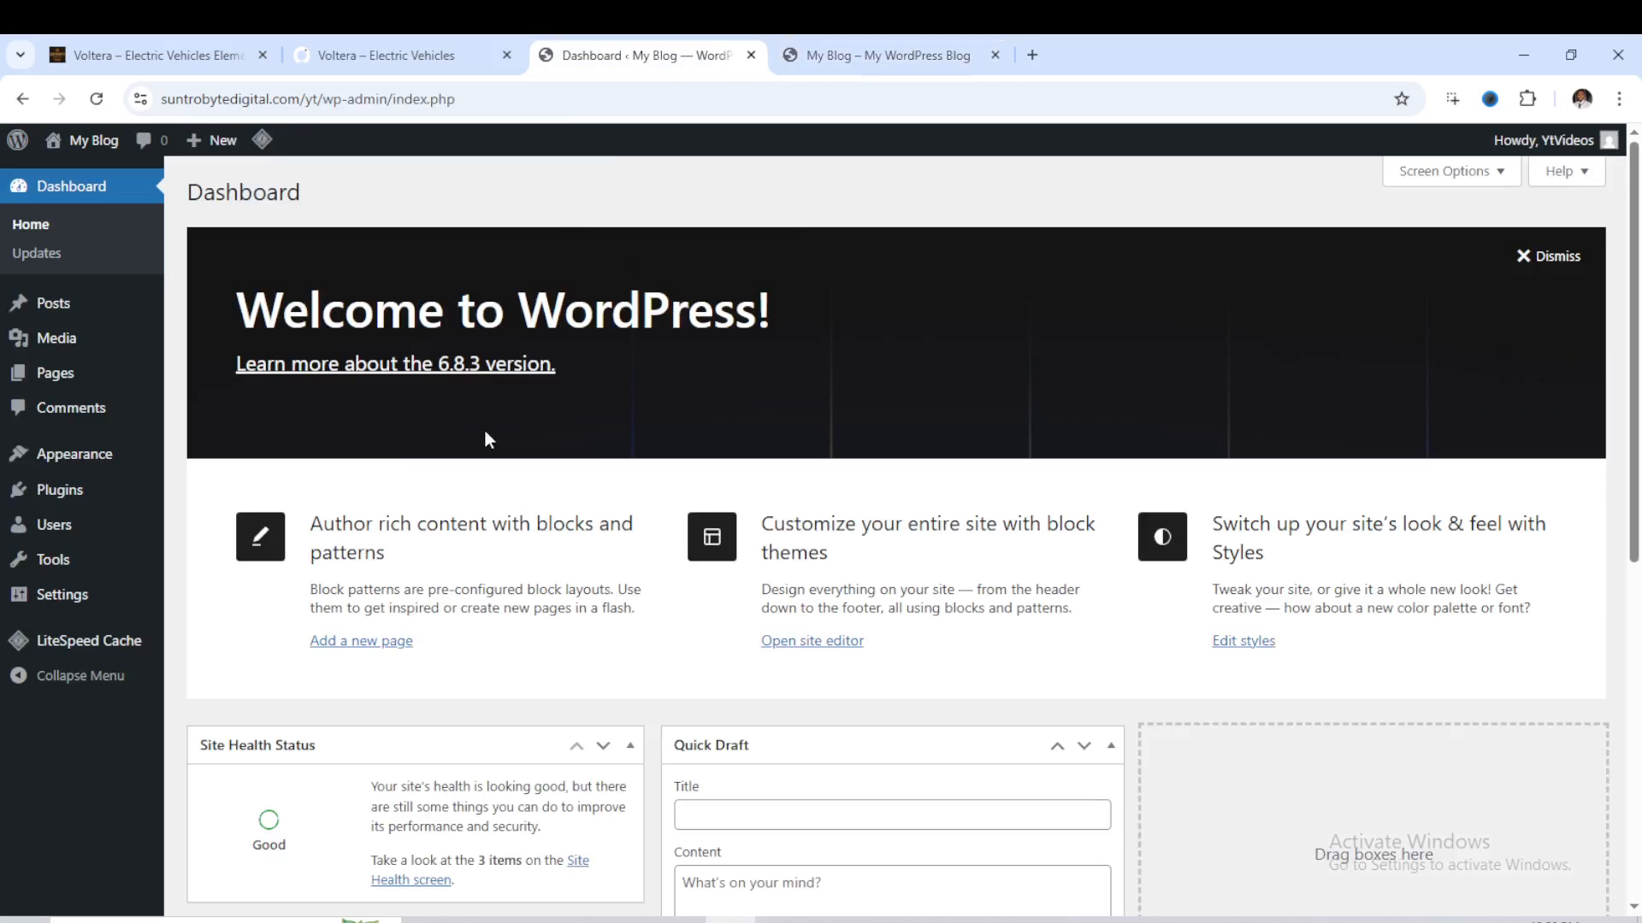
pyautogui.moveTo(68, 466)
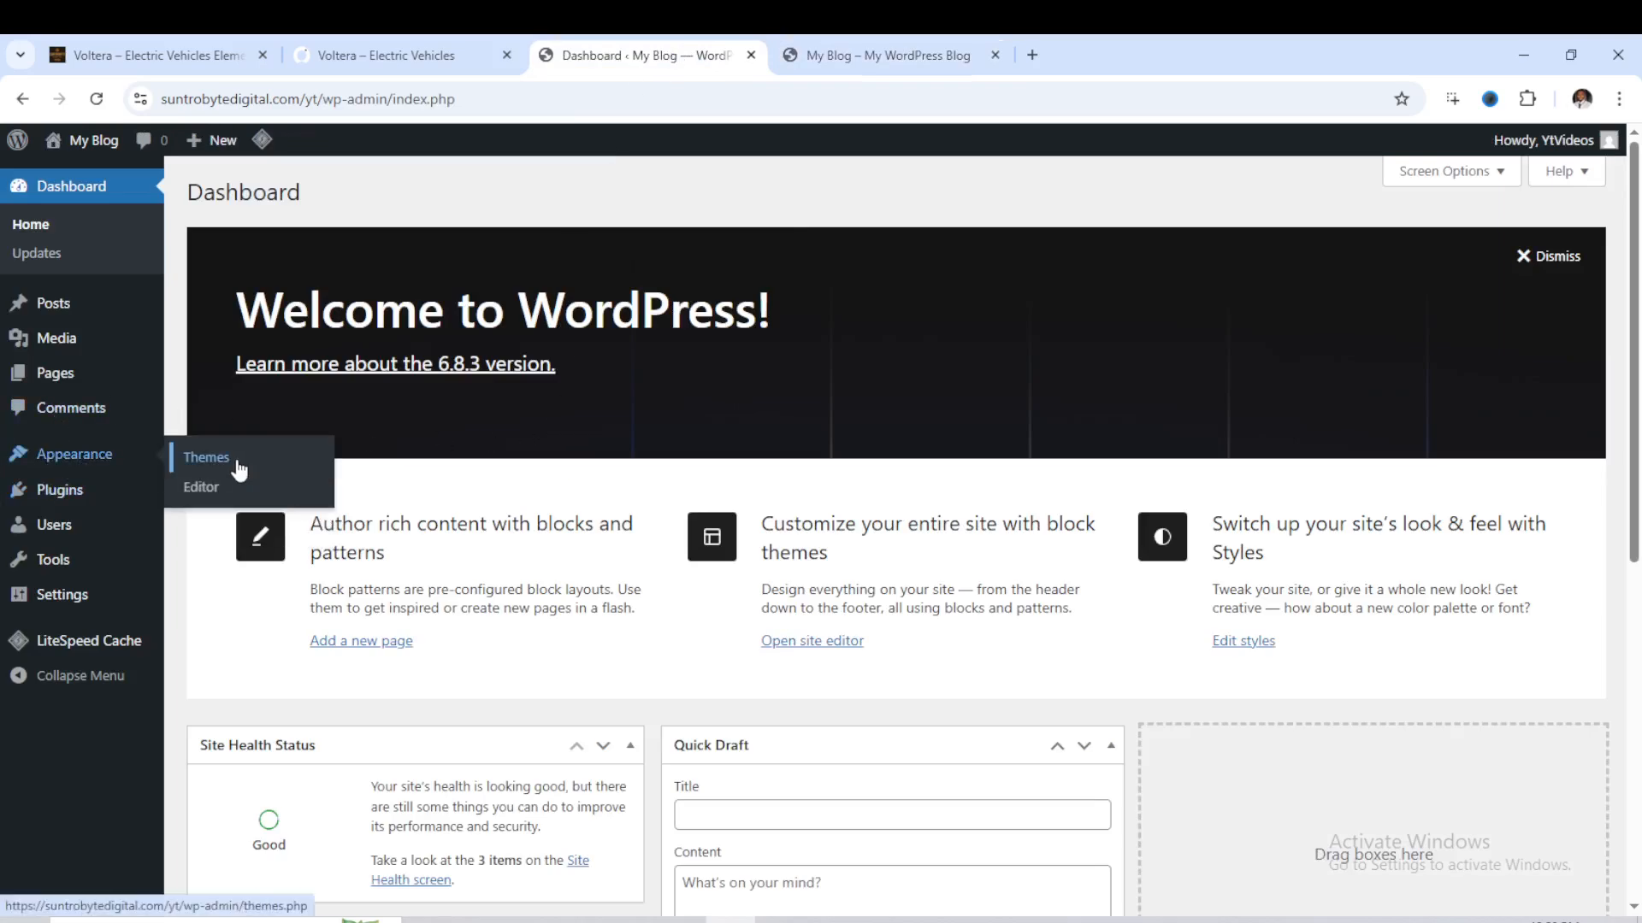
pyautogui.click(204, 468)
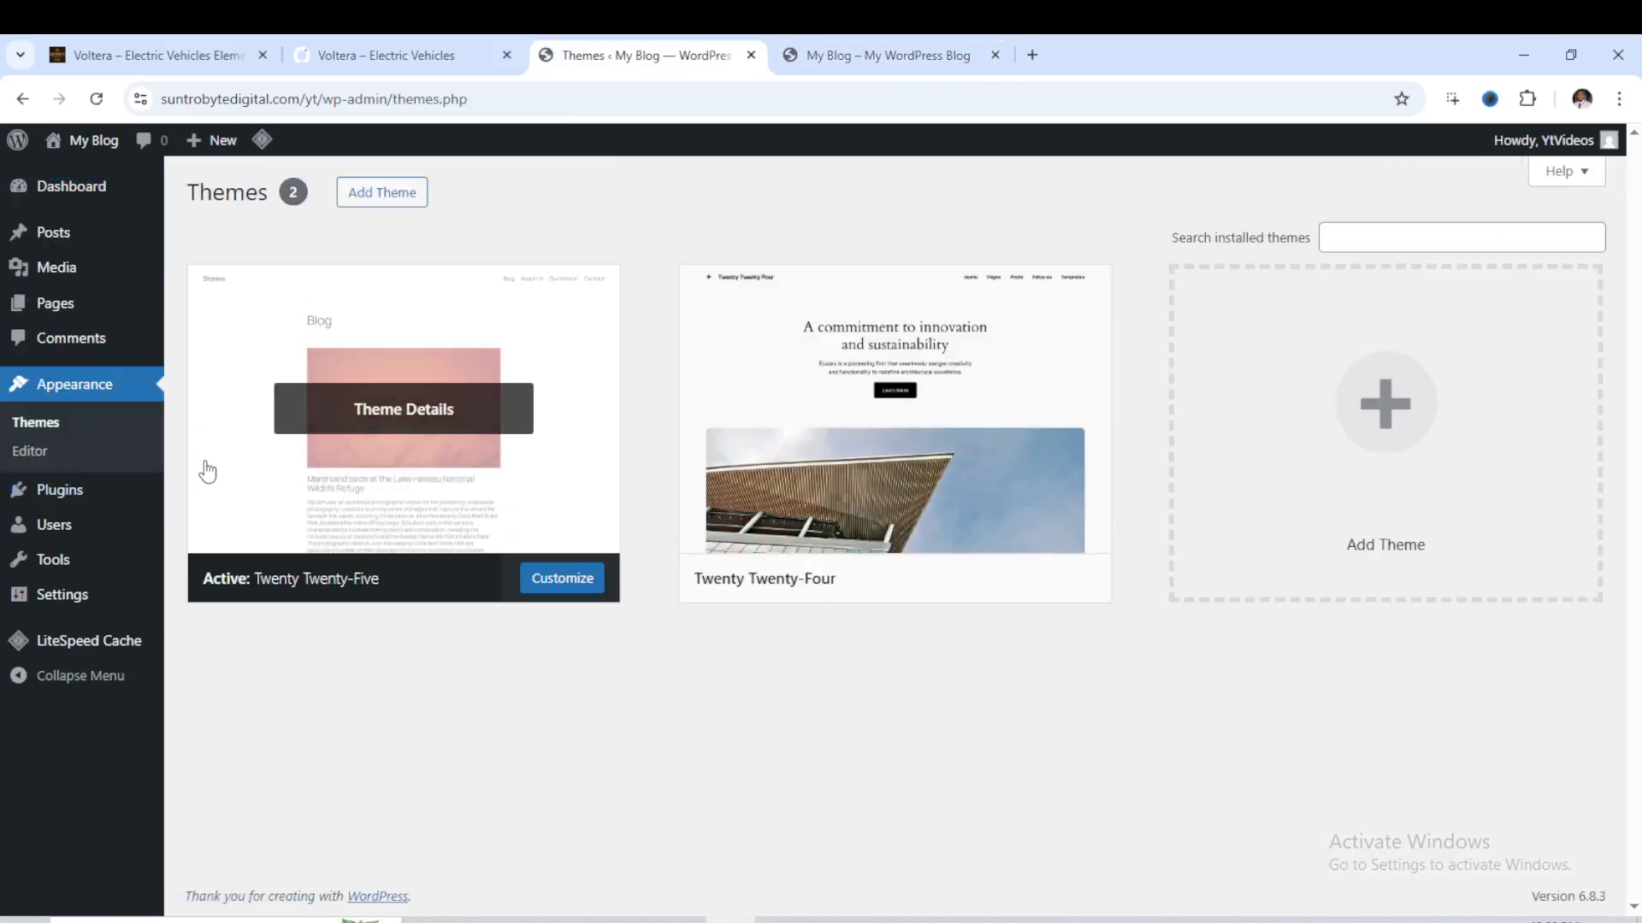
pyautogui.click(382, 200)
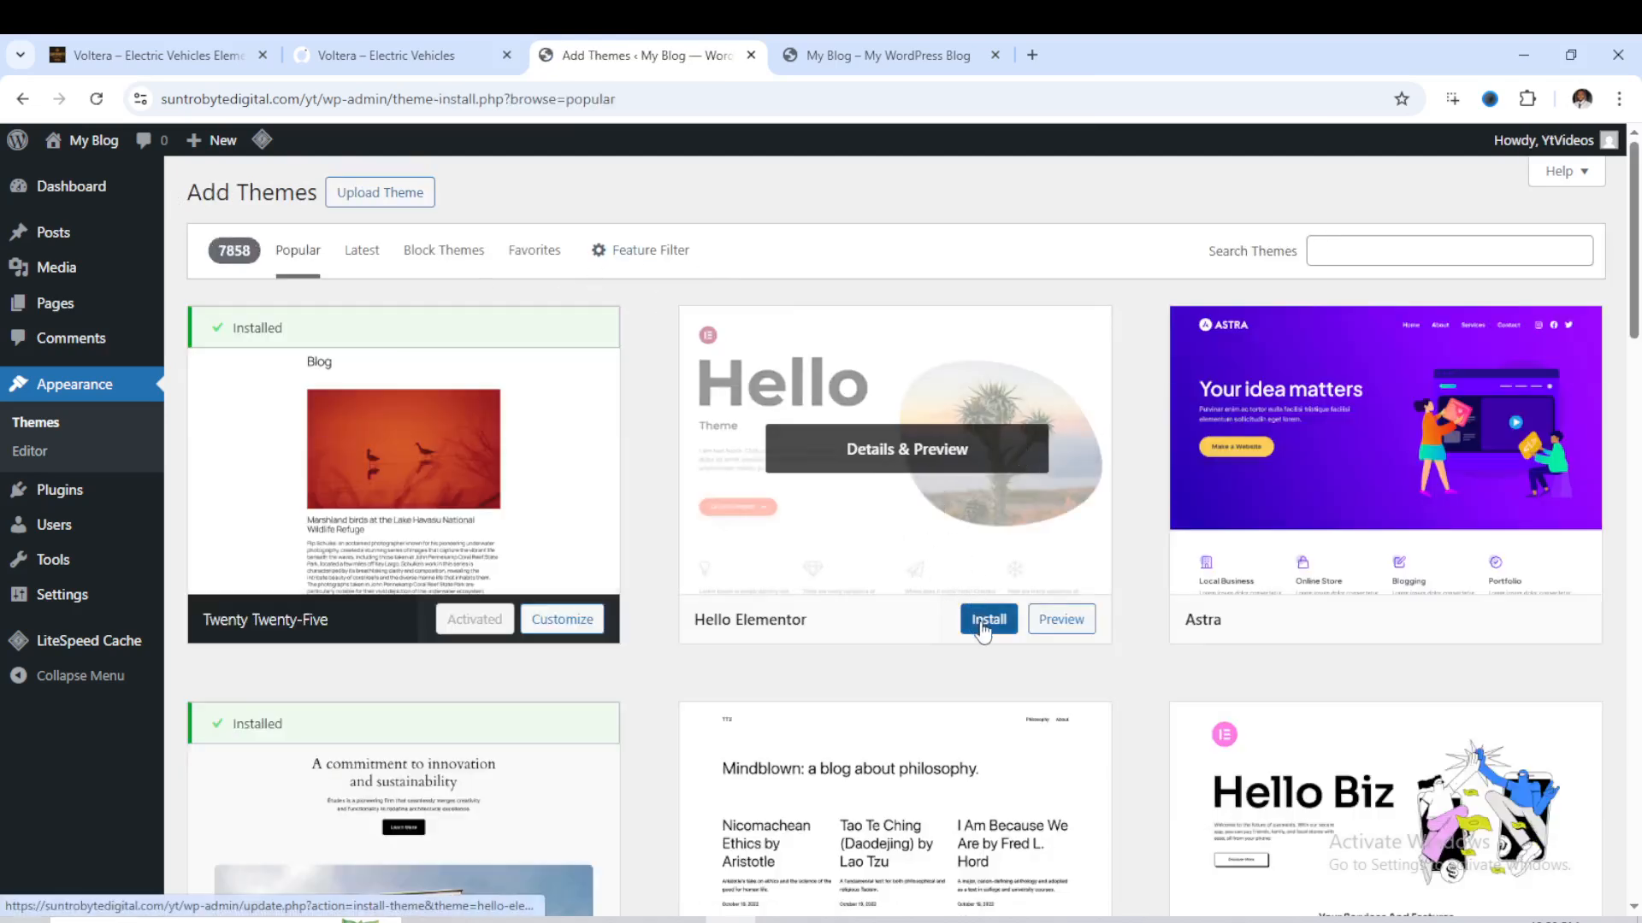
pyautogui.click(983, 620)
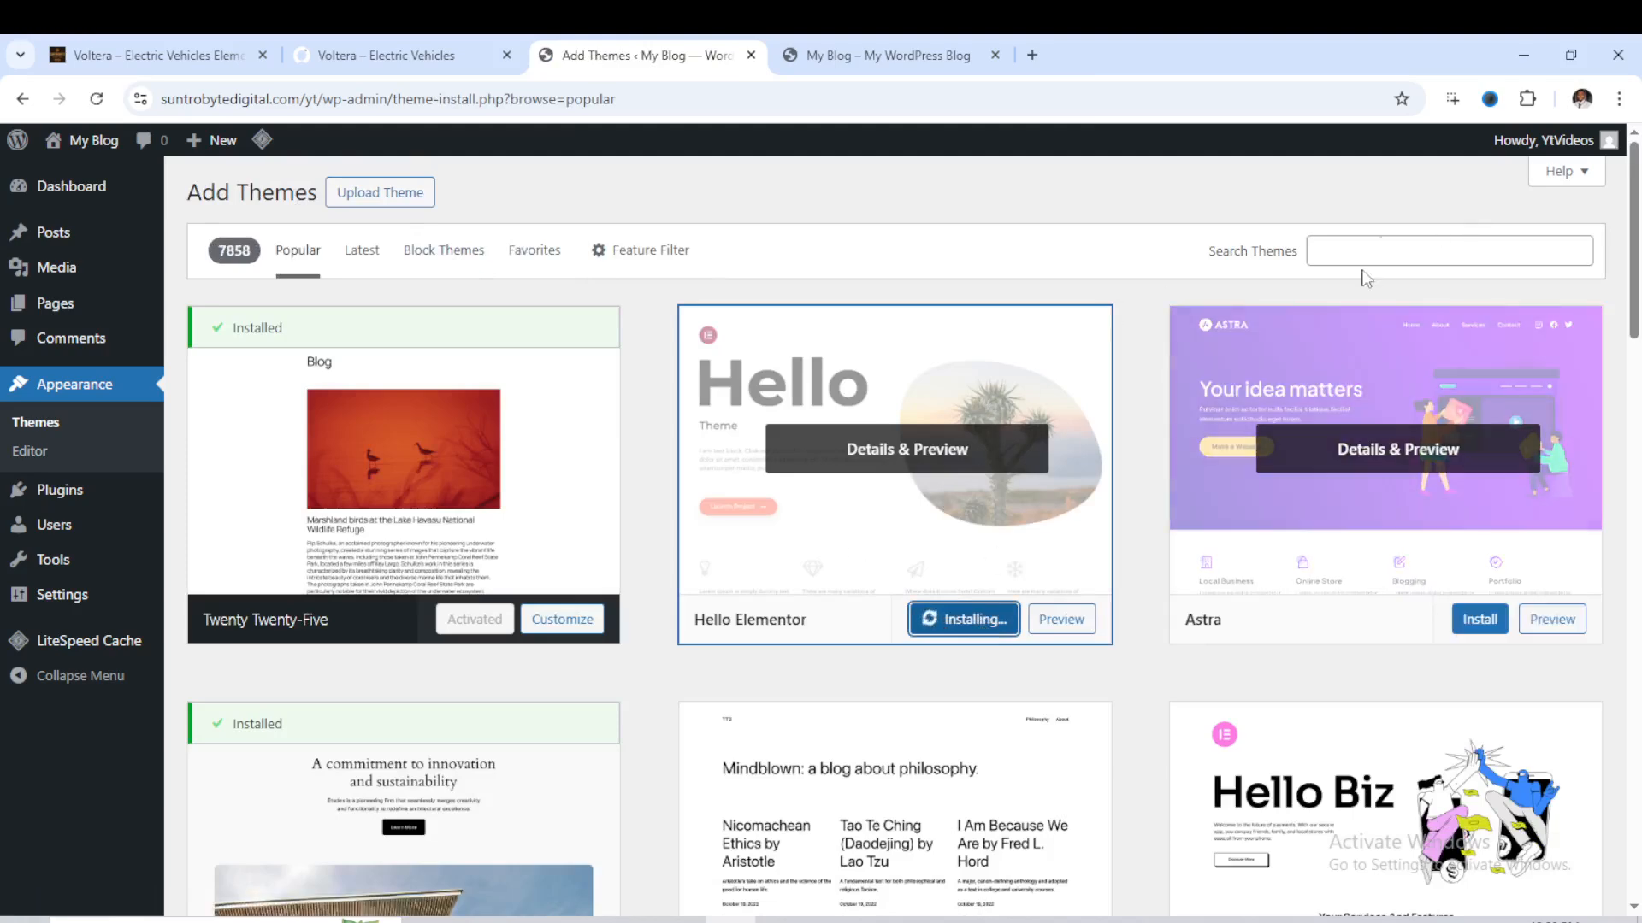
# - Activate the Hello Elementor theme and reload the live blog front page to check it
pyautogui.click(1382, 249)
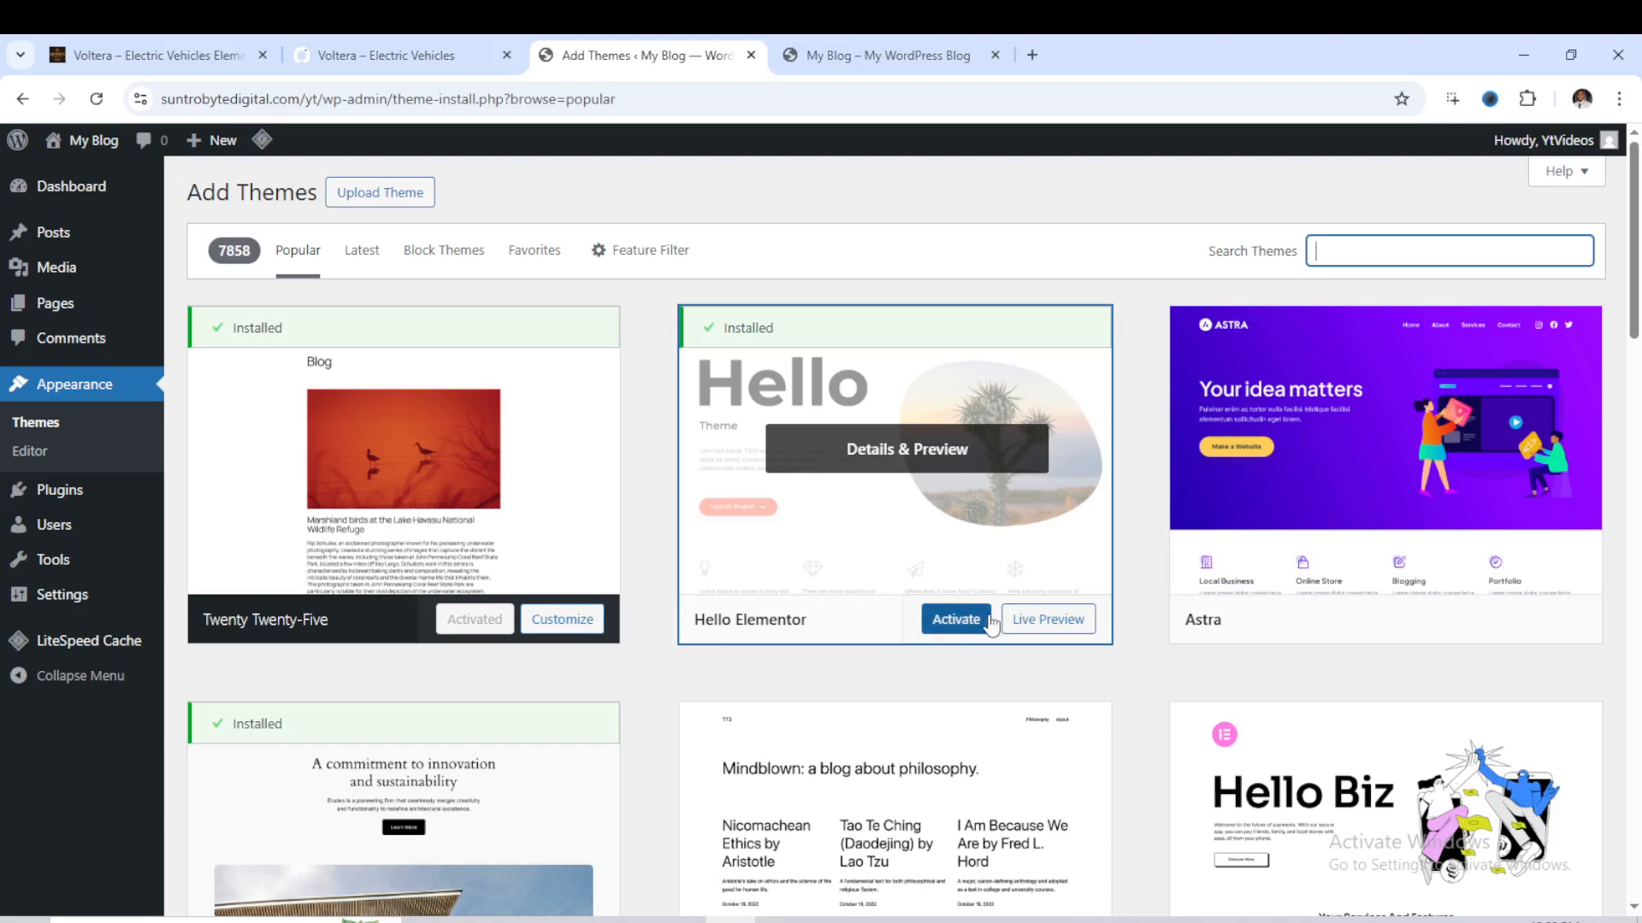
pyautogui.click(966, 628)
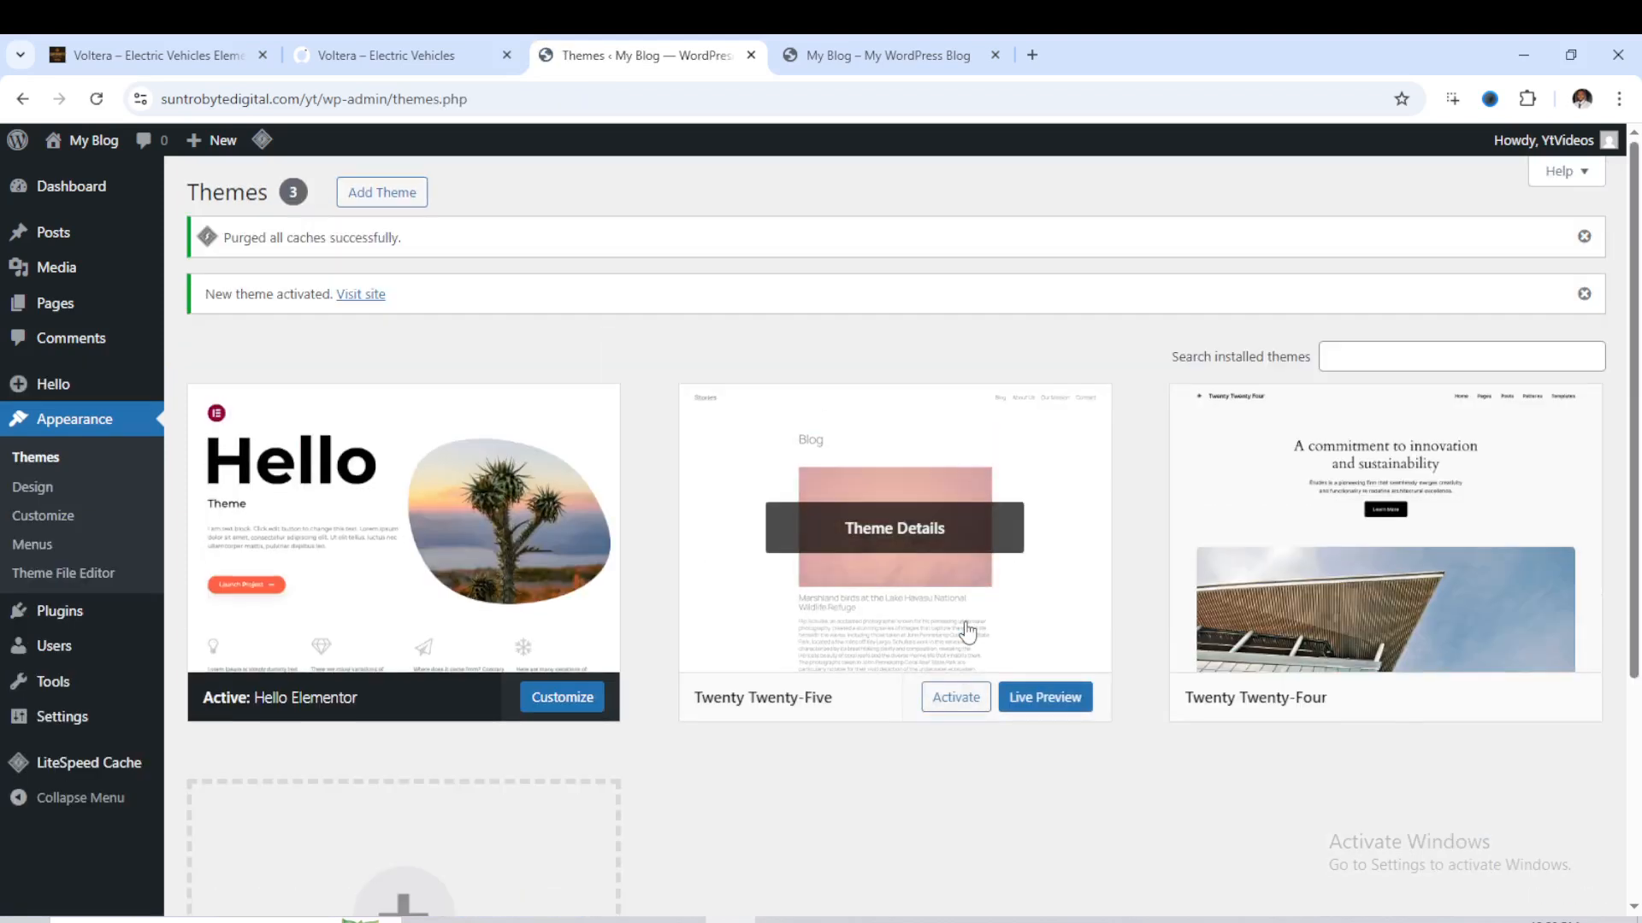
pyautogui.click(882, 57)
pyautogui.click(96, 98)
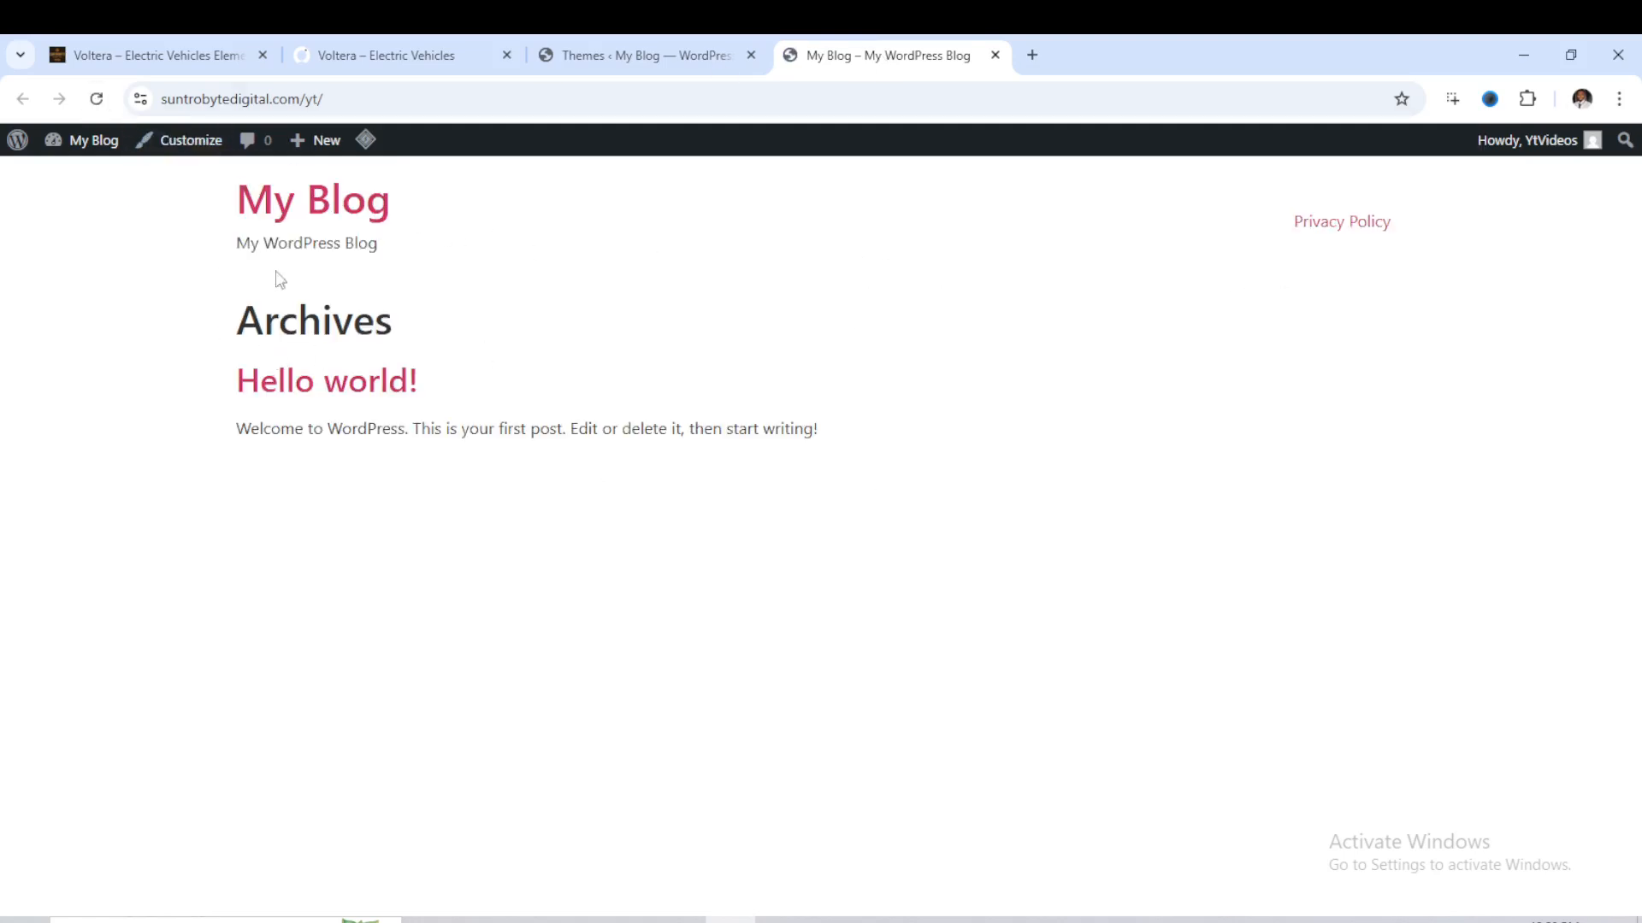
# - Search the WordPress plugin directory for Elementor and install the Elementor Website Builder plugin
pyautogui.click(610, 60)
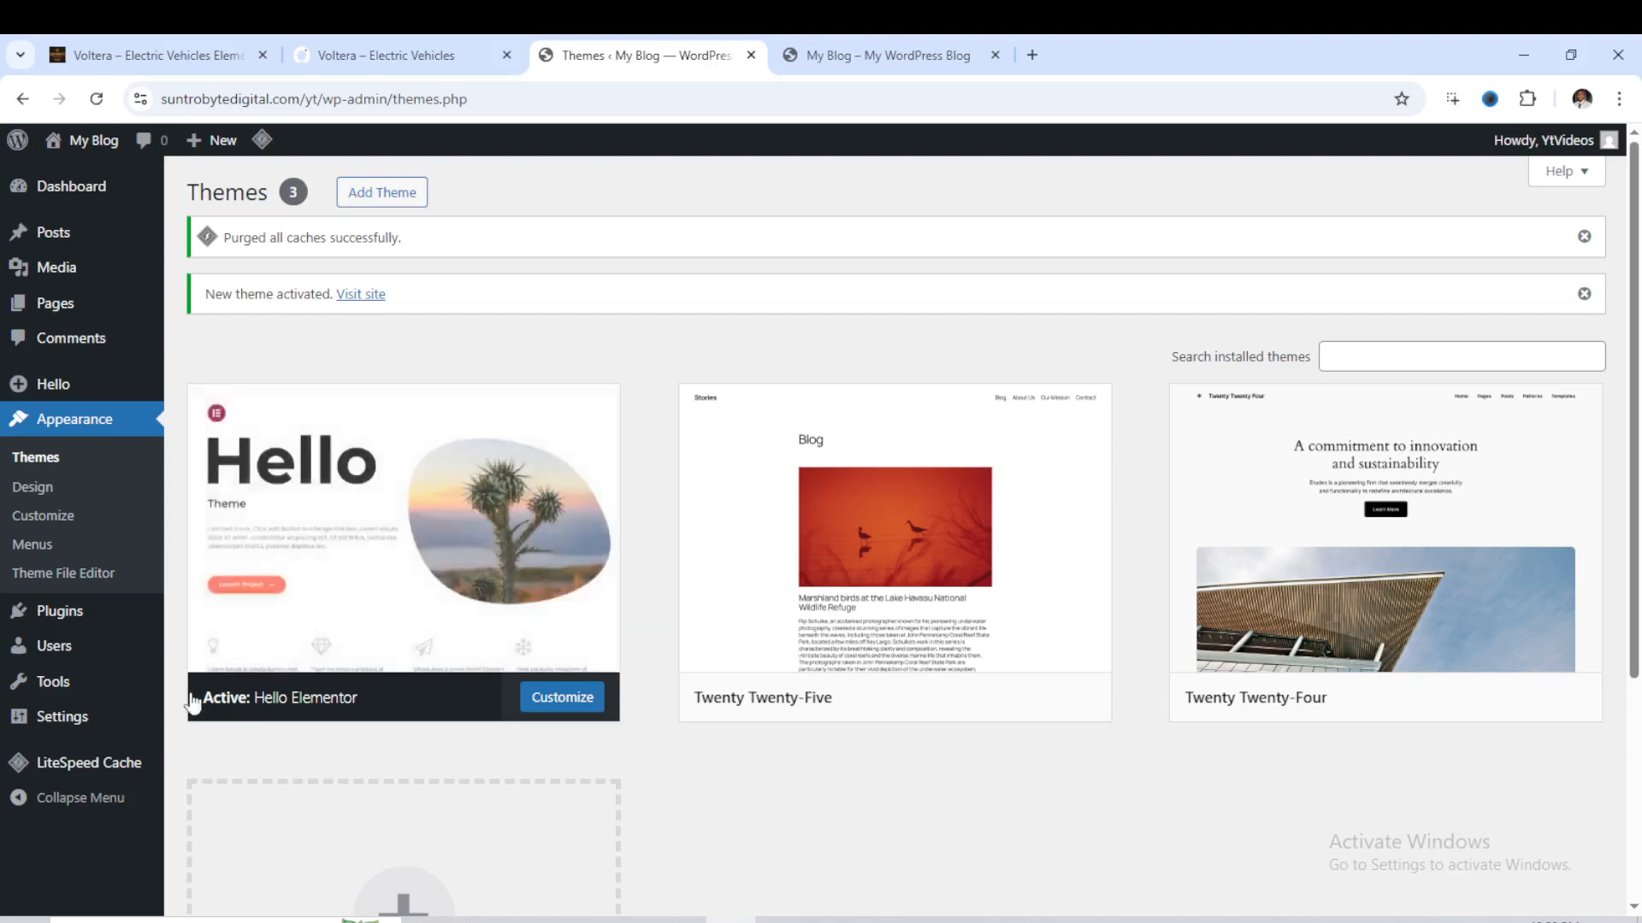
pyautogui.moveTo(29, 619)
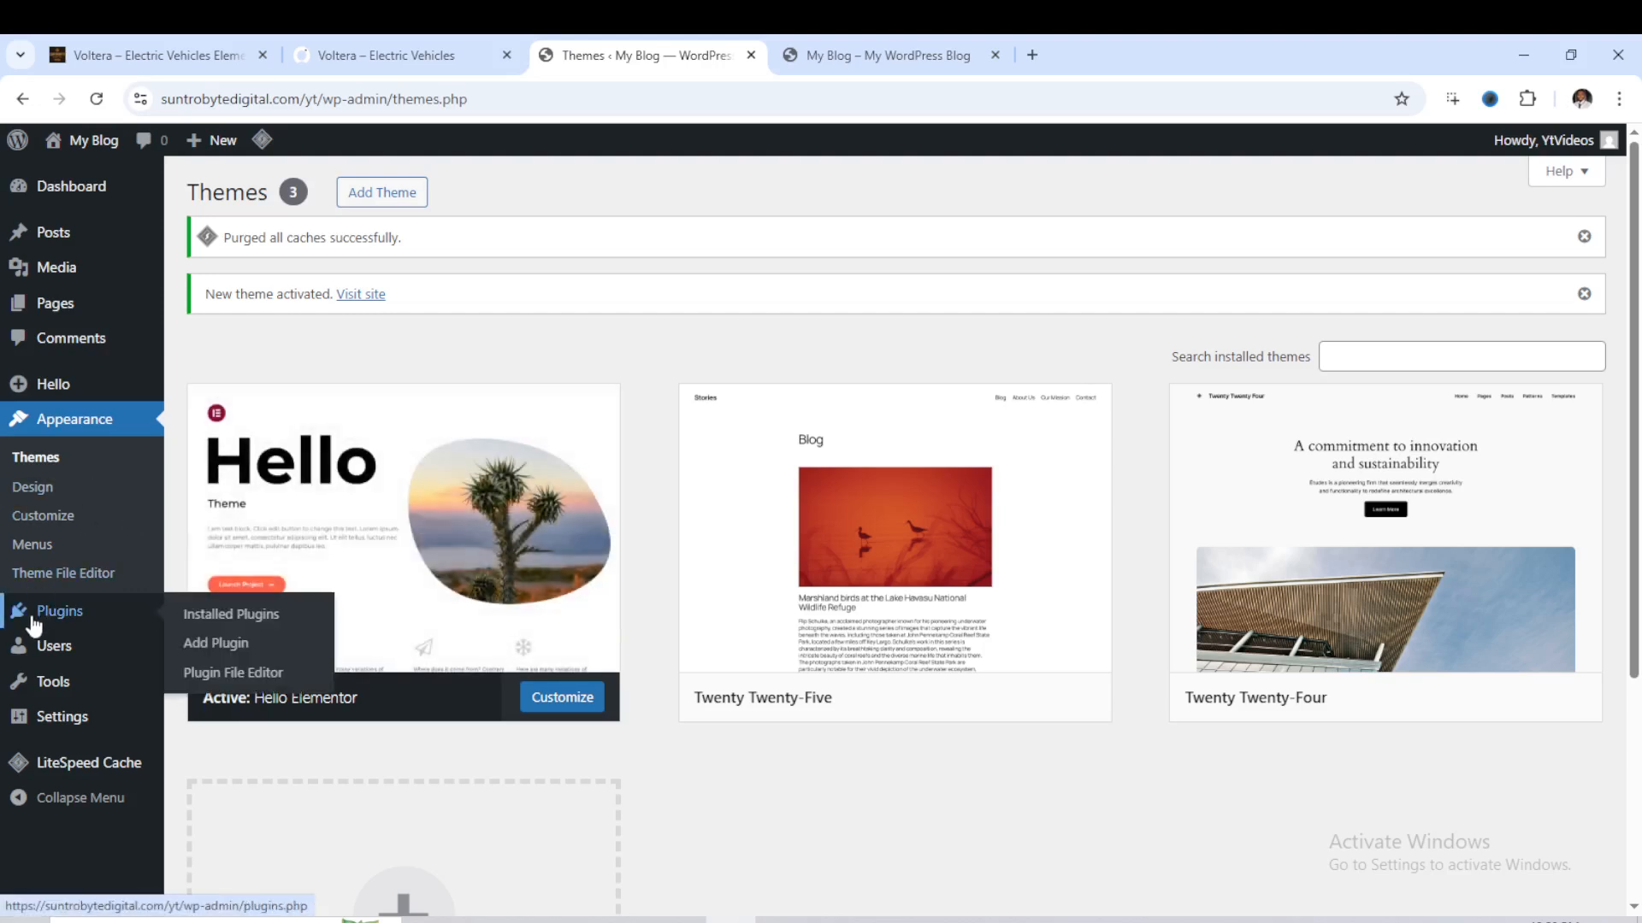
pyautogui.click(218, 650)
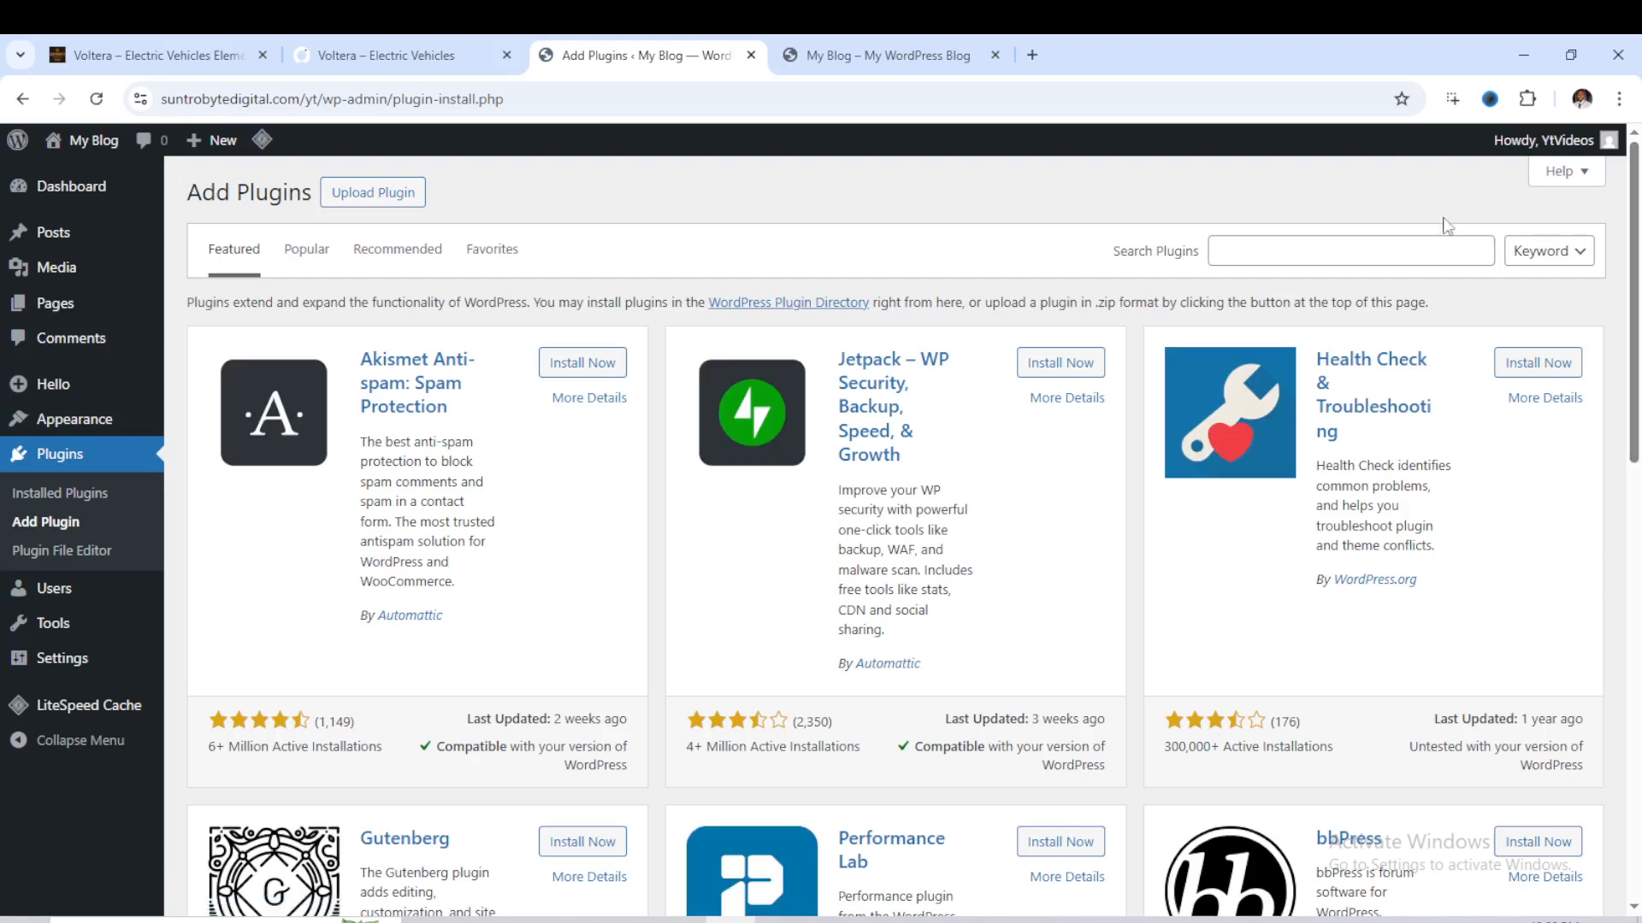
pyautogui.click(1360, 251)
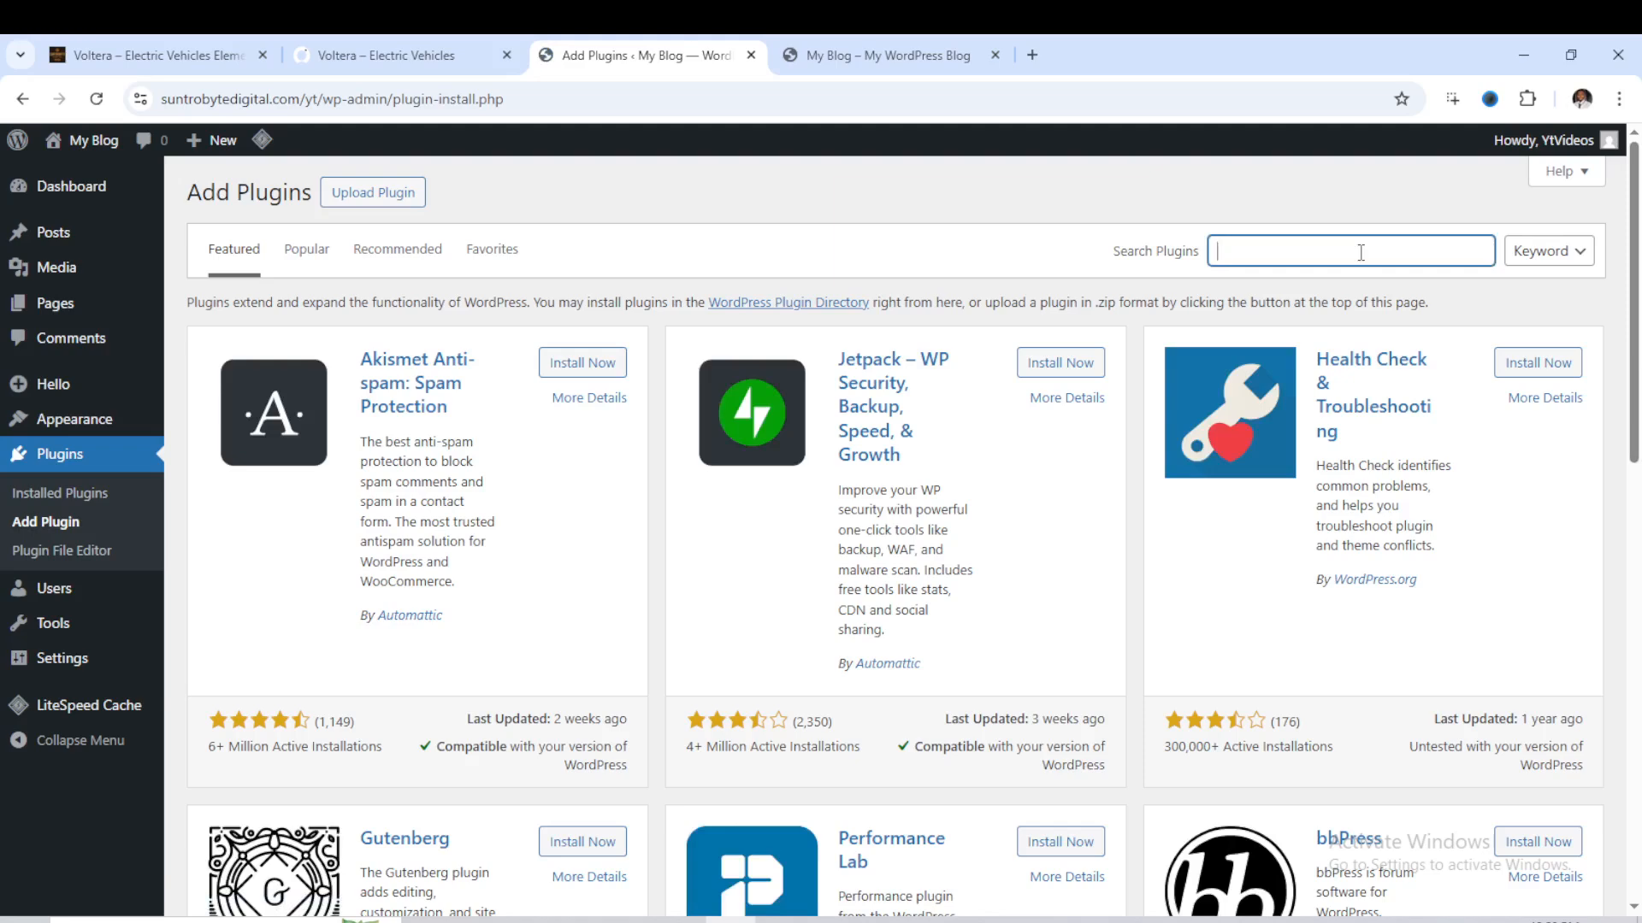
pyautogui.write('Elementor')
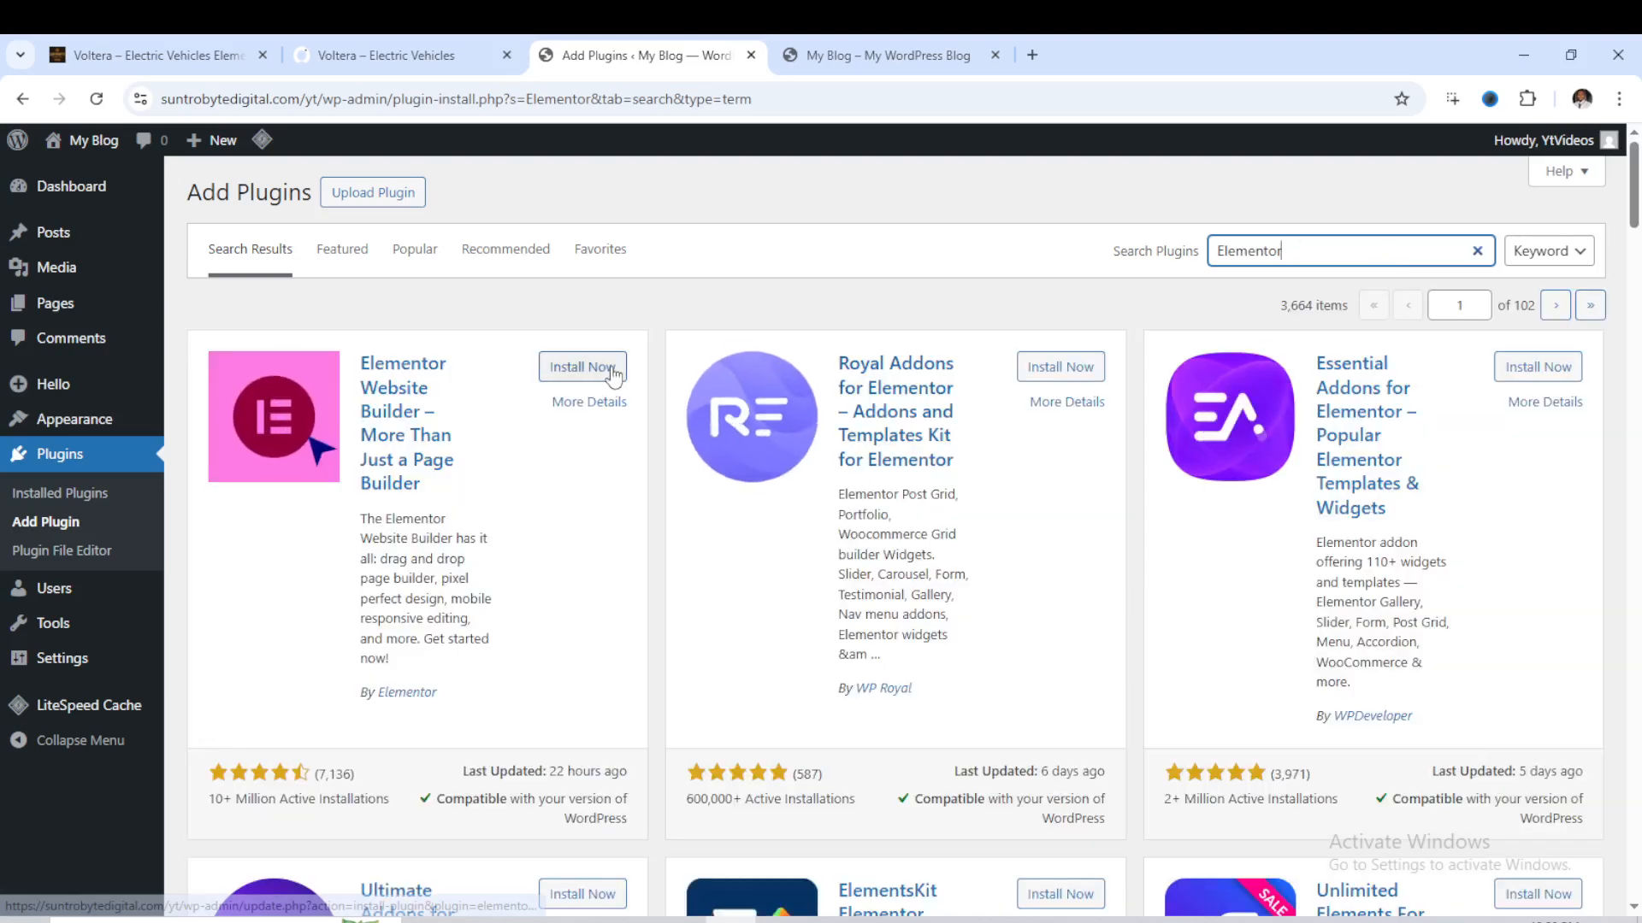
pyautogui.click(613, 369)
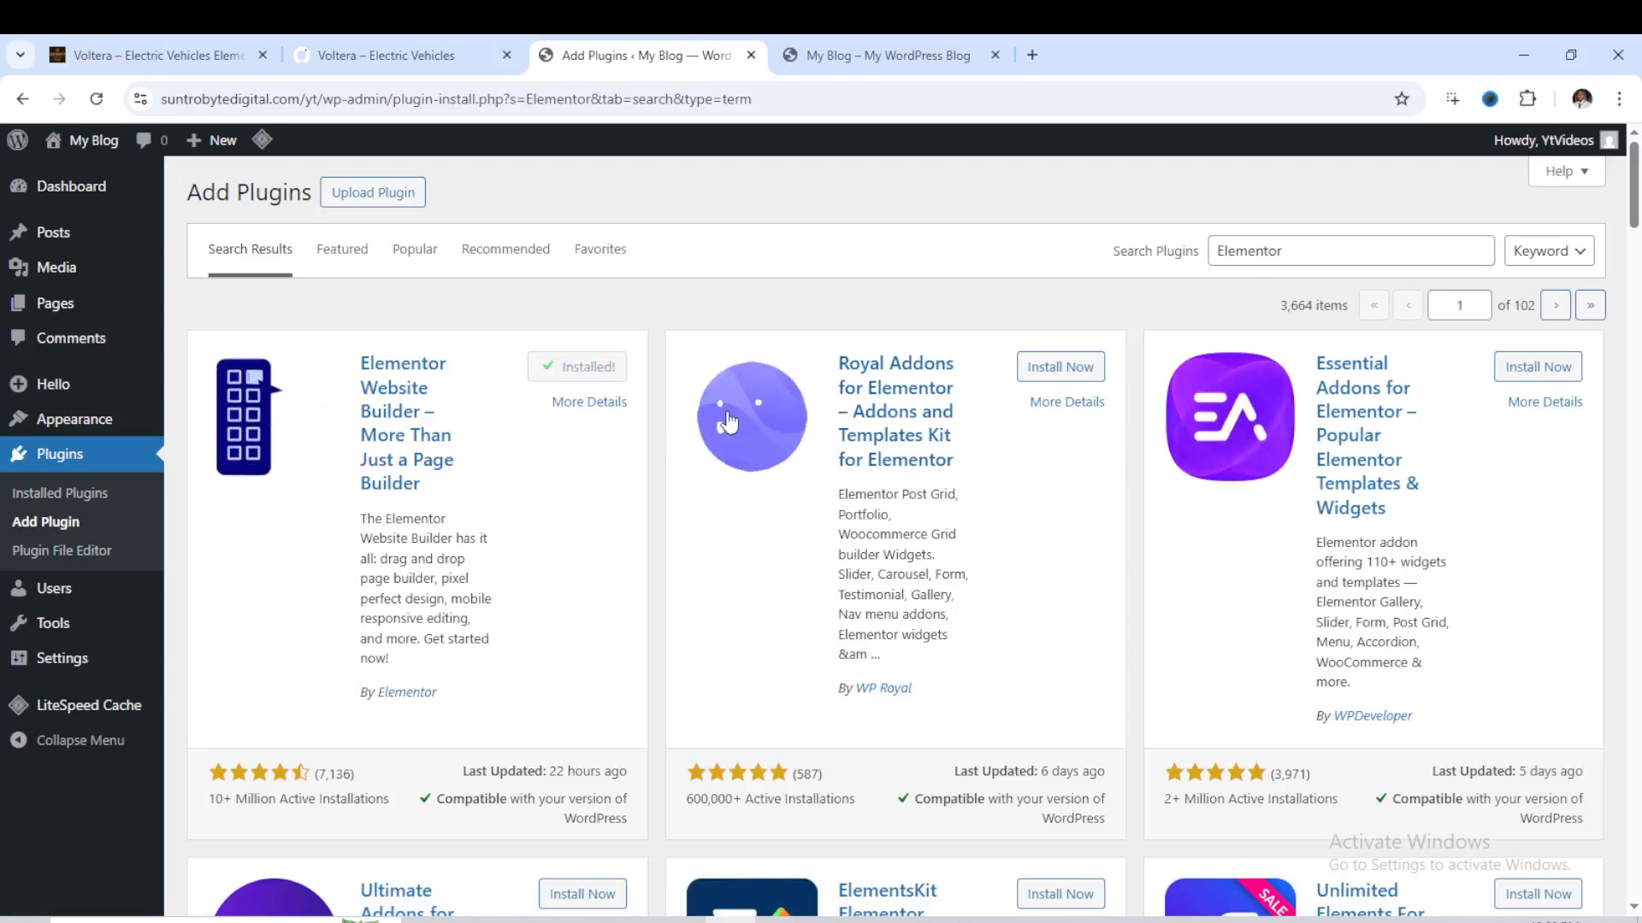
# - Replace the plugin search term with "Template kit import"
pyautogui.click(1325, 253)
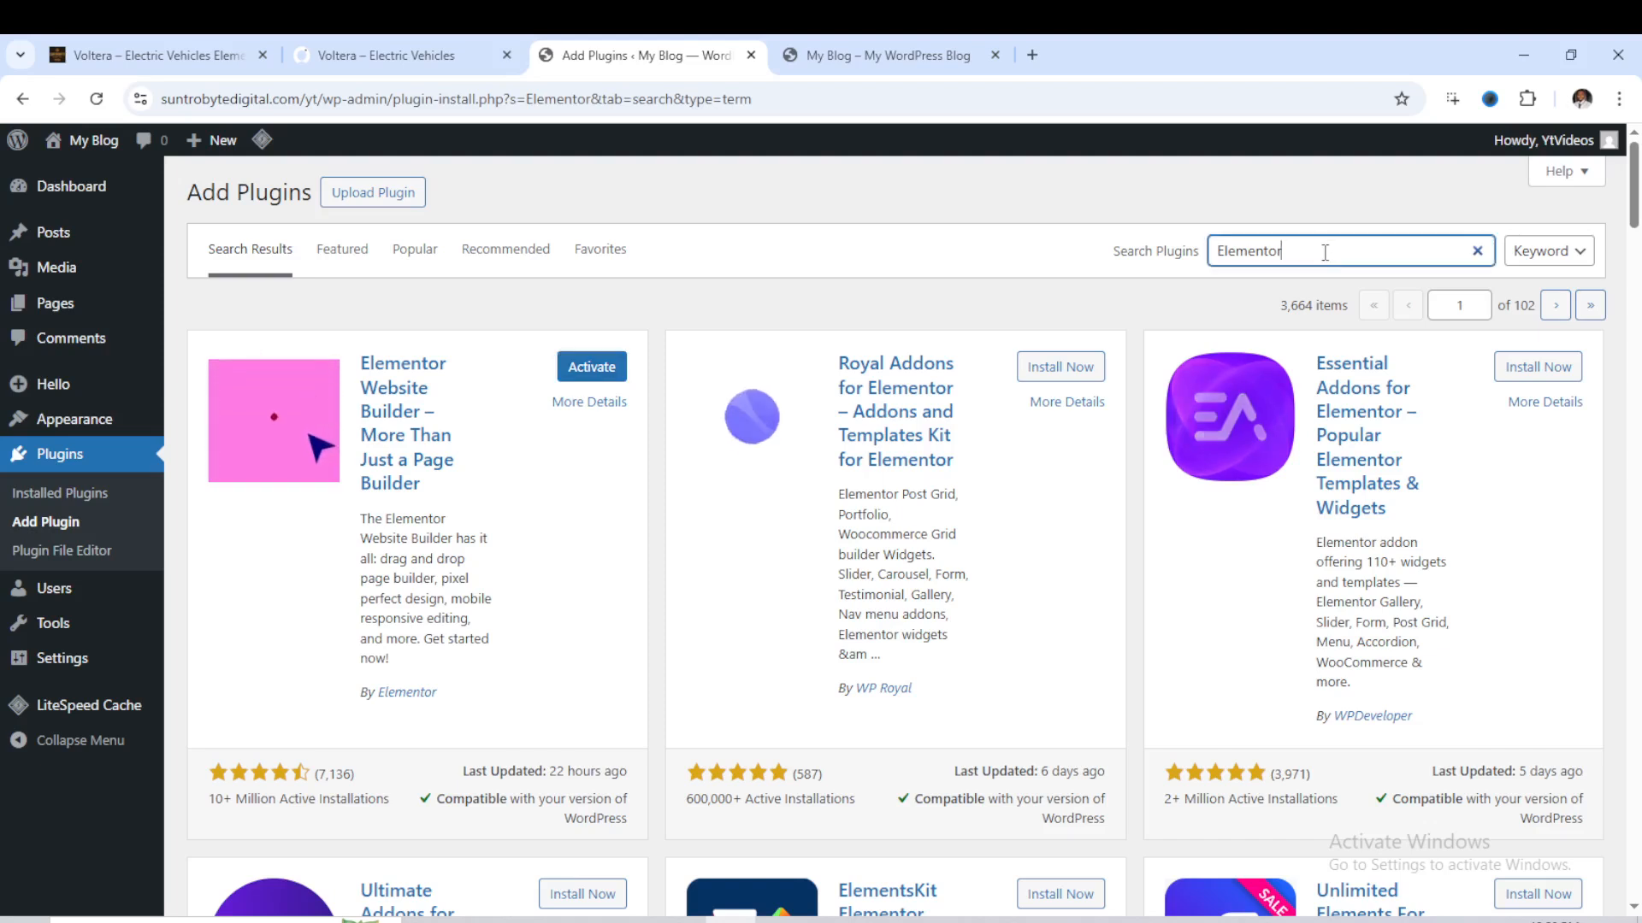
pyautogui.press('BackSpace')
pyautogui.press('BackSpace')
pyautogui.press('BackSpace')
pyautogui.press('BackSpace')
pyautogui.press('BackSpace')
pyautogui.press('BackSpace')
pyautogui.press('BackSpace')
pyautogui.press('BackSpace')
pyautogui.press('BackSpace')
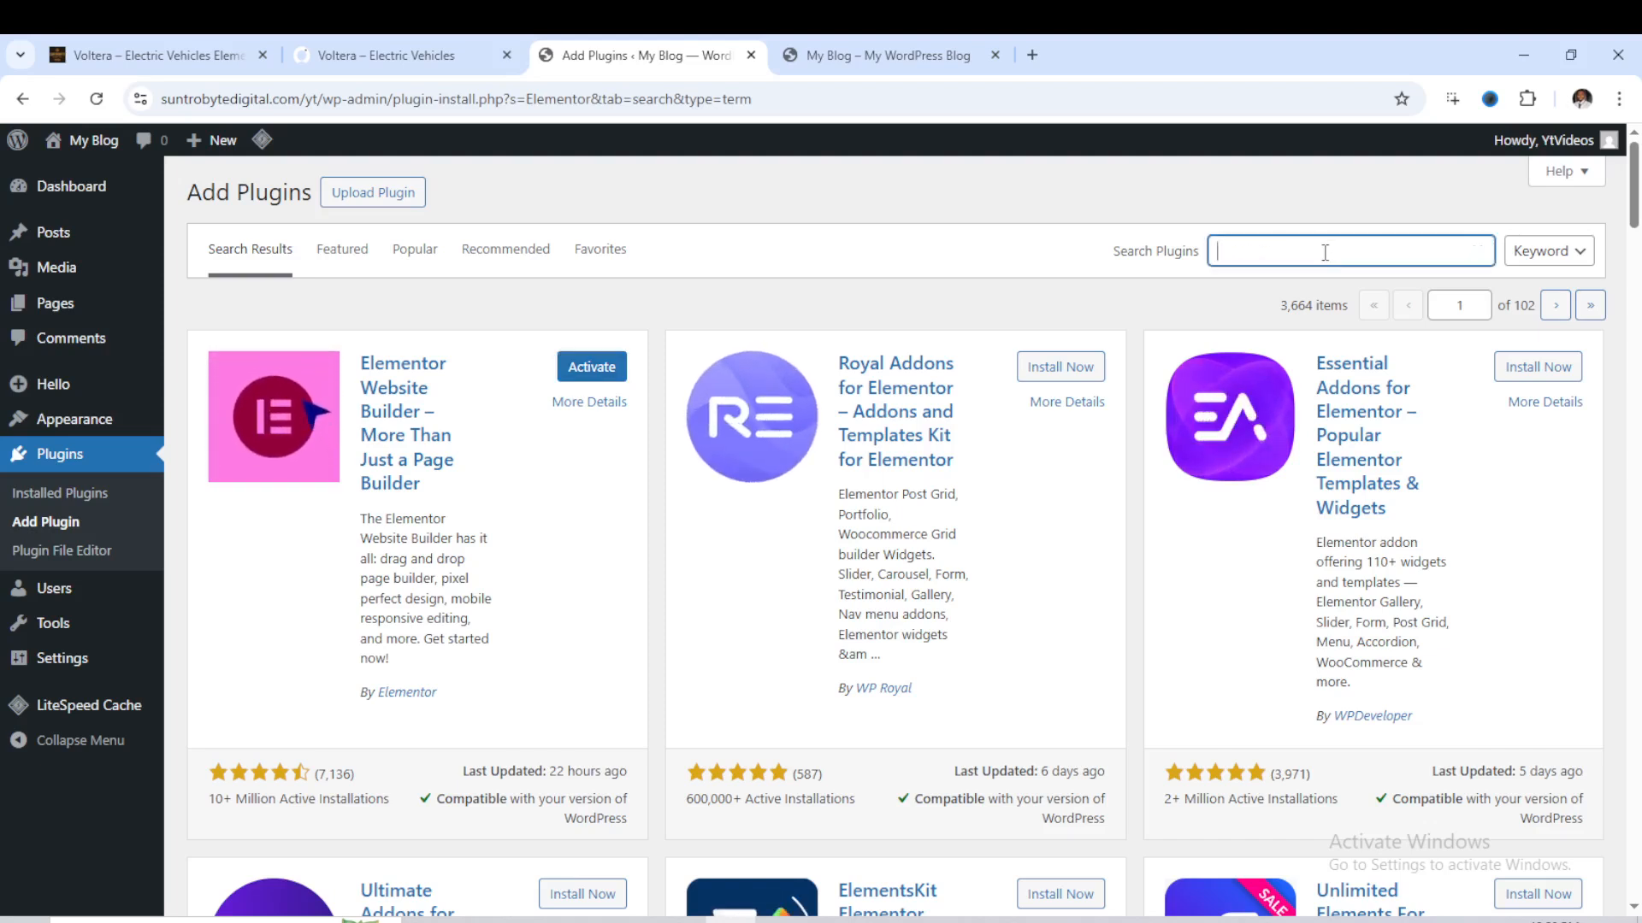
pyautogui.write('Te')
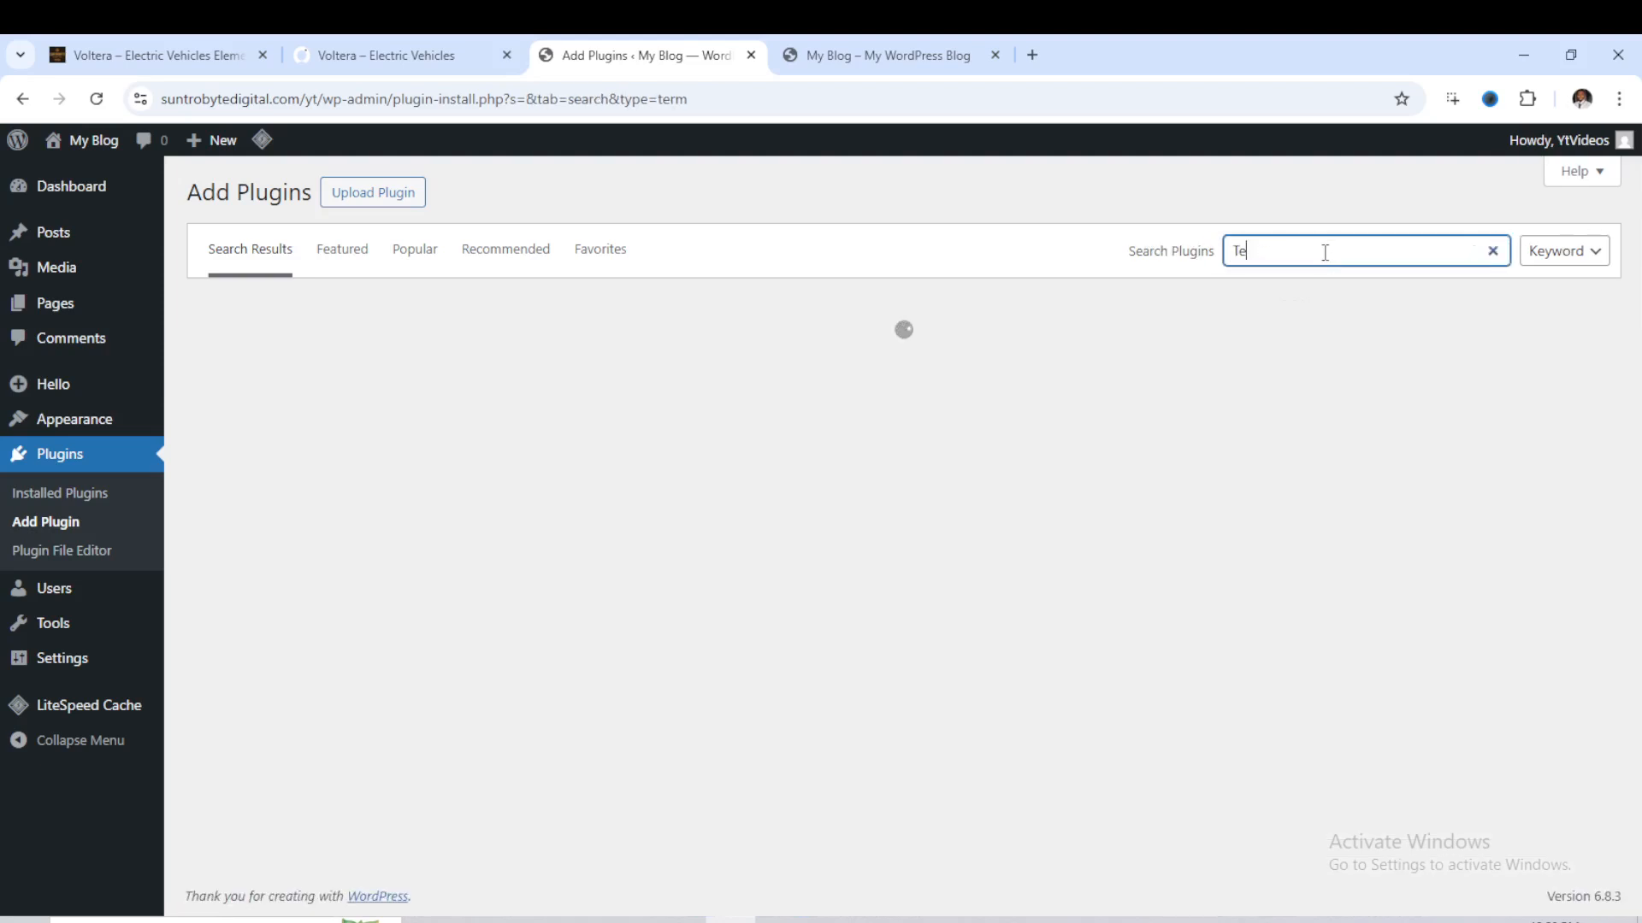
pyautogui.write('mpl')
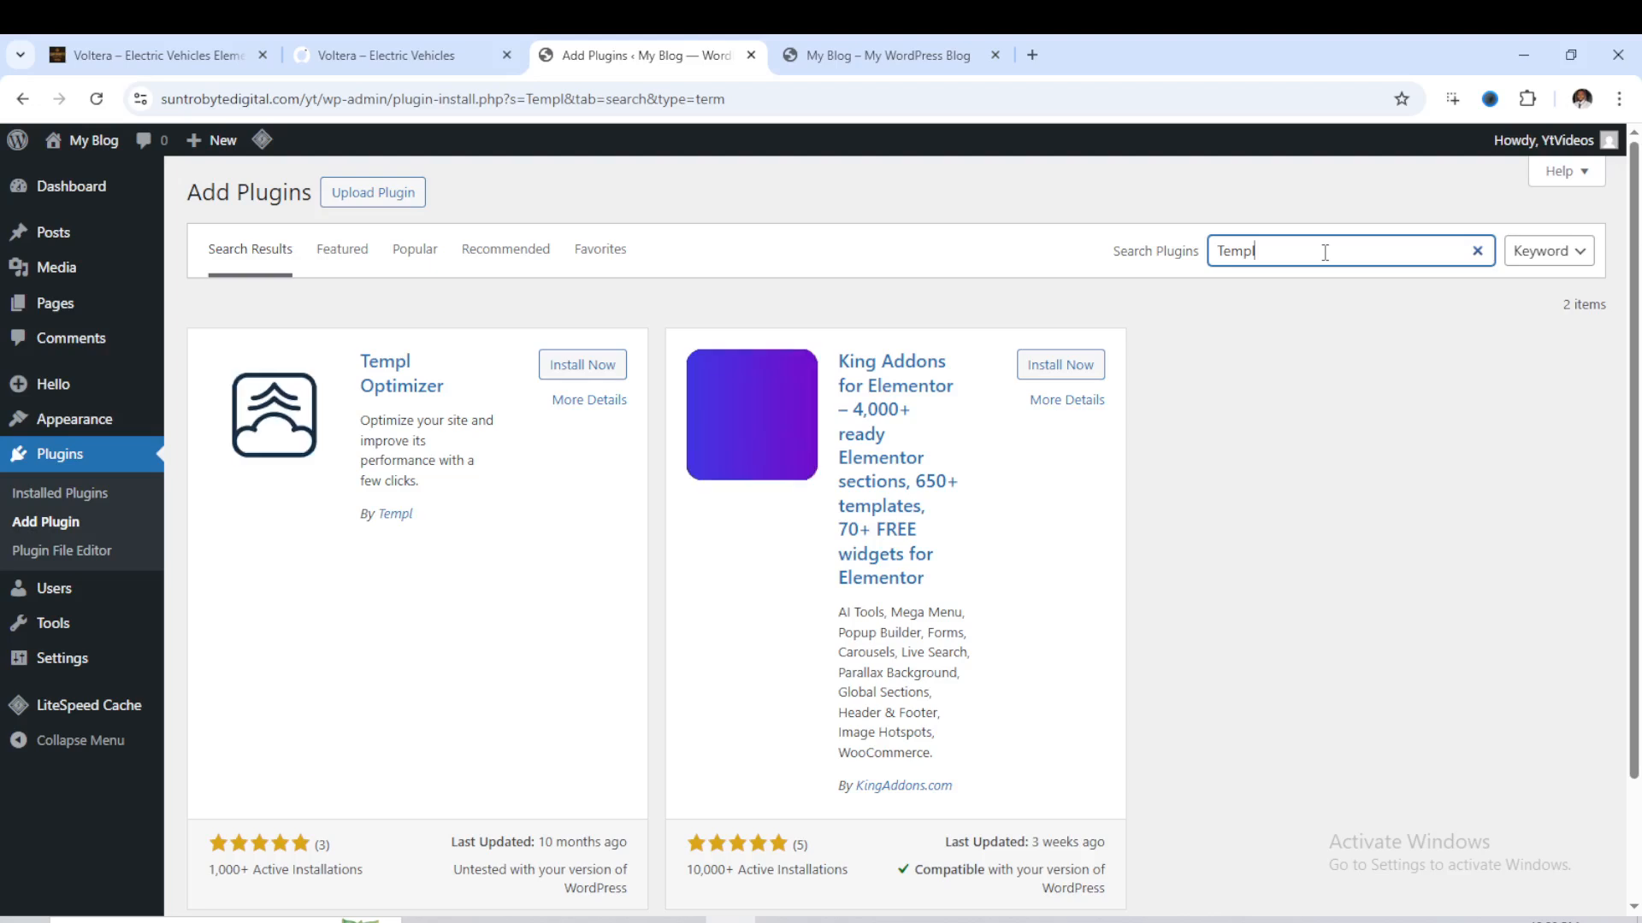
pyautogui.write('ate')
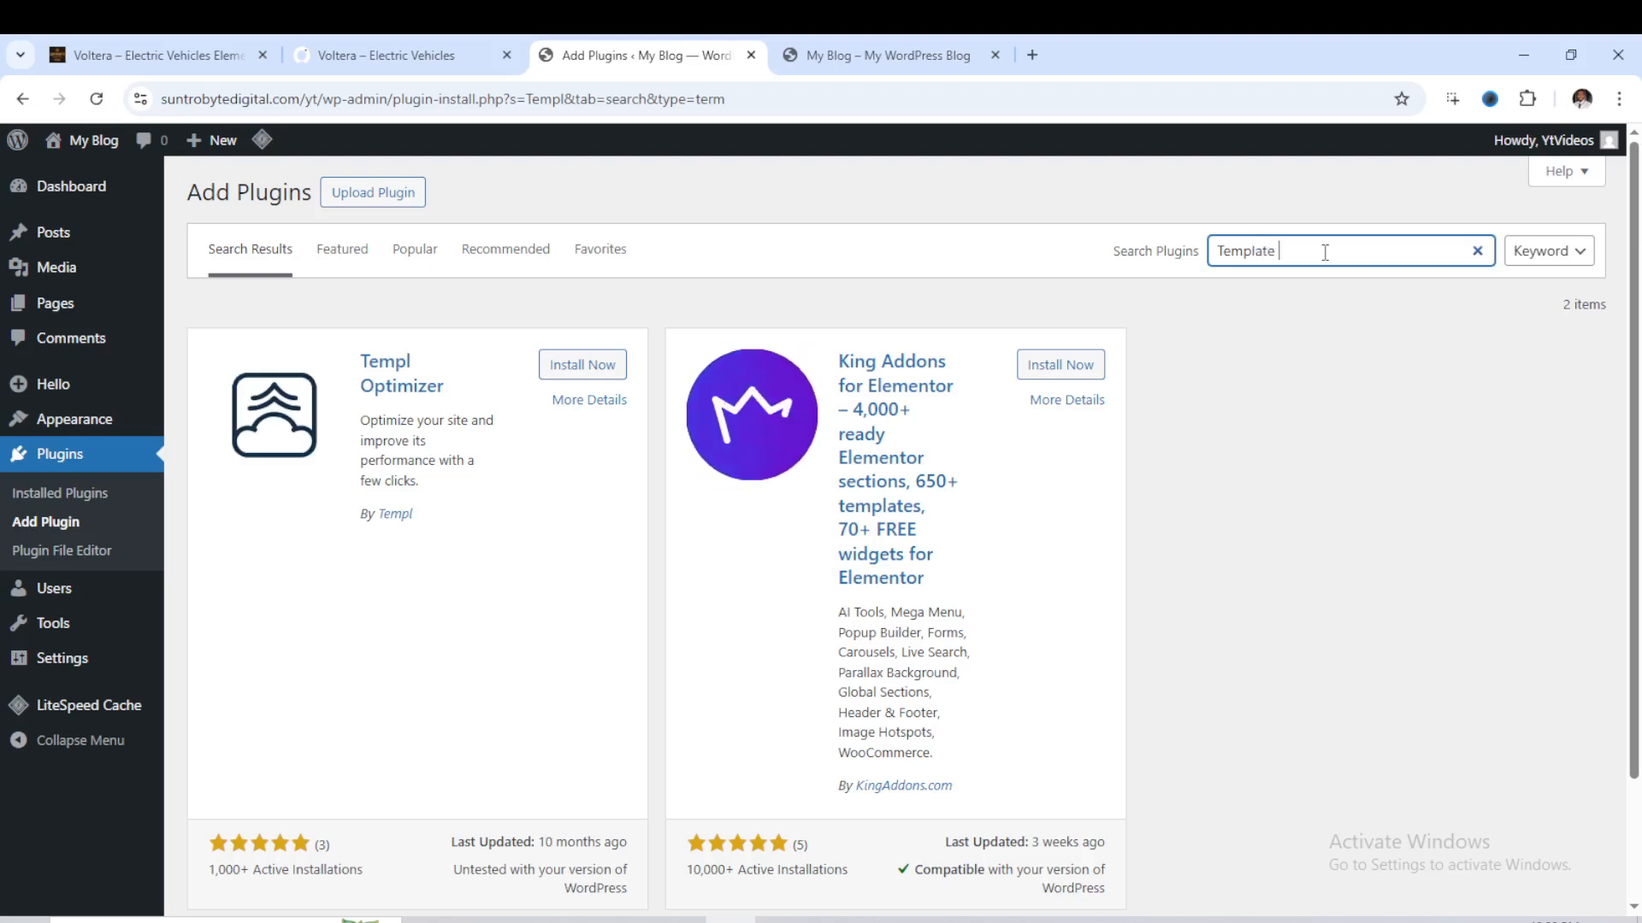
pyautogui.write(' kit b')
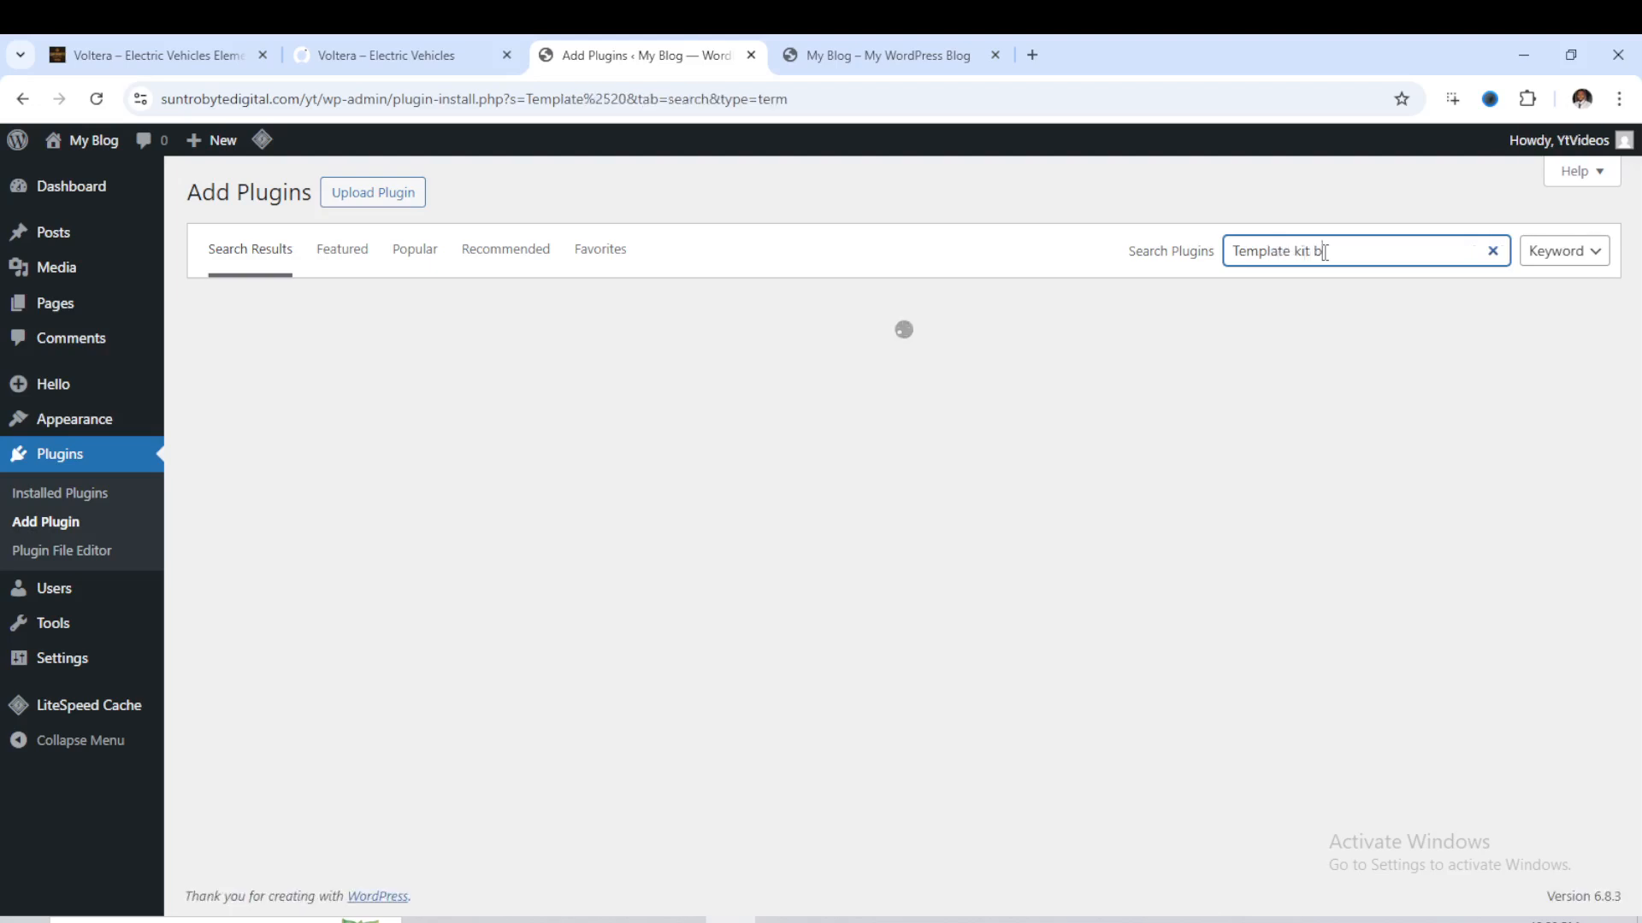
pyautogui.write('import')
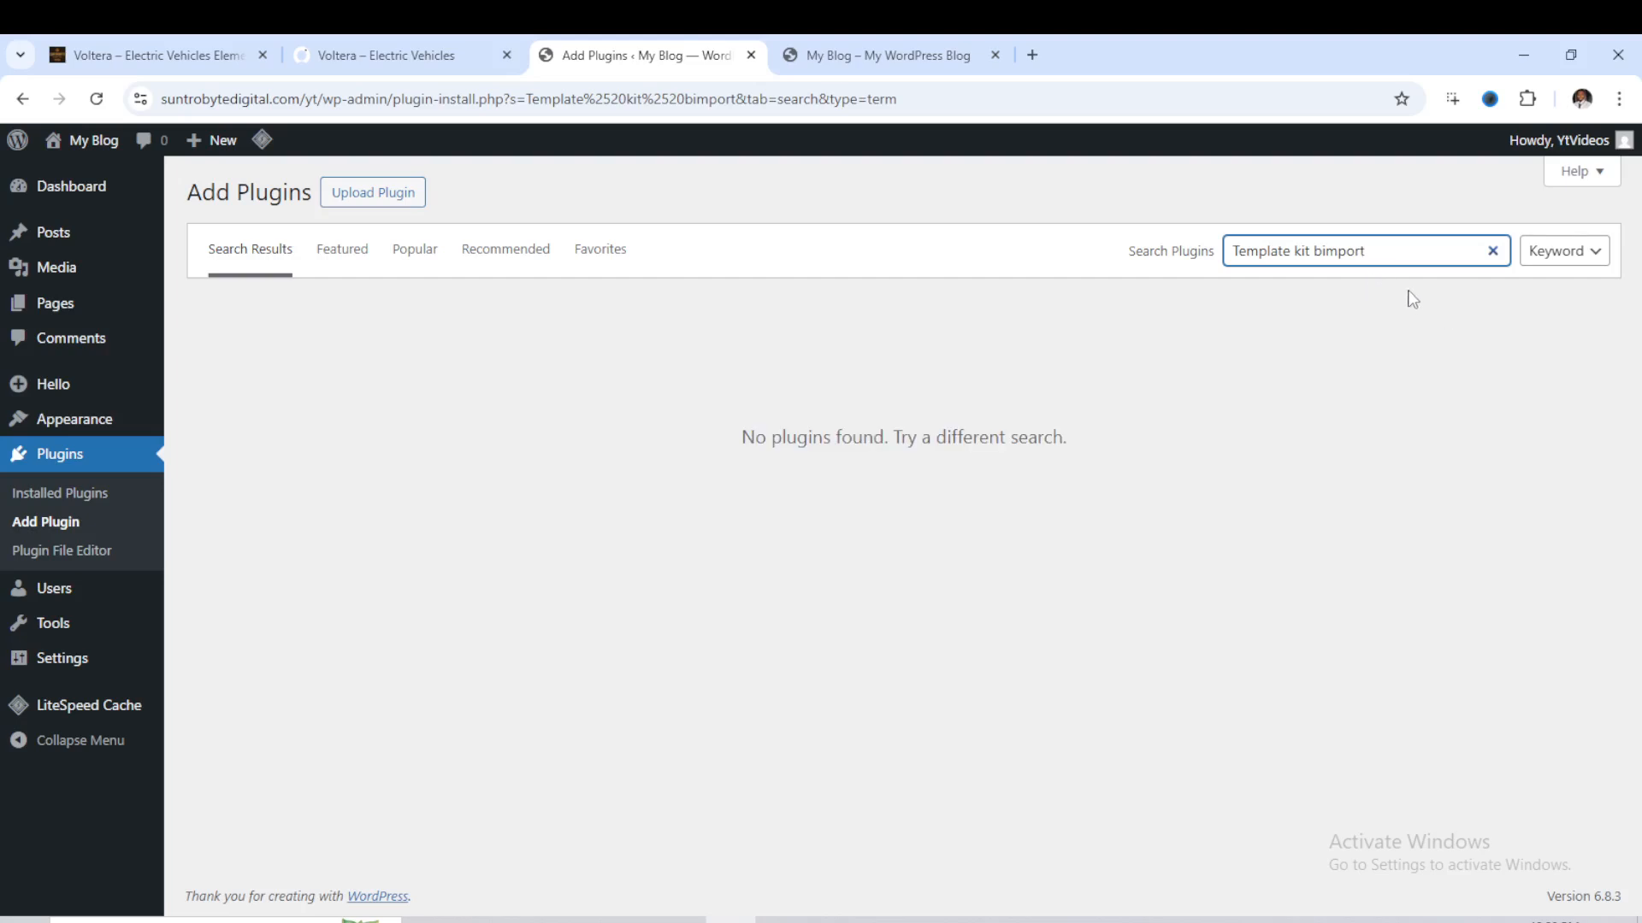
pyautogui.click(1320, 250)
pyautogui.press('BackSpace')
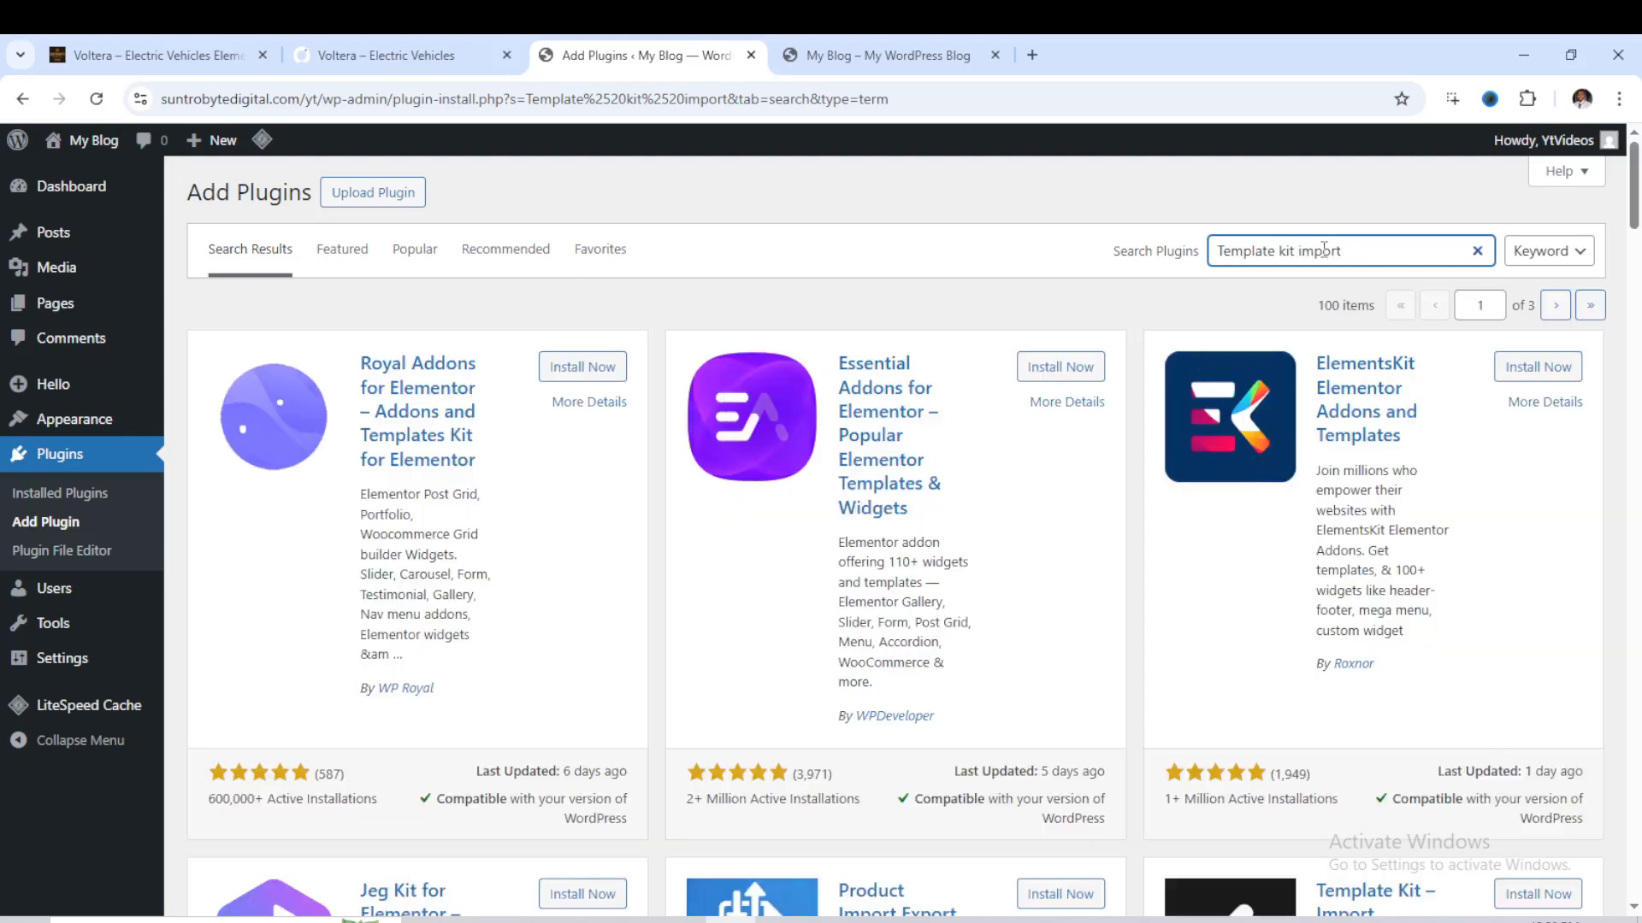
# - Install the Template Kit – Import plugin by envato from the search results
pyautogui.scroll(-4, 1304, 537)
pyautogui.scroll(-3, 1303, 537)
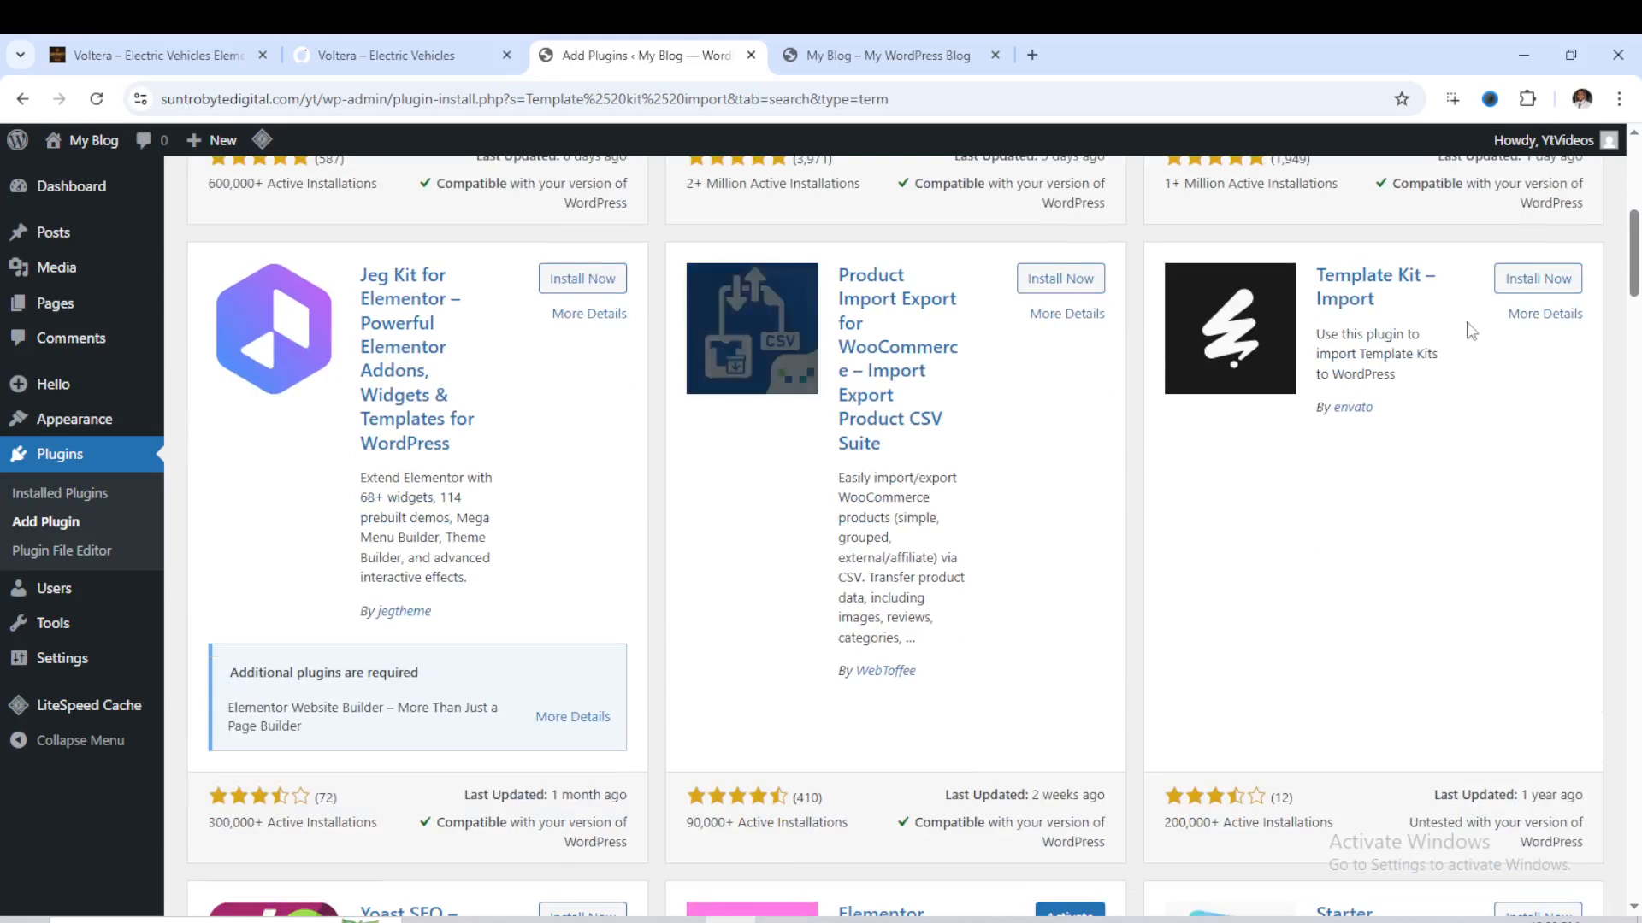
pyautogui.click(1526, 282)
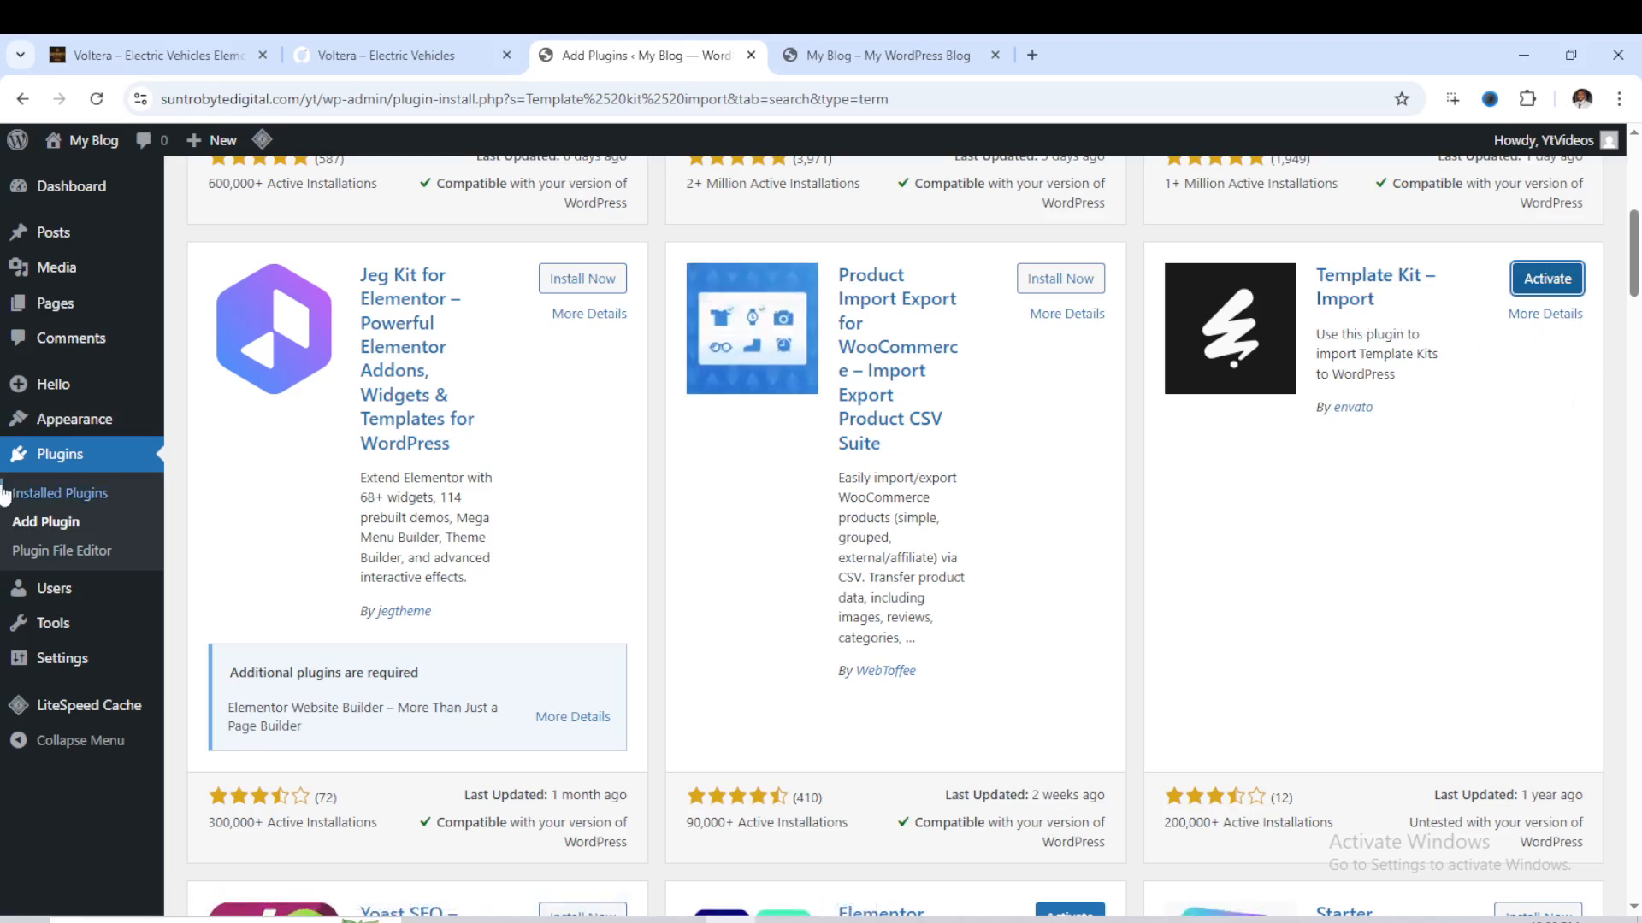
# - Activate all installed plugins, including Elementor and Template Kit Import, with one bulk action
pyautogui.click(53, 494)
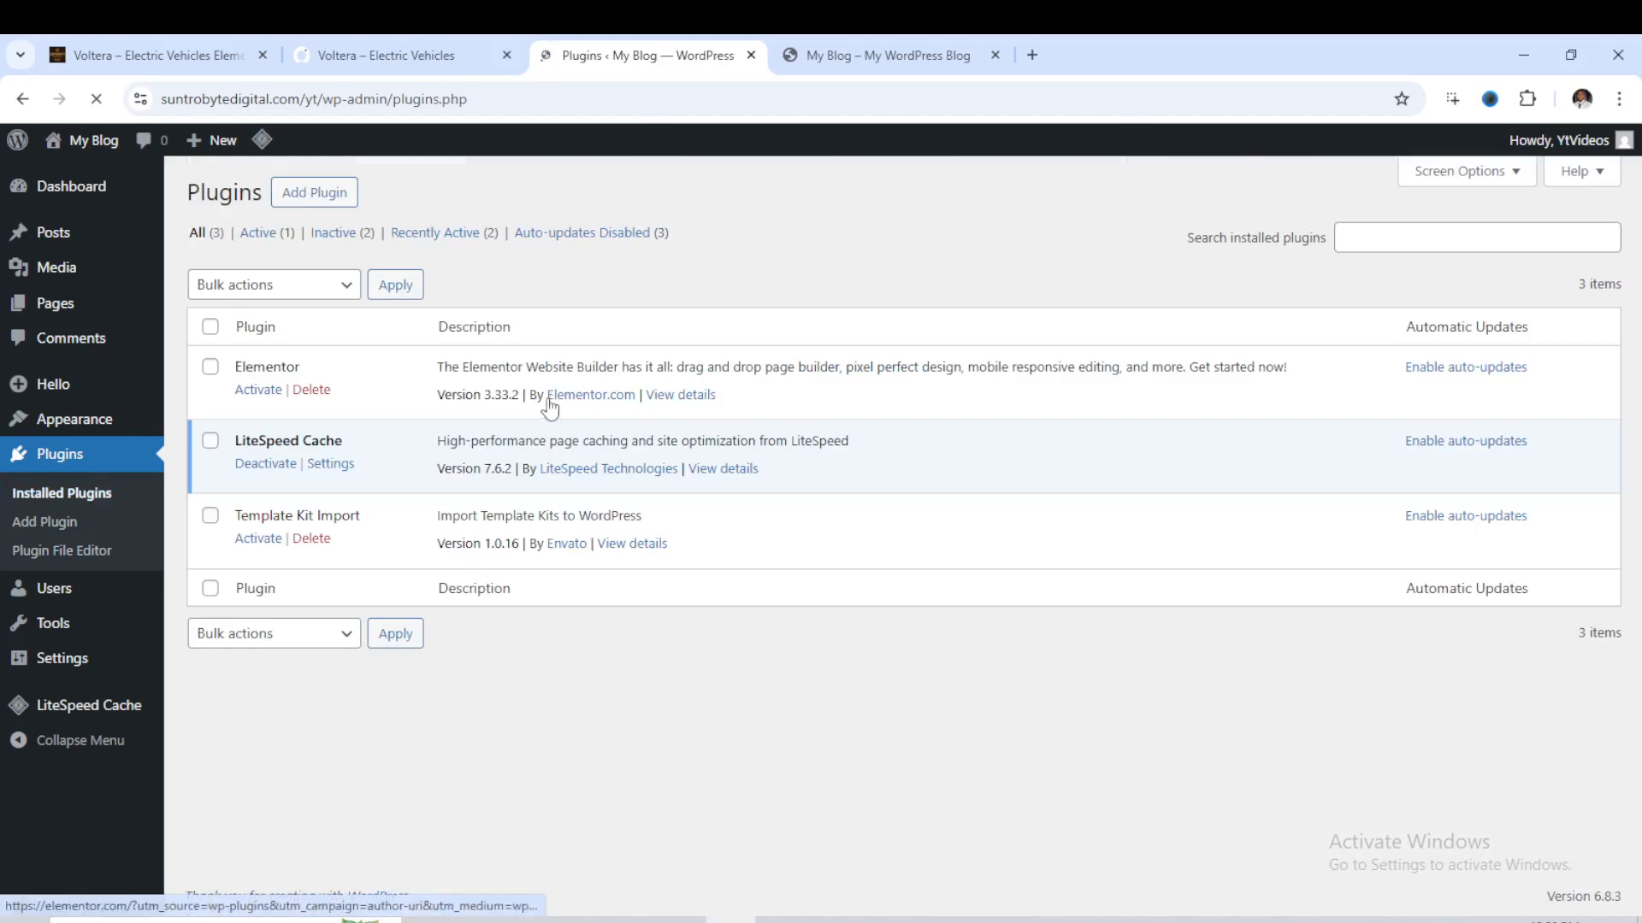
pyautogui.click(208, 329)
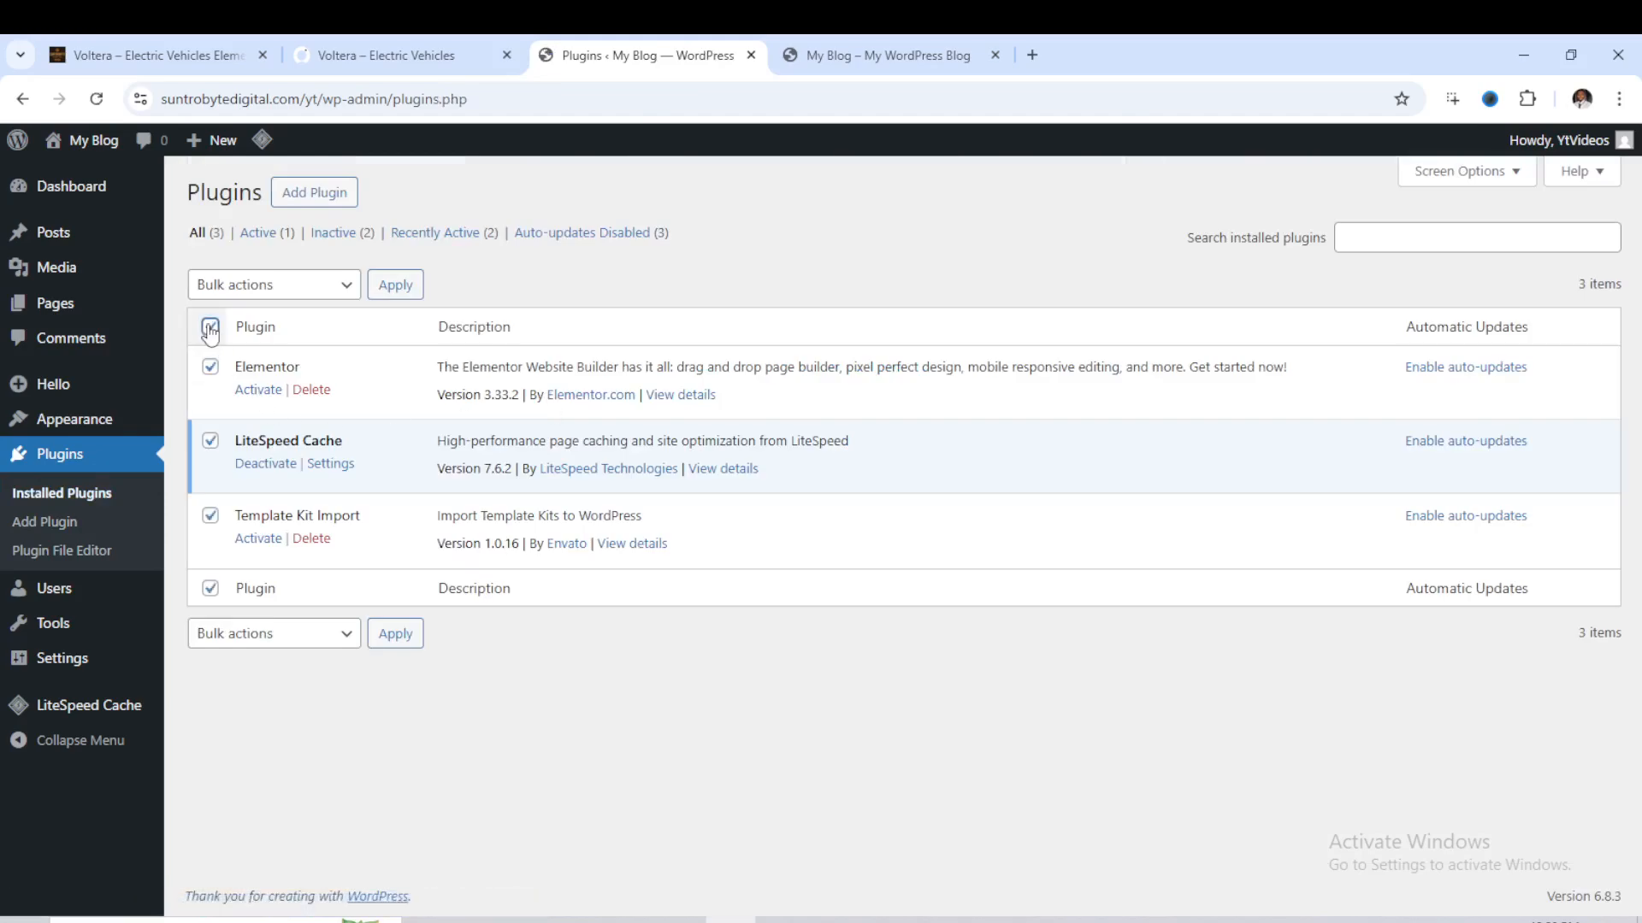
pyautogui.click(340, 292)
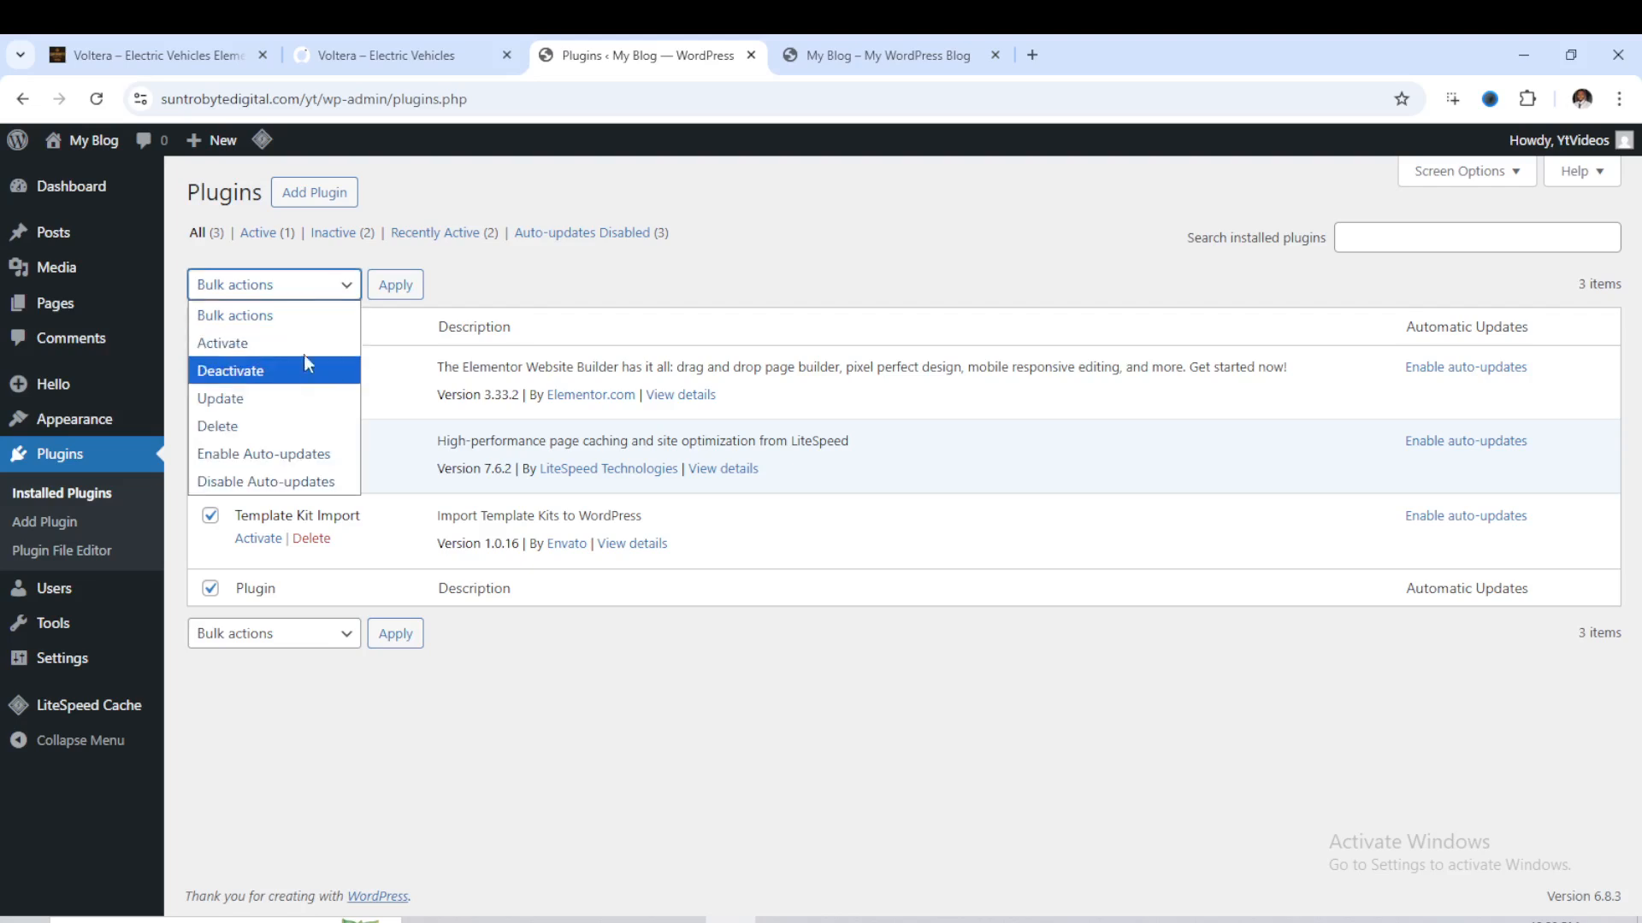
pyautogui.click(306, 346)
pyautogui.click(396, 287)
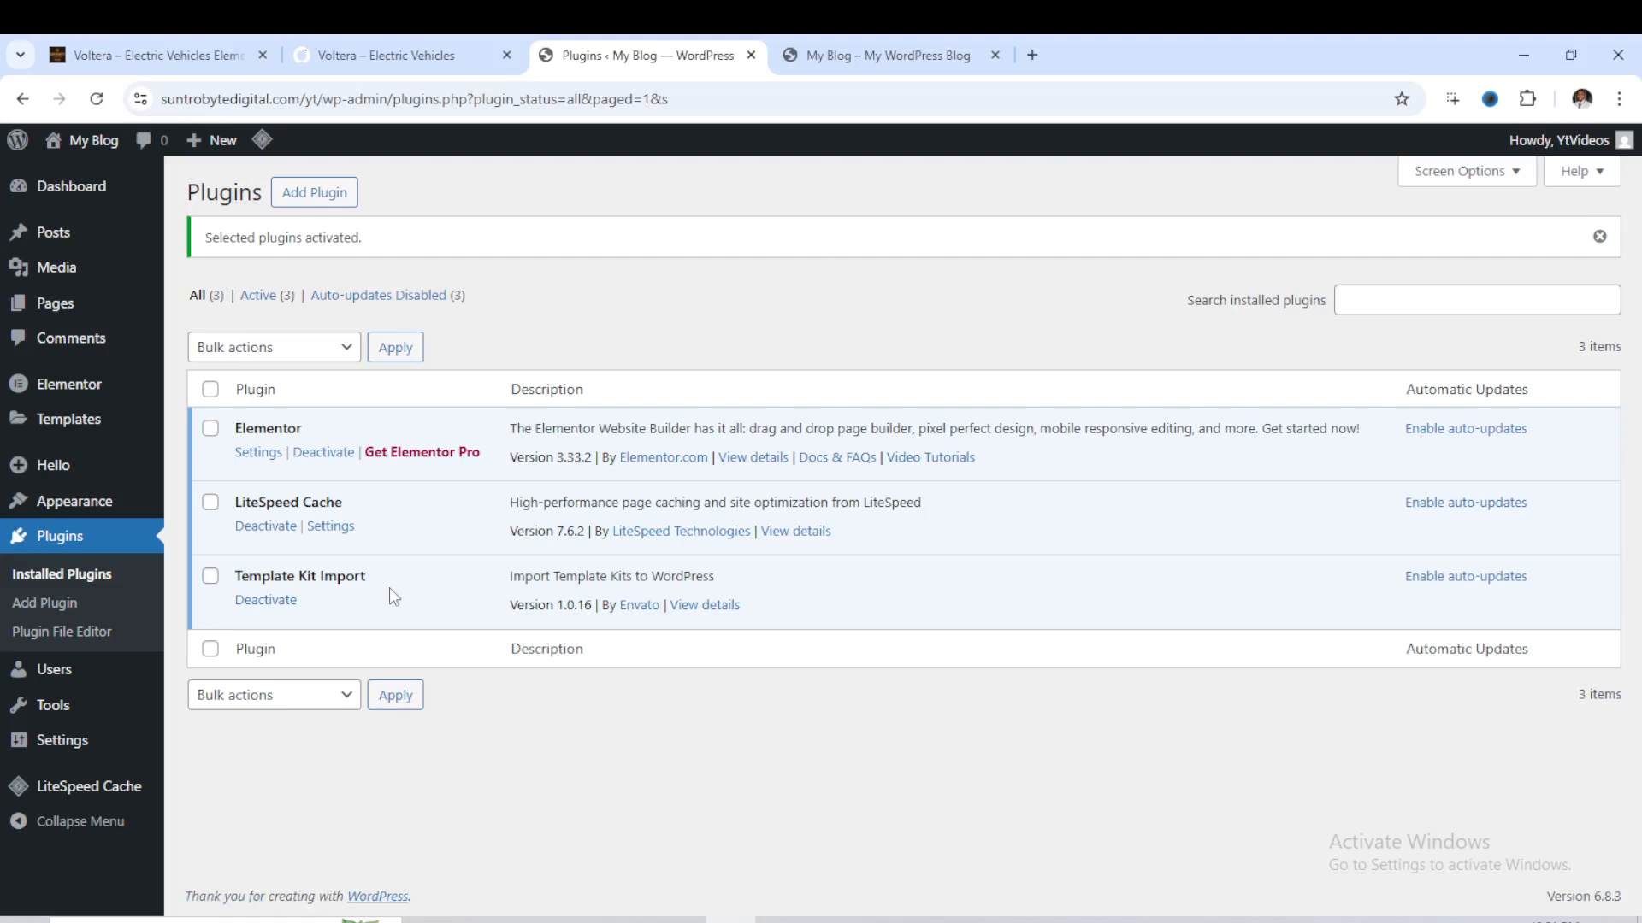
# - Move the default Sample Page to the trash in the site's page list
pyautogui.moveTo(55, 308)
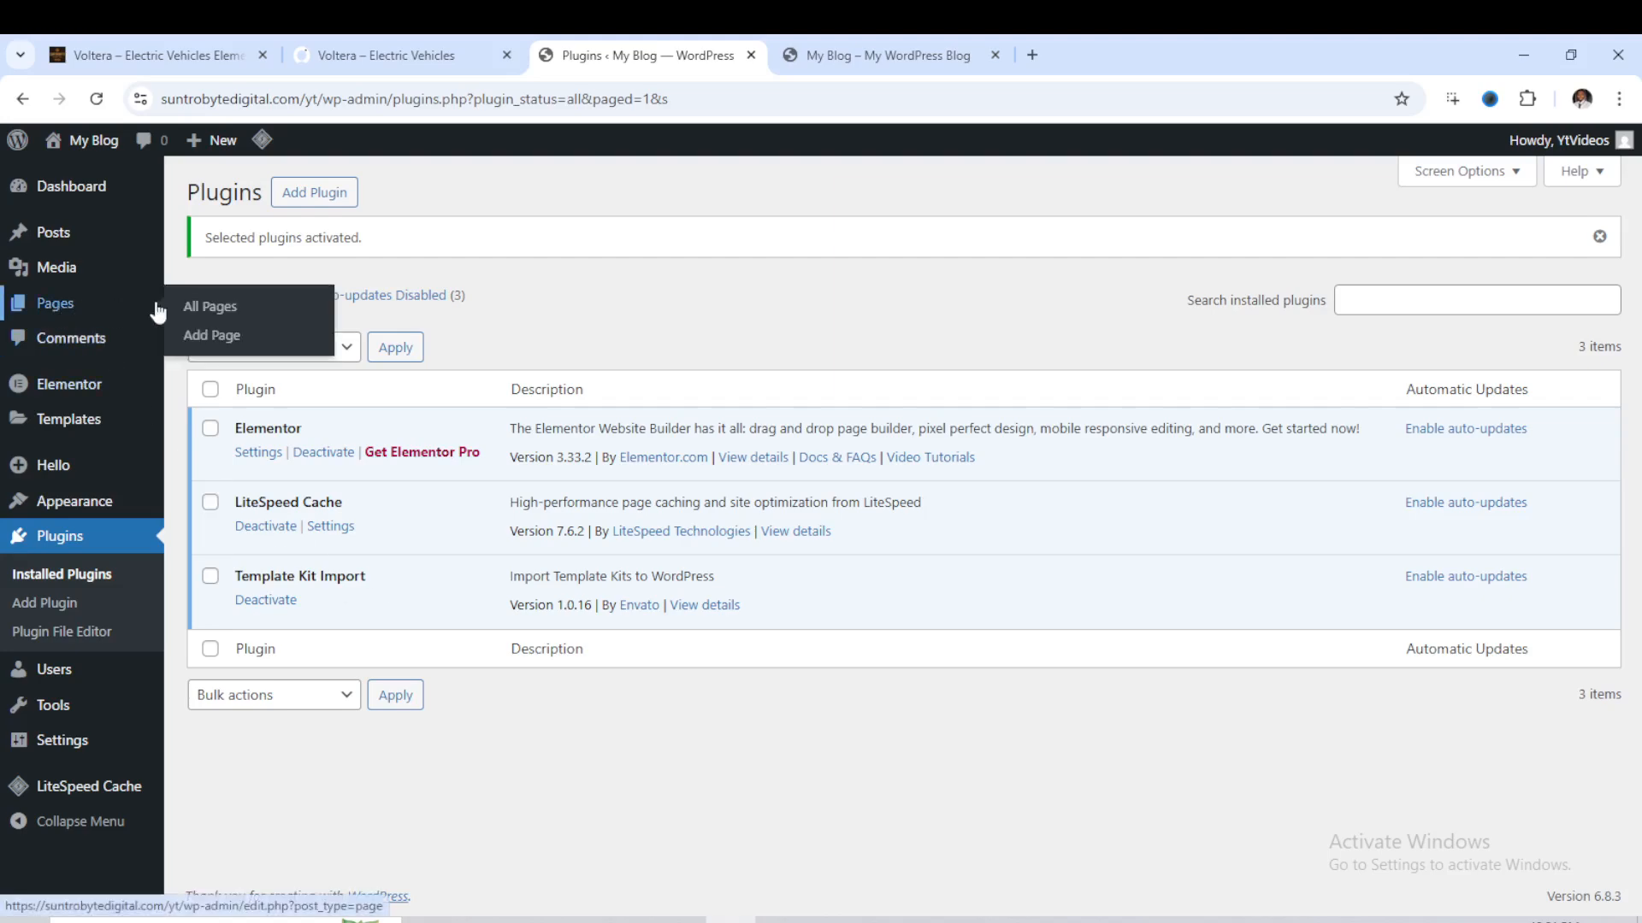
pyautogui.click(217, 308)
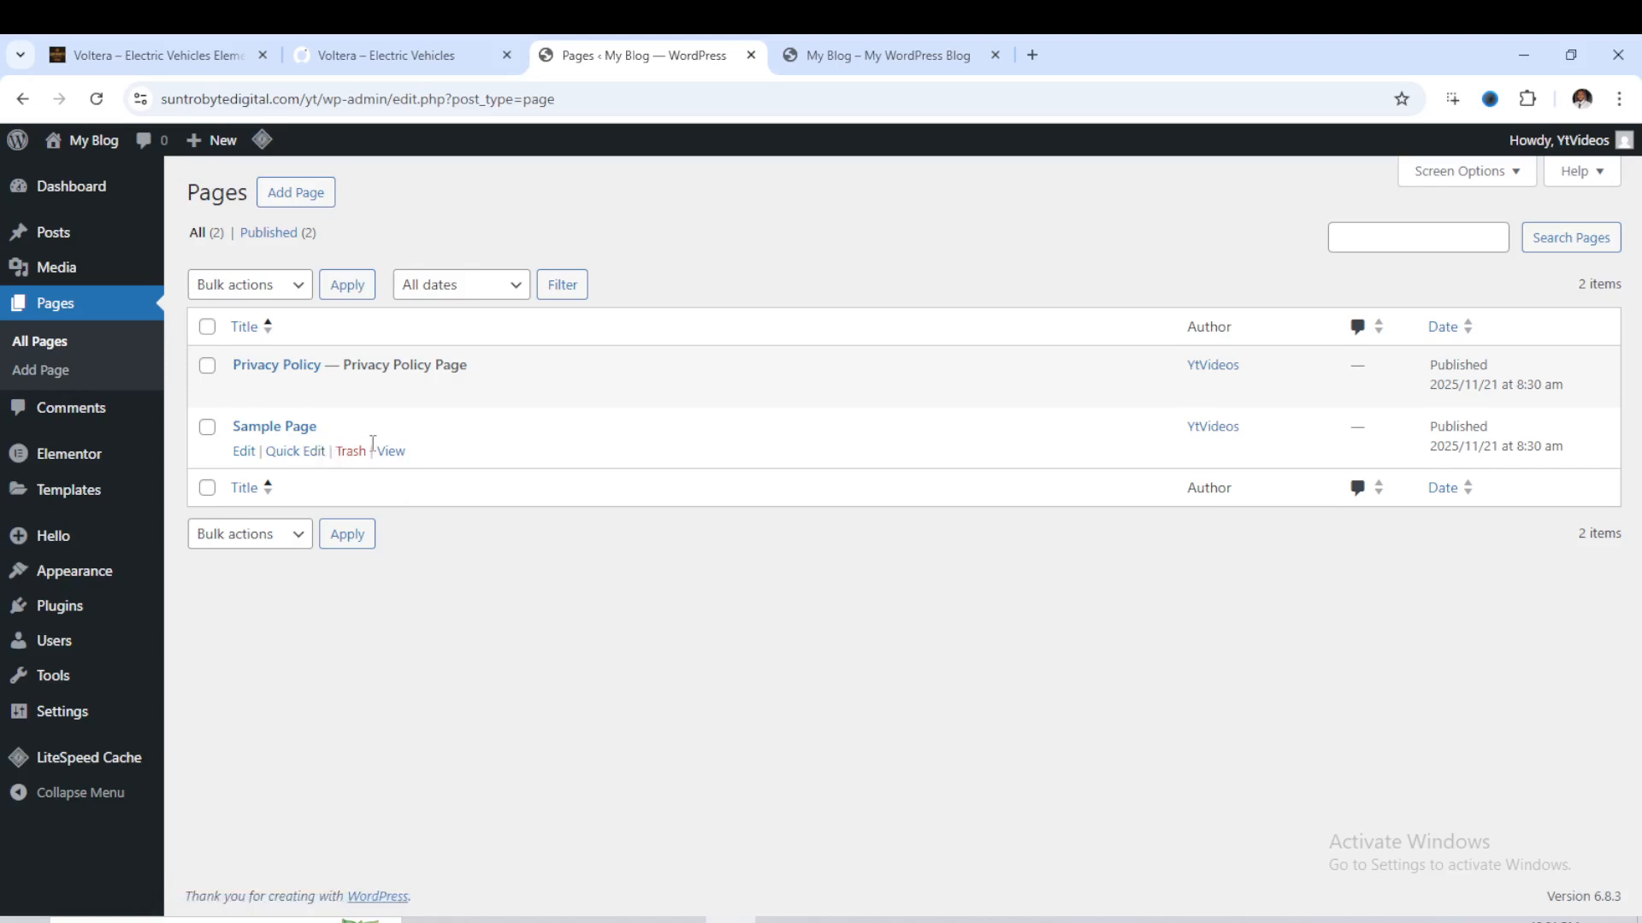
pyautogui.click(360, 455)
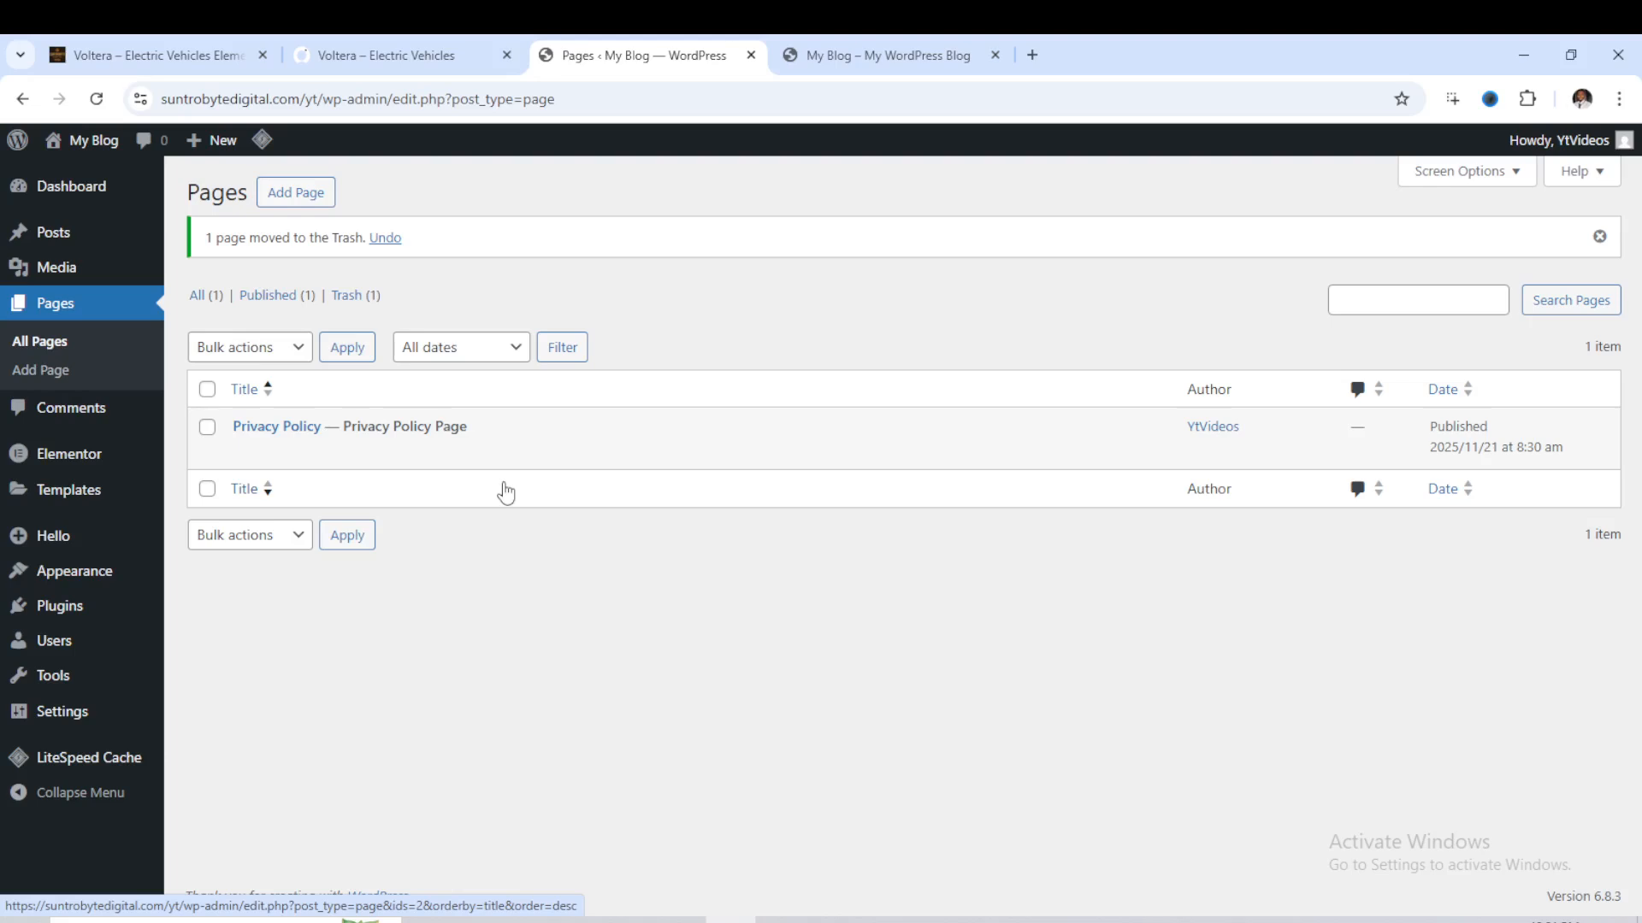
pyautogui.press('F11')
pyautogui.press('F11')
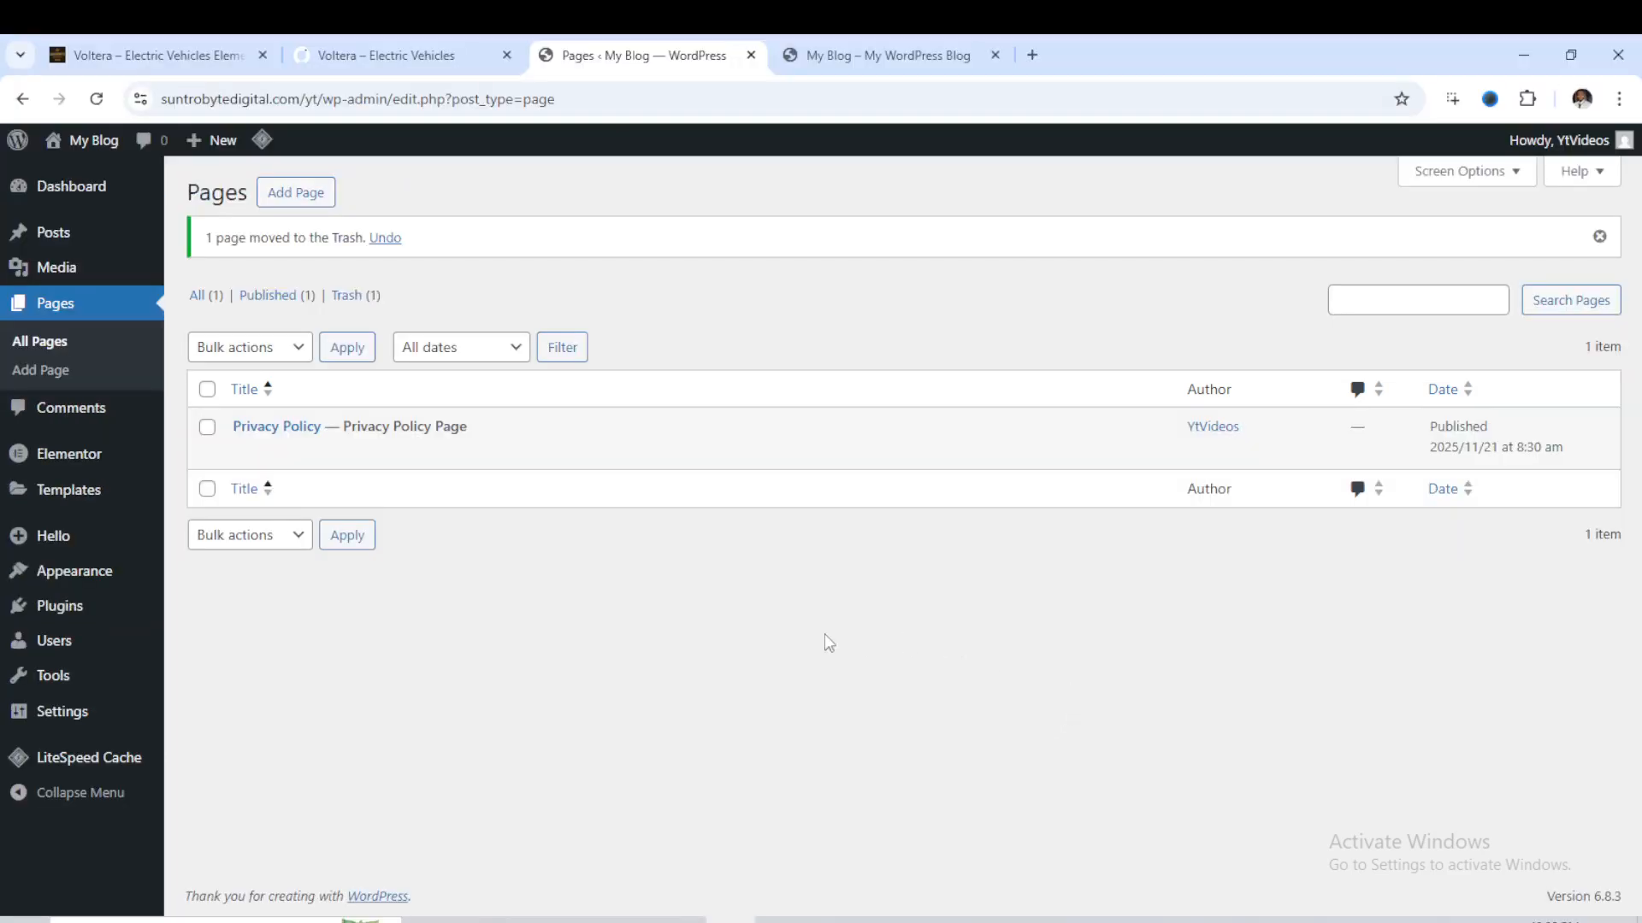
# - Create a new page titled Home with the Elementor Full Width template and publish it
pyautogui.click(308, 198)
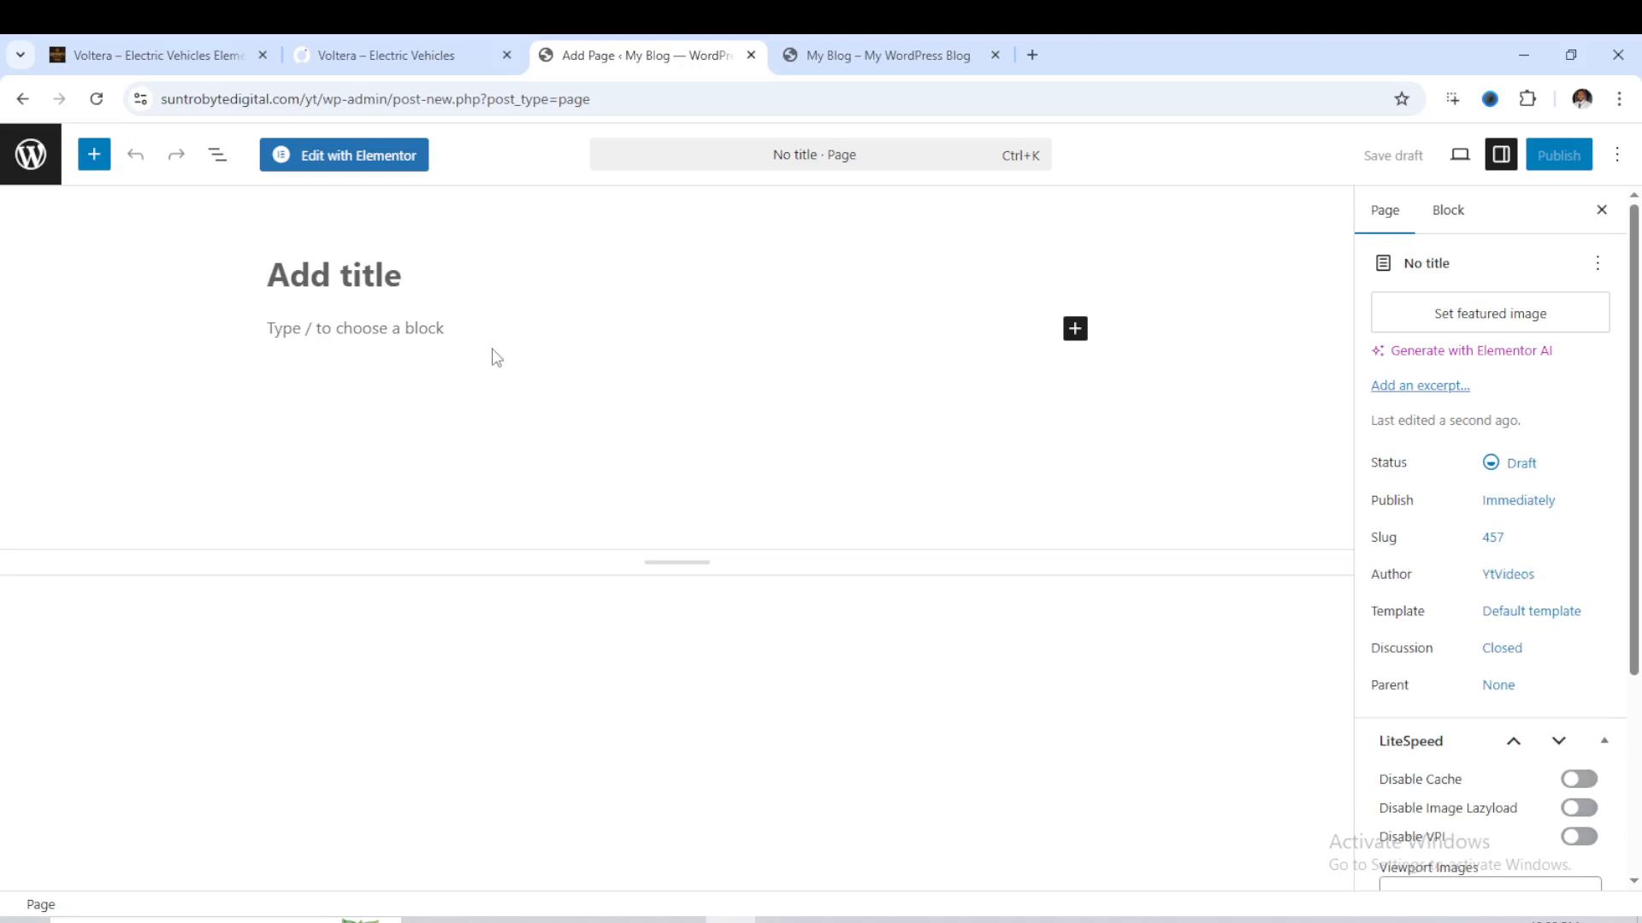
pyautogui.write('Home')
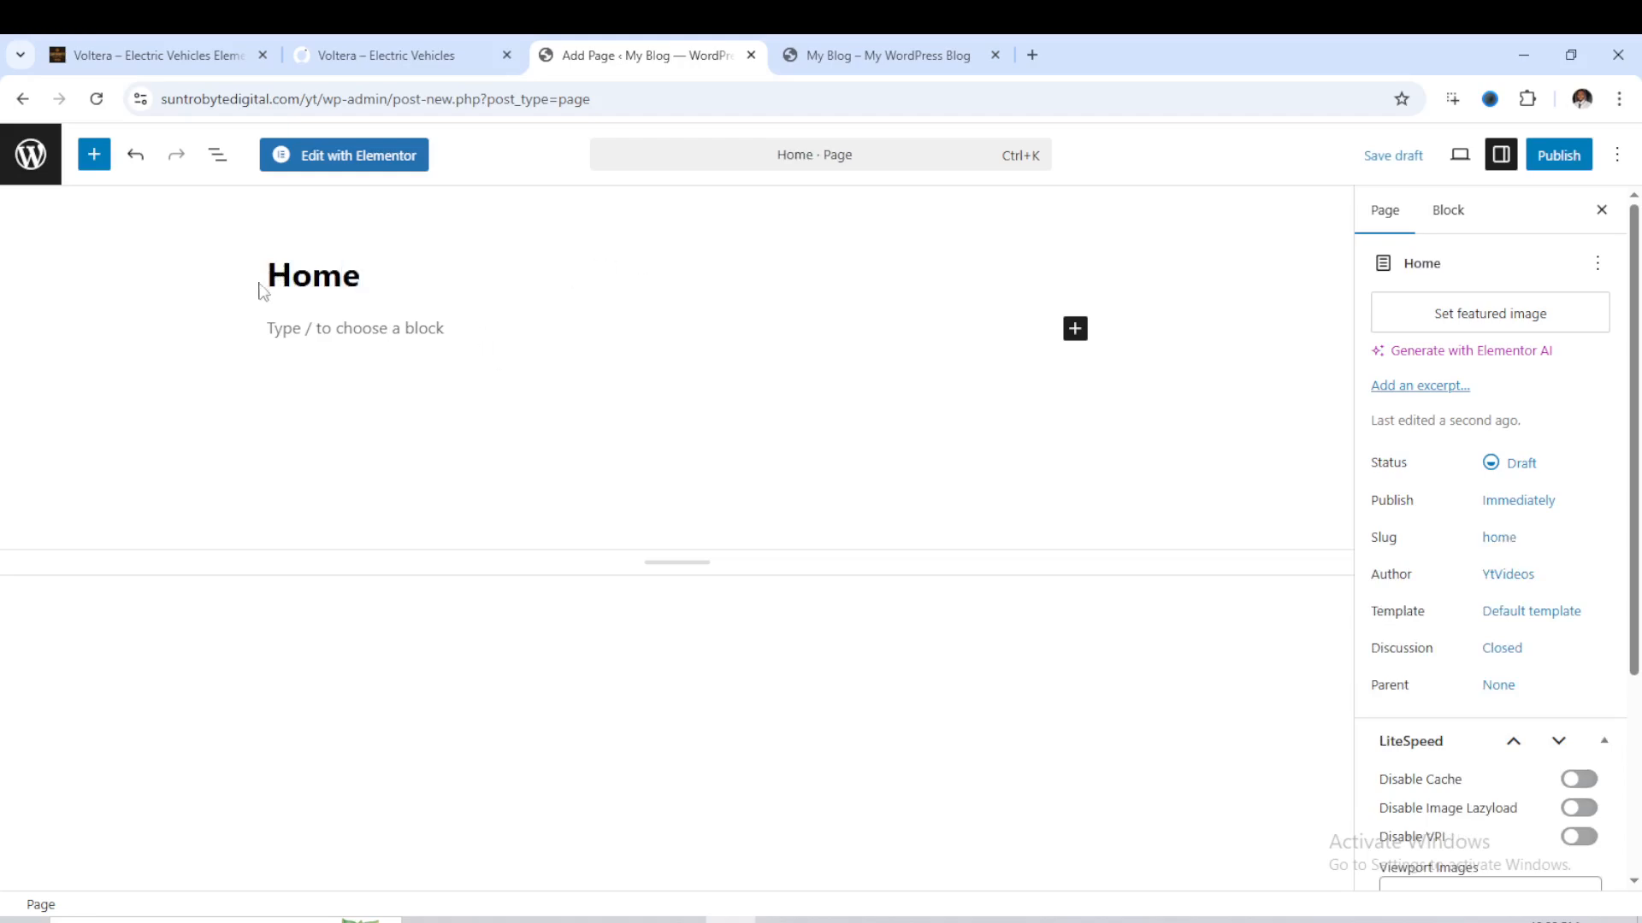
pyautogui.click(1511, 624)
pyautogui.click(1295, 737)
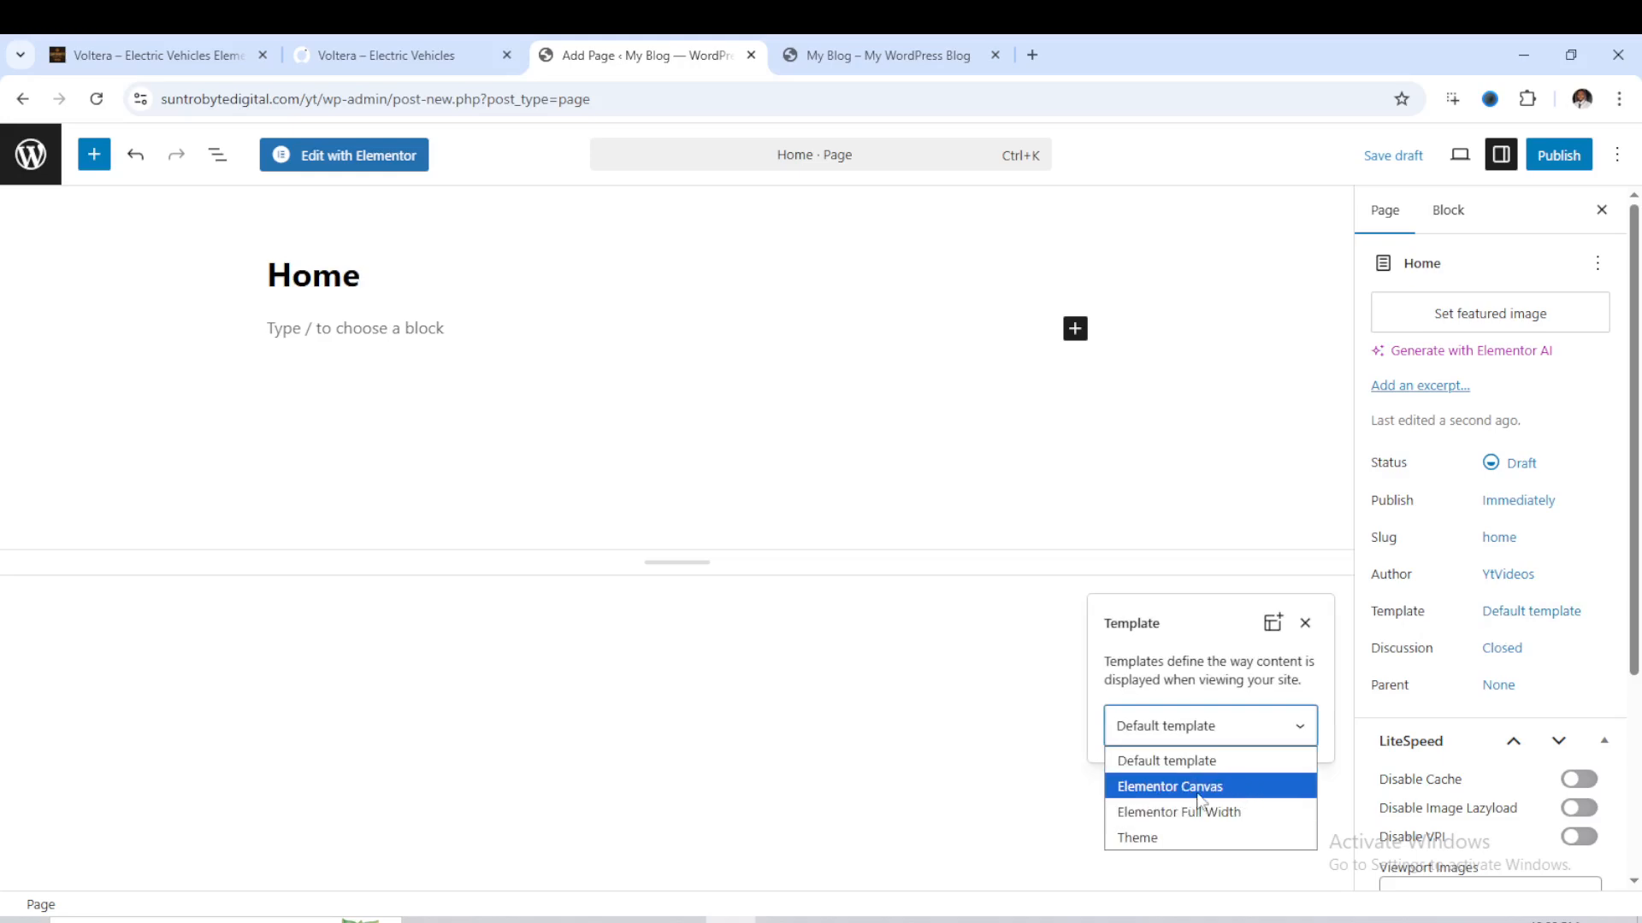
pyautogui.click(1218, 822)
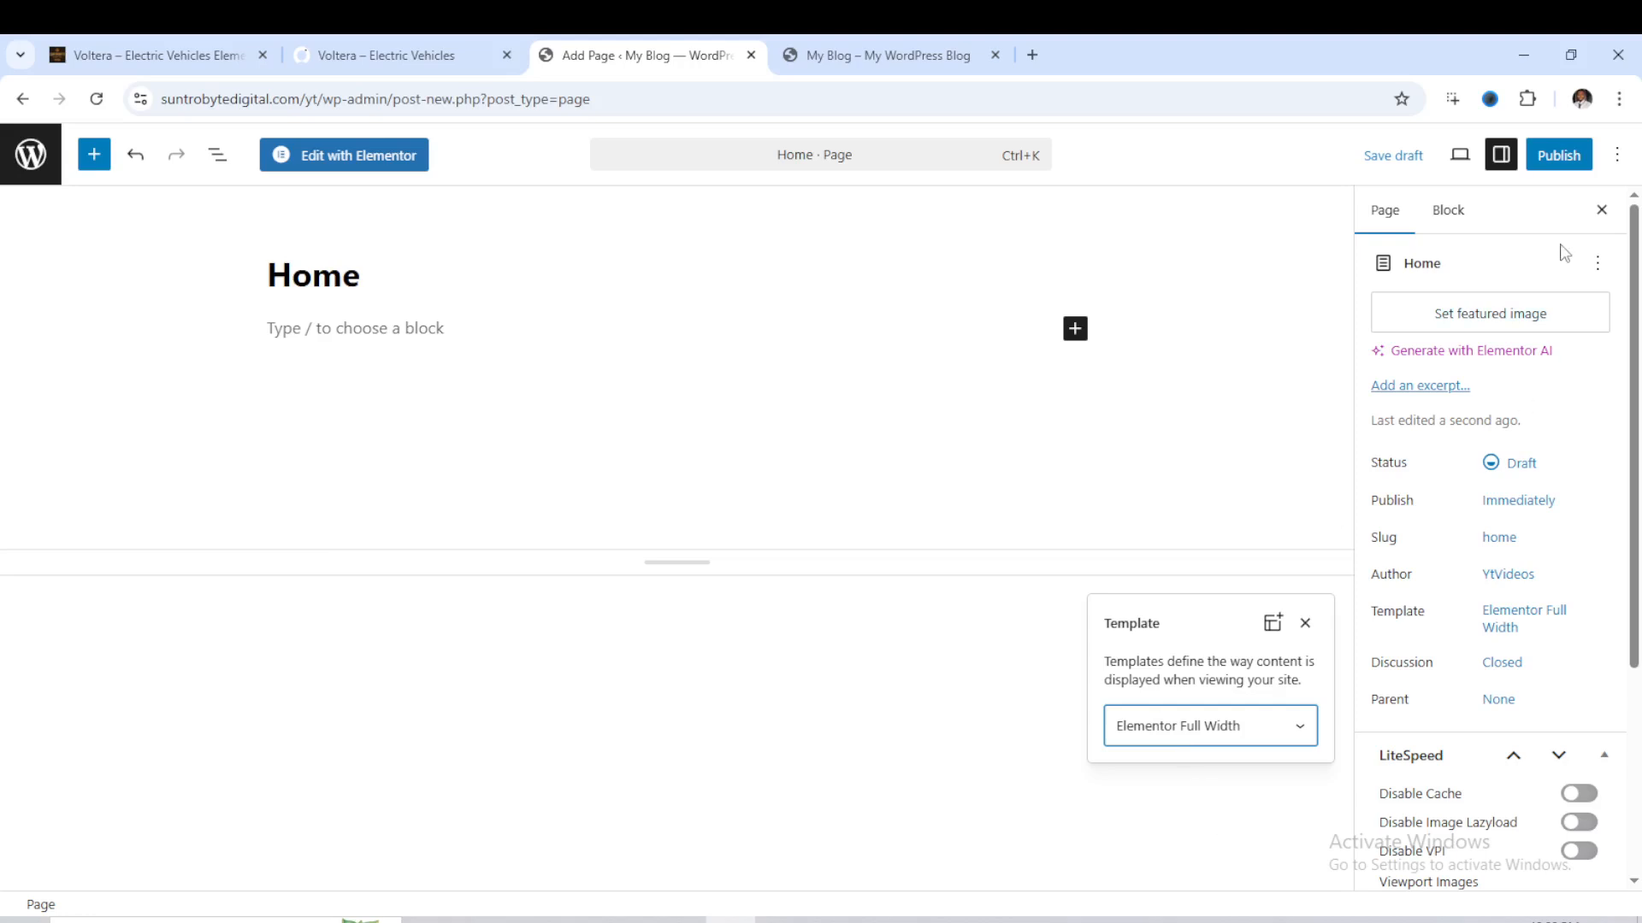
pyautogui.click(1559, 164)
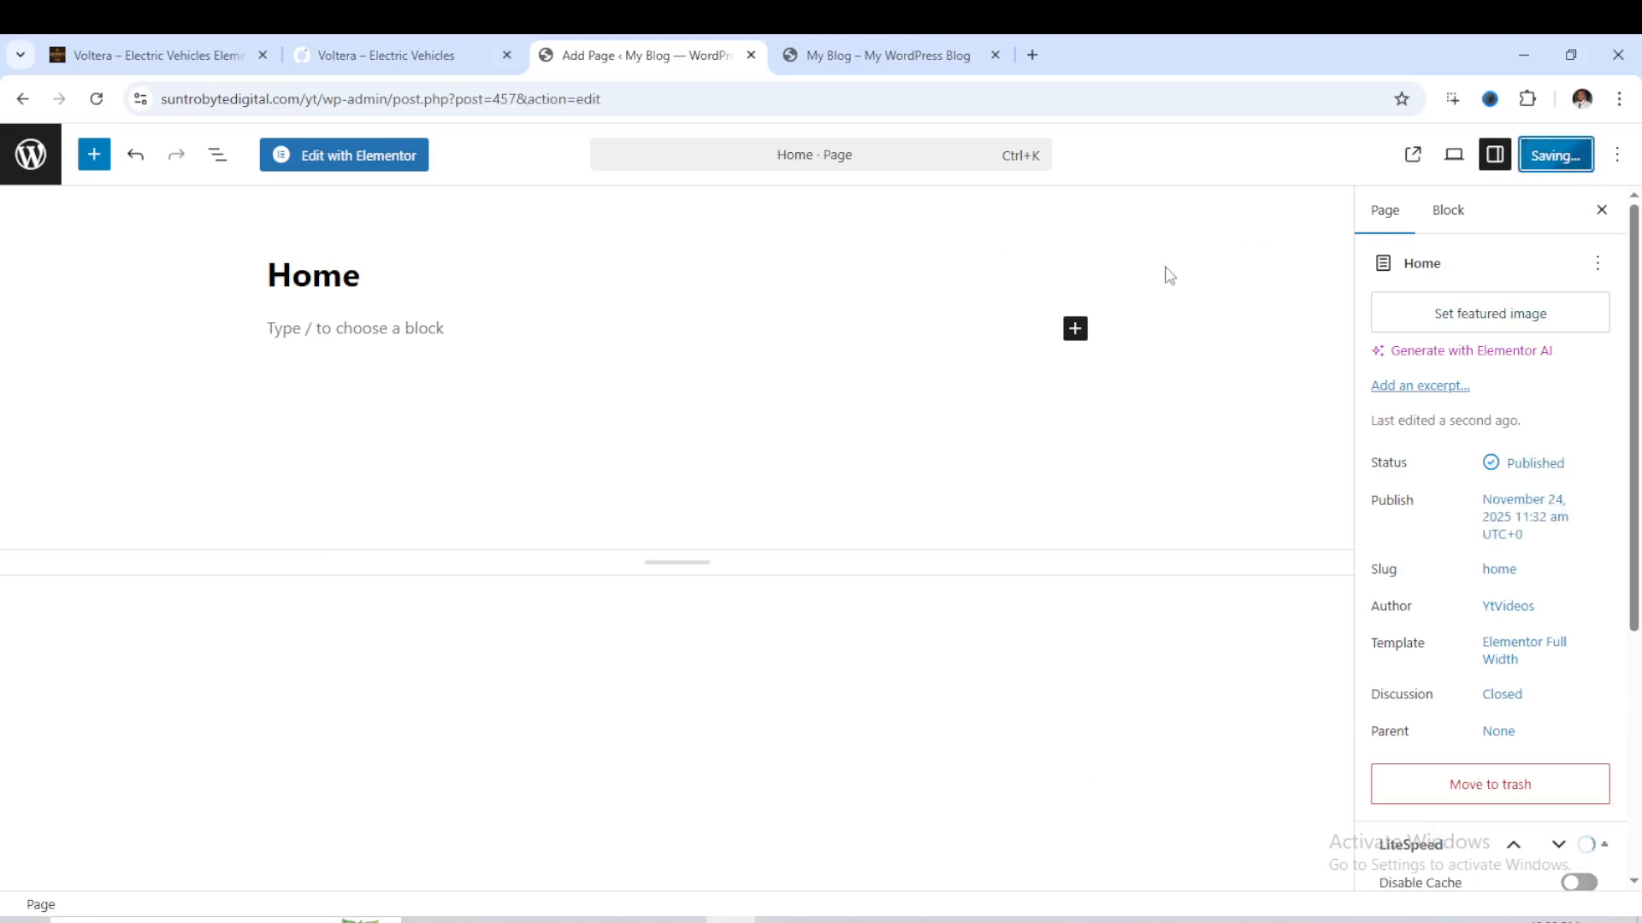
# - Set the site's homepage to the static page Home in the reading settings and save the changes
pyautogui.click(22, 99)
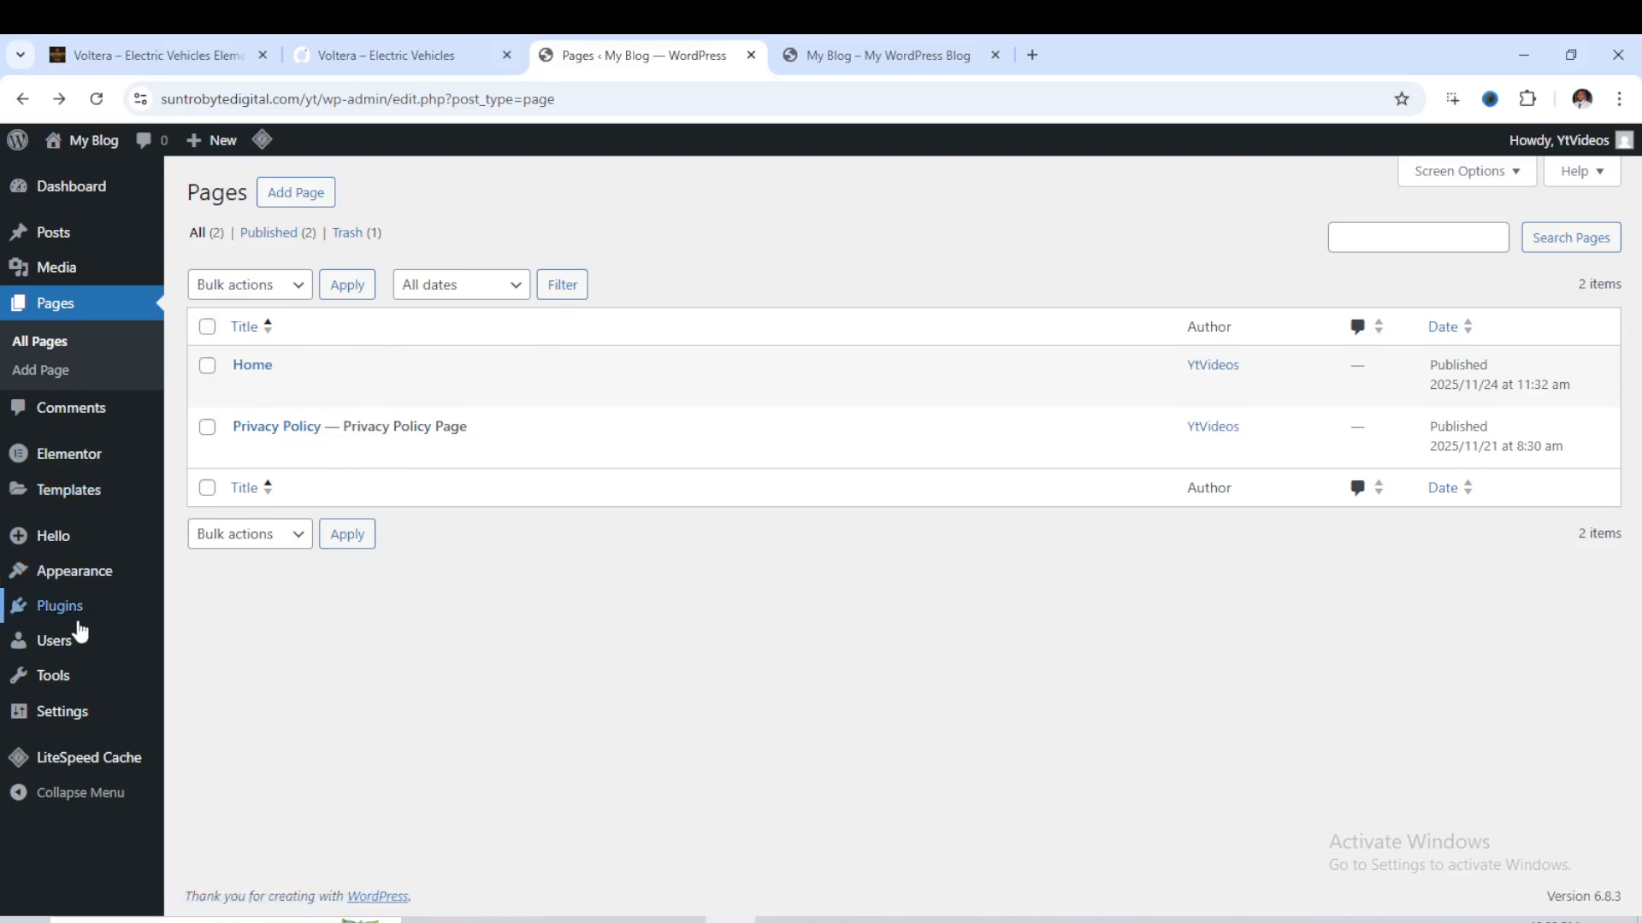
pyautogui.moveTo(53, 716)
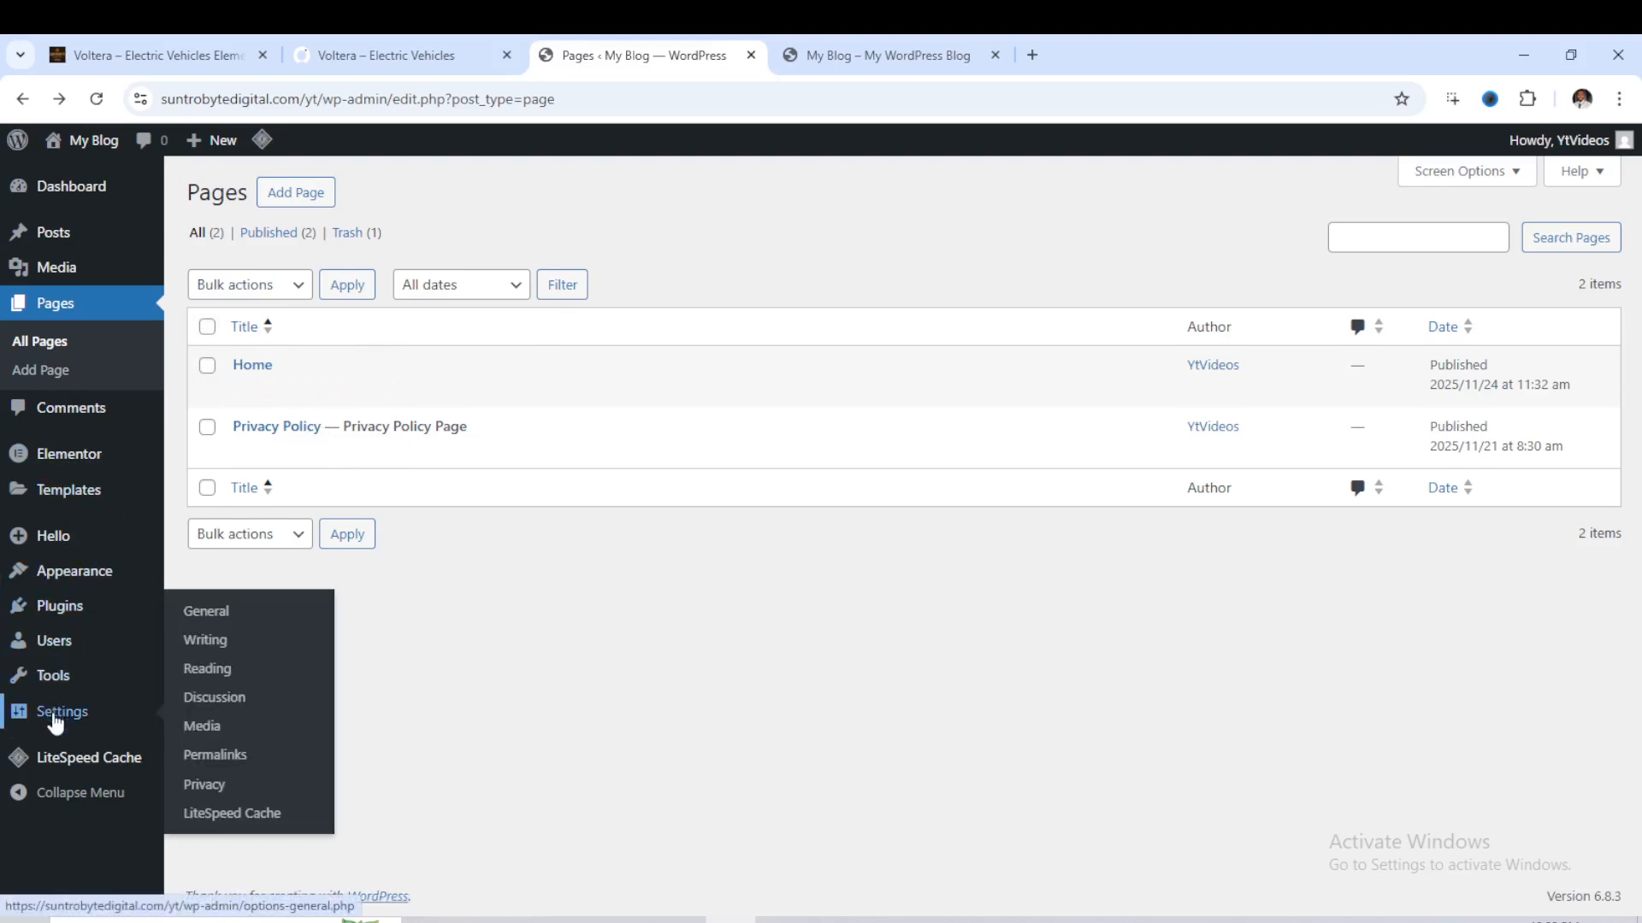
pyautogui.click(209, 672)
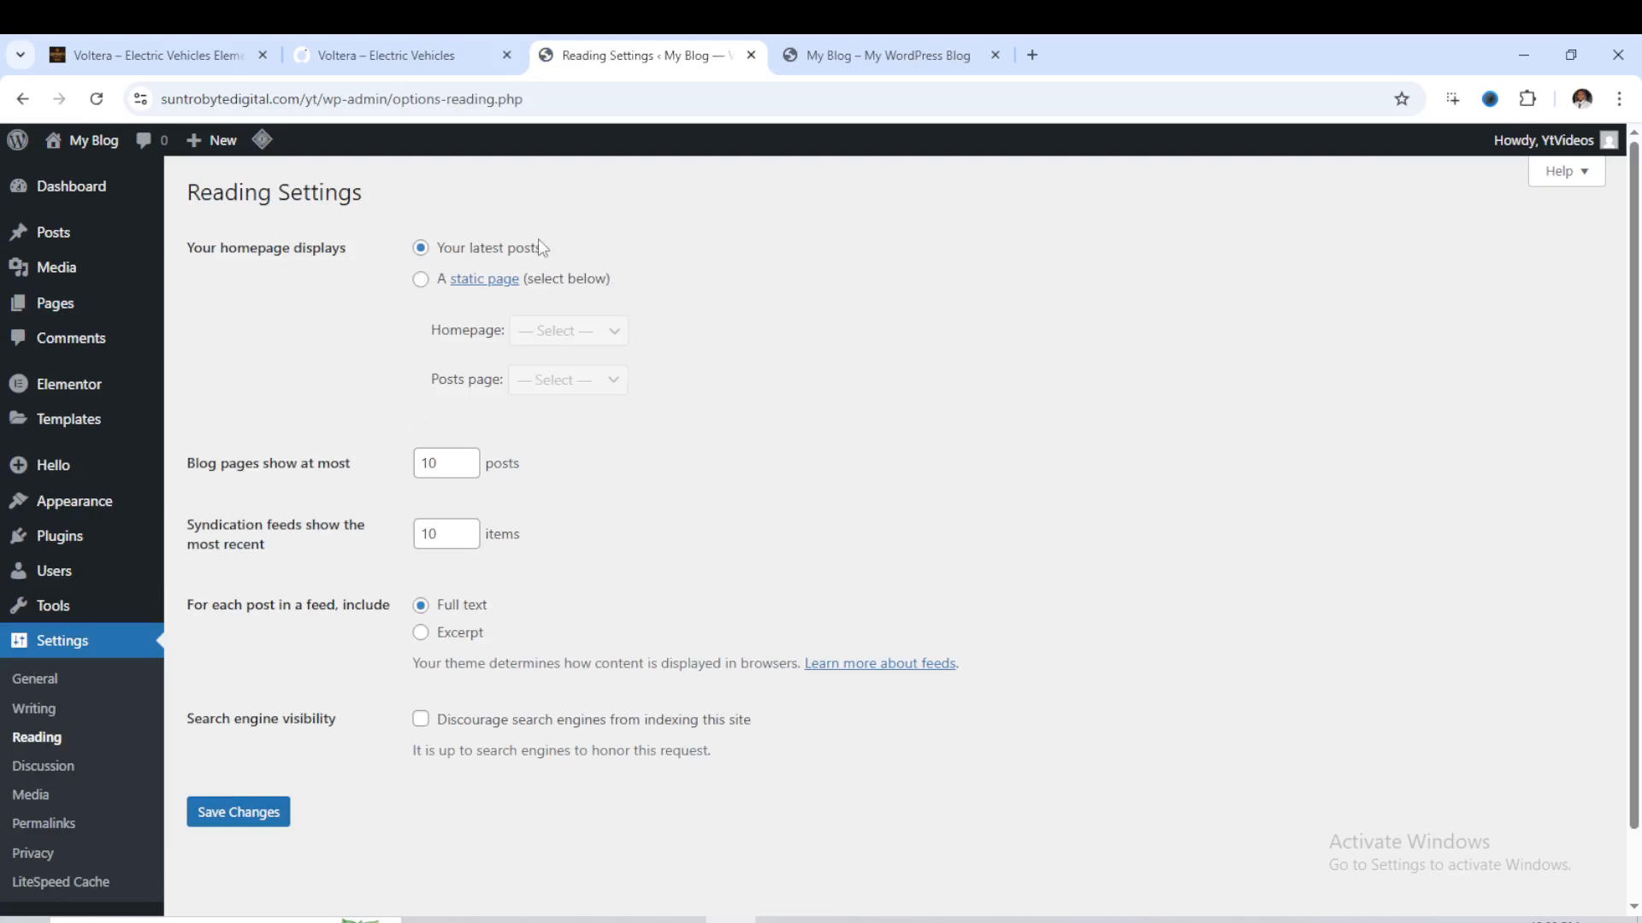
pyautogui.click(421, 282)
pyautogui.click(608, 332)
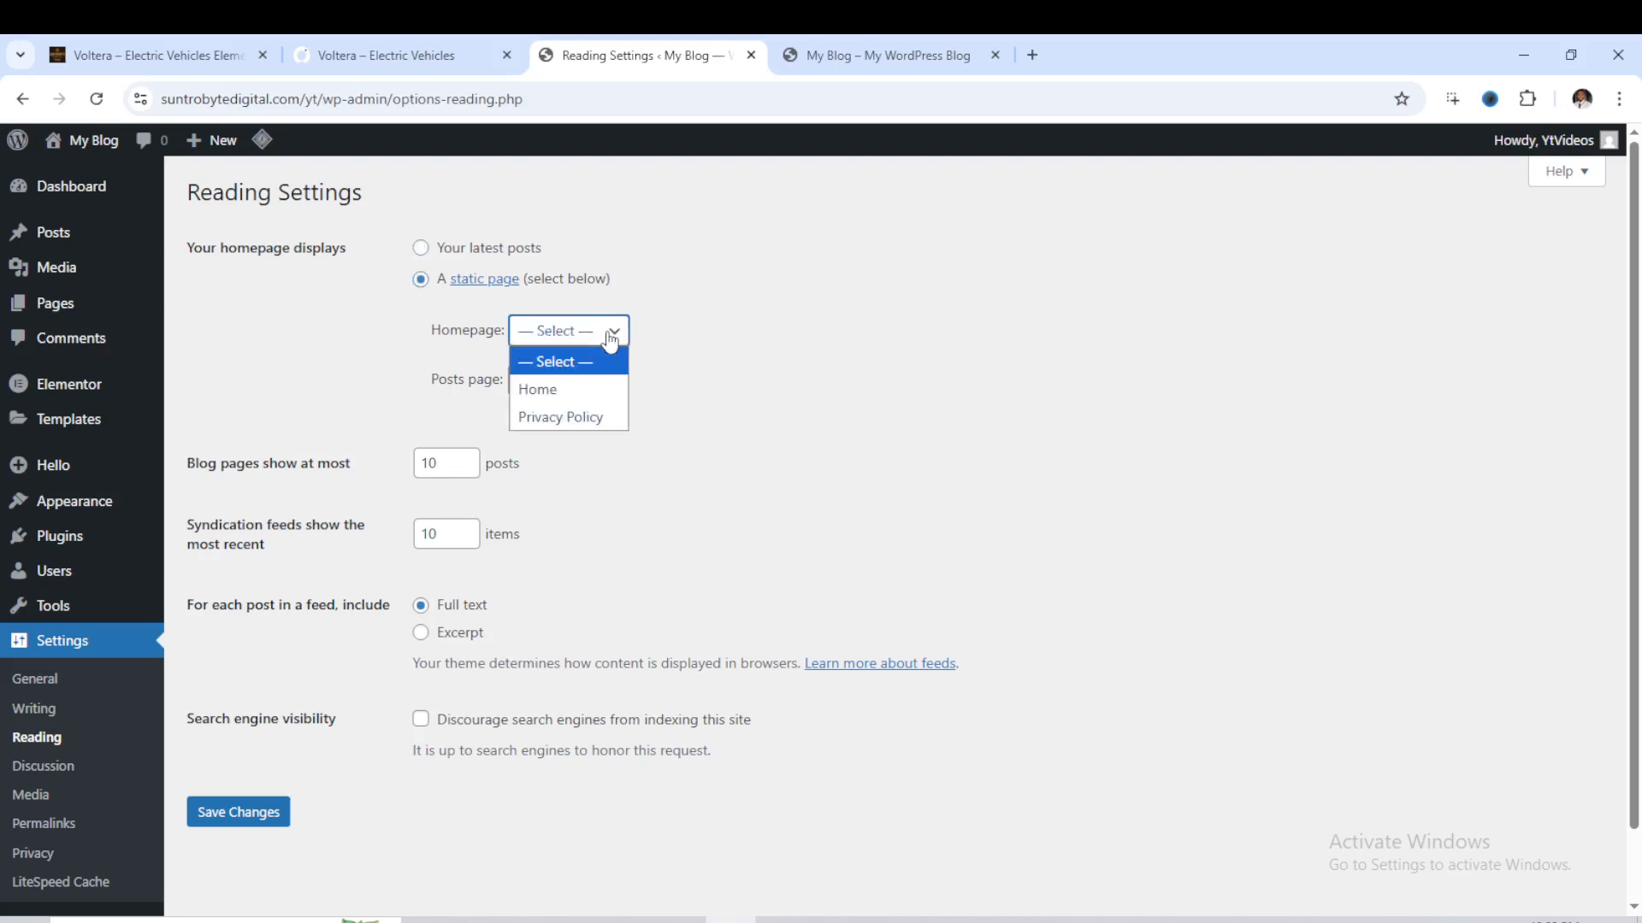
pyautogui.click(571, 391)
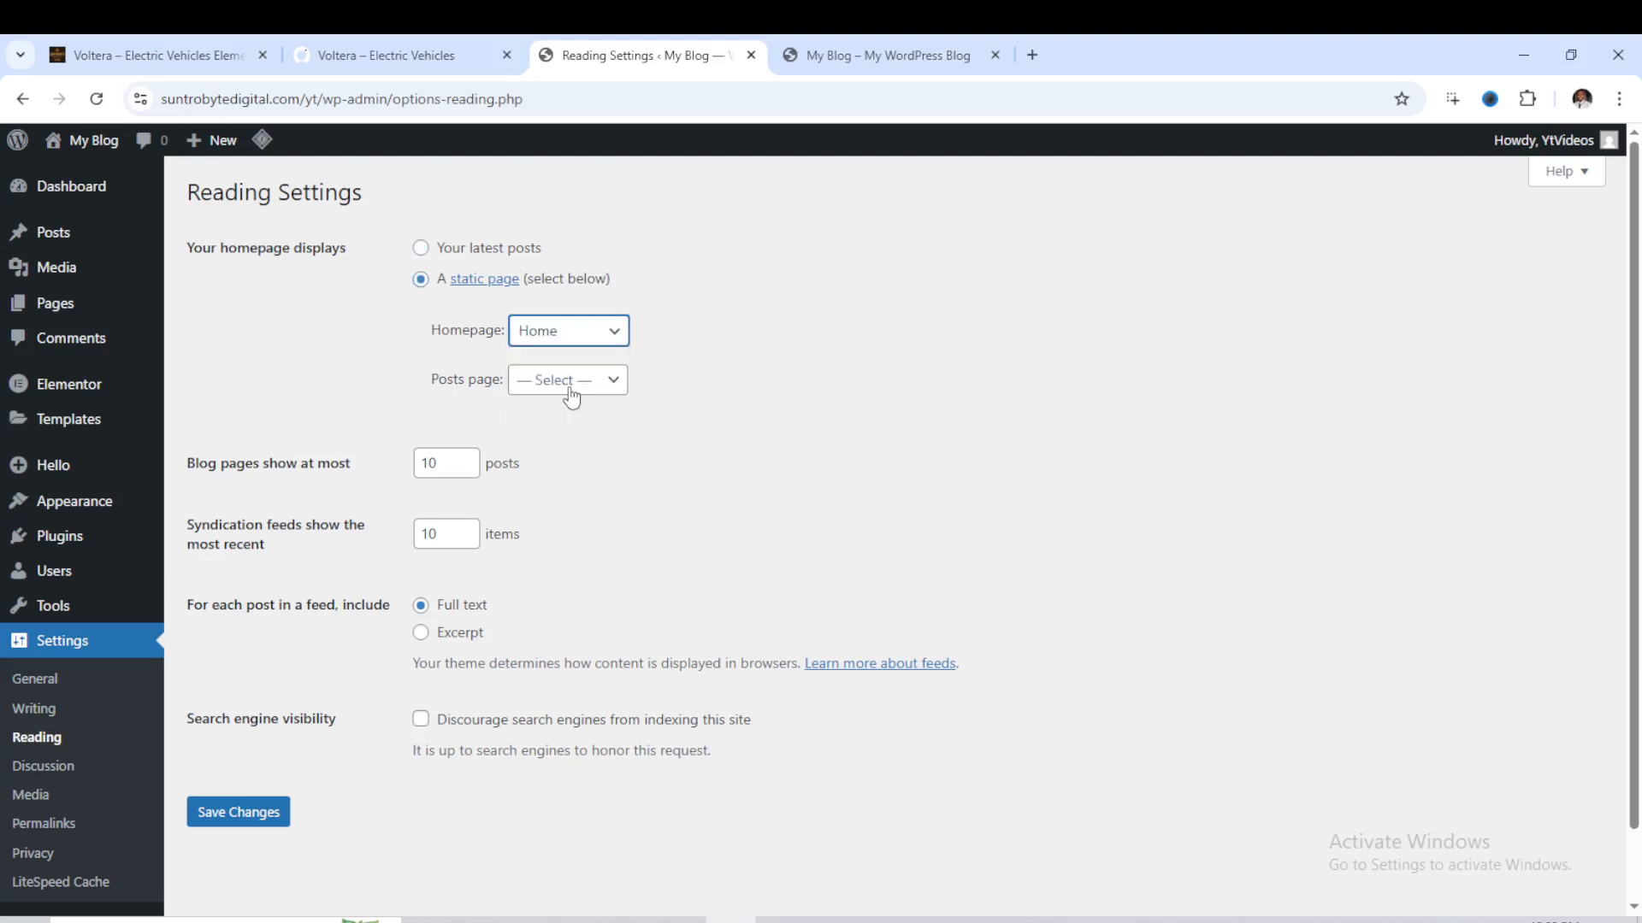
pyautogui.click(224, 826)
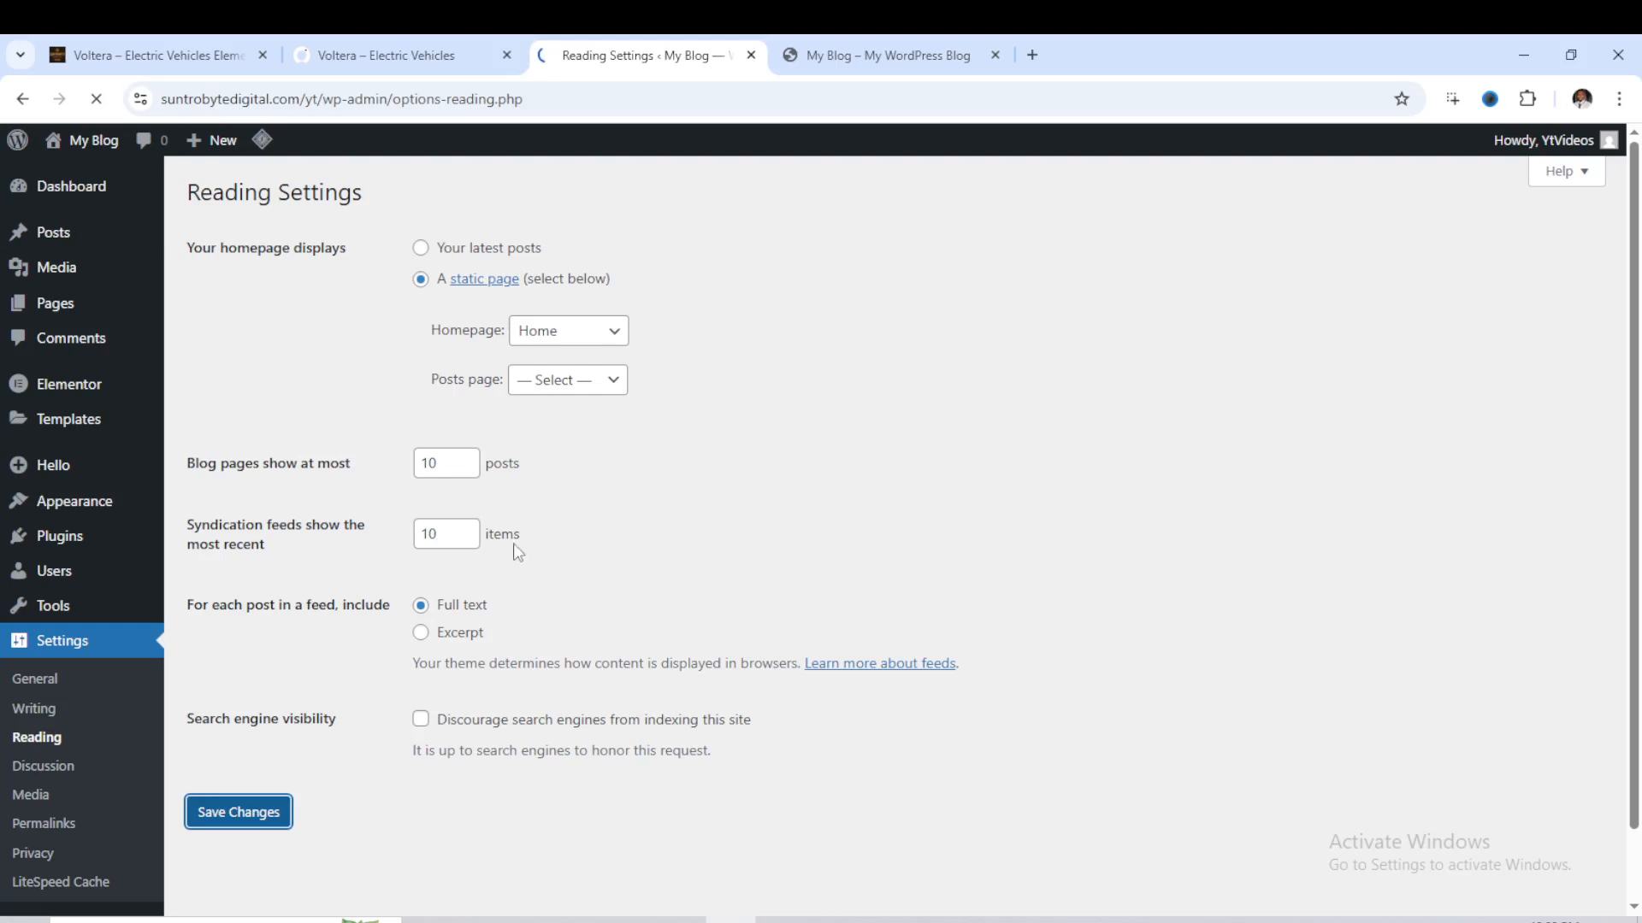
# - Upload voltera-electric-vehicles-elementor-template-kit.zip from the Downloads folder as a new template kit in the site's Template Kit tool
pyautogui.moveTo(71, 272)
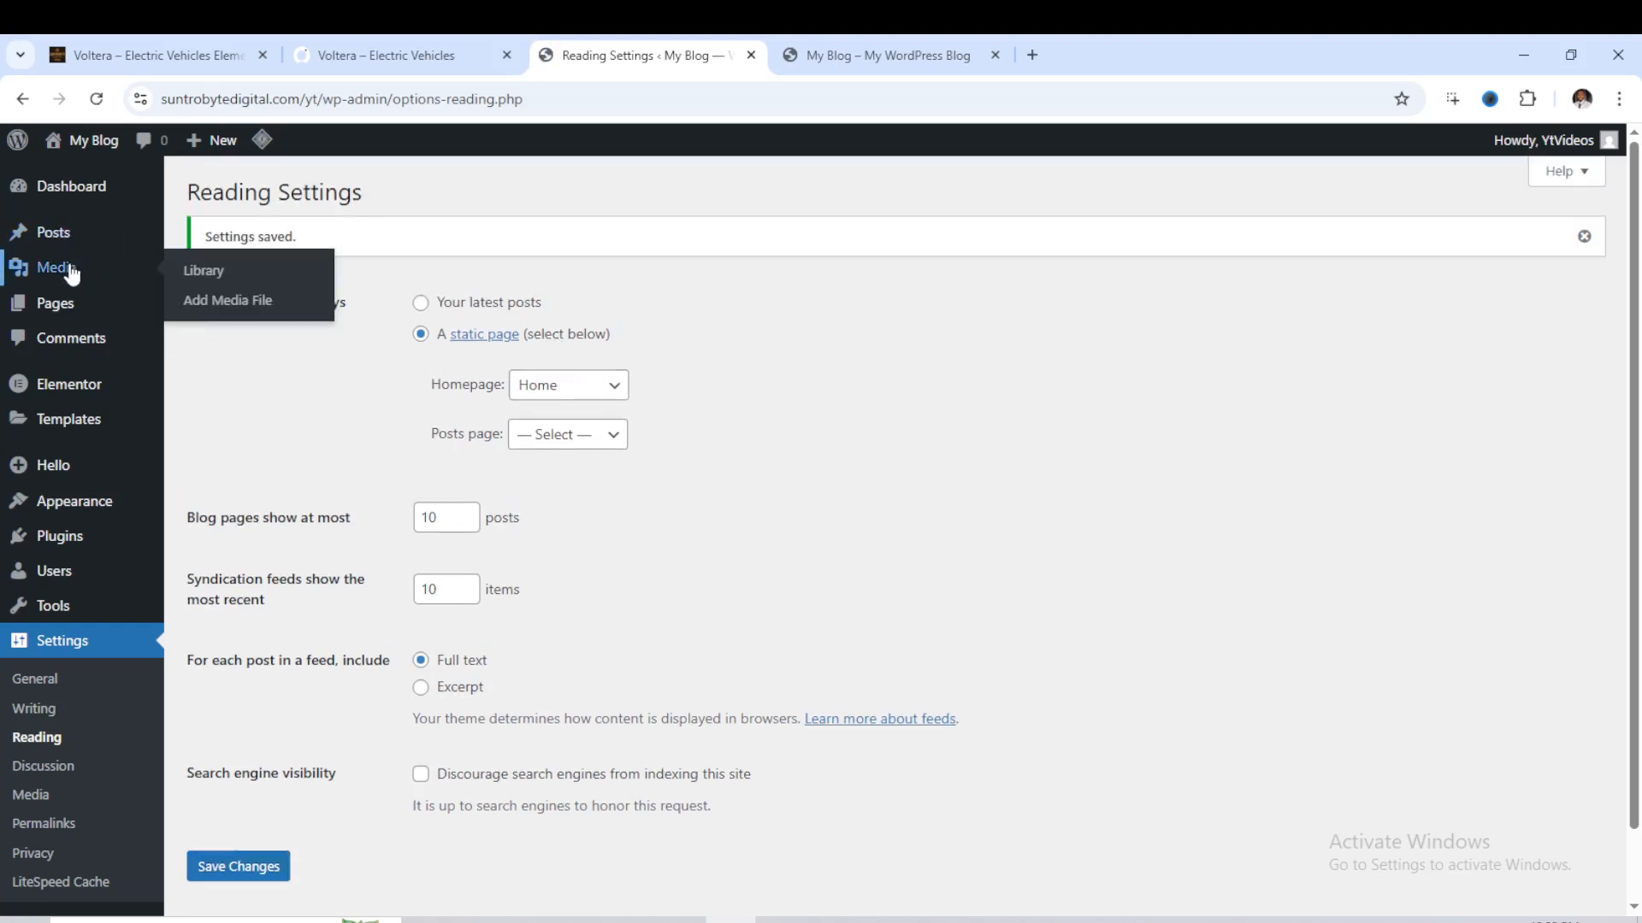
pyautogui.moveTo(75, 314)
pyautogui.click(186, 315)
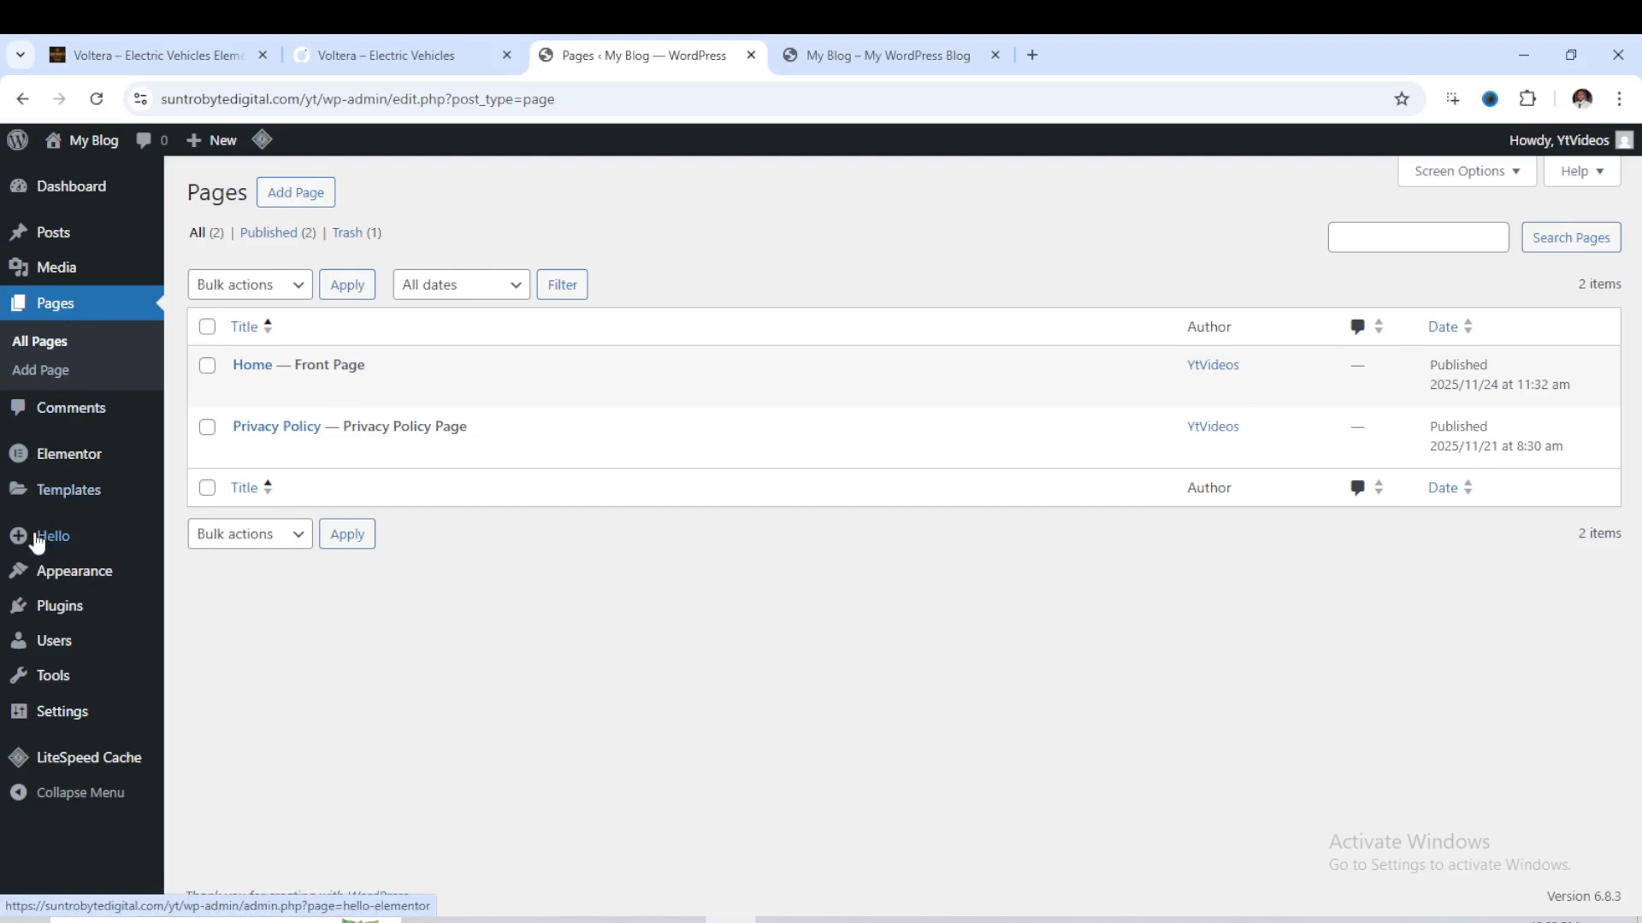
pyautogui.moveTo(56, 682)
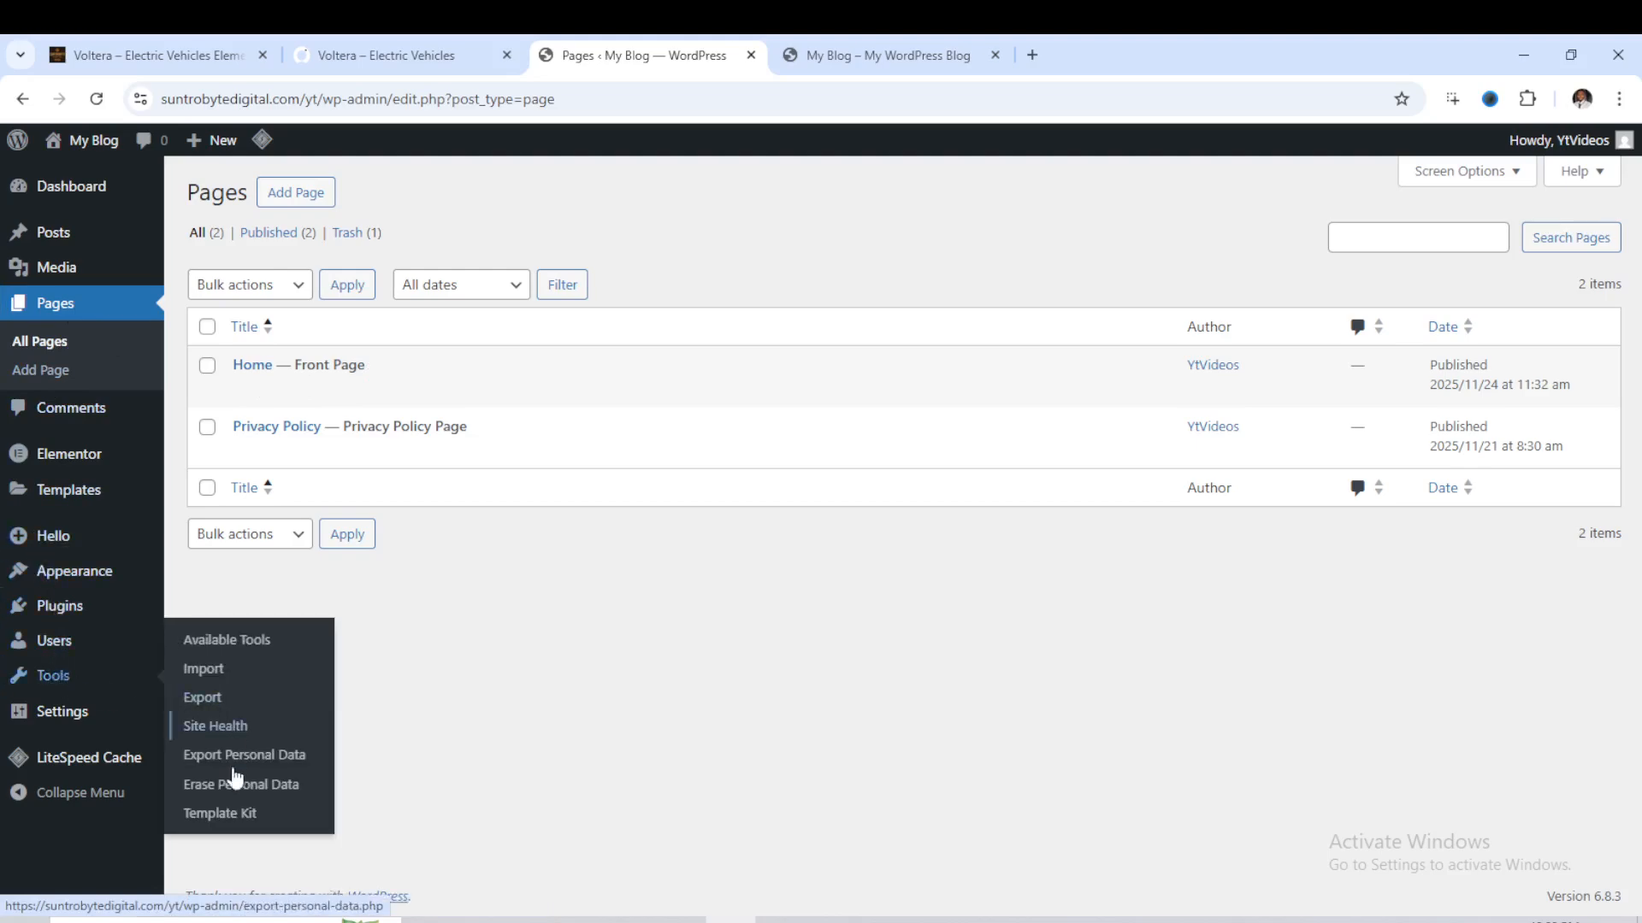
pyautogui.click(235, 826)
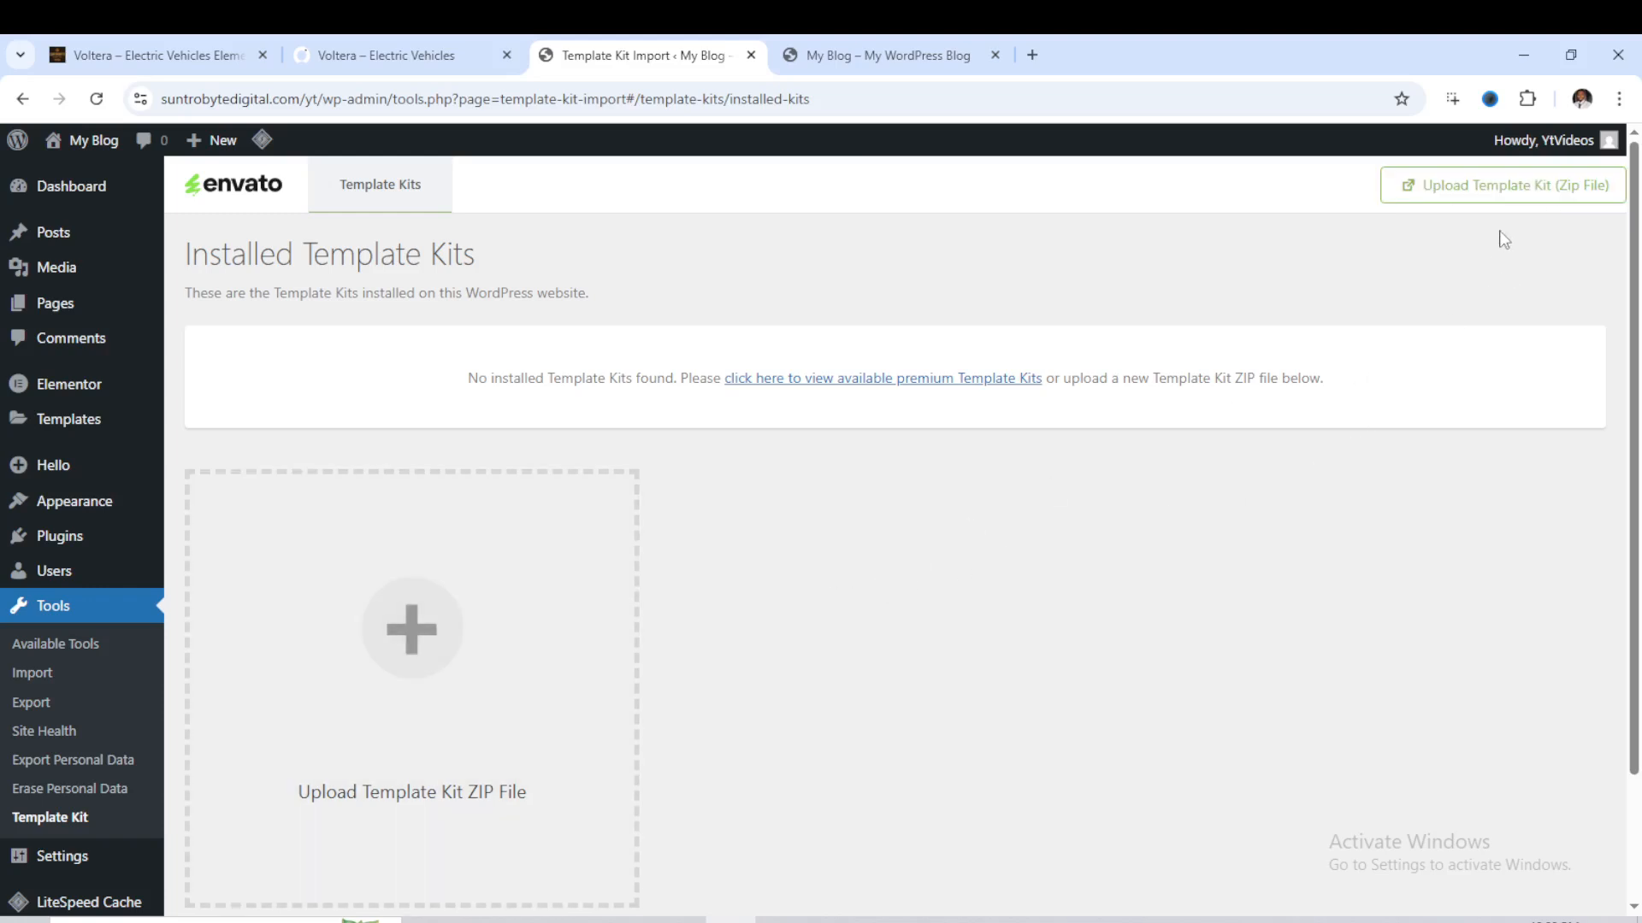
pyautogui.click(1463, 195)
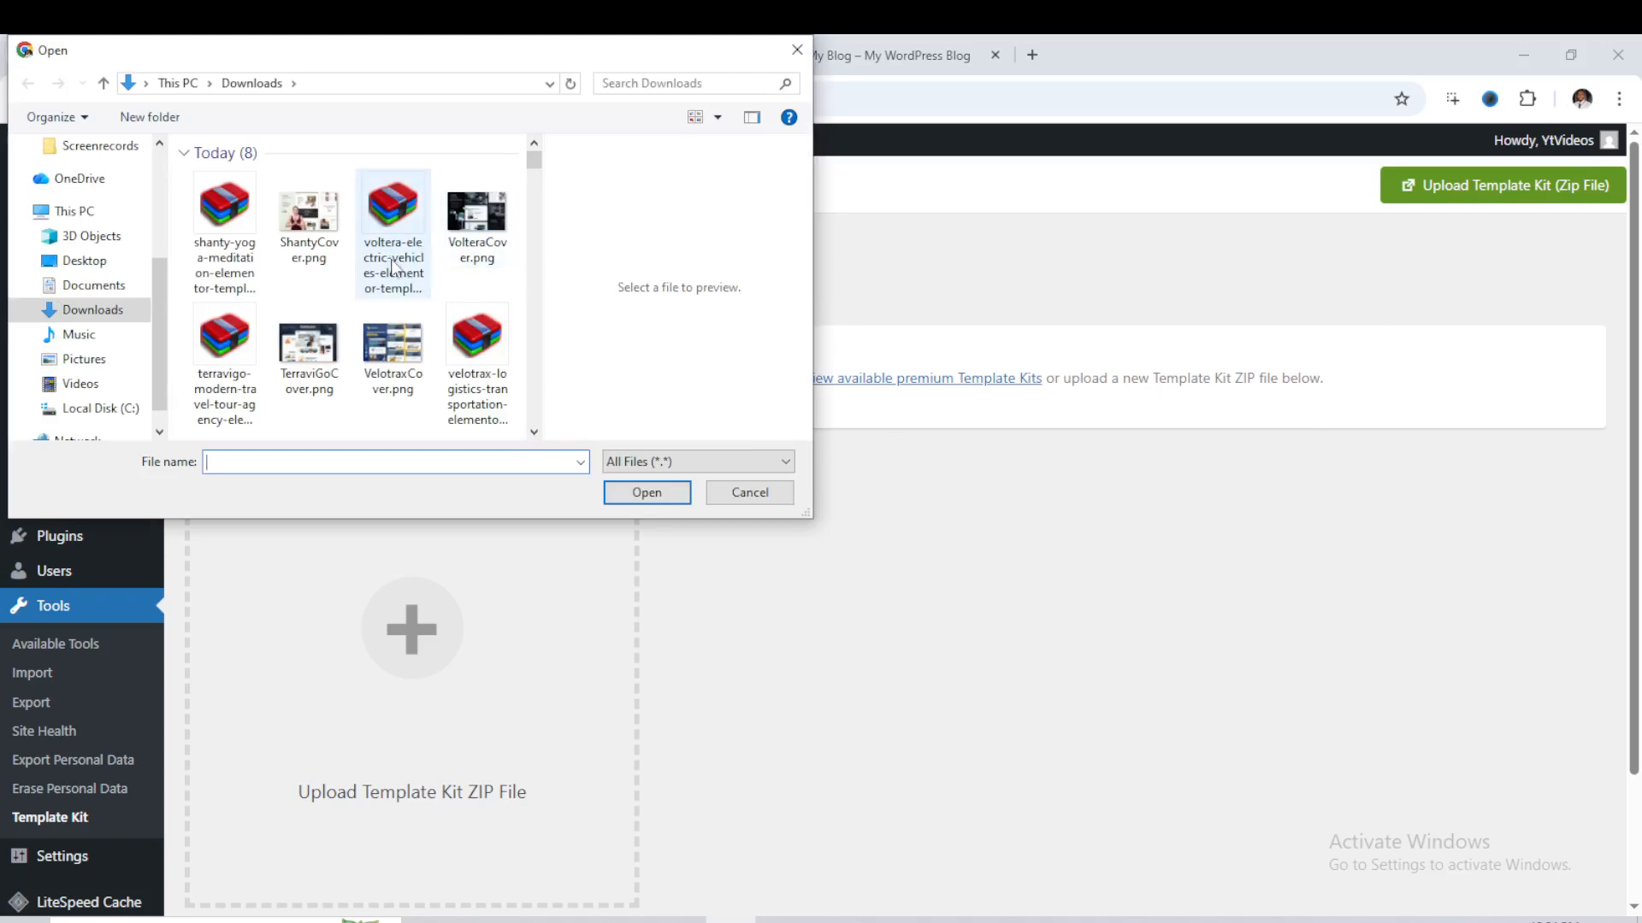
pyautogui.click(393, 267)
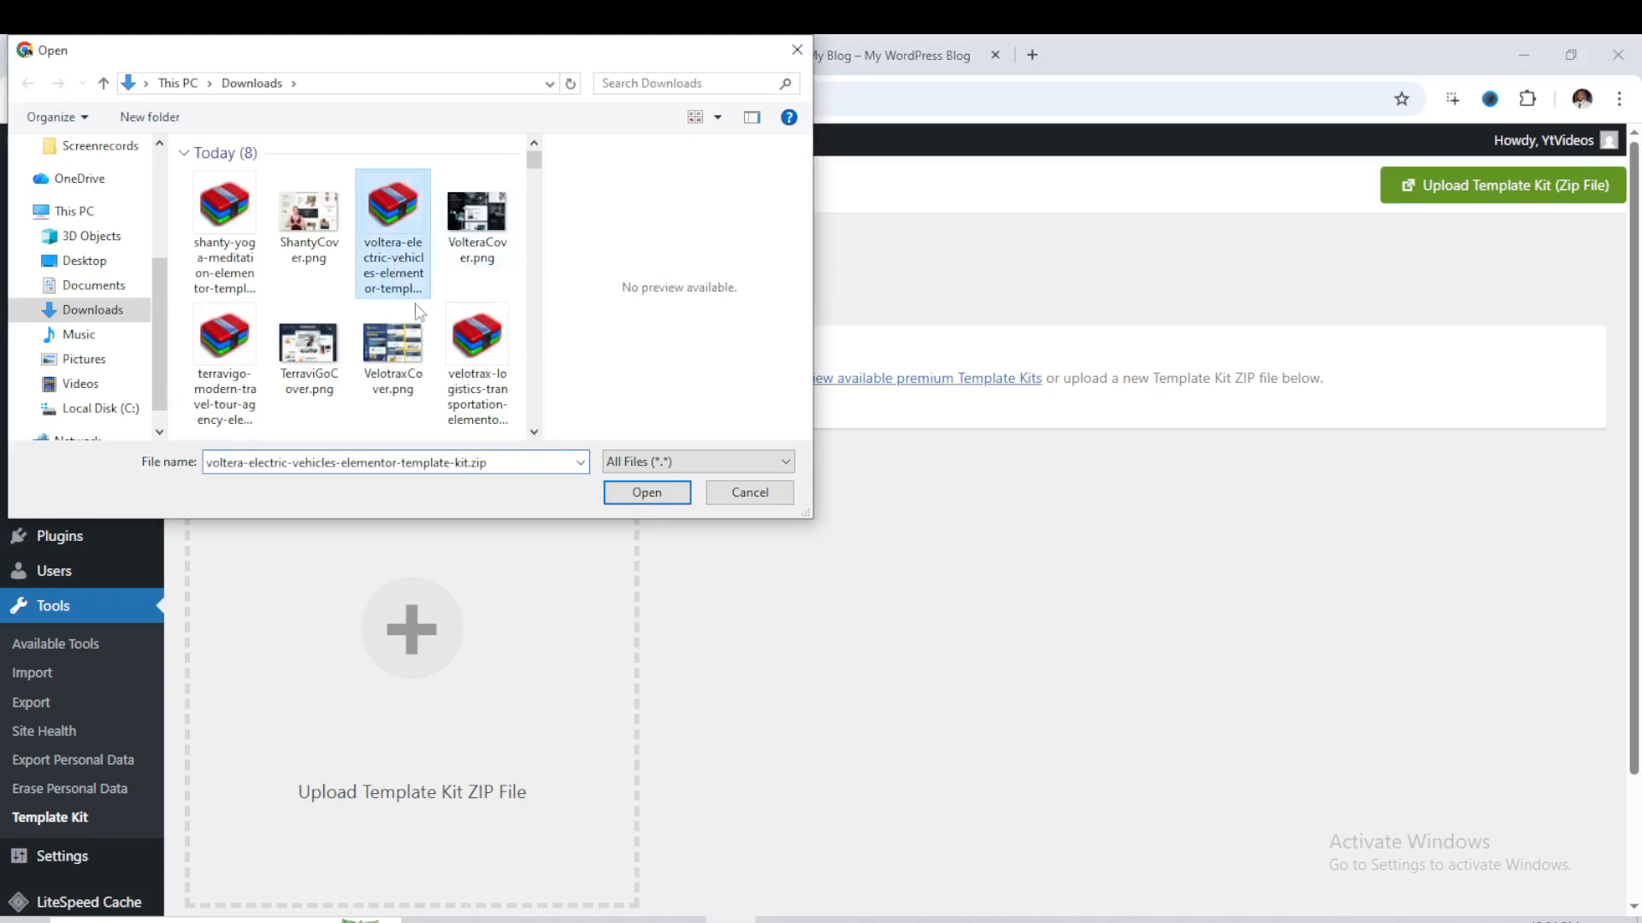
pyautogui.click(630, 490)
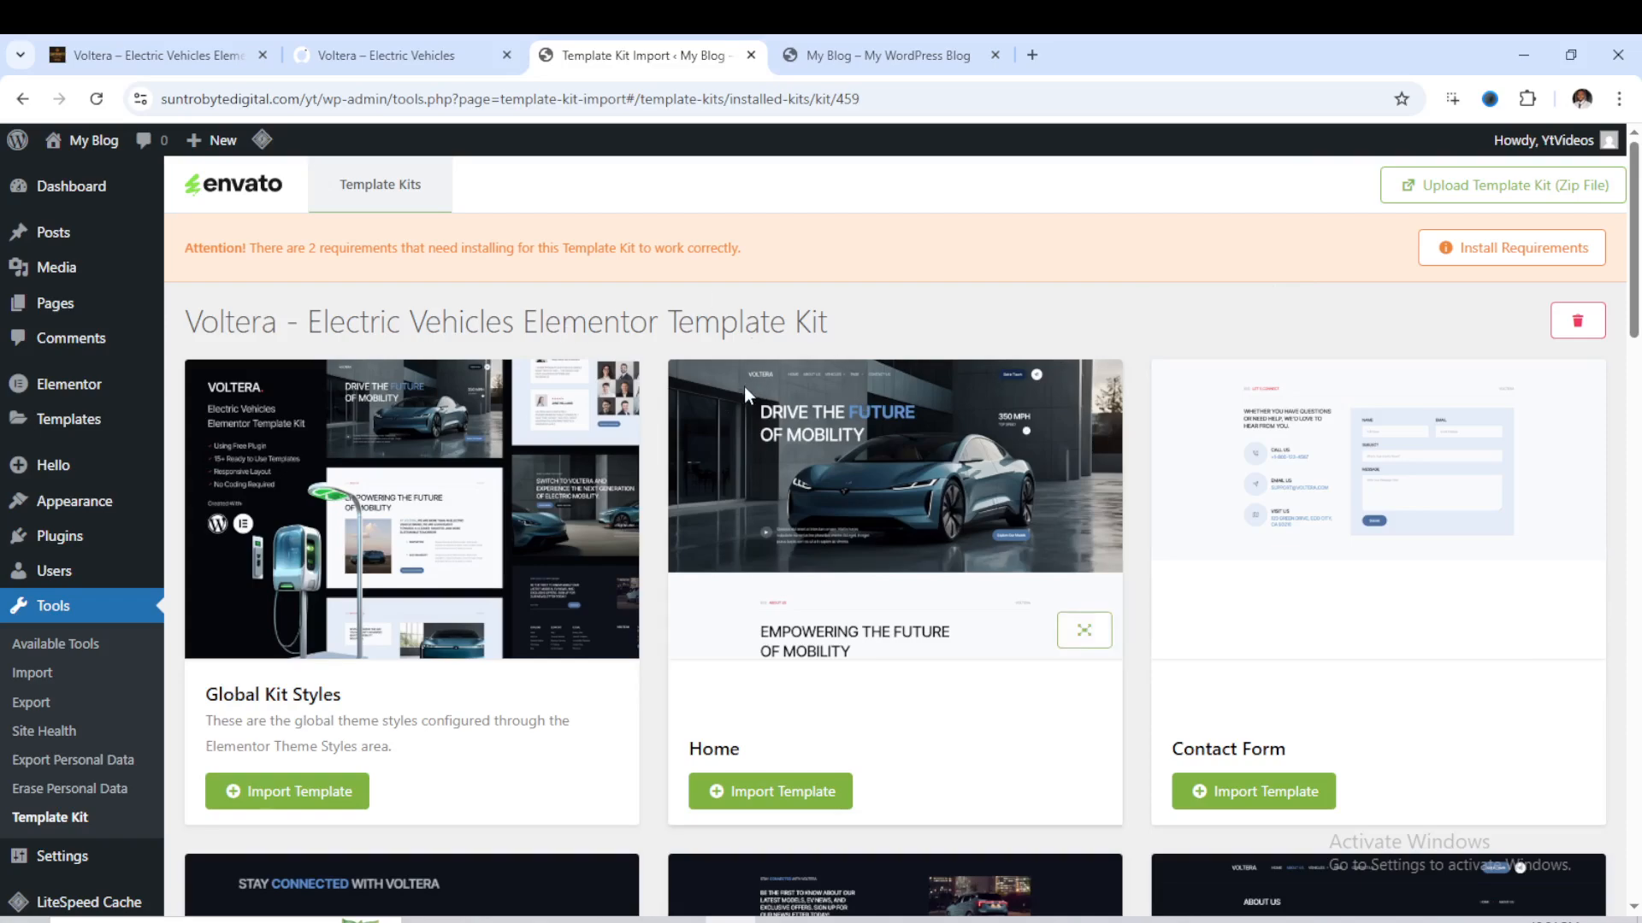
# - Look through all templates included in the uploaded Voltera kit, from Global Kit Styles to Our Blog
pyautogui.scroll(-6, 744, 386)
pyautogui.scroll(-7, 748, 398)
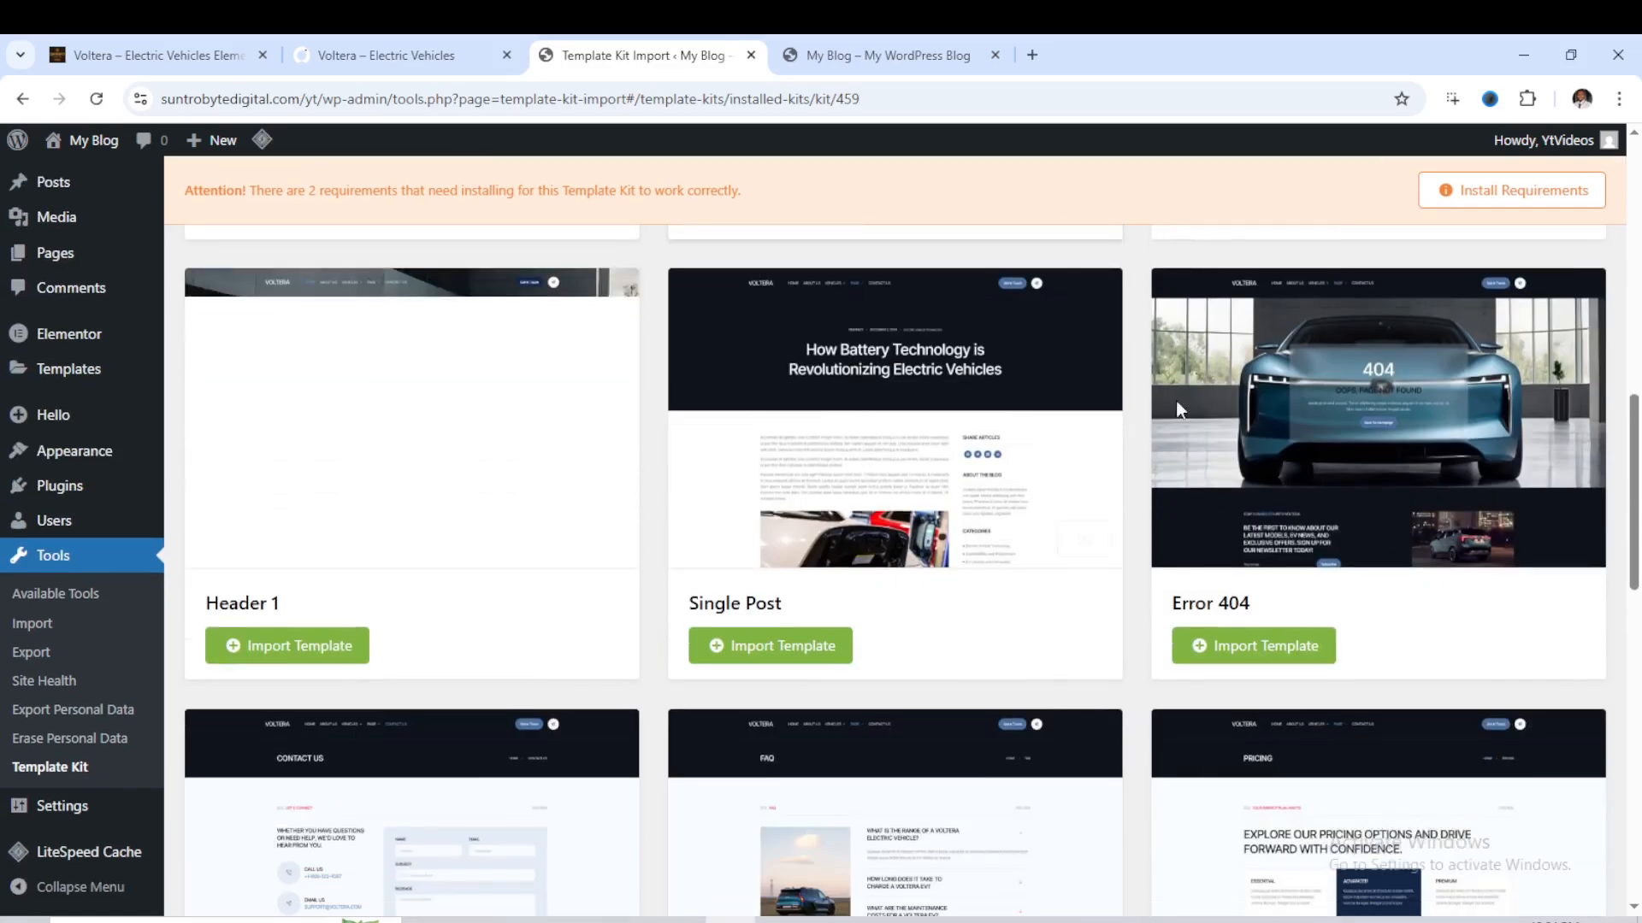
pyautogui.scroll(-8, 1352, 495)
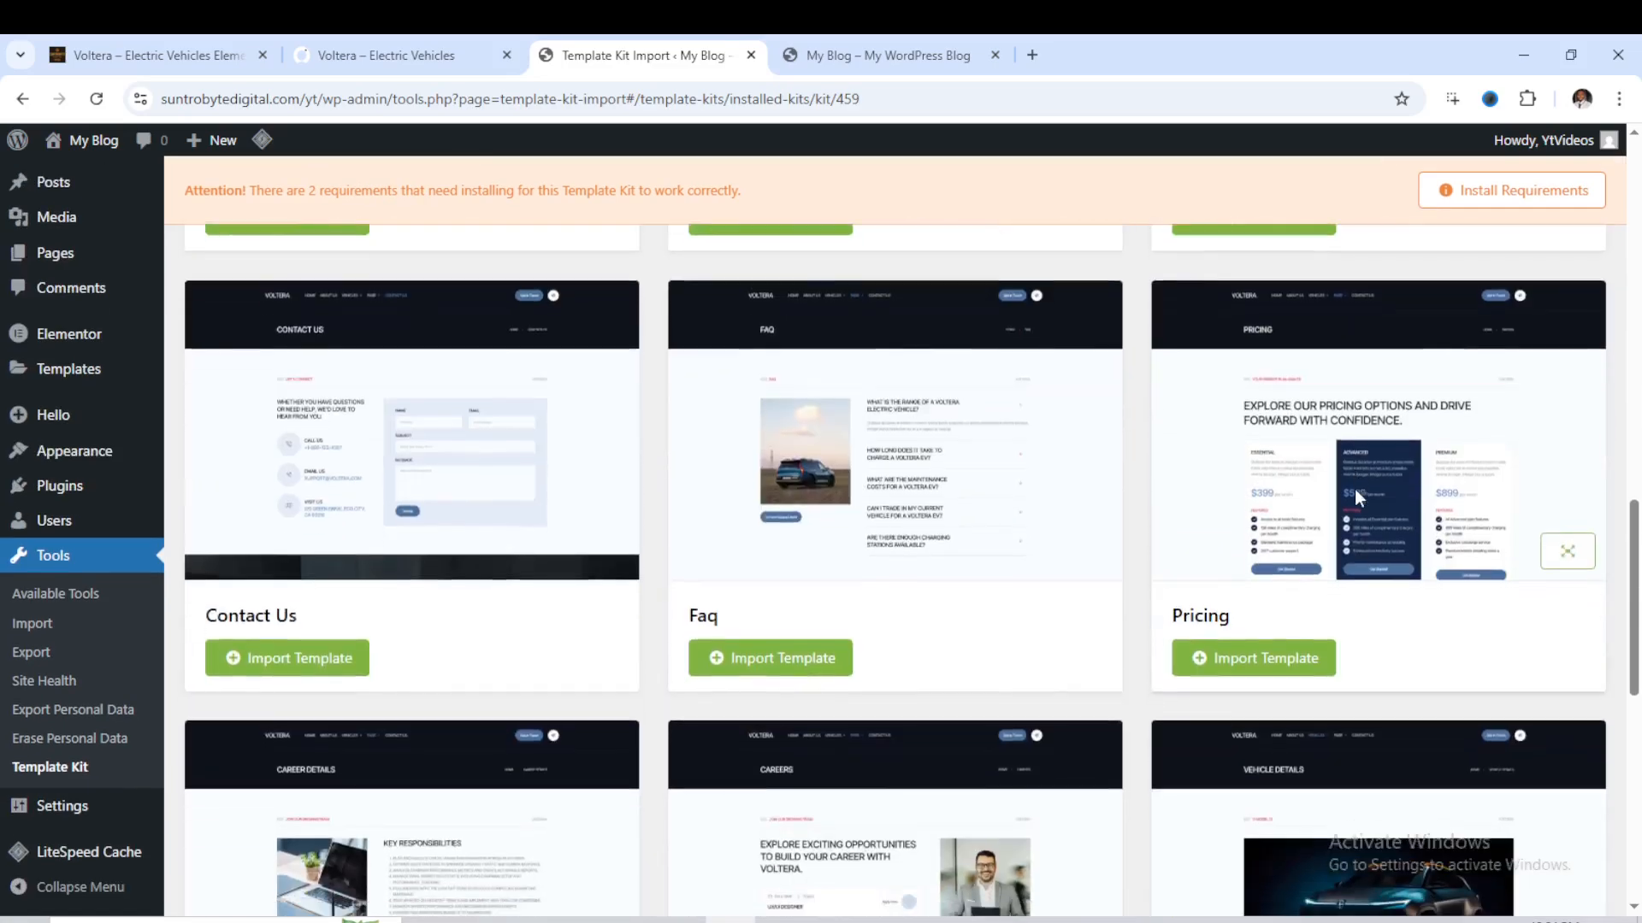
pyautogui.scroll(-5, 1154, 491)
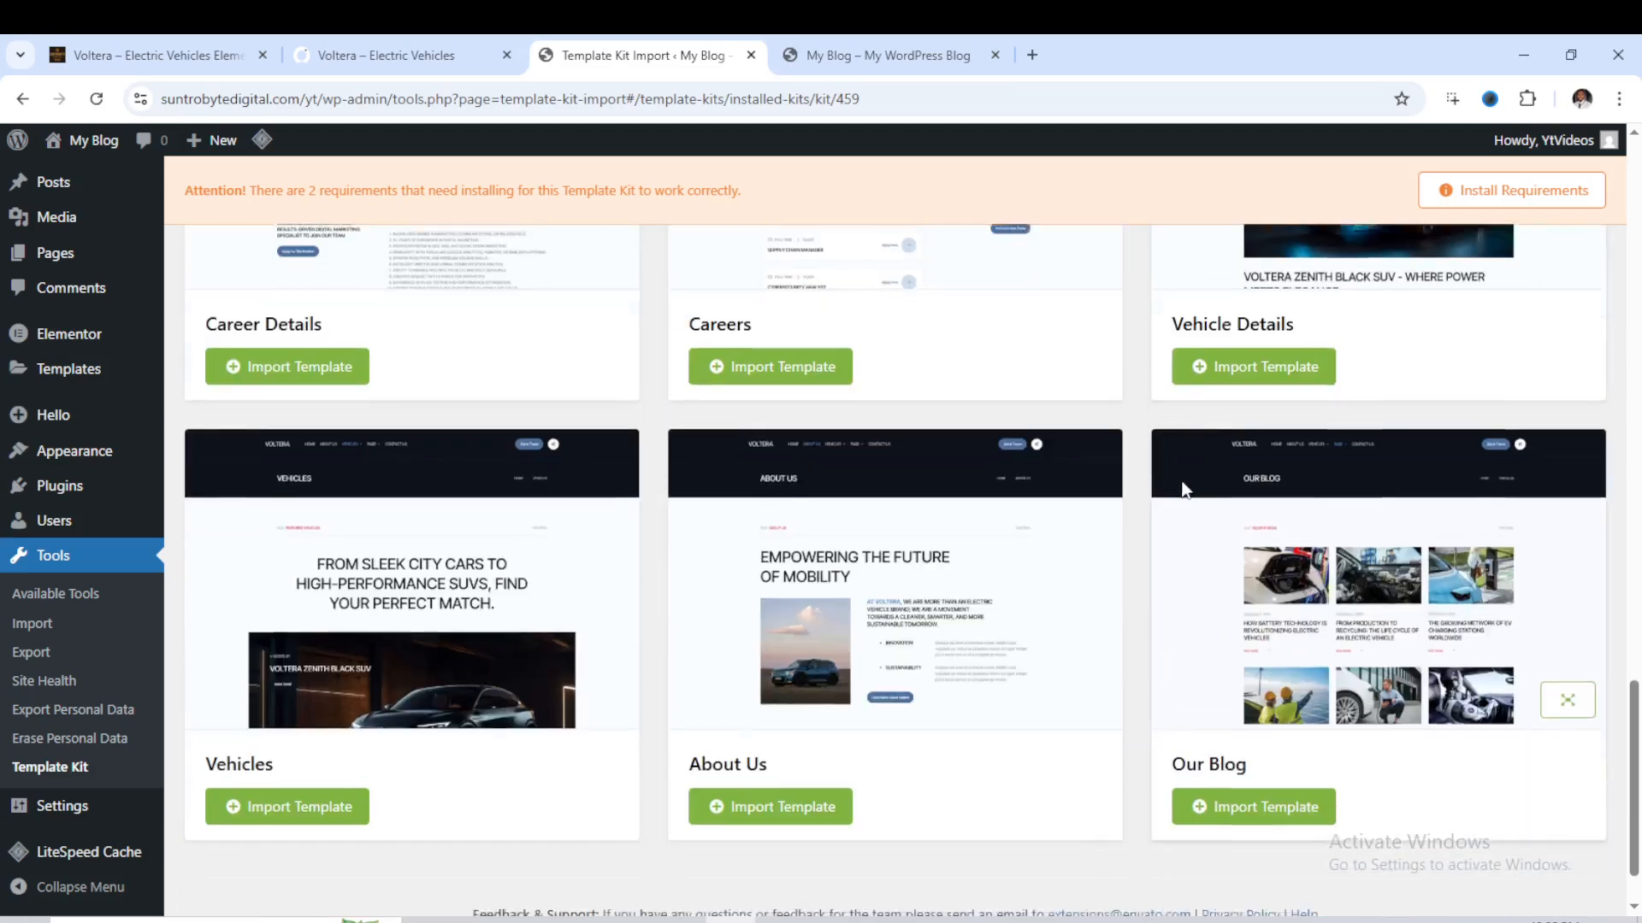
pyautogui.scroll(9, 1057, 497)
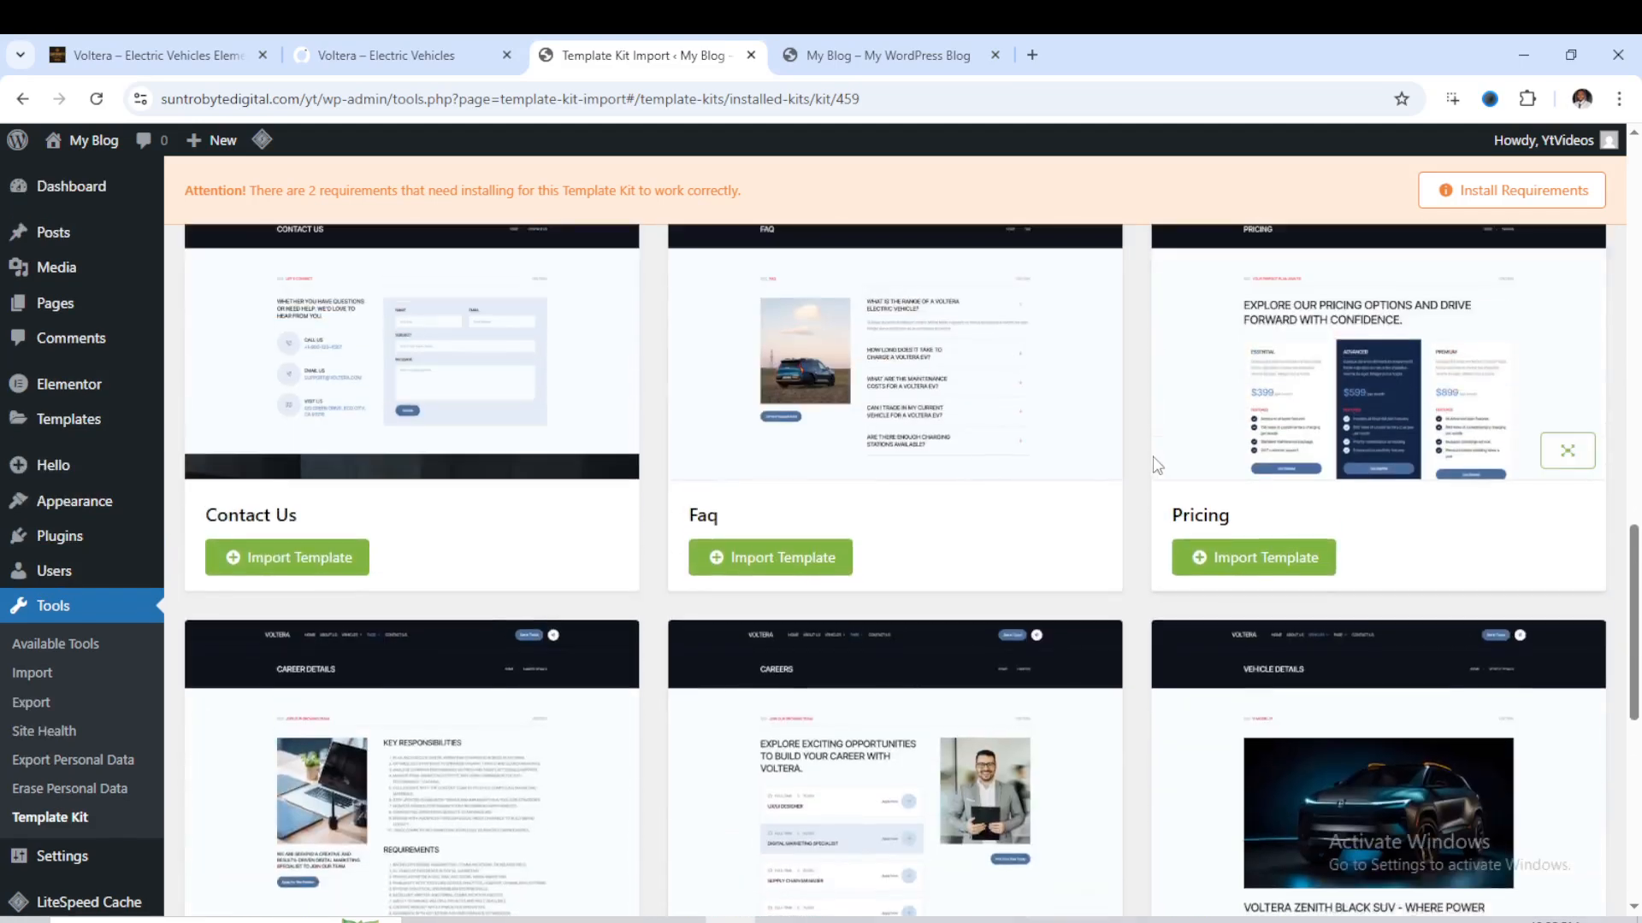
pyautogui.scroll(15, 994, 464)
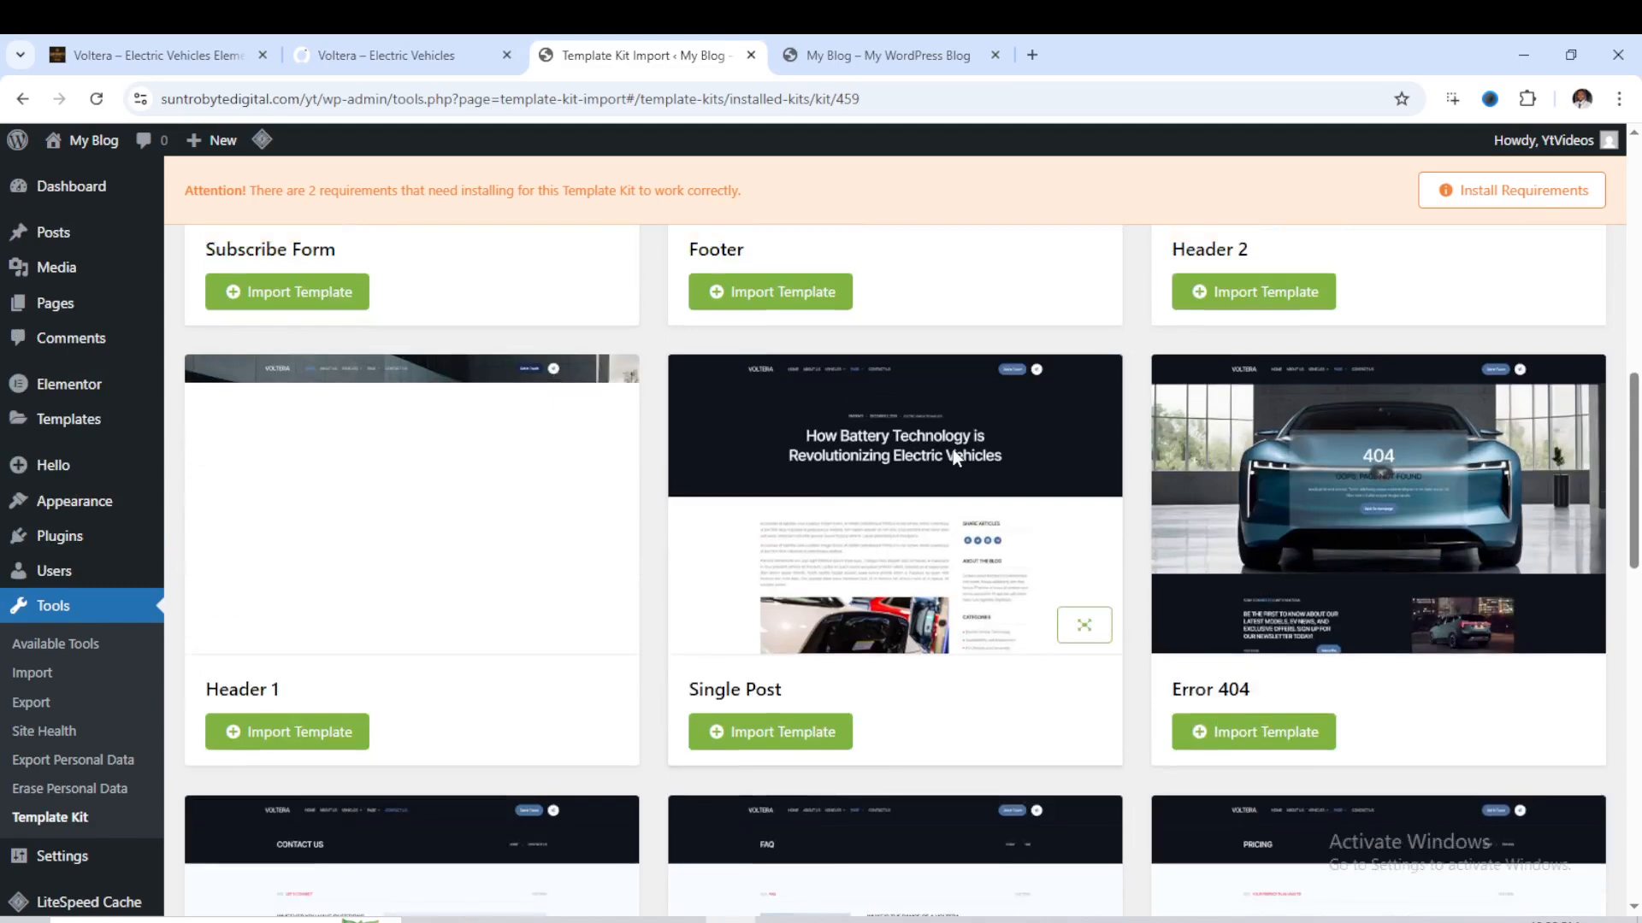
pyautogui.scroll(5, 995, 429)
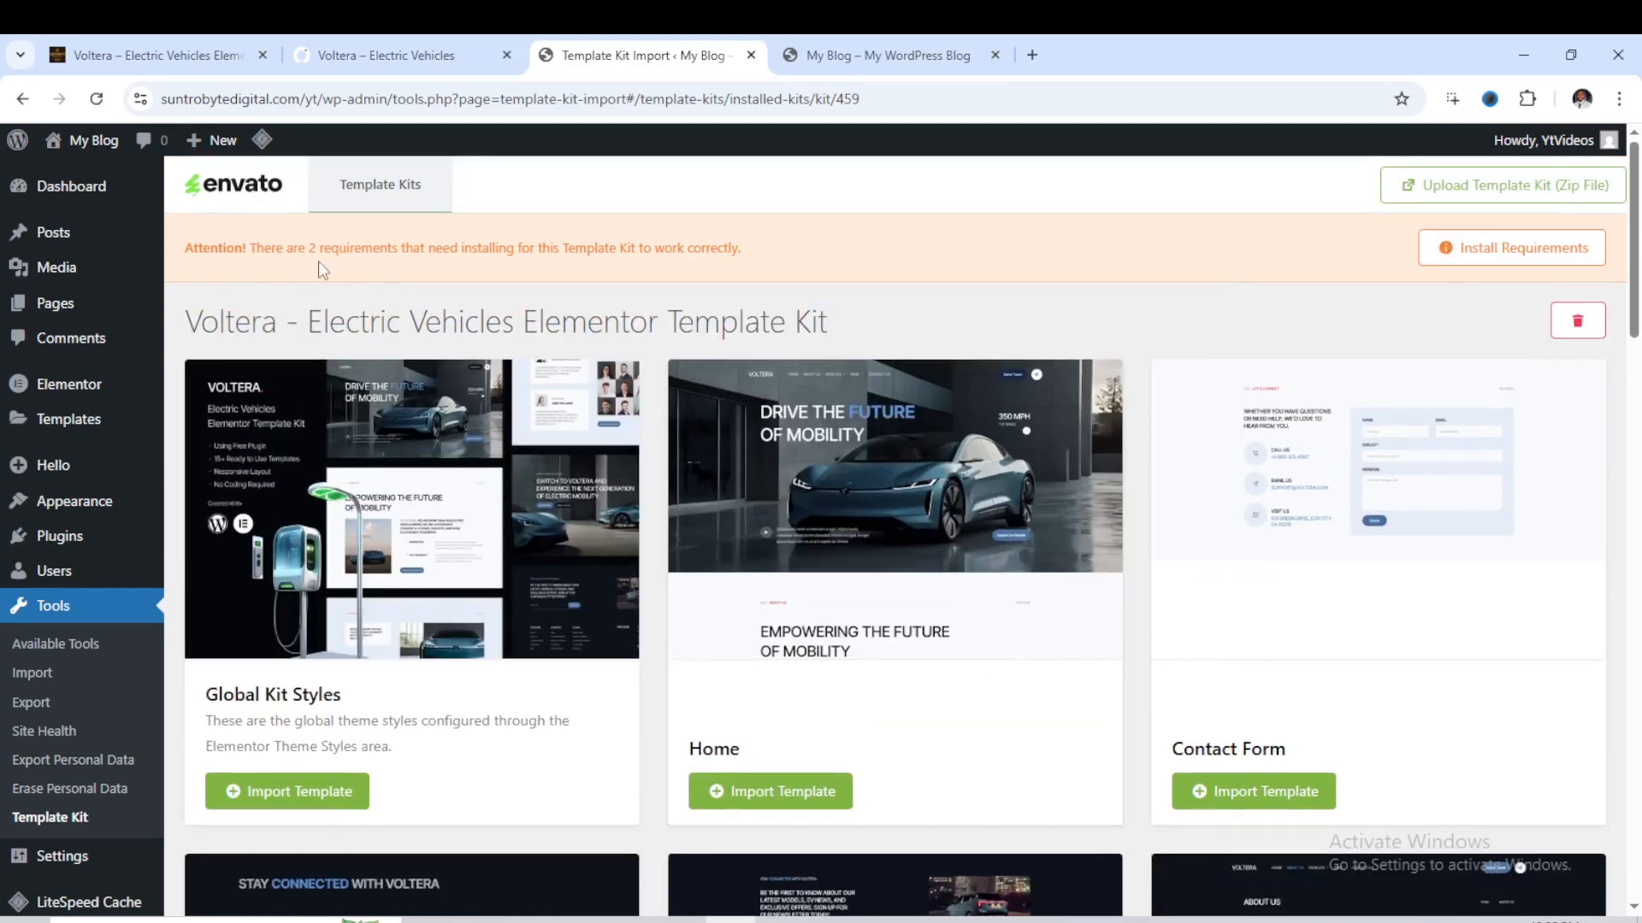
# - Install the kit's missing required plugins, MetForm and Jeg Elementor Kit, and import the Global Kit Styles template
pyautogui.click(1508, 248)
pyautogui.click(643, 654)
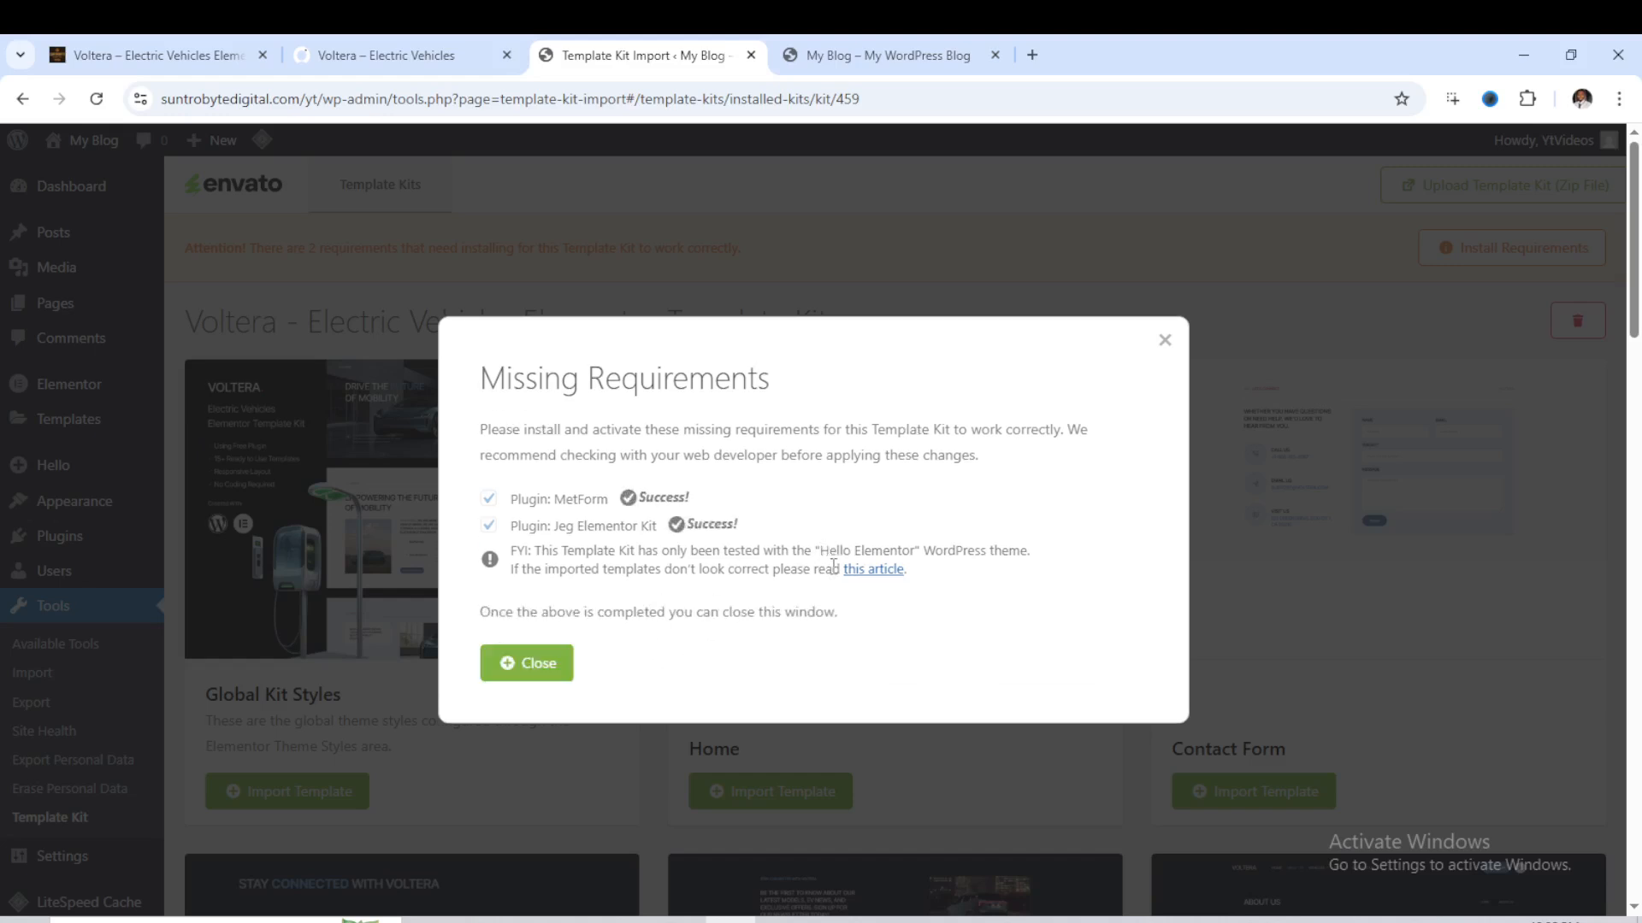
pyautogui.click(537, 671)
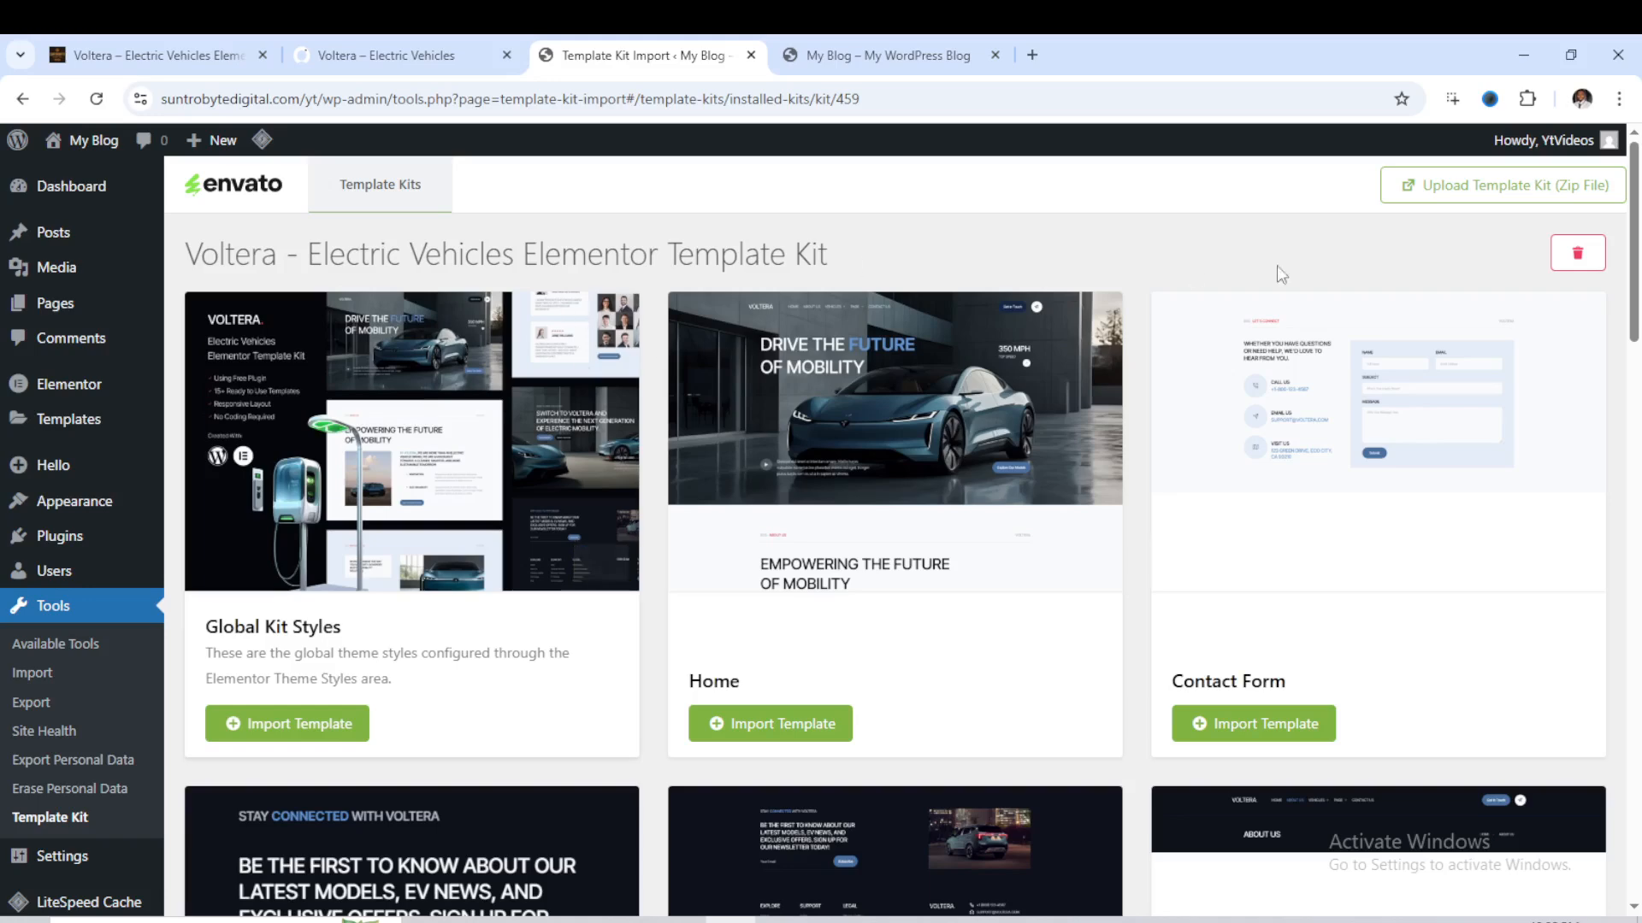
pyautogui.click(303, 728)
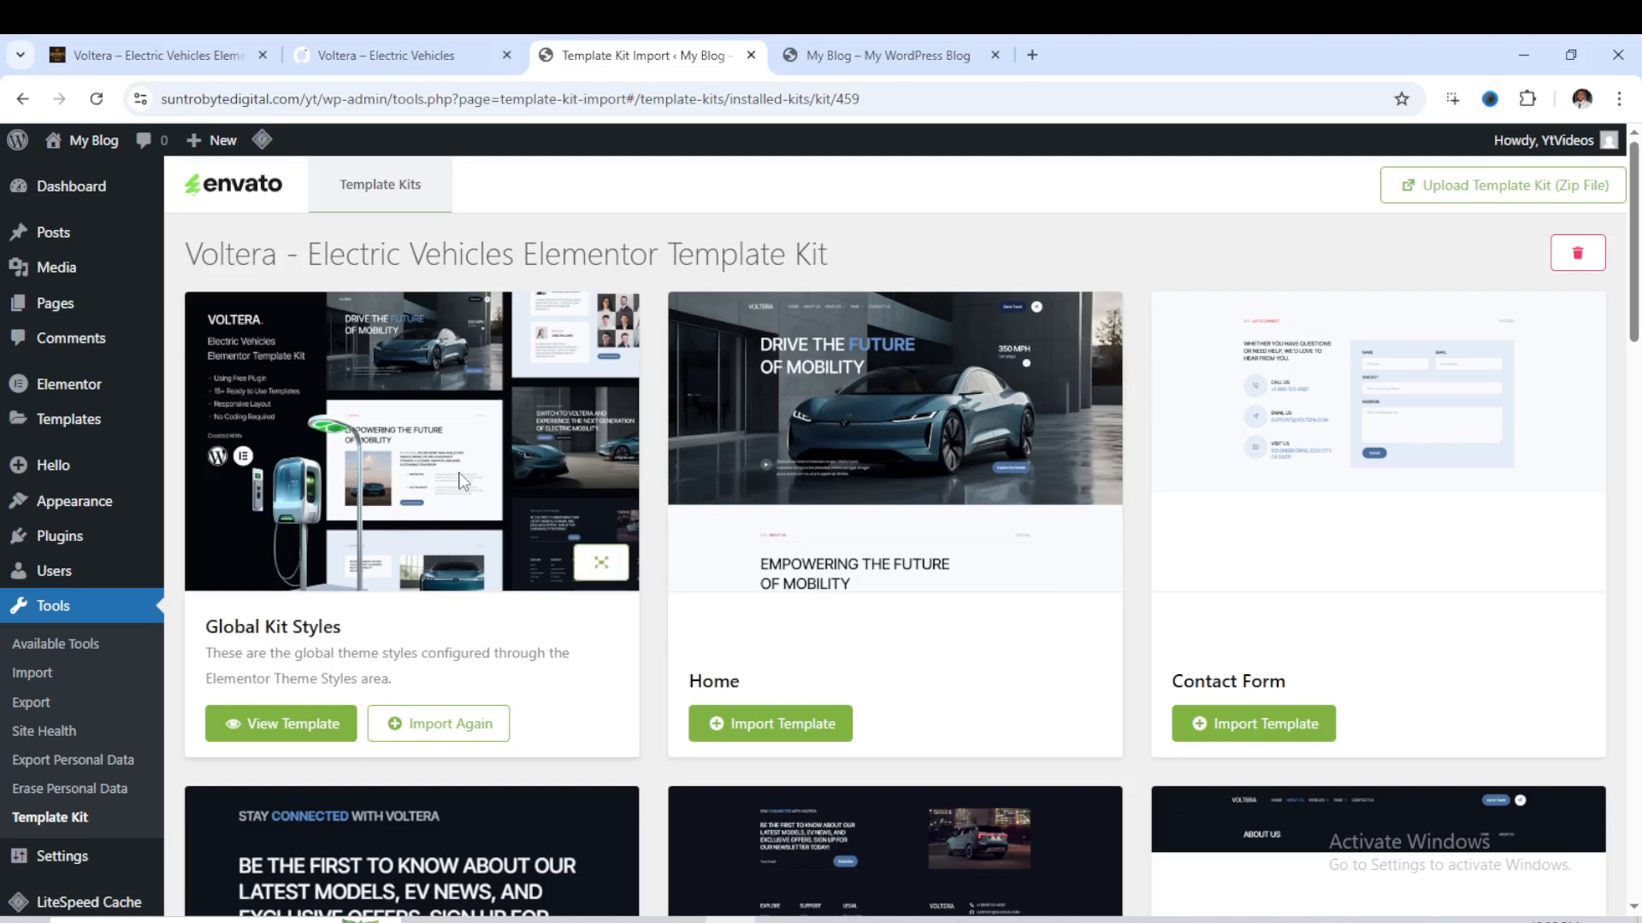
# - View the Voltera template kit's product page in the online shop and return to the WordPress admin
pyautogui.click(197, 58)
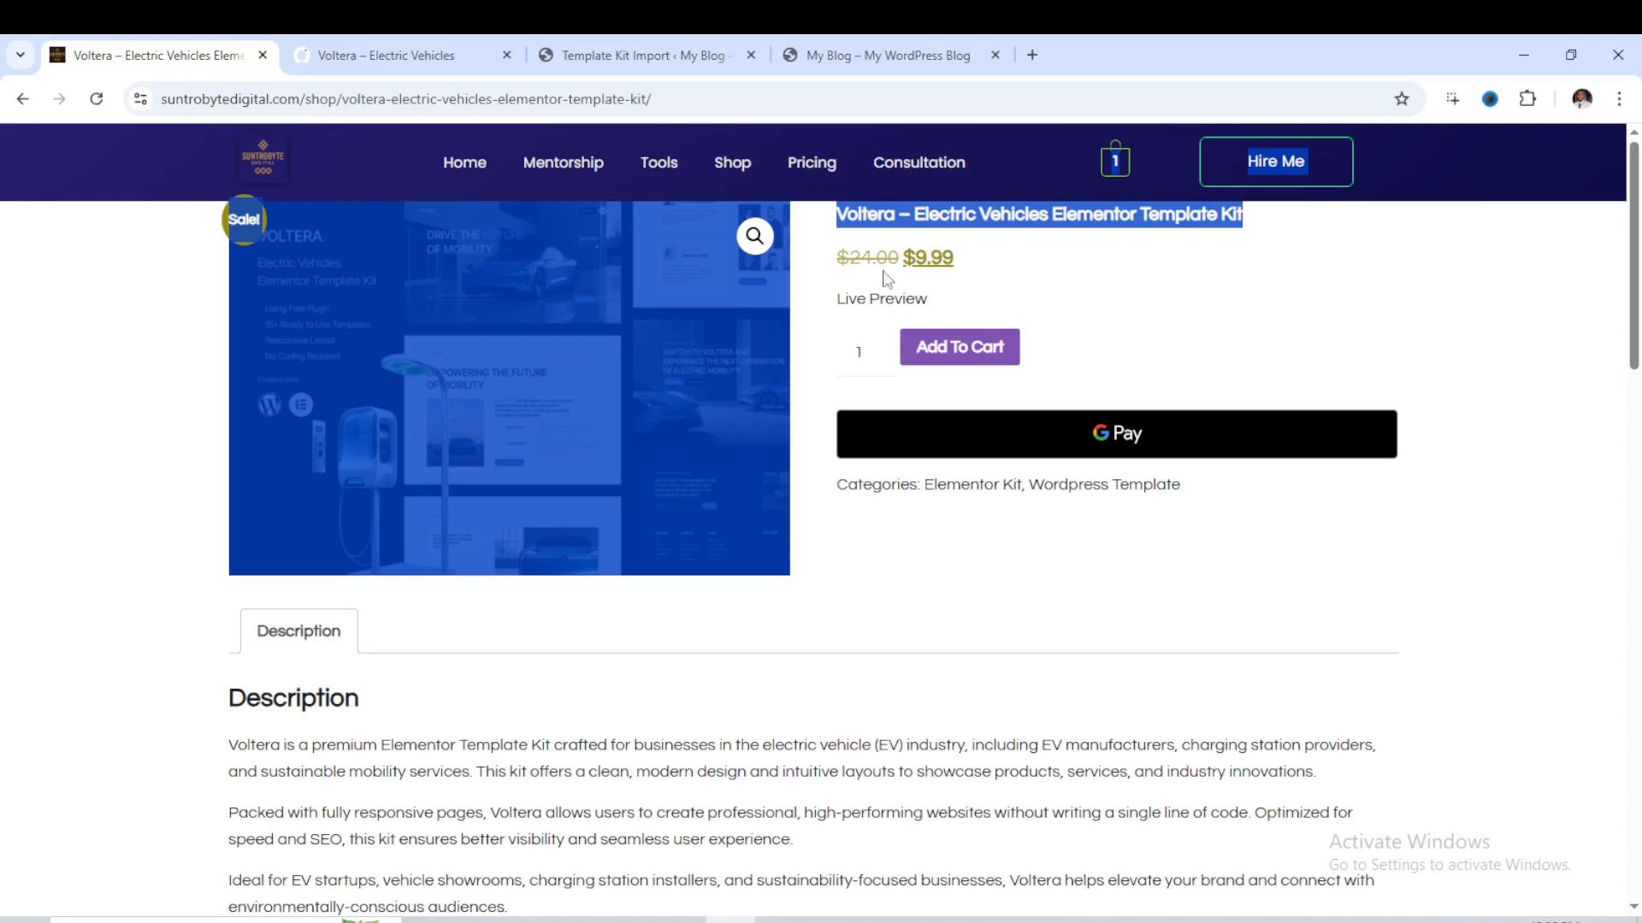
pyautogui.click(1173, 279)
pyautogui.click(637, 54)
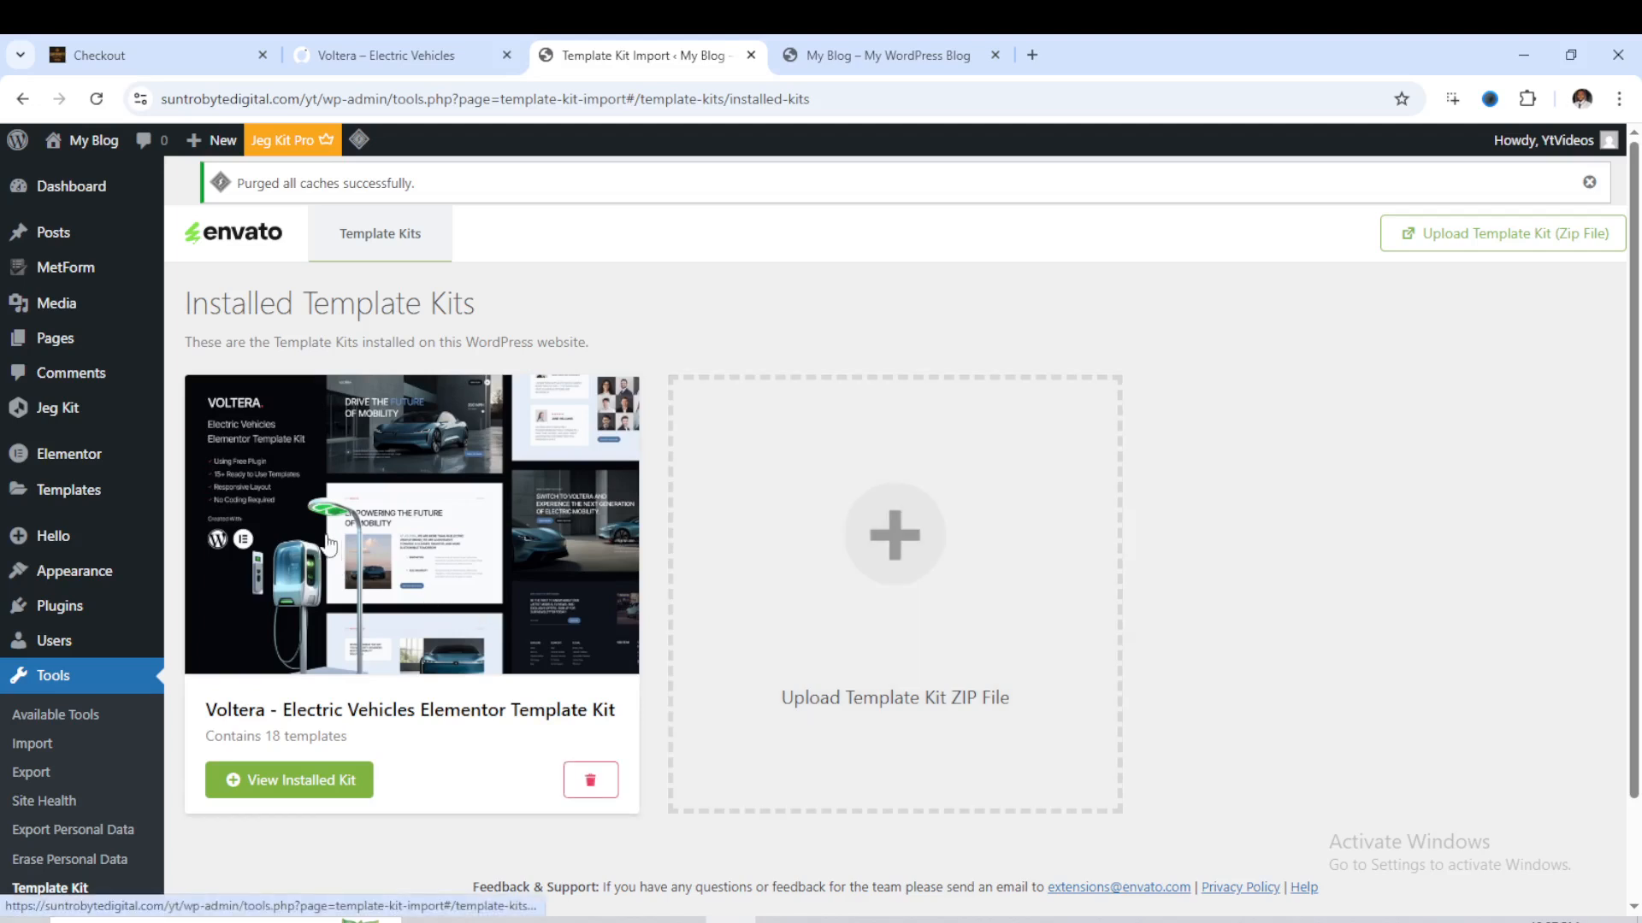
# - Open the Home page from the site's page list for editing with Elementor
pyautogui.moveTo(57, 346)
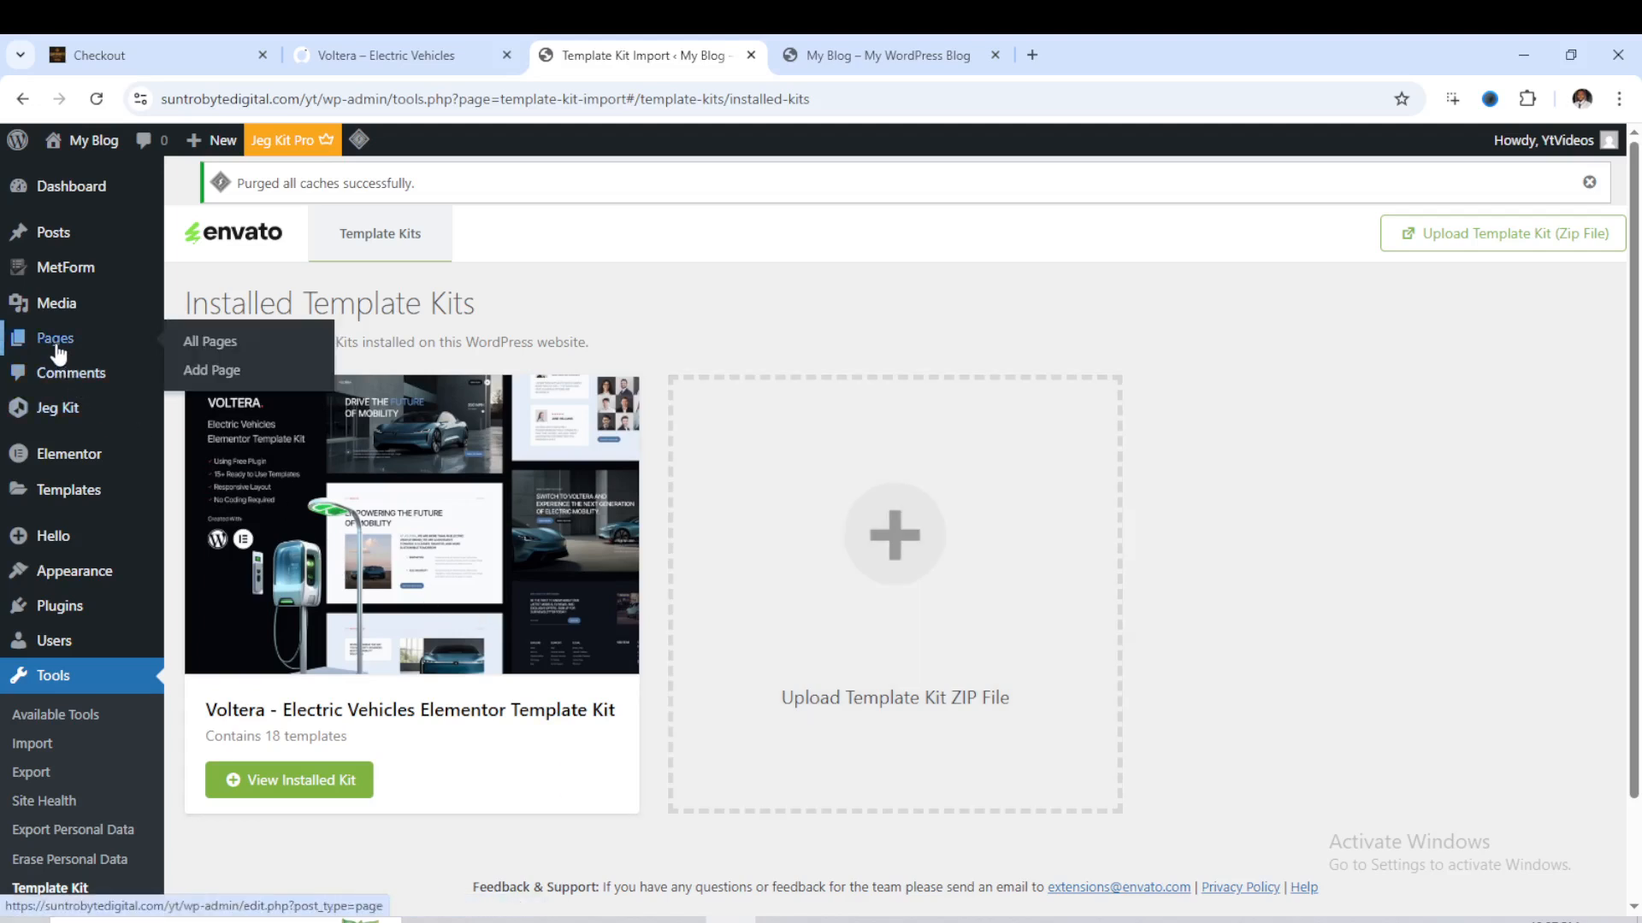
pyautogui.click(216, 351)
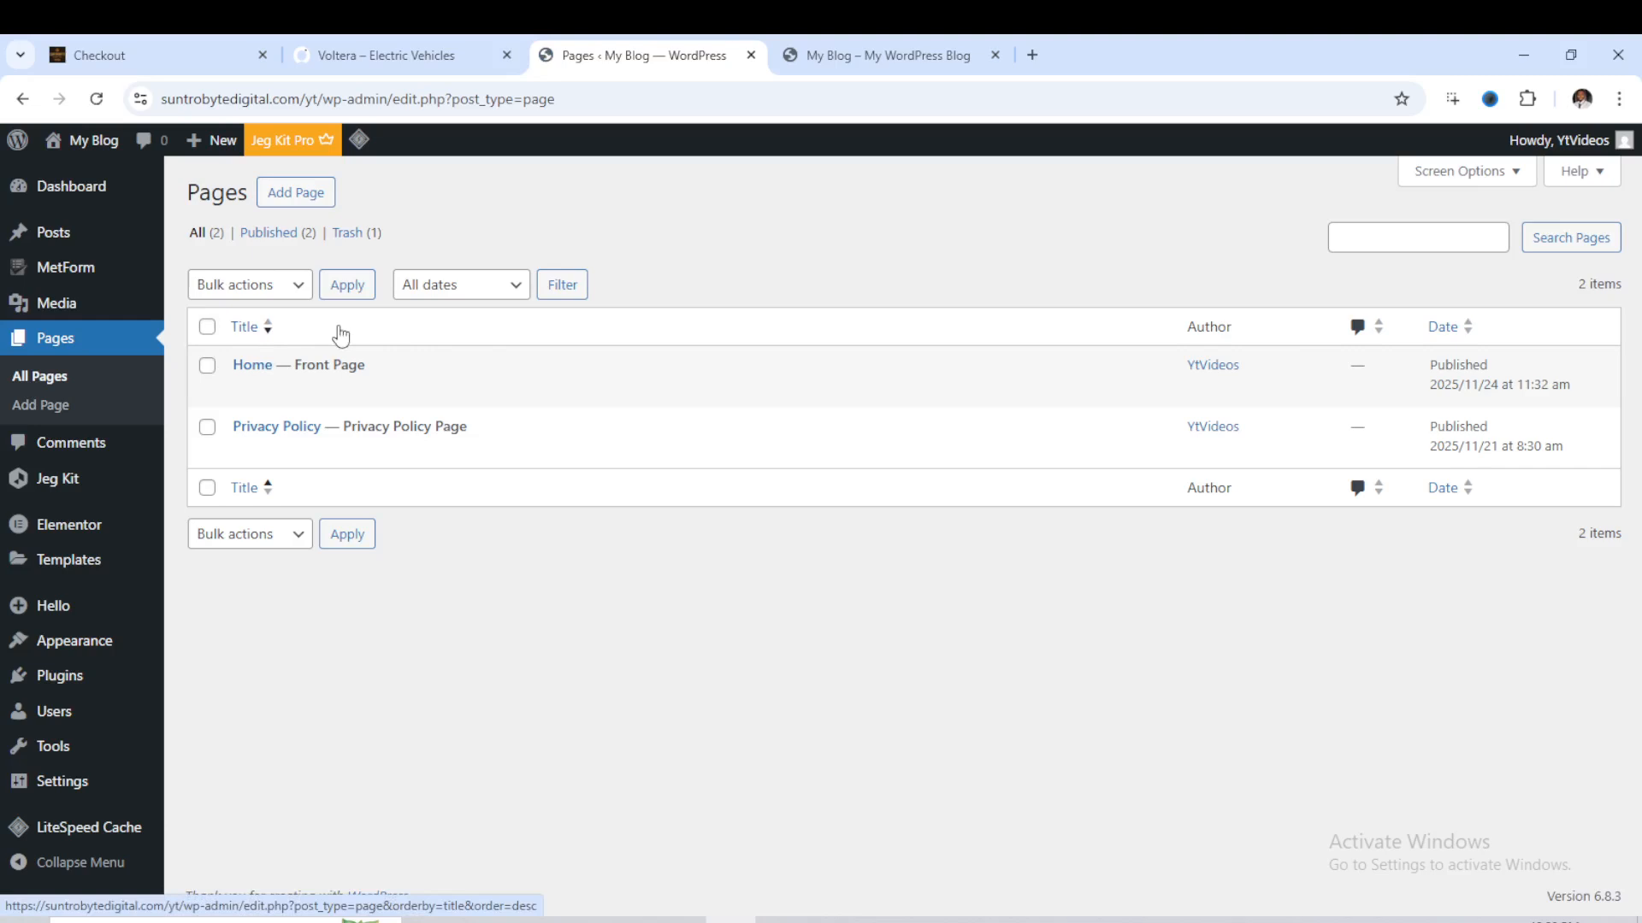
pyautogui.click(244, 391)
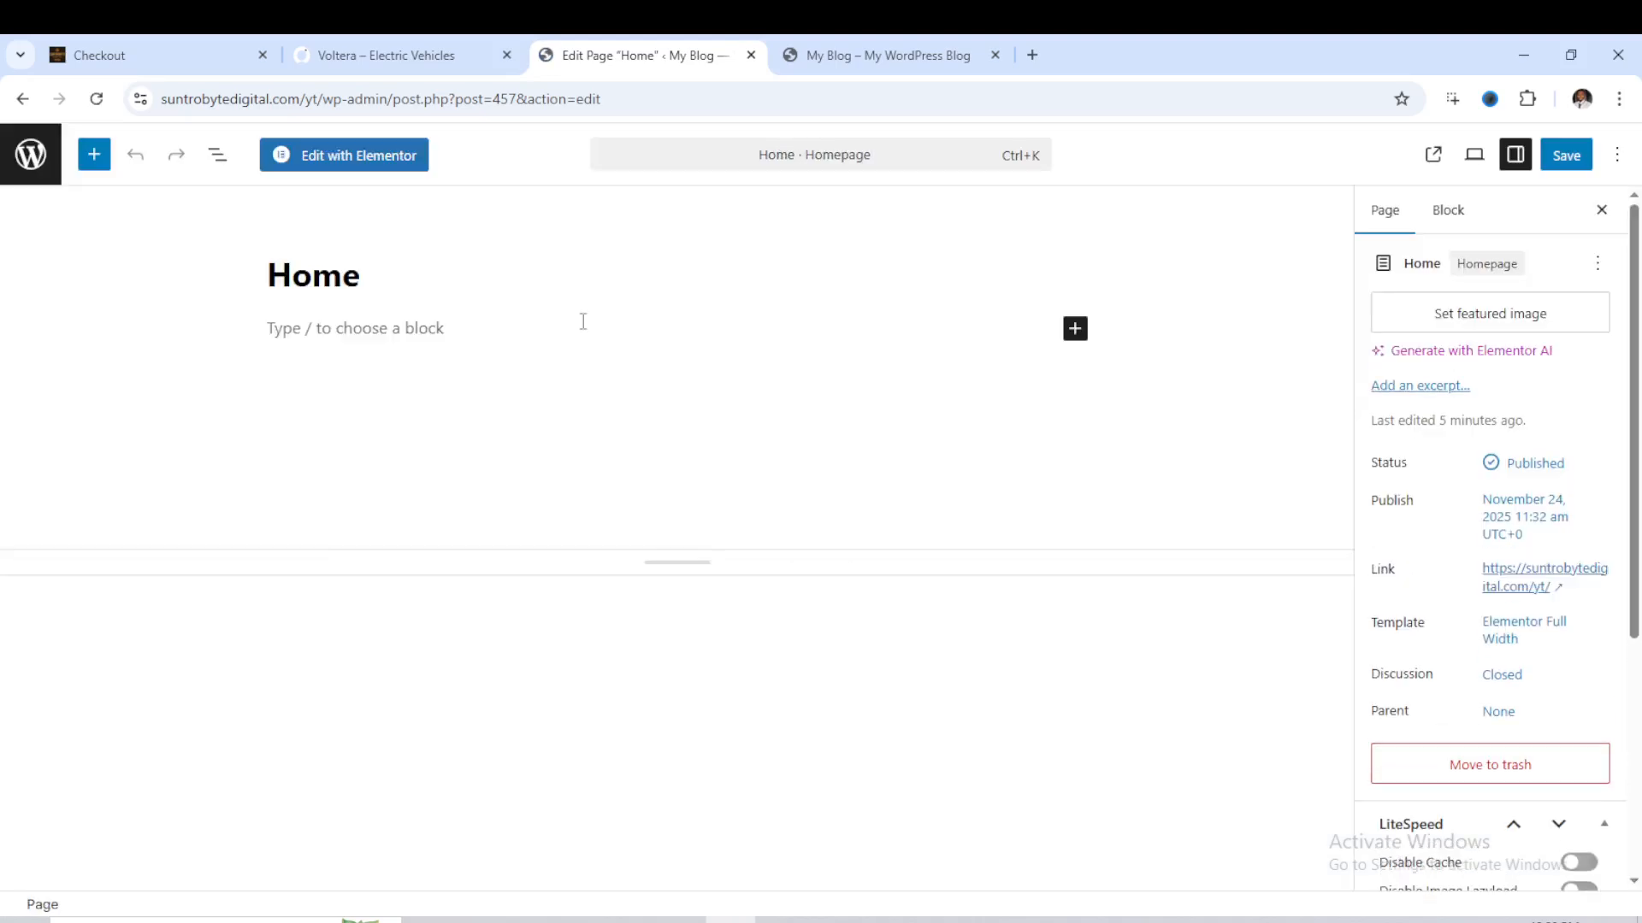
pyautogui.click(354, 162)
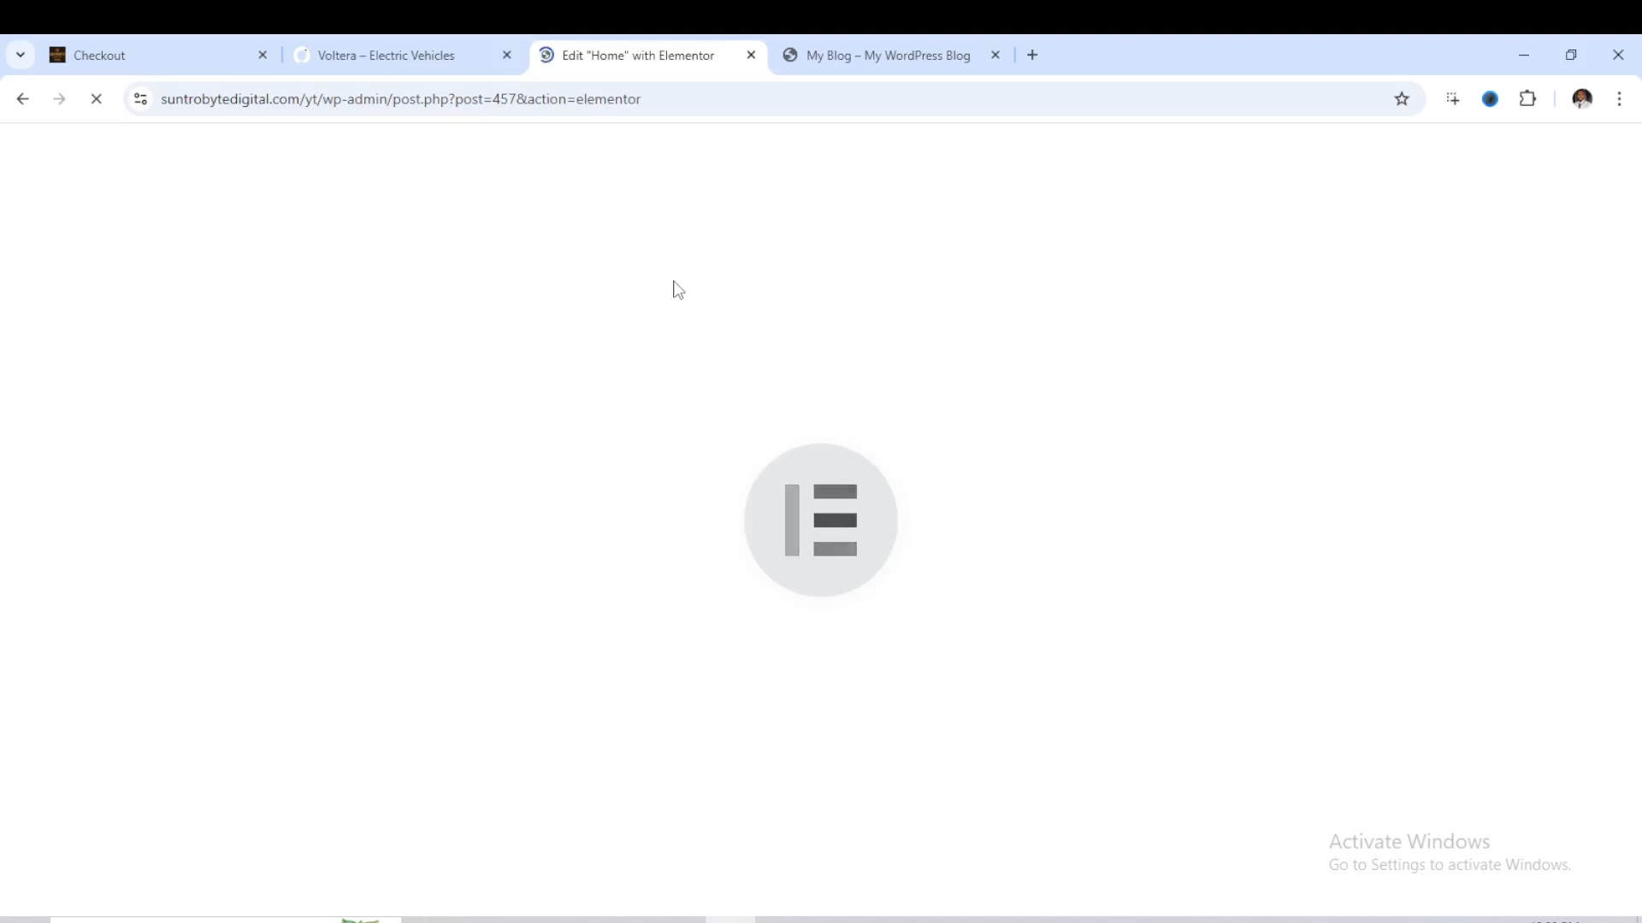
pyautogui.press('F11')
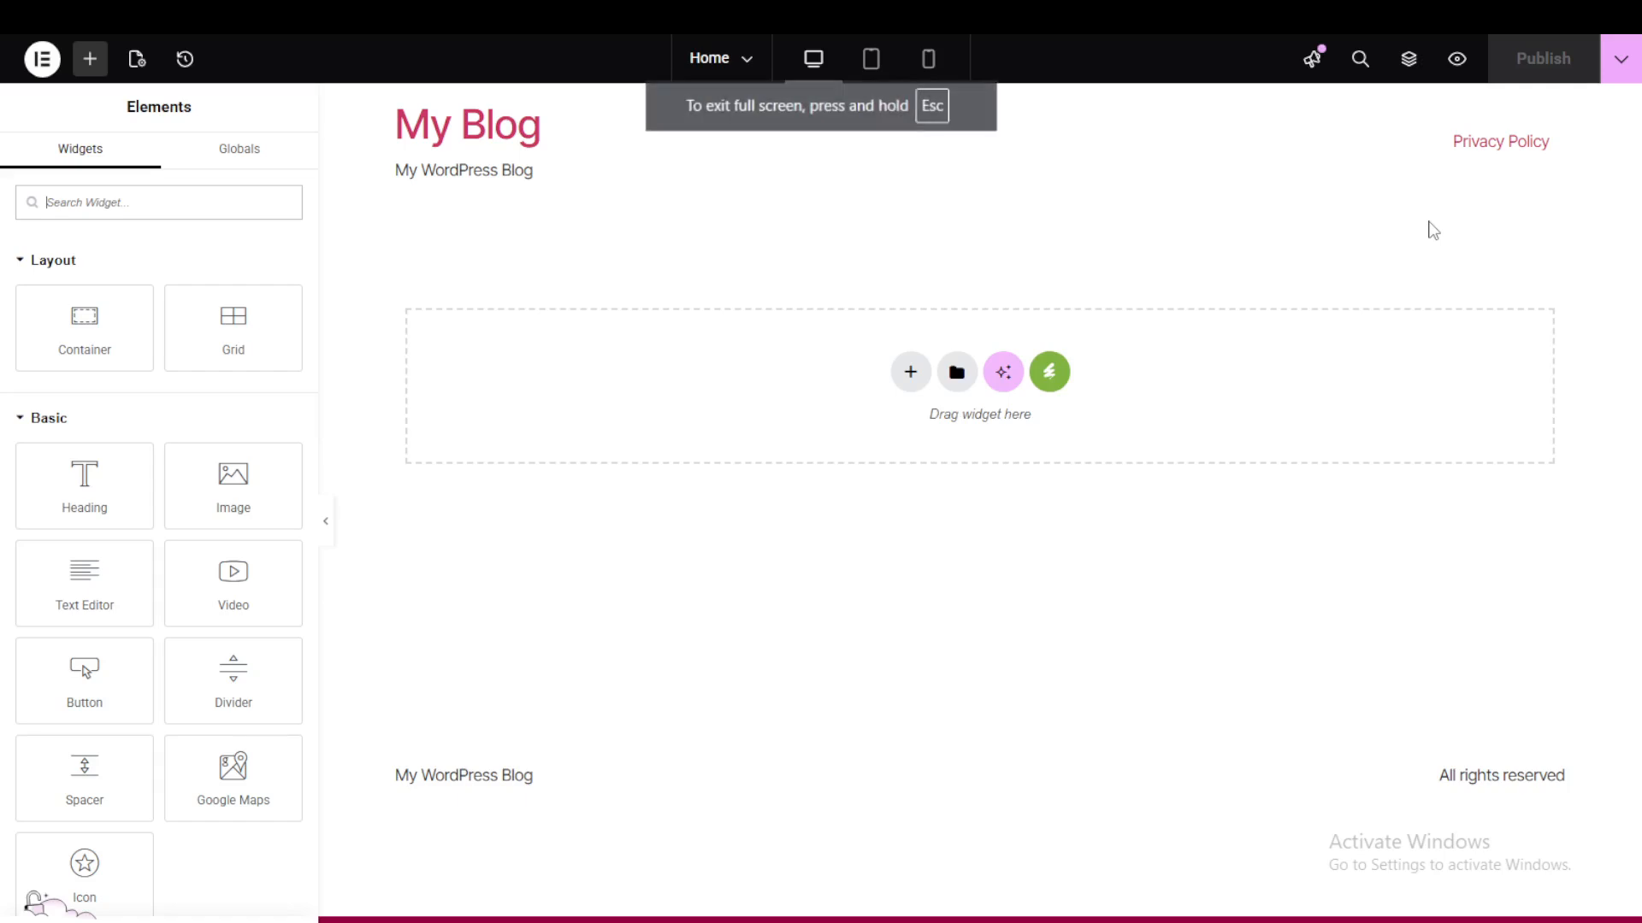
pyautogui.press('Escape')
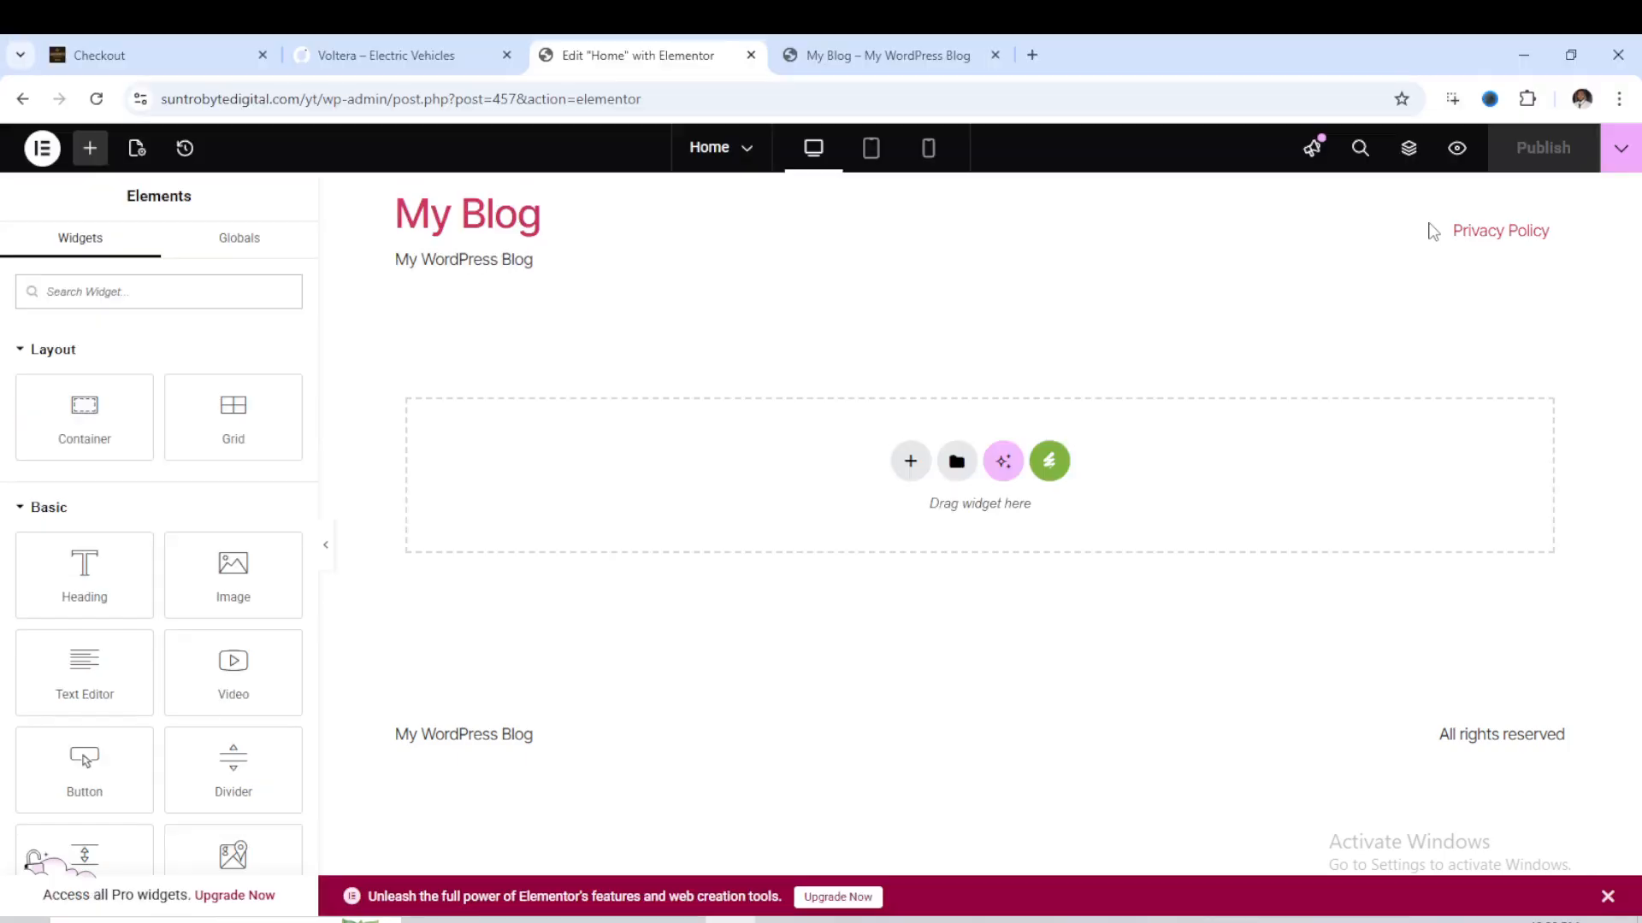
# - Insert the Home template from the installed Voltera - Electric Vehicles kit into the empty Home page
pyautogui.click(1051, 465)
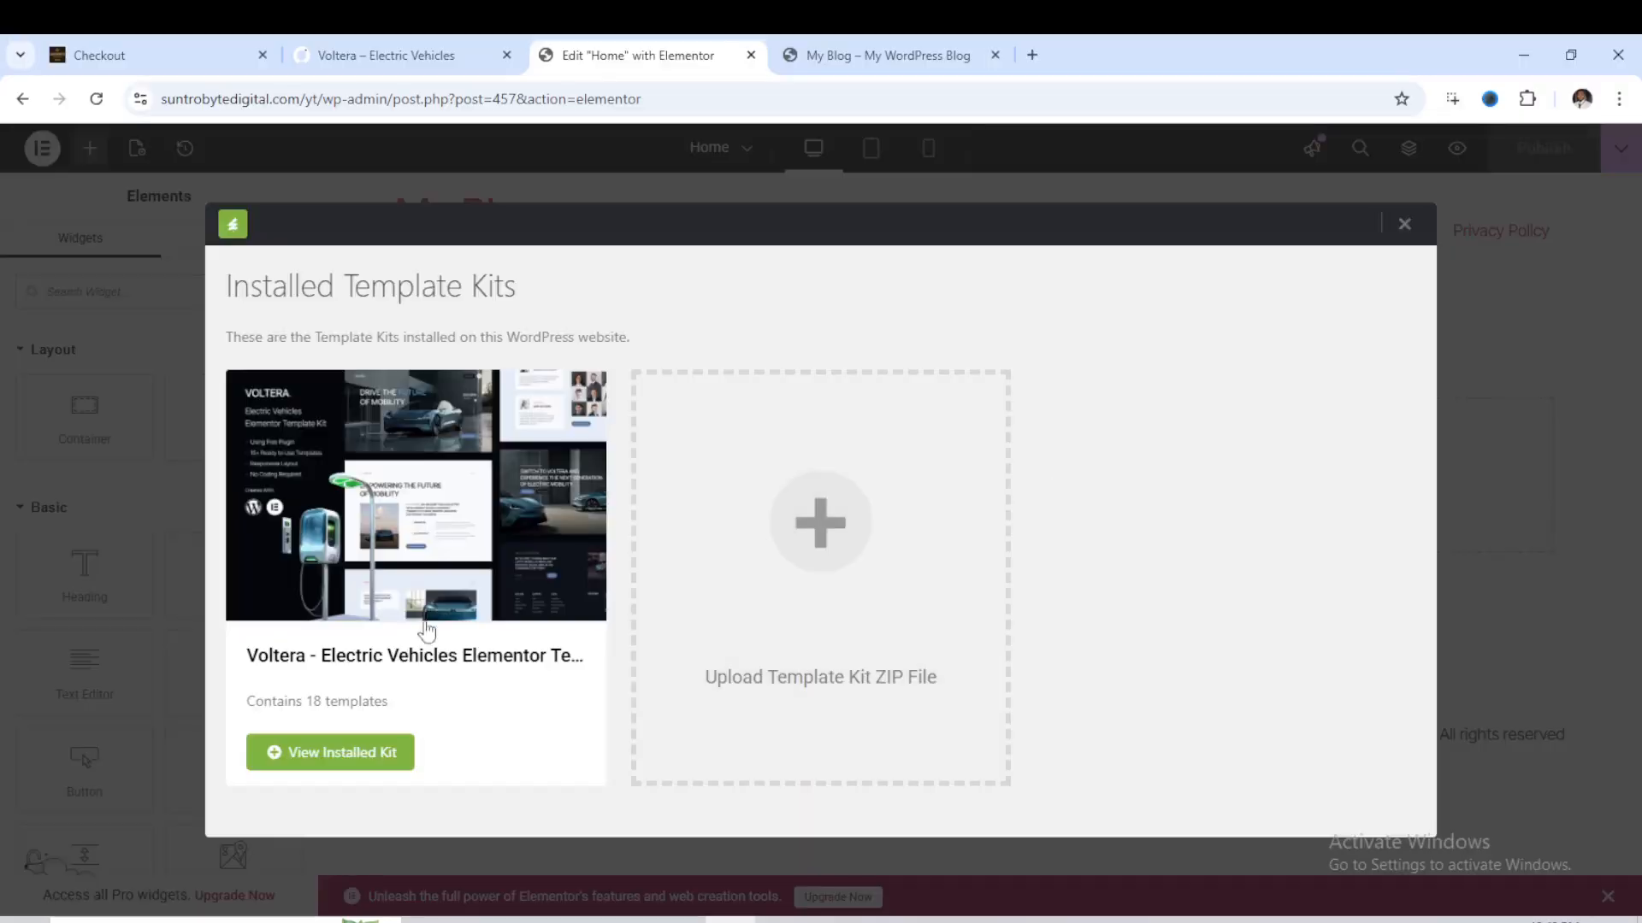
pyautogui.click(342, 753)
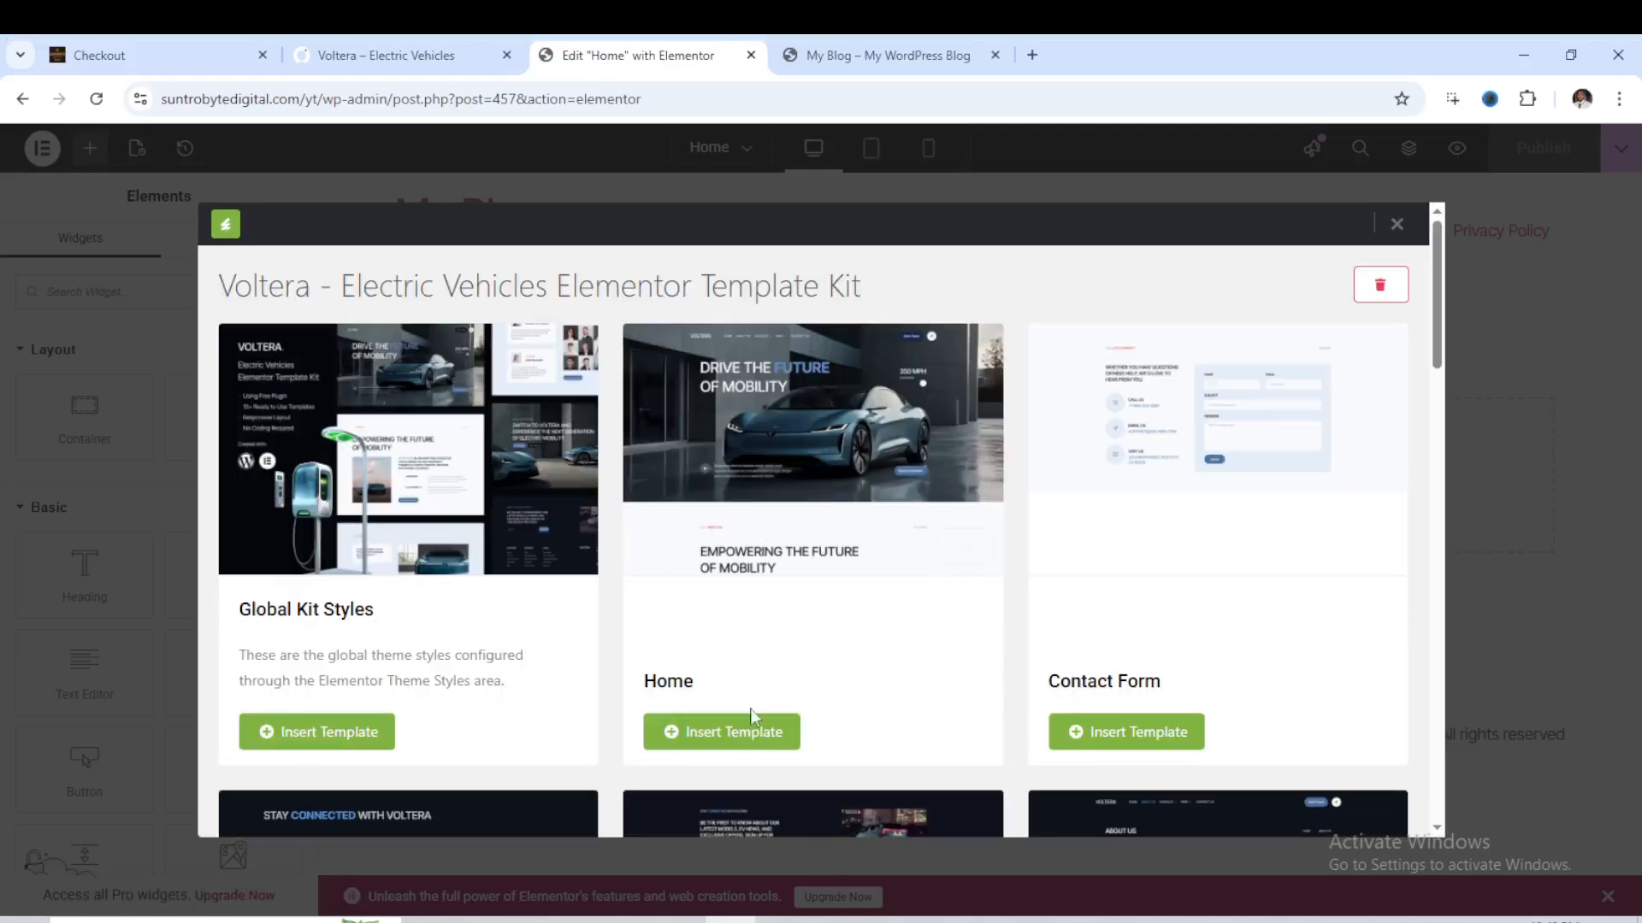
pyautogui.click(756, 737)
# - Look through the kit's remaining templates during the import and check the upper sections of the inserted Home template
pyautogui.scroll(-3, 900, 659)
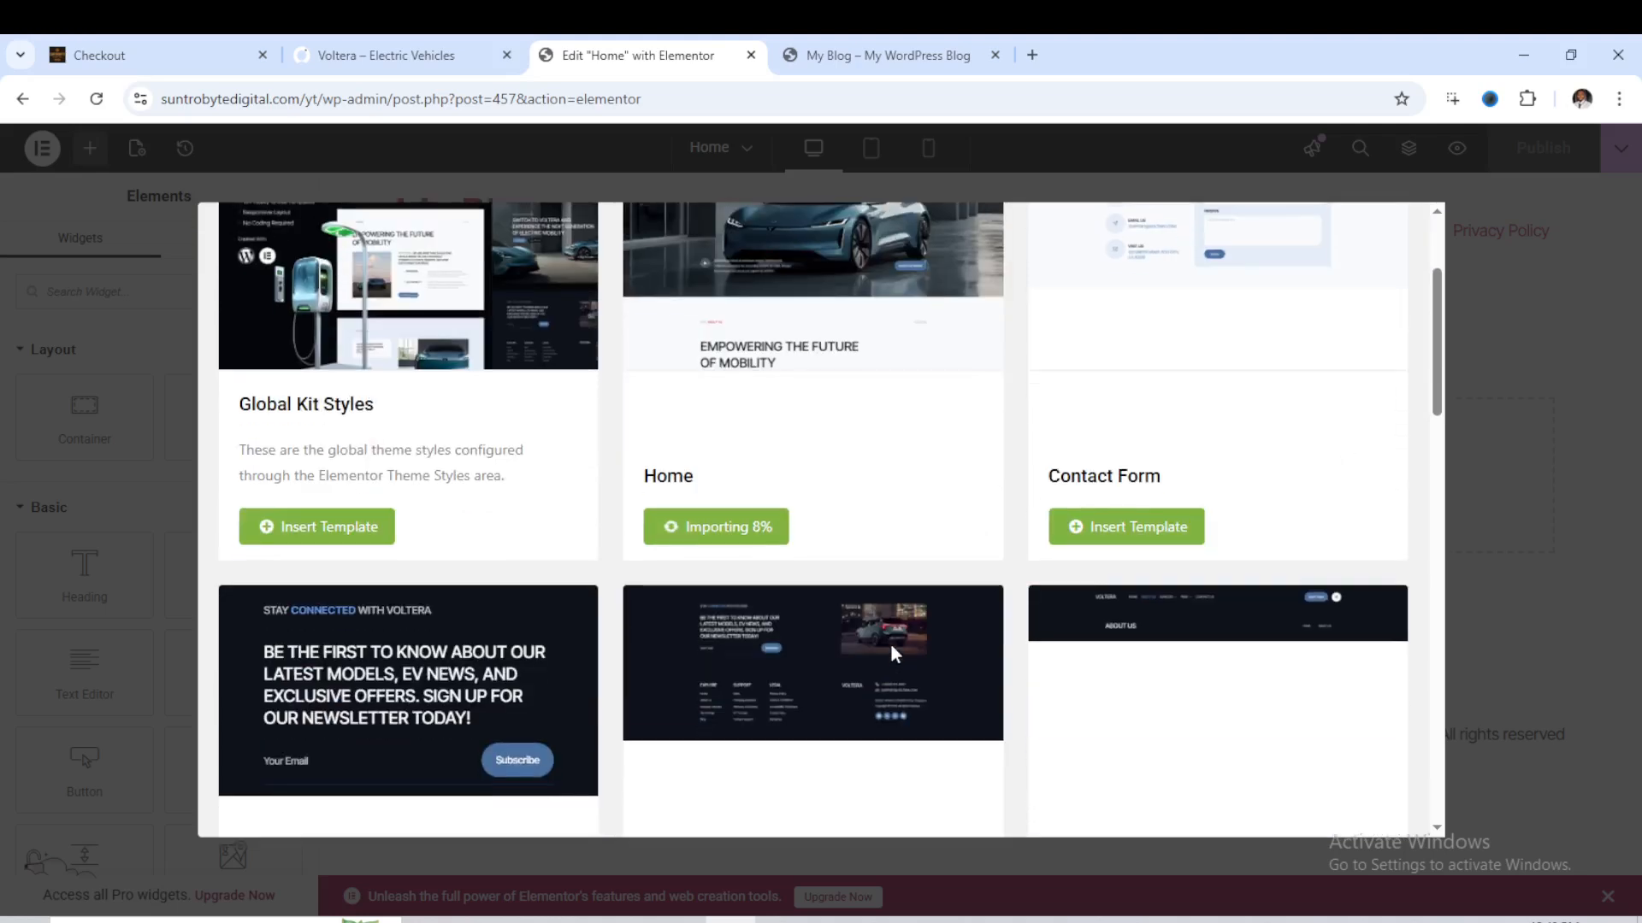
pyautogui.scroll(-2, 896, 629)
pyautogui.scroll(-3, 983, 620)
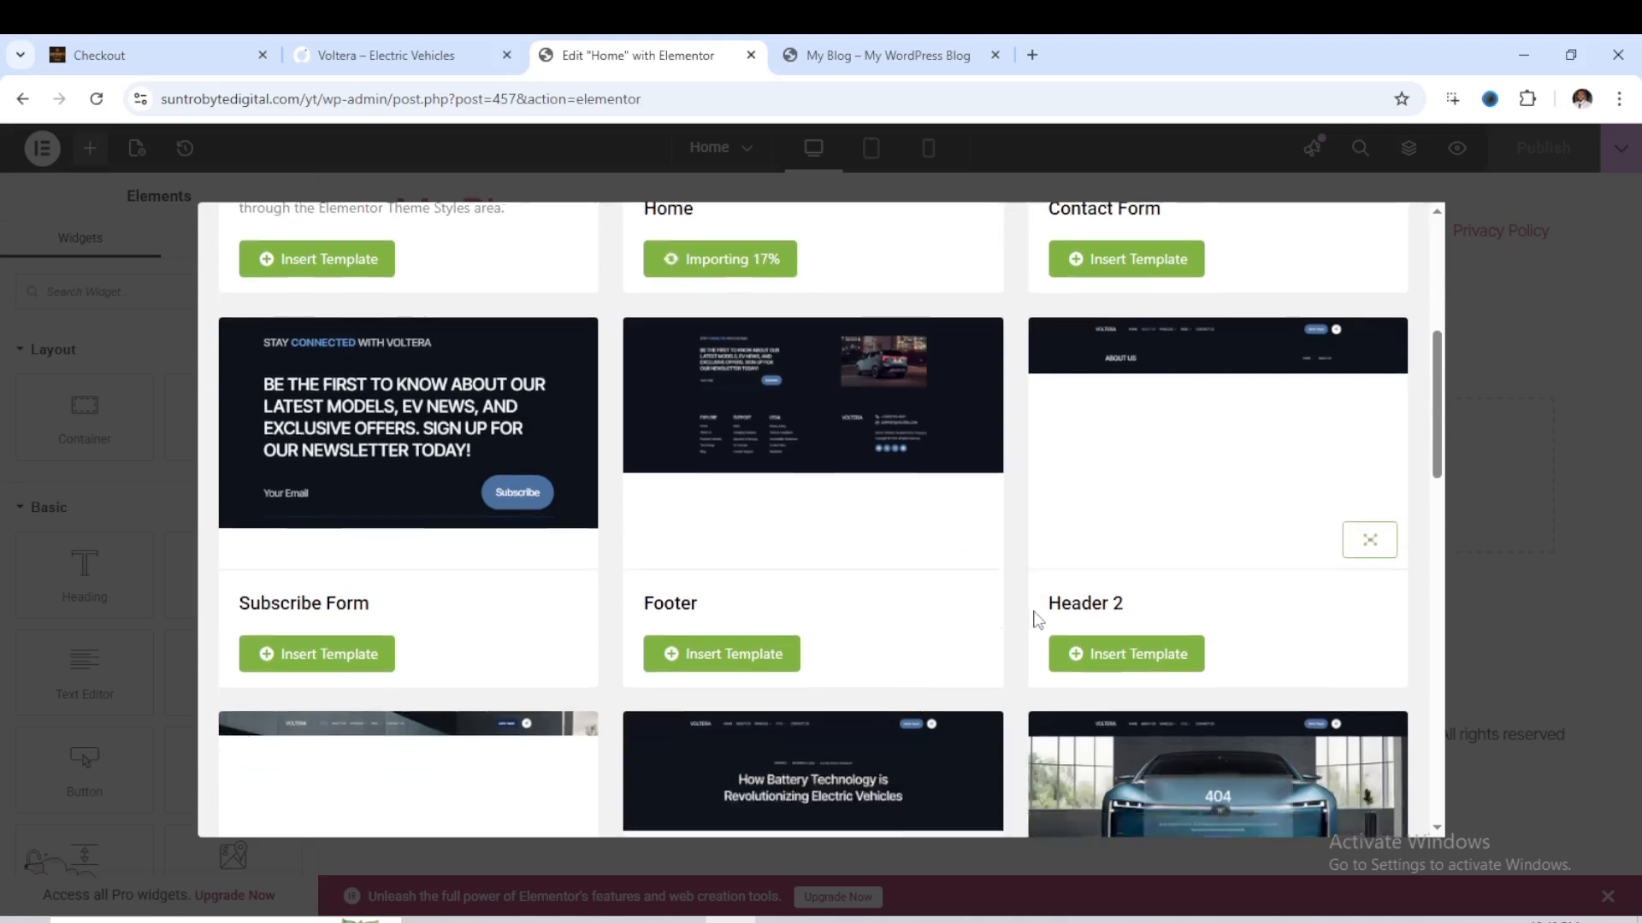
pyautogui.scroll(-2, 1026, 616)
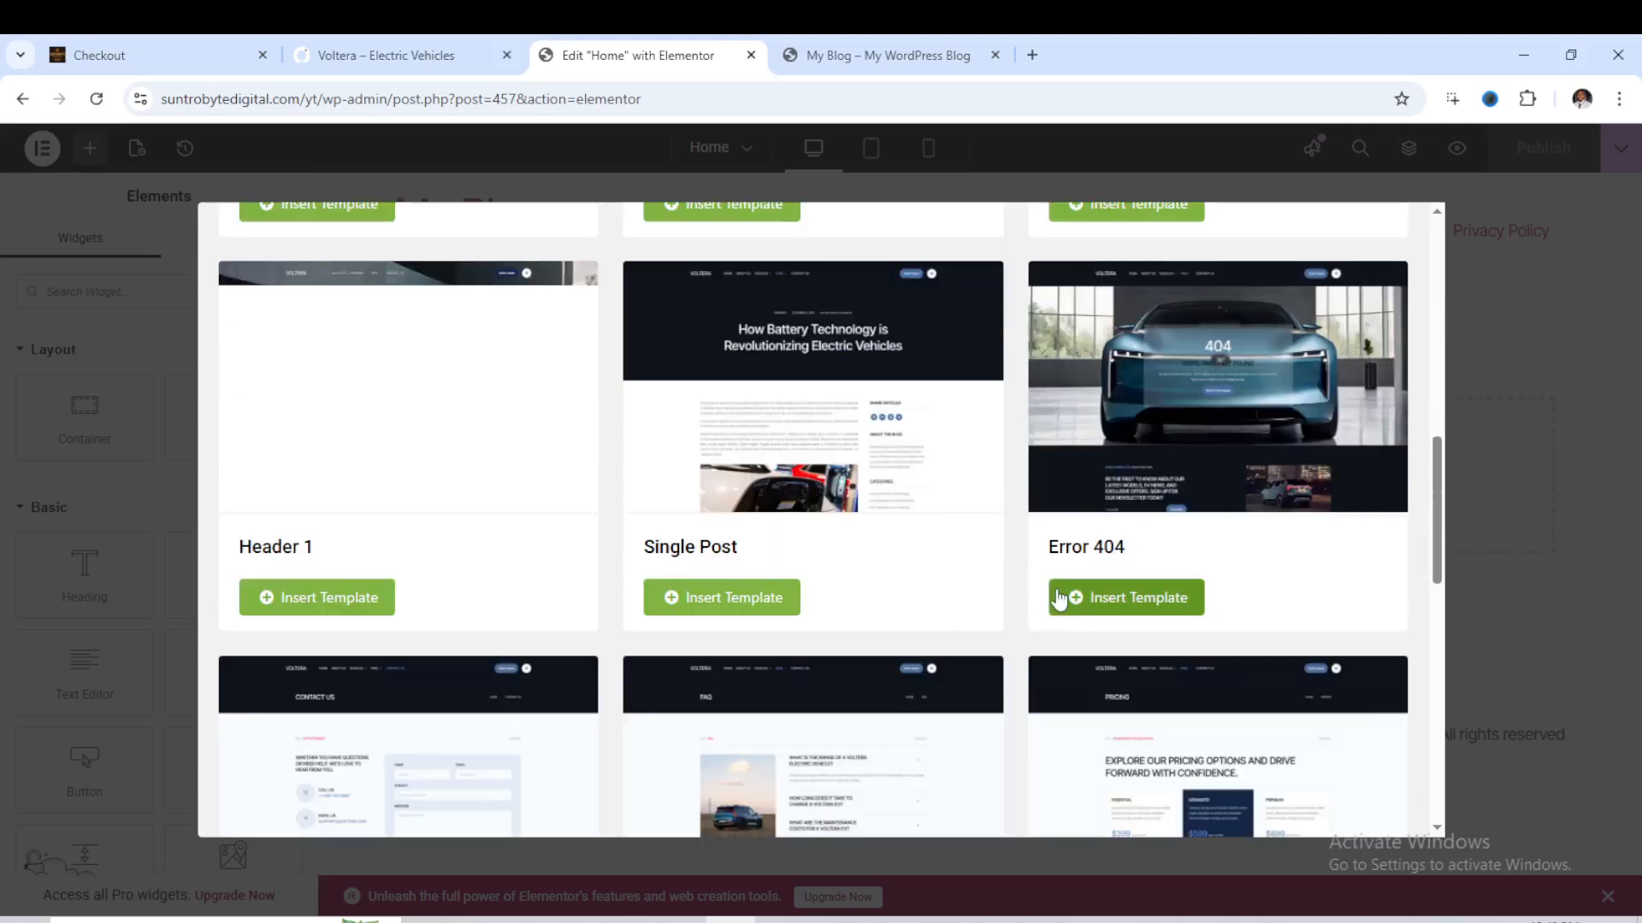
pyautogui.scroll(-3, 1061, 598)
pyautogui.scroll(-1, 1061, 590)
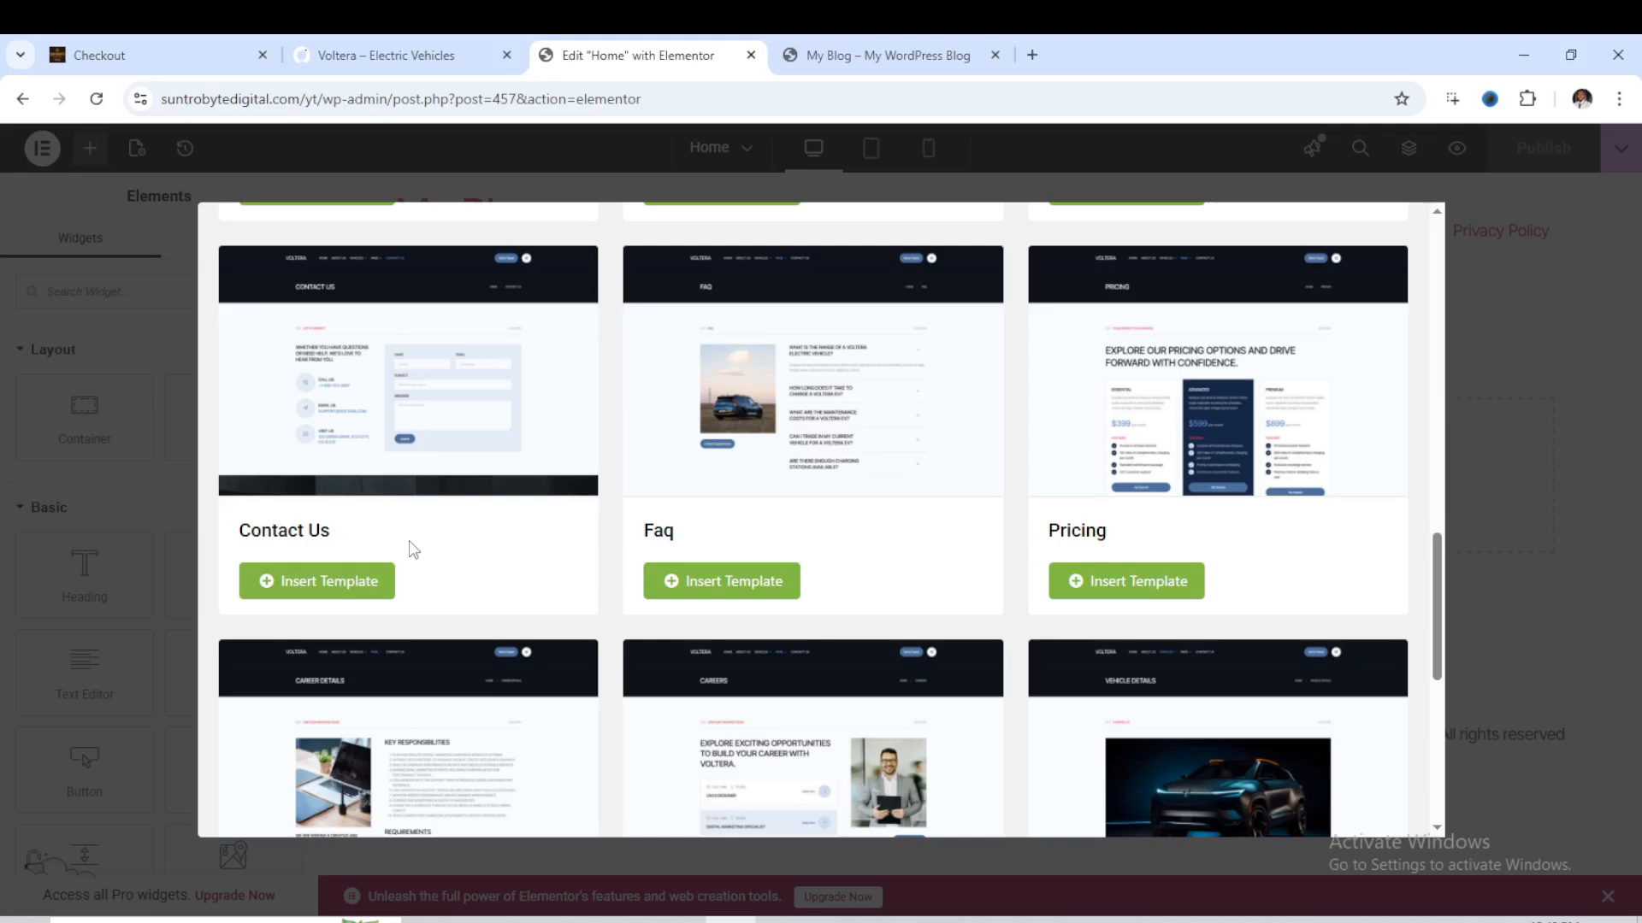
pyautogui.scroll(-3, 863, 480)
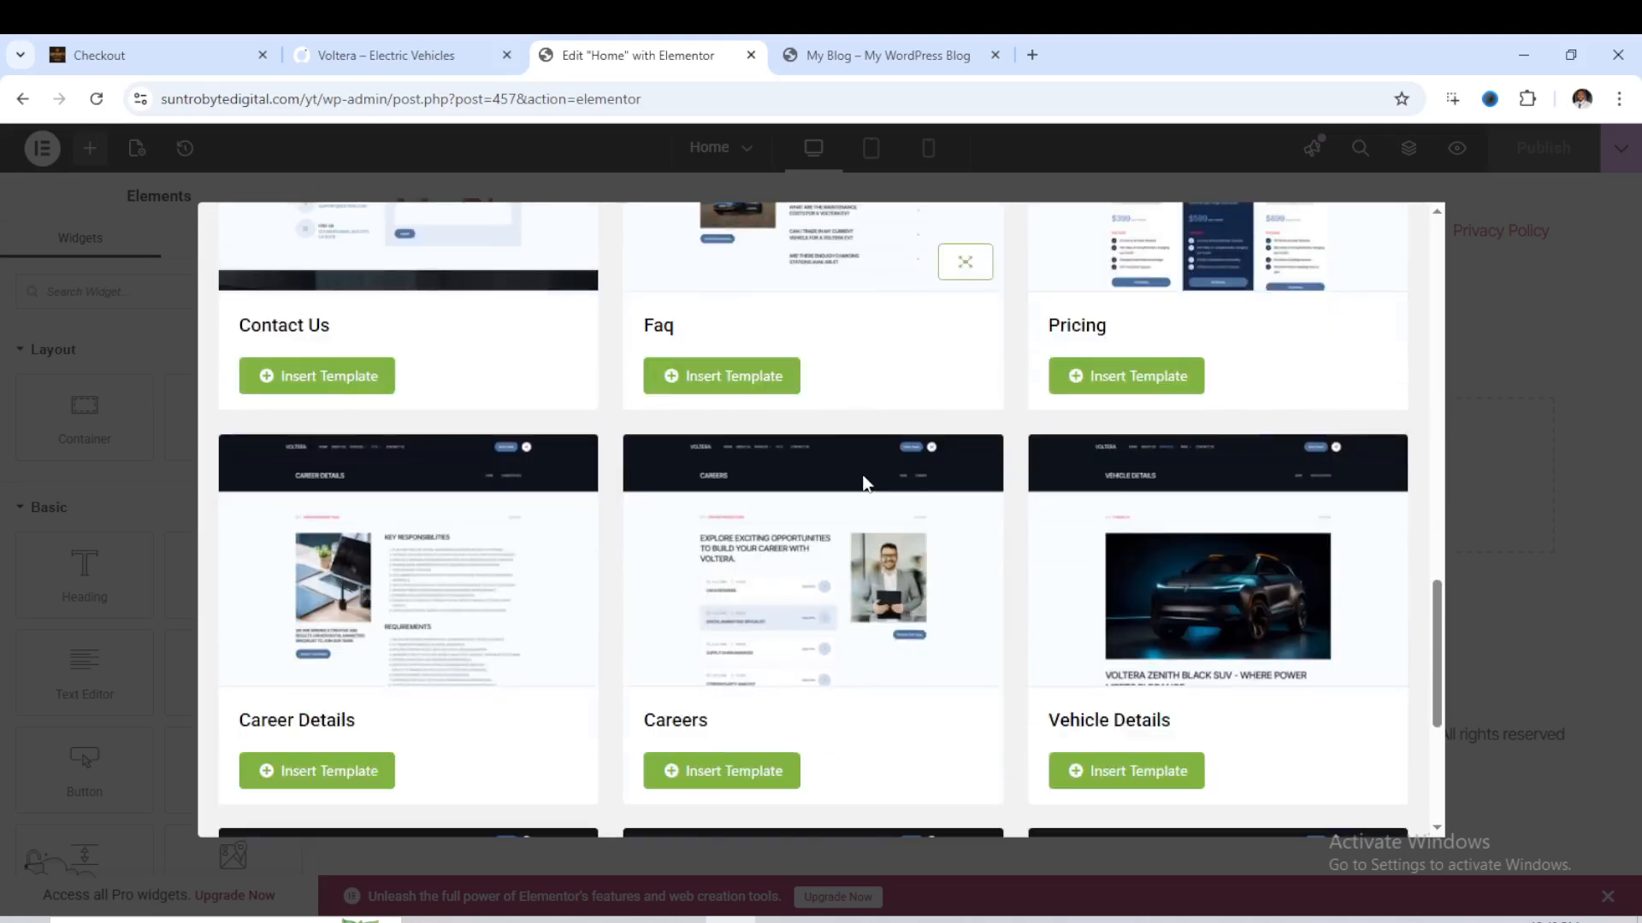
pyautogui.scroll(-2, 885, 489)
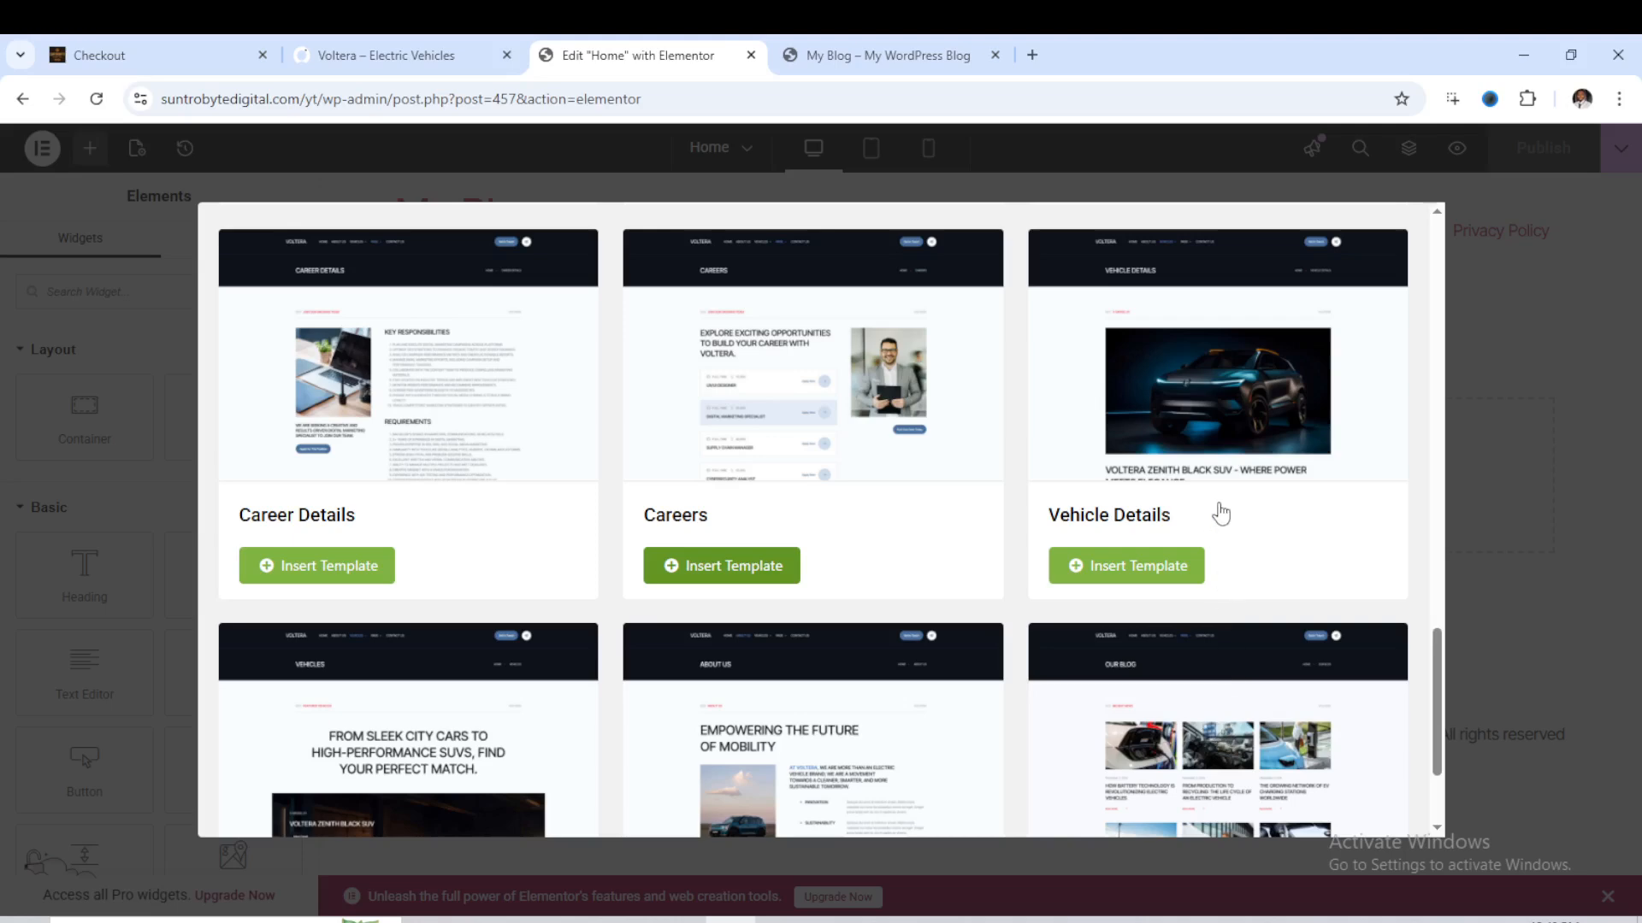
pyautogui.click(1093, 563)
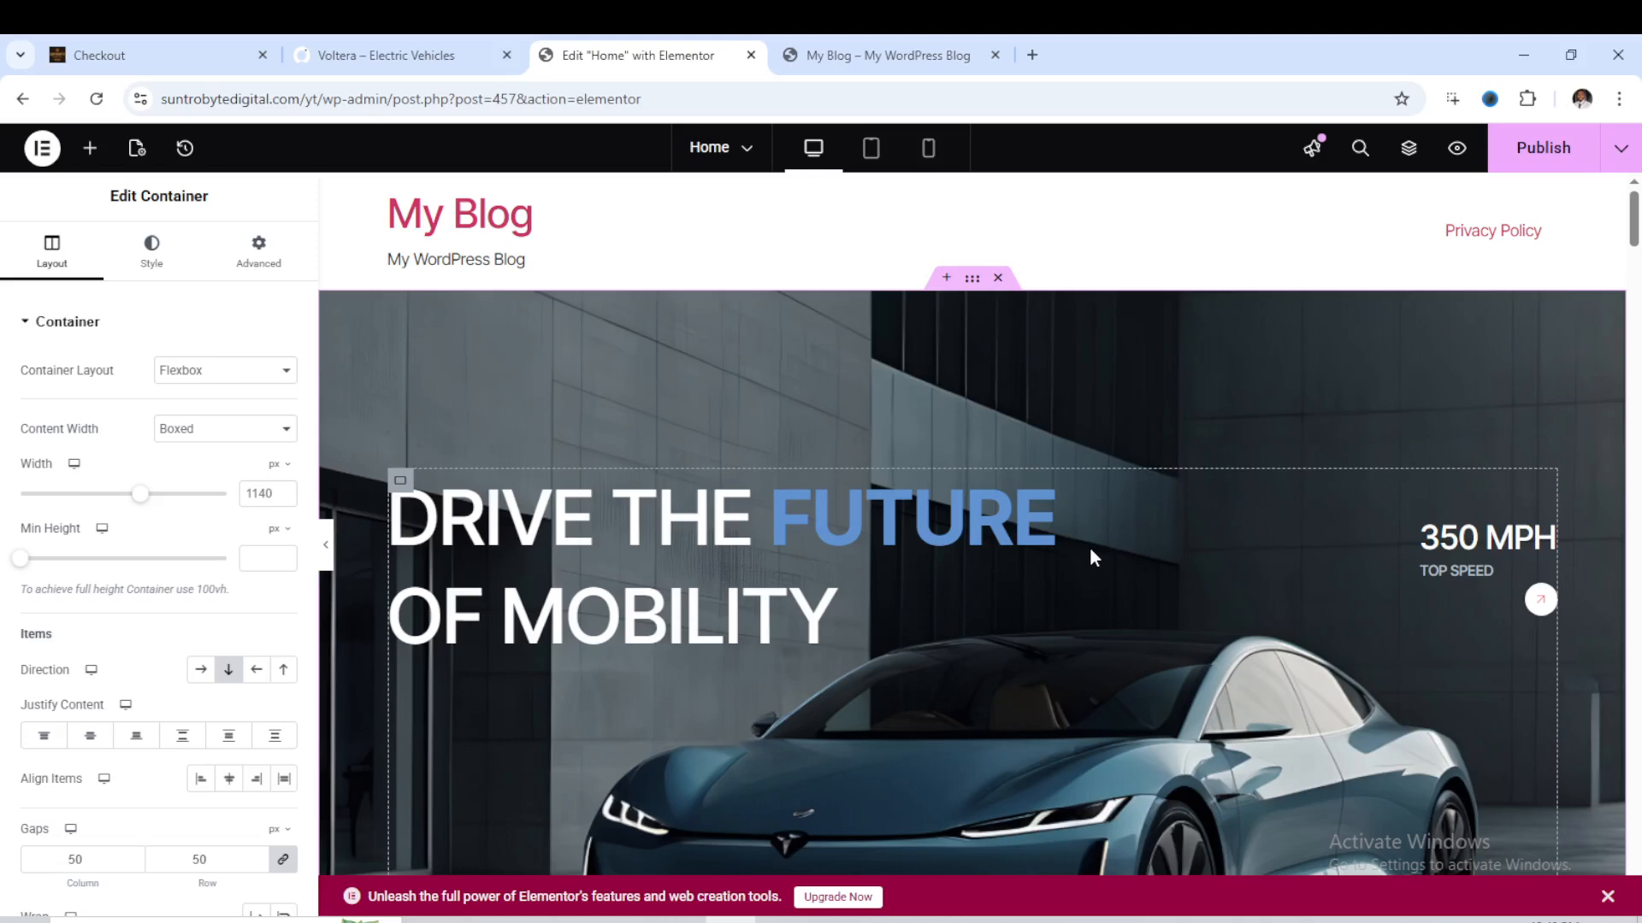
pyautogui.scroll(-10, 1092, 558)
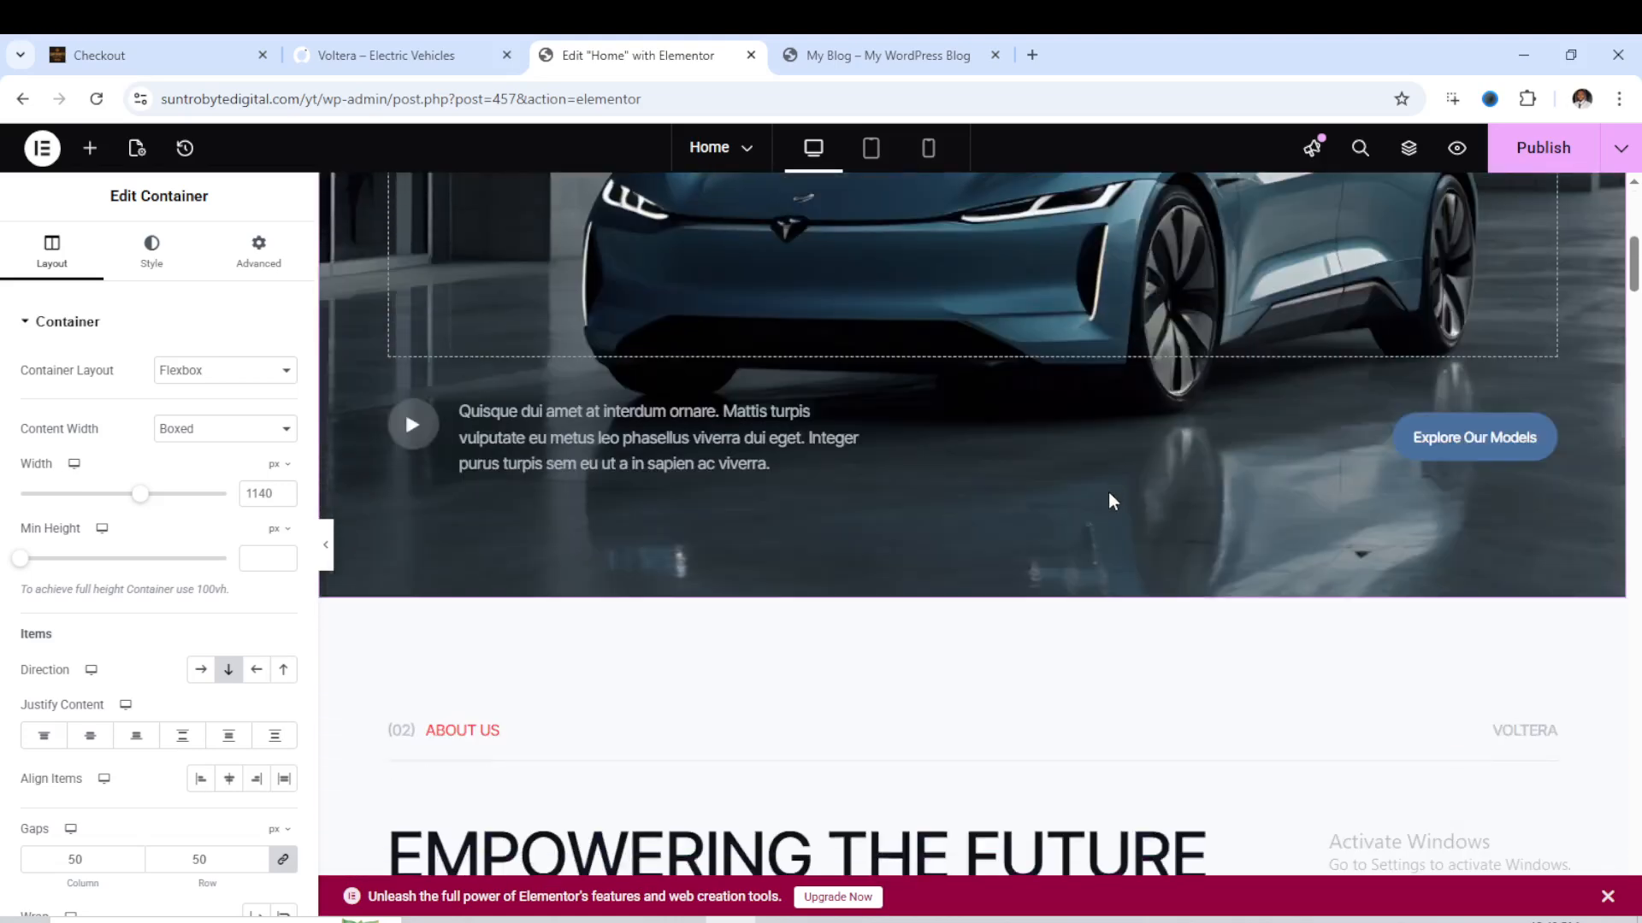
pyautogui.scroll(-7, 1116, 492)
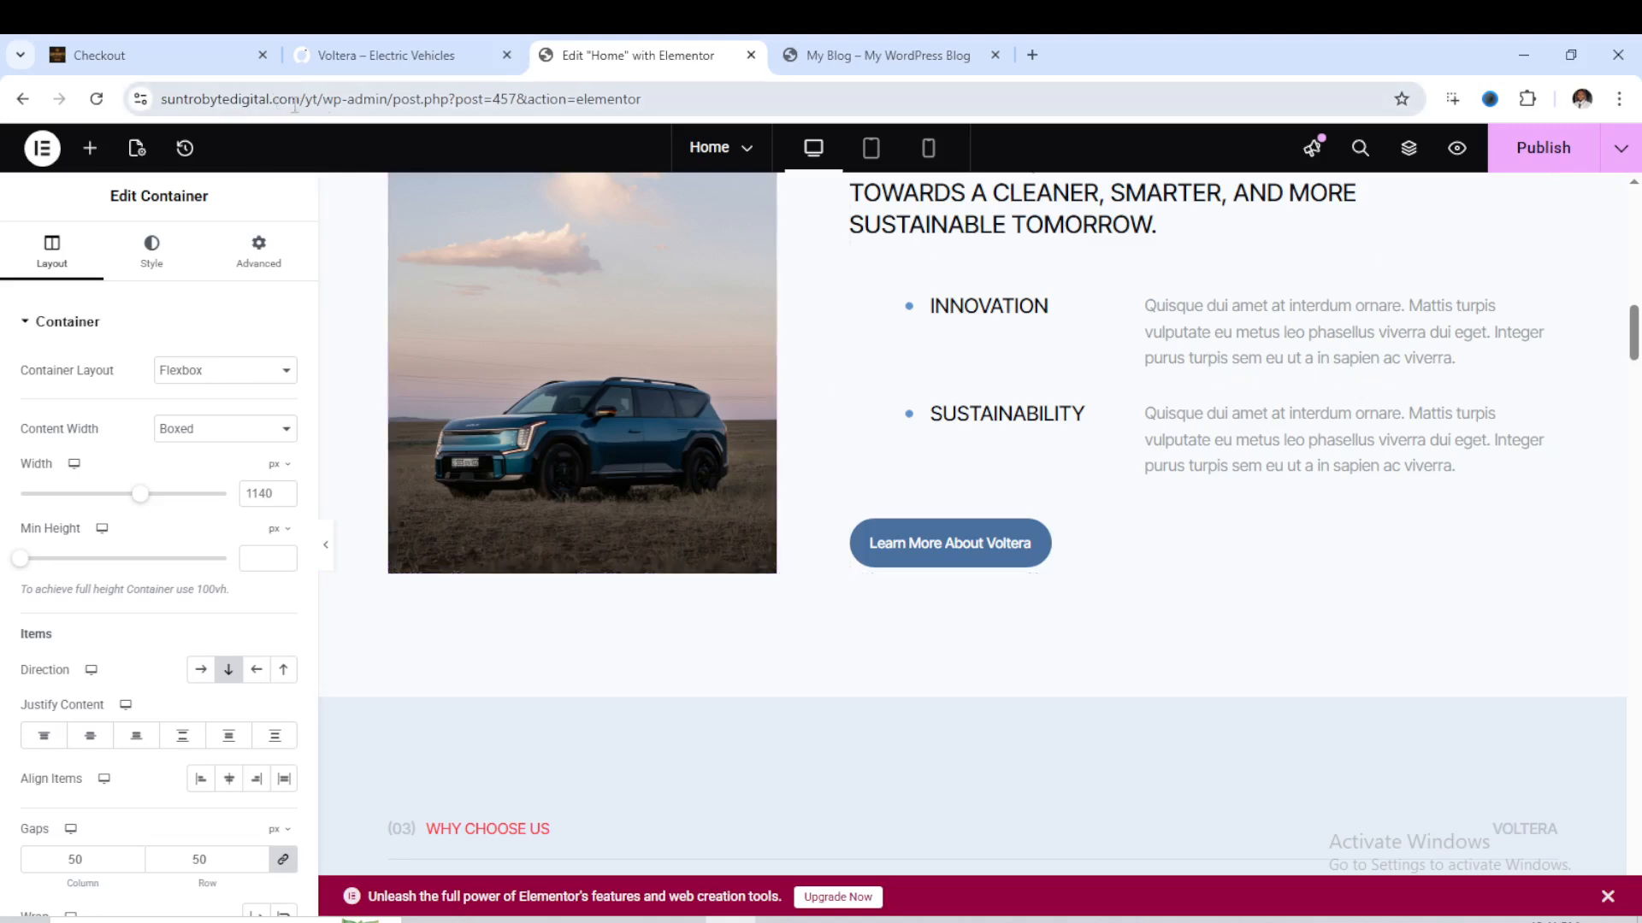
# - Look through the remaining sections of the inserted Home template down to its end, and return to the Charging Solutions section
pyautogui.scroll(-7, 1016, 513)
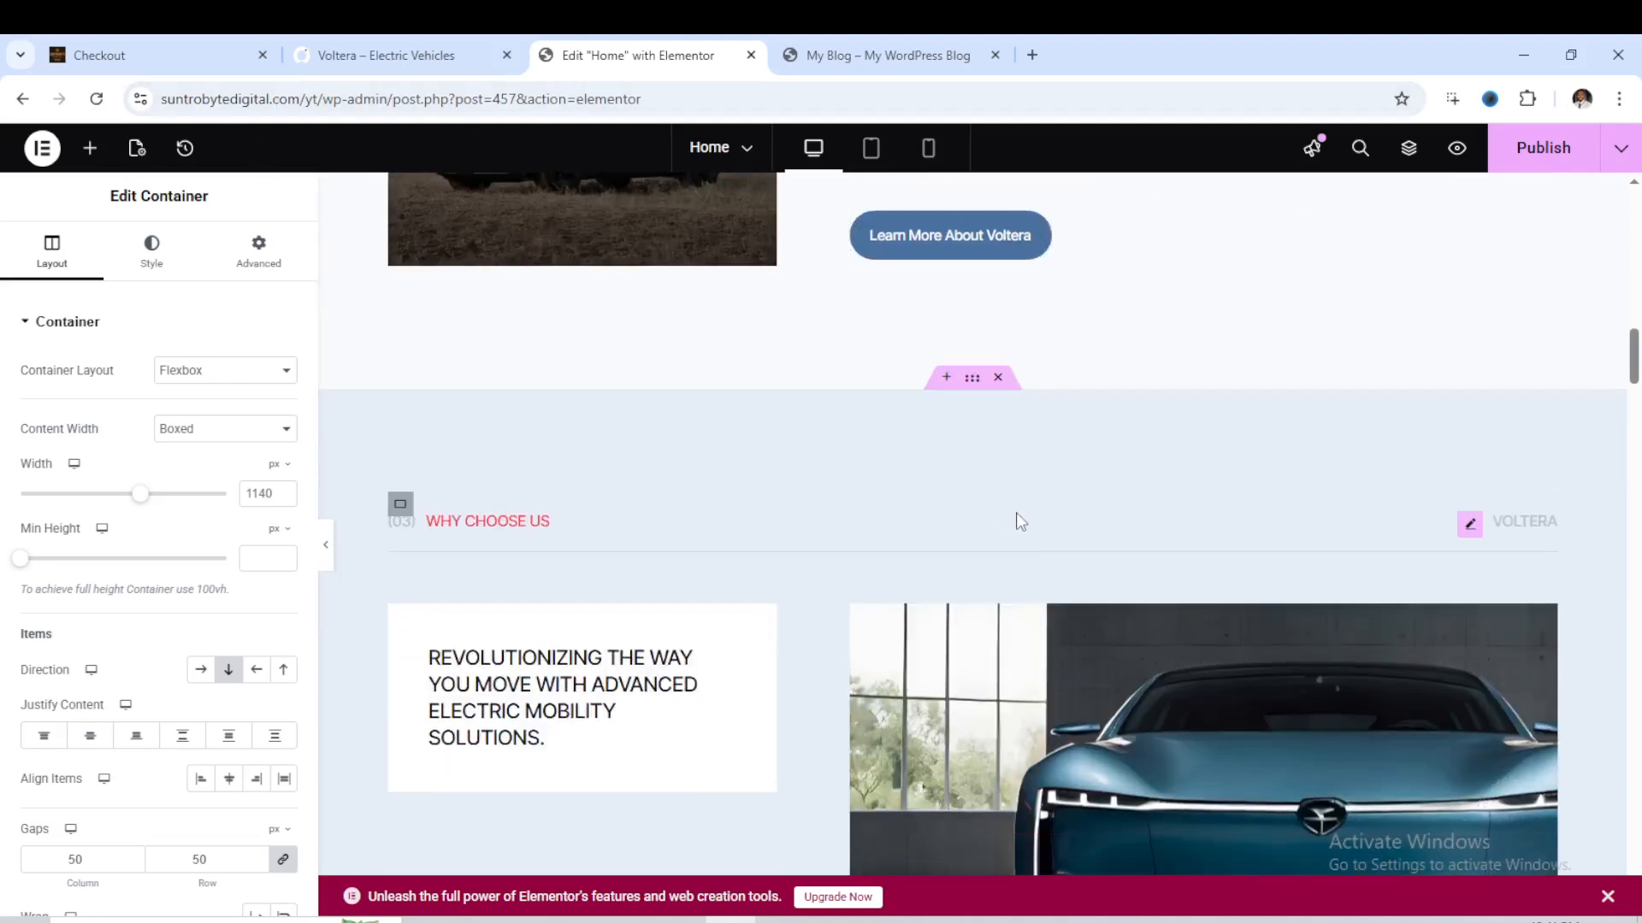
pyautogui.scroll(-6, 1017, 564)
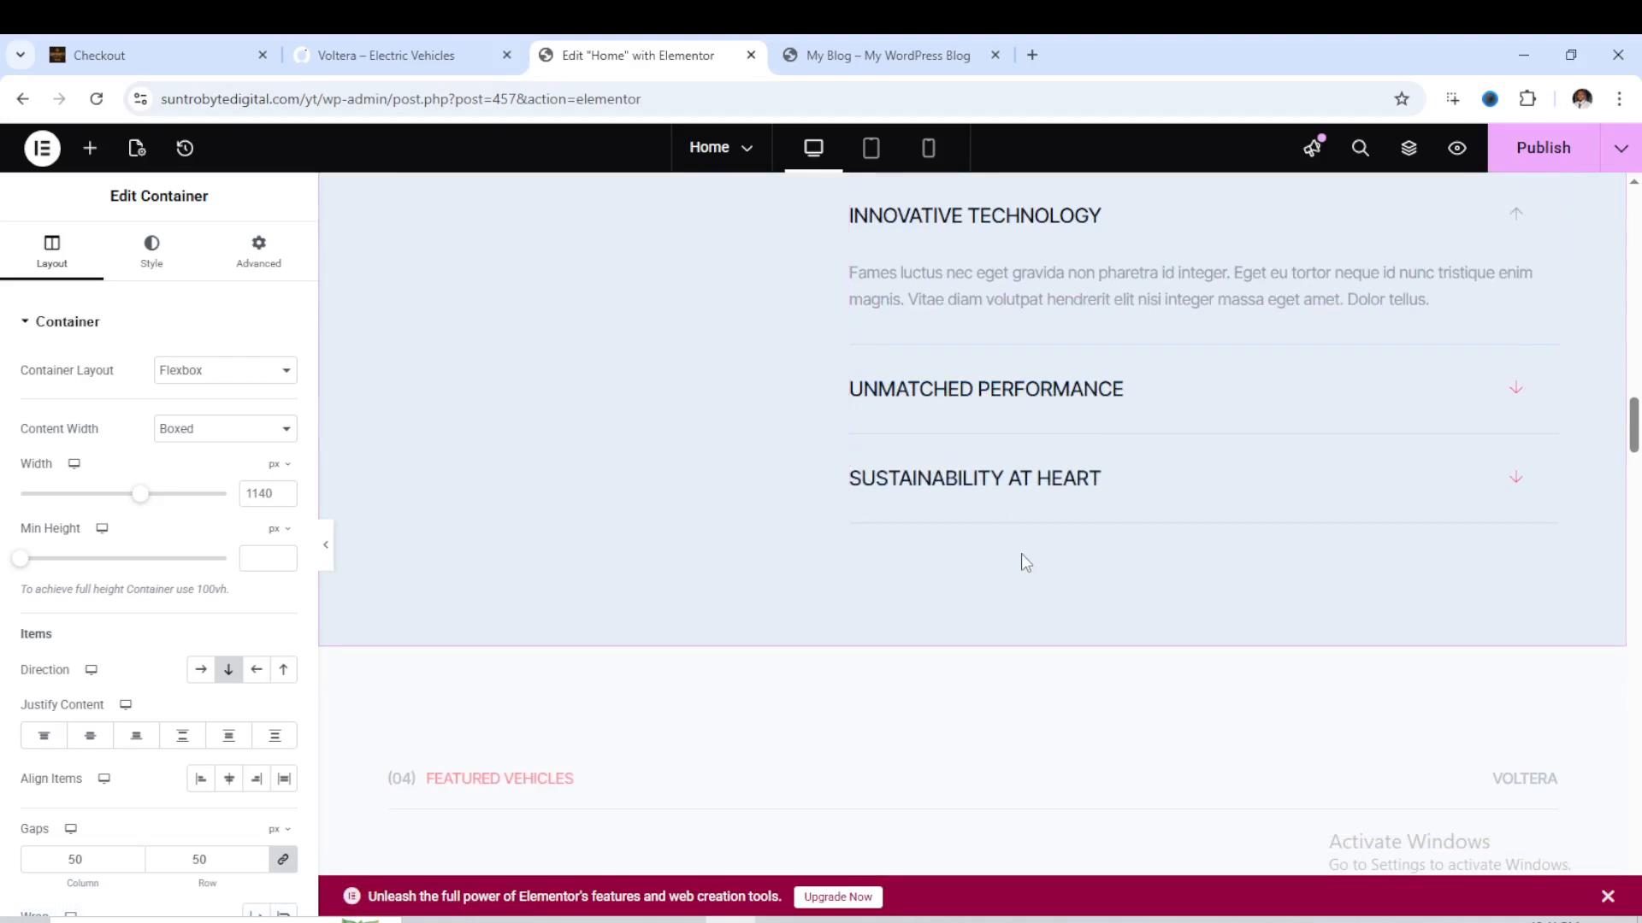
pyautogui.scroll(-15, 1022, 555)
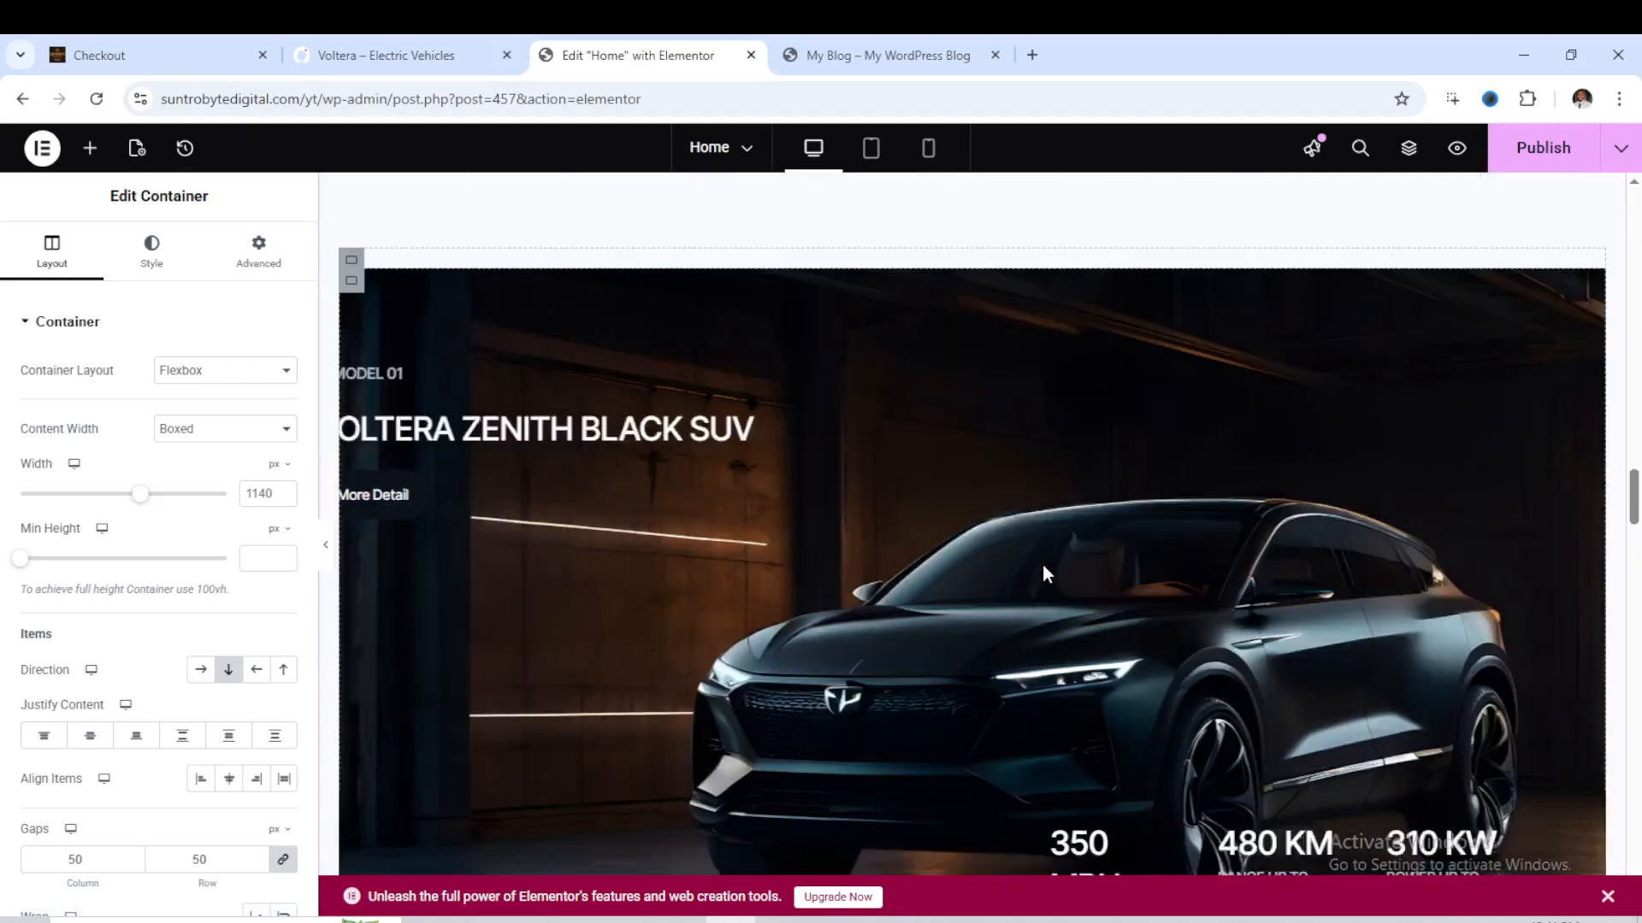
pyautogui.scroll(-12, 1045, 571)
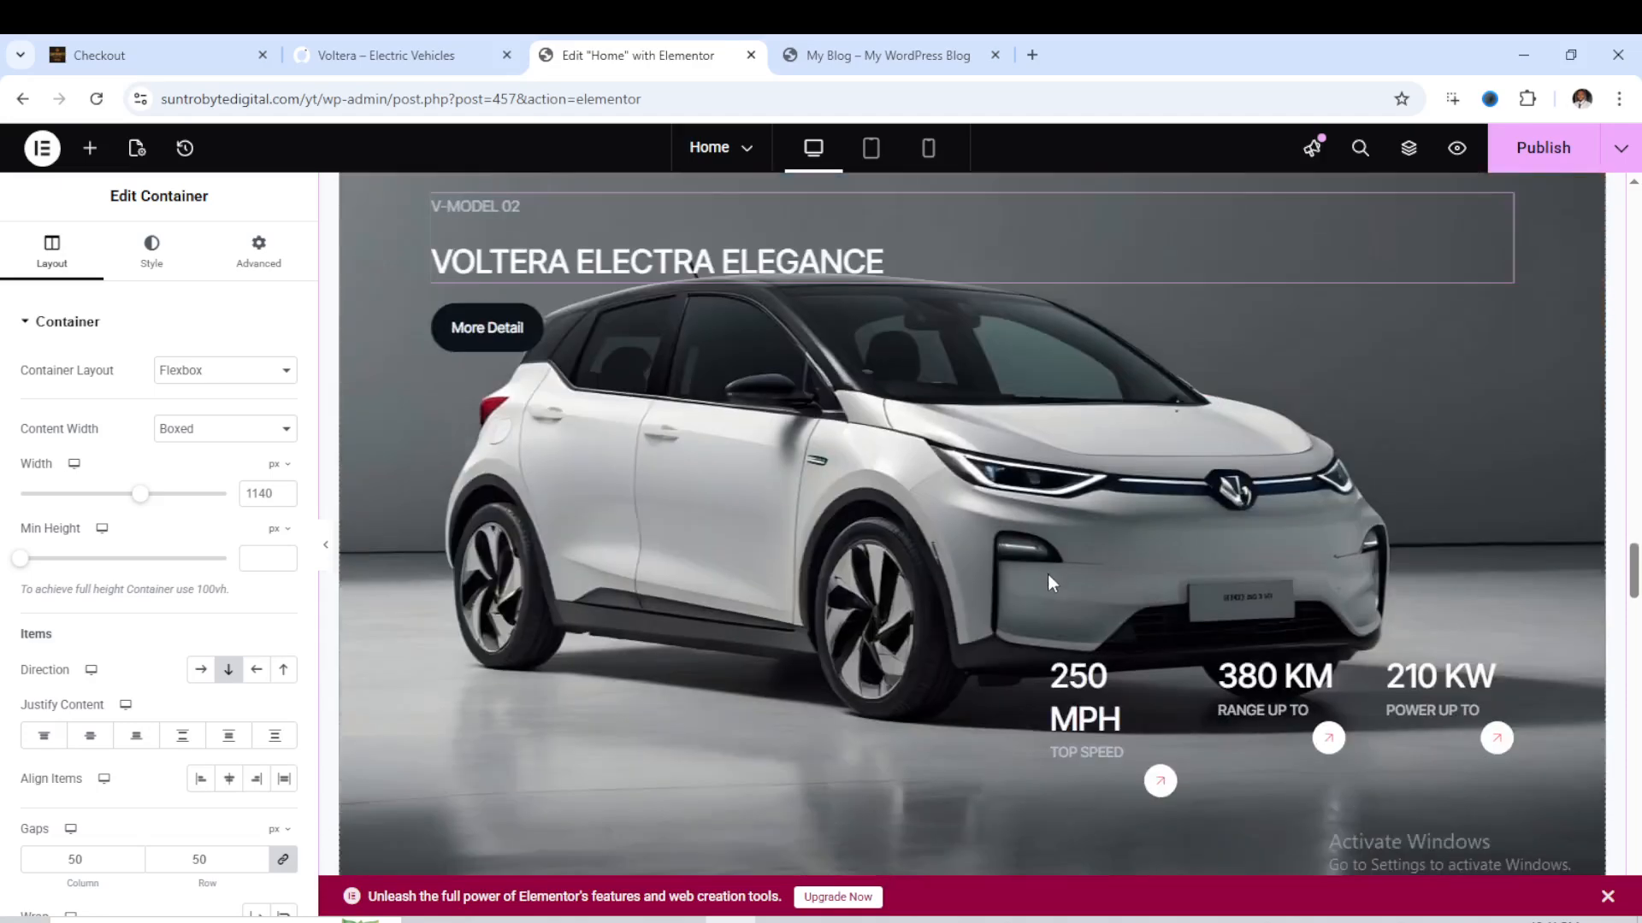
pyautogui.scroll(-15, 1057, 596)
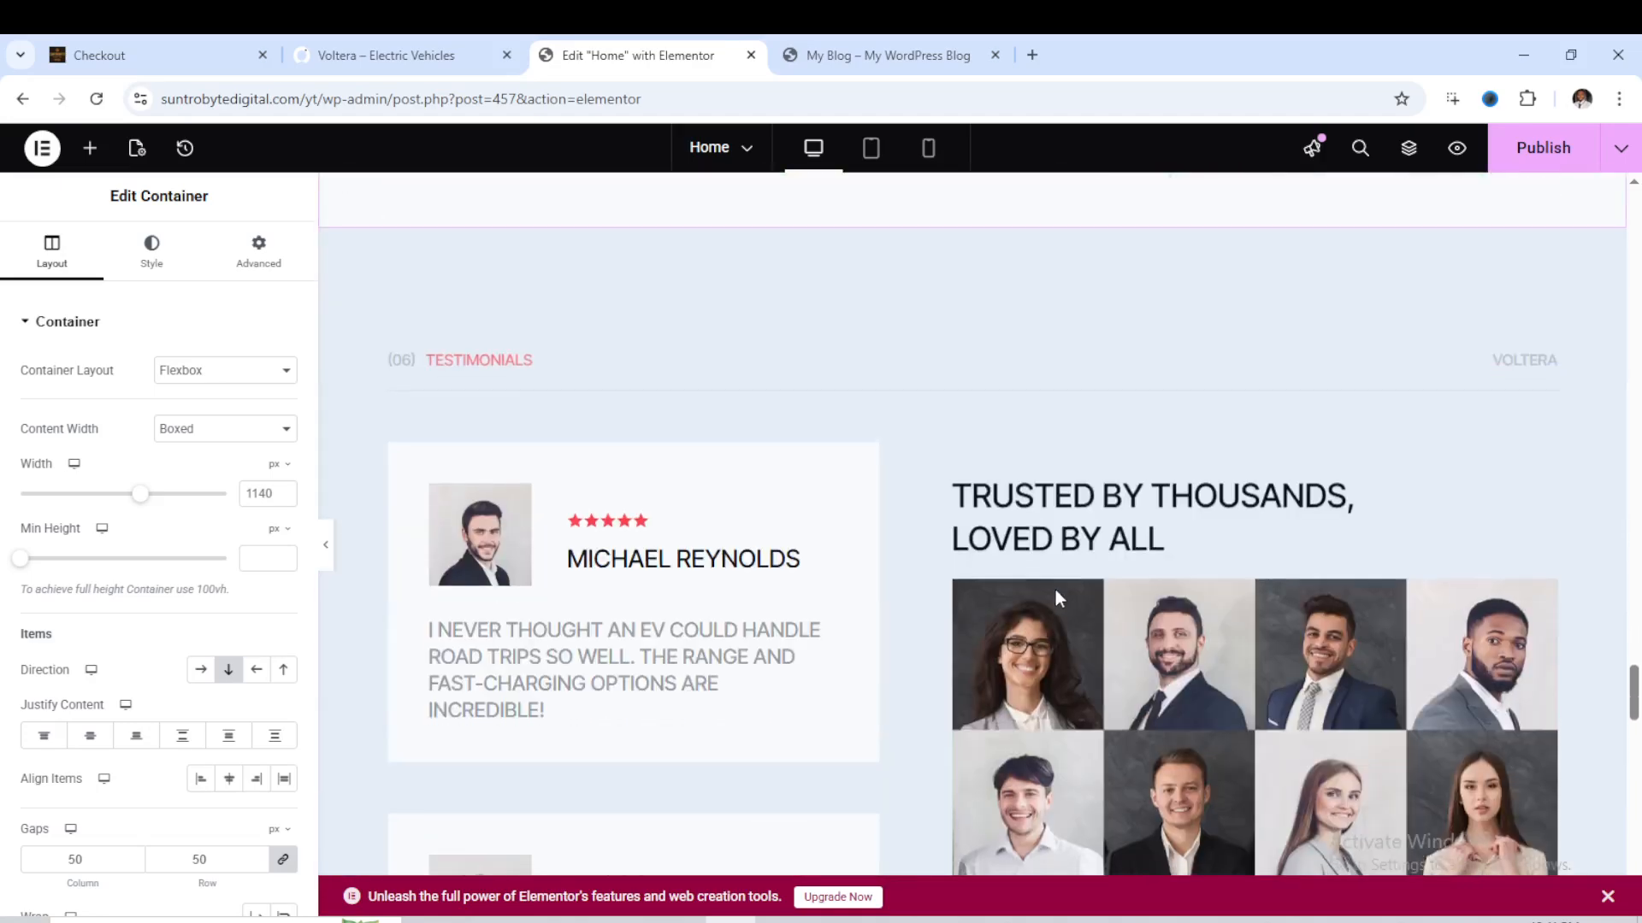
pyautogui.scroll(-15, 1058, 593)
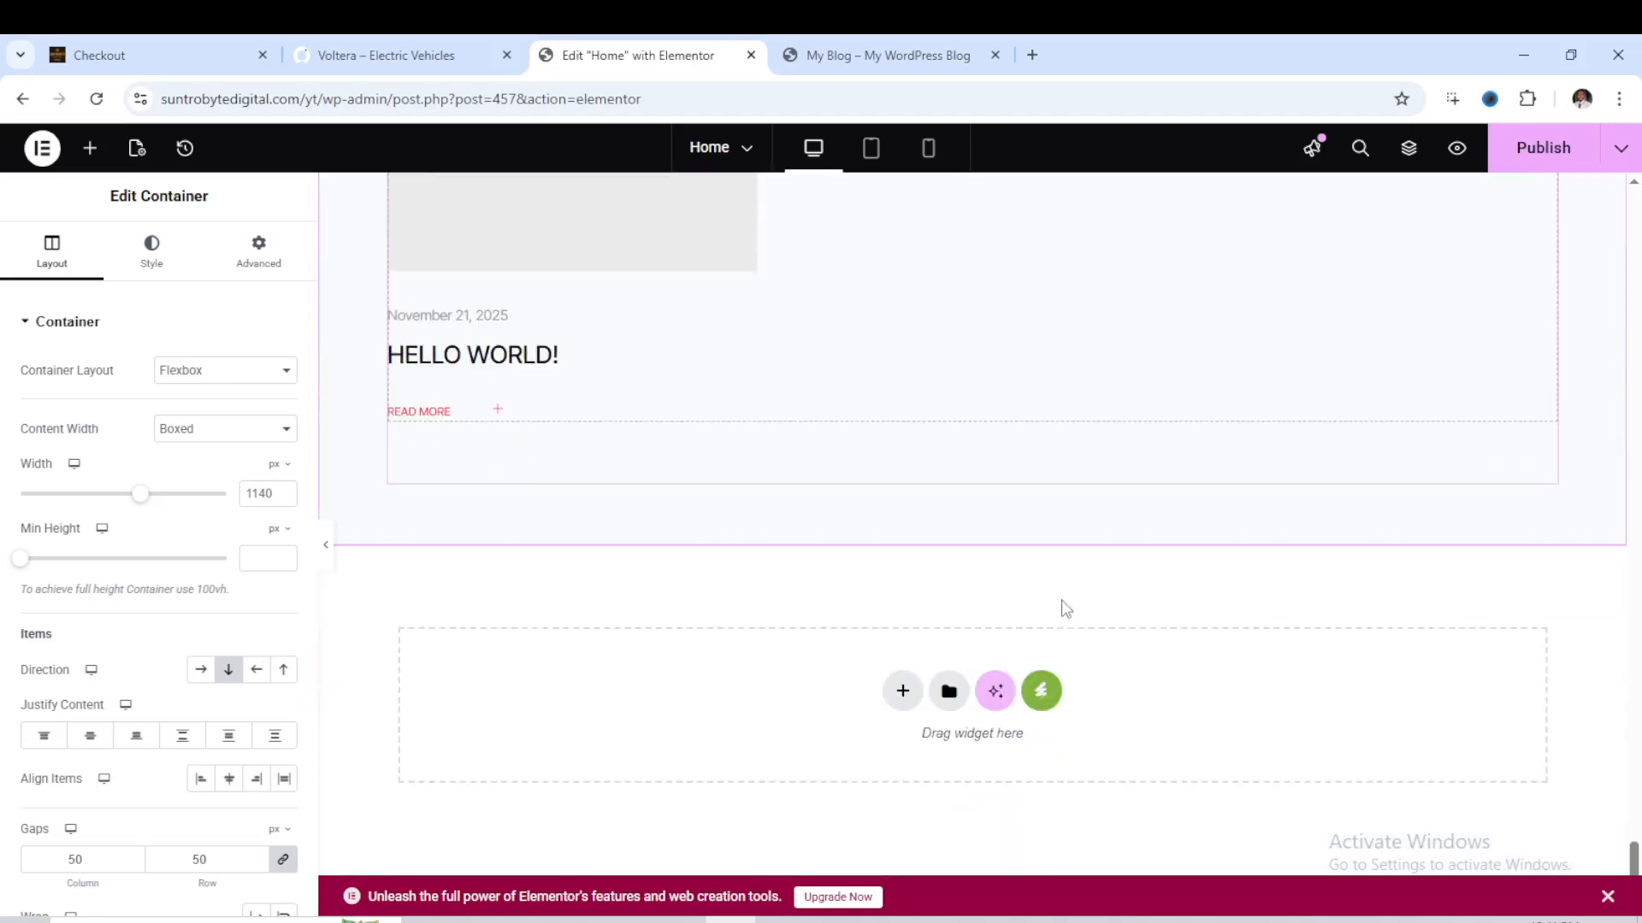
pyautogui.scroll(15, 1065, 607)
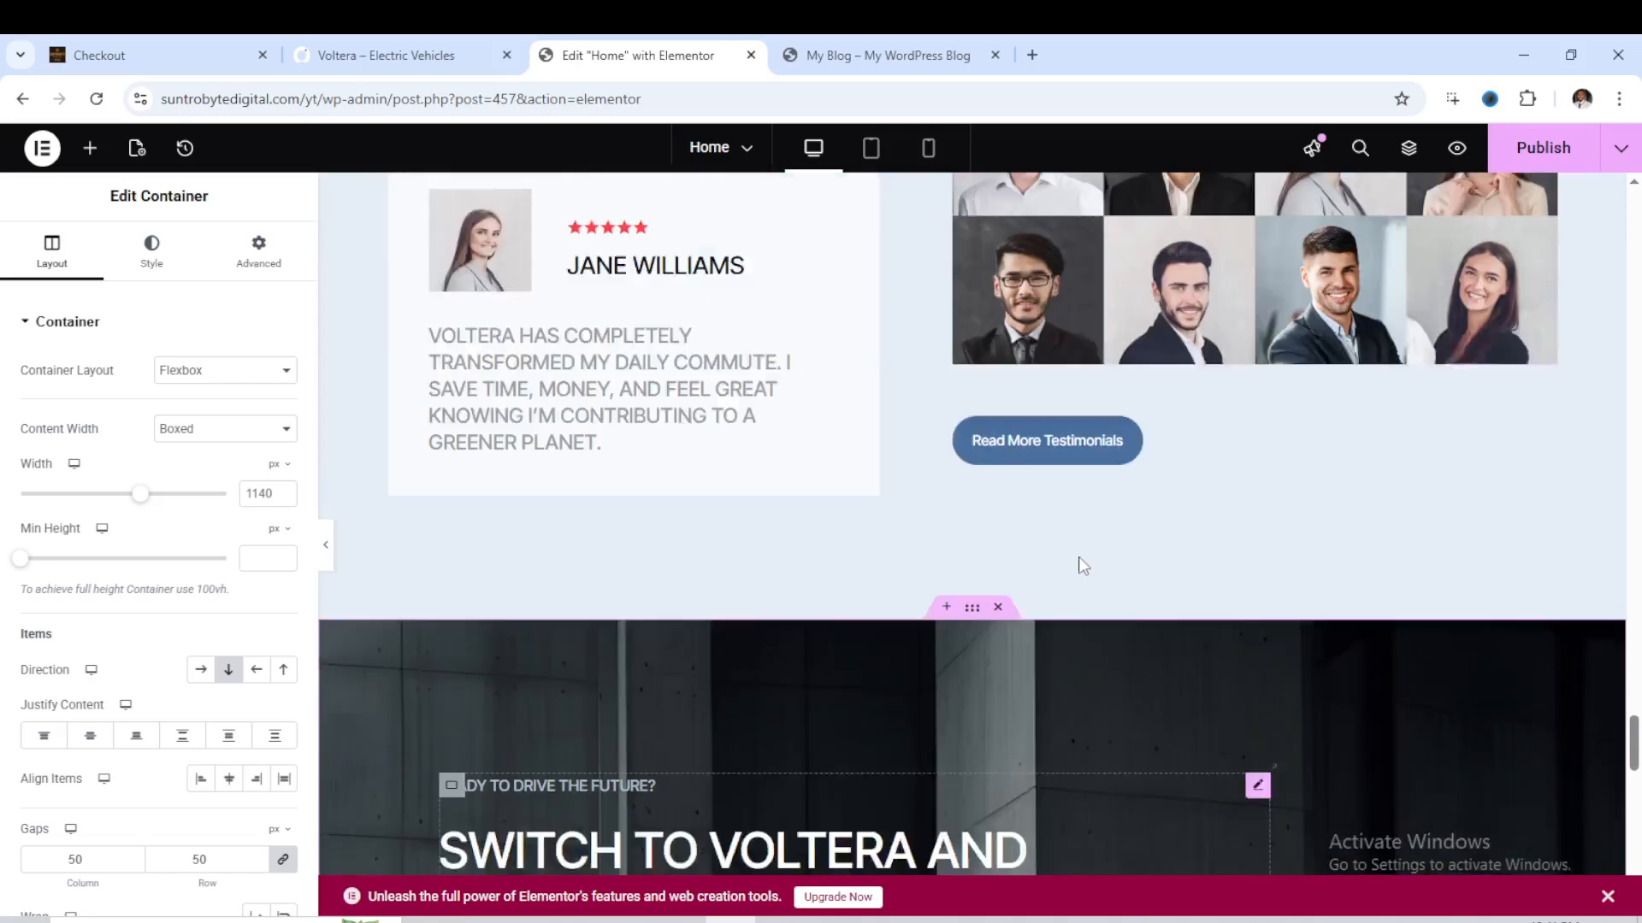
pyautogui.scroll(10, 1103, 539)
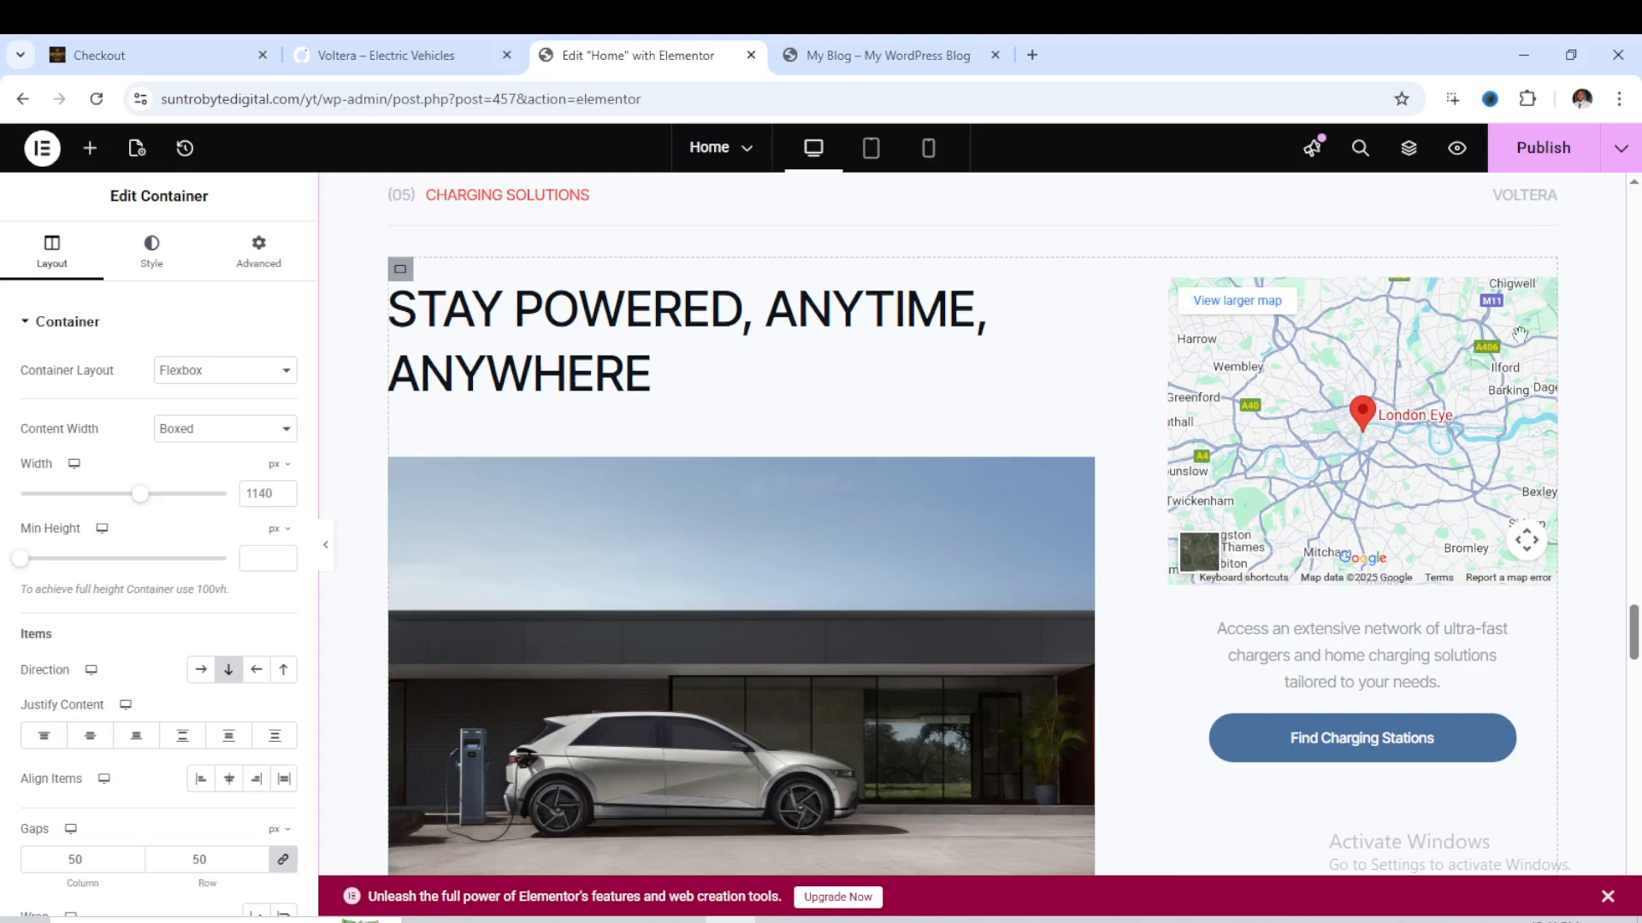
# - Set the Charging Solutions map's location to London Eye, Ohio, United States
pyautogui.click(1547, 295)
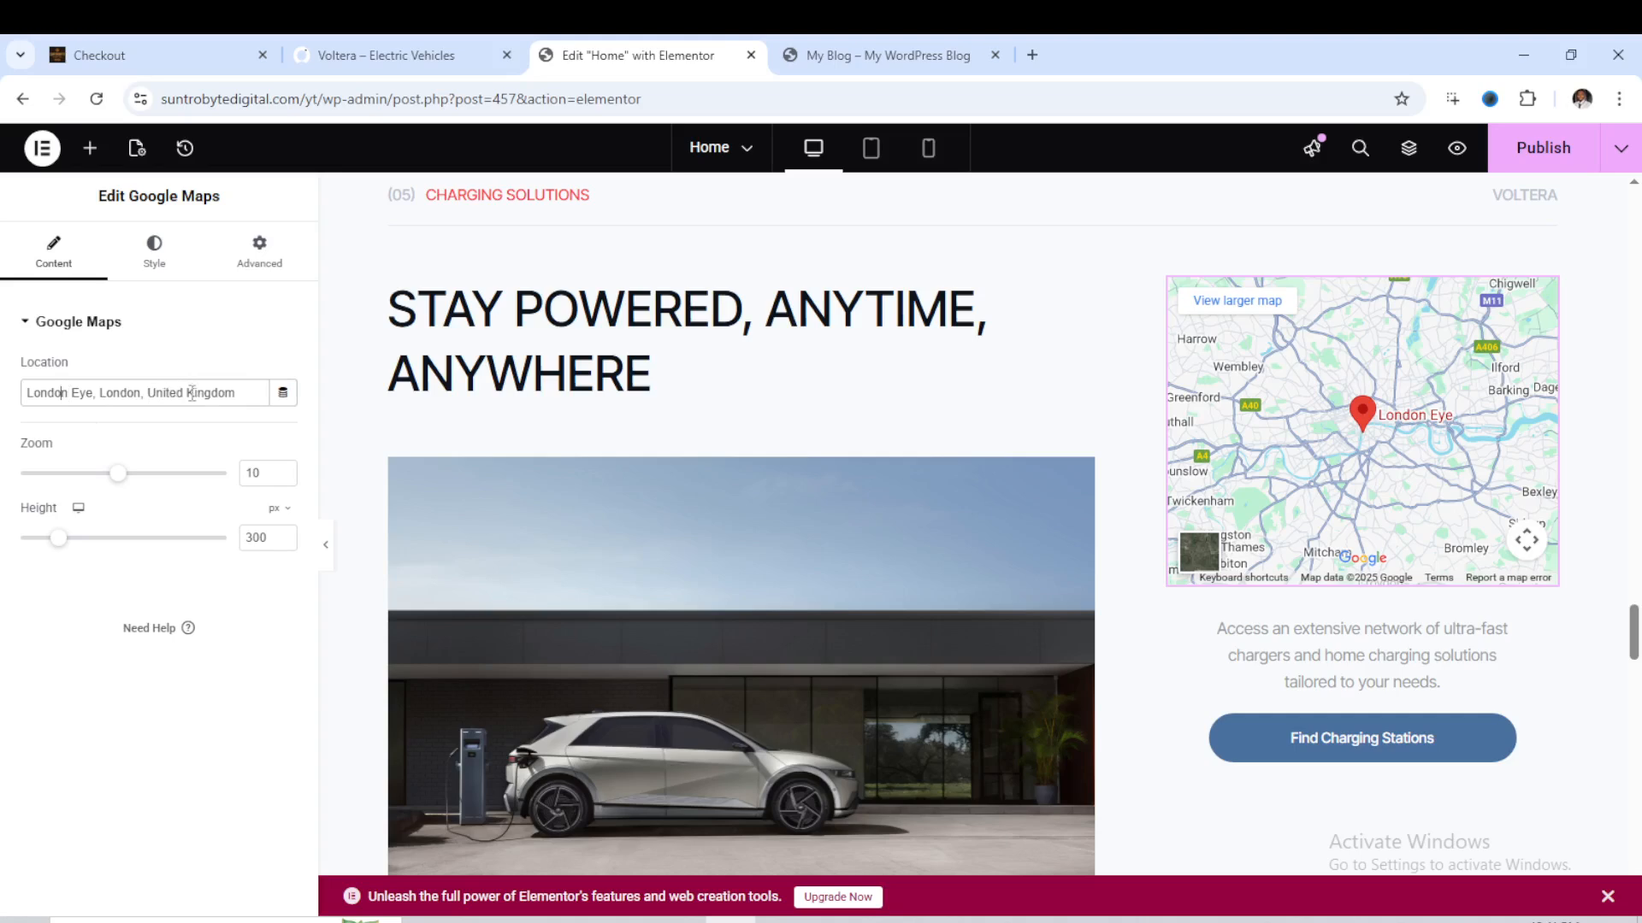
pyautogui.moveTo(186, 392); pyautogui.dragTo(242, 393)
pyautogui.write('States')
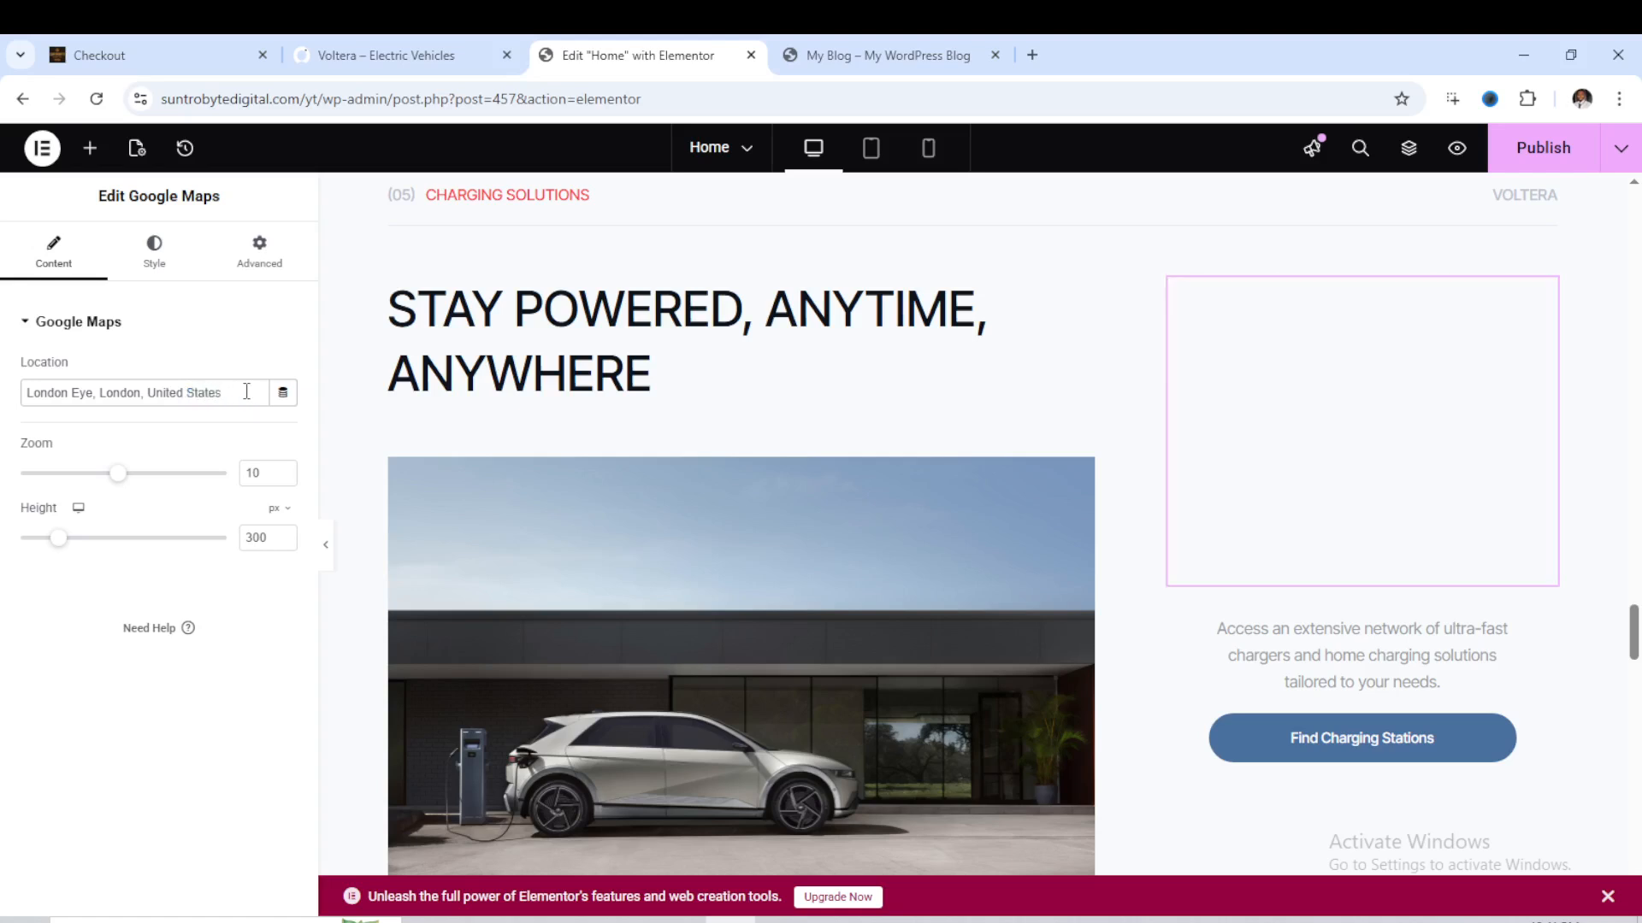
pyautogui.click(137, 400)
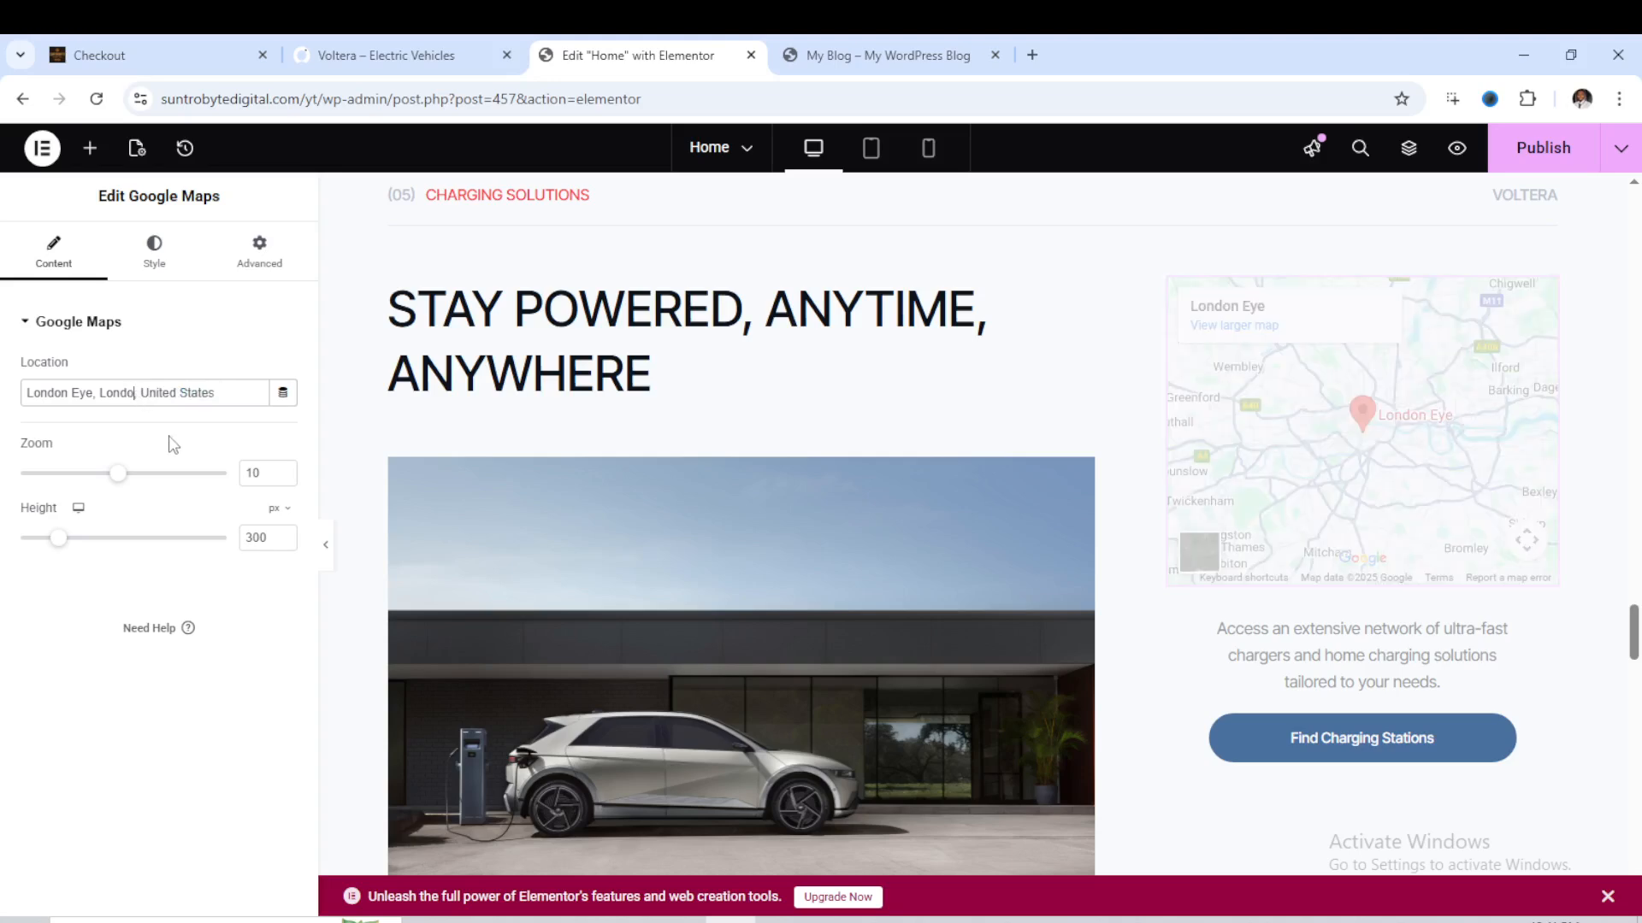
pyautogui.press('BackSpace')
pyautogui.press('BackSpace')
pyautogui.press('BackSpace')
pyautogui.press('BackSpace')
pyautogui.press('BackSpace')
pyautogui.press('BackSpace')
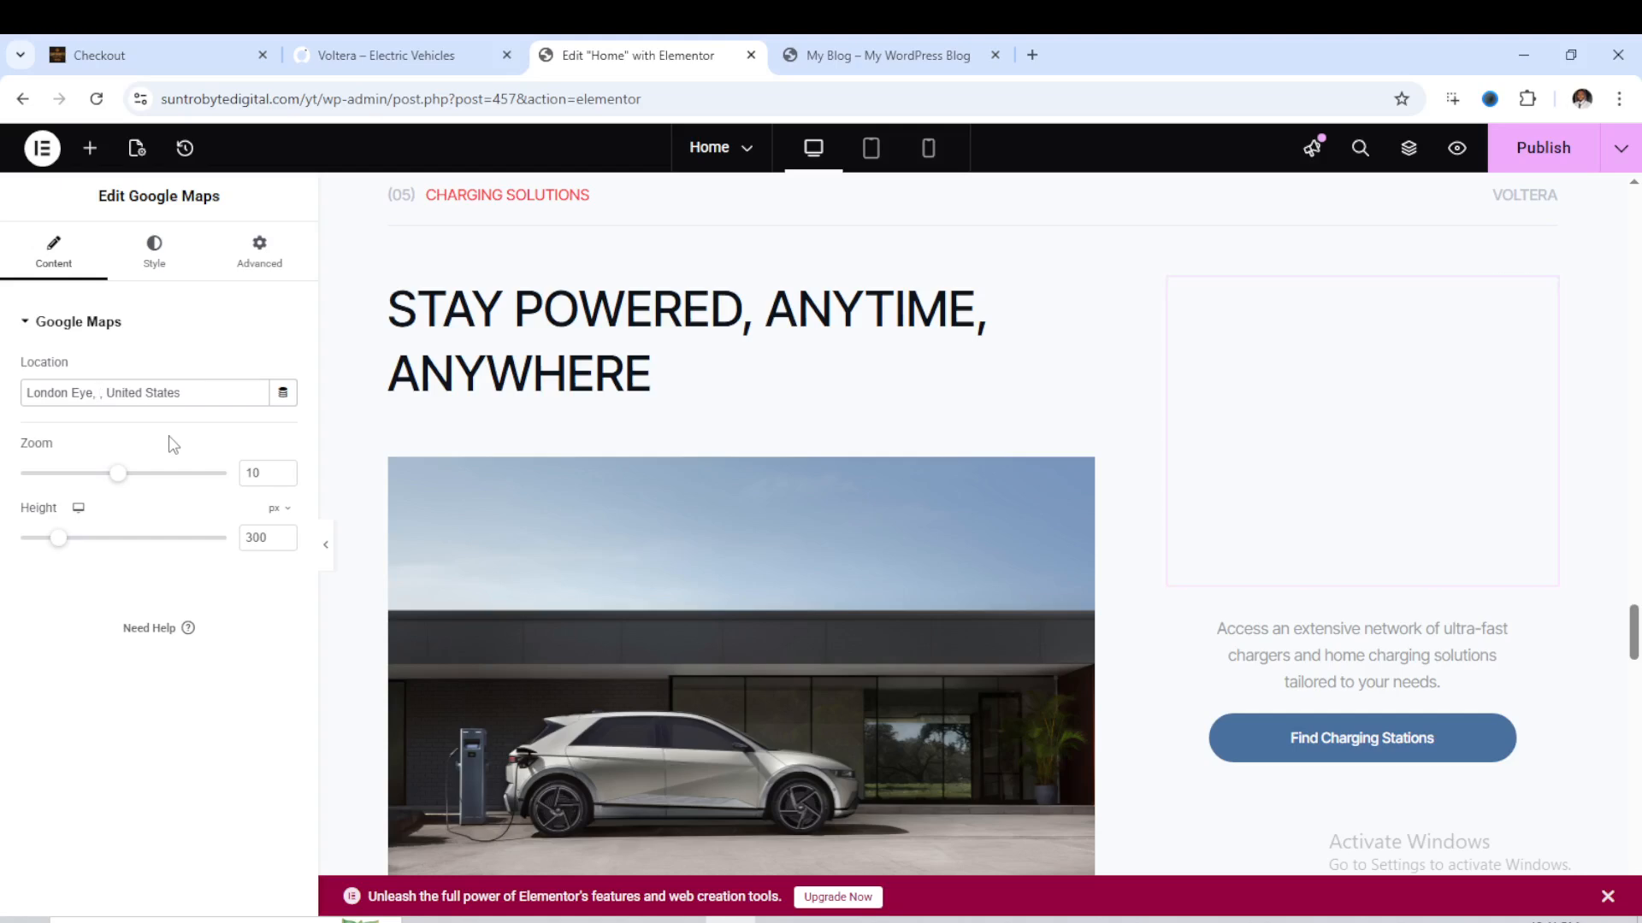
pyautogui.write('O')
pyautogui.write('hio')
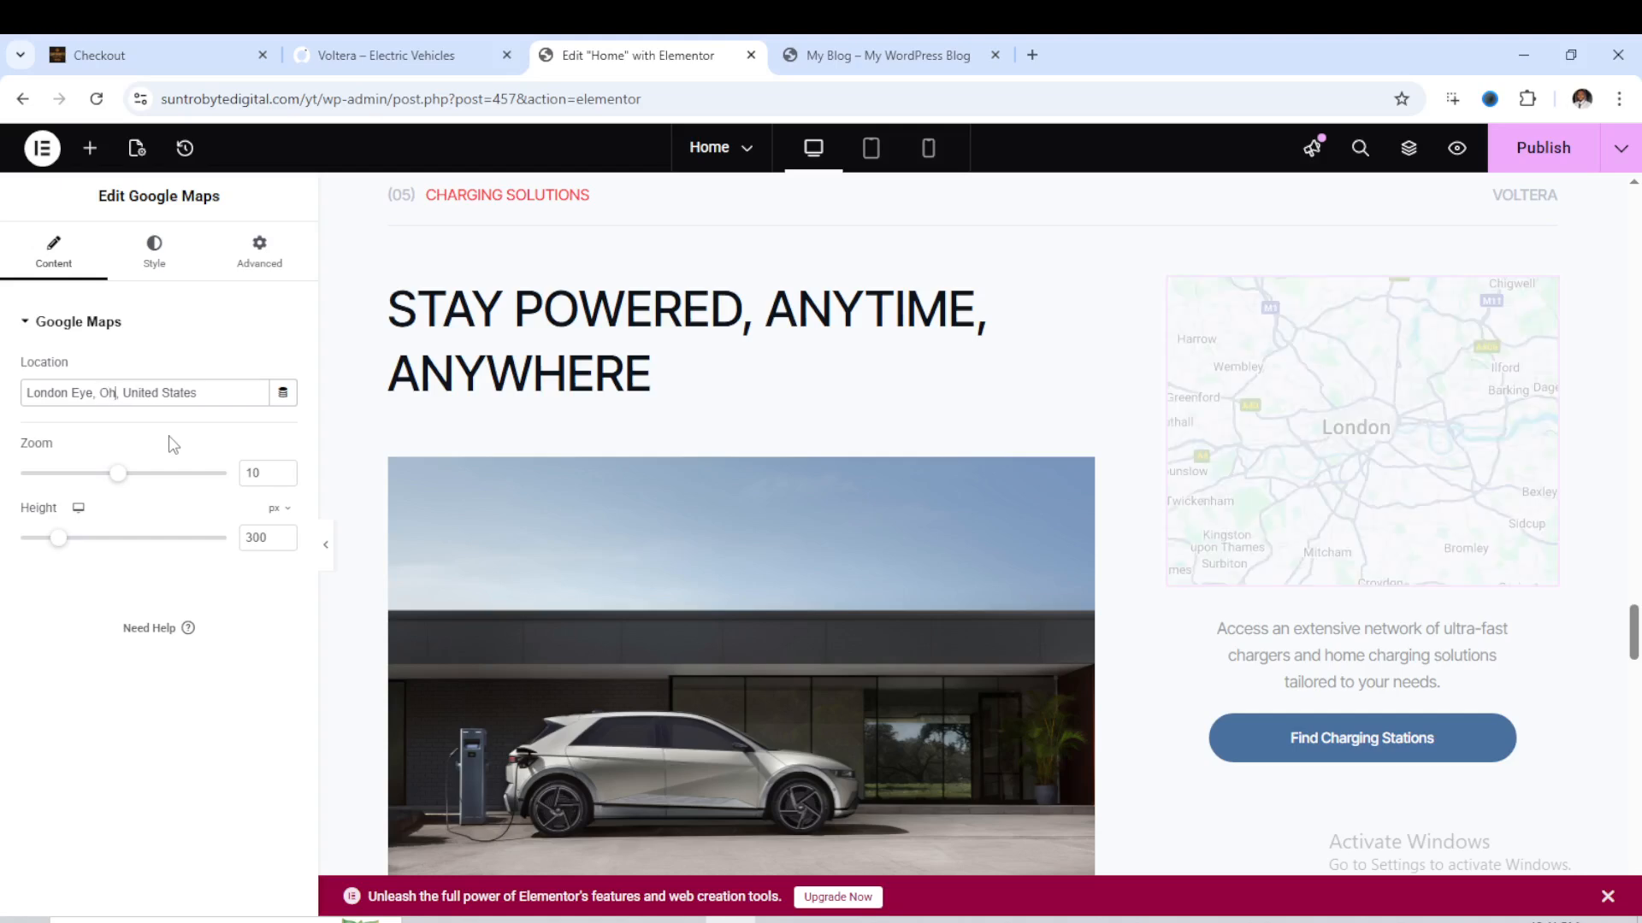
# - Replace London Eye in the map's location so that it reads Ohio, Ohio, United States
pyautogui.click(94, 395)
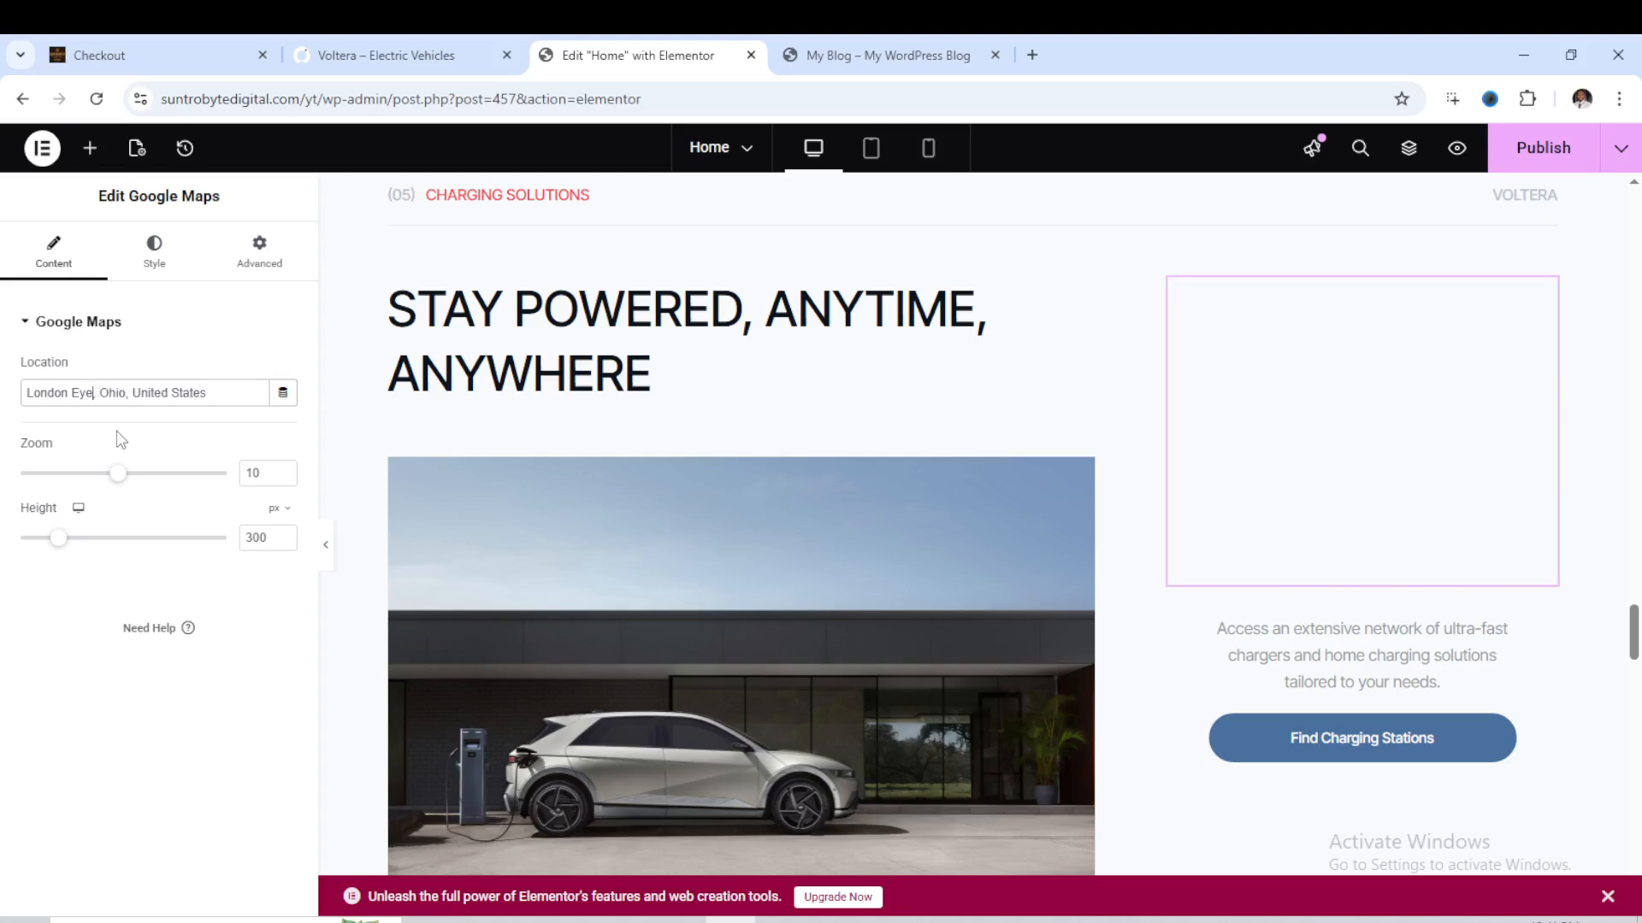
pyautogui.press('BackSpace')
pyautogui.press('BackSpace')
pyautogui.press('BackSpace')
pyautogui.press('BackSpace')
pyautogui.press('BackSpace')
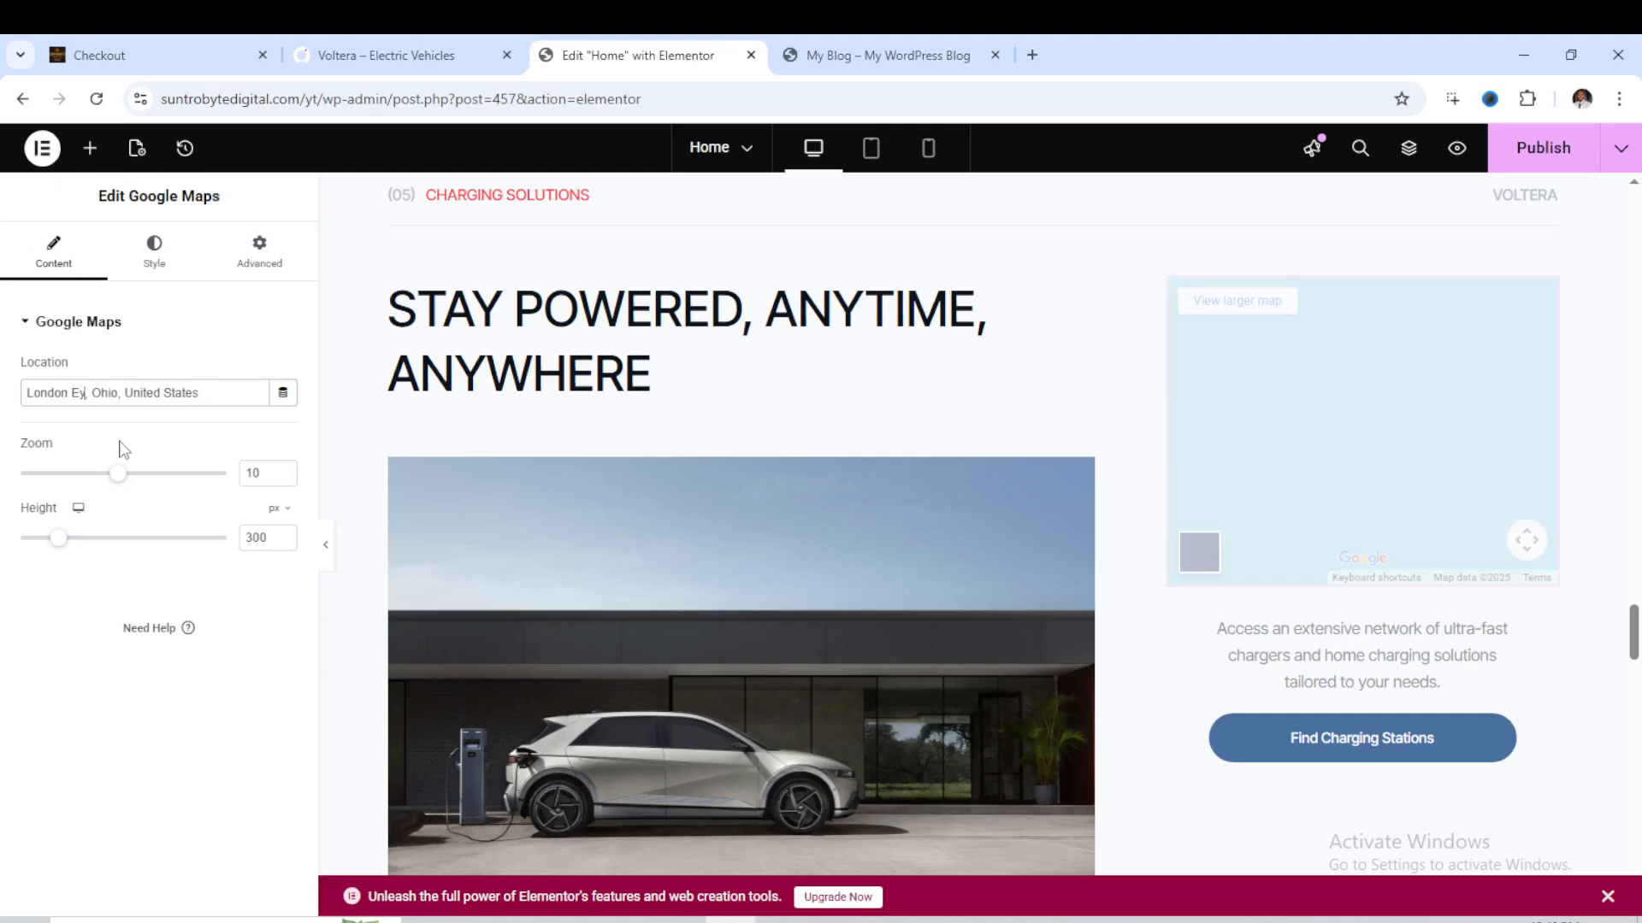
pyautogui.press('BackSpace')
pyautogui.press('BackSpace')
pyautogui.press('BackSpace')
pyautogui.press('BackSpace')
pyautogui.press('BackSpace')
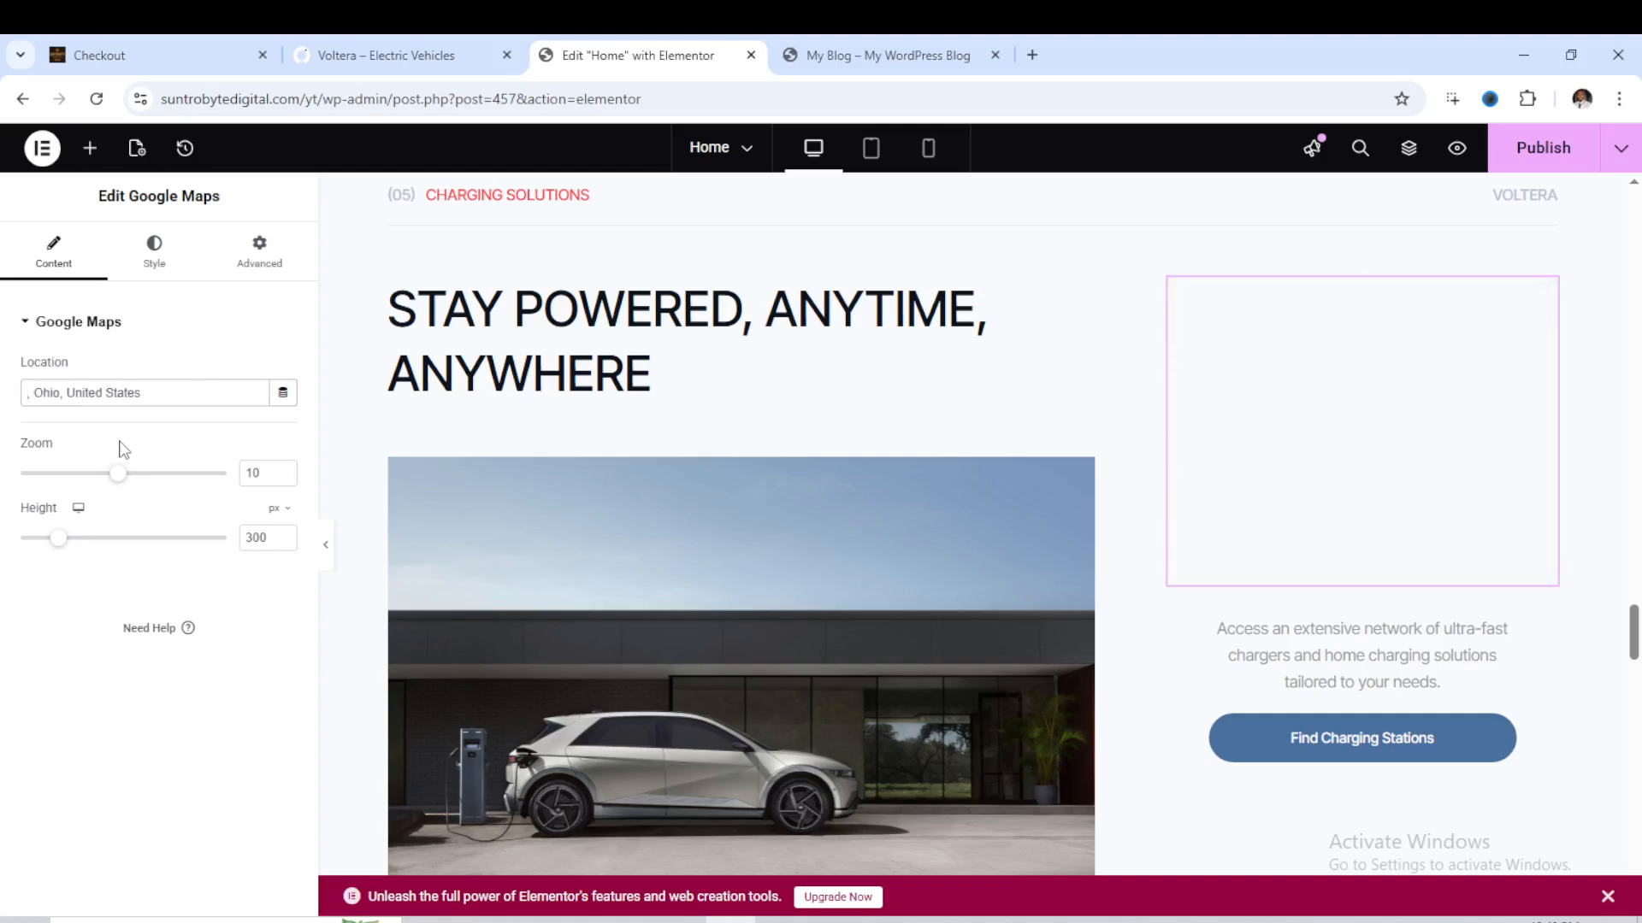
pyautogui.write('Ohio')
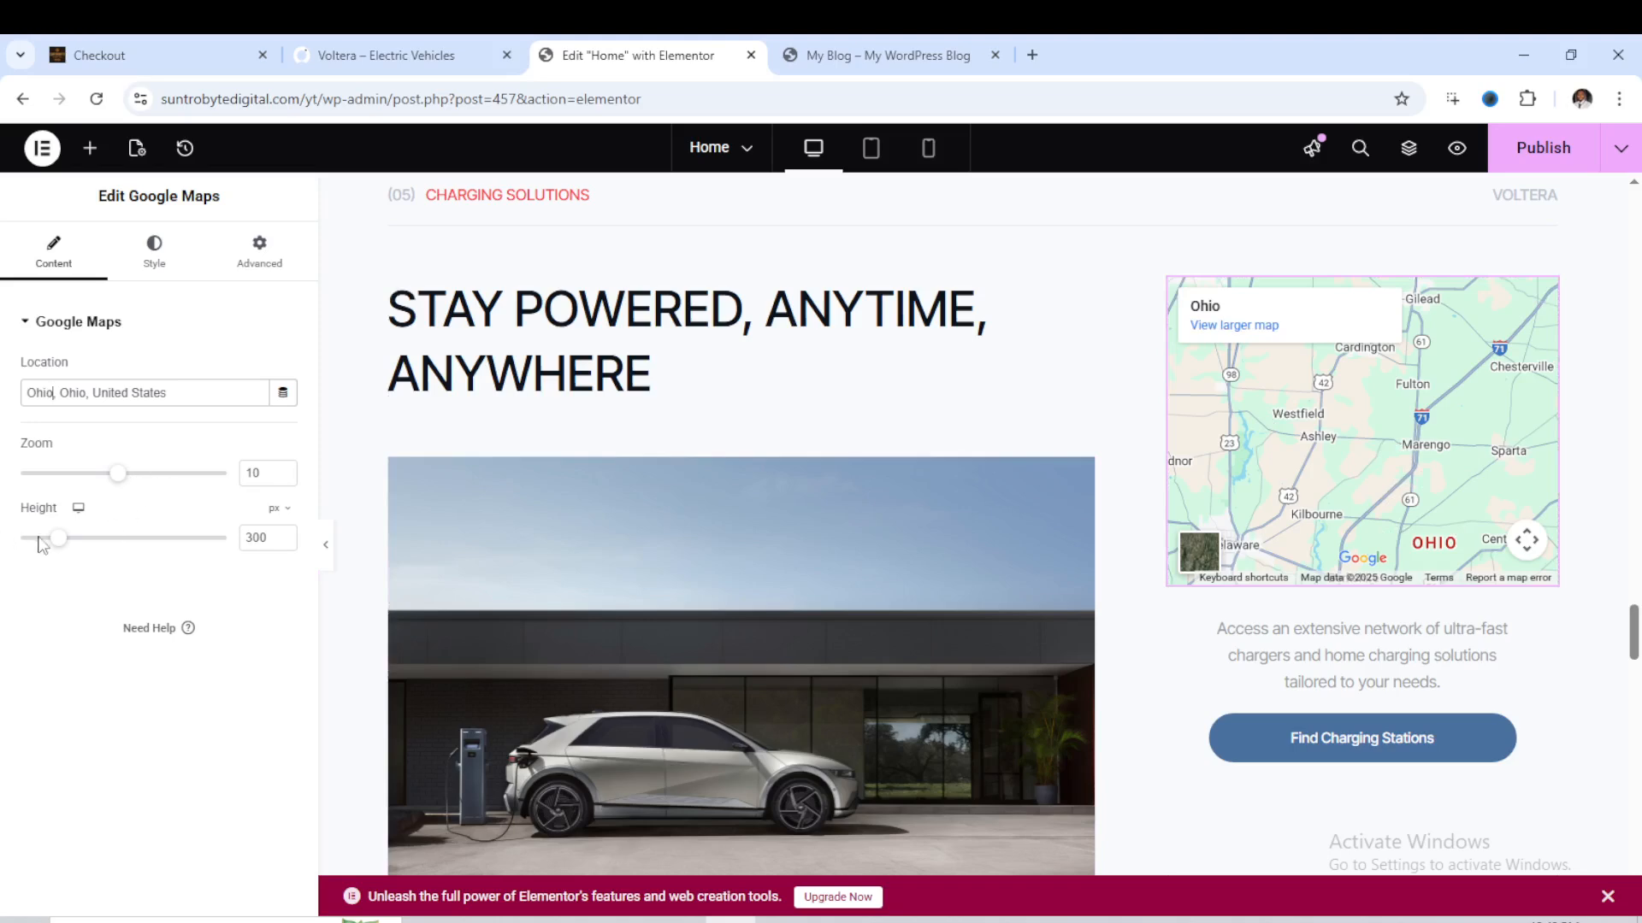
# - Open the background style settings of the hero container at the beginning of the page to view its car image
pyautogui.scroll(15, 967, 342)
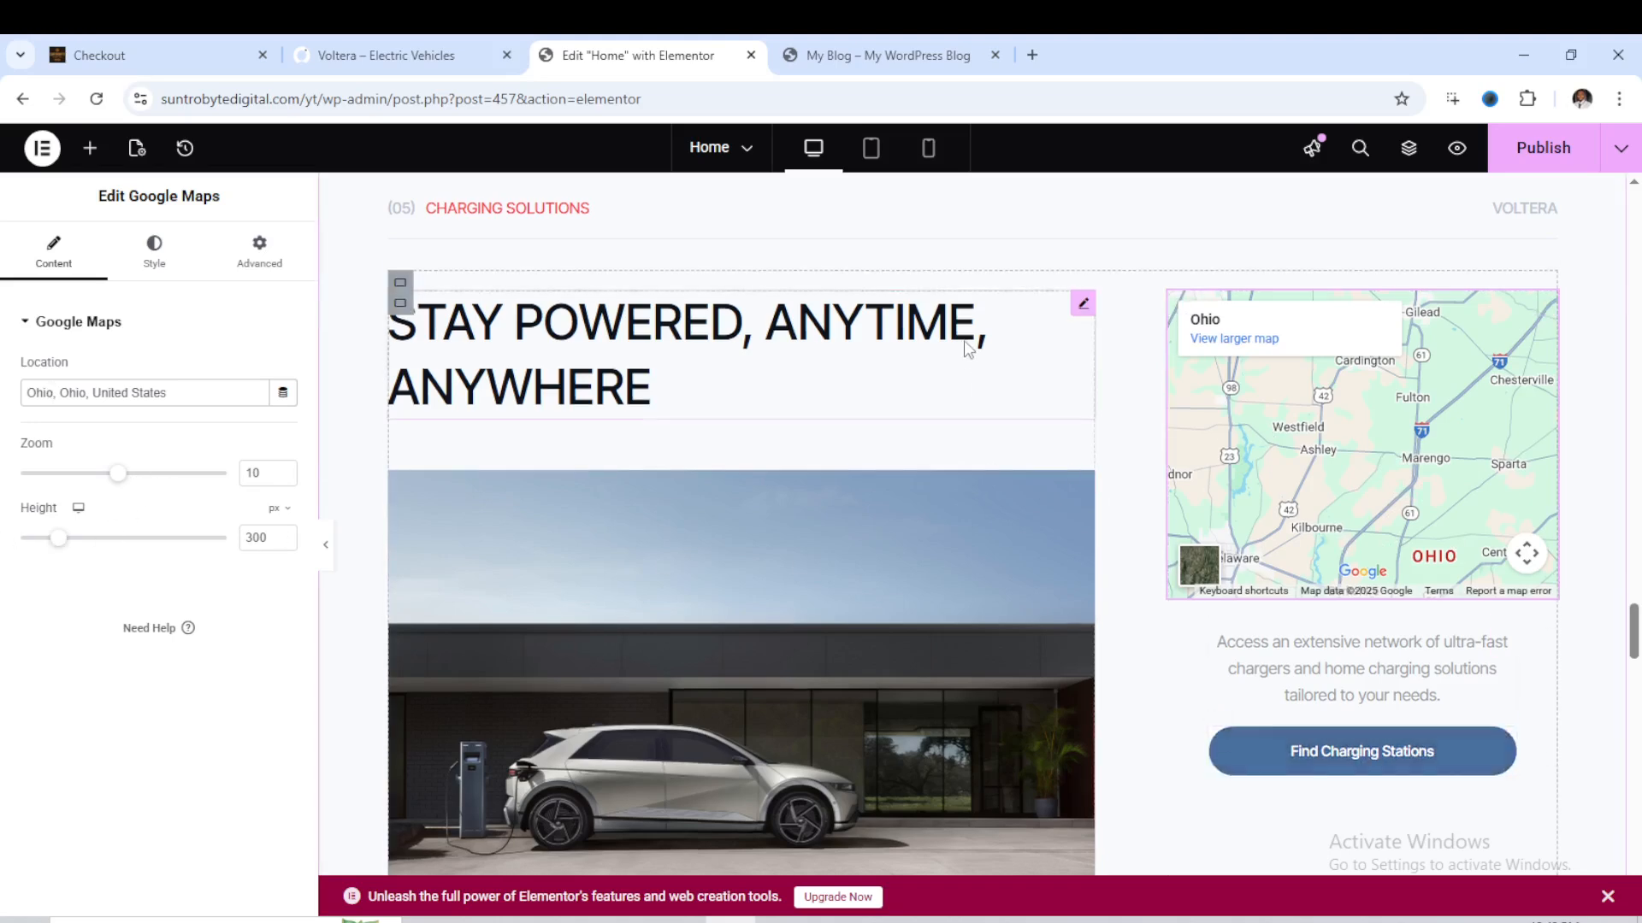
pyautogui.scroll(10, 1002, 287)
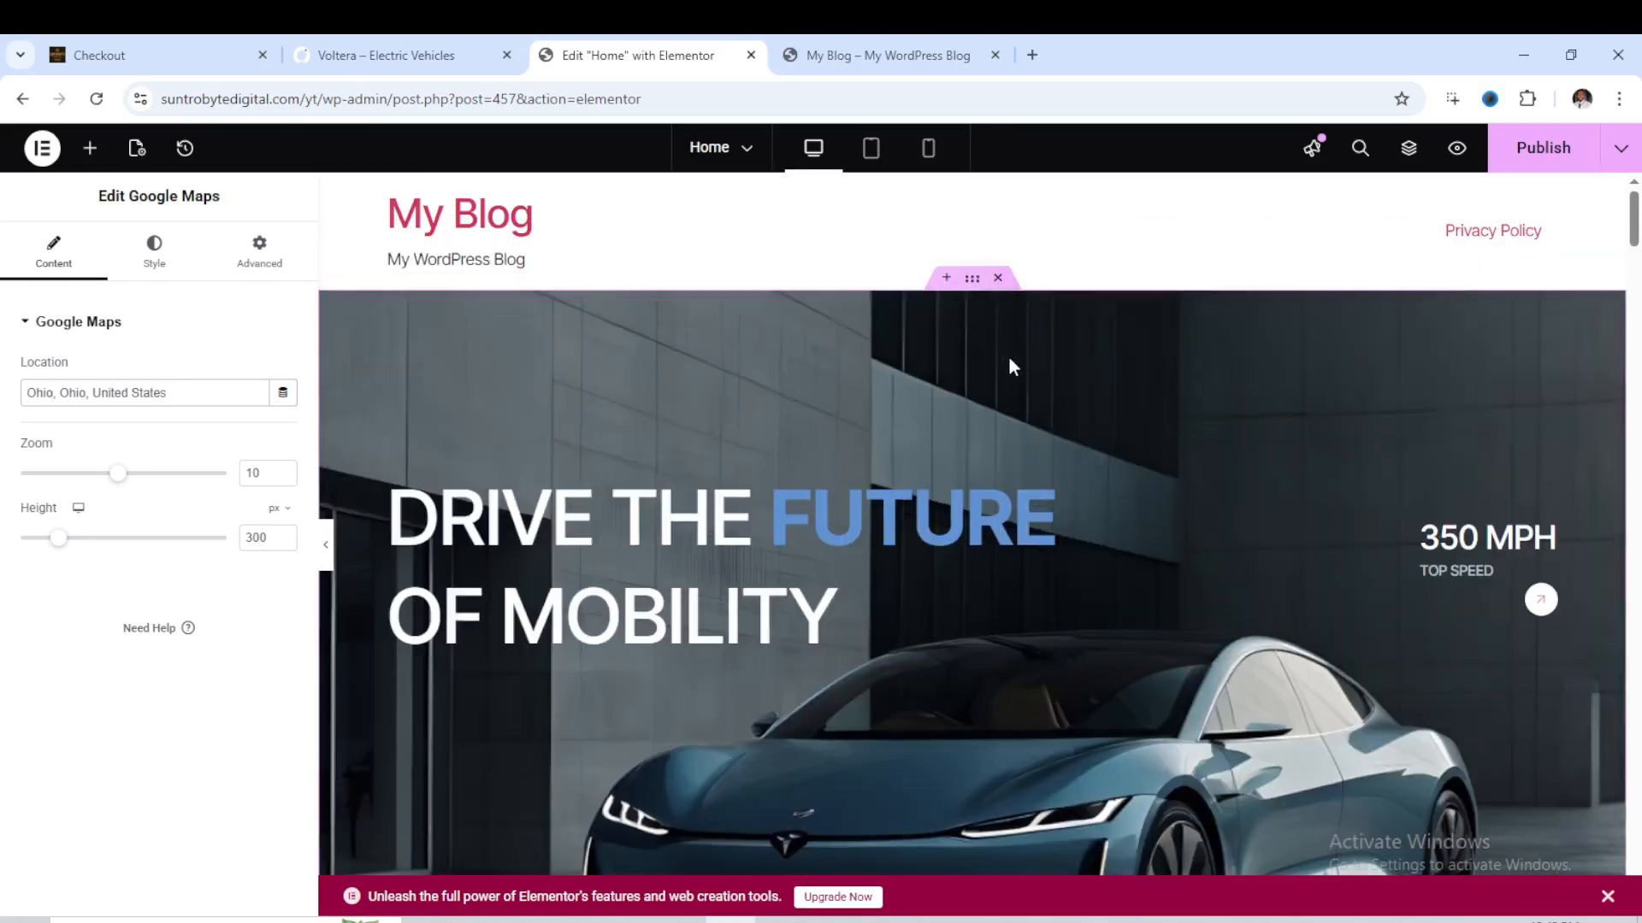
pyautogui.scroll(-2, 1173, 564)
pyautogui.scroll(2, 1019, 418)
pyautogui.click(975, 285)
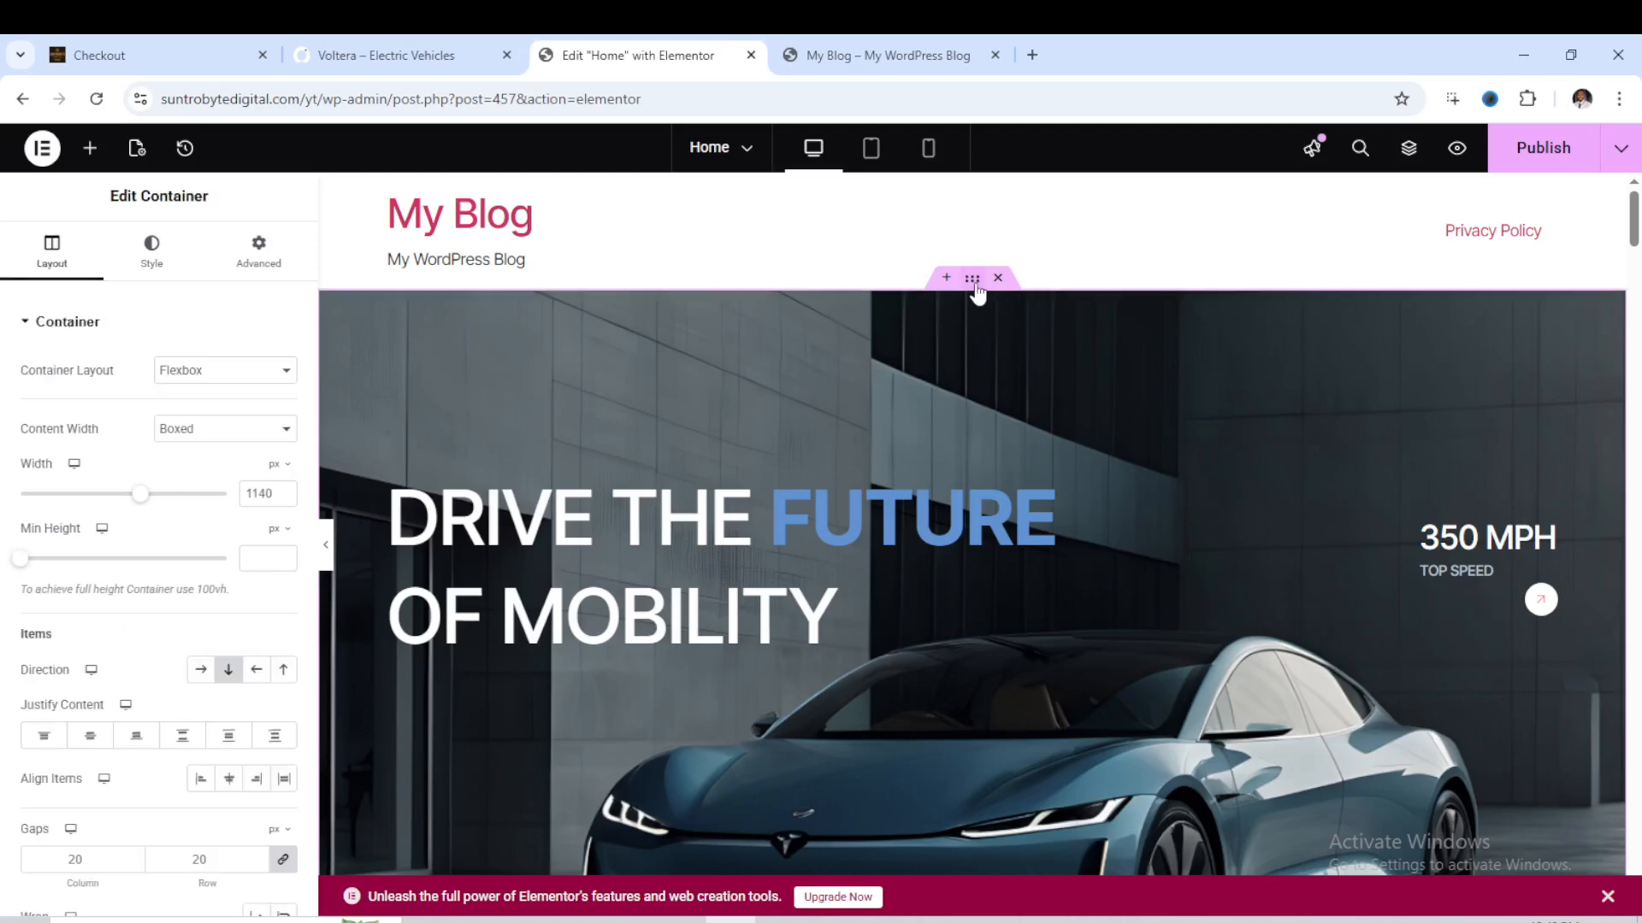
pyautogui.click(168, 275)
pyautogui.moveTo(161, 610)
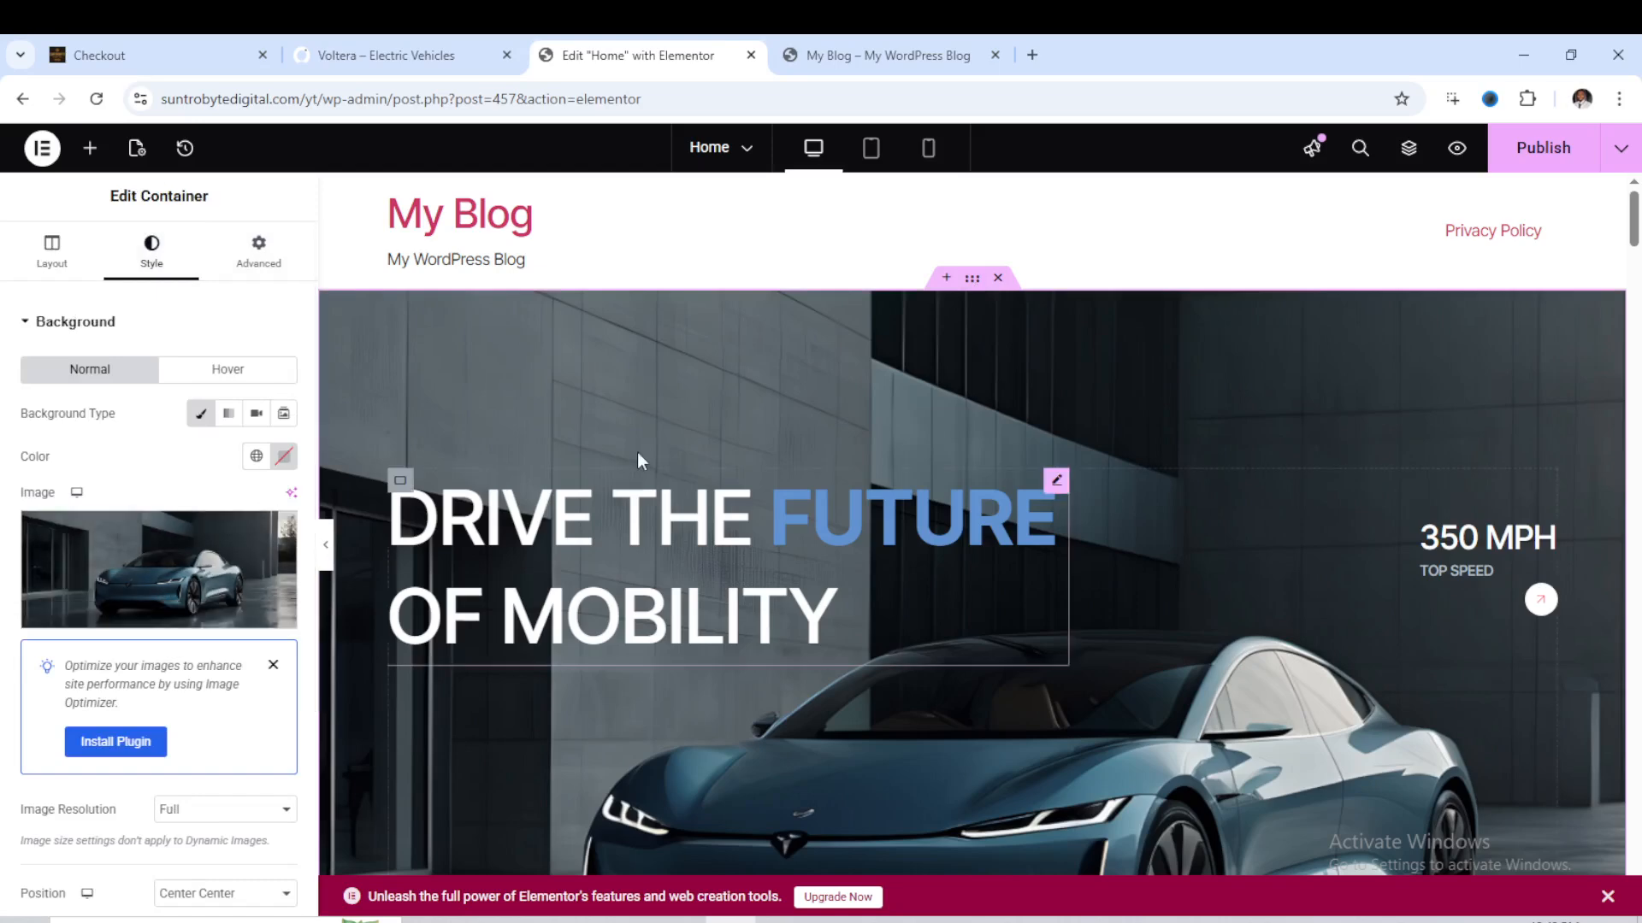
# - Add USA to the end of the hero heading so its title reads Drive The {{Future}} of Mobility USA
pyautogui.scroll(-1, 631, 438)
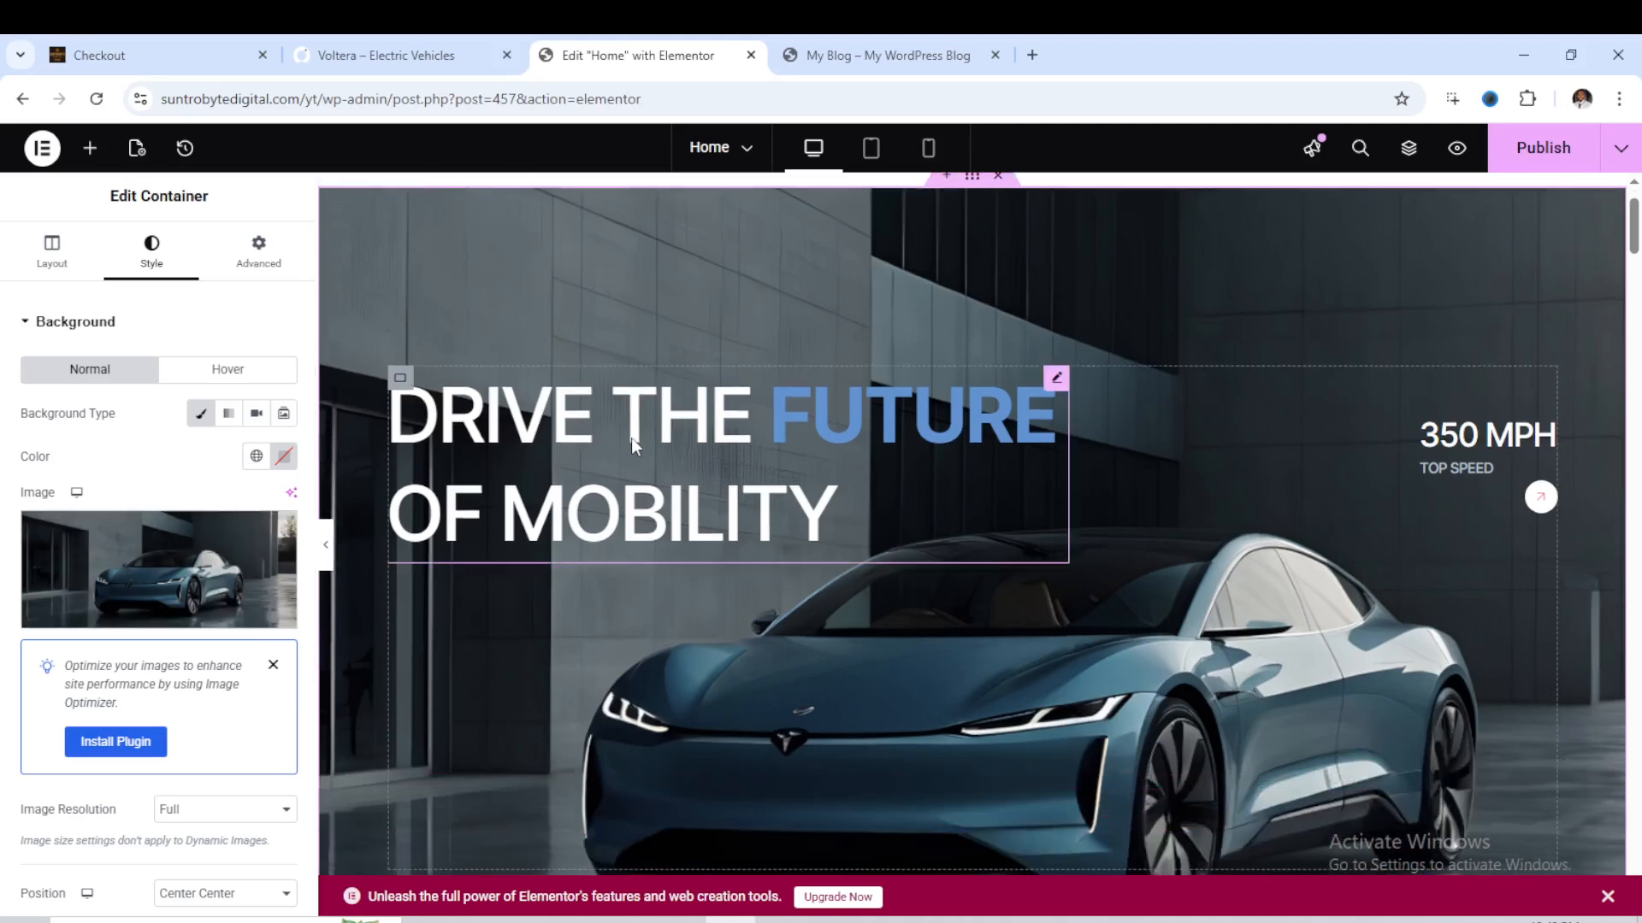
pyautogui.click(631, 438)
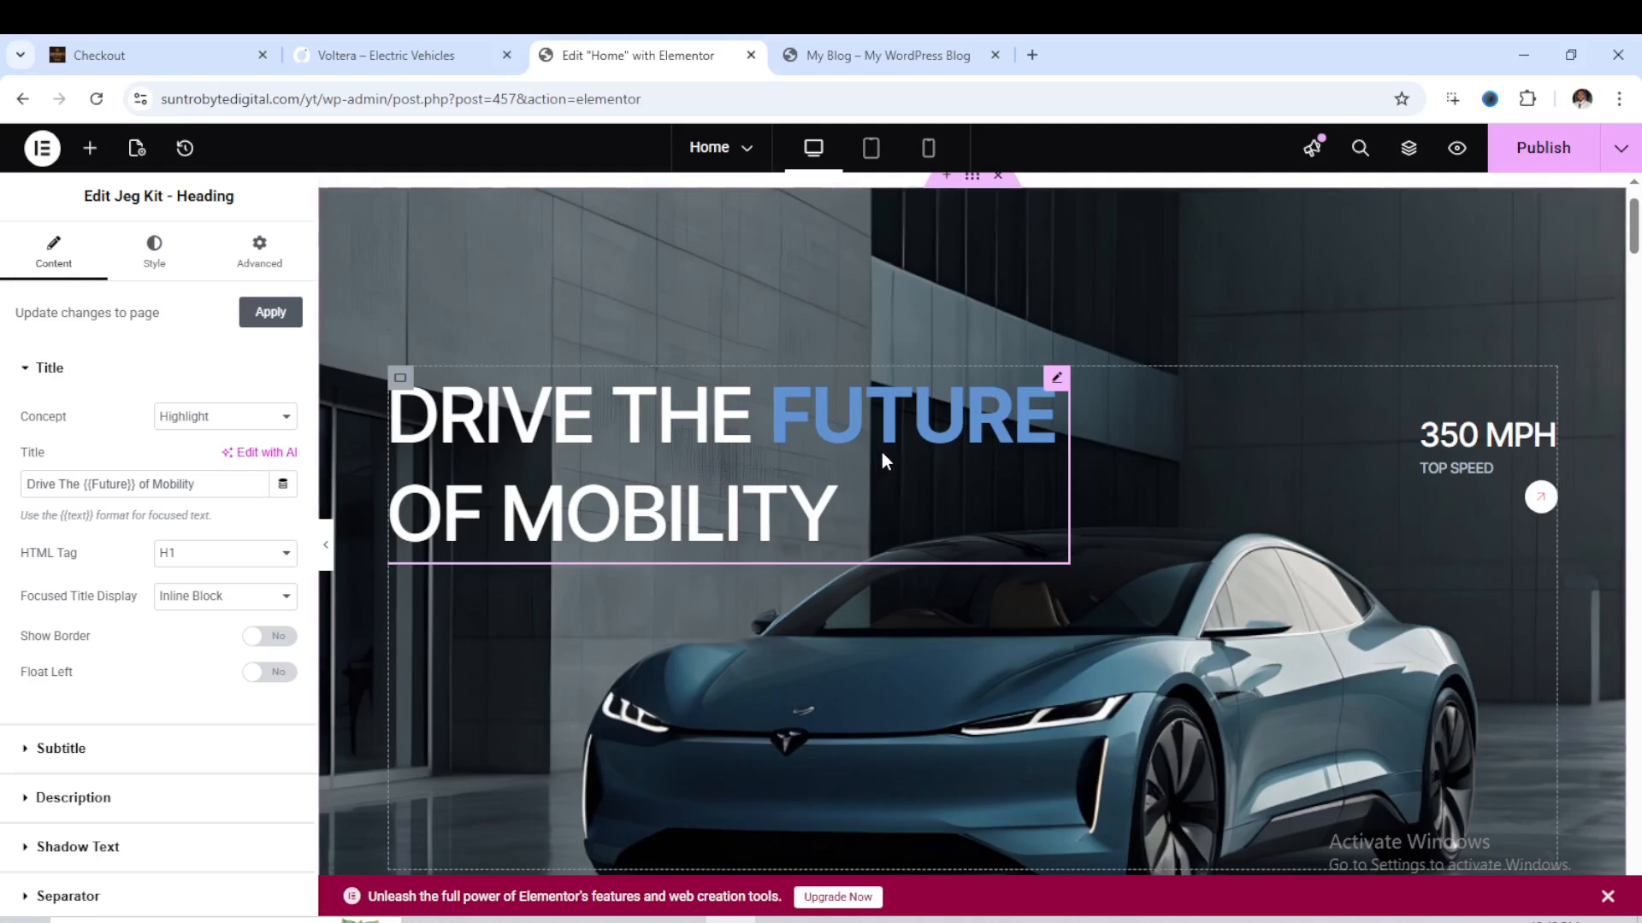
pyautogui.click(228, 479)
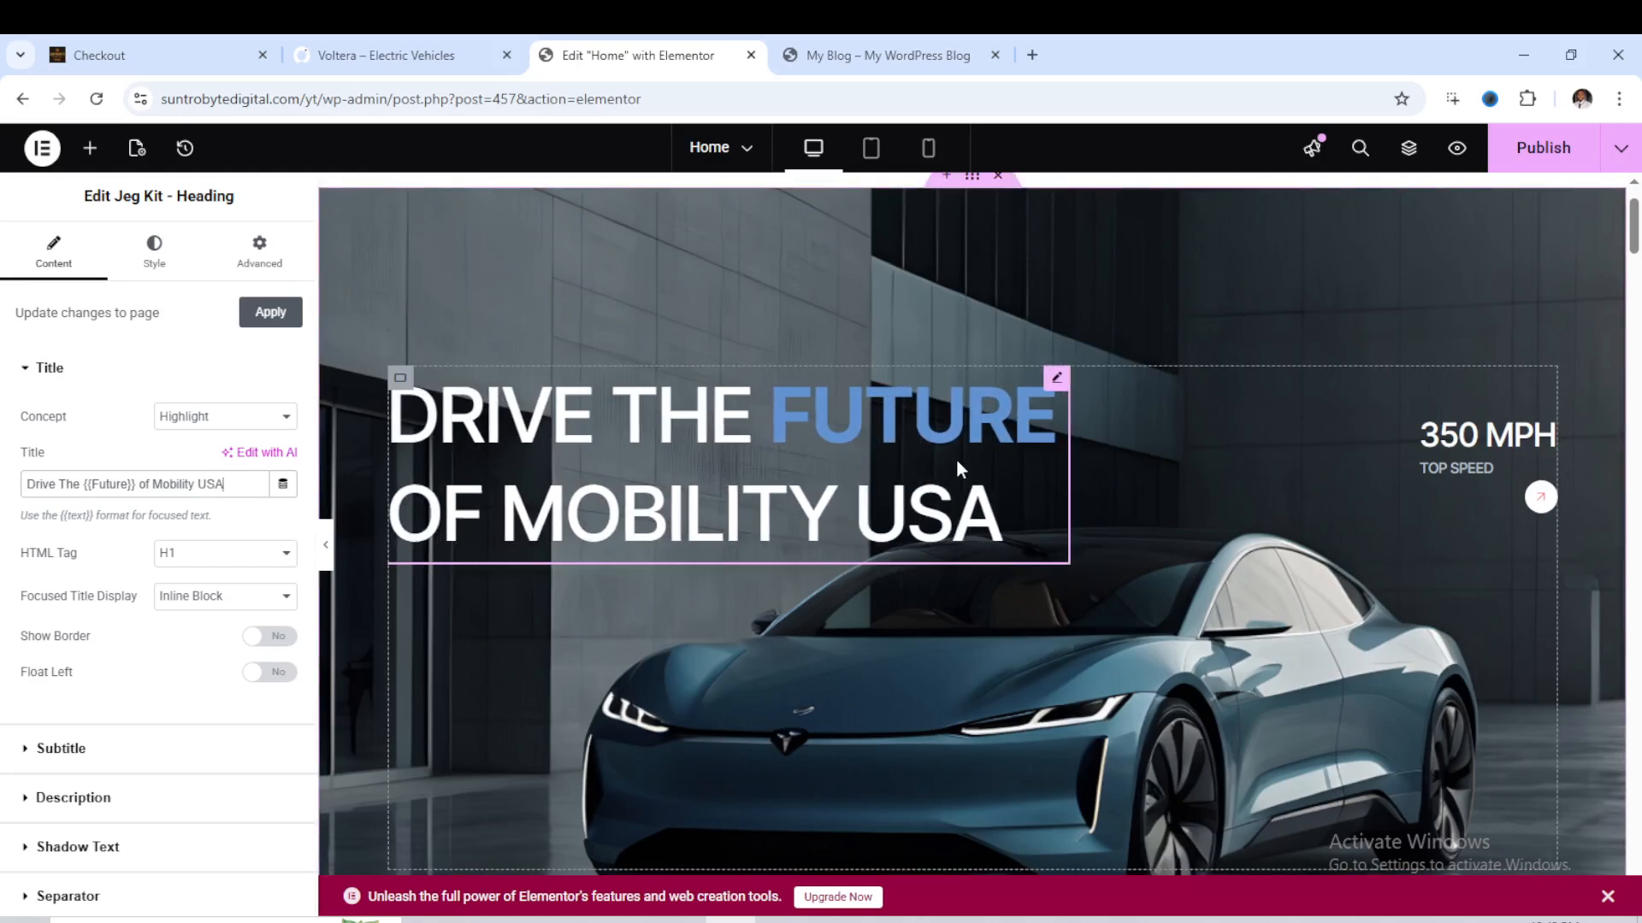
pyautogui.scroll(-1, 61, 671)
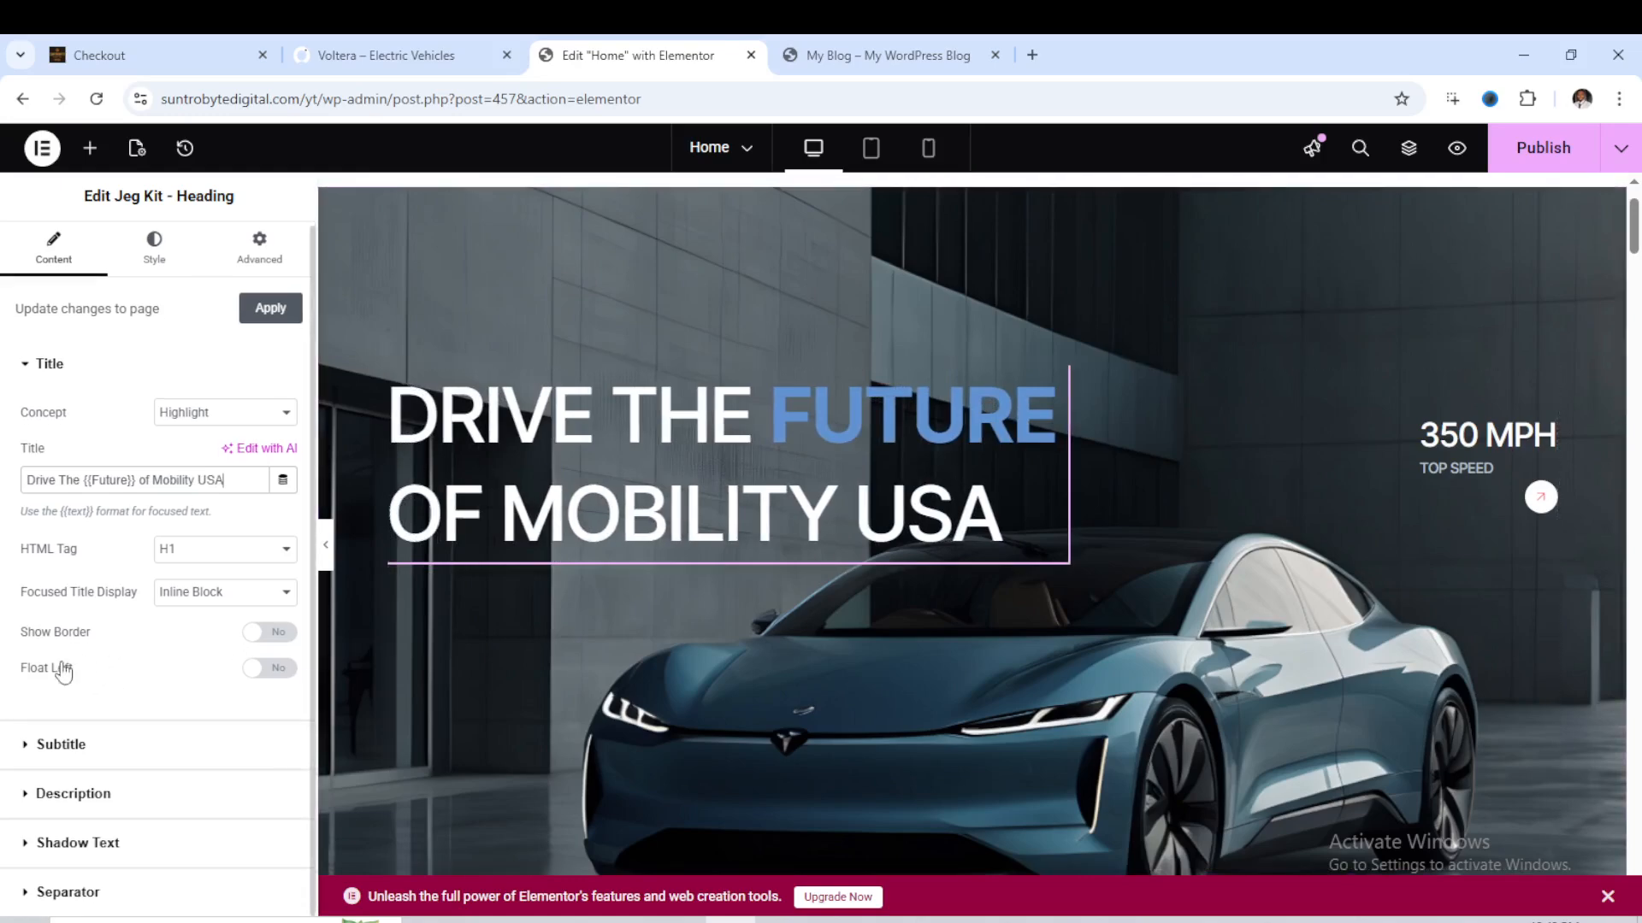
# - Set the focused title color of the hero heading to red #EF2800
pyautogui.click(153, 251)
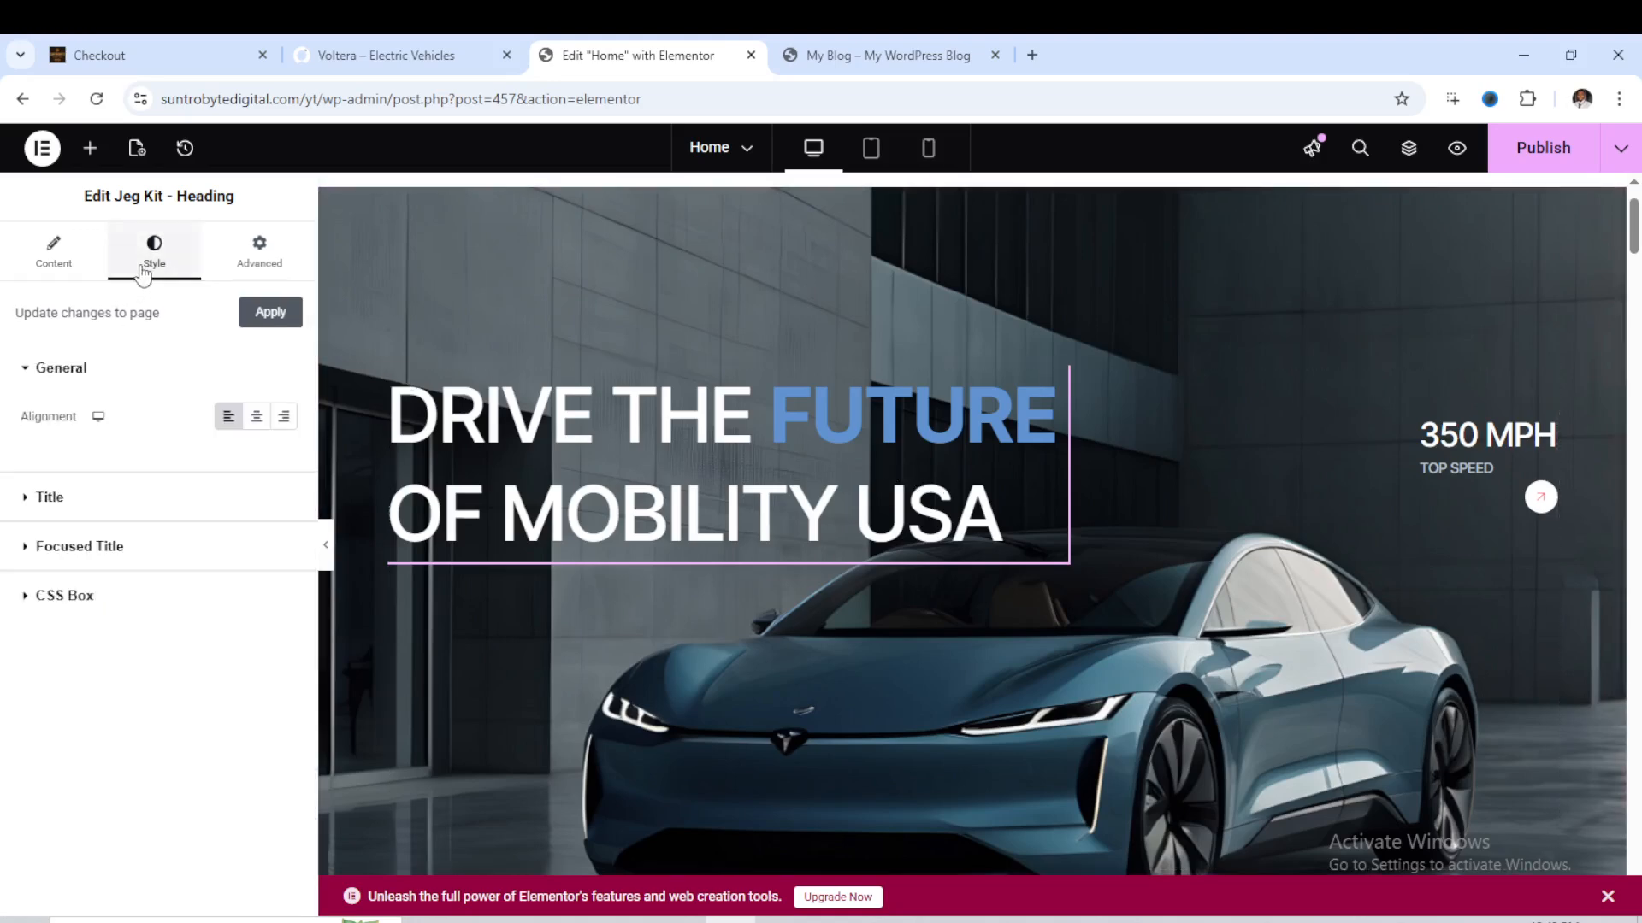
pyautogui.click(73, 555)
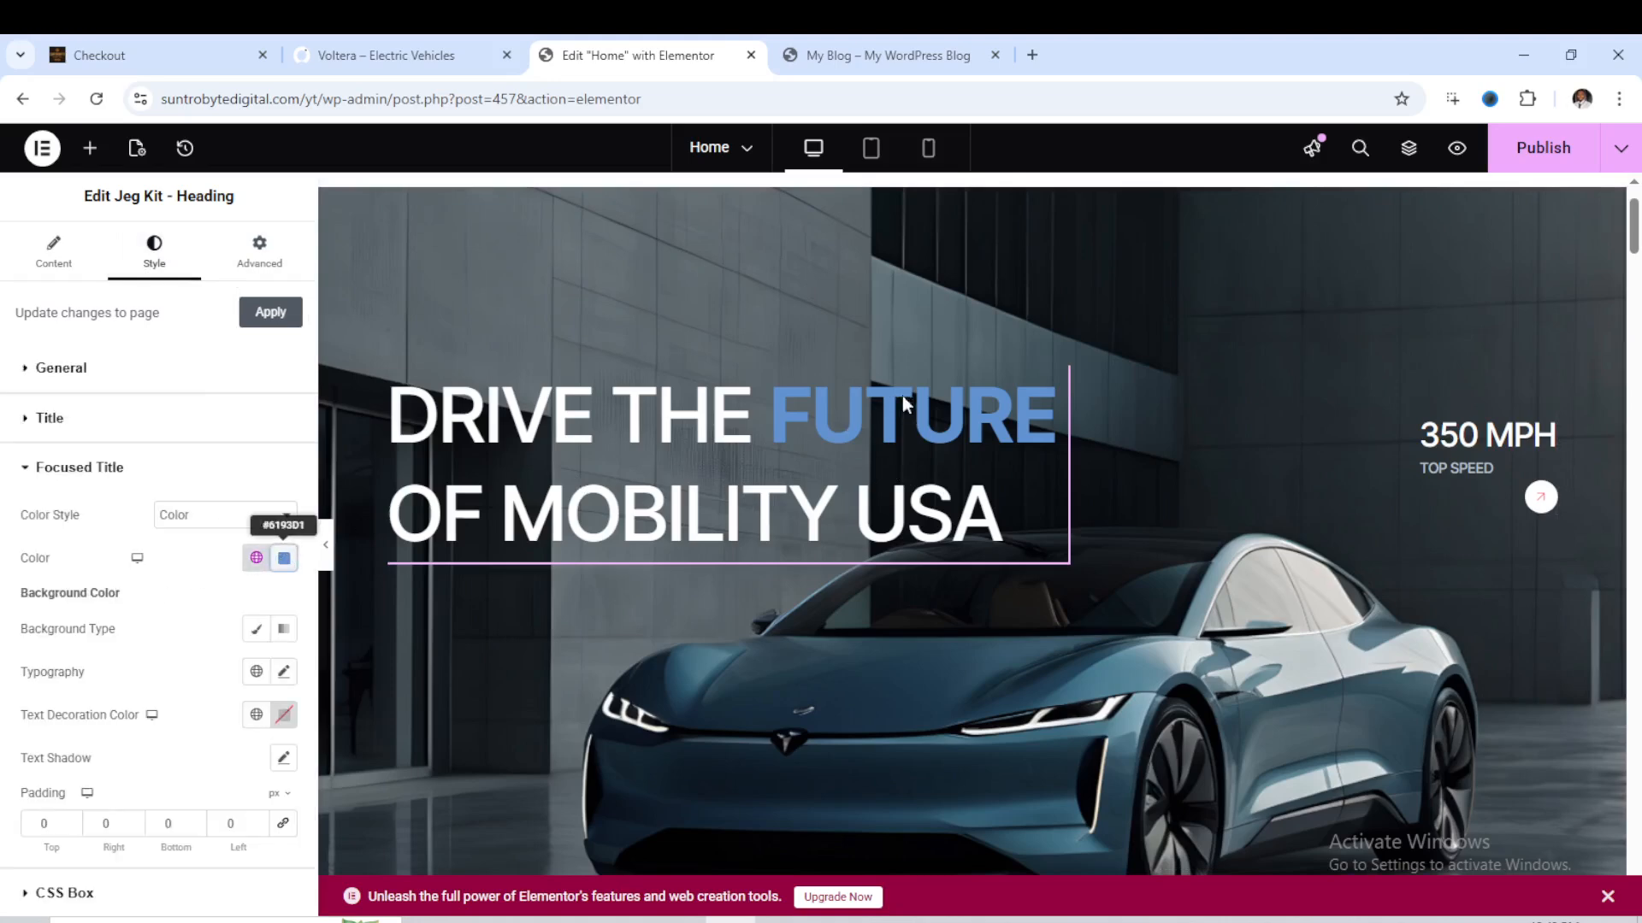
pyautogui.click(284, 558)
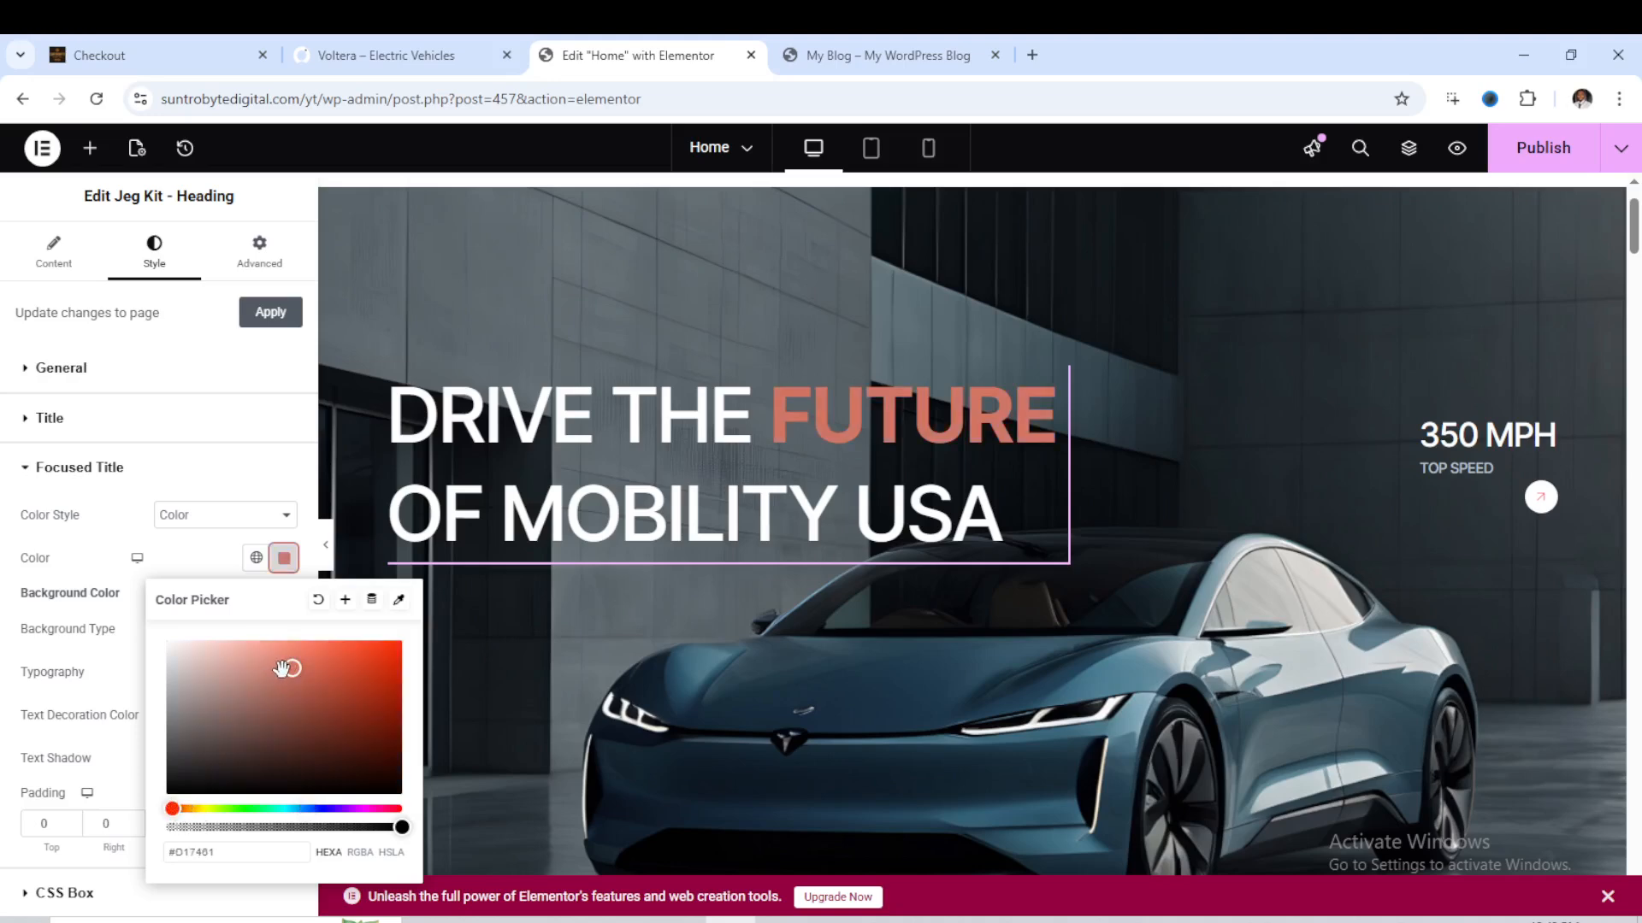
pyautogui.moveTo(282, 667); pyautogui.dragTo(416, 658)
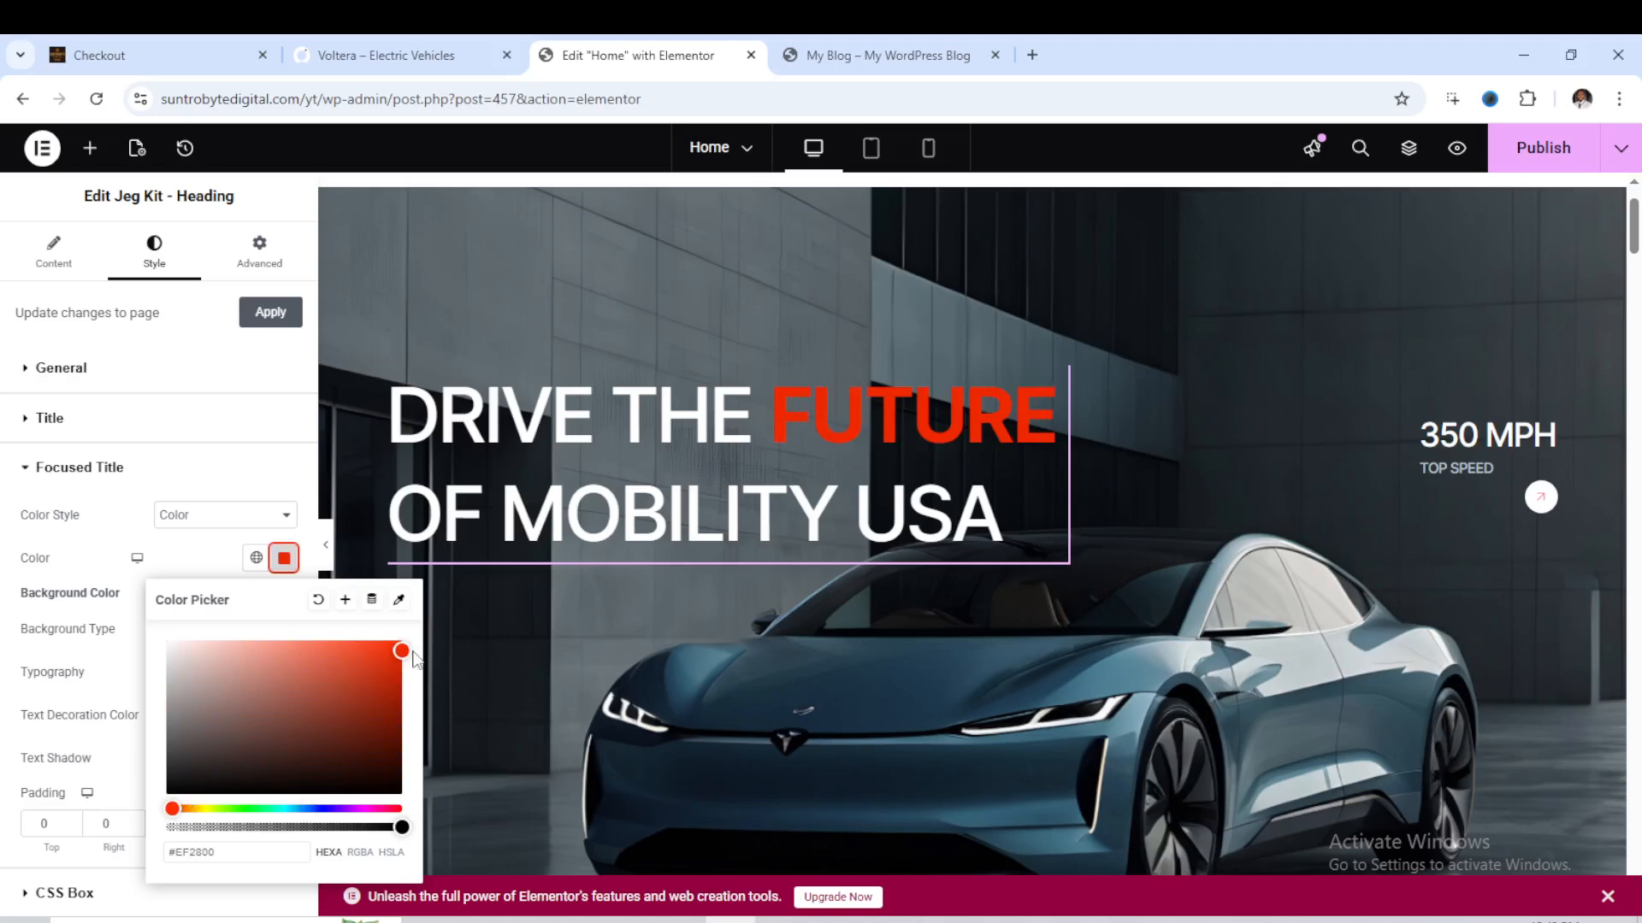
pyautogui.click(27, 473)
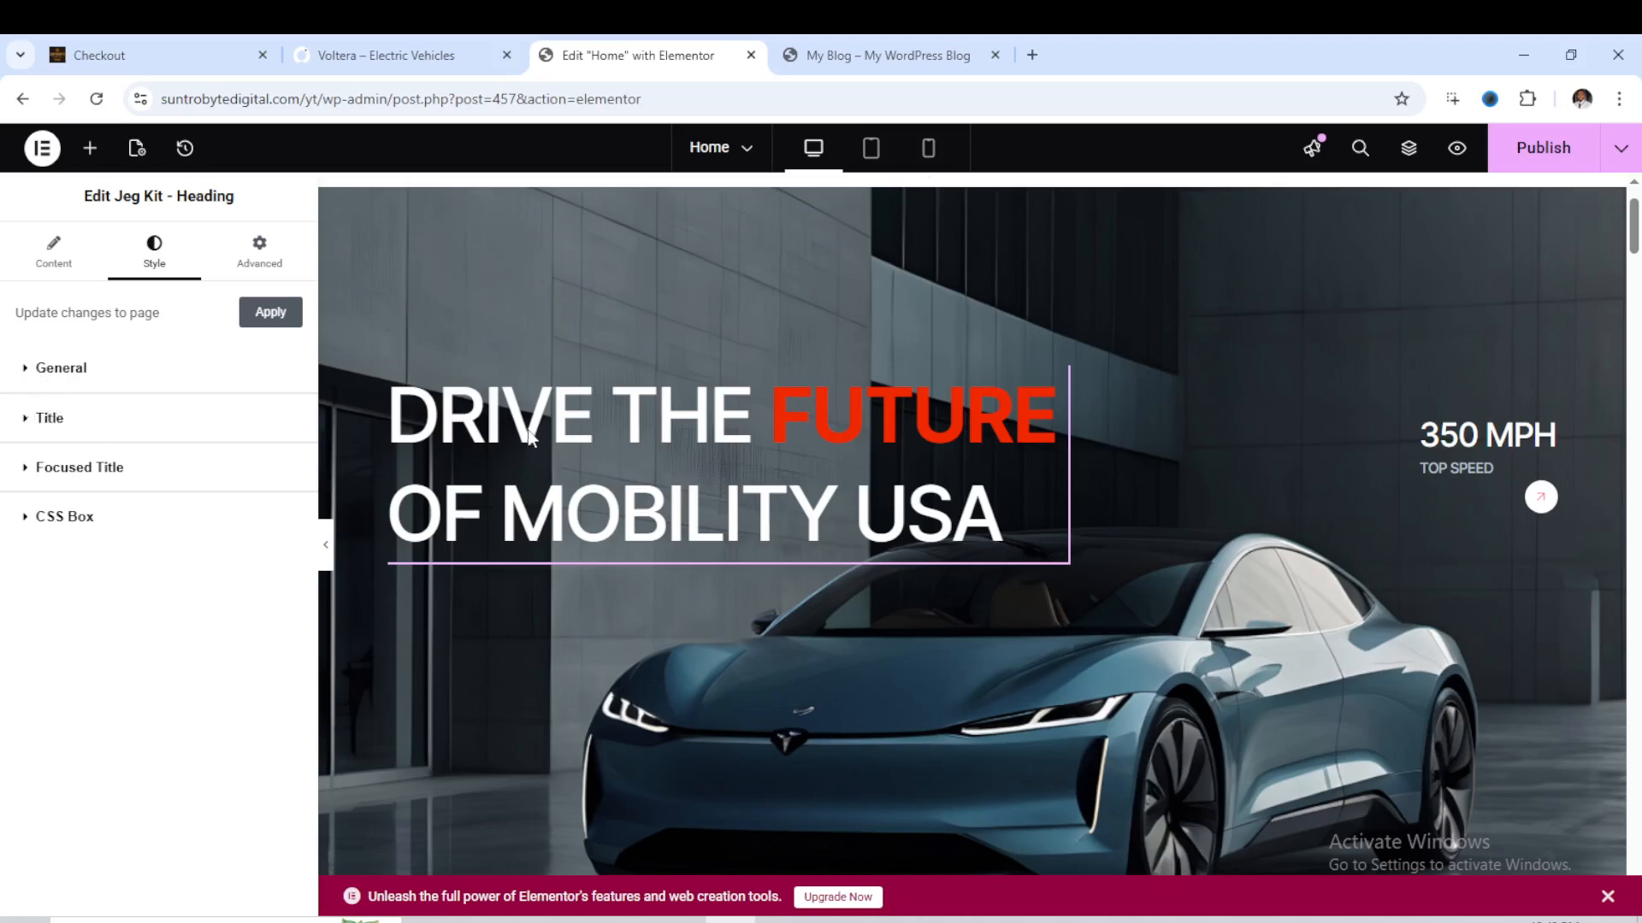
# - Set the main title color of the hero heading to light gray #E8E8E8
pyautogui.click(90, 433)
pyautogui.click(284, 544)
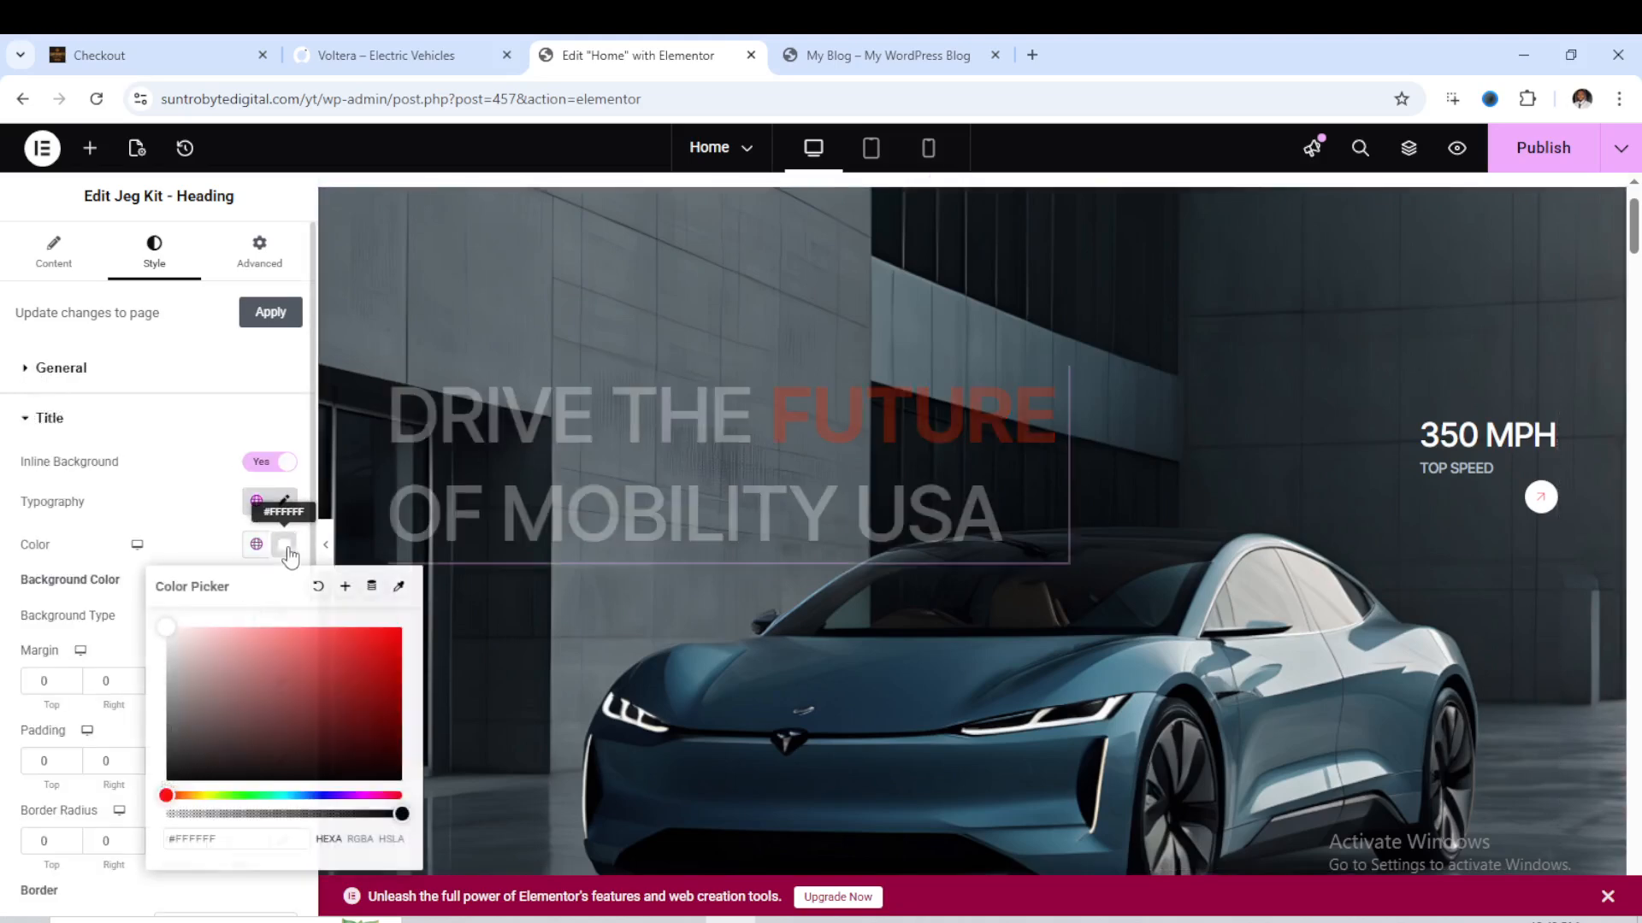
pyautogui.moveTo(164, 635)
pyautogui.mouseDown()
pyautogui.moveTo(364, 662)
pyautogui.moveTo(306, 662)
pyautogui.moveTo(239, 628)
pyautogui.moveTo(166, 641)
pyautogui.mouseUp()
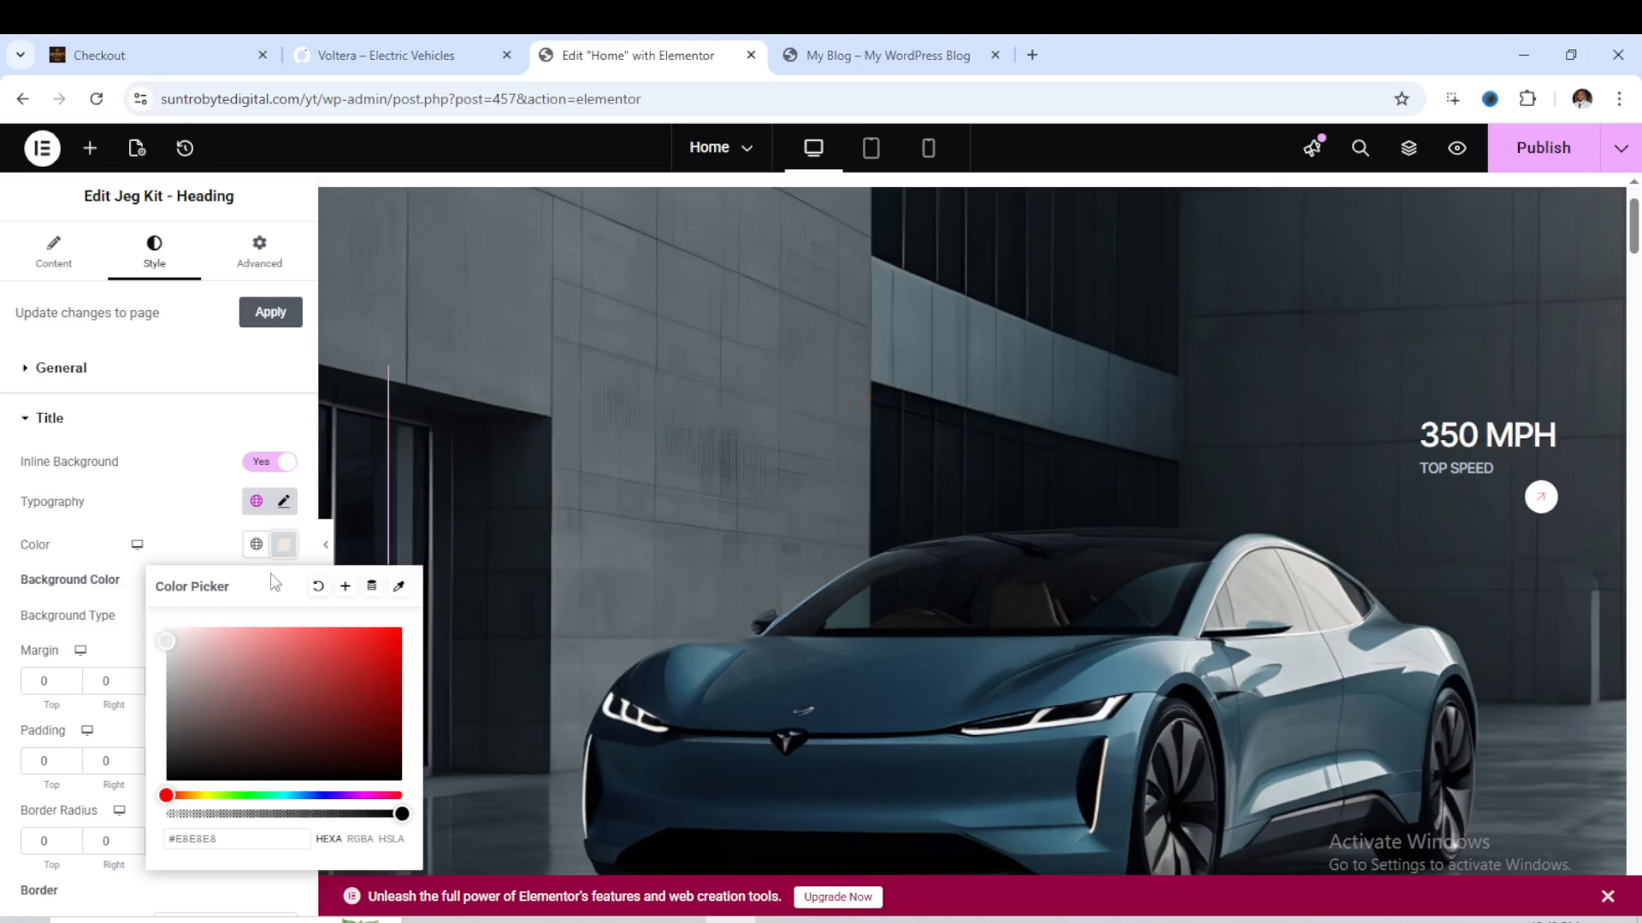
pyautogui.click(975, 305)
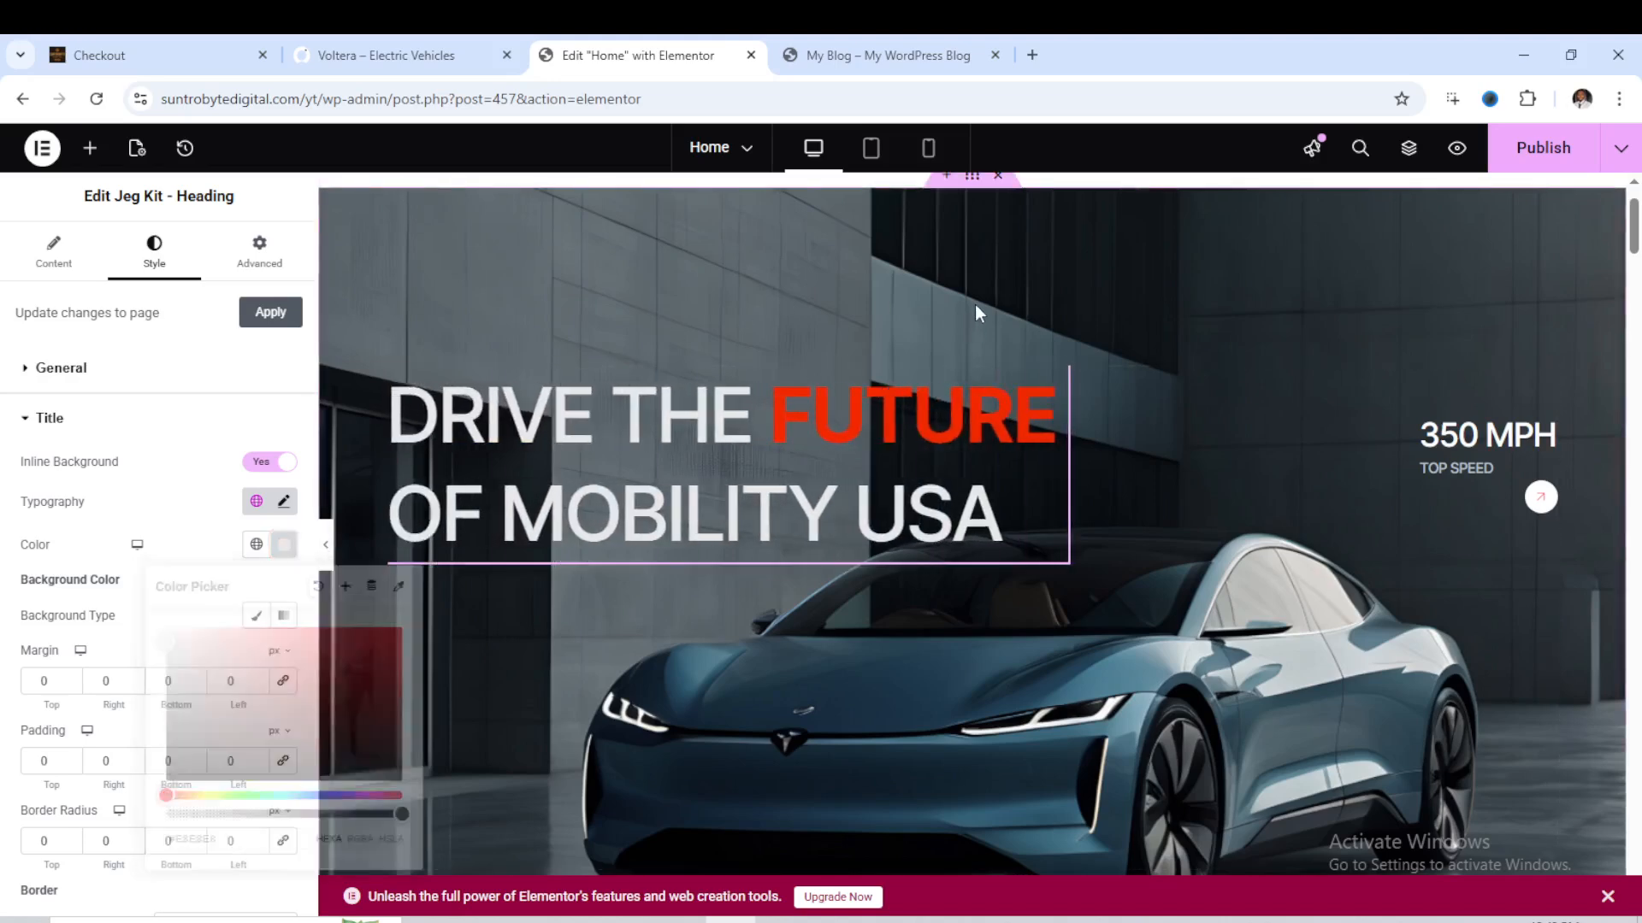
# - Change the hero section's top speed title to 355 MPH
pyautogui.click(1488, 445)
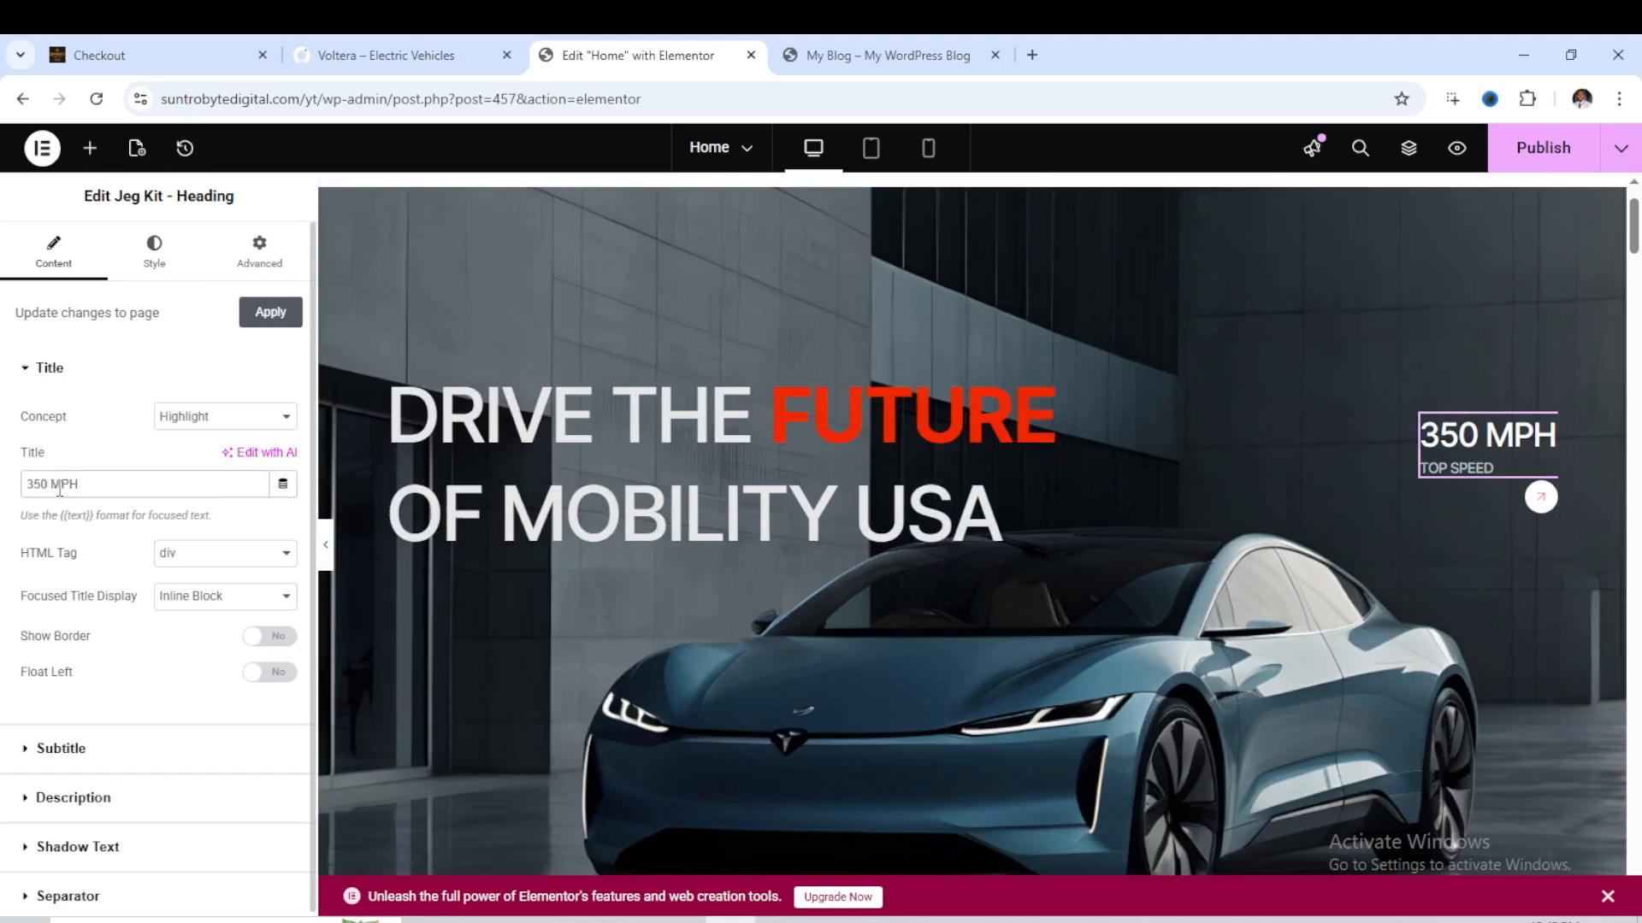
pyautogui.press('BackSpace')
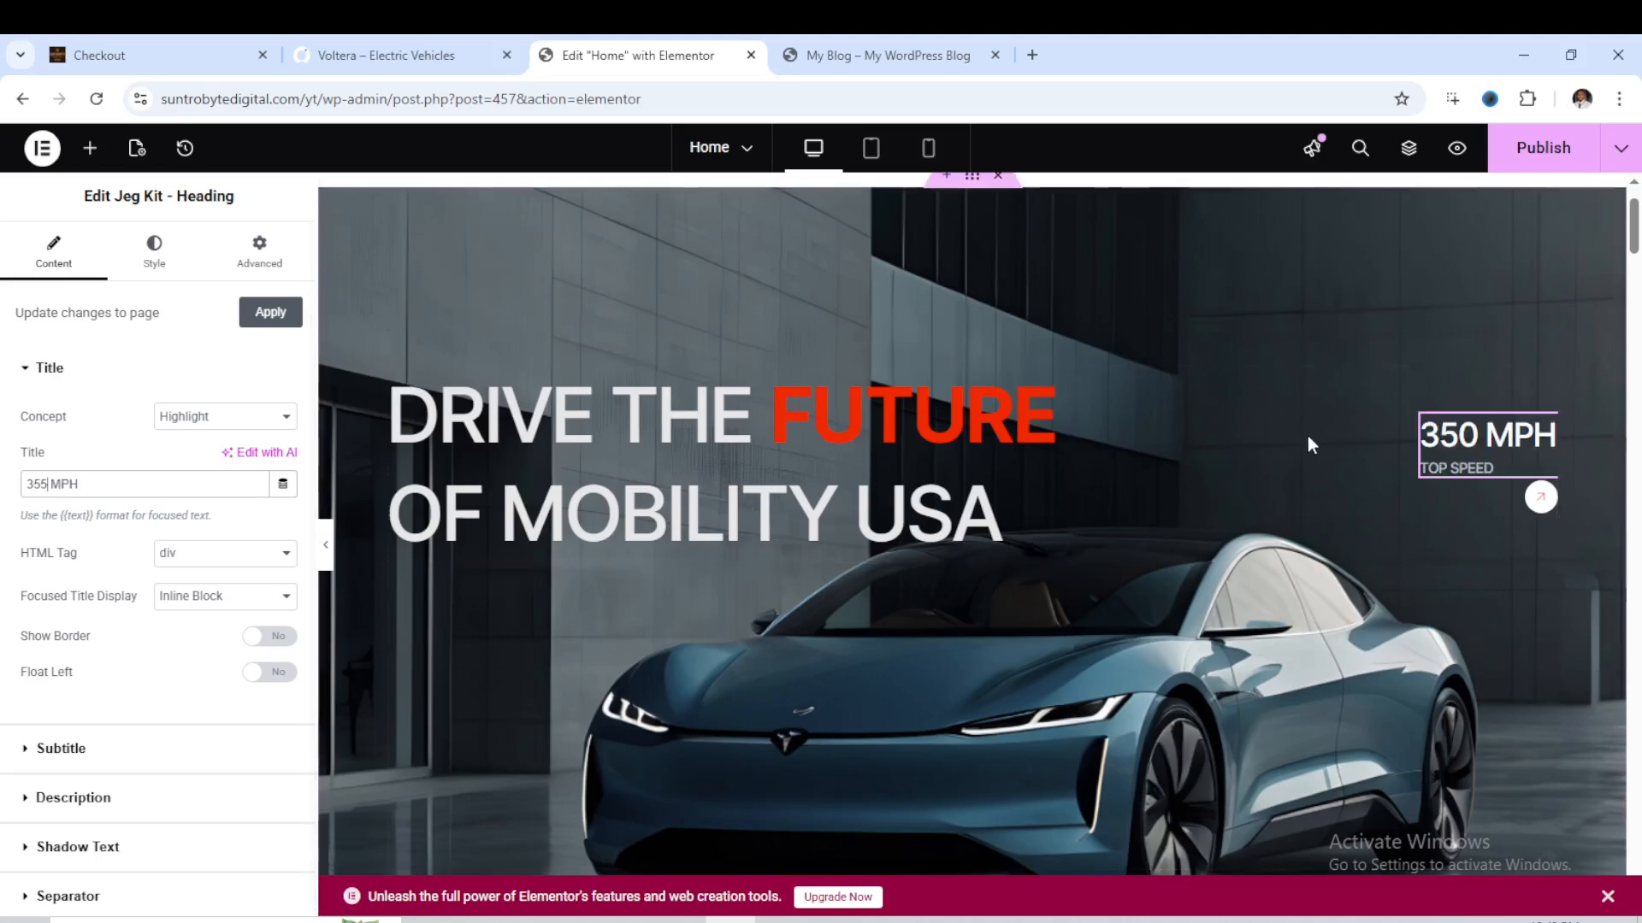
# - Change the subtitle under the hero section's 355 MPH heading to TOP SPEEDS
pyautogui.scroll(-3, 1197, 491)
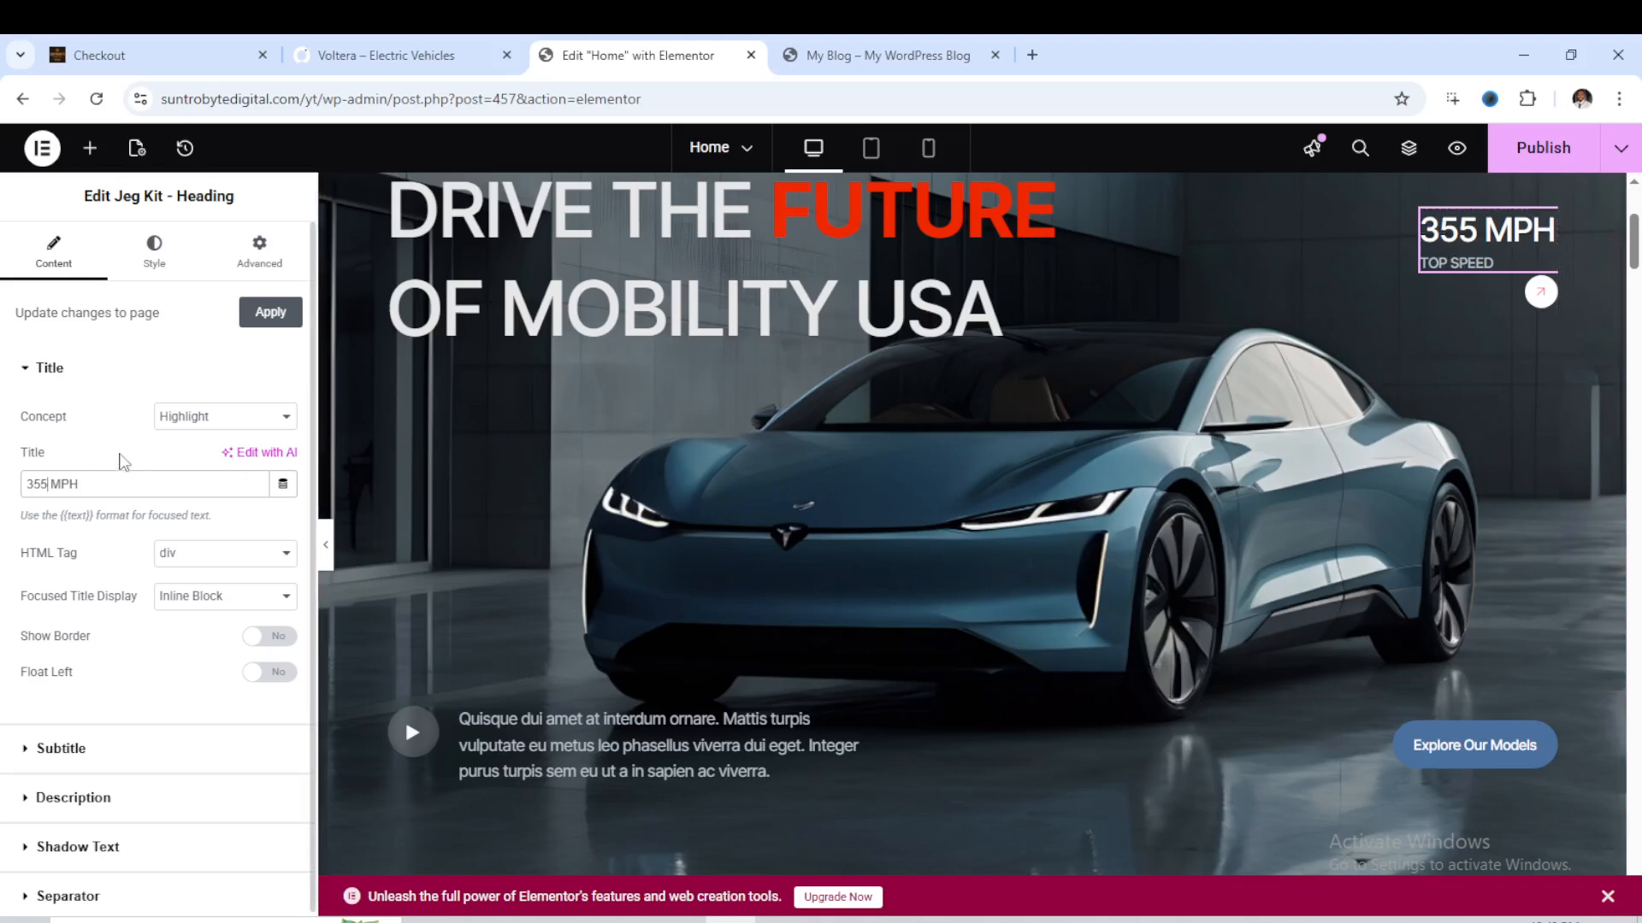
pyautogui.click(49, 750)
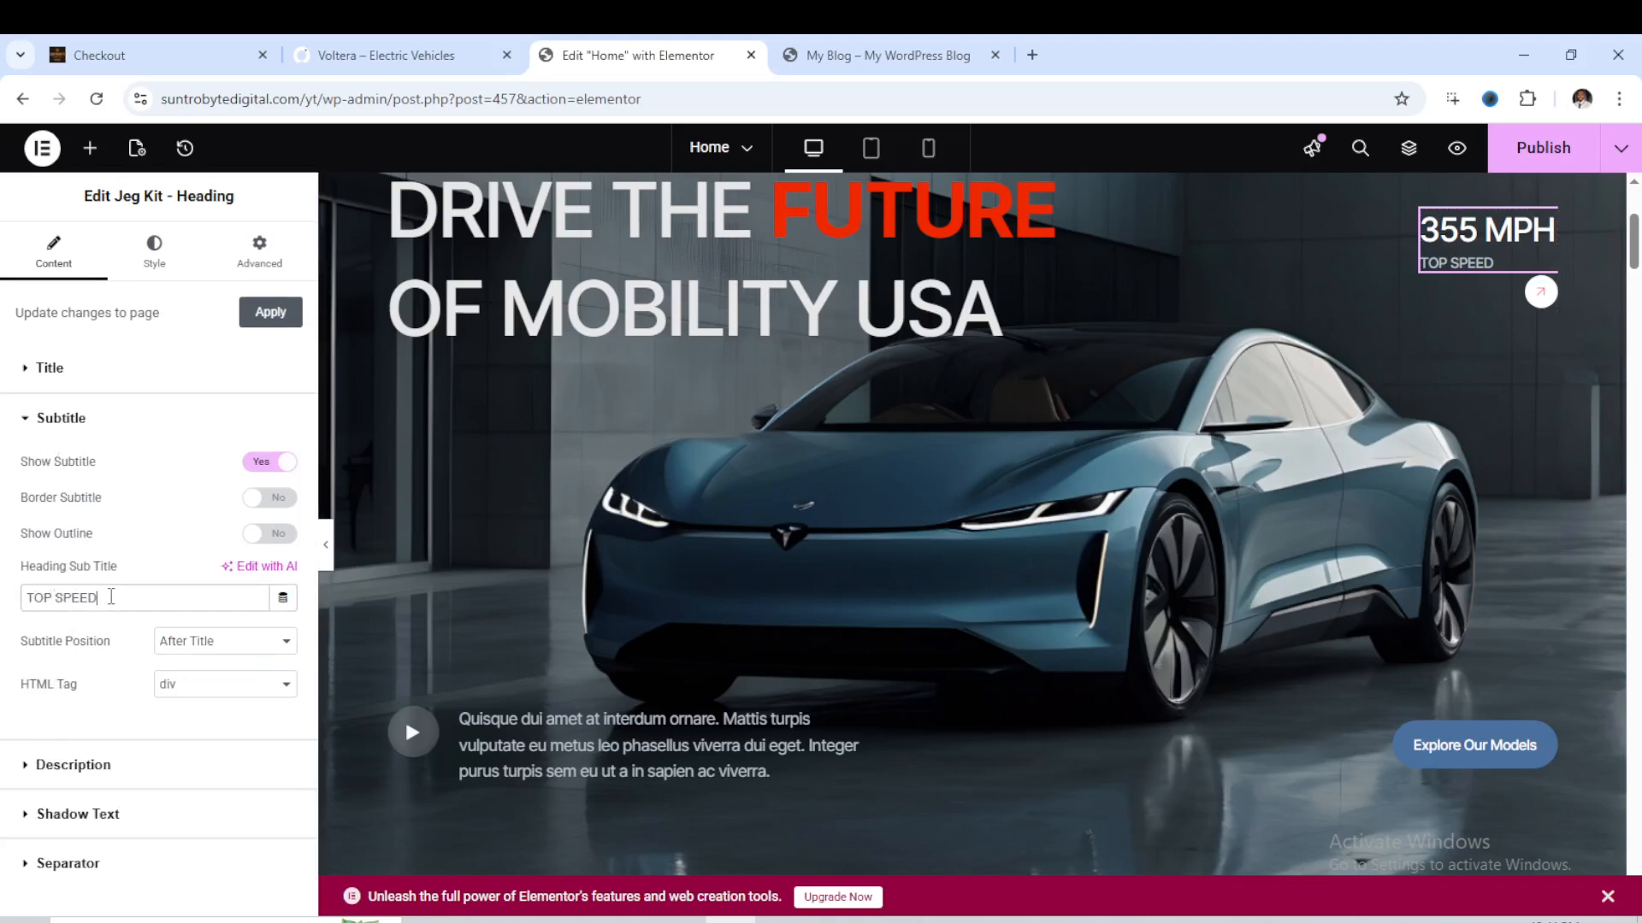
pyautogui.click(120, 590)
pyautogui.write('S')
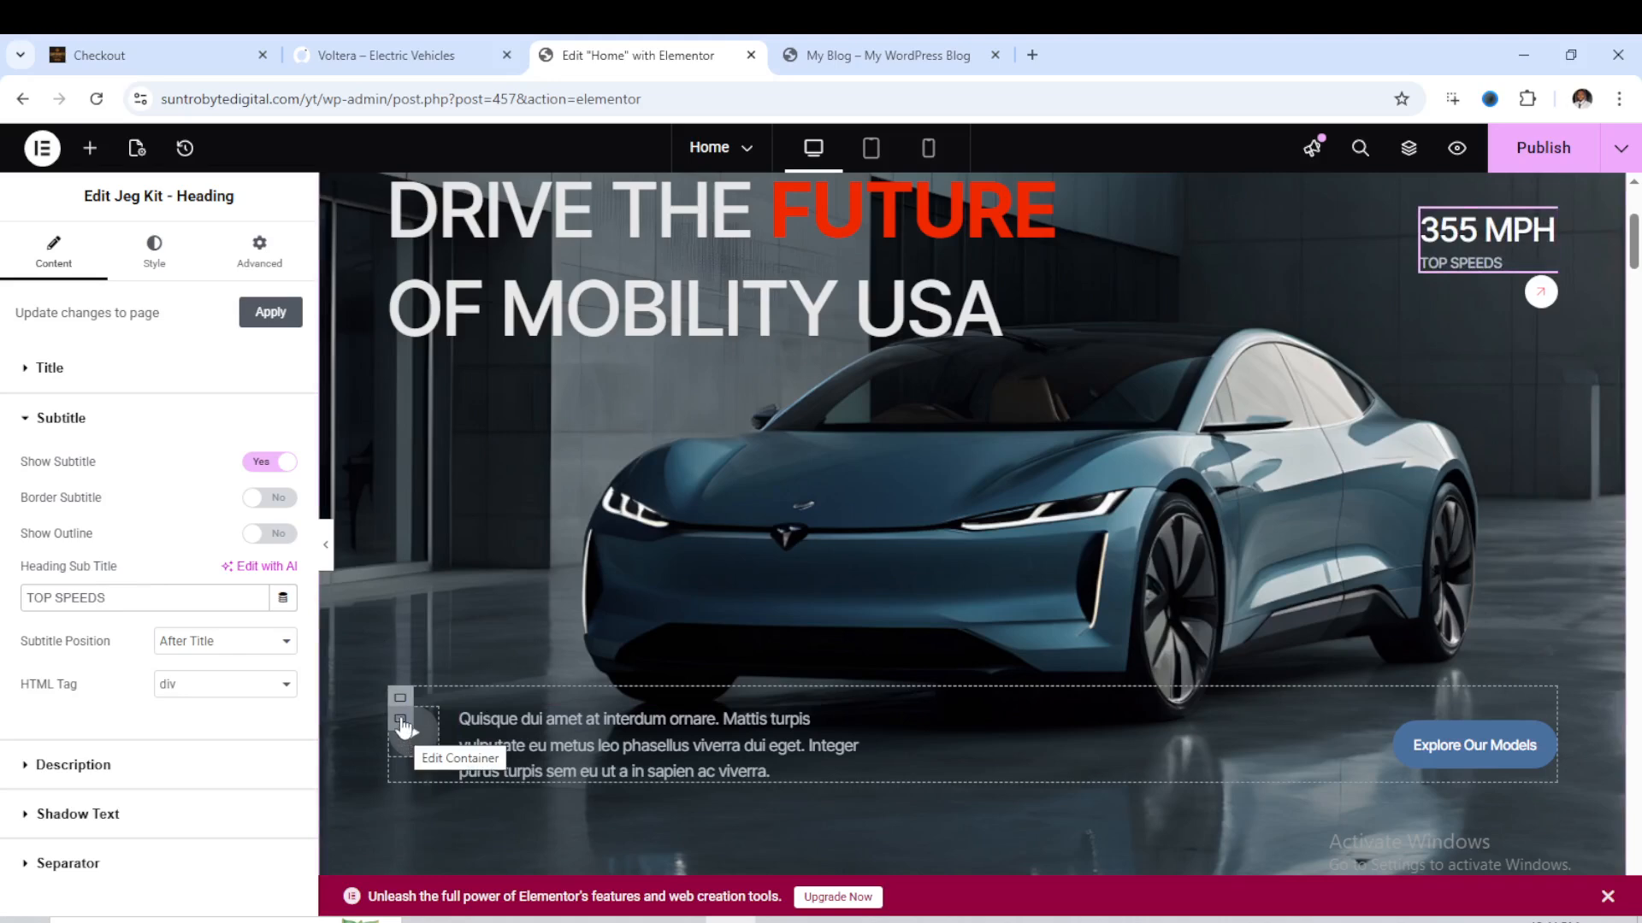
# - Review the settings of the play icon's container, the play icon with its view options, and the hero paragraph
pyautogui.click(407, 736)
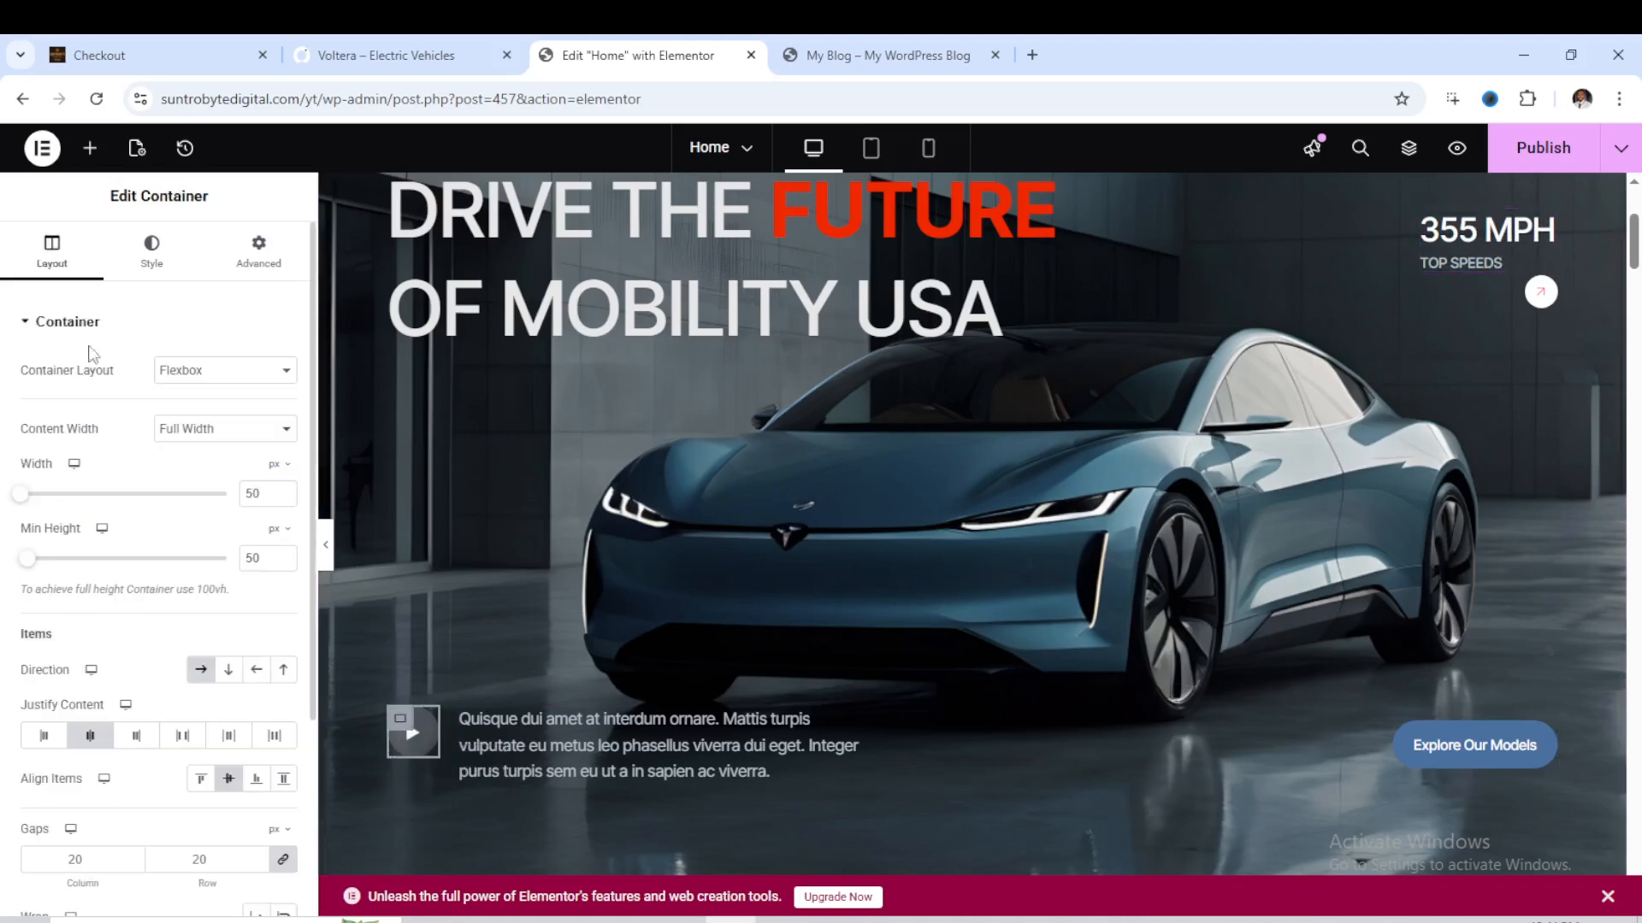
pyautogui.scroll(-3, 153, 547)
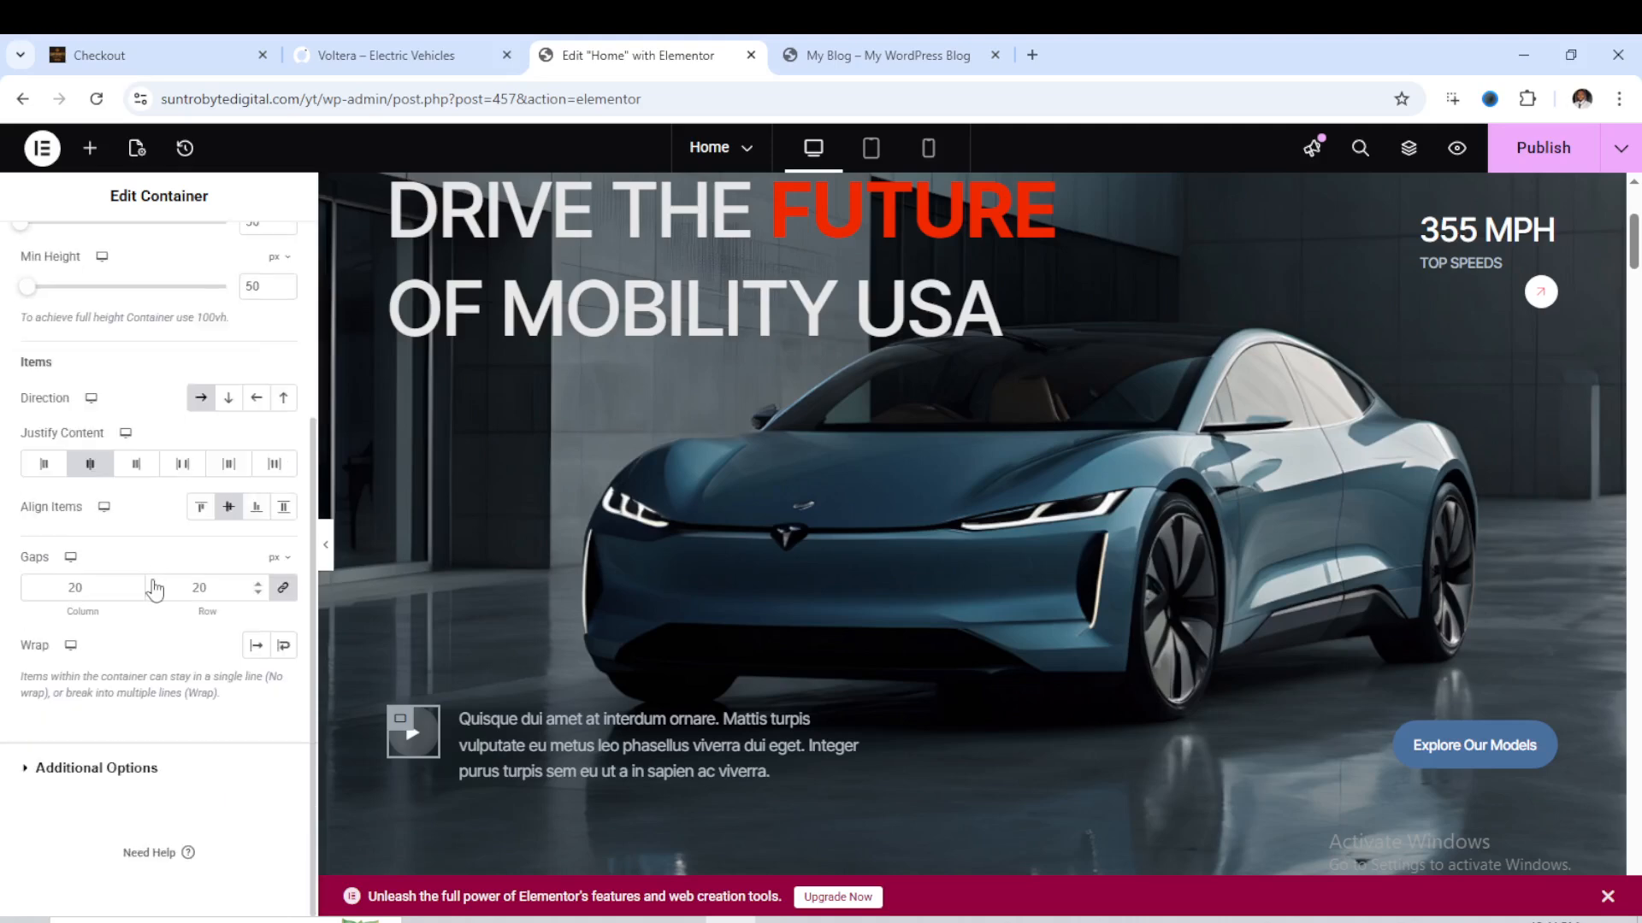
pyautogui.scroll(2, 154, 588)
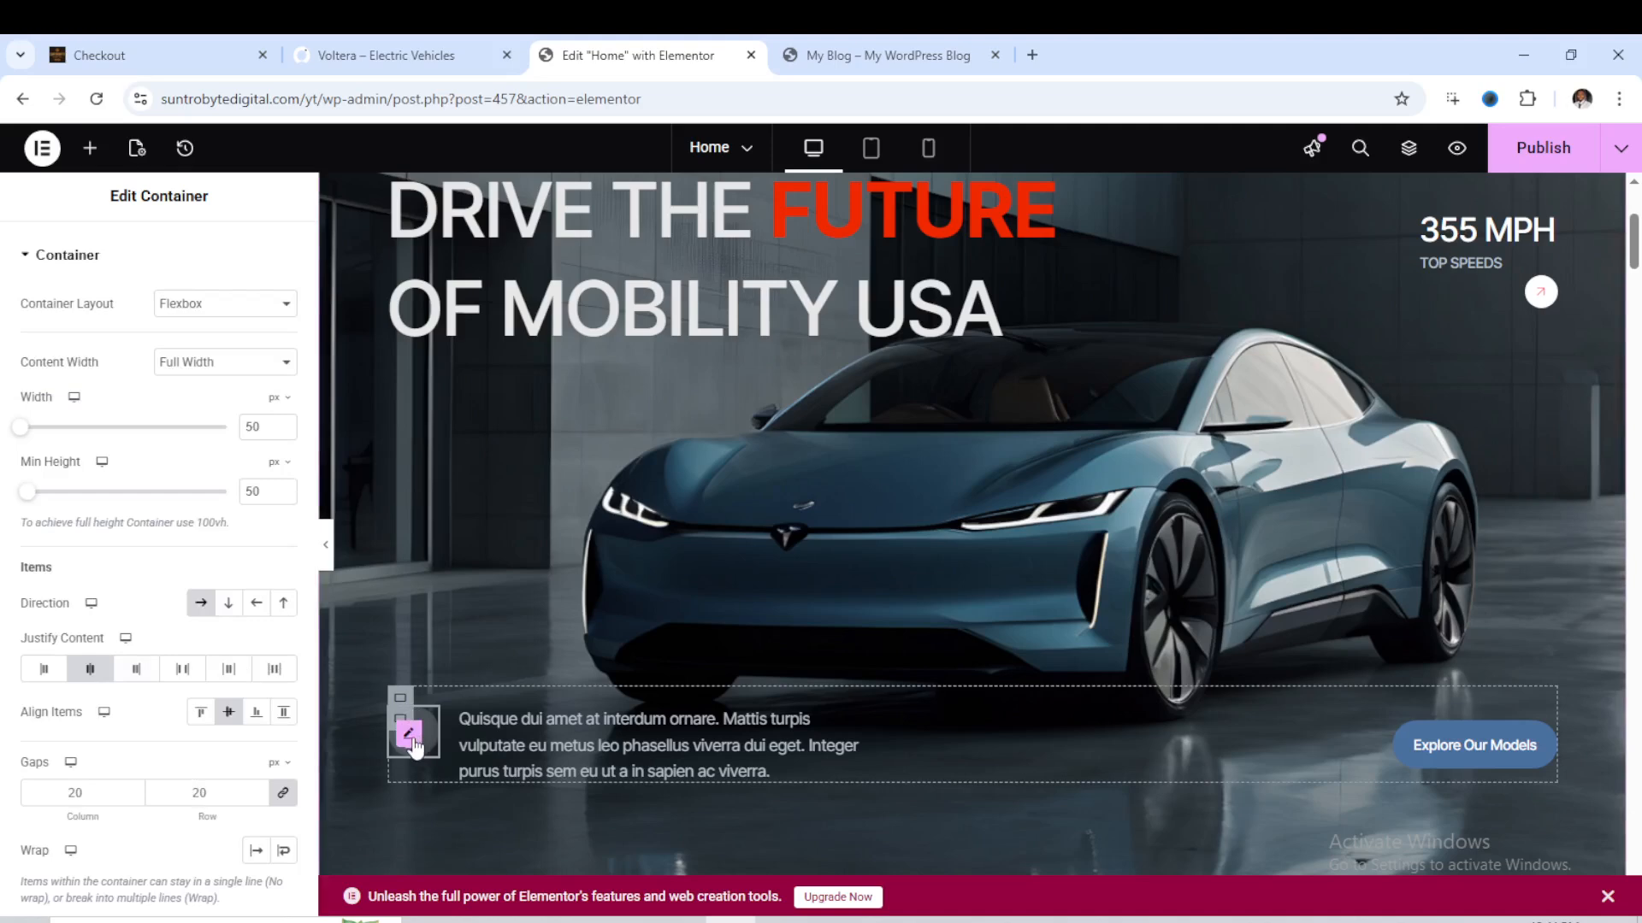
pyautogui.click(409, 733)
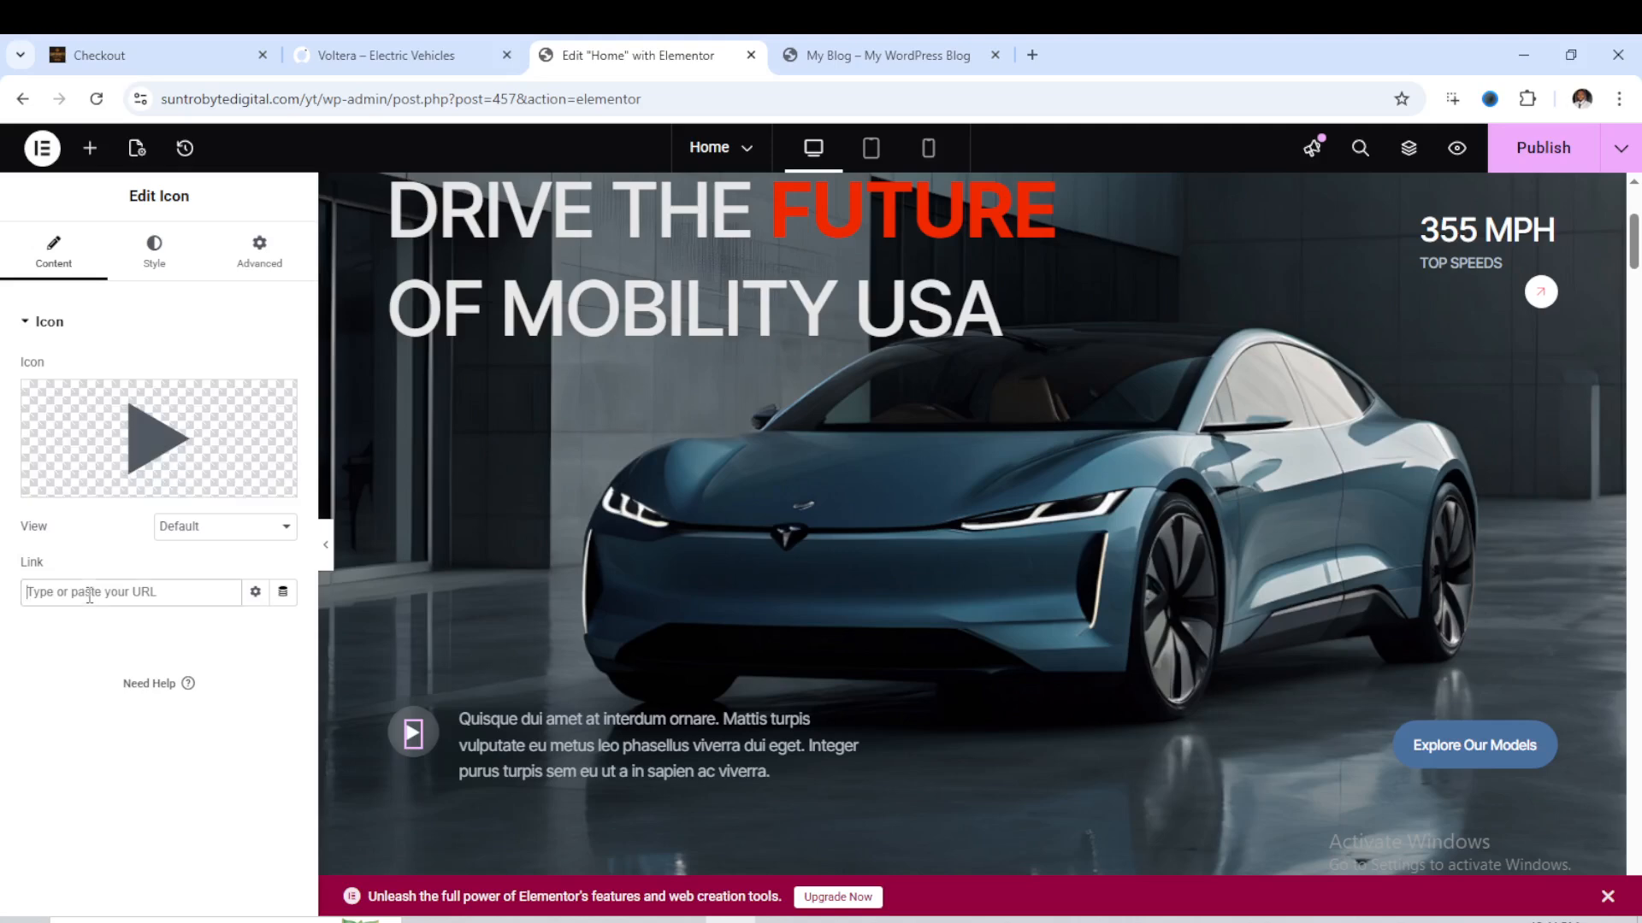
pyautogui.click(254, 529)
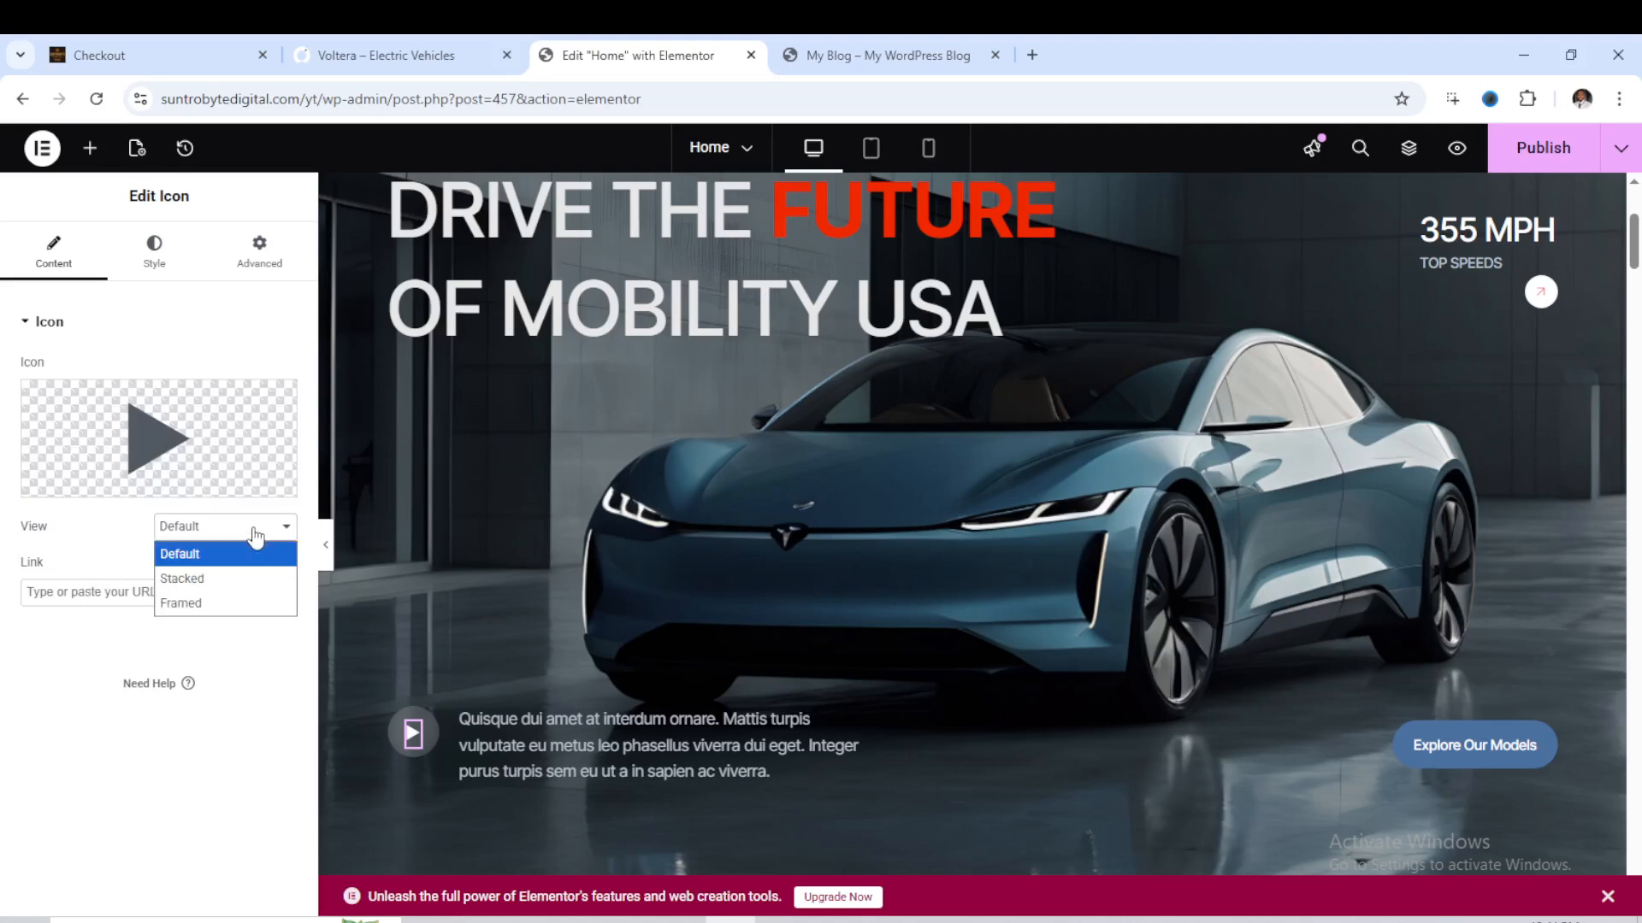
pyautogui.click(256, 534)
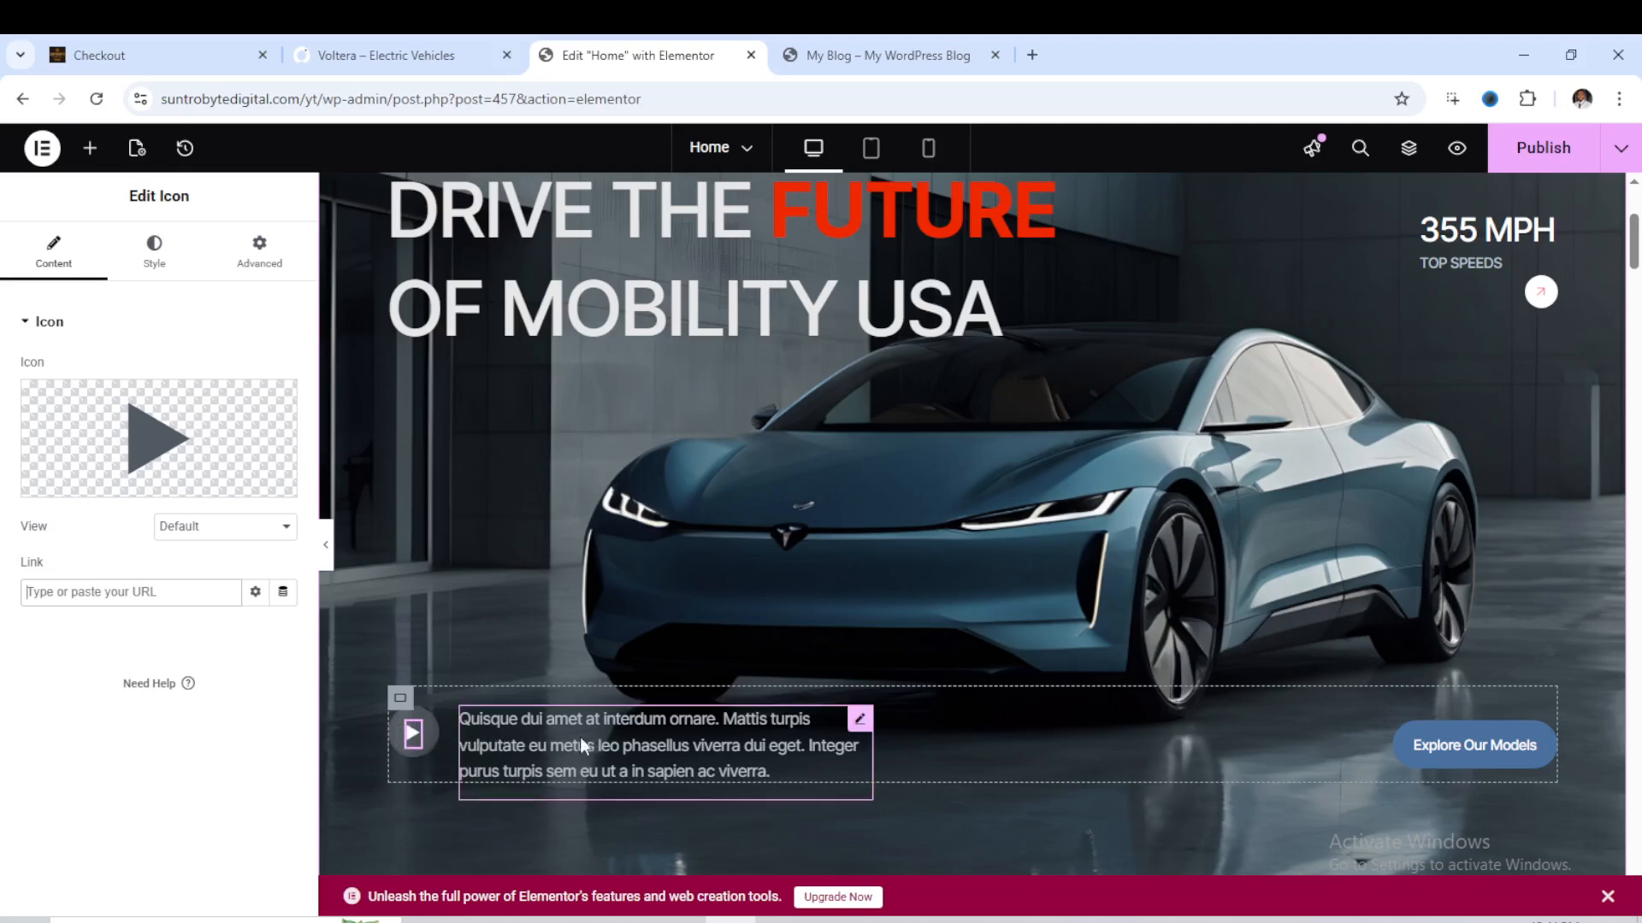
pyautogui.click(641, 746)
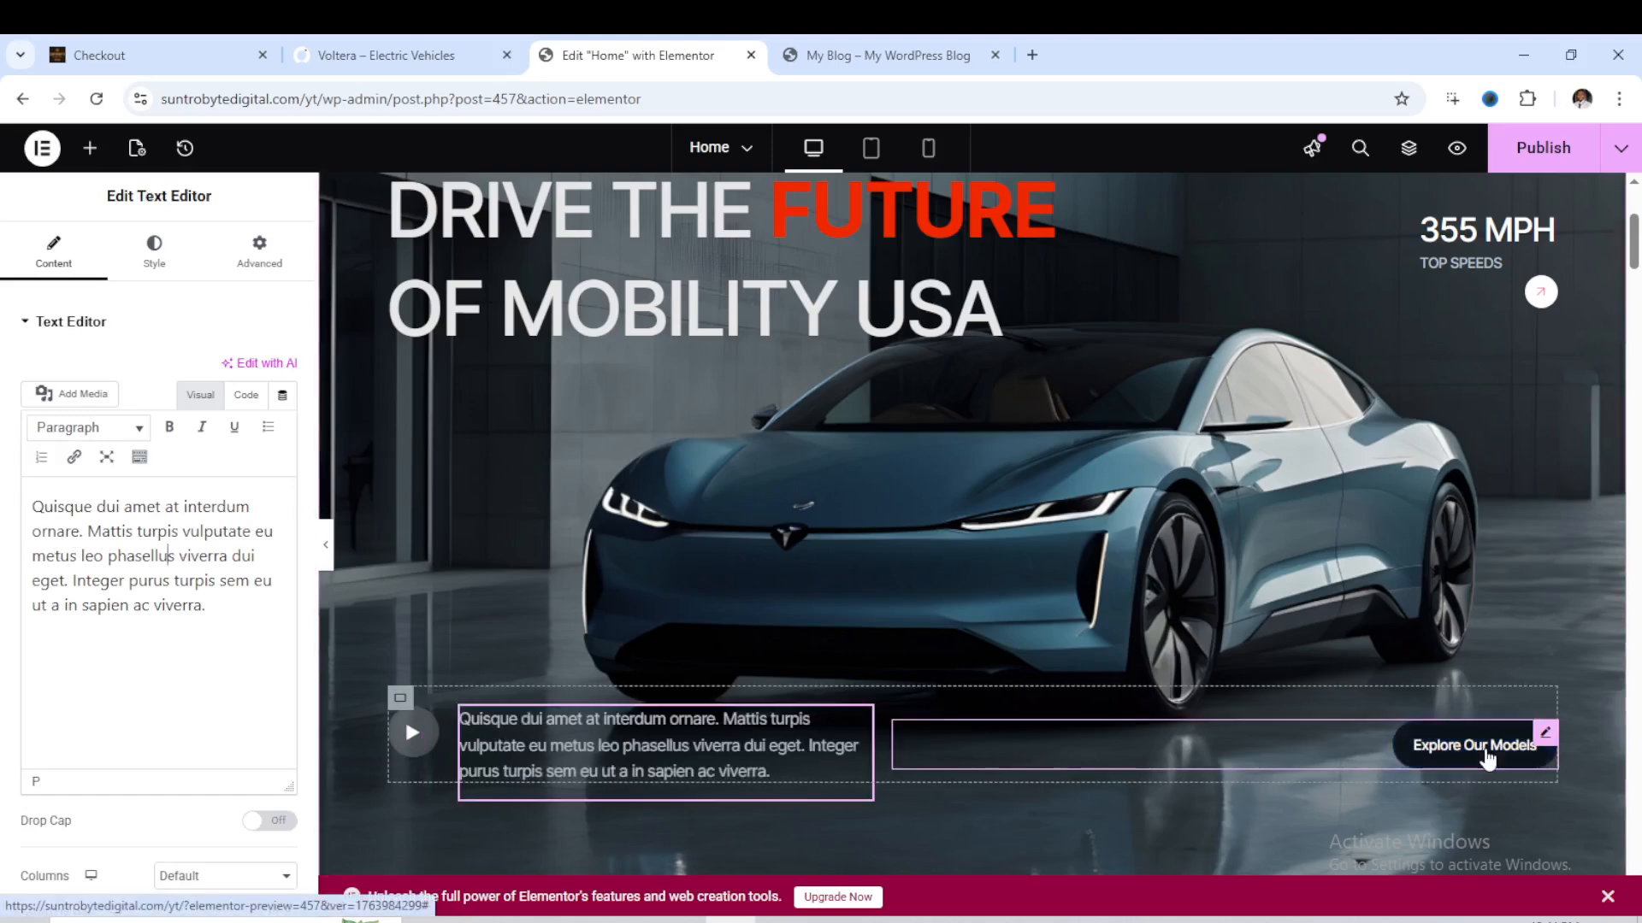
pyautogui.click(1492, 757)
pyautogui.scroll(-1, 1492, 759)
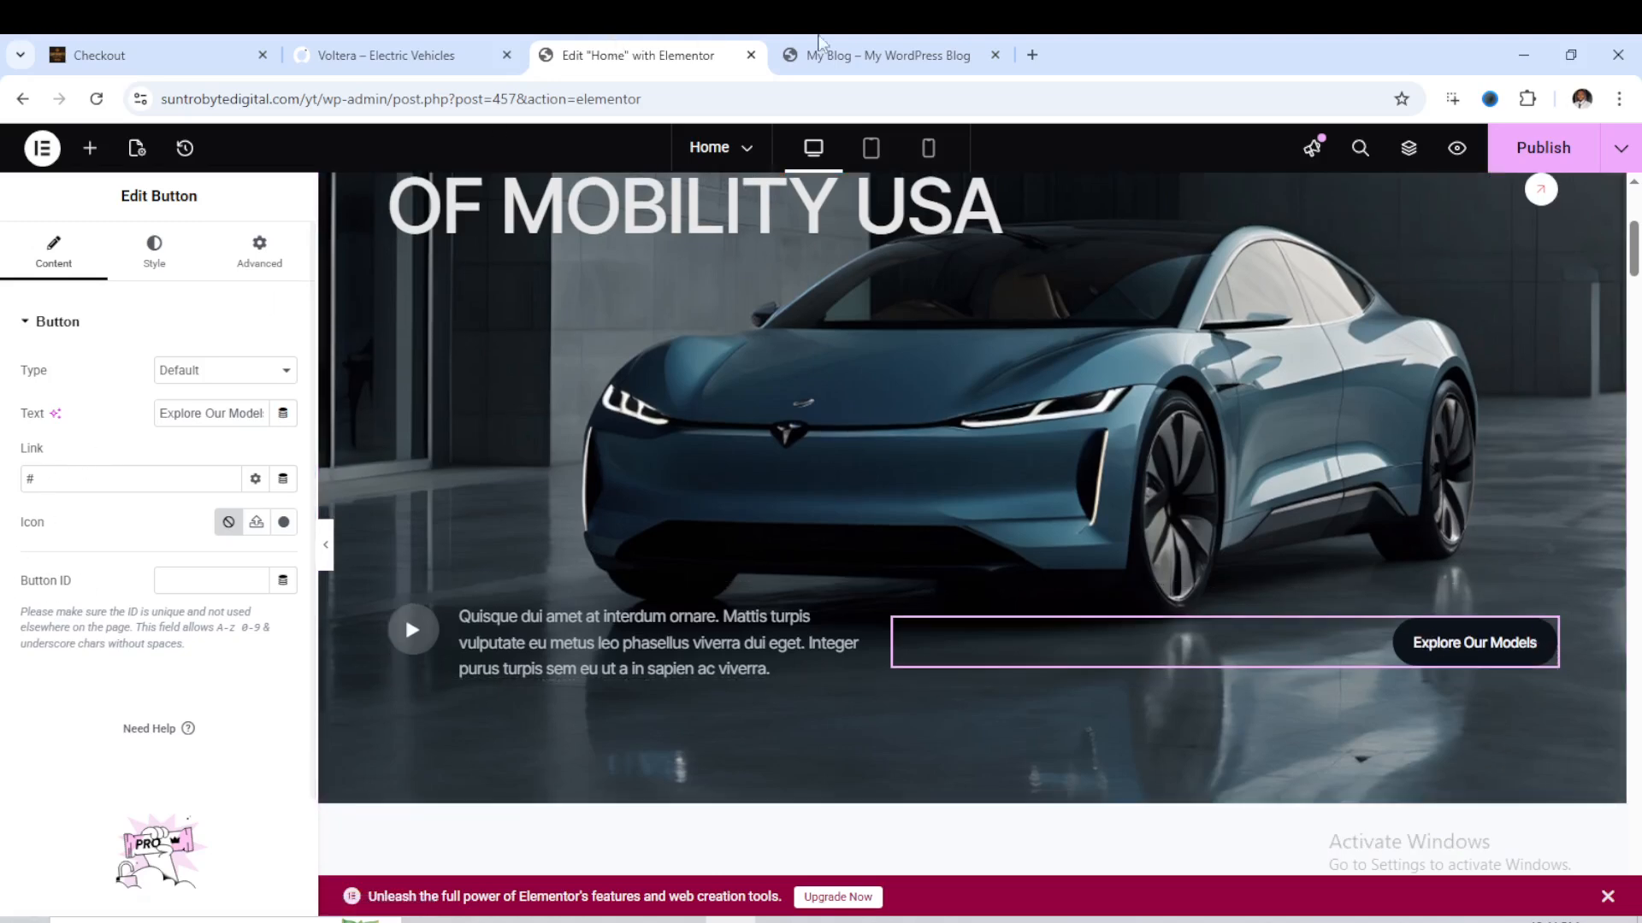
pyautogui.click(842, 55)
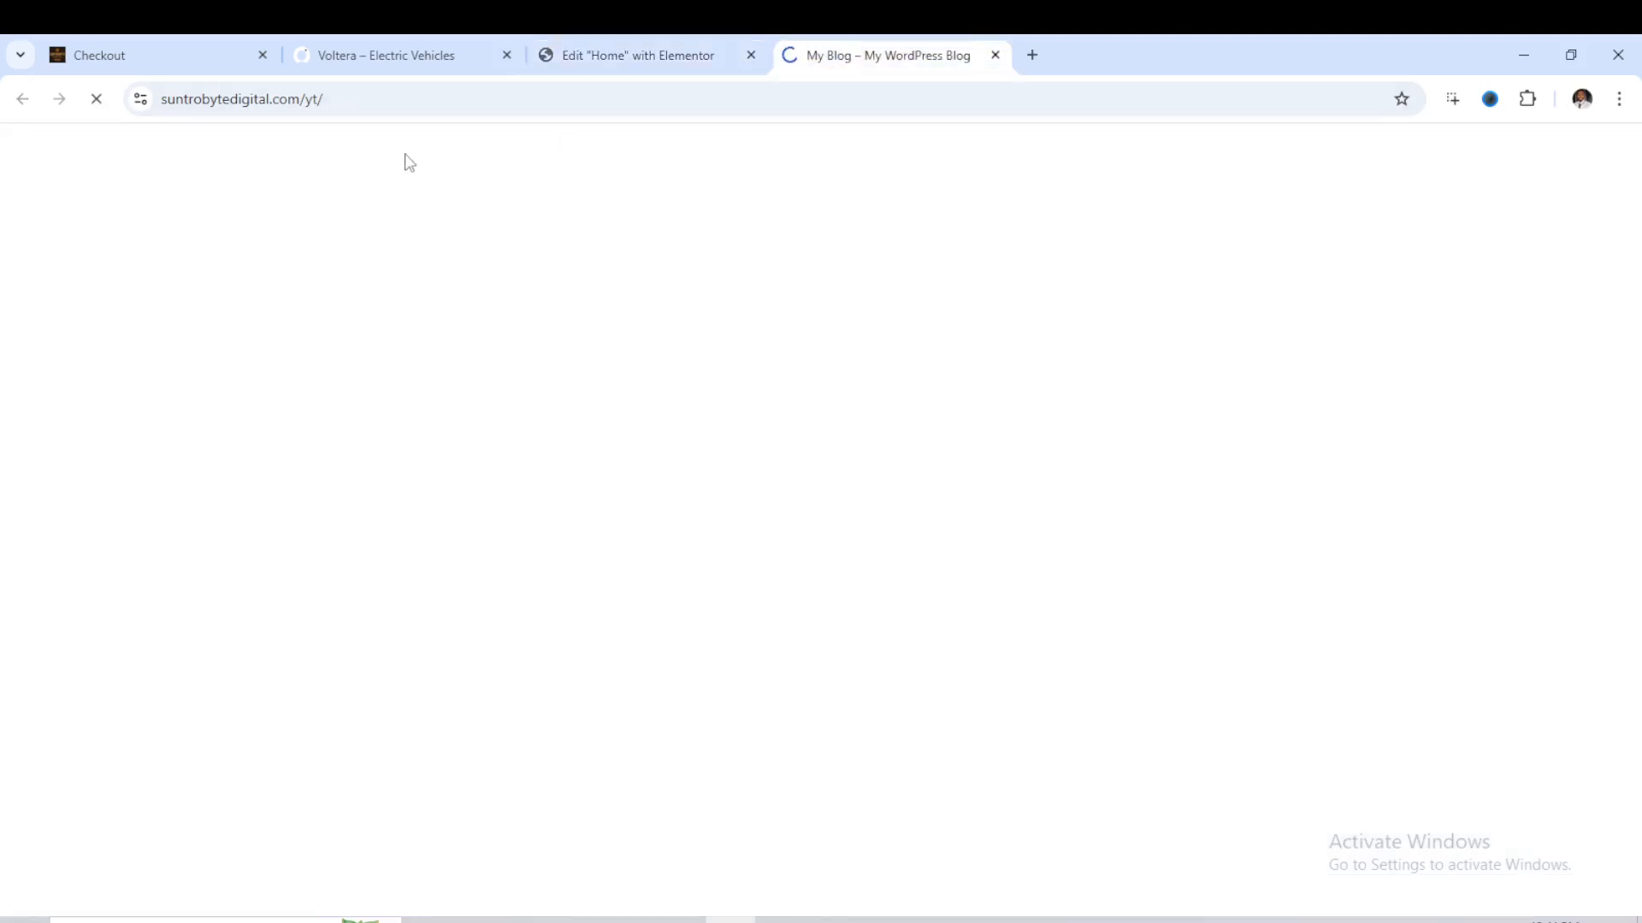
pyautogui.click(293, 98)
pyautogui.rightClick(295, 100)
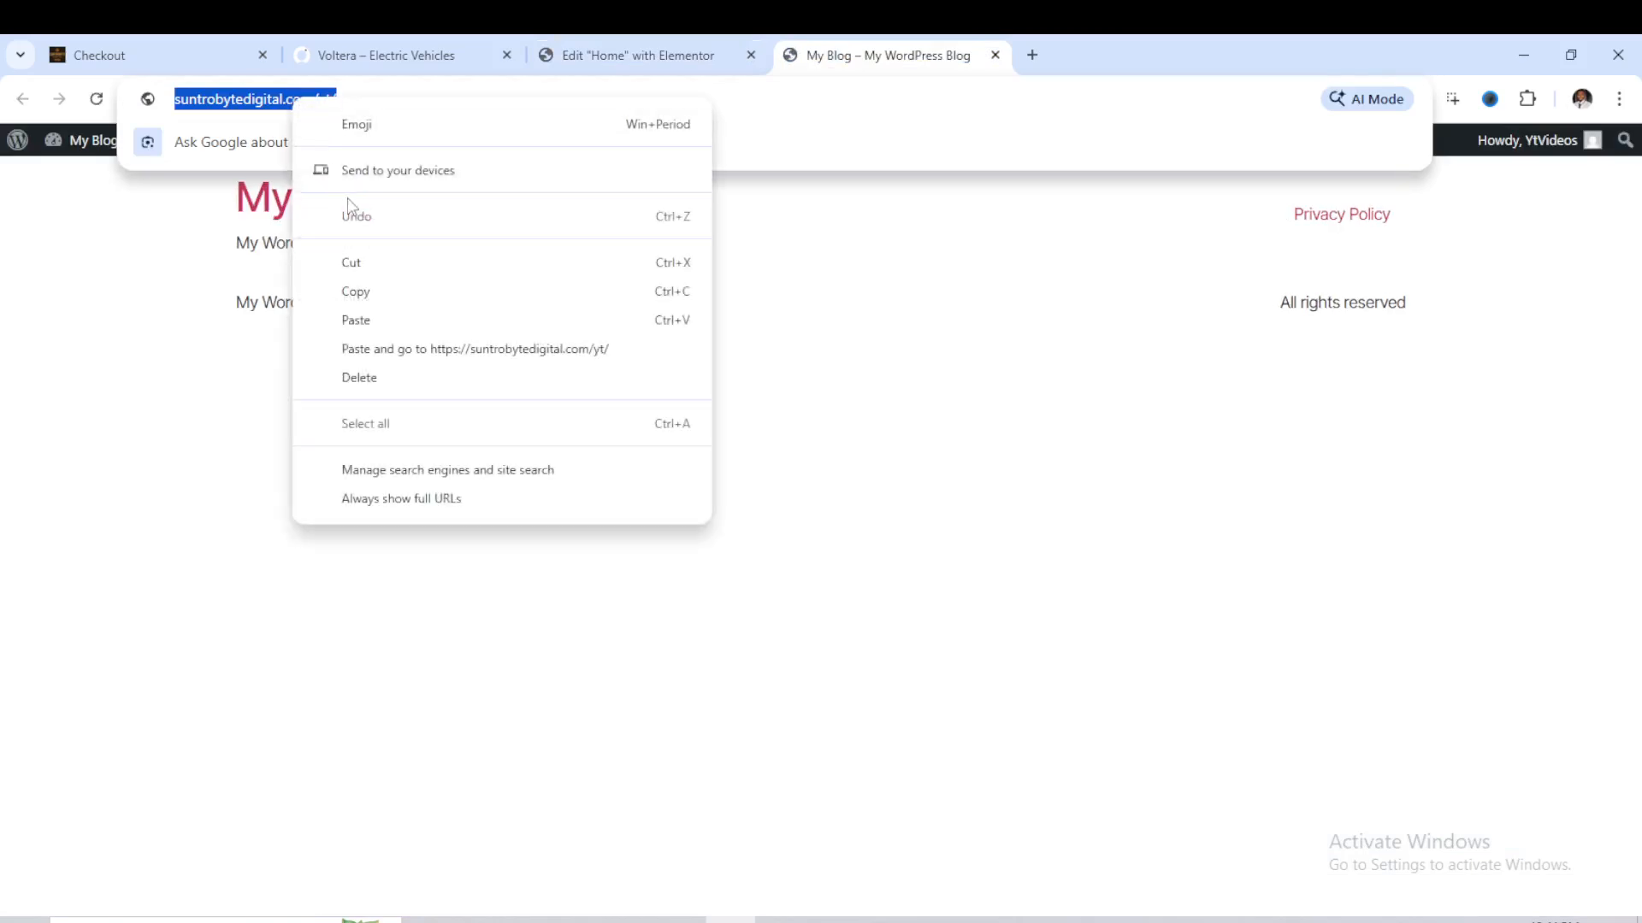
pyautogui.click(398, 291)
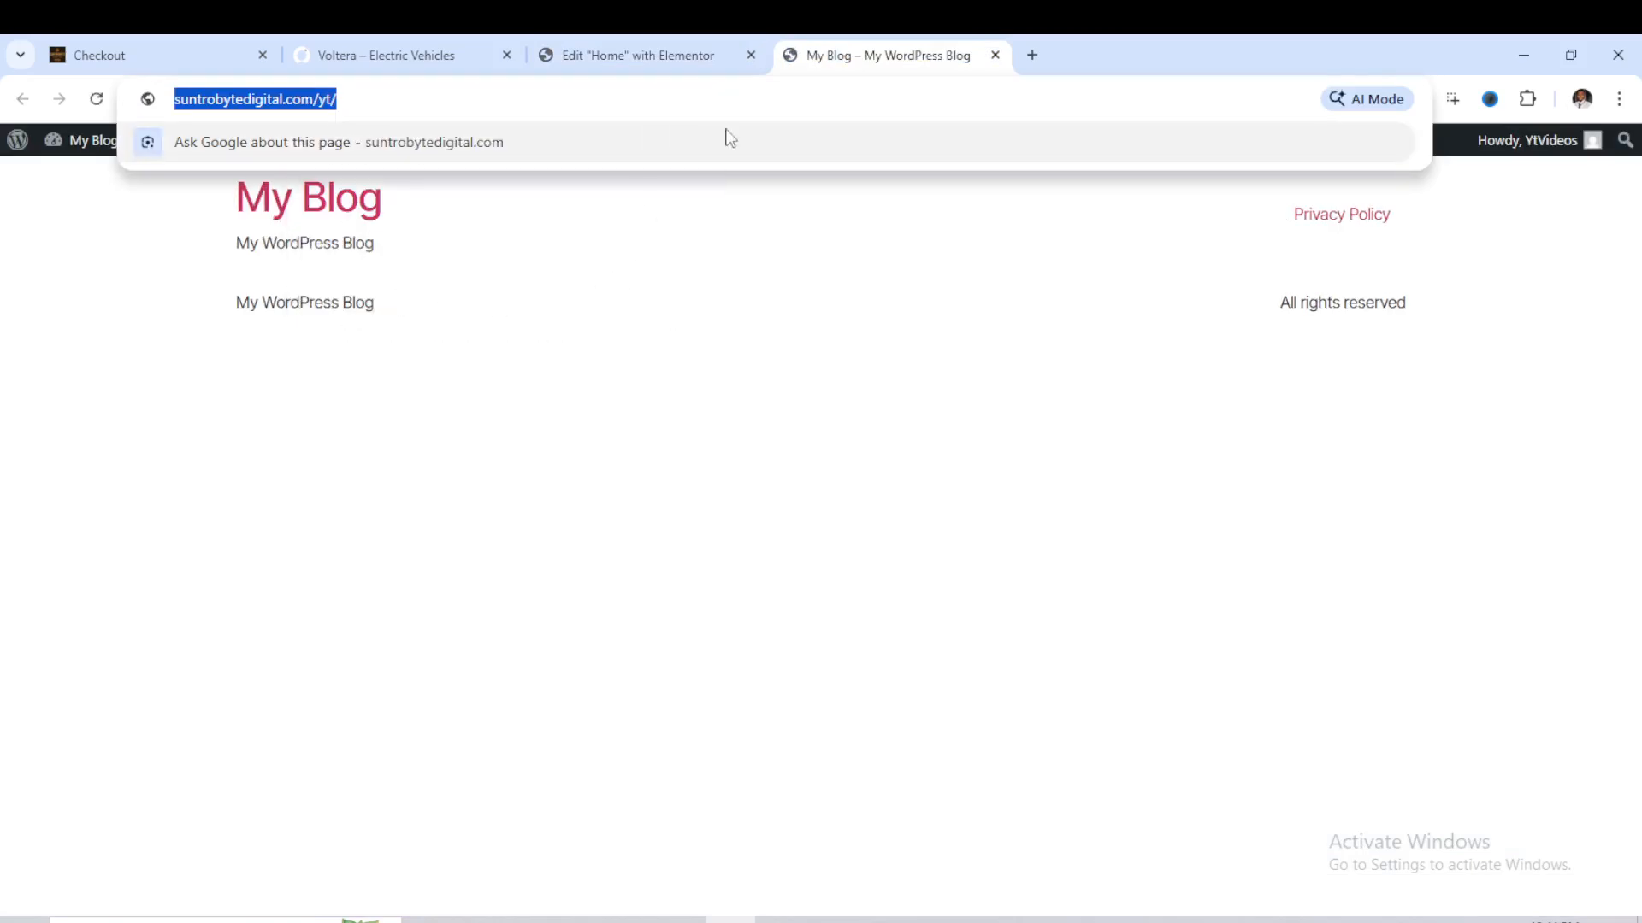
pyautogui.click(581, 56)
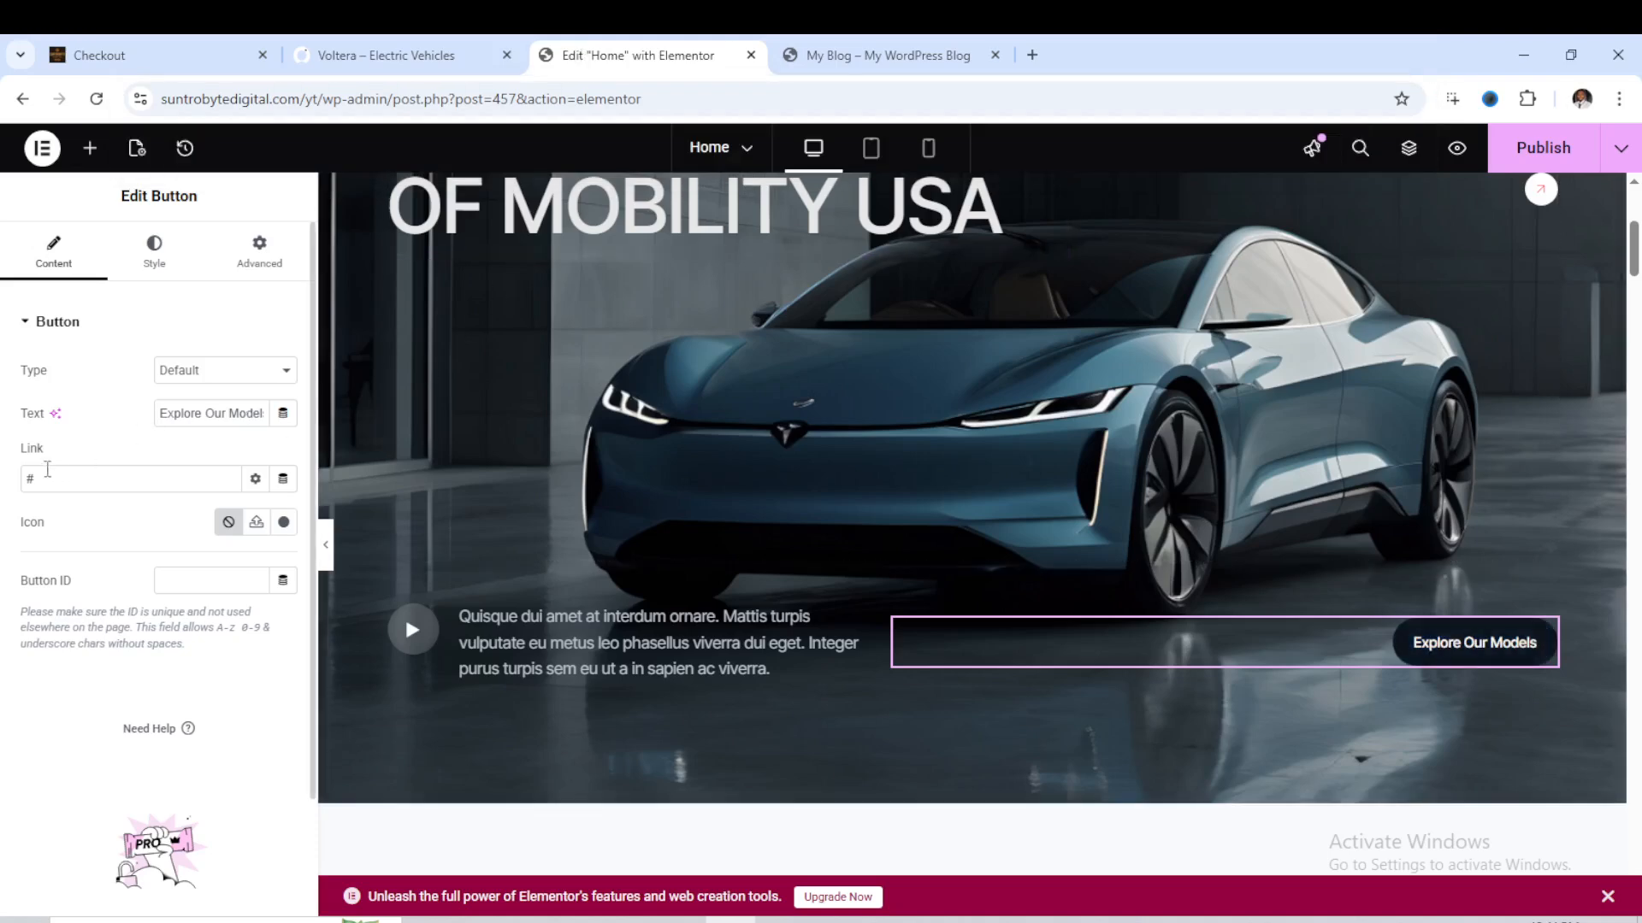
pyautogui.moveTo(29, 478); pyautogui.dragTo(38, 480)
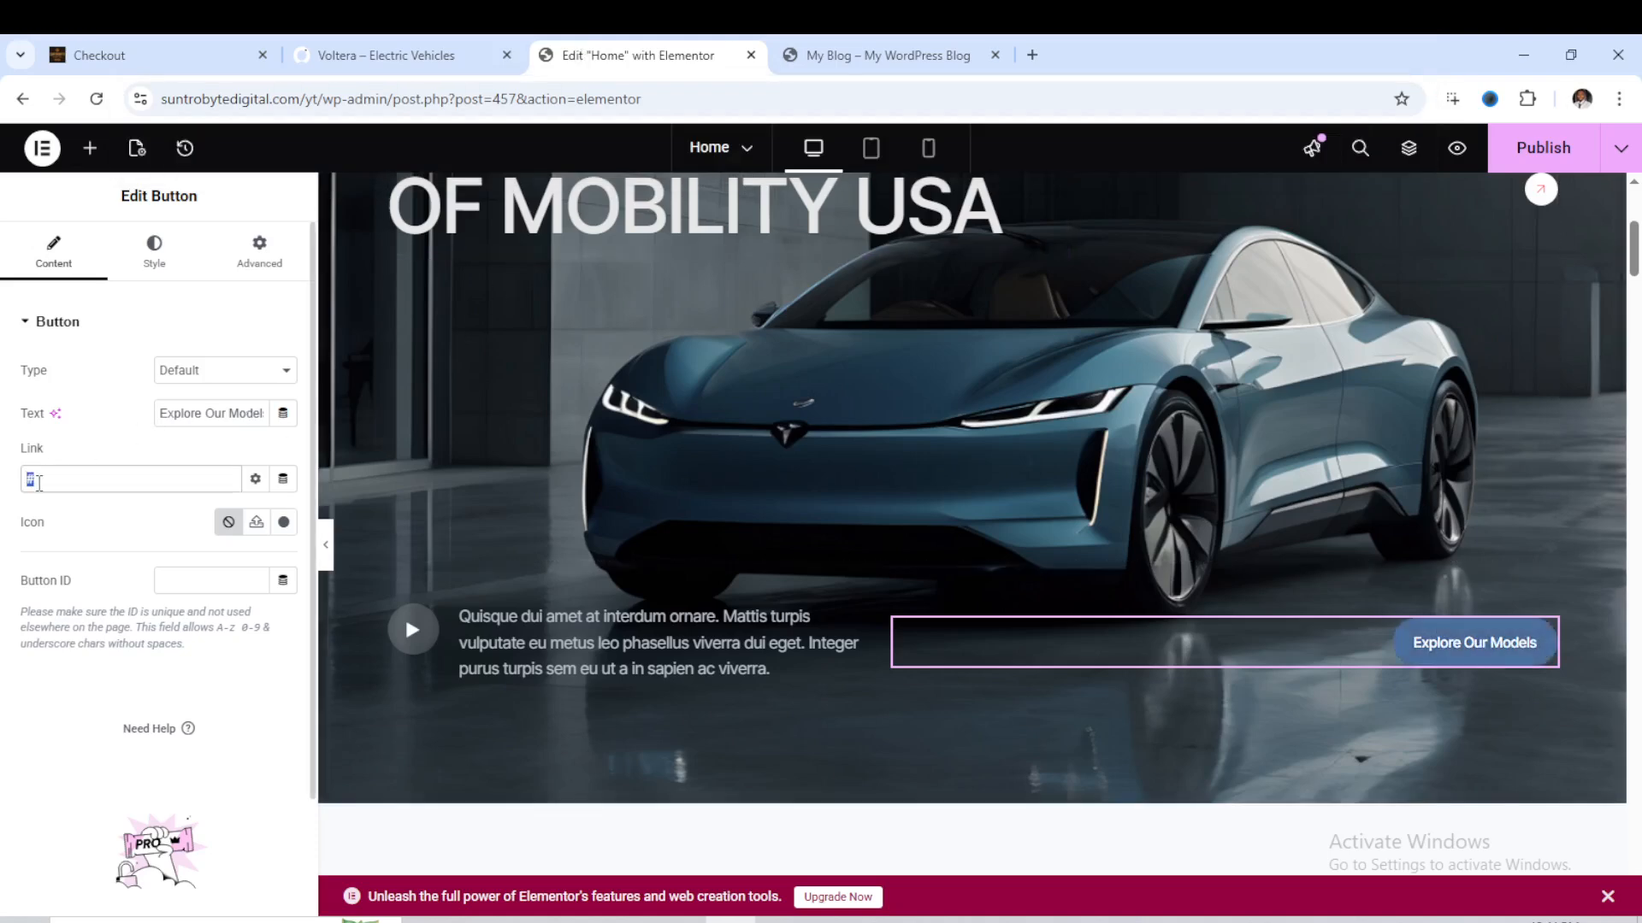
pyautogui.hotkey('ctrl', 'v')
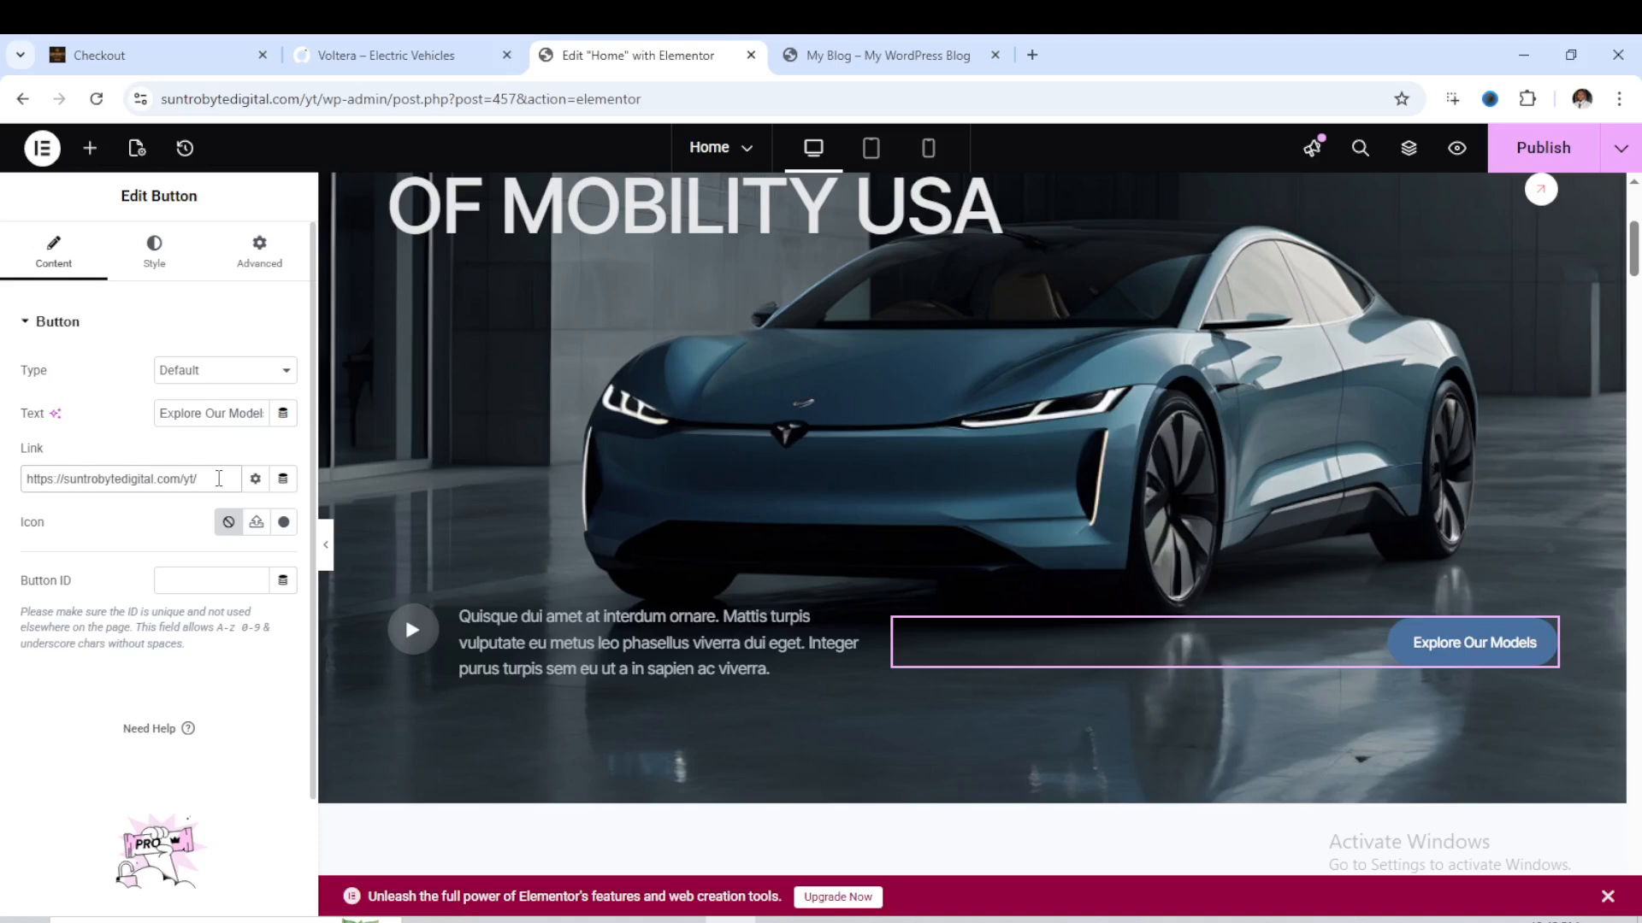
# - Add USA to the end of the About Us section's main heading so it reads Empowering the Future of Mobility USA
pyautogui.scroll(-1, 892, 453)
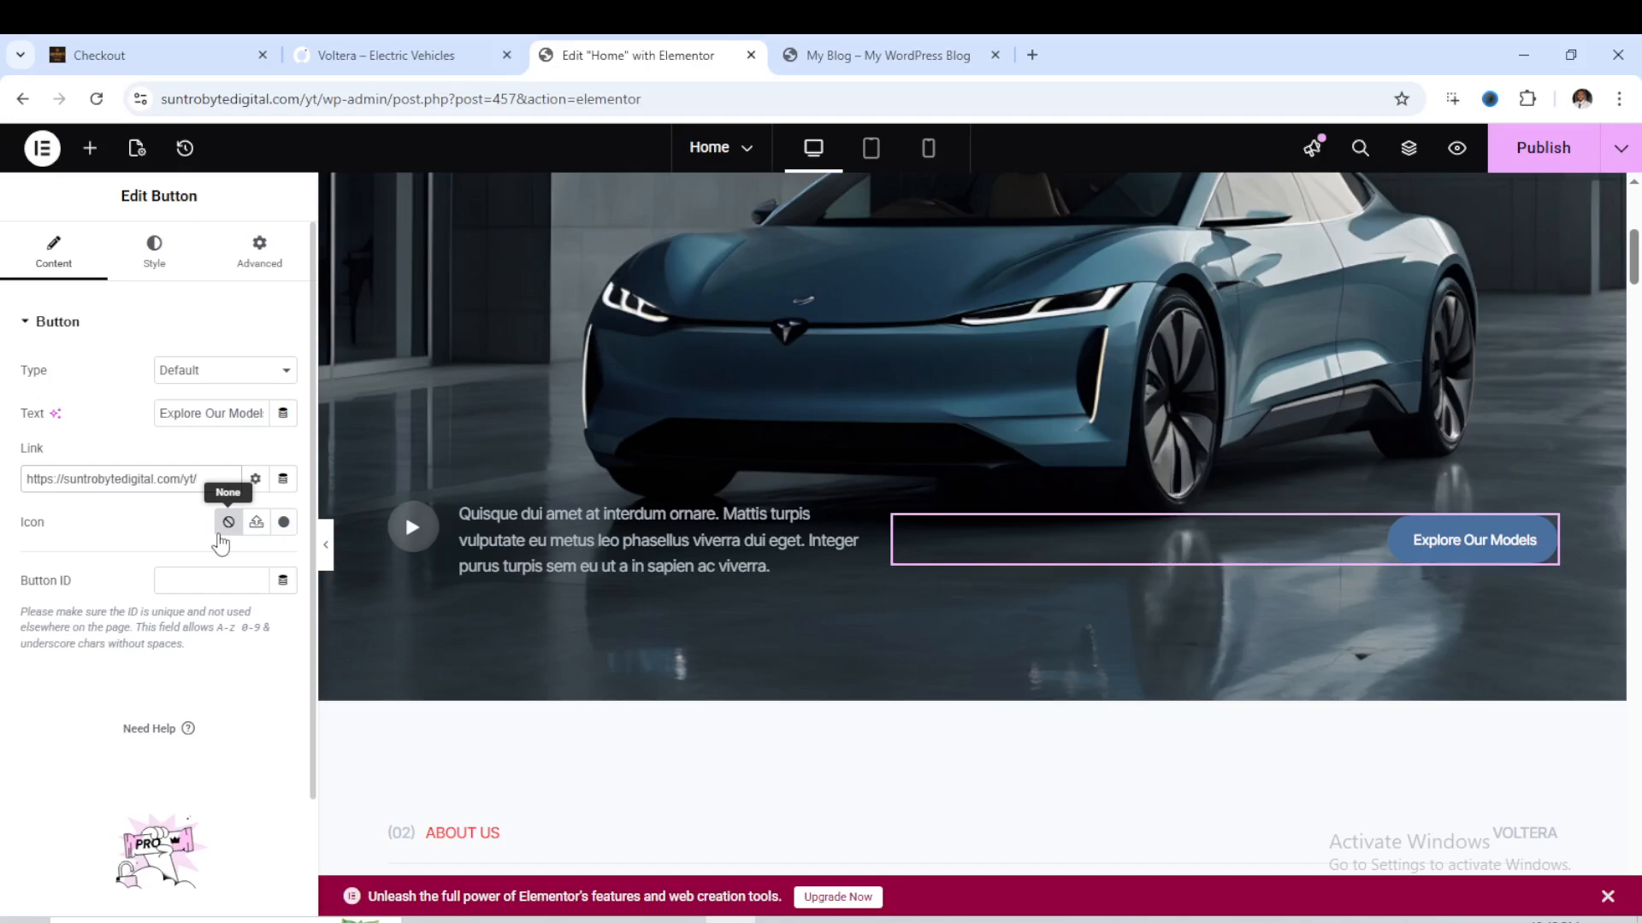
pyautogui.scroll(-5, 641, 547)
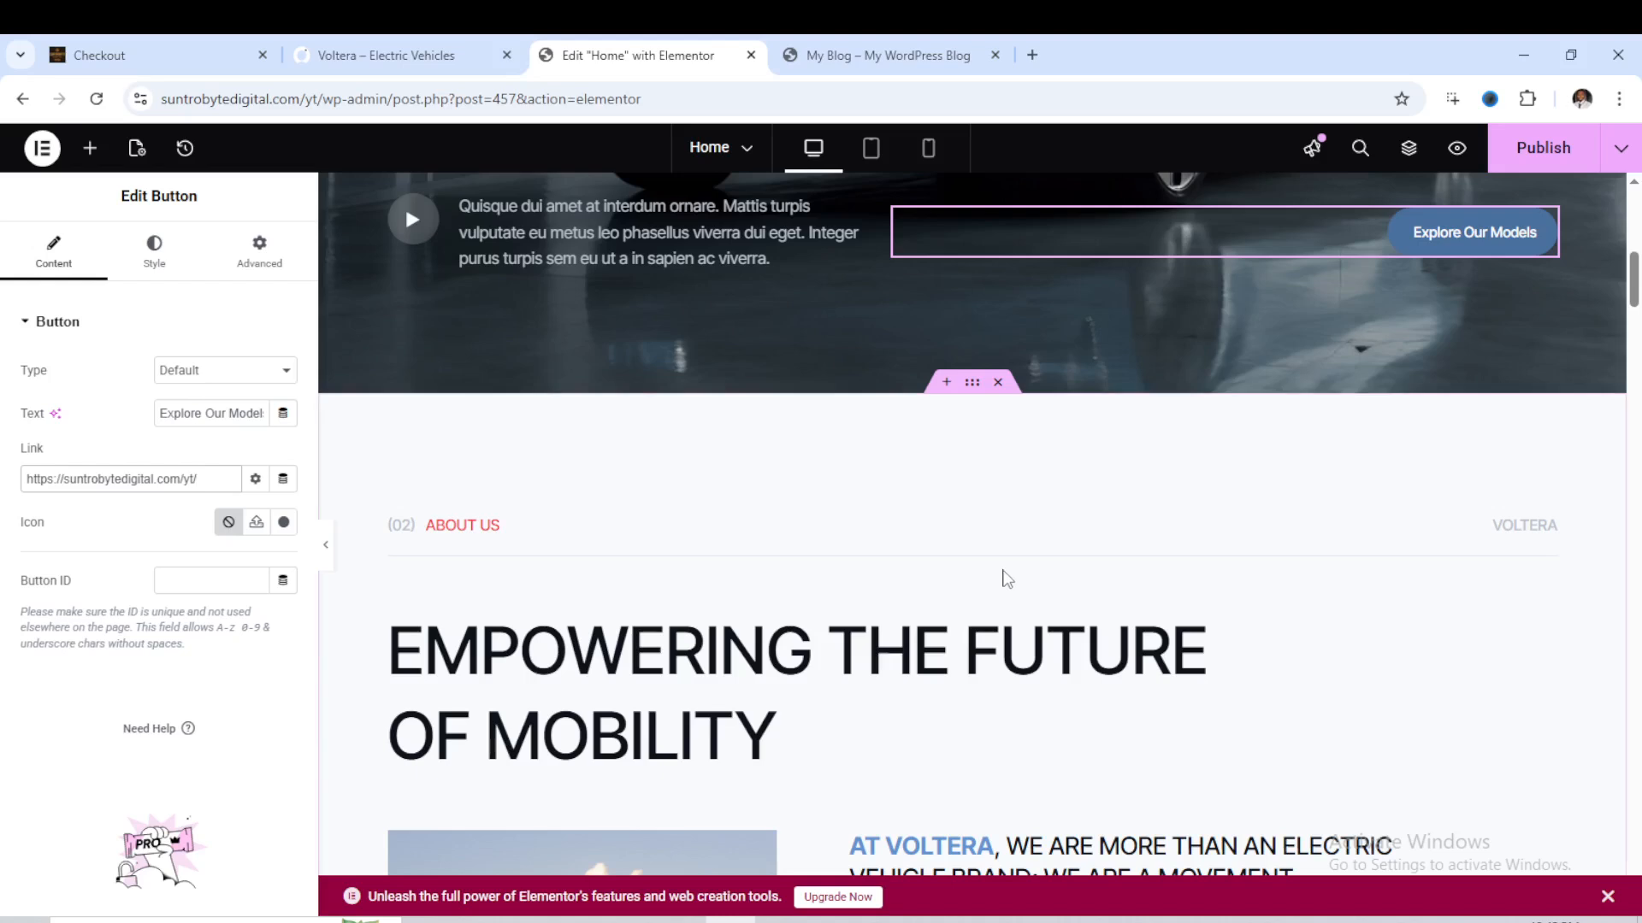
pyautogui.click(487, 427)
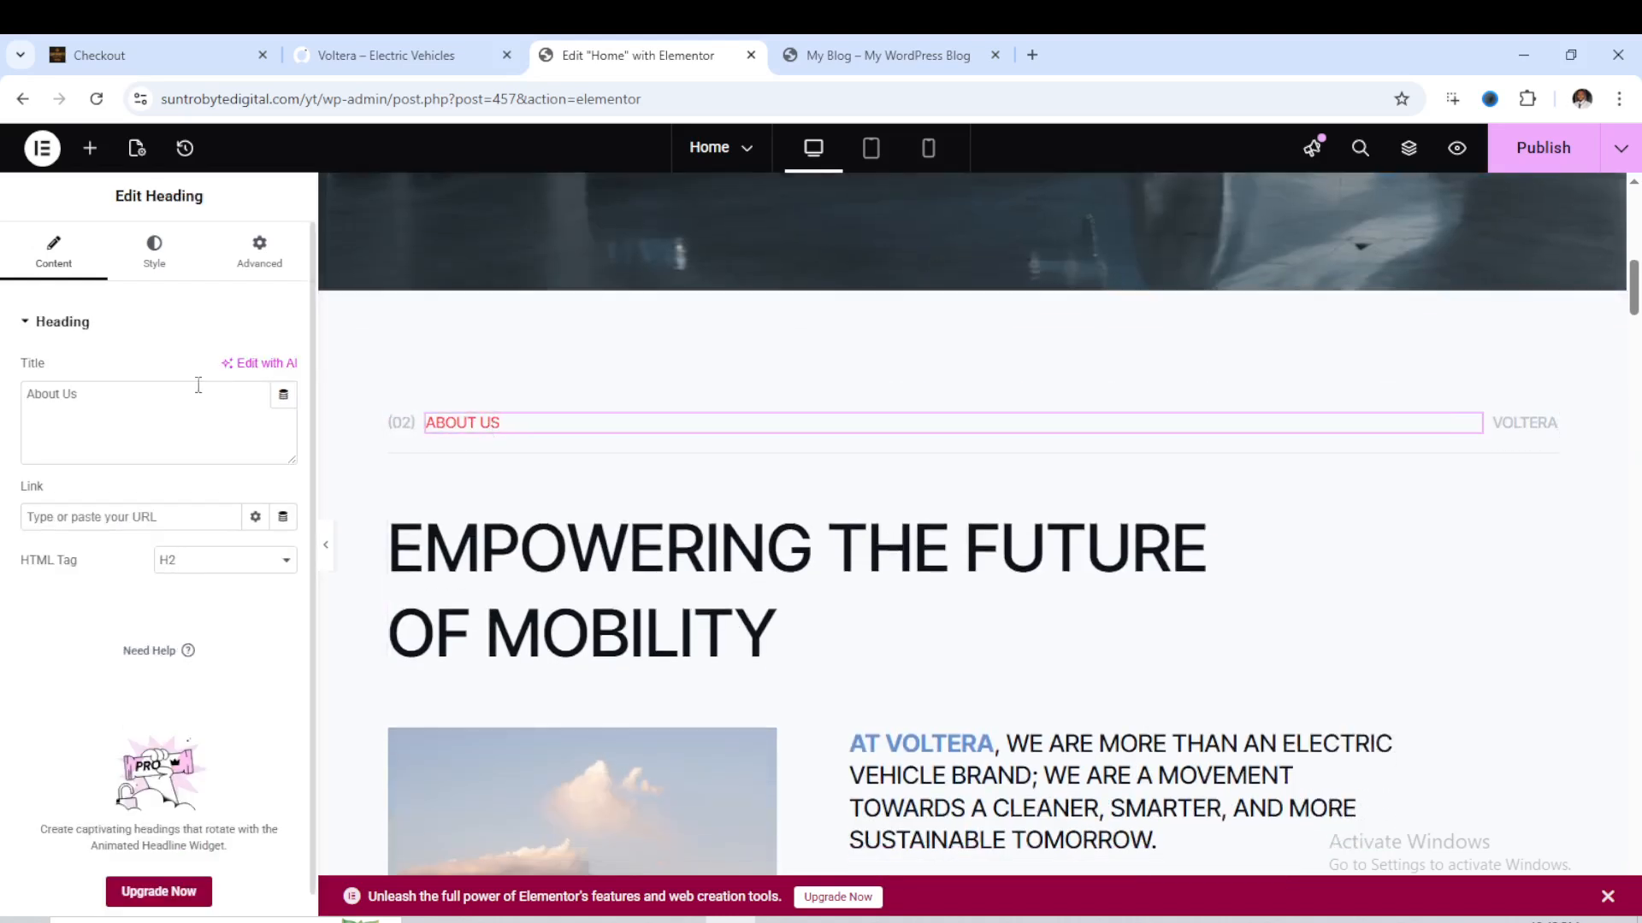
pyautogui.click(684, 584)
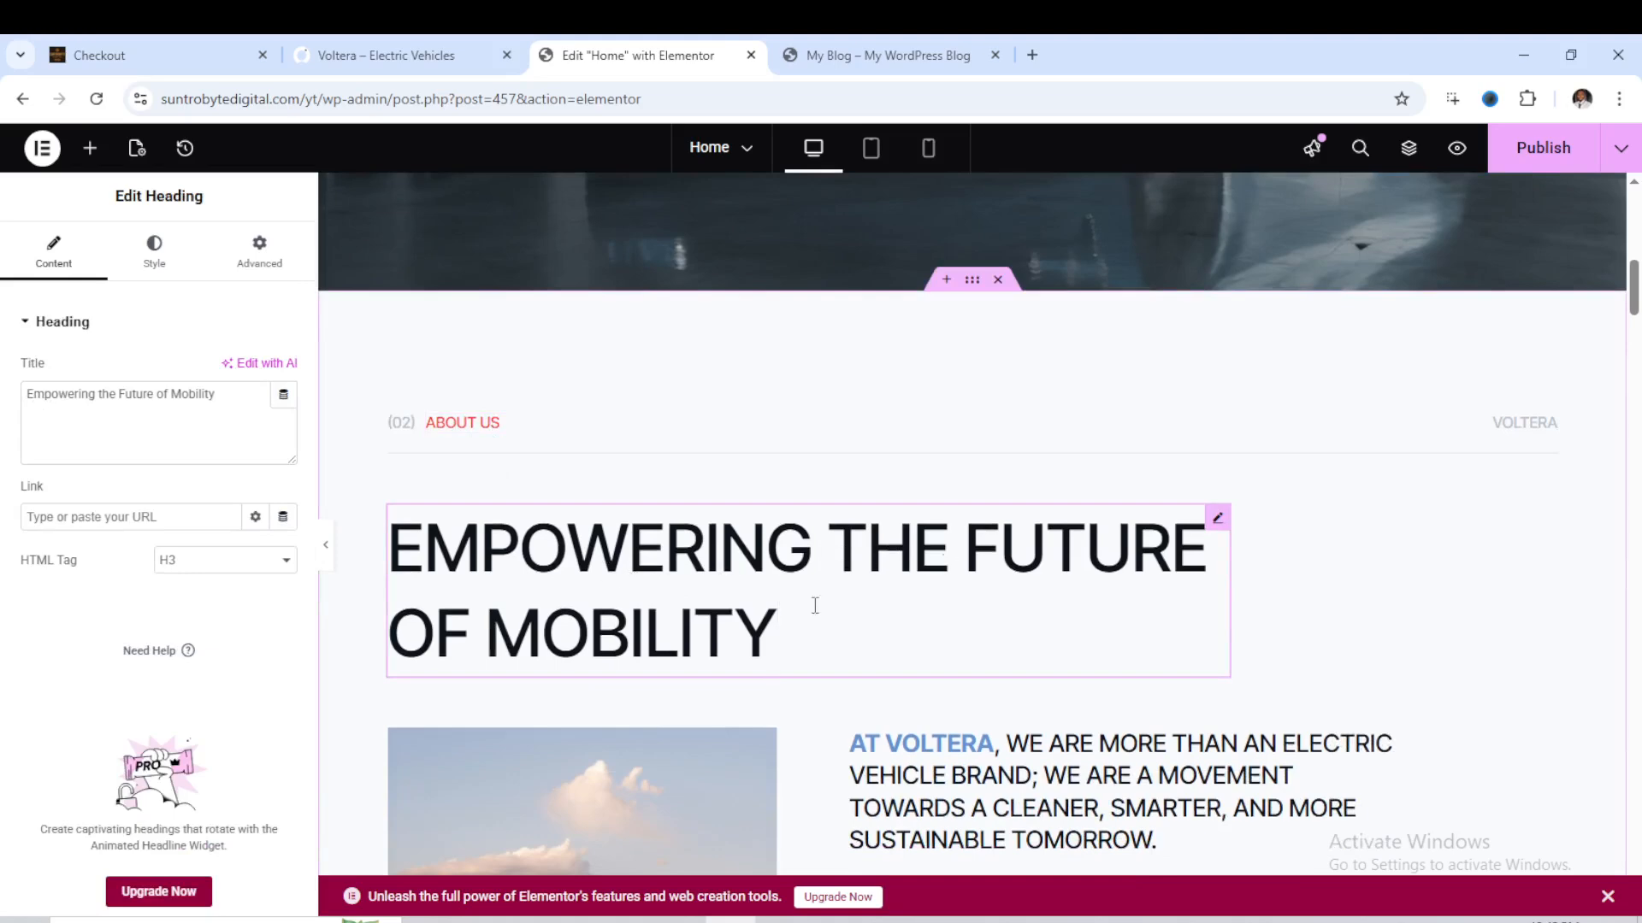
pyautogui.click(221, 394)
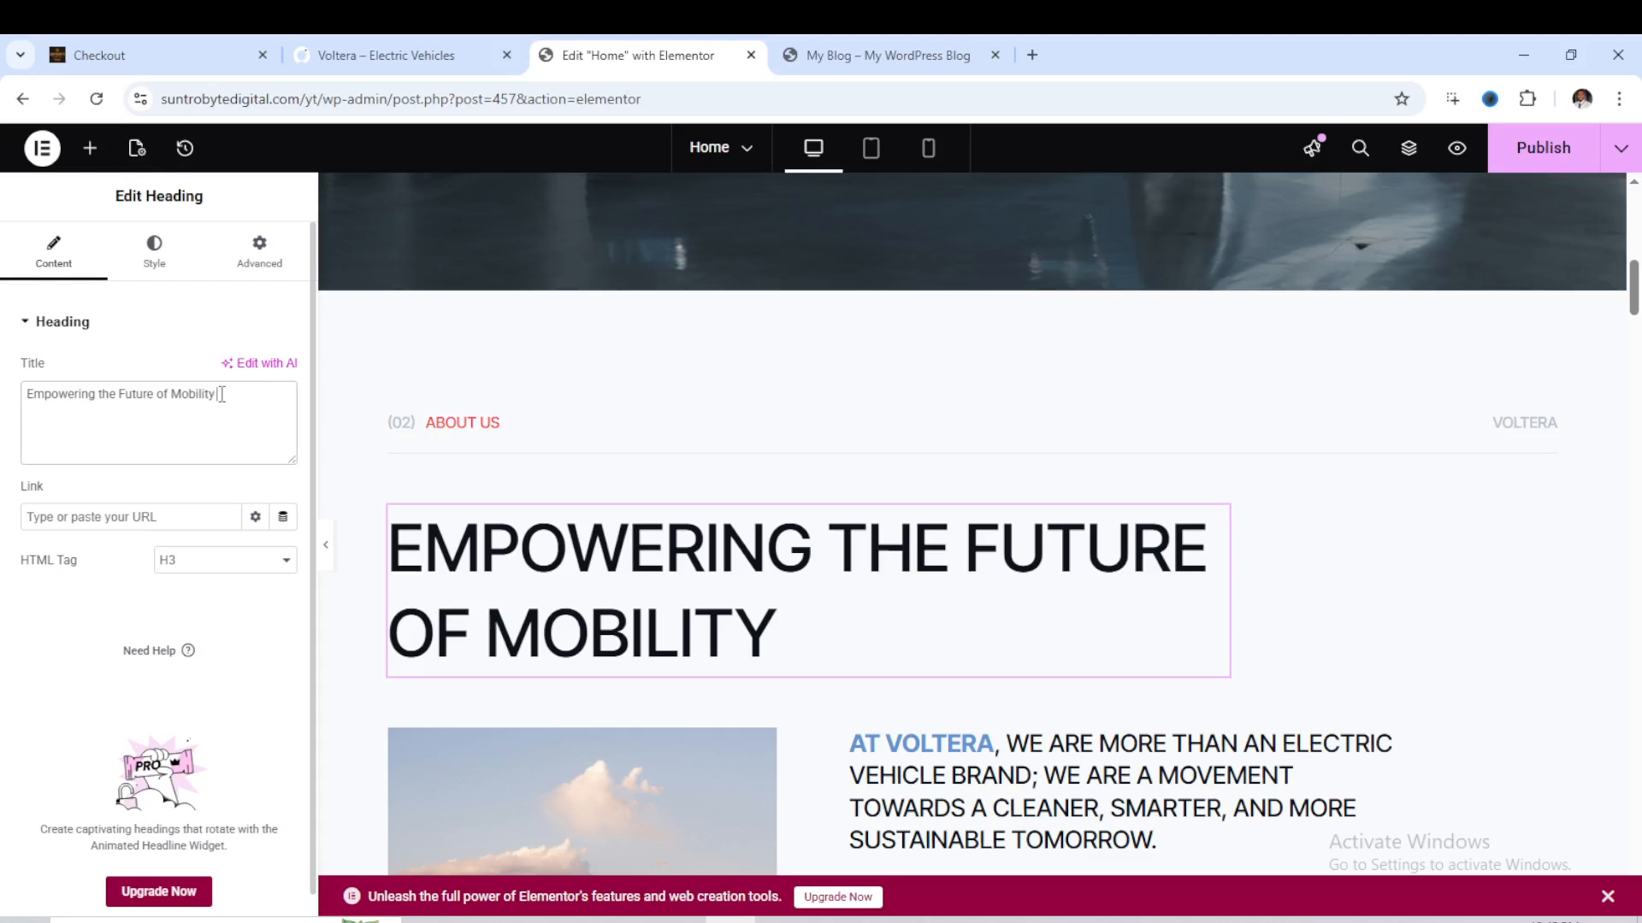
pyautogui.write('USA')
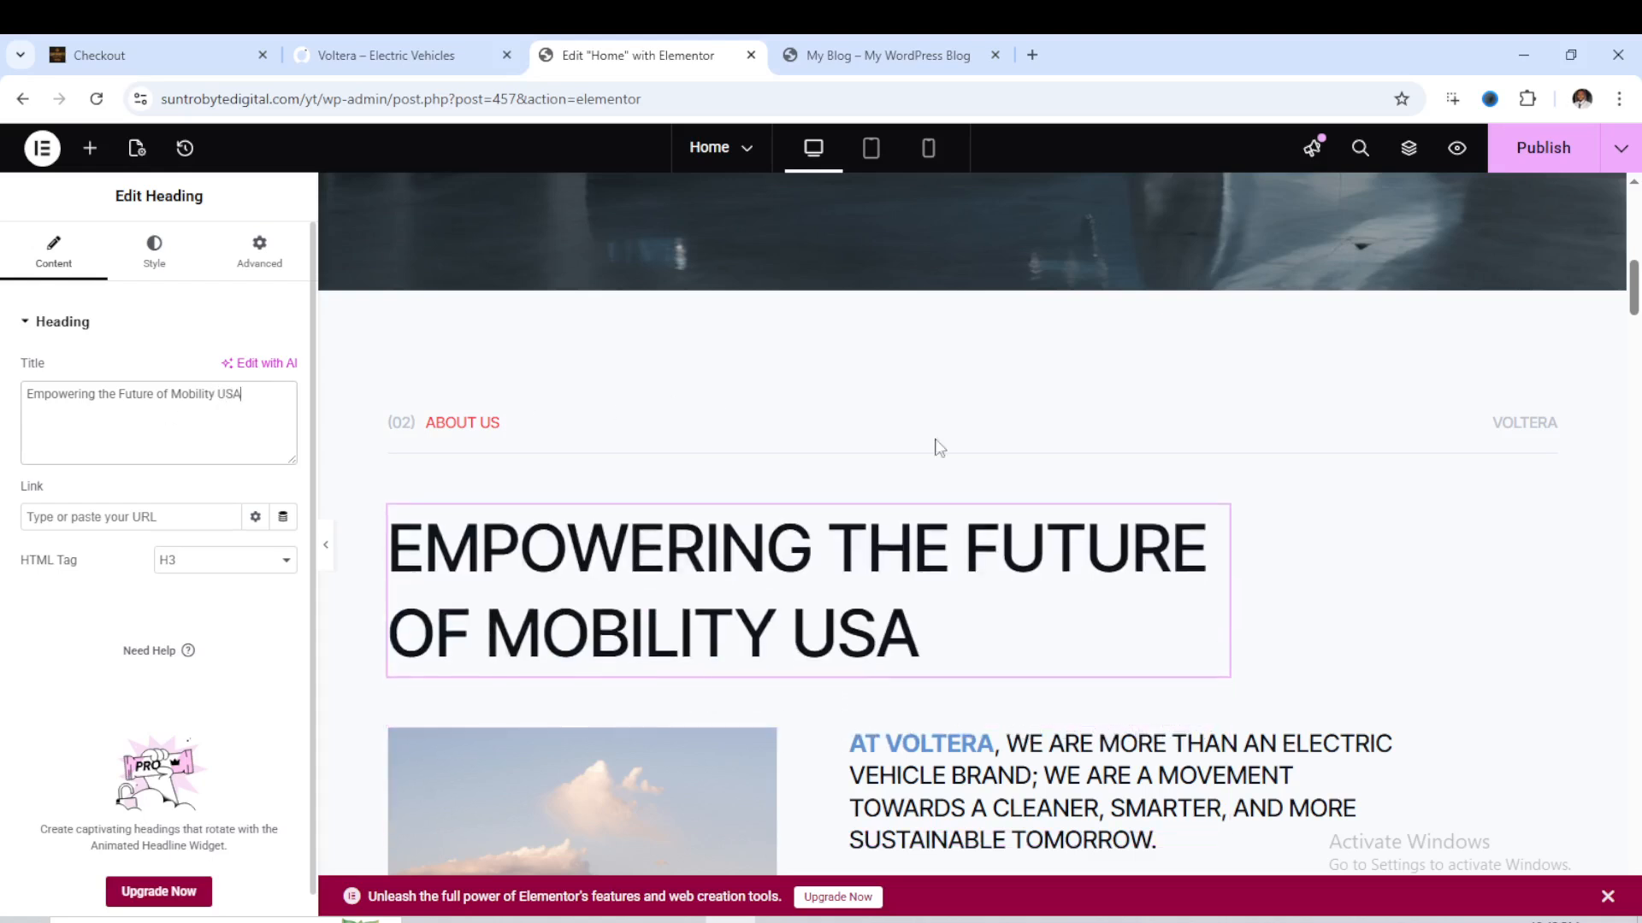
# - Look through the media library and upload options for replacing the About Us section's SUV image, and close the chooser without changing it
pyautogui.scroll(-4, 938, 446)
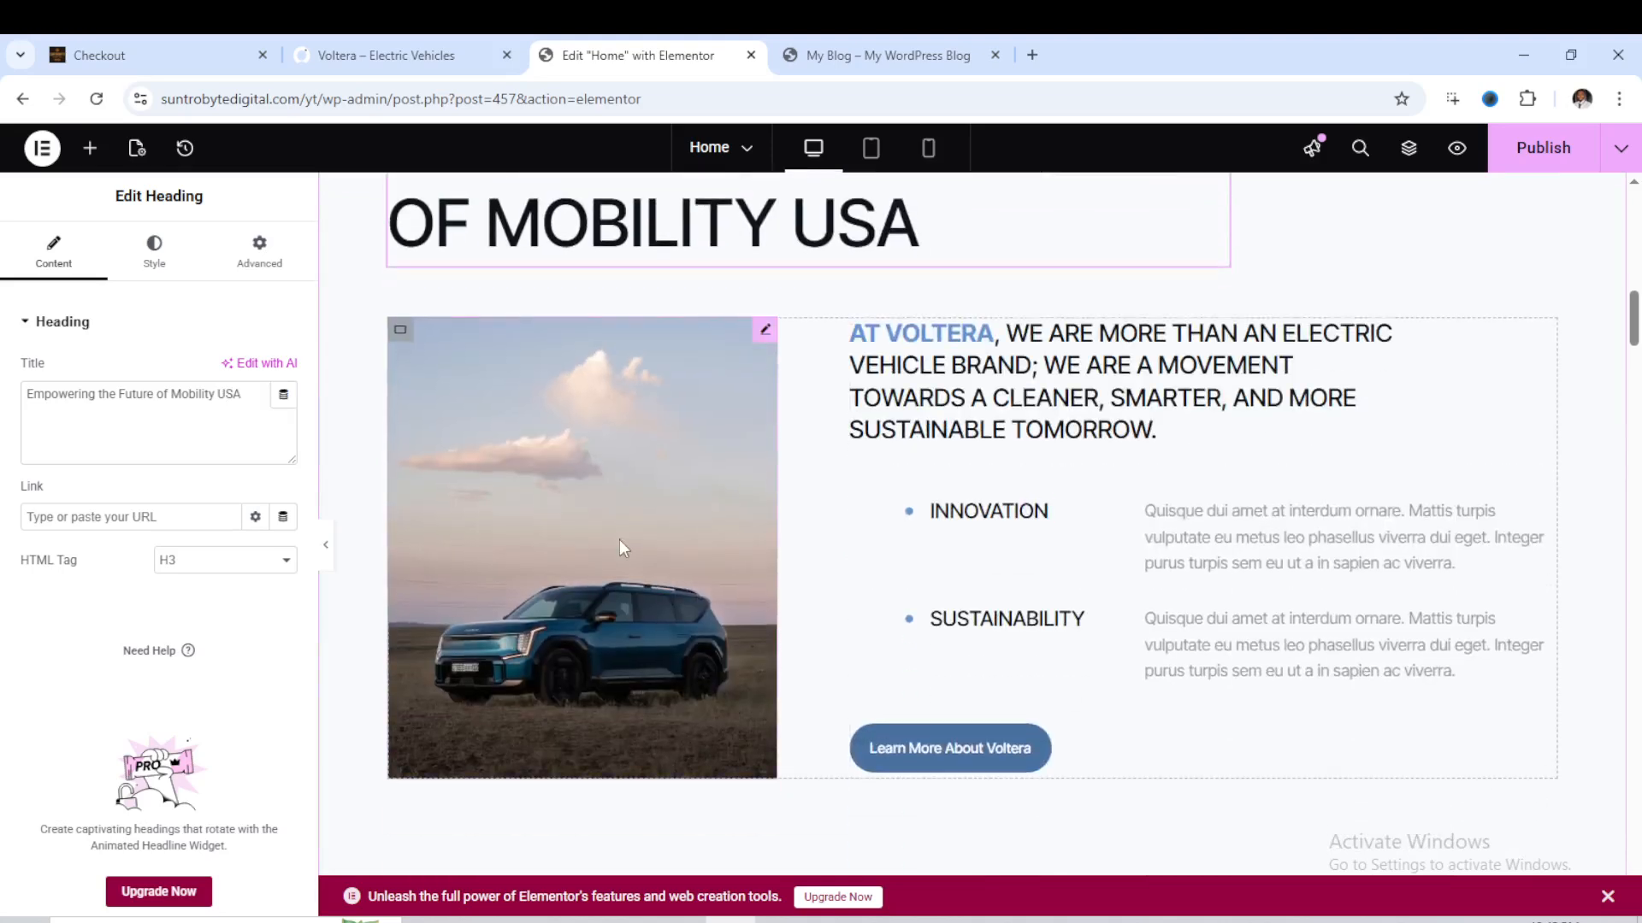
pyautogui.click(619, 540)
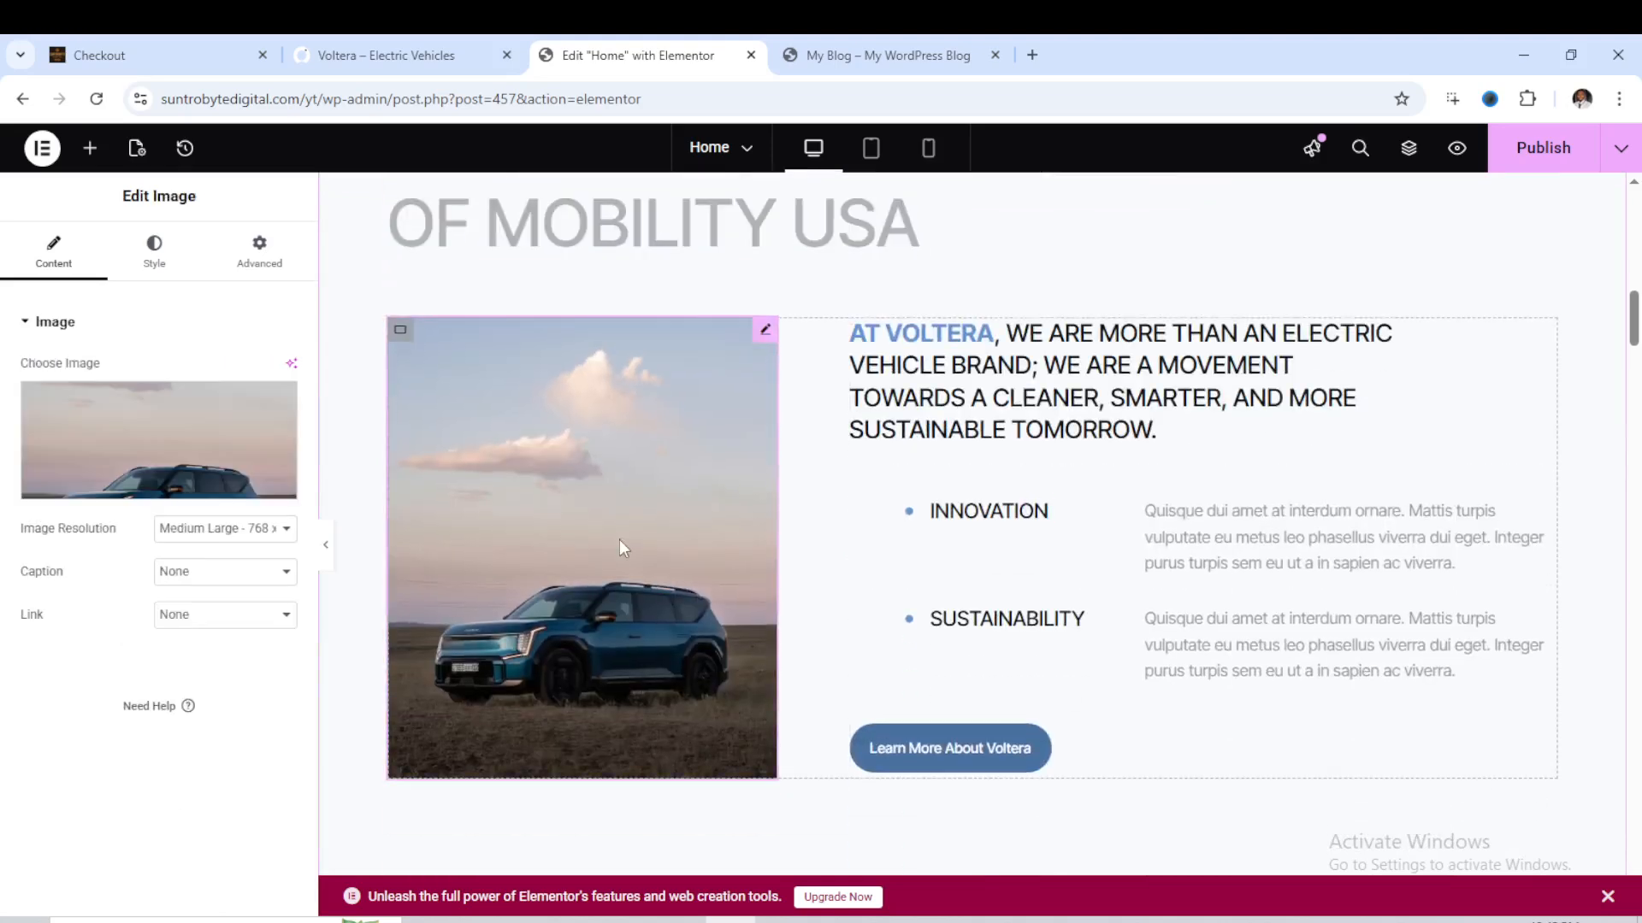
pyautogui.click(115, 486)
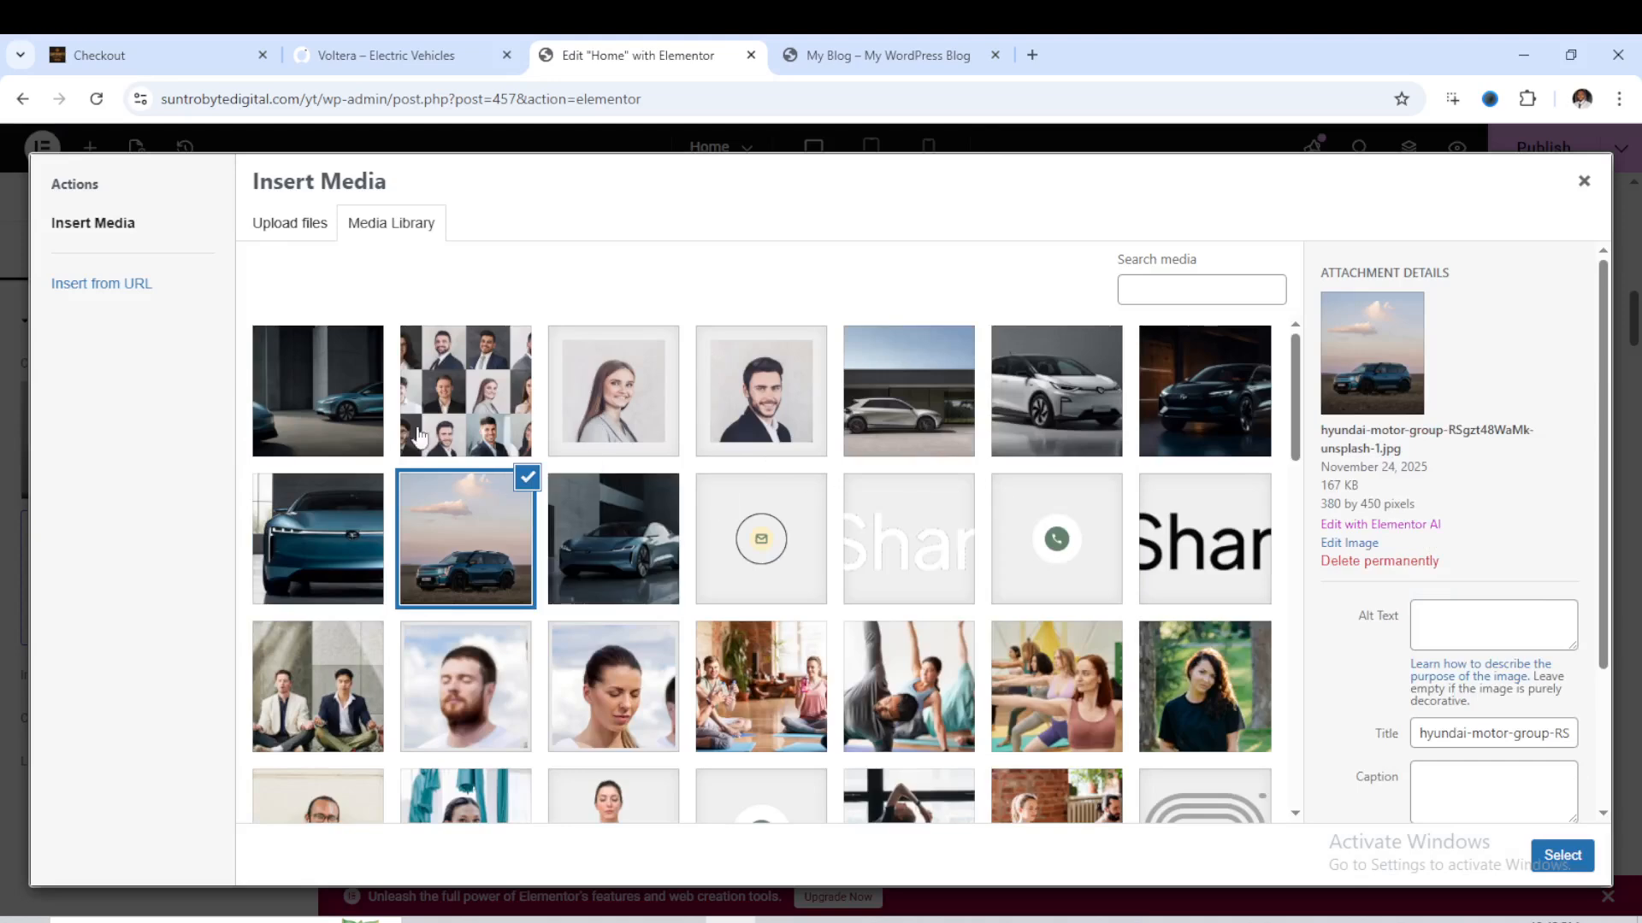
pyautogui.click(285, 234)
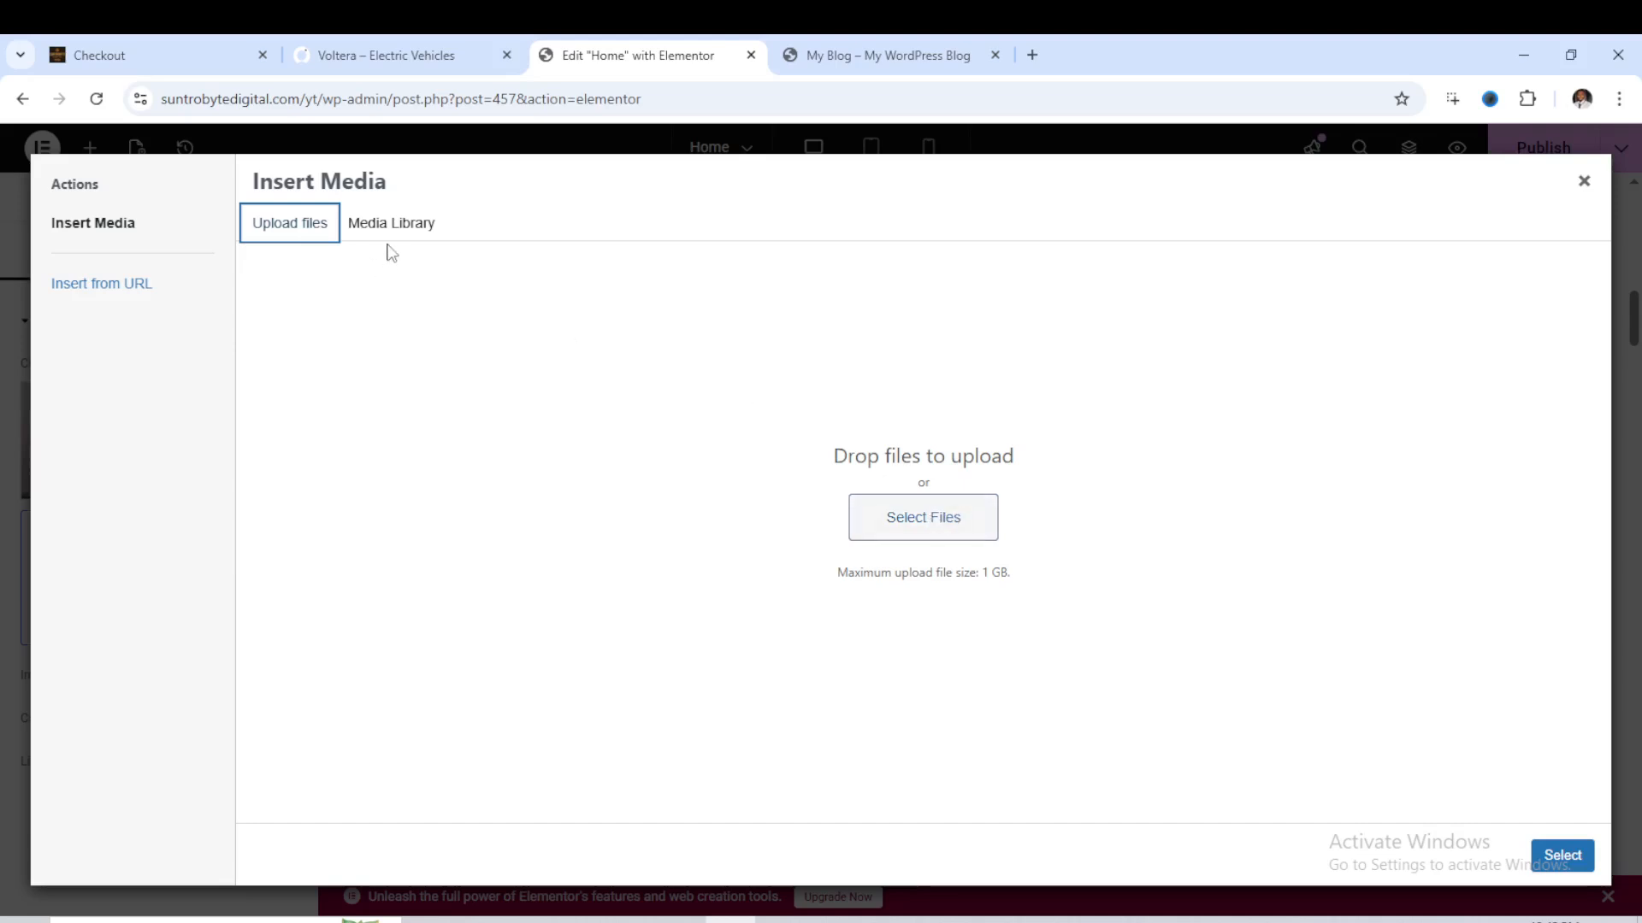
pyautogui.click(1583, 180)
# - Inspect the hero container's background image settings and its media library choices, and close the chooser without replacing the image
pyautogui.scroll(6, 1000, 475)
pyautogui.scroll(5, 997, 463)
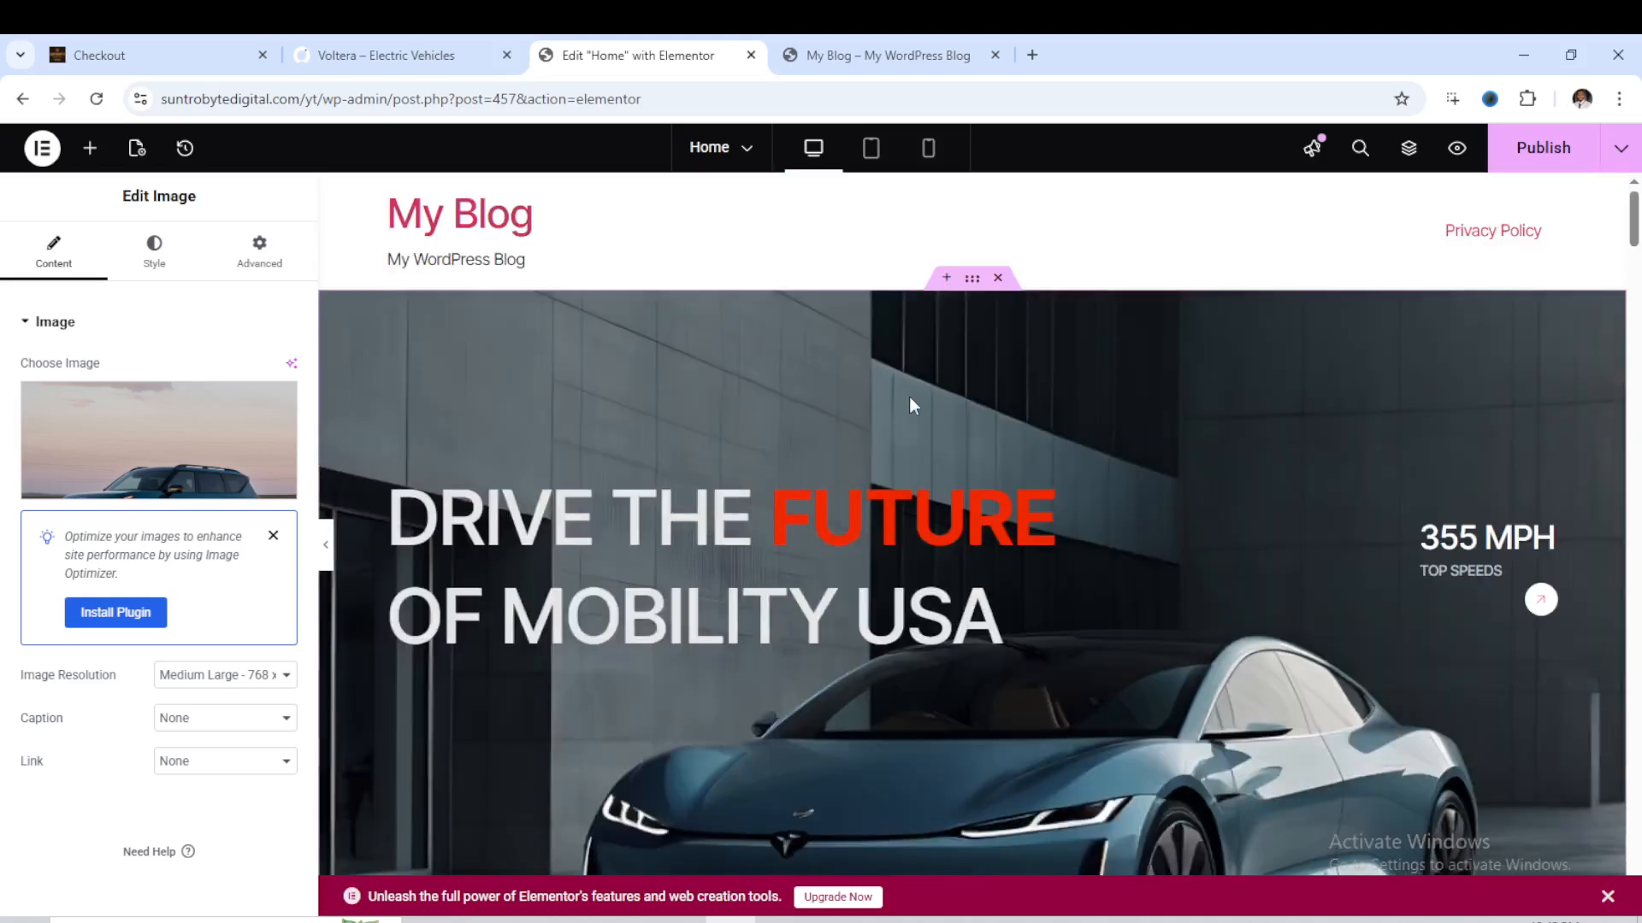
pyautogui.click(970, 280)
pyautogui.click(190, 283)
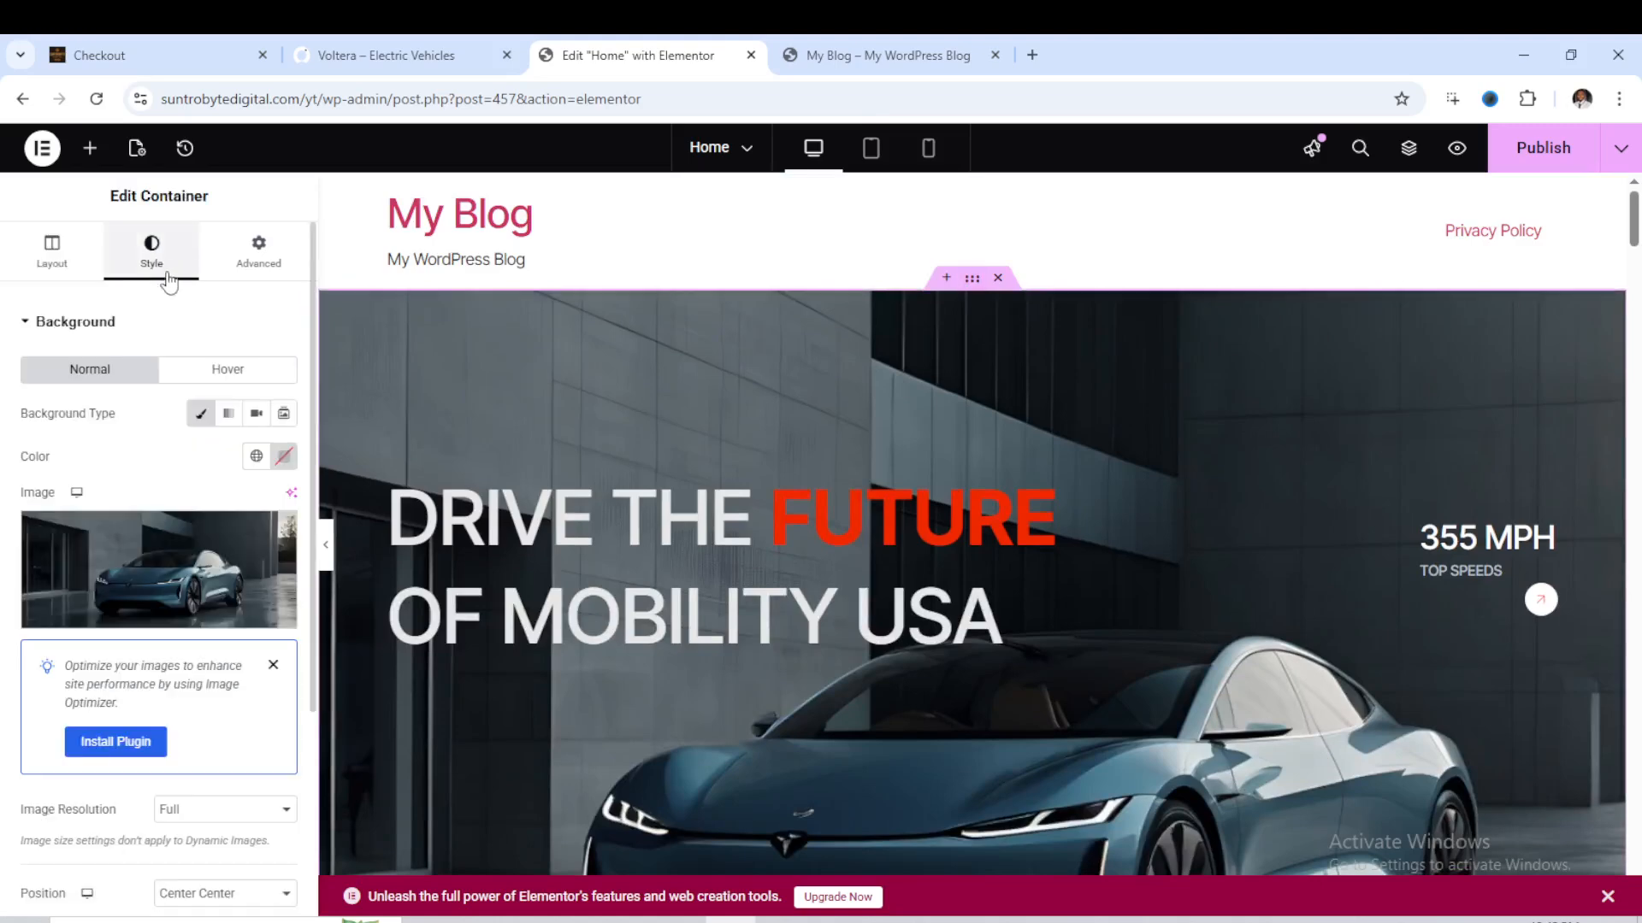
pyautogui.moveTo(168, 629)
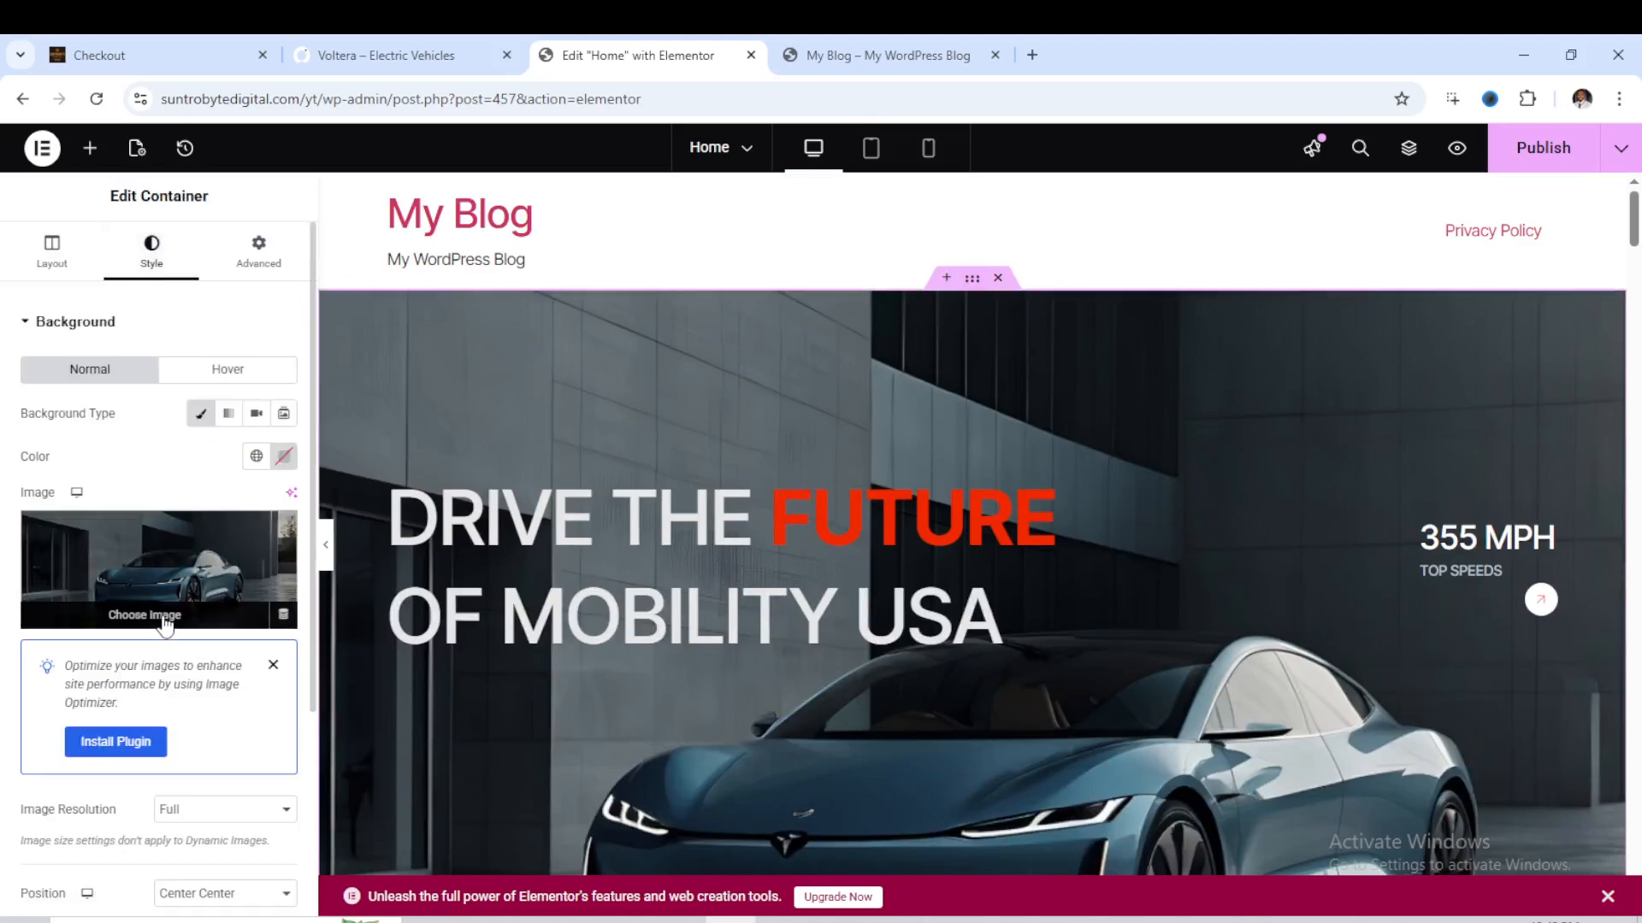
pyautogui.click(165, 617)
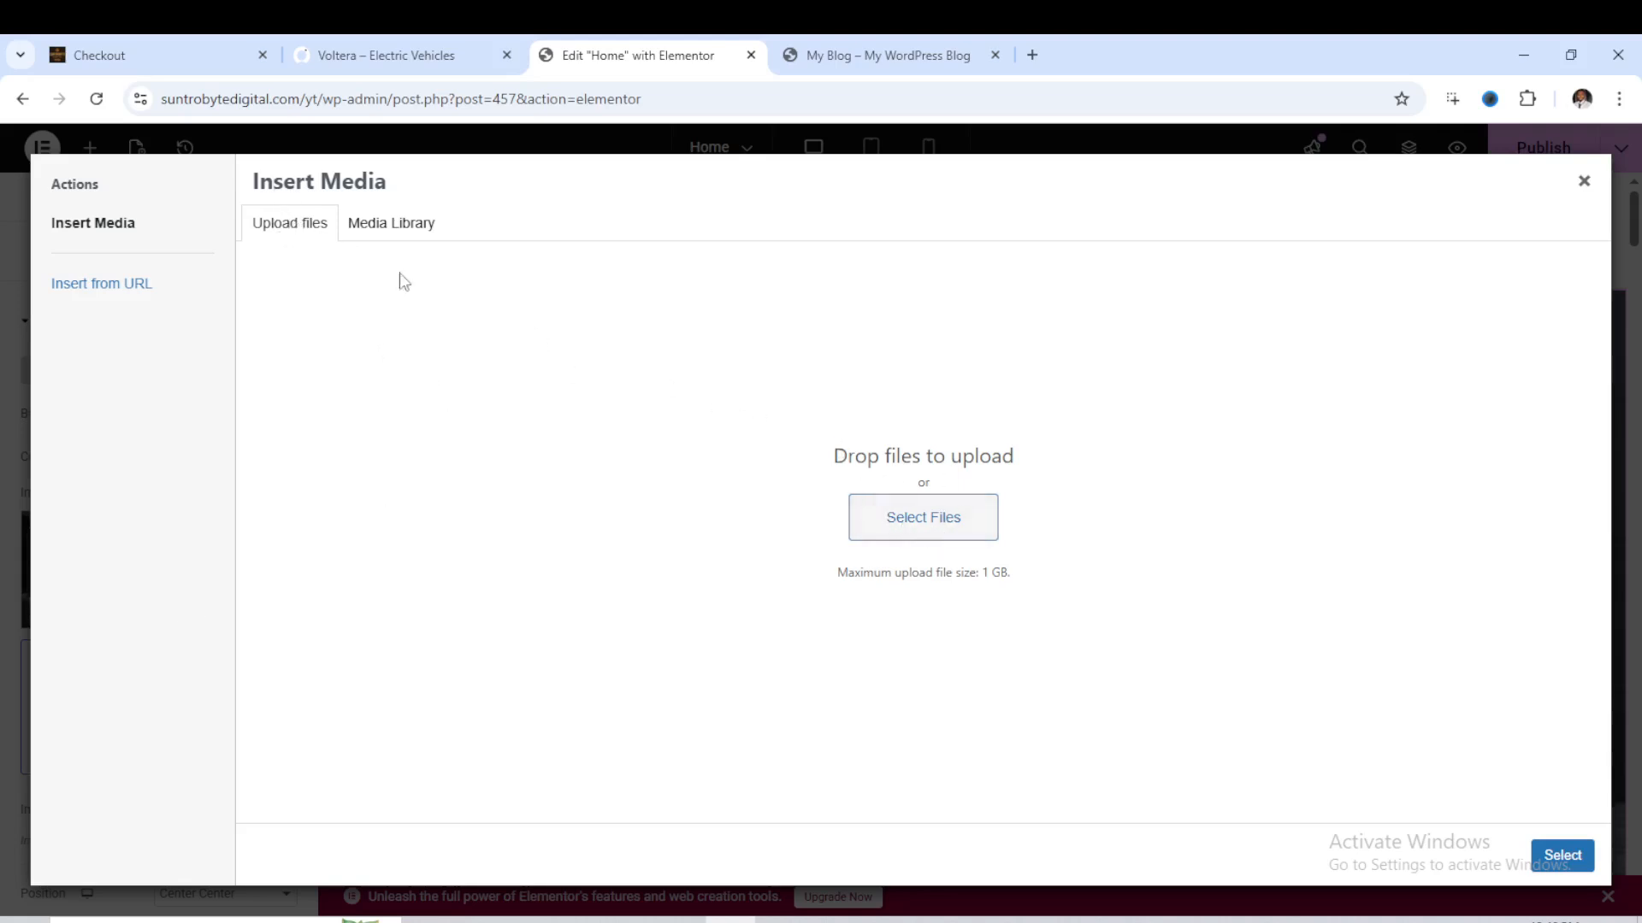
pyautogui.click(371, 226)
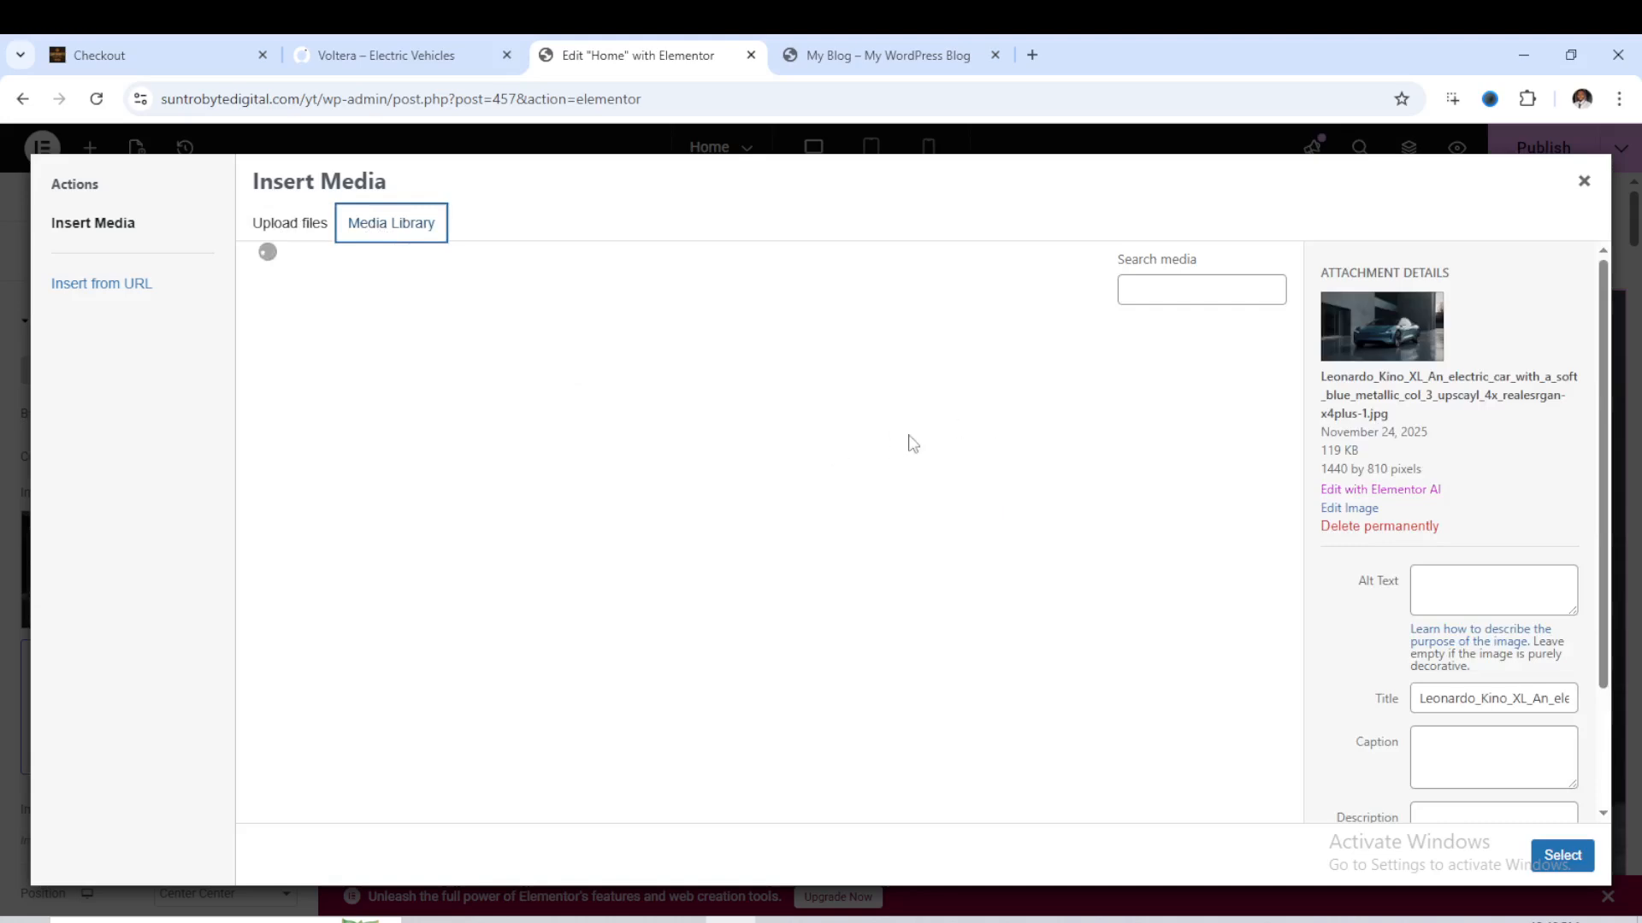
pyautogui.click(1584, 182)
# - Open the settings of the Innovation icon list in the About Us section
pyautogui.scroll(-10, 999, 520)
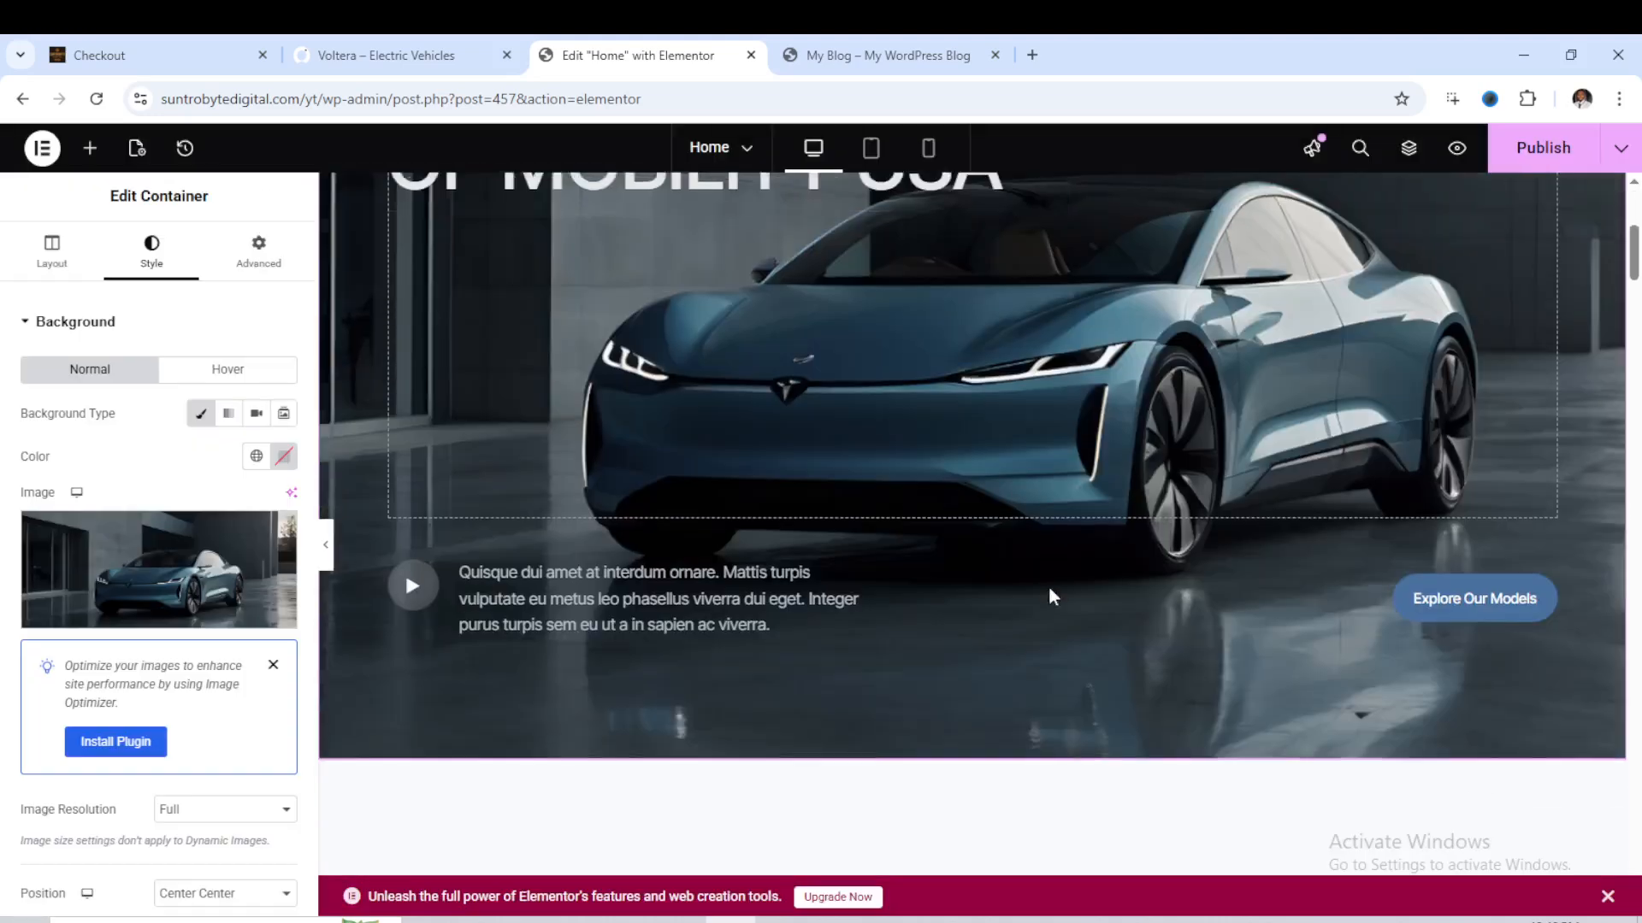
pyautogui.scroll(-5, 1044, 590)
pyautogui.scroll(5, 1045, 582)
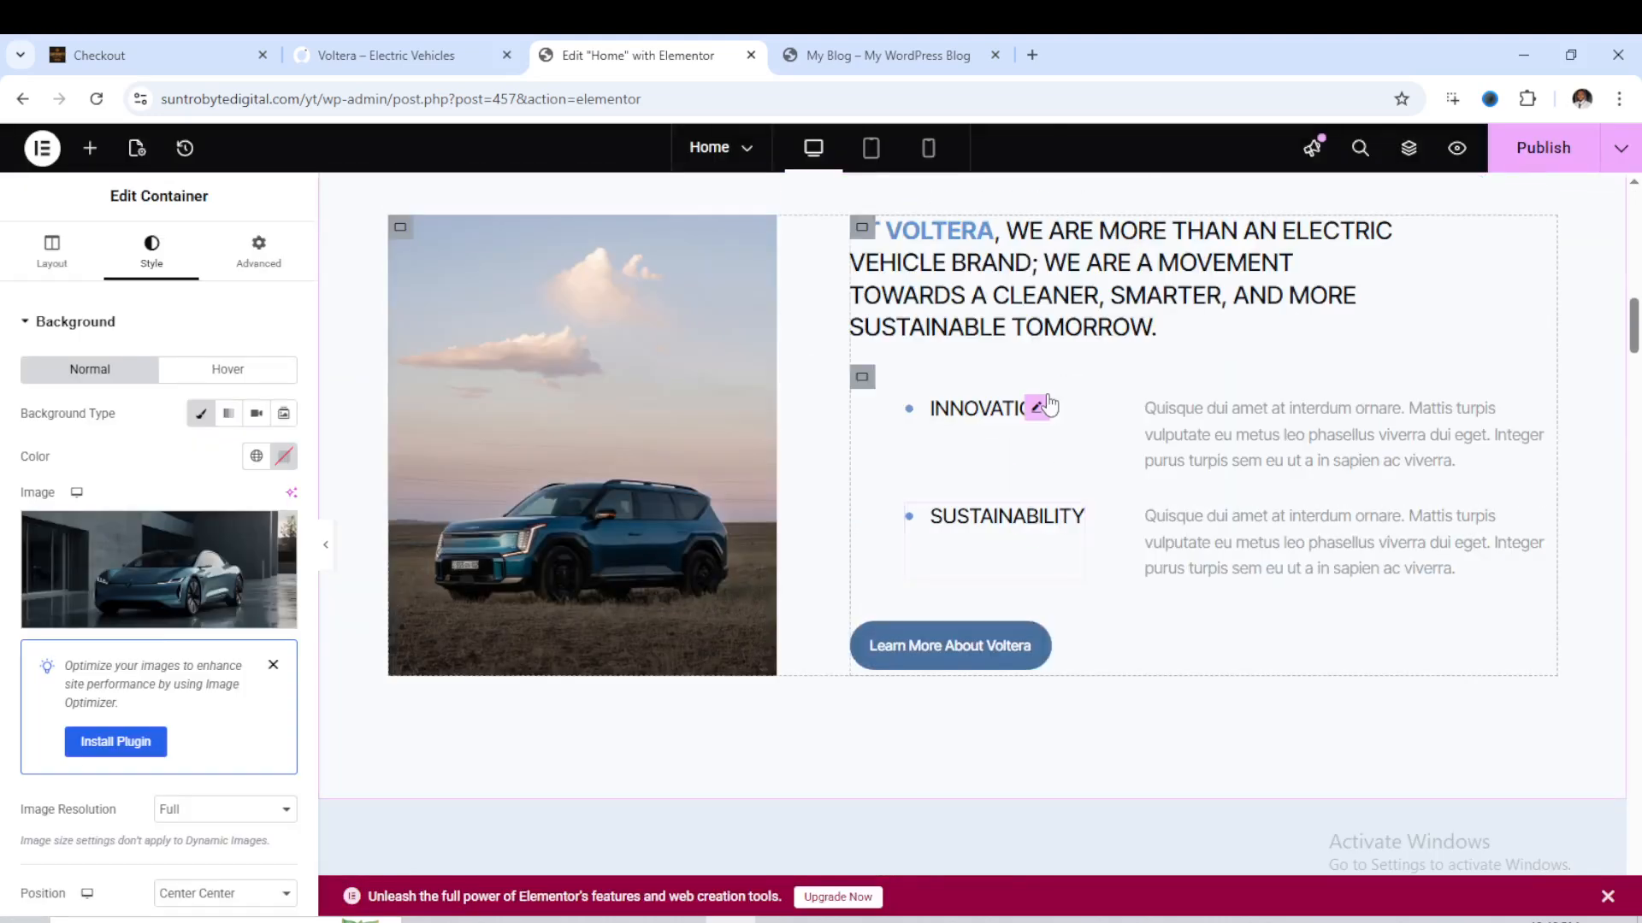
pyautogui.click(987, 429)
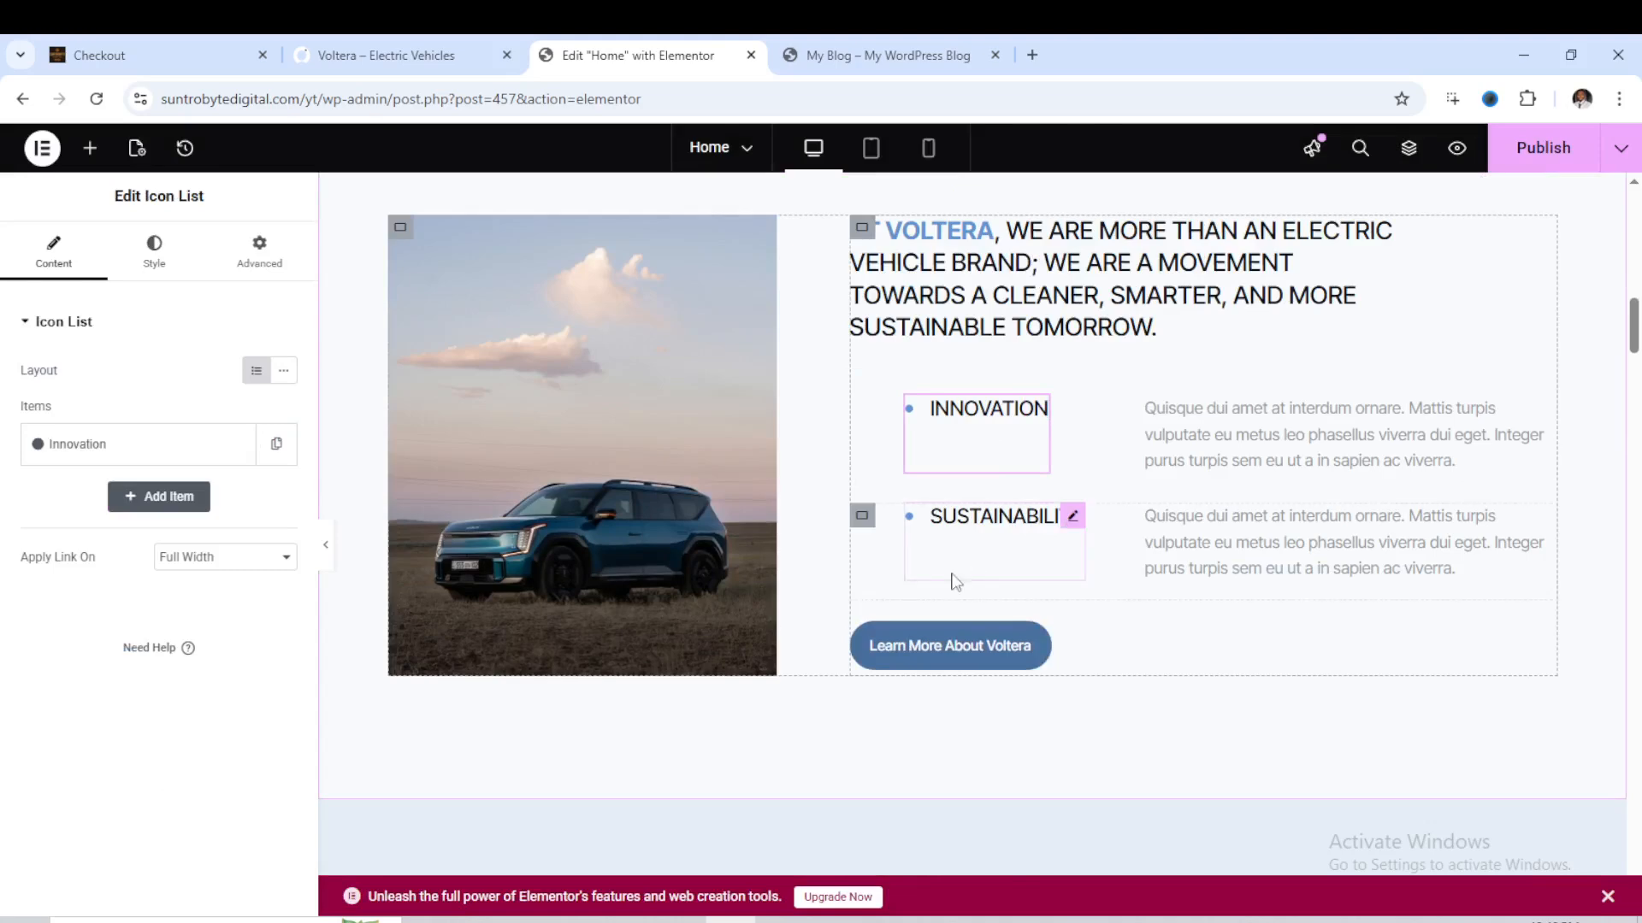
# - Change the Innovation list item's text to InnovationS and replace its circle icon with the Cloud icon from the icon library
pyautogui.click(143, 444)
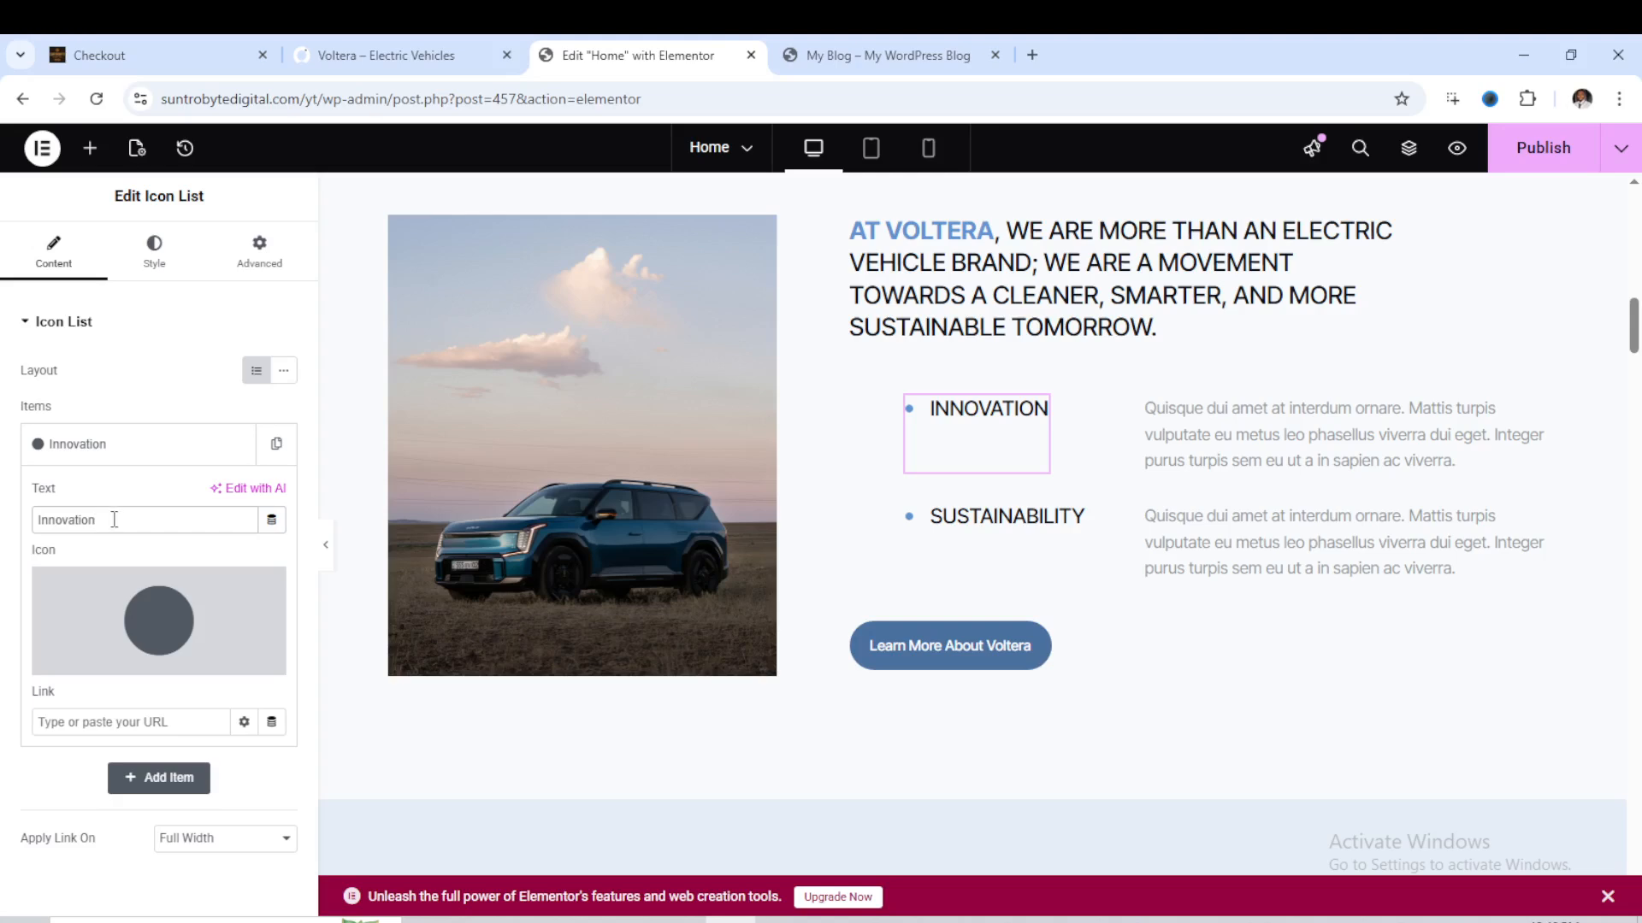
pyautogui.click(113, 519)
pyautogui.write('S')
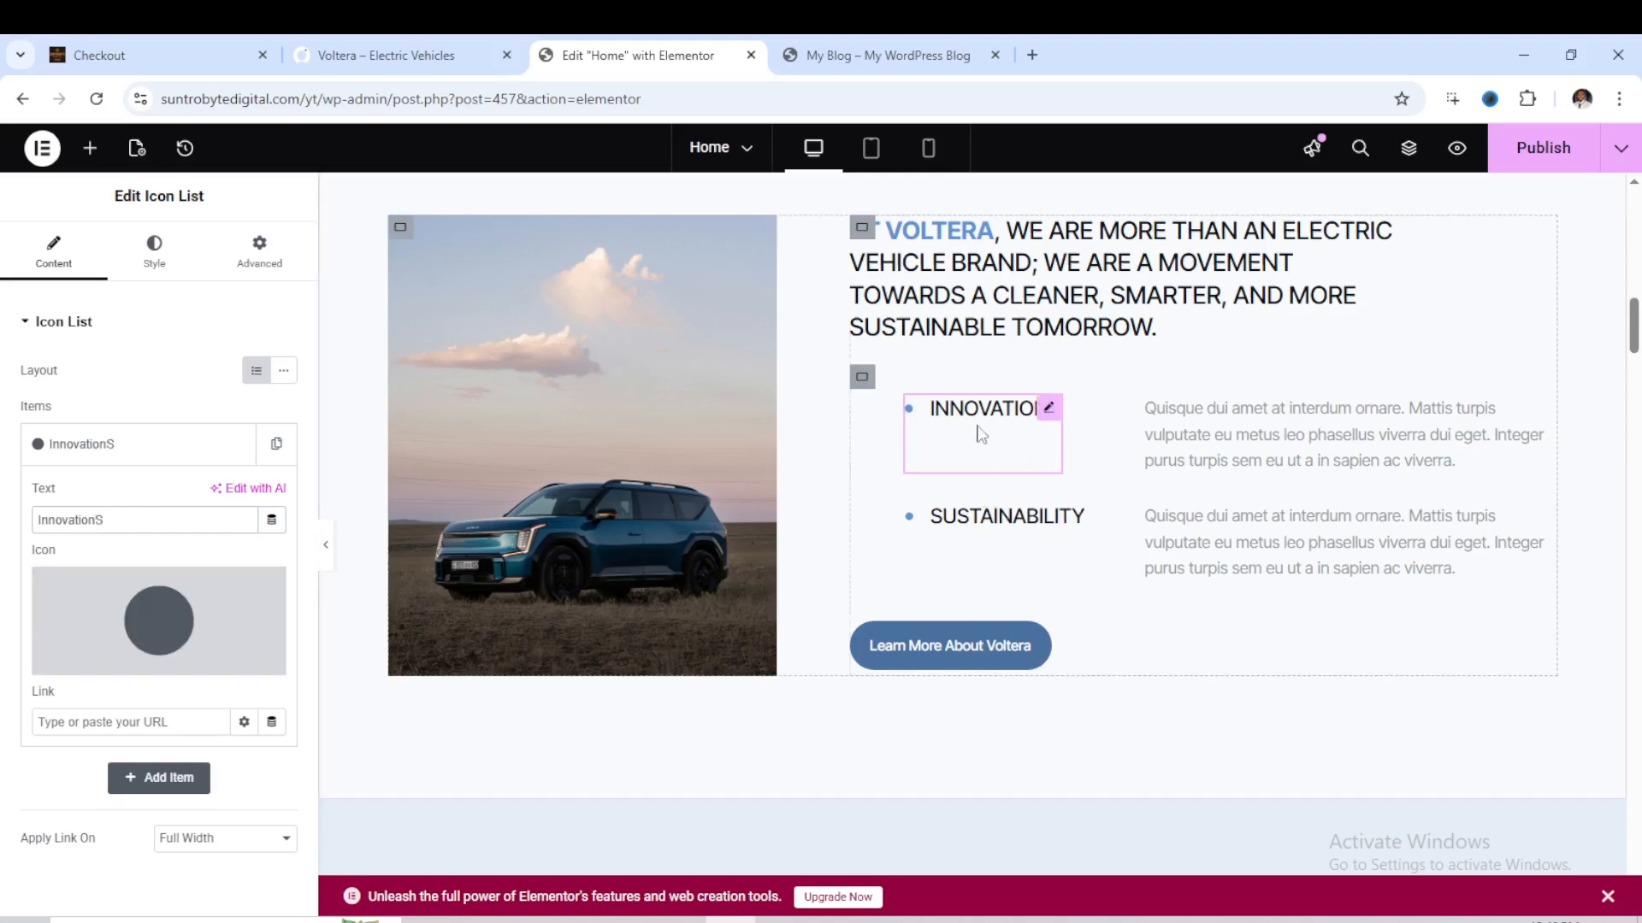
pyautogui.moveTo(171, 629)
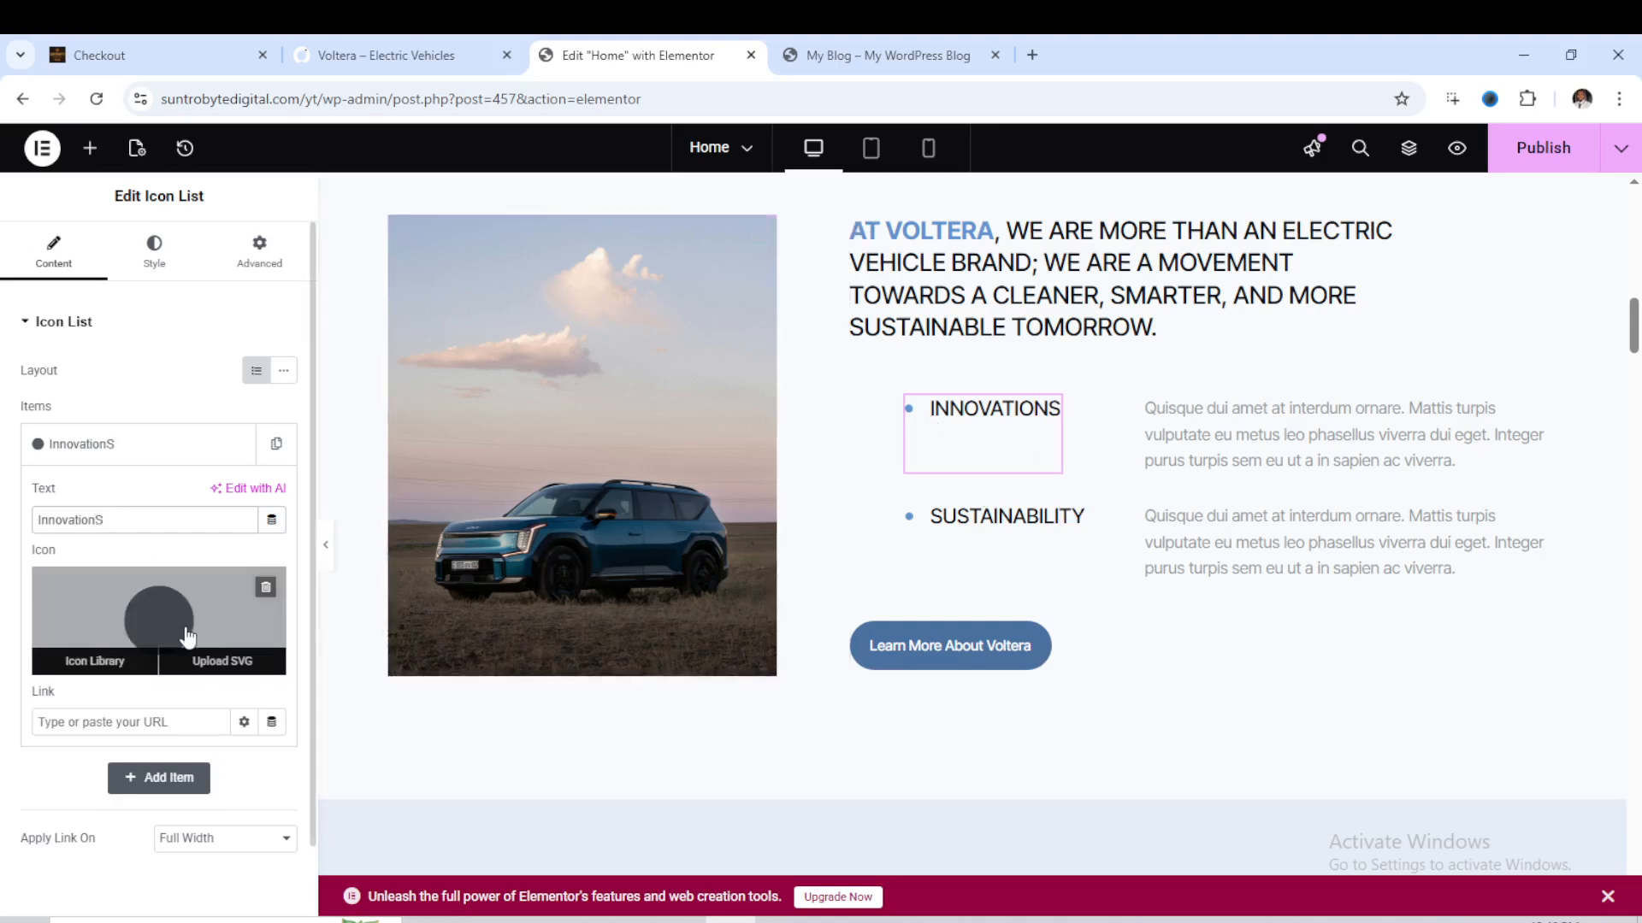
pyautogui.click(124, 660)
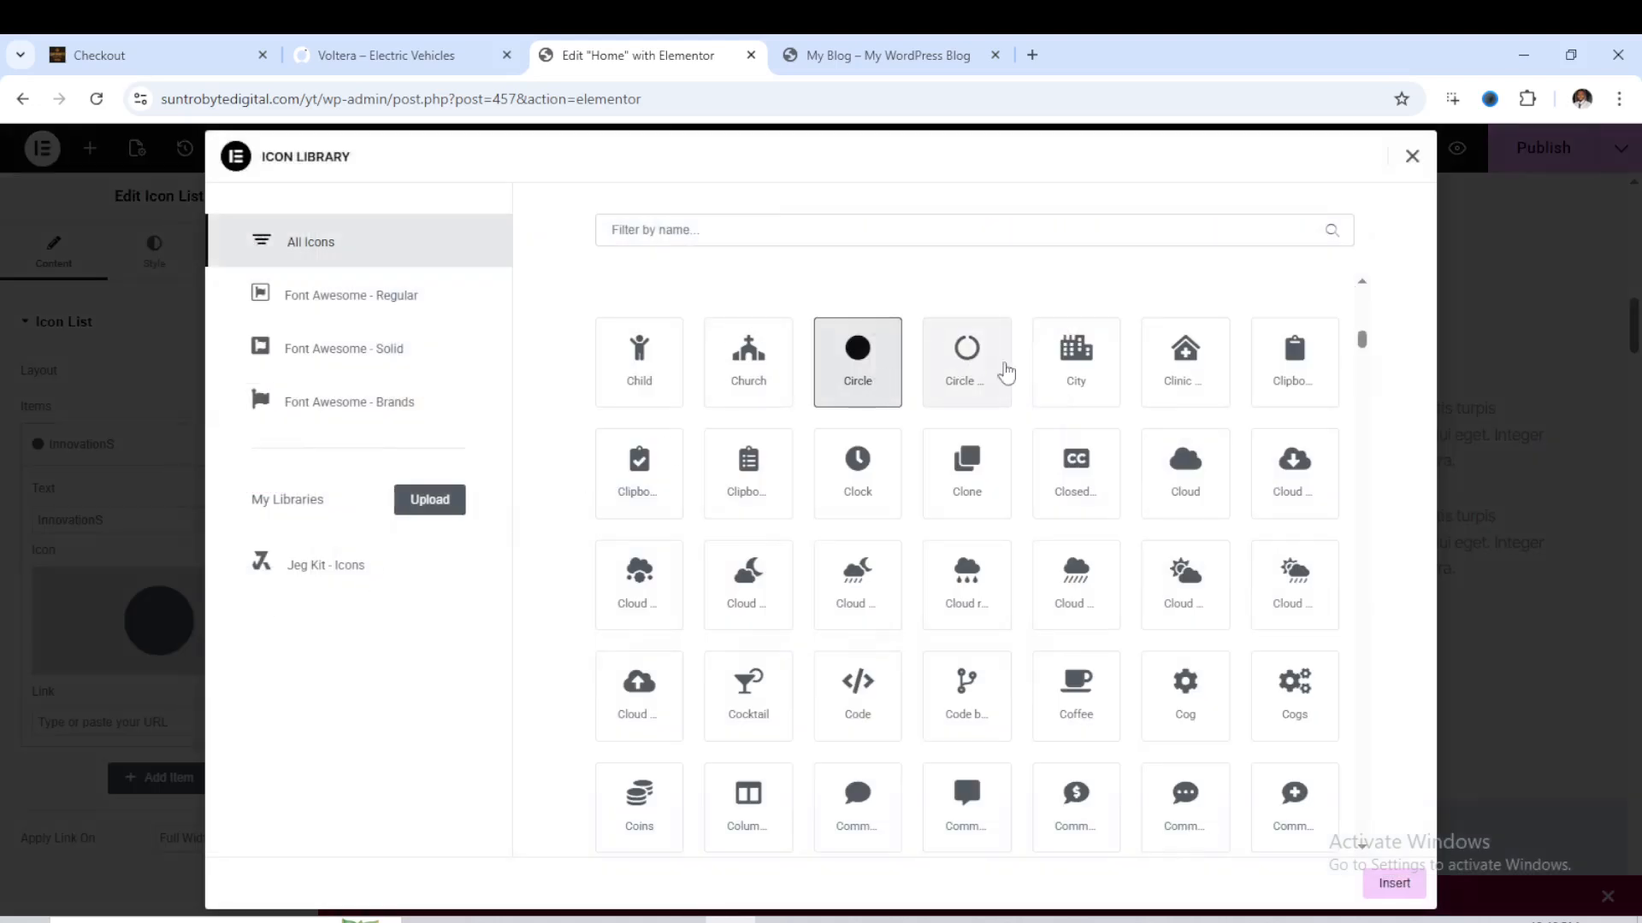
pyautogui.click(1211, 483)
pyautogui.click(1394, 883)
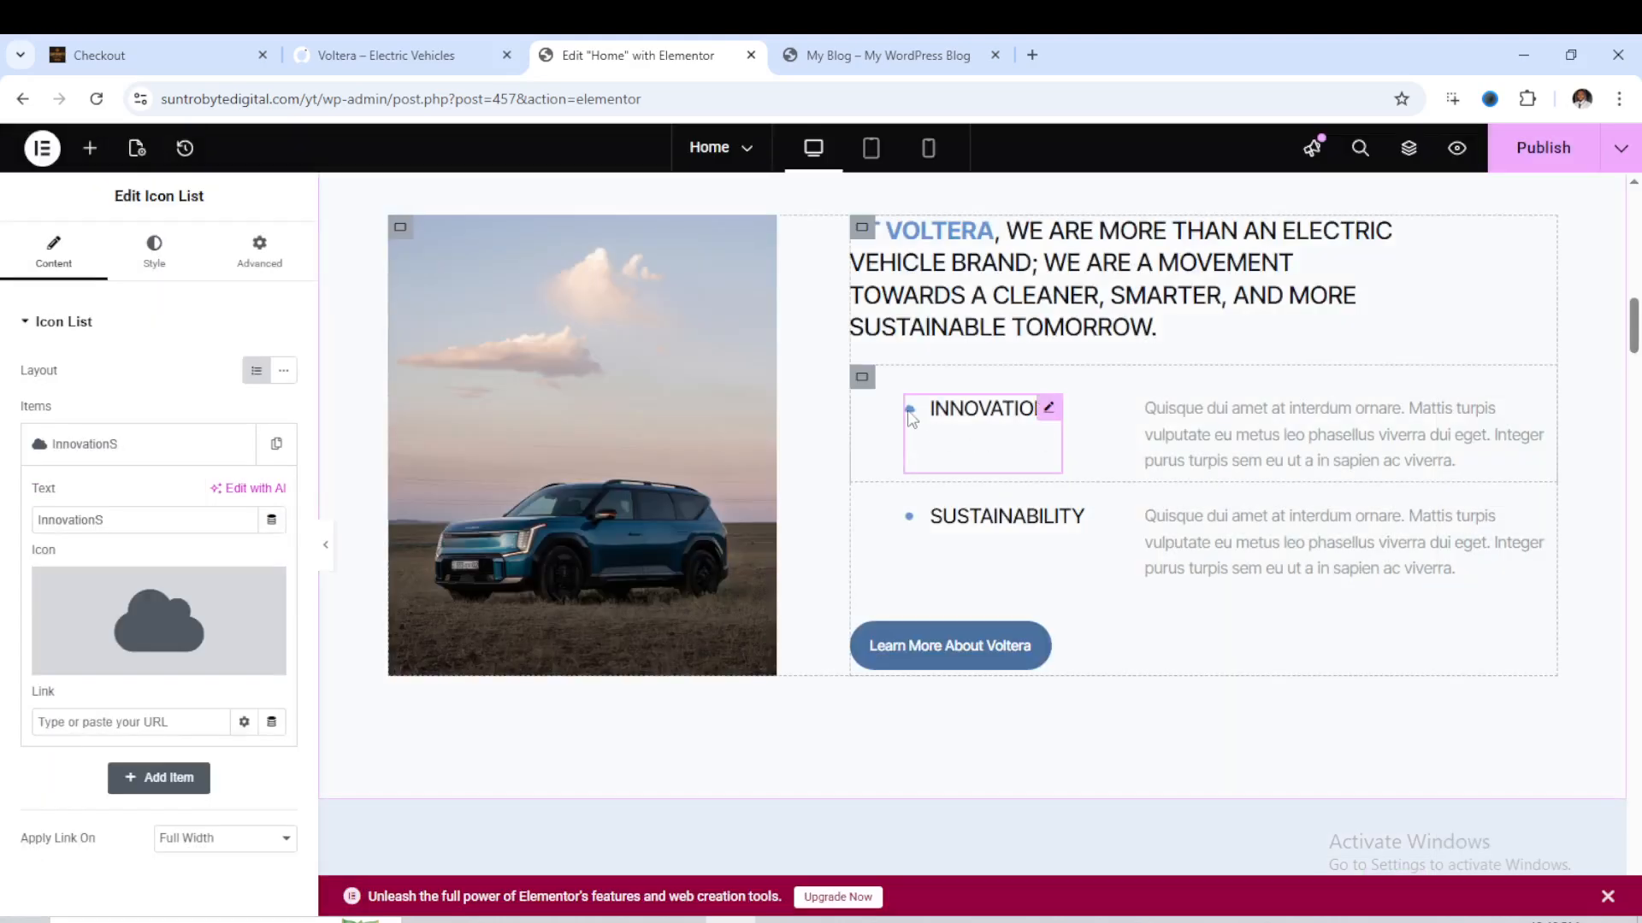
# - Inspect the settings of the Innovations paragraph, the Learn More About Voltera button and the Why Choose Us car image
pyautogui.click(1291, 419)
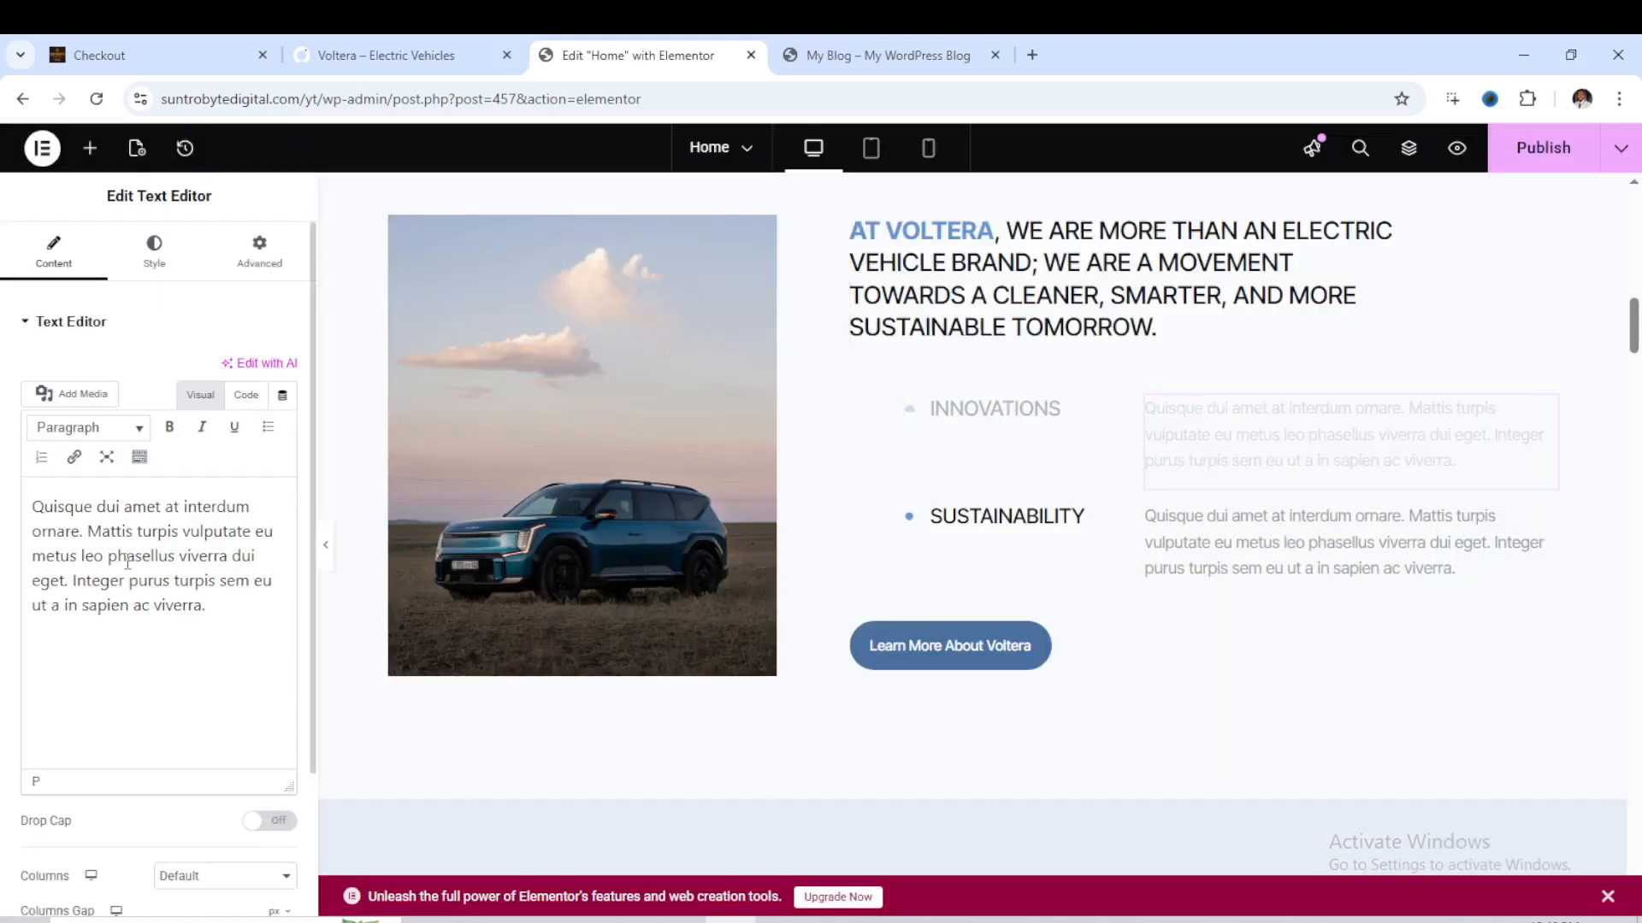
pyautogui.scroll(-3, 944, 470)
pyautogui.click(944, 441)
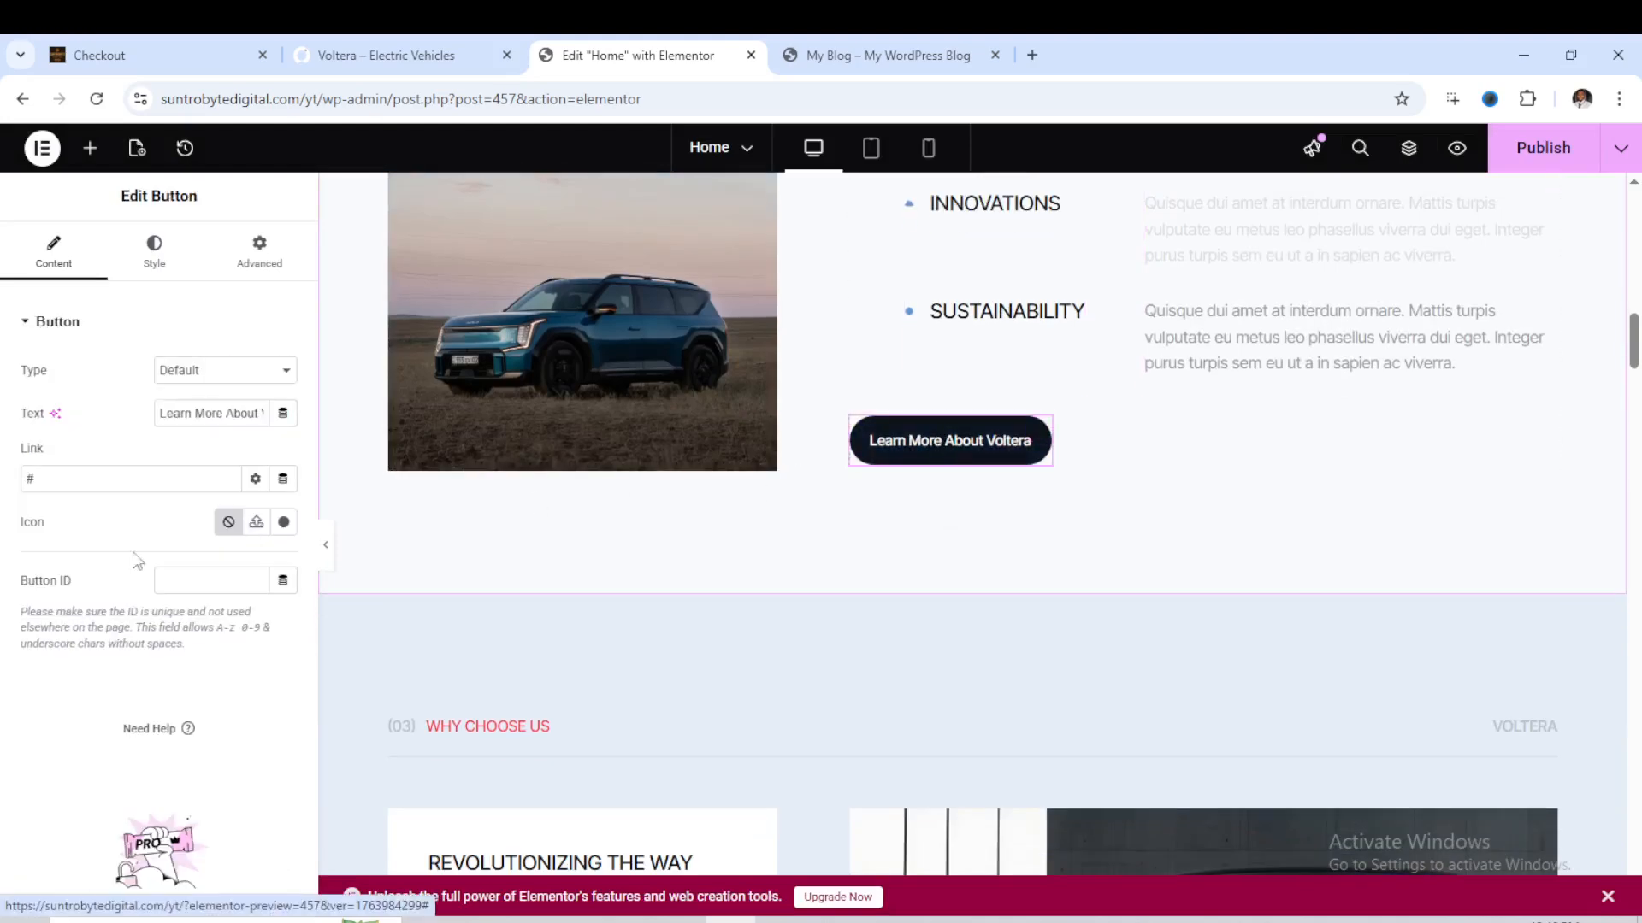
pyautogui.scroll(-5, 834, 571)
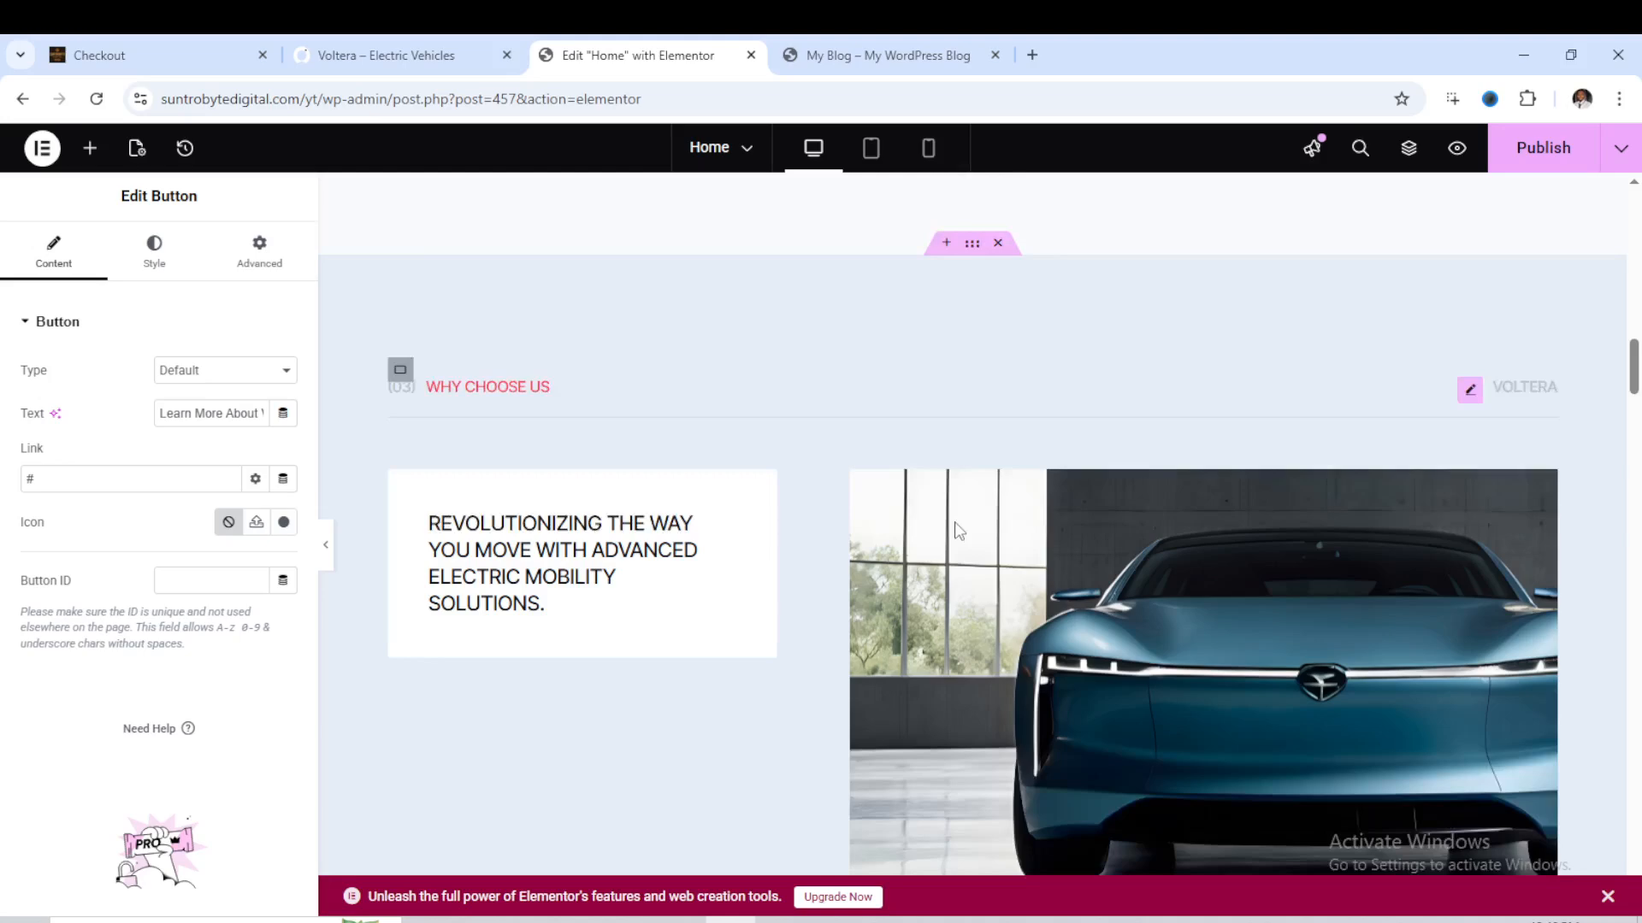
pyautogui.click(1211, 485)
pyautogui.scroll(-10, 587, 428)
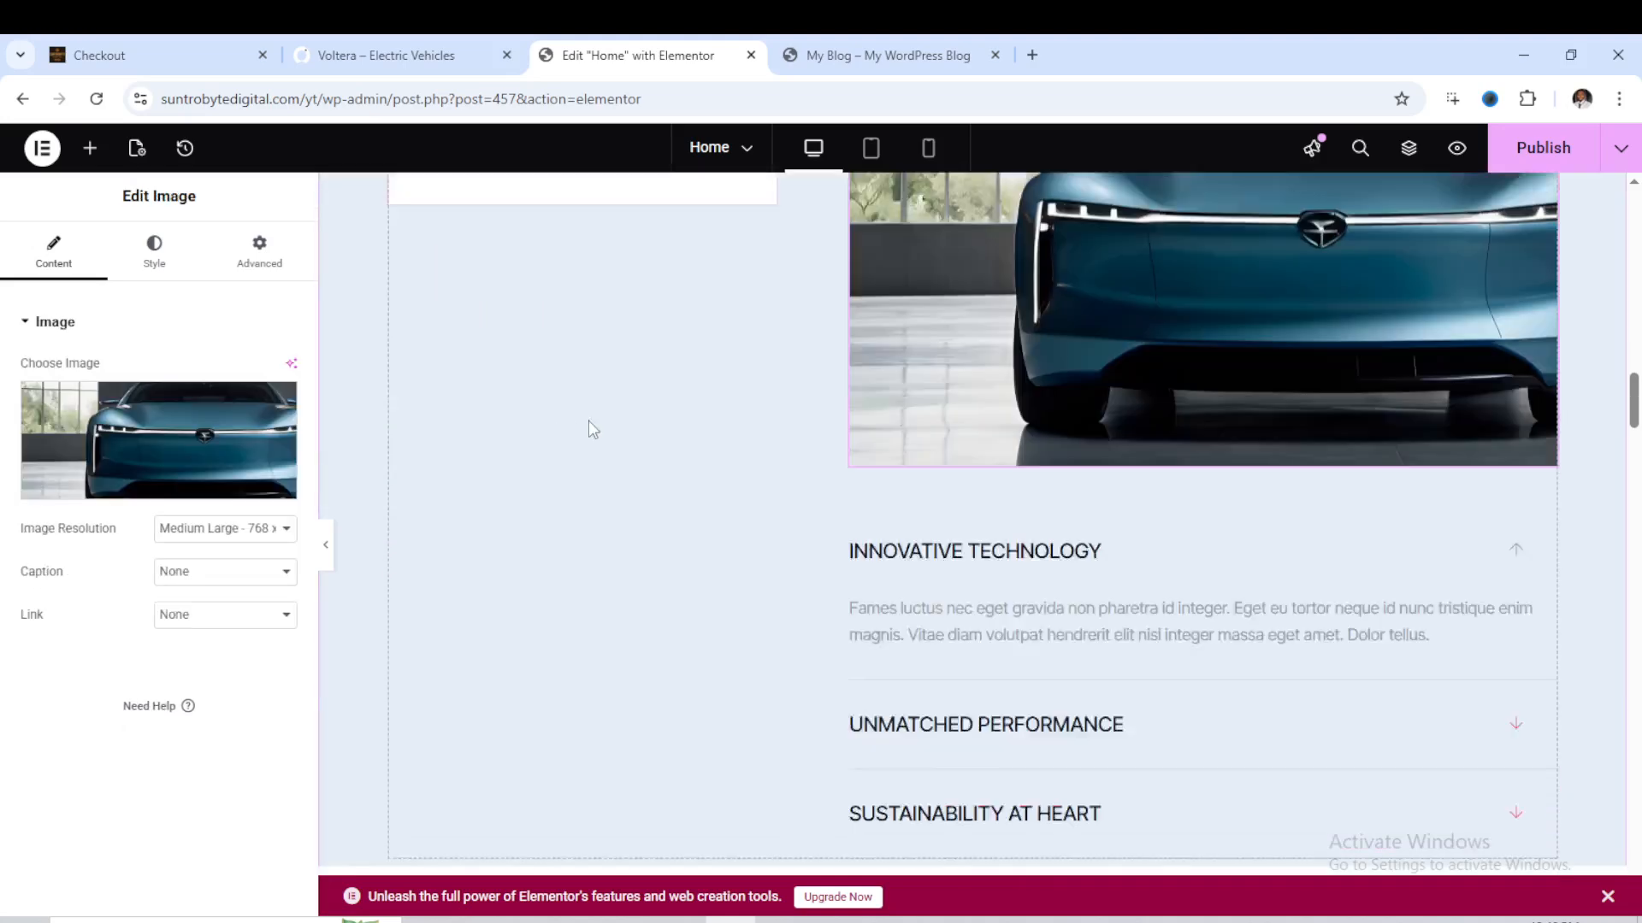
# - Change the top speed heading of the Voltera Electra Elegance model to 255 MPH
pyautogui.scroll(-12, 1048, 470)
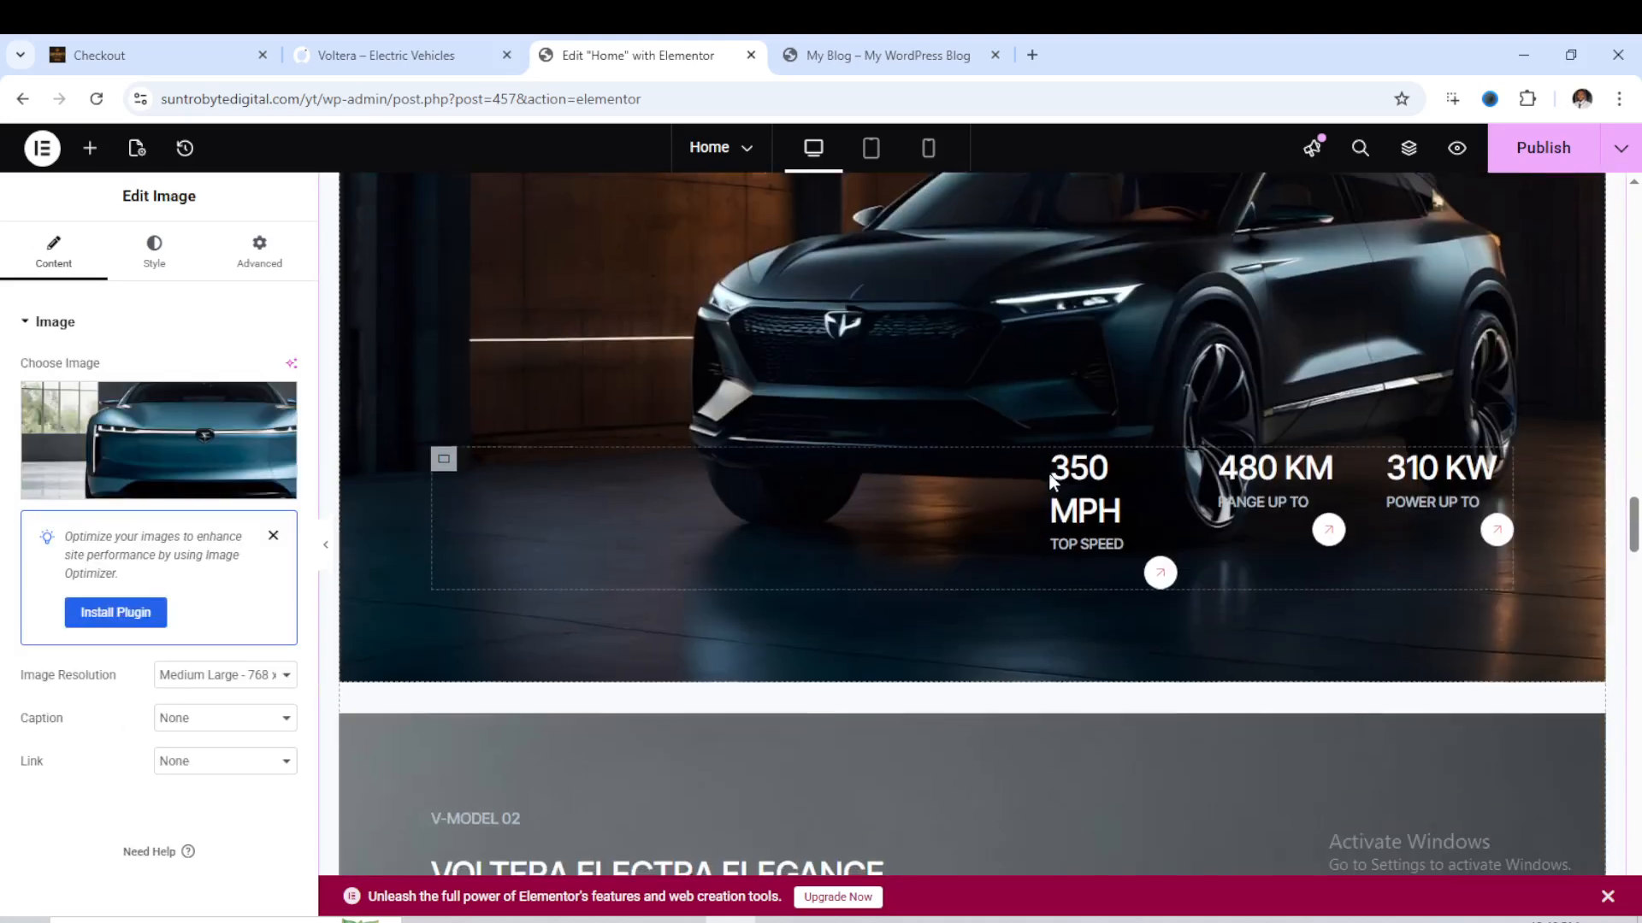
pyautogui.scroll(-6, 1049, 479)
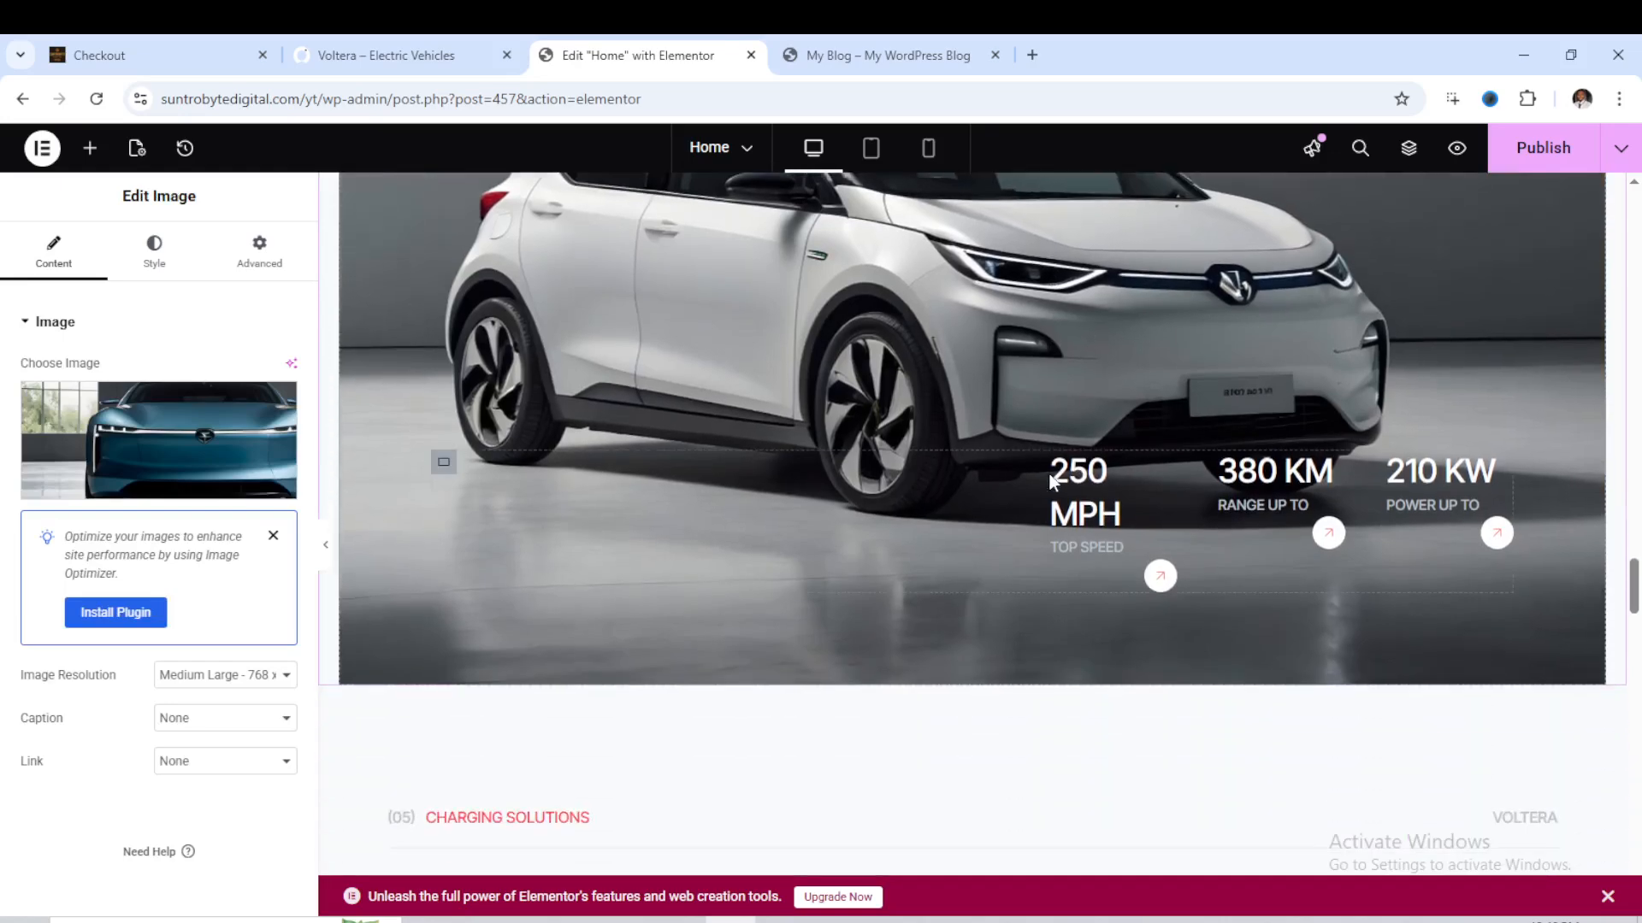
pyautogui.scroll(6, 1048, 479)
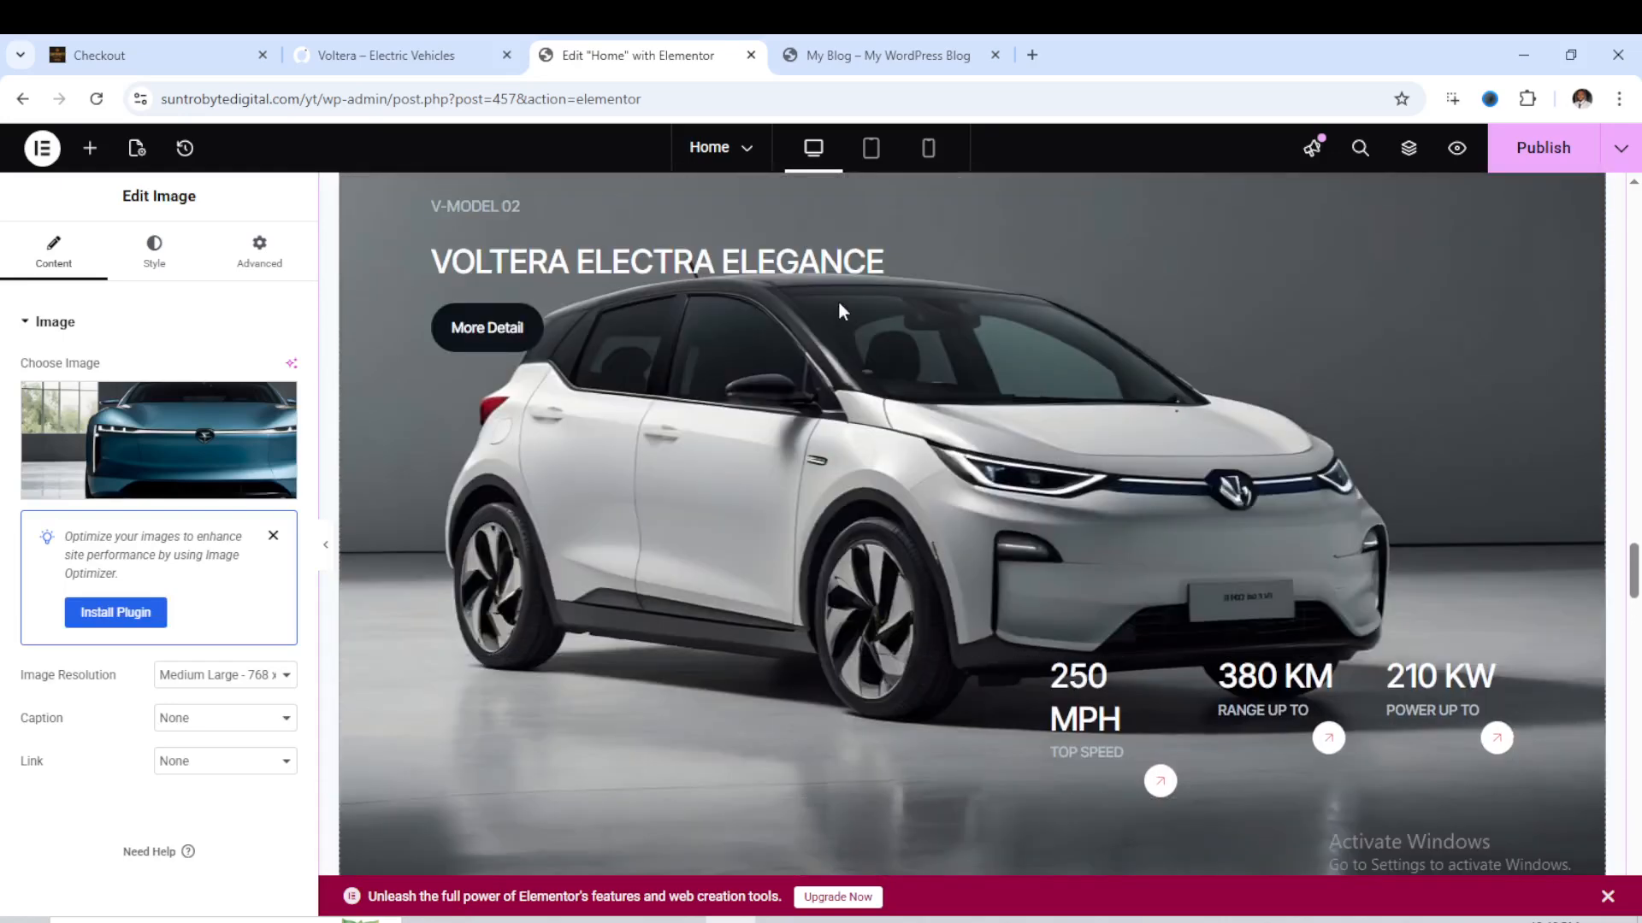
pyautogui.click(1101, 723)
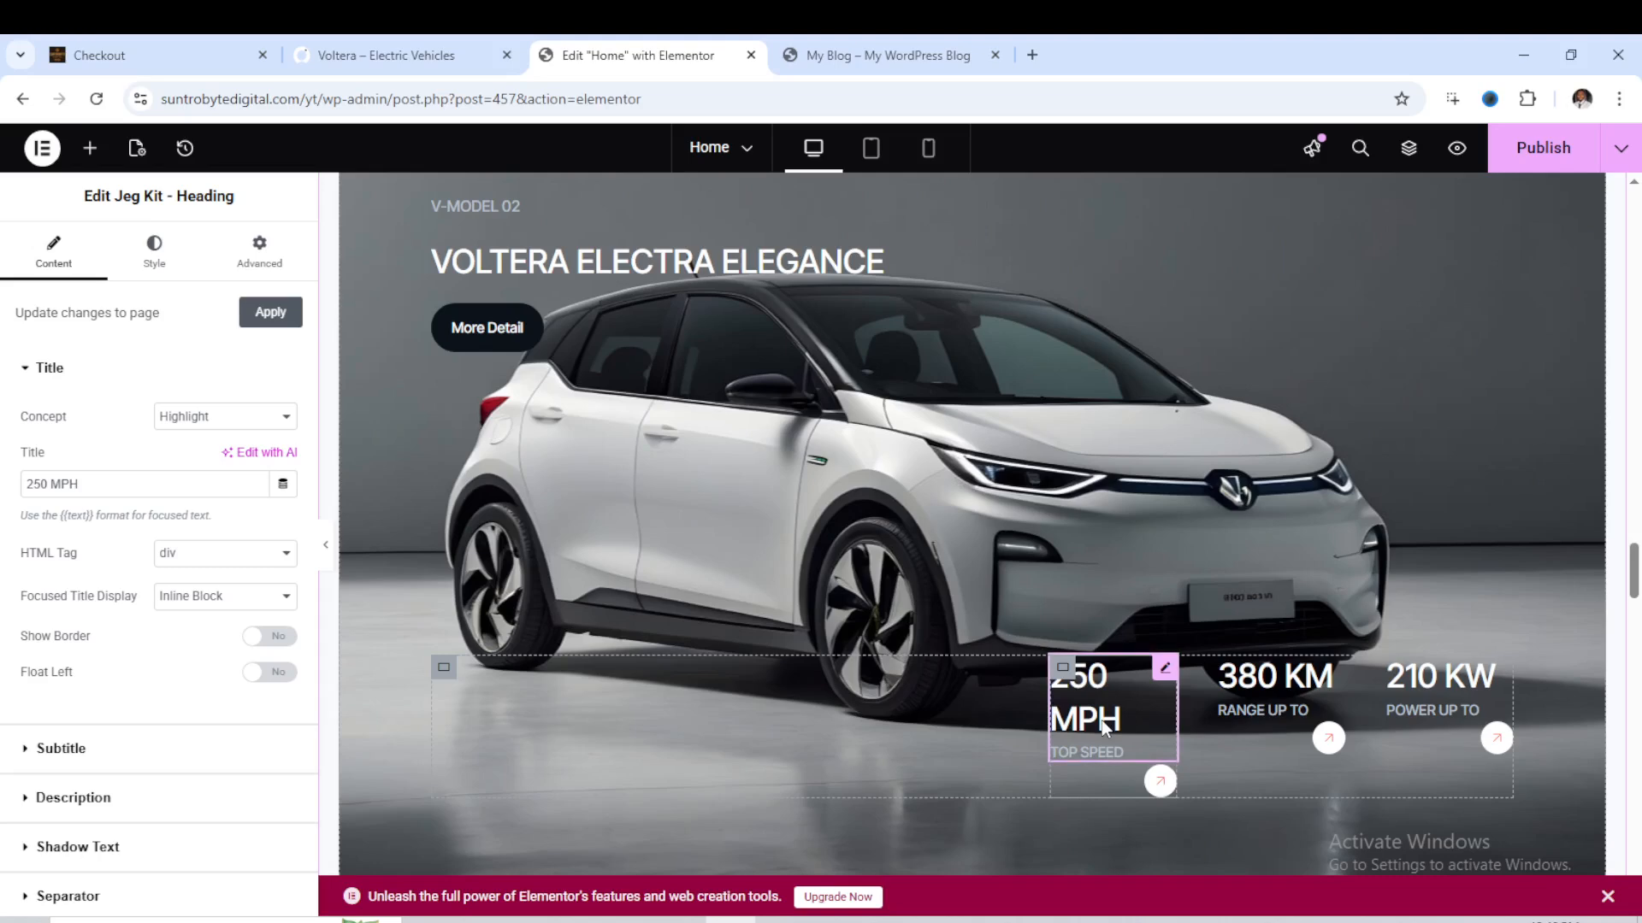
pyautogui.click(46, 484)
pyautogui.press('BackSpace')
pyautogui.write('5')
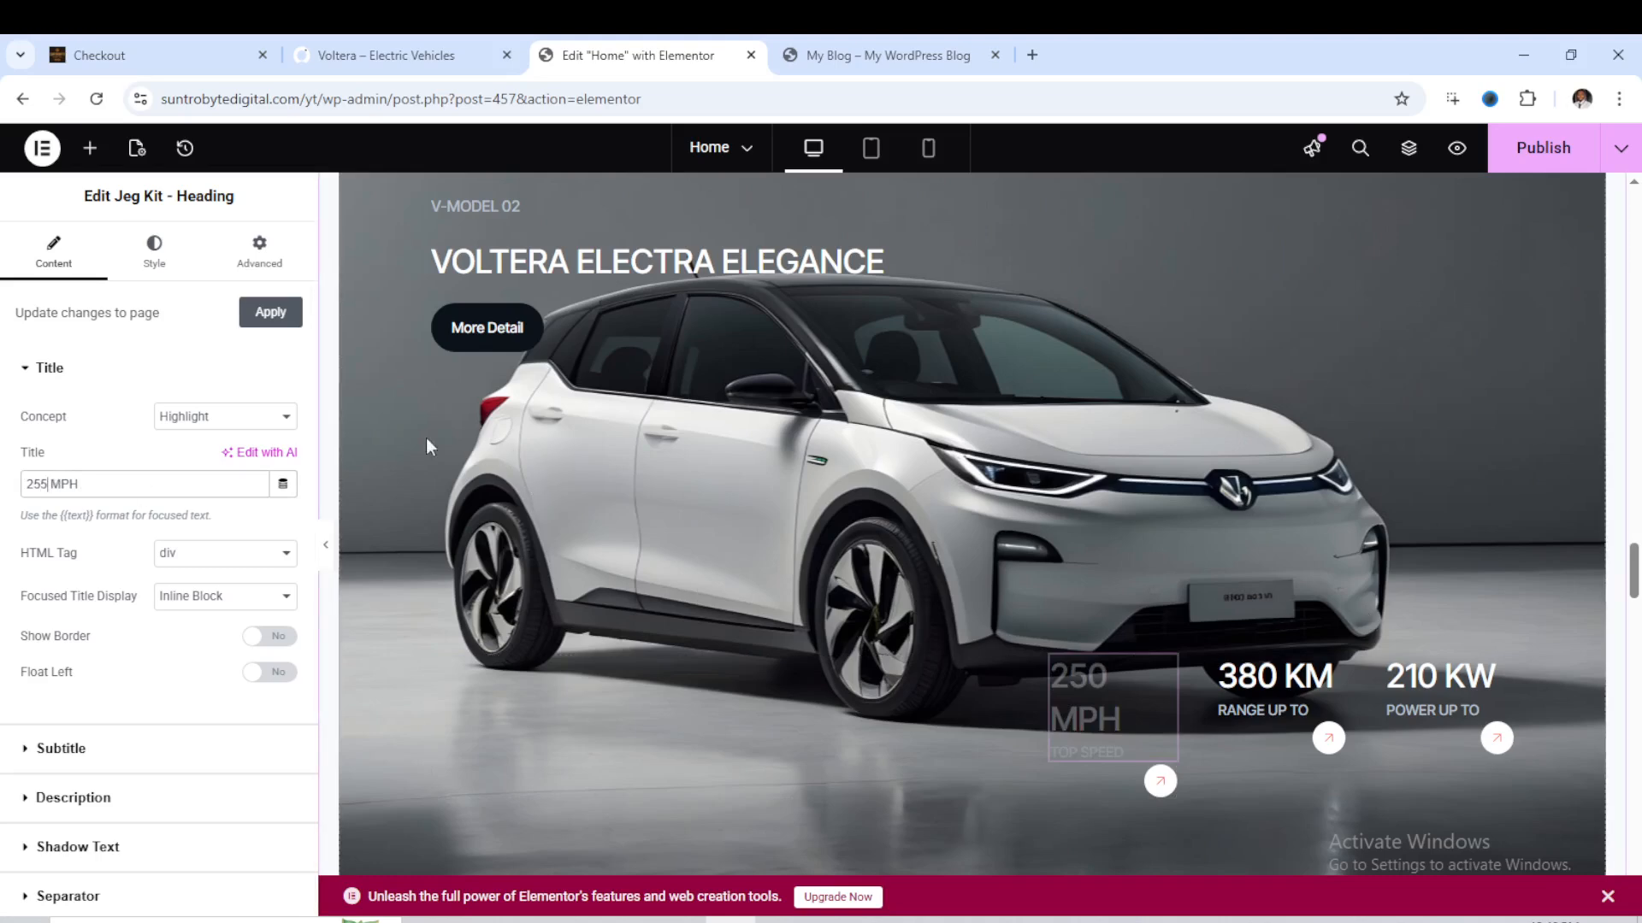
pyautogui.click(491, 344)
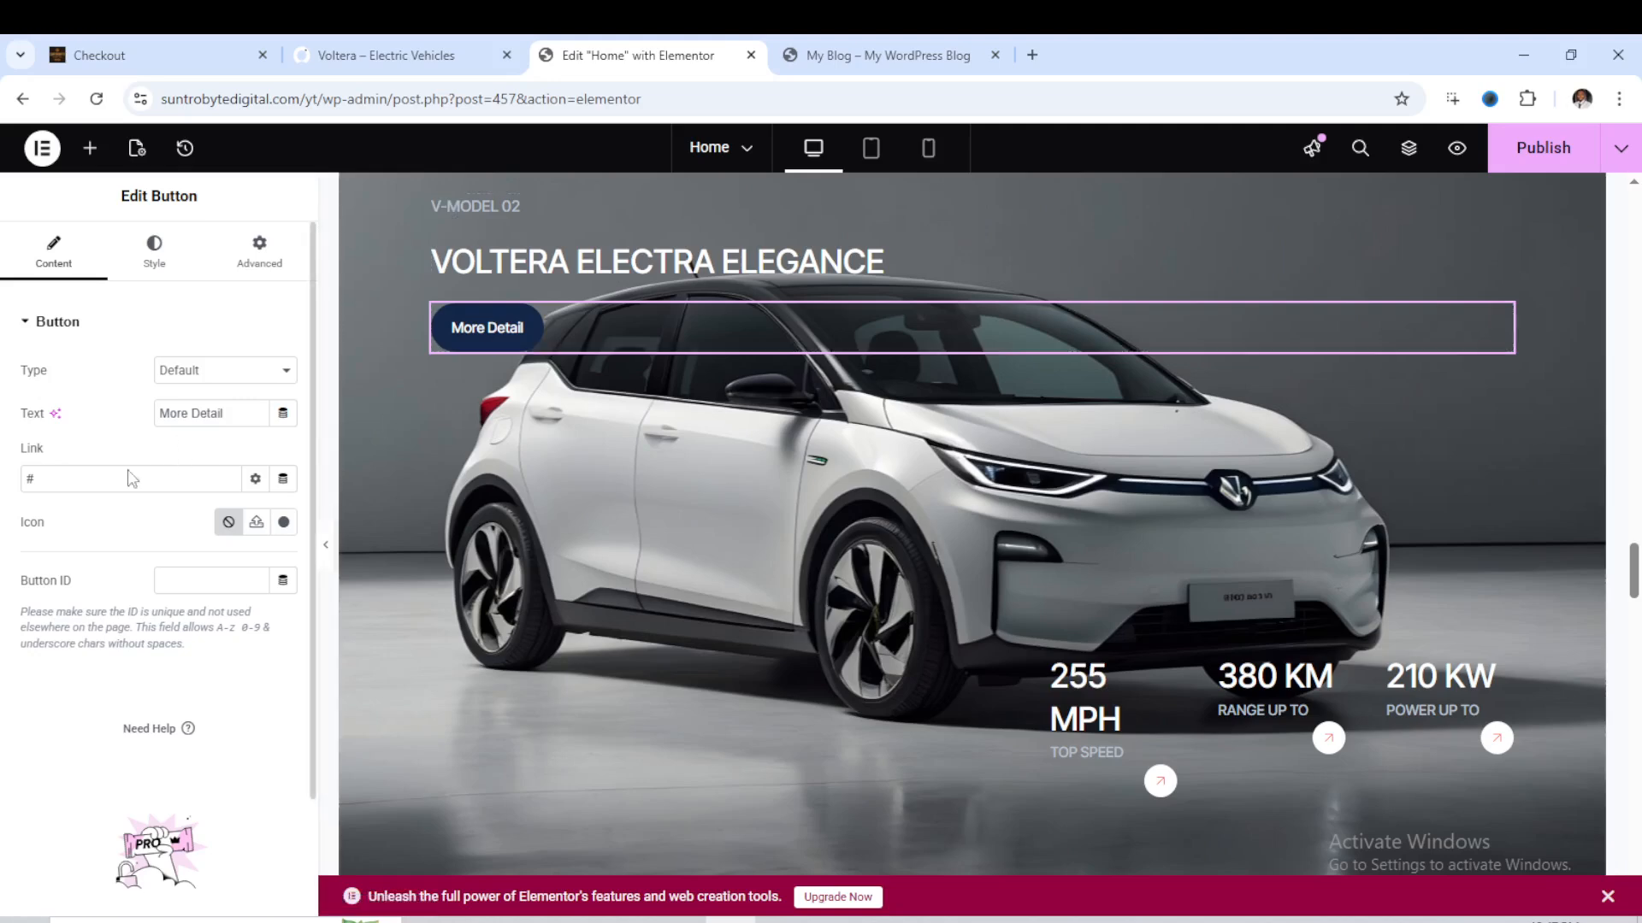
pyautogui.moveTo(28, 479); pyautogui.dragTo(45, 480)
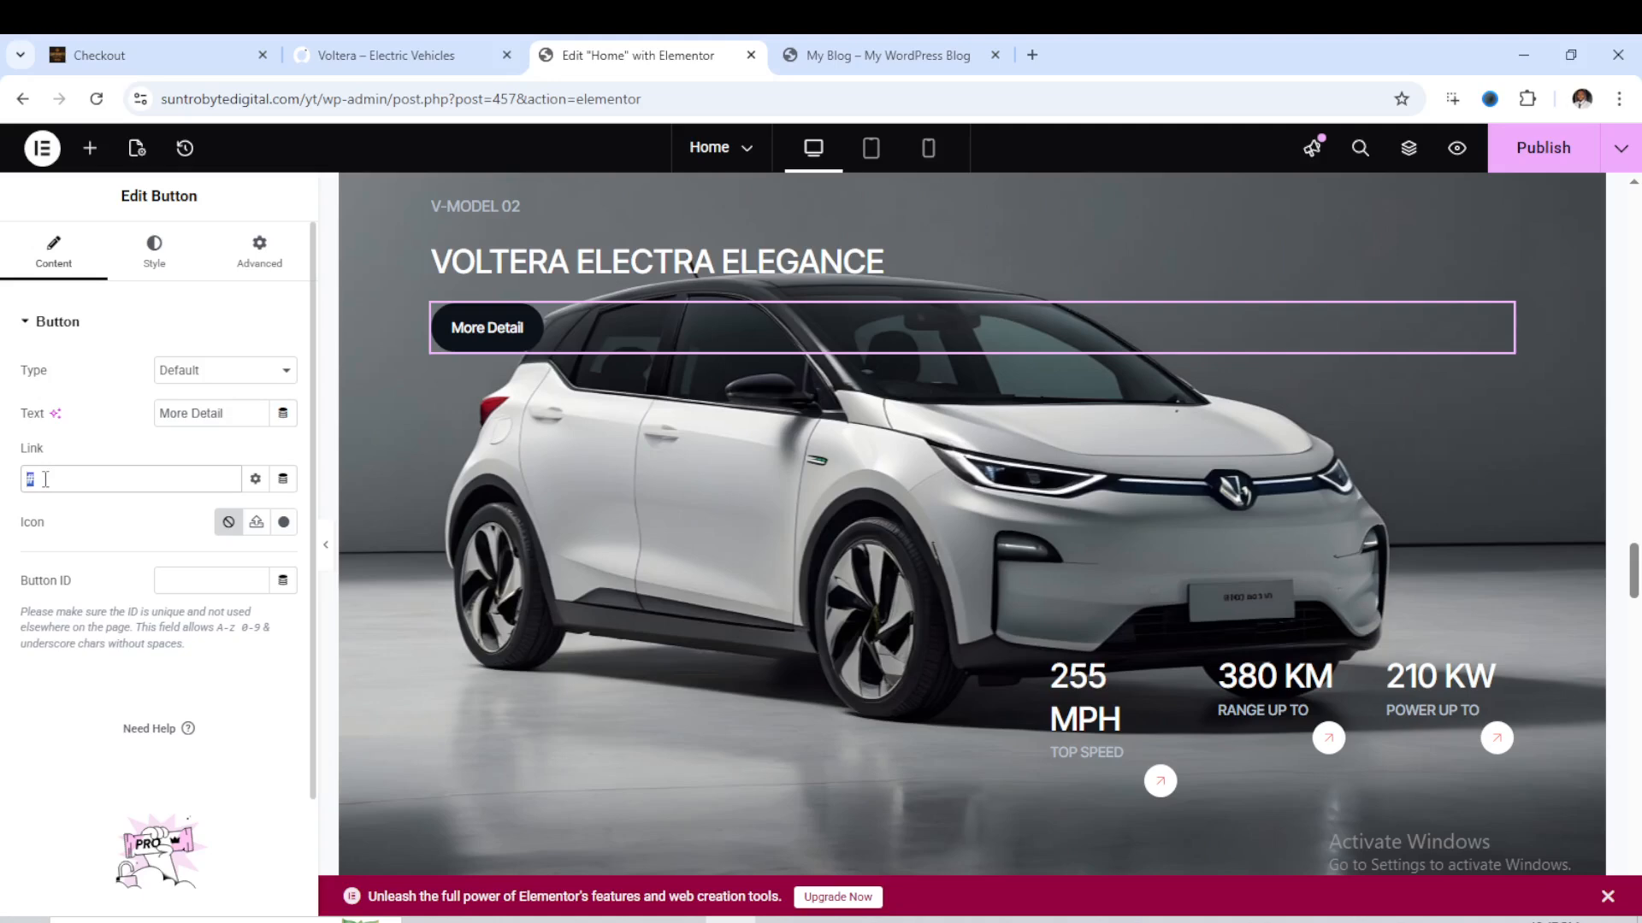
pyautogui.write('https://suntrobytedigital.com/yt/')
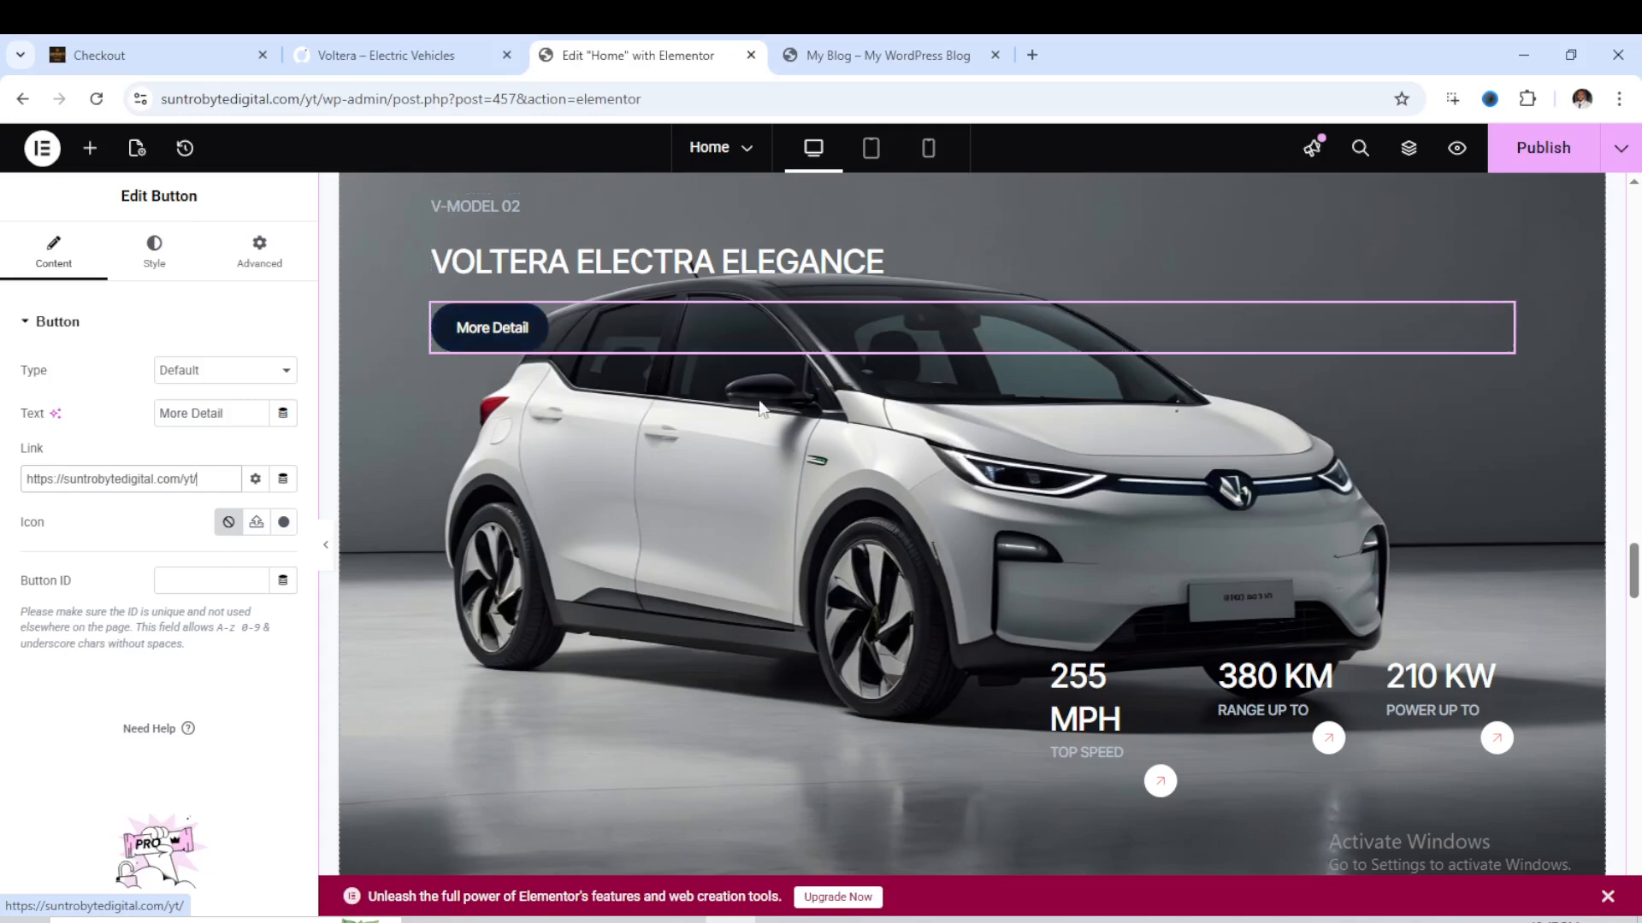
# - Examine the Testimonials and Charging Solutions sections, including their image settings, and the remaining sections down to the page's end
pyautogui.scroll(-15, 1140, 524)
pyautogui.scroll(-5, 1035, 516)
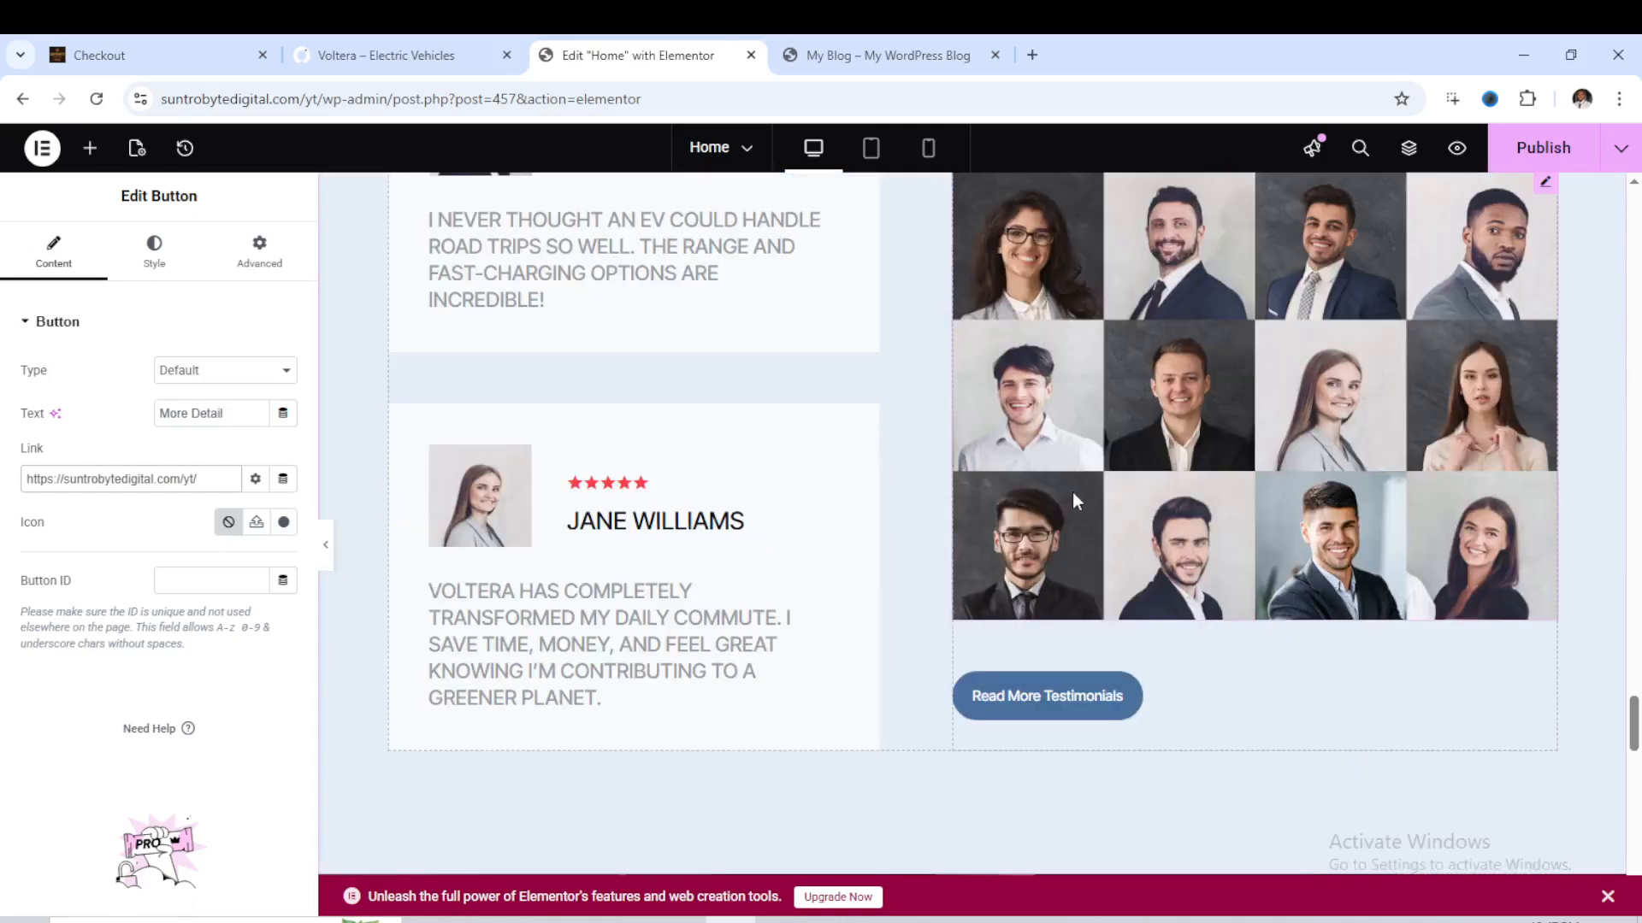
pyautogui.click(1067, 433)
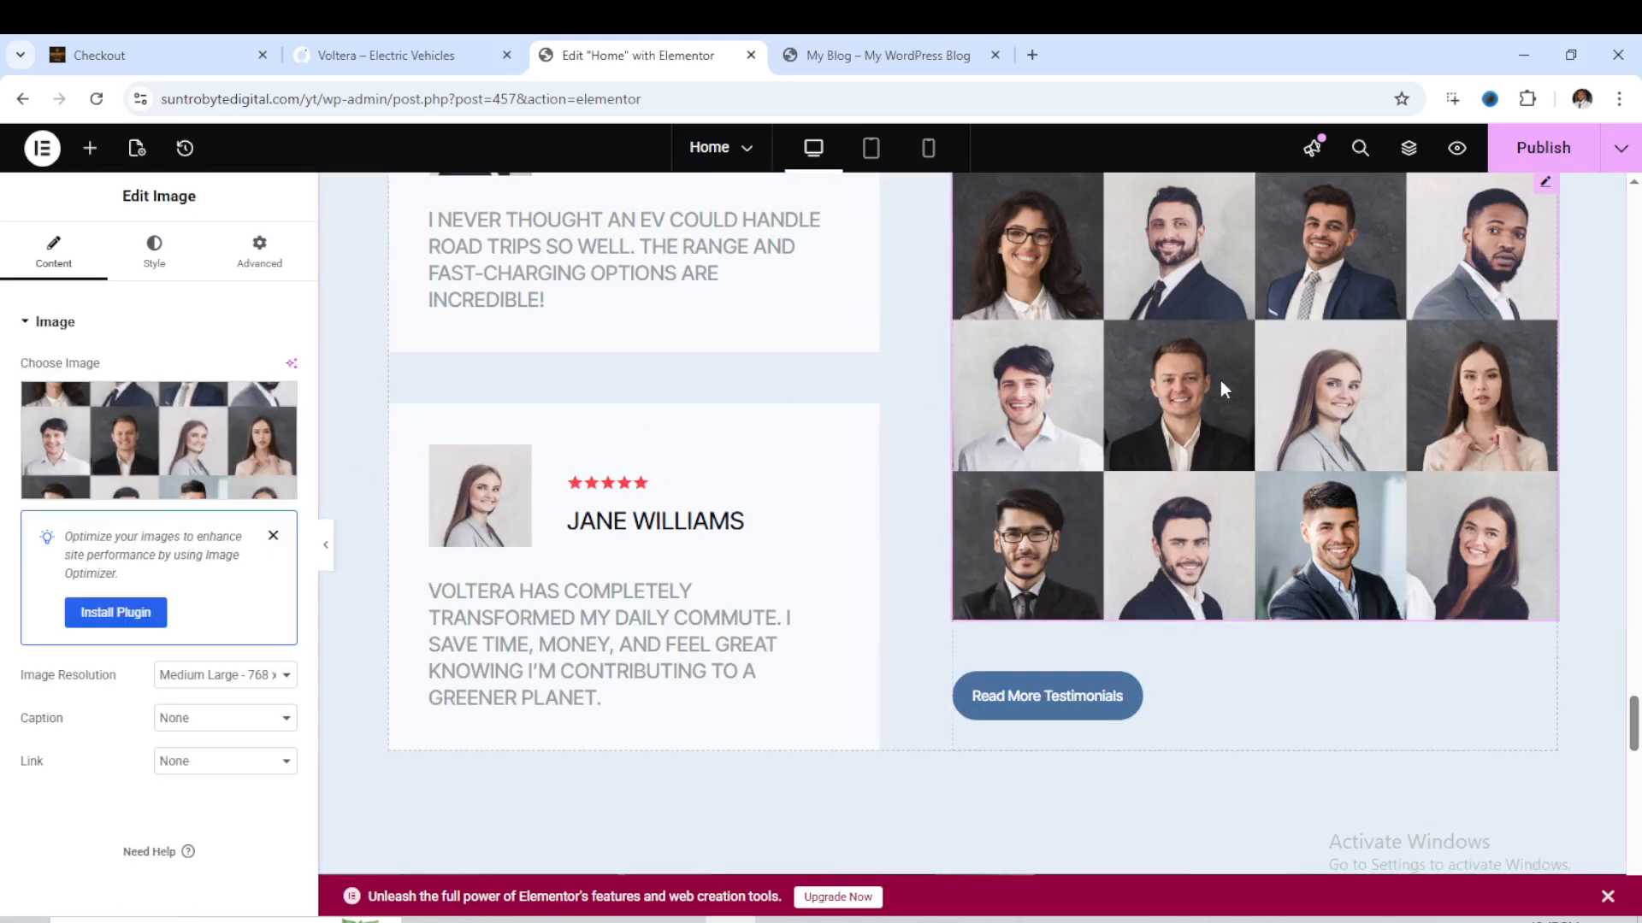
pyautogui.scroll(2, 1219, 381)
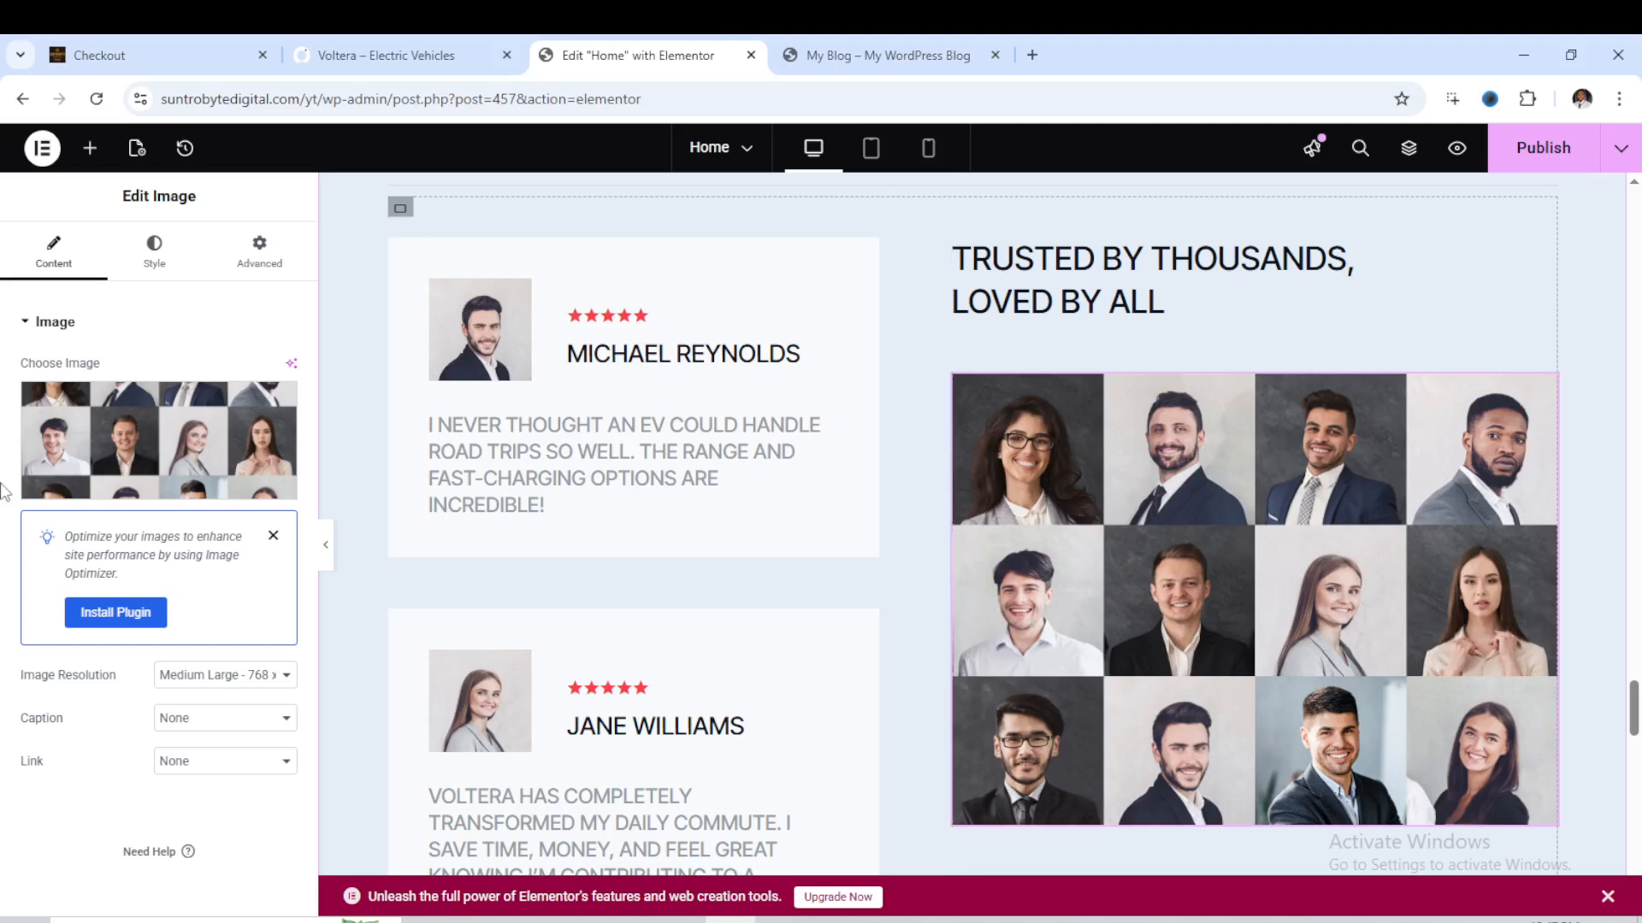
pyautogui.moveTo(160, 485)
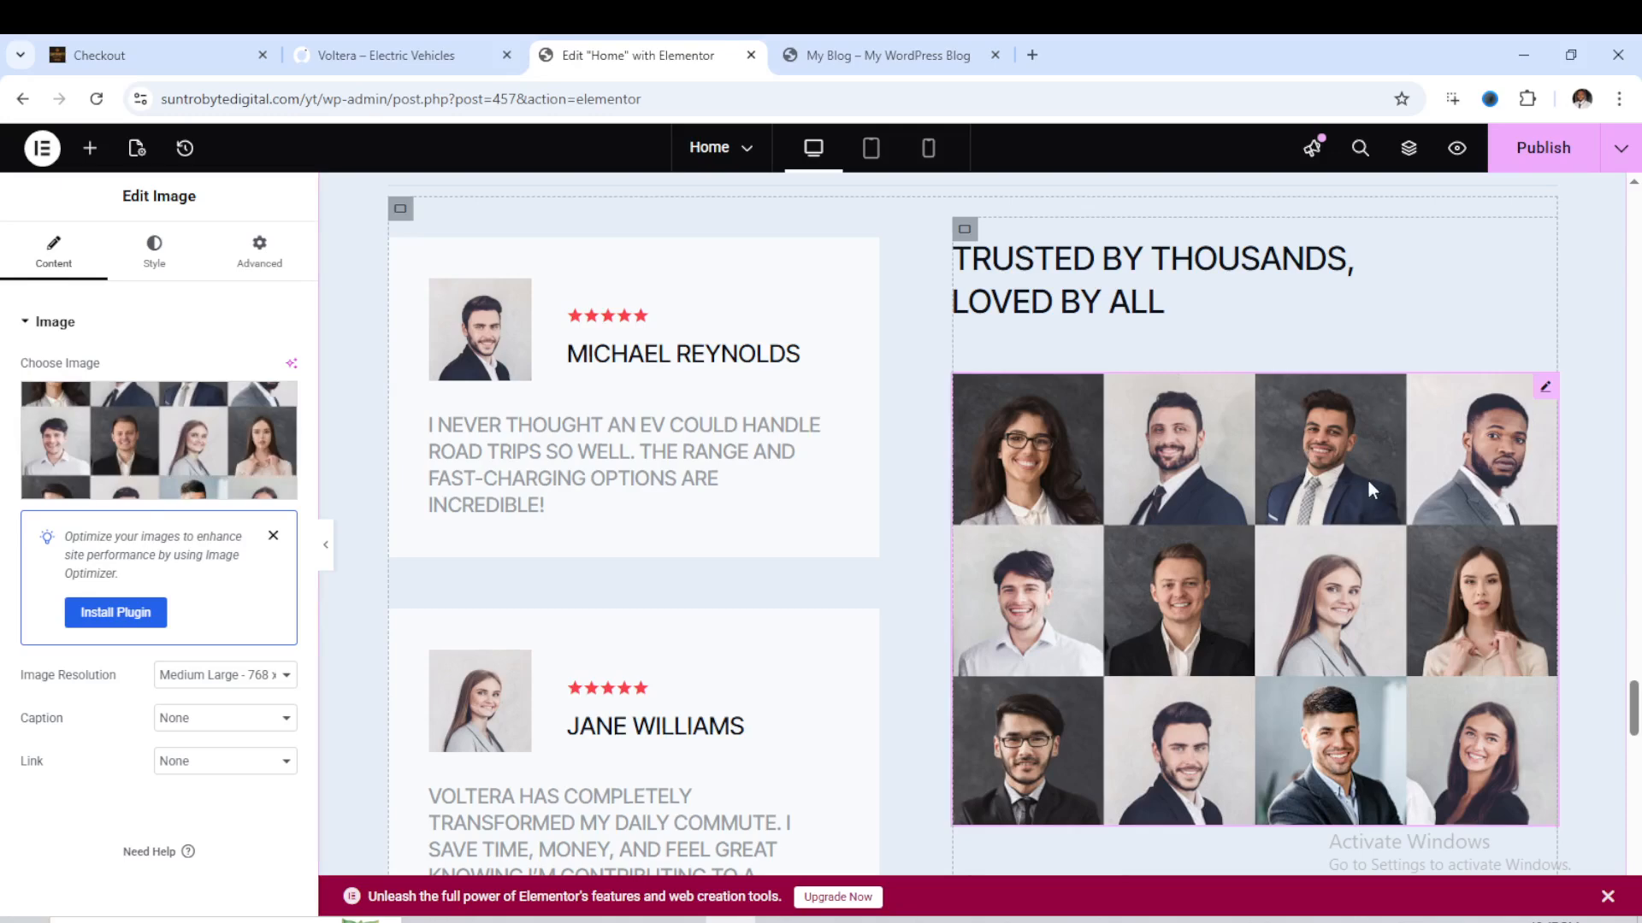
pyautogui.scroll(-1, 1330, 453)
pyautogui.scroll(1, 1332, 443)
pyautogui.scroll(5, 1063, 407)
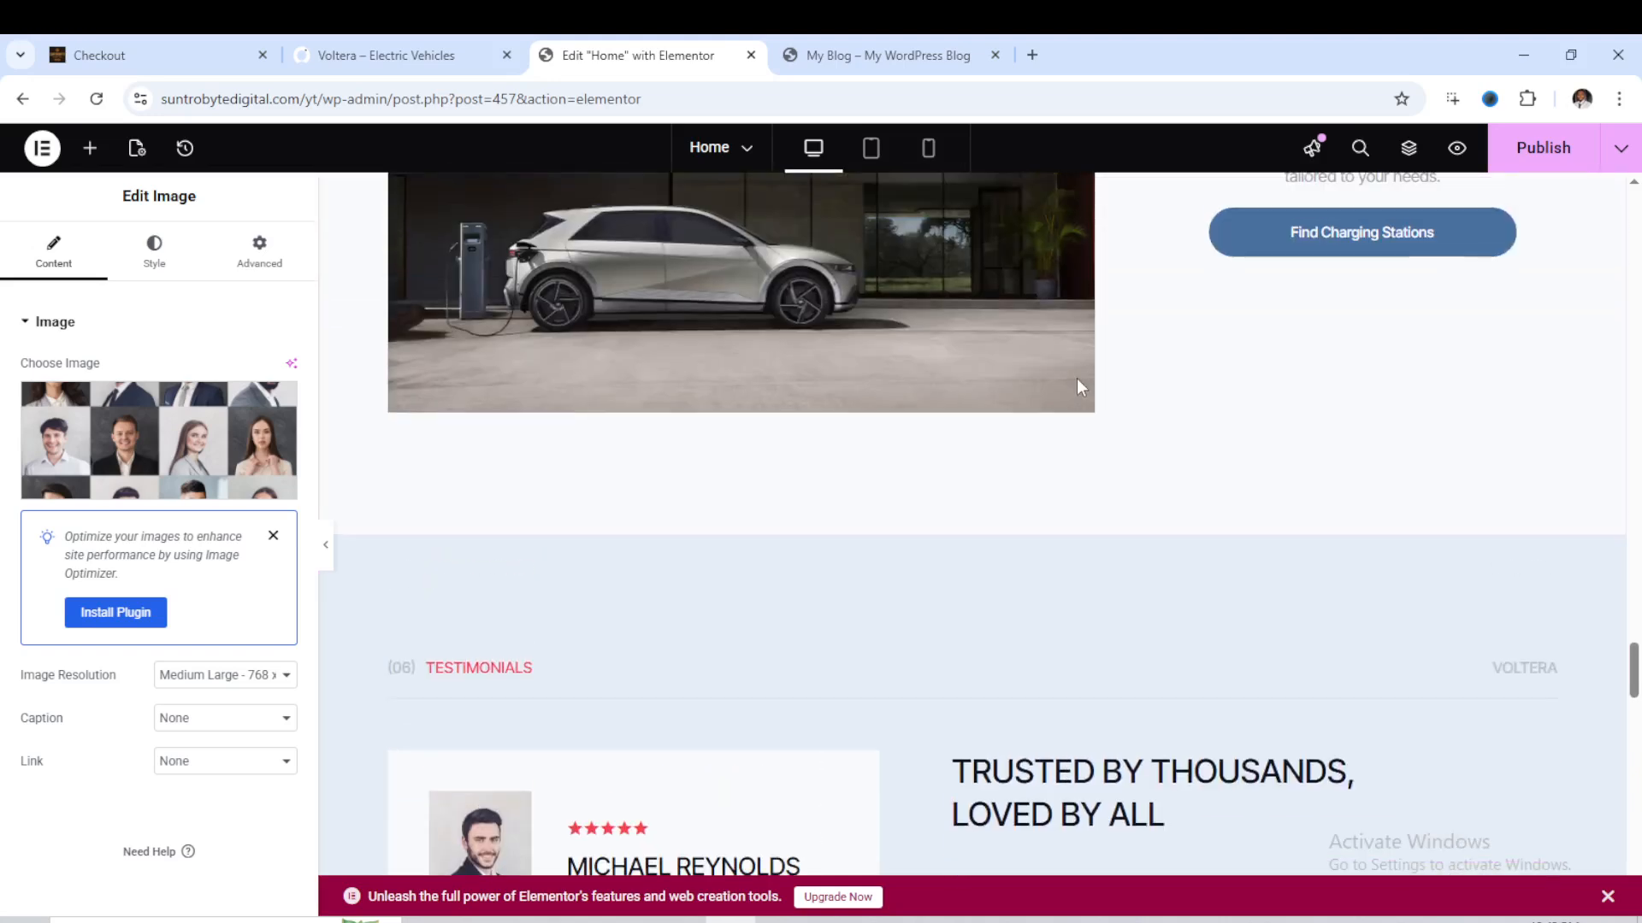
pyautogui.scroll(5, 1079, 376)
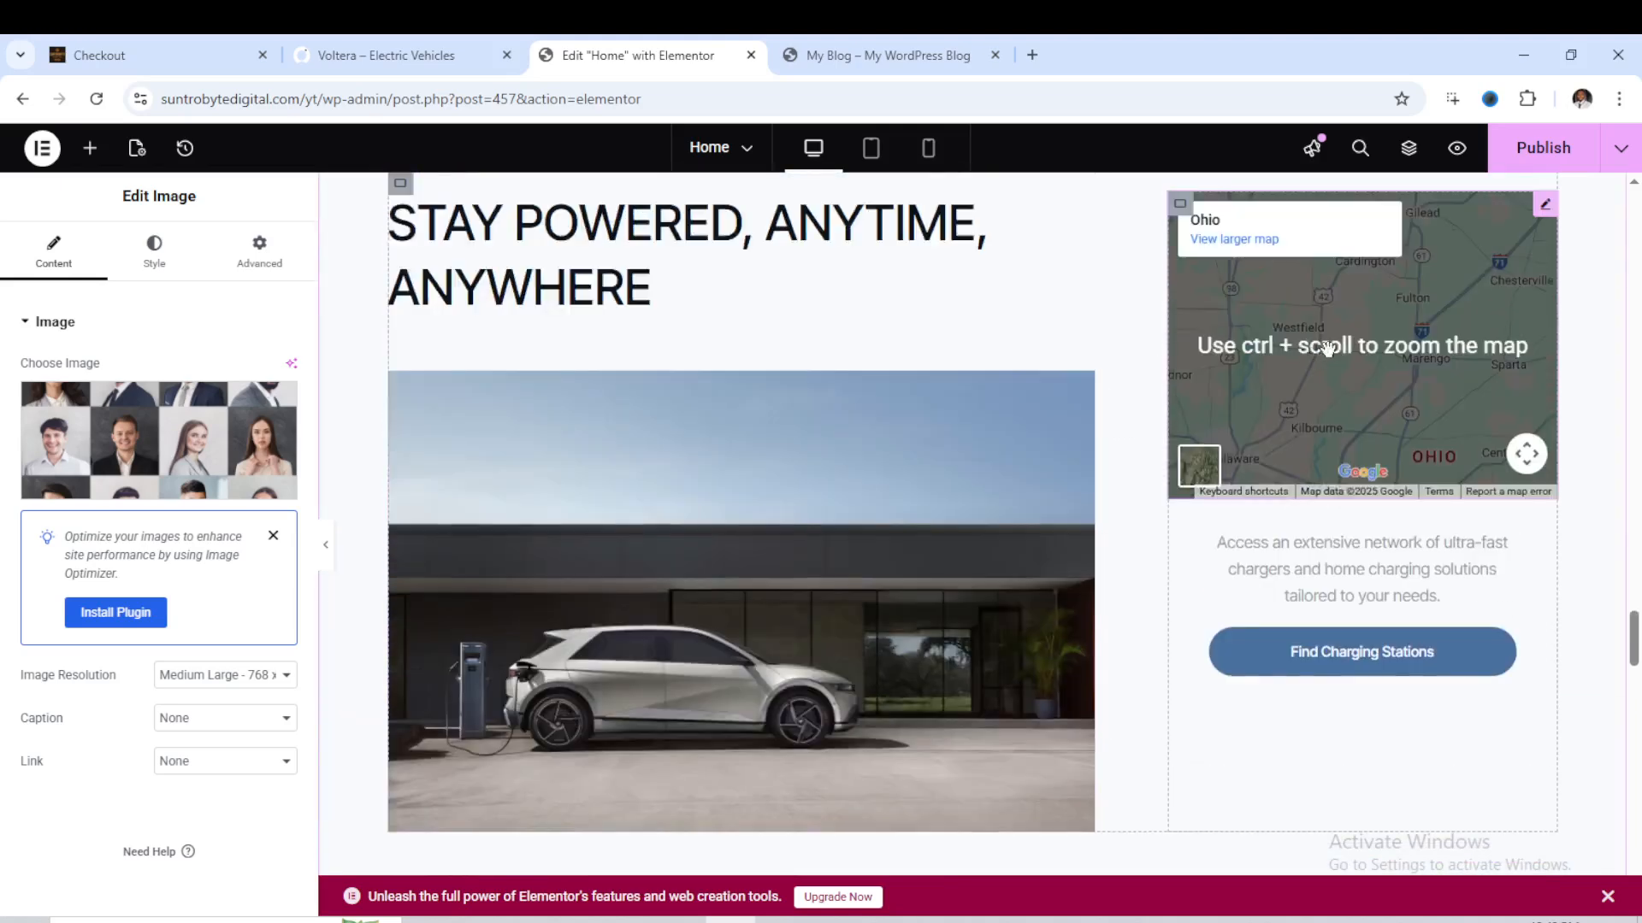
pyautogui.scroll(-9, 1048, 512)
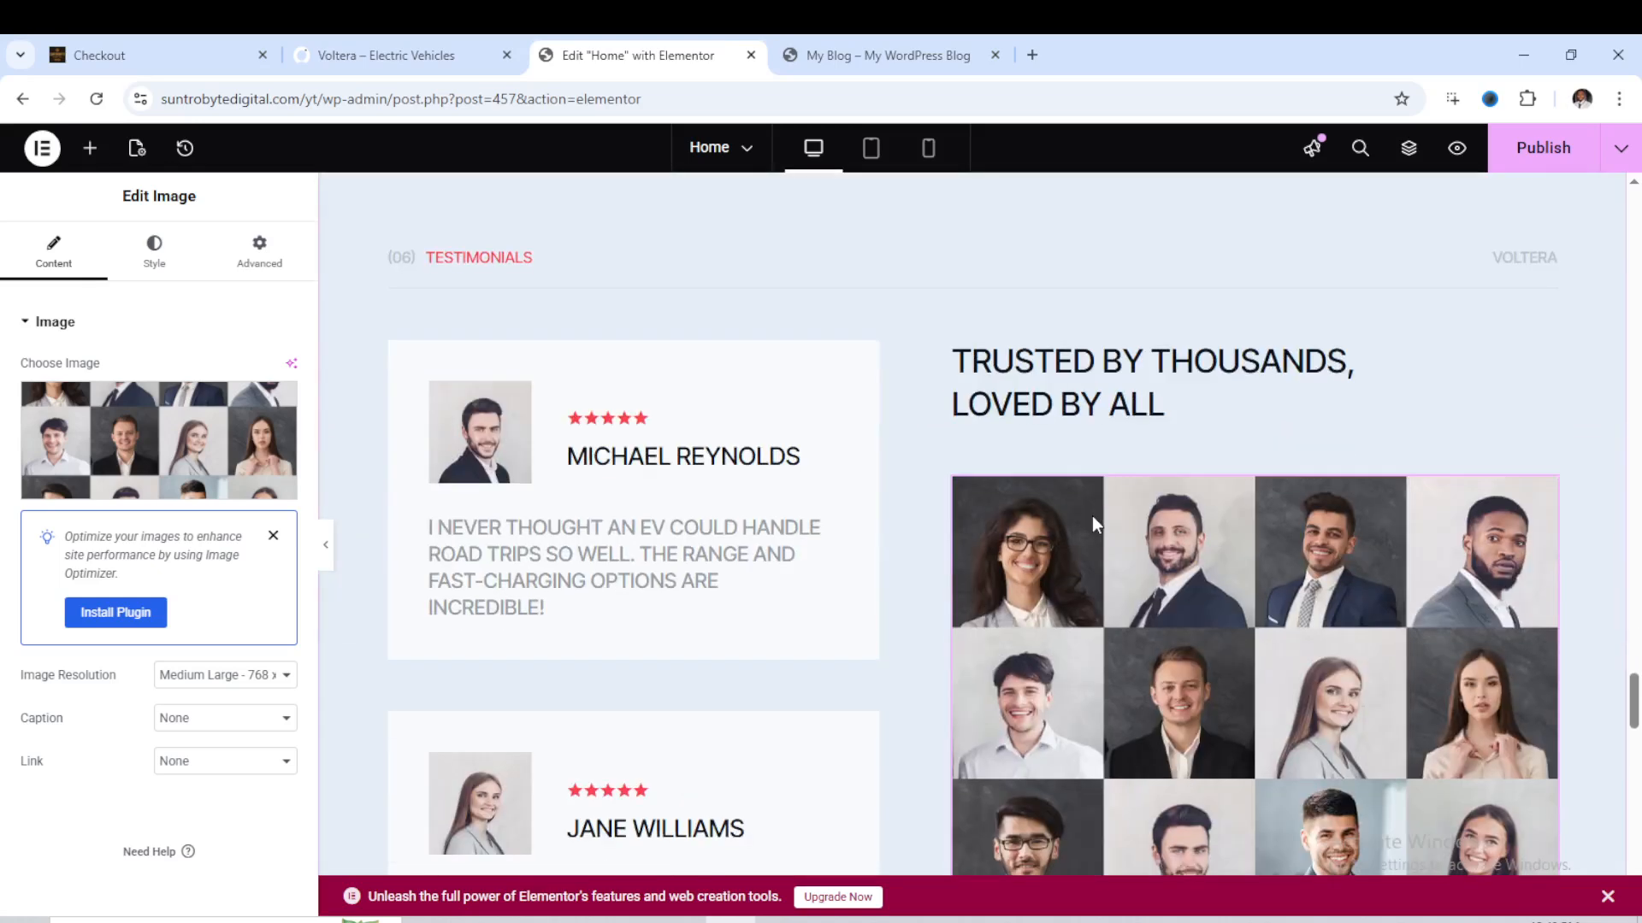
pyautogui.scroll(5, 1091, 516)
pyautogui.click(691, 373)
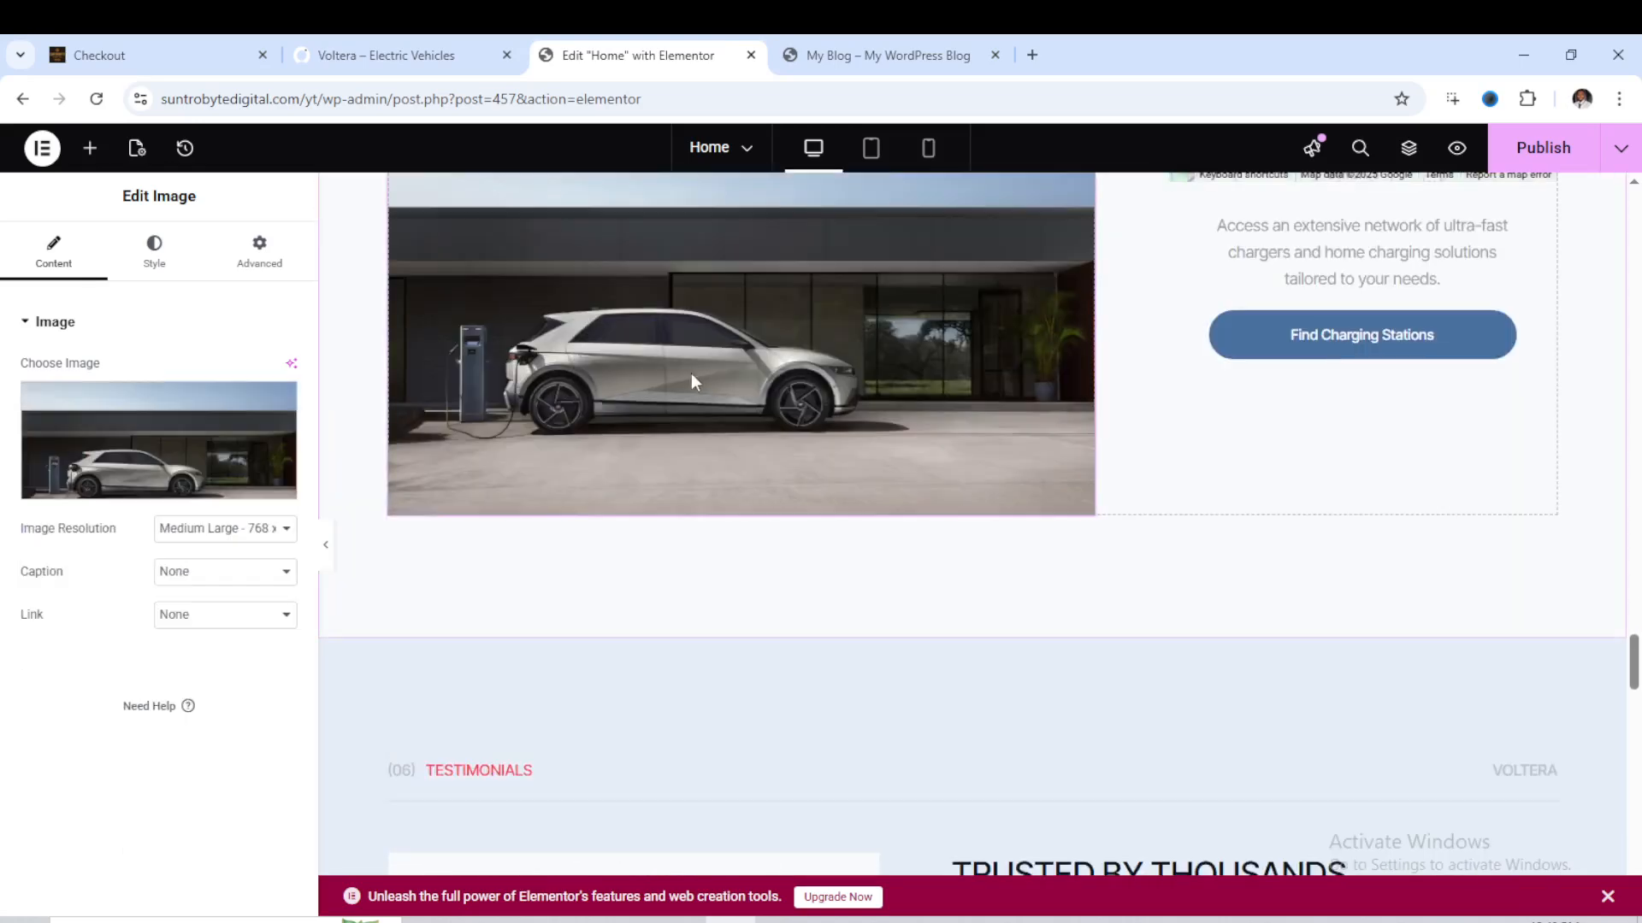
pyautogui.scroll(-15, 896, 414)
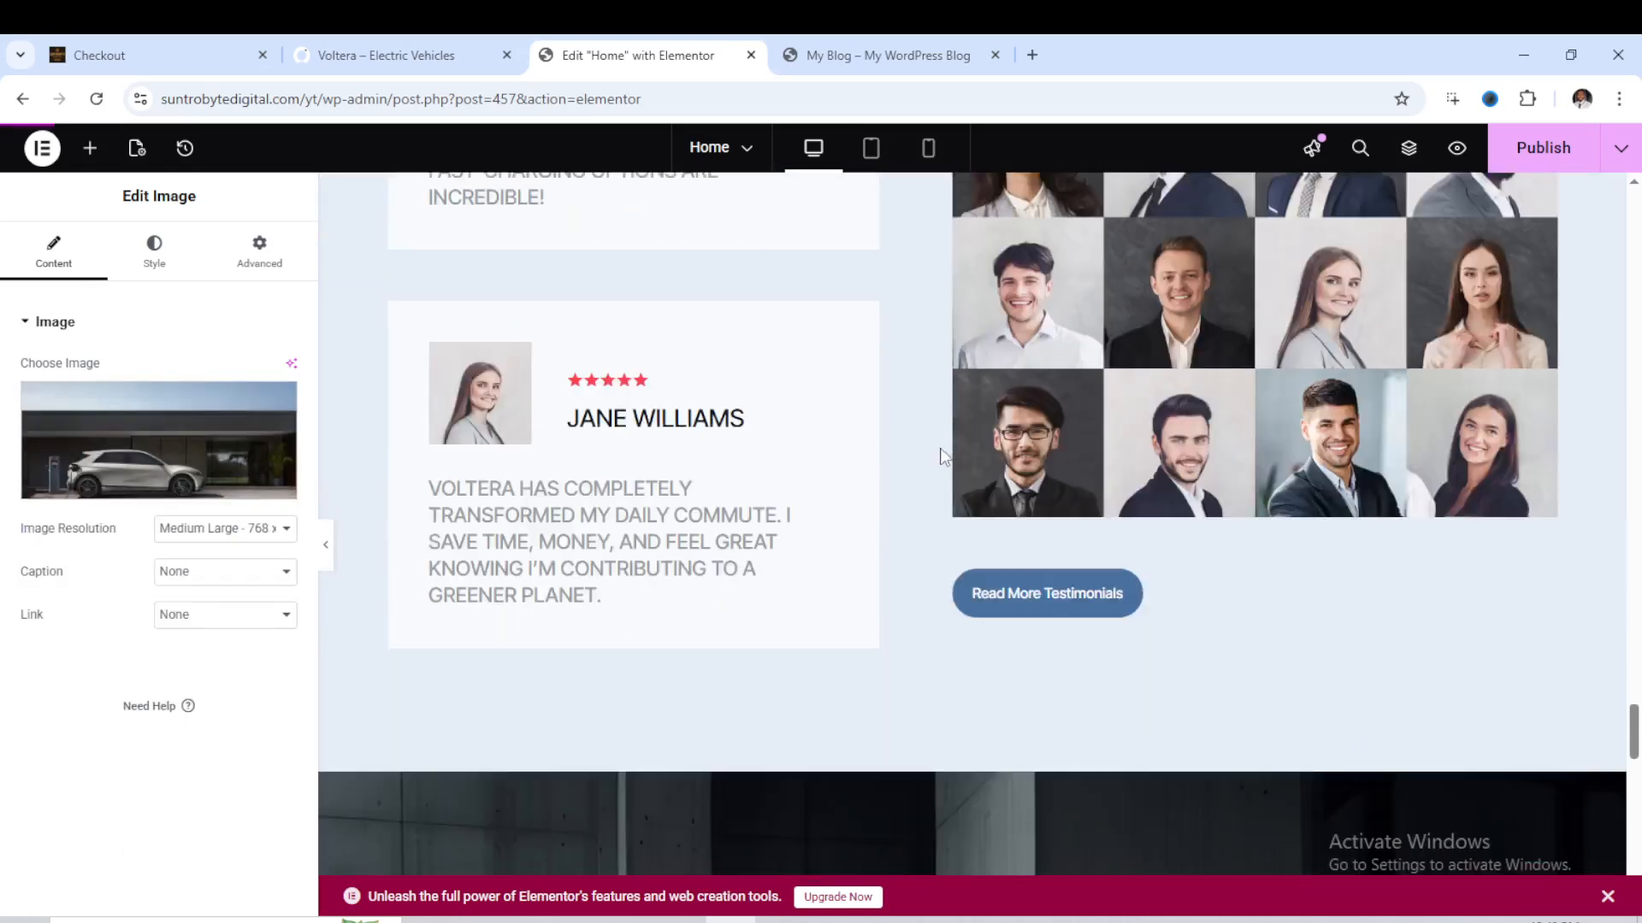
pyautogui.scroll(-8, 987, 486)
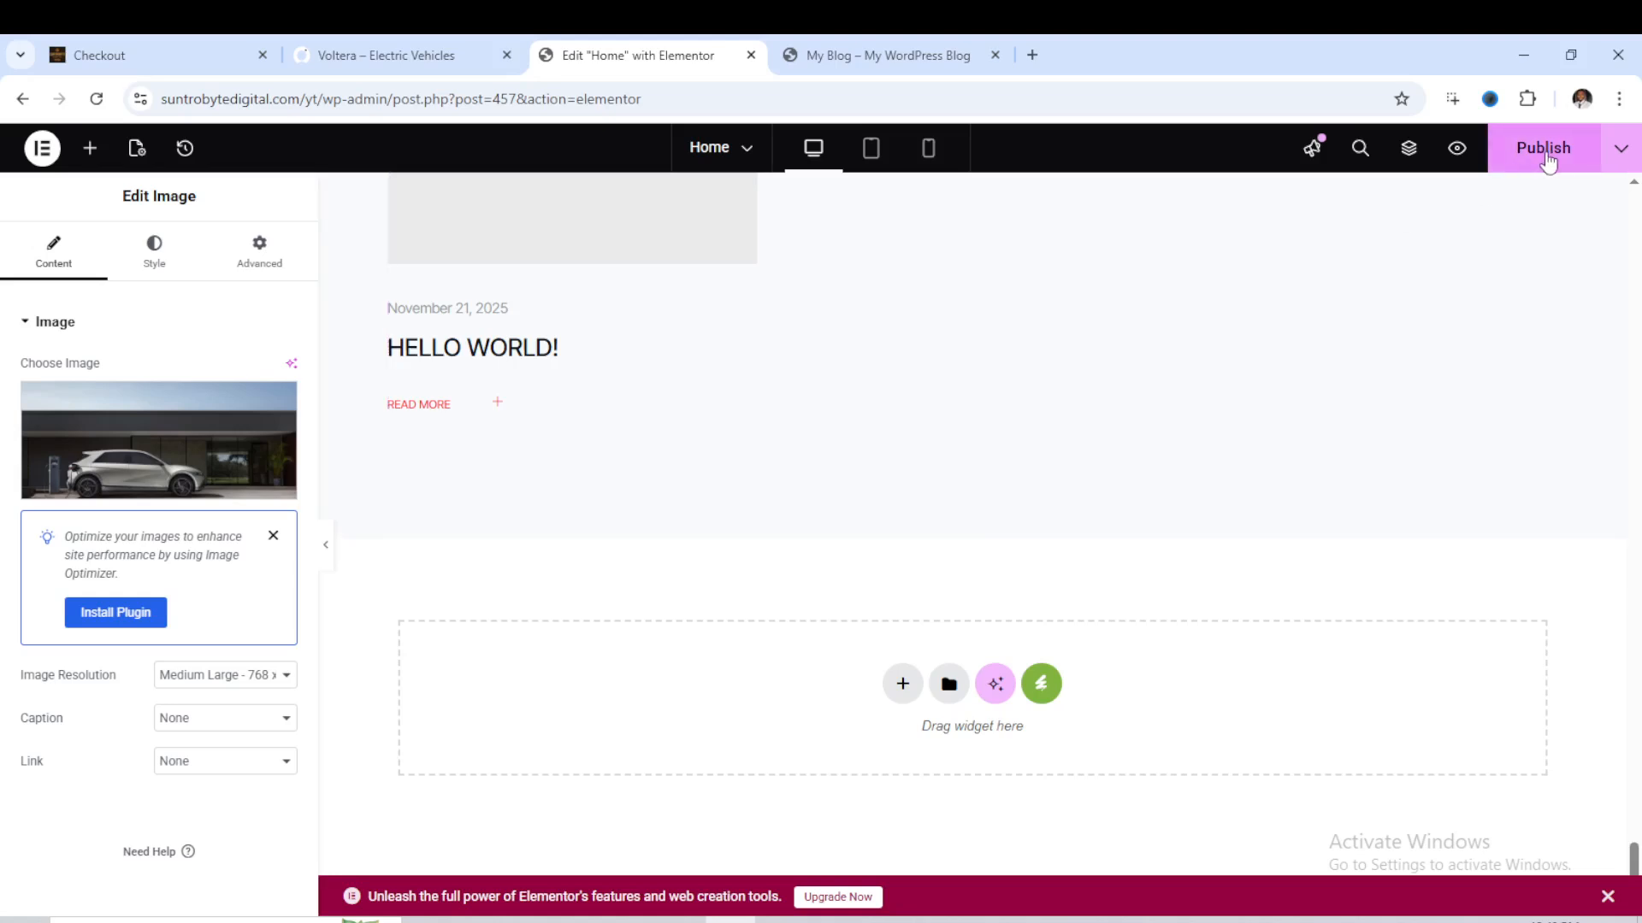
# - Publish the changes made to the Home page
pyautogui.scroll(8, 1209, 363)
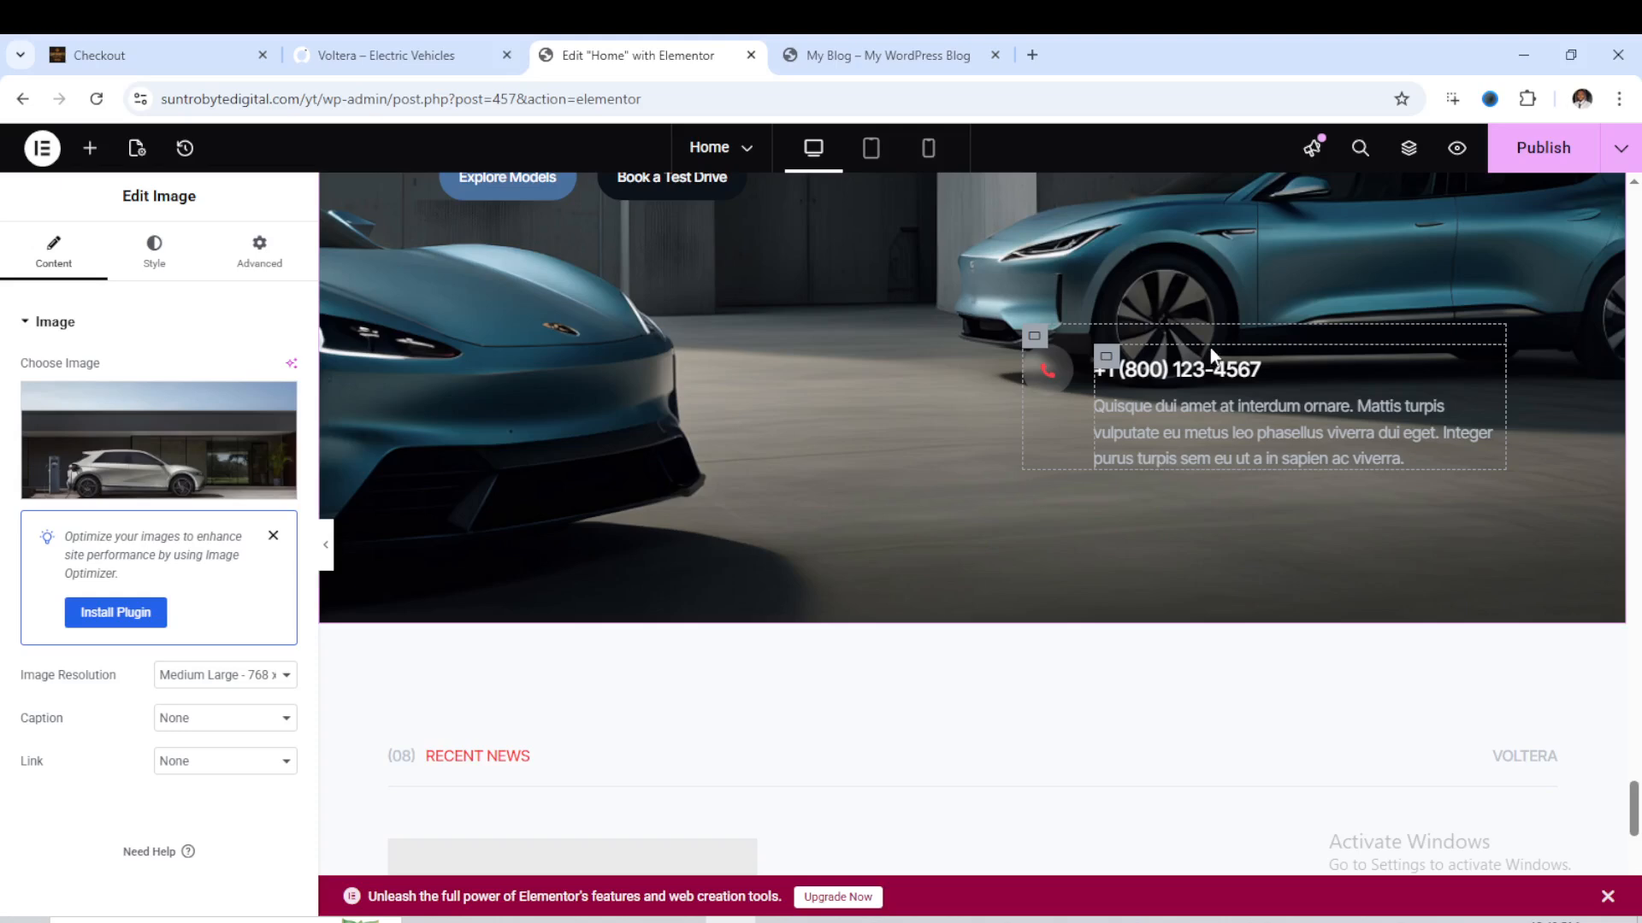
pyautogui.press('F11')
pyautogui.press('F11')
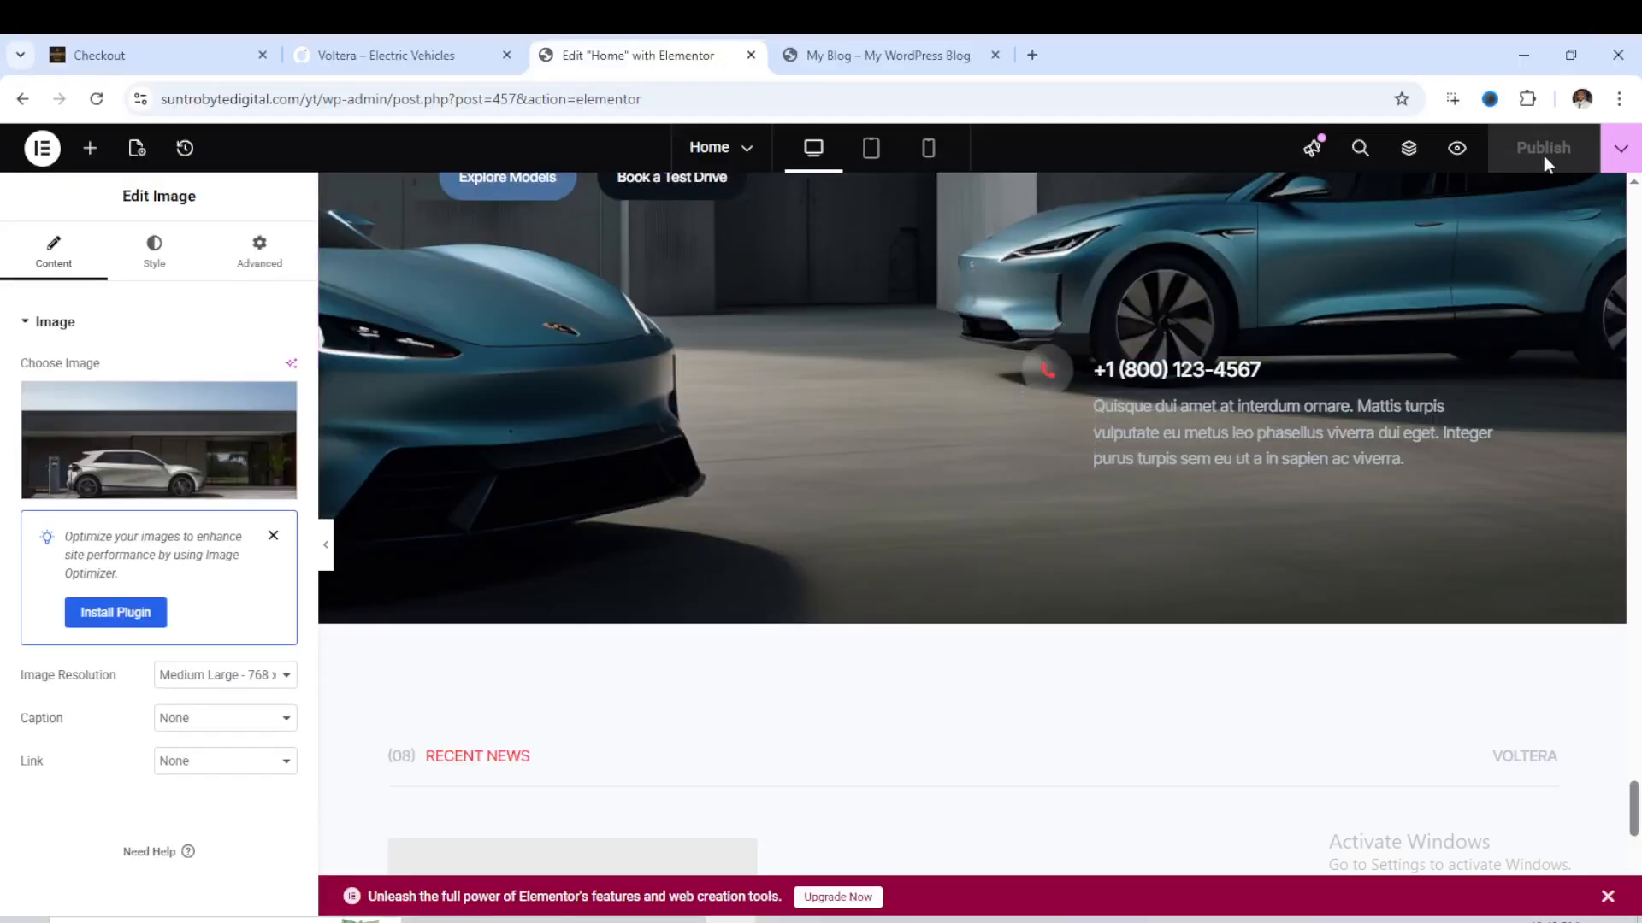
# - Reload the live site and review its header, hero, About Us and Why Choose Us sections
pyautogui.click(919, 56)
pyautogui.click(97, 99)
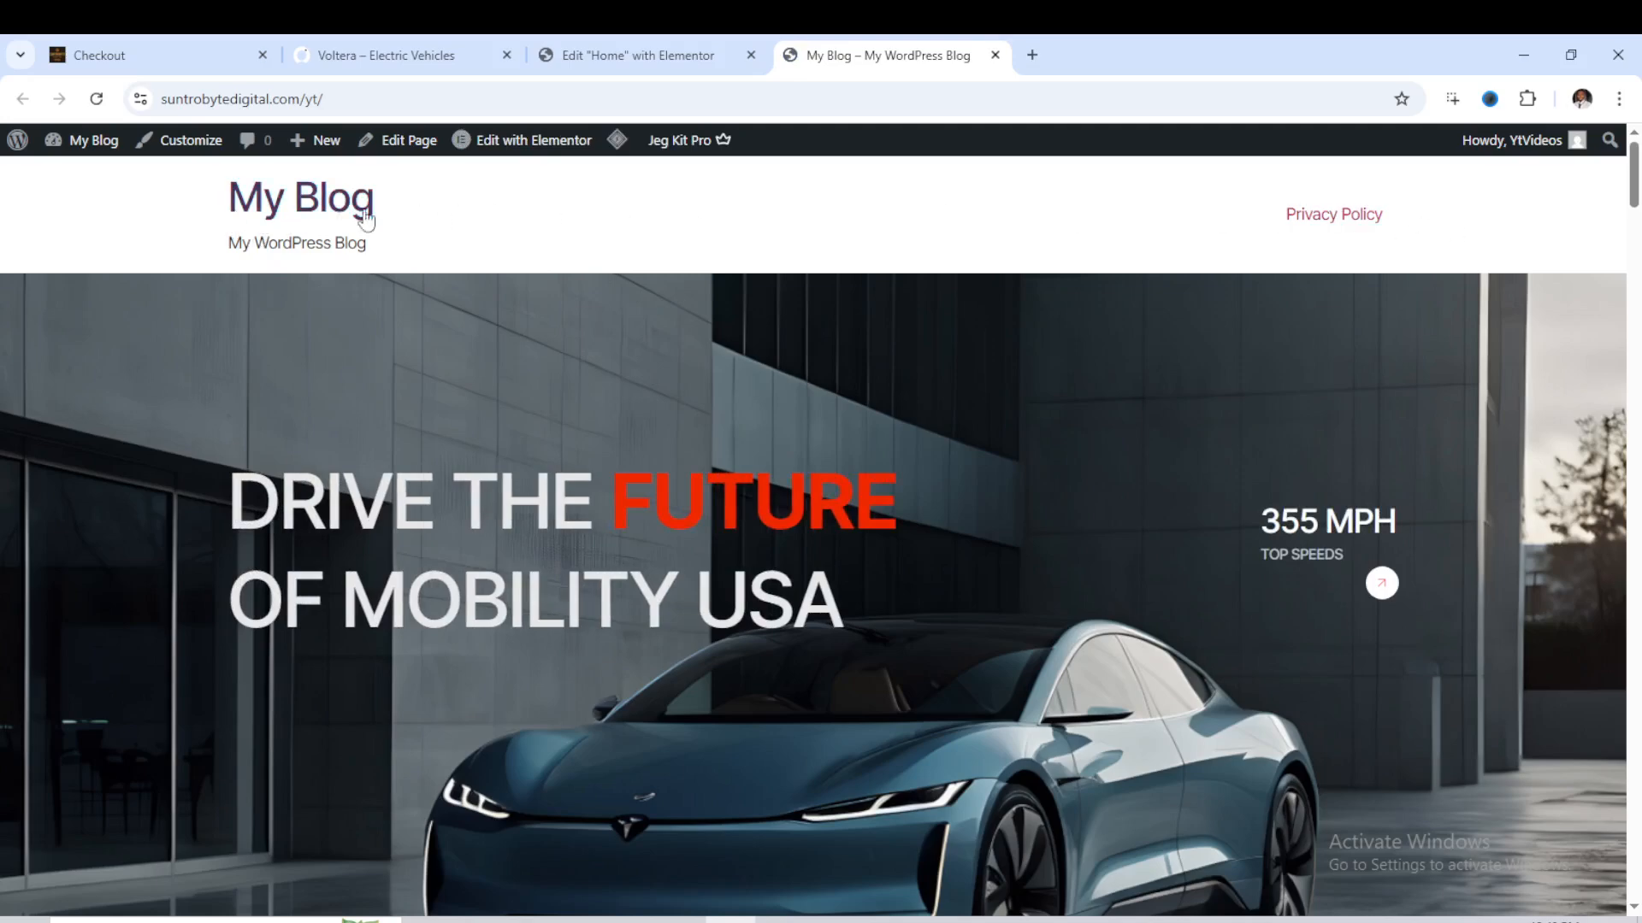
pyautogui.scroll(-5, 680, 368)
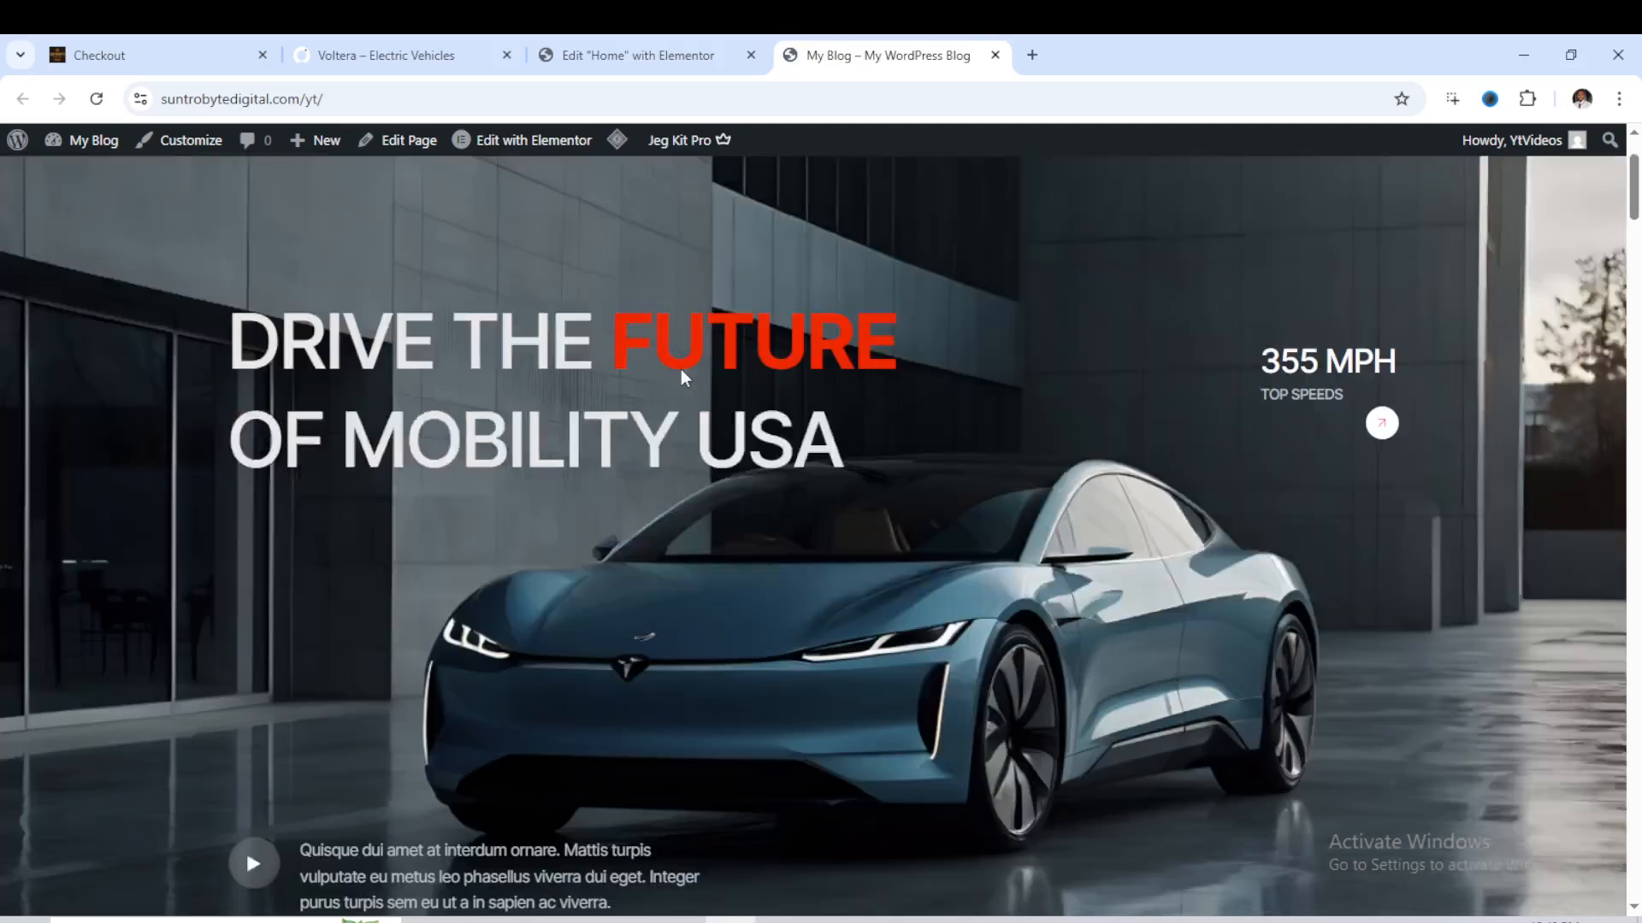
pyautogui.scroll(5, 770, 361)
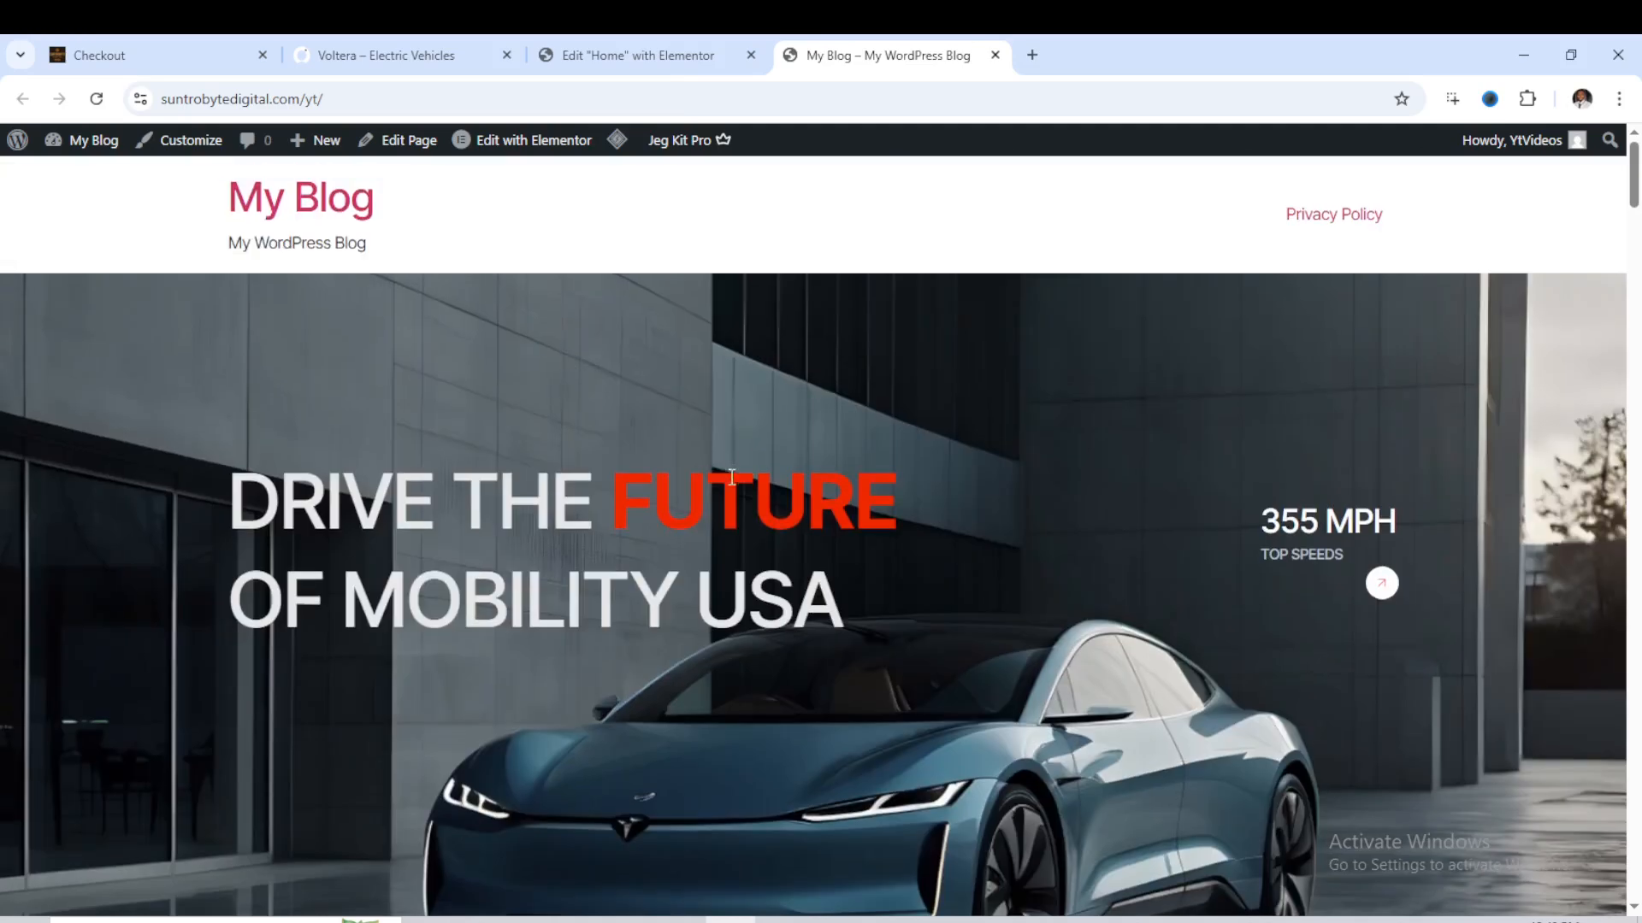
pyautogui.scroll(-3, 1317, 513)
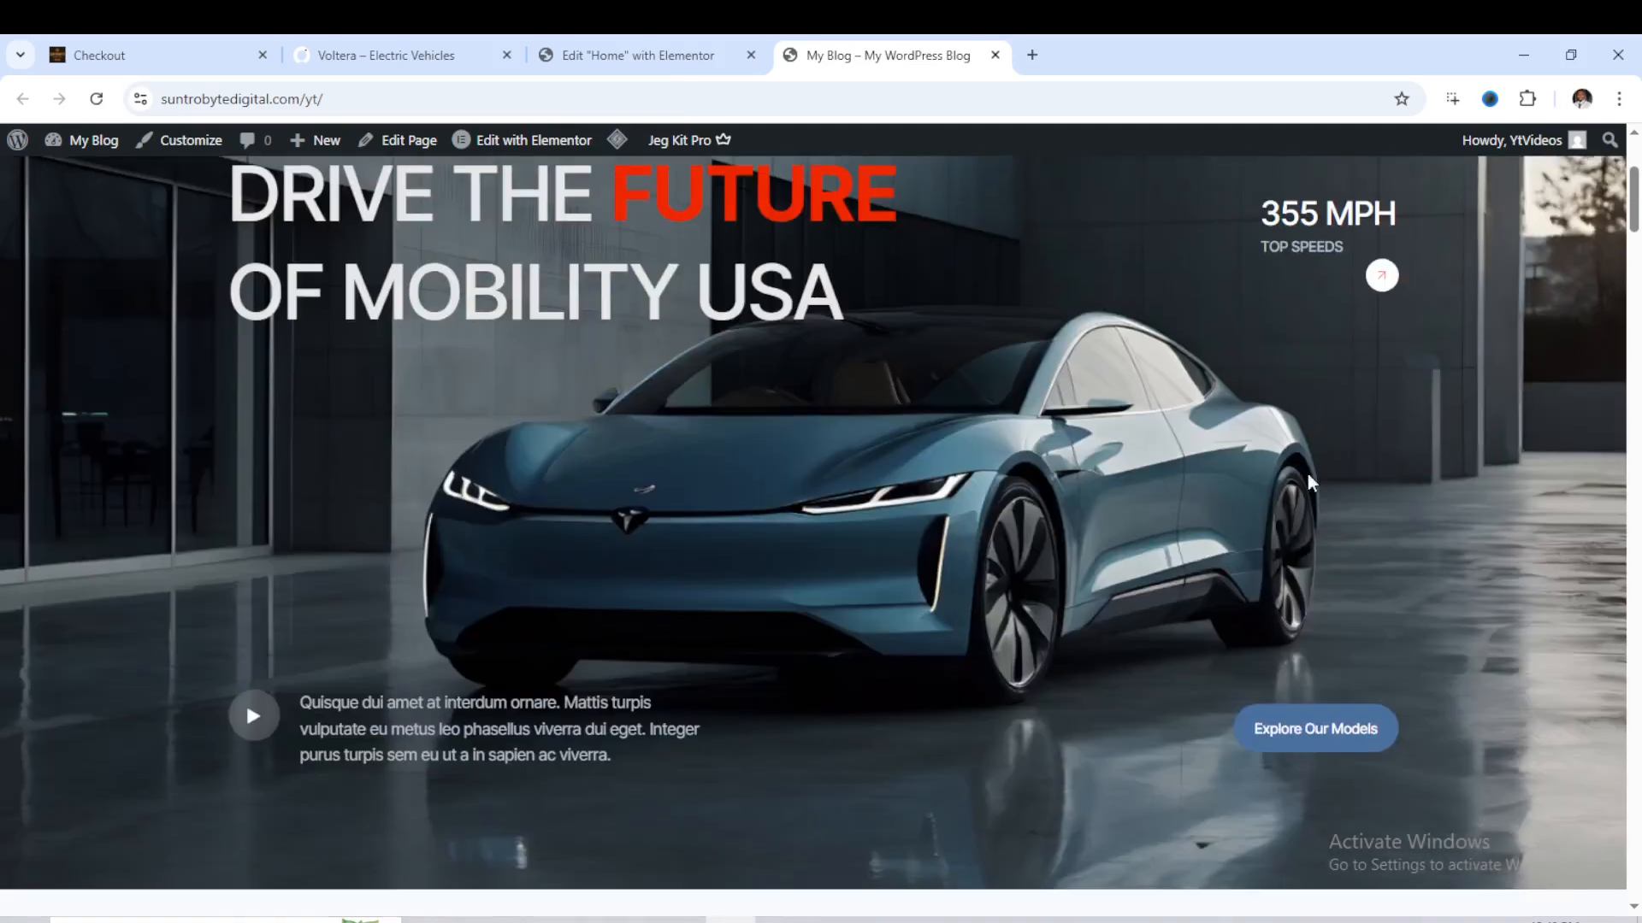
pyautogui.scroll(-6, 1338, 308)
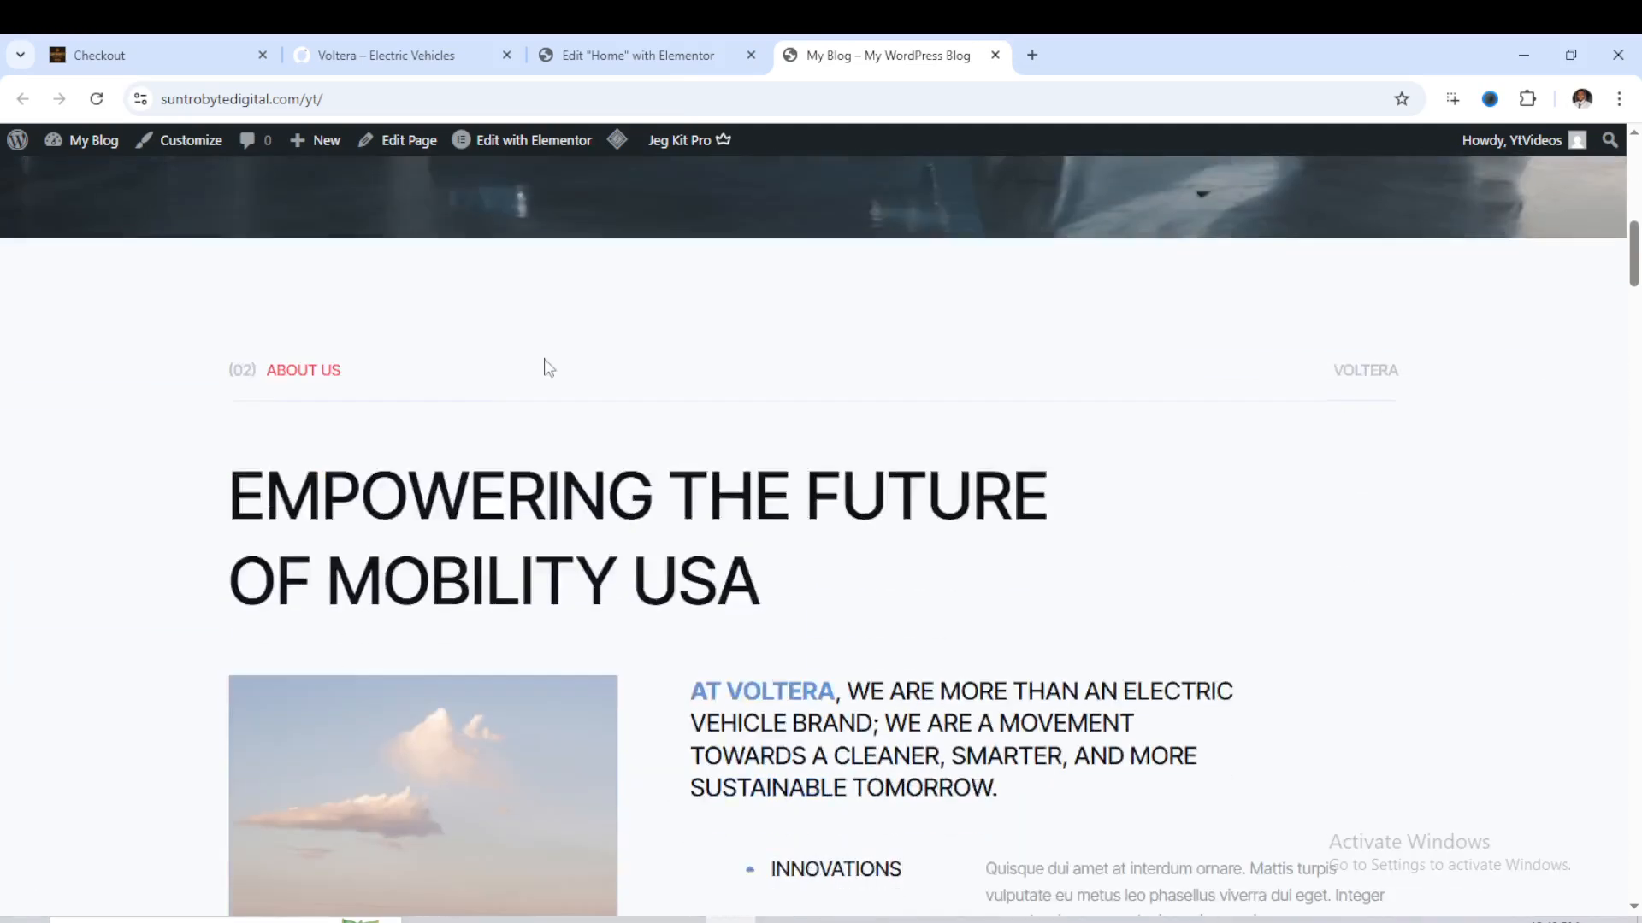
pyautogui.scroll(-12, 547, 368)
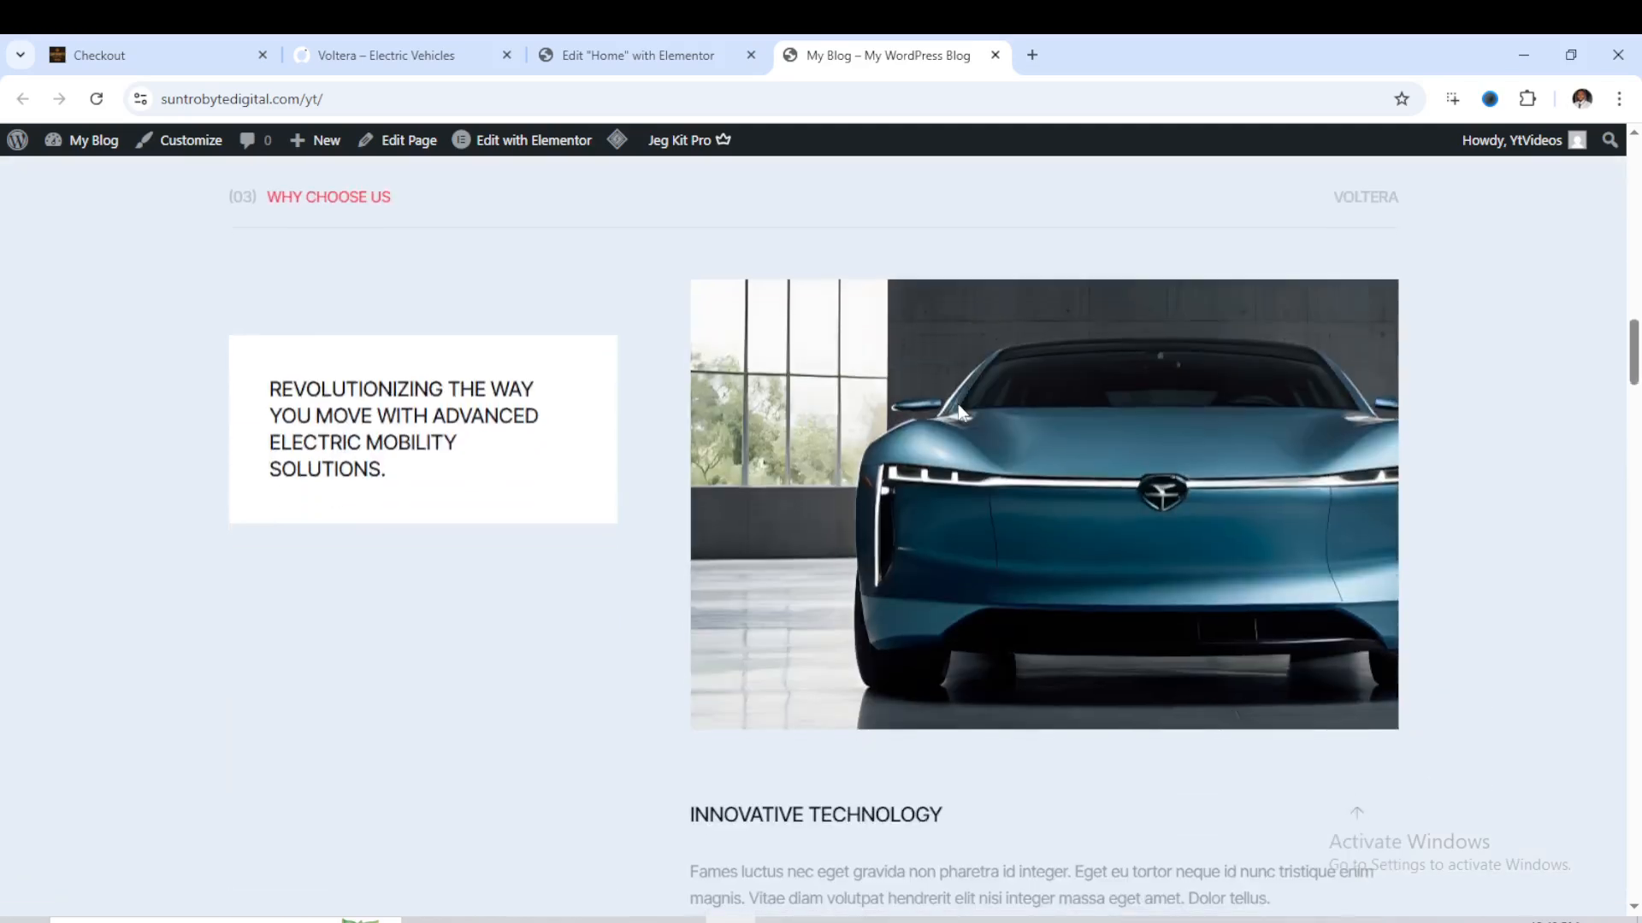
# - Review the live page's sections from Why Choose Us down through Featured Vehicles, Charging Solutions, testimonials and Recent News to the footer
pyautogui.scroll(-9, 958, 407)
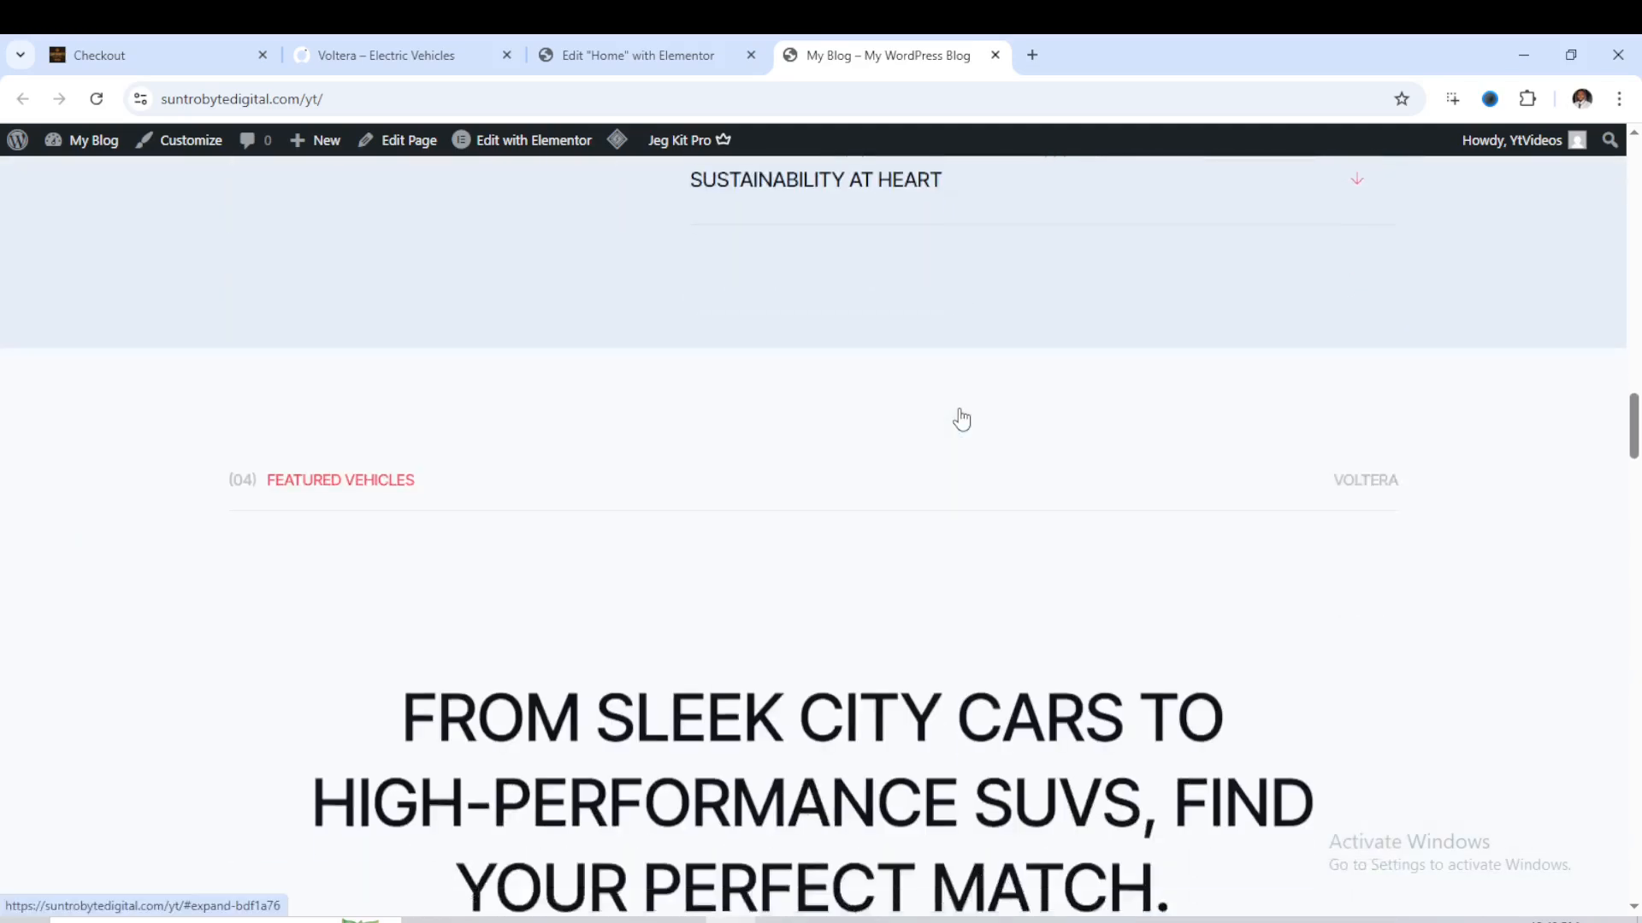
pyautogui.scroll(-7, 961, 419)
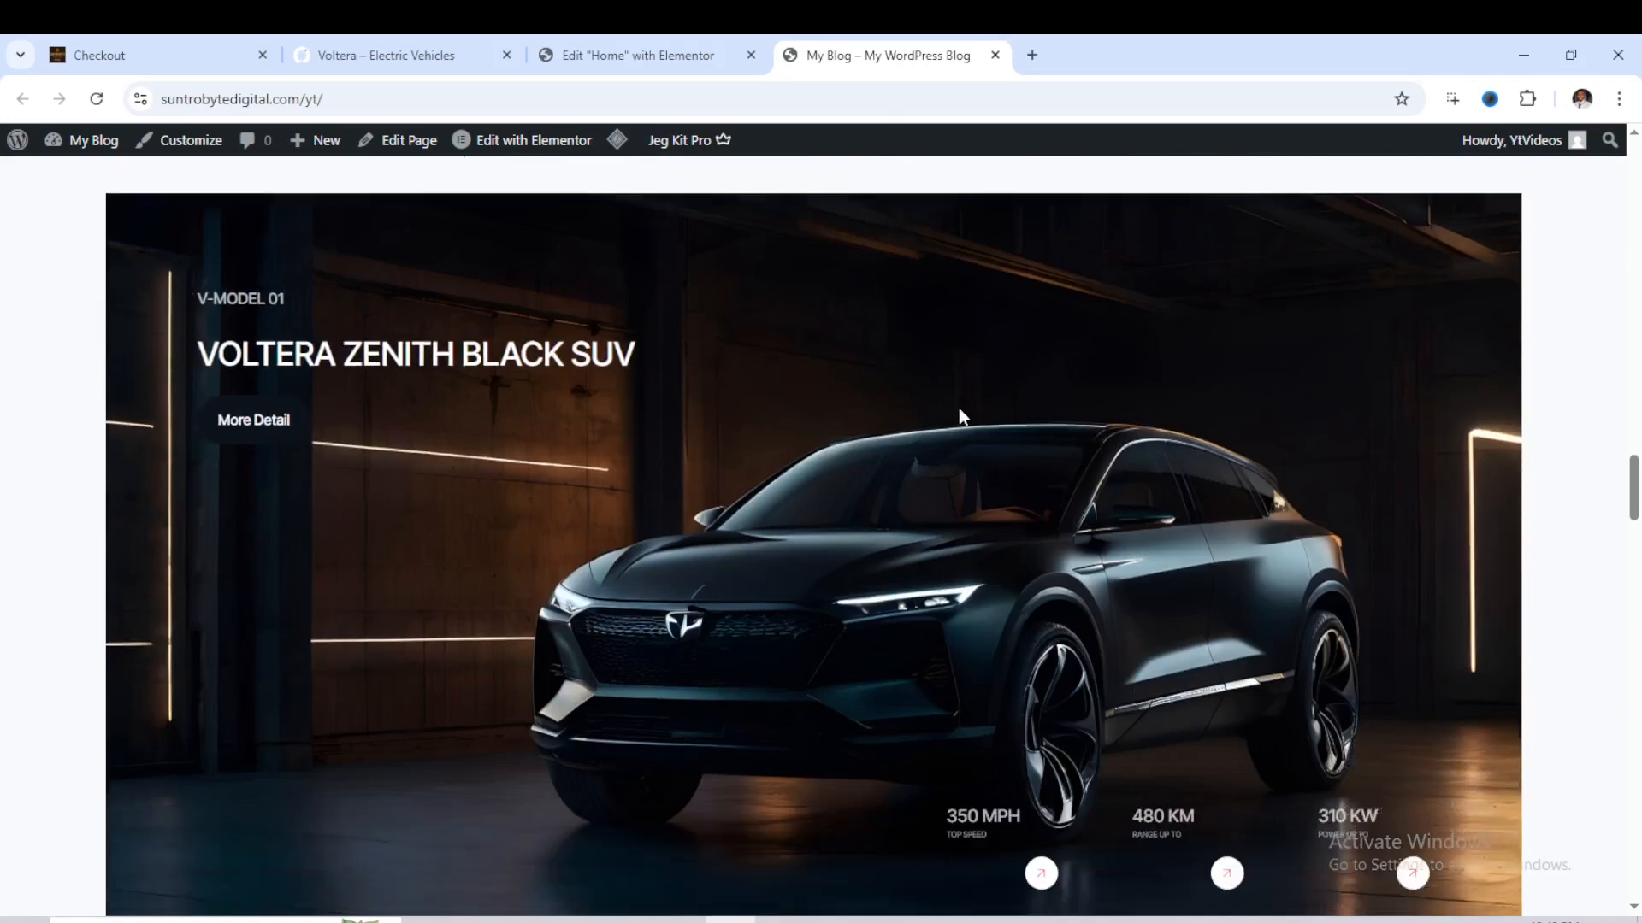
pyautogui.scroll(-4, 959, 410)
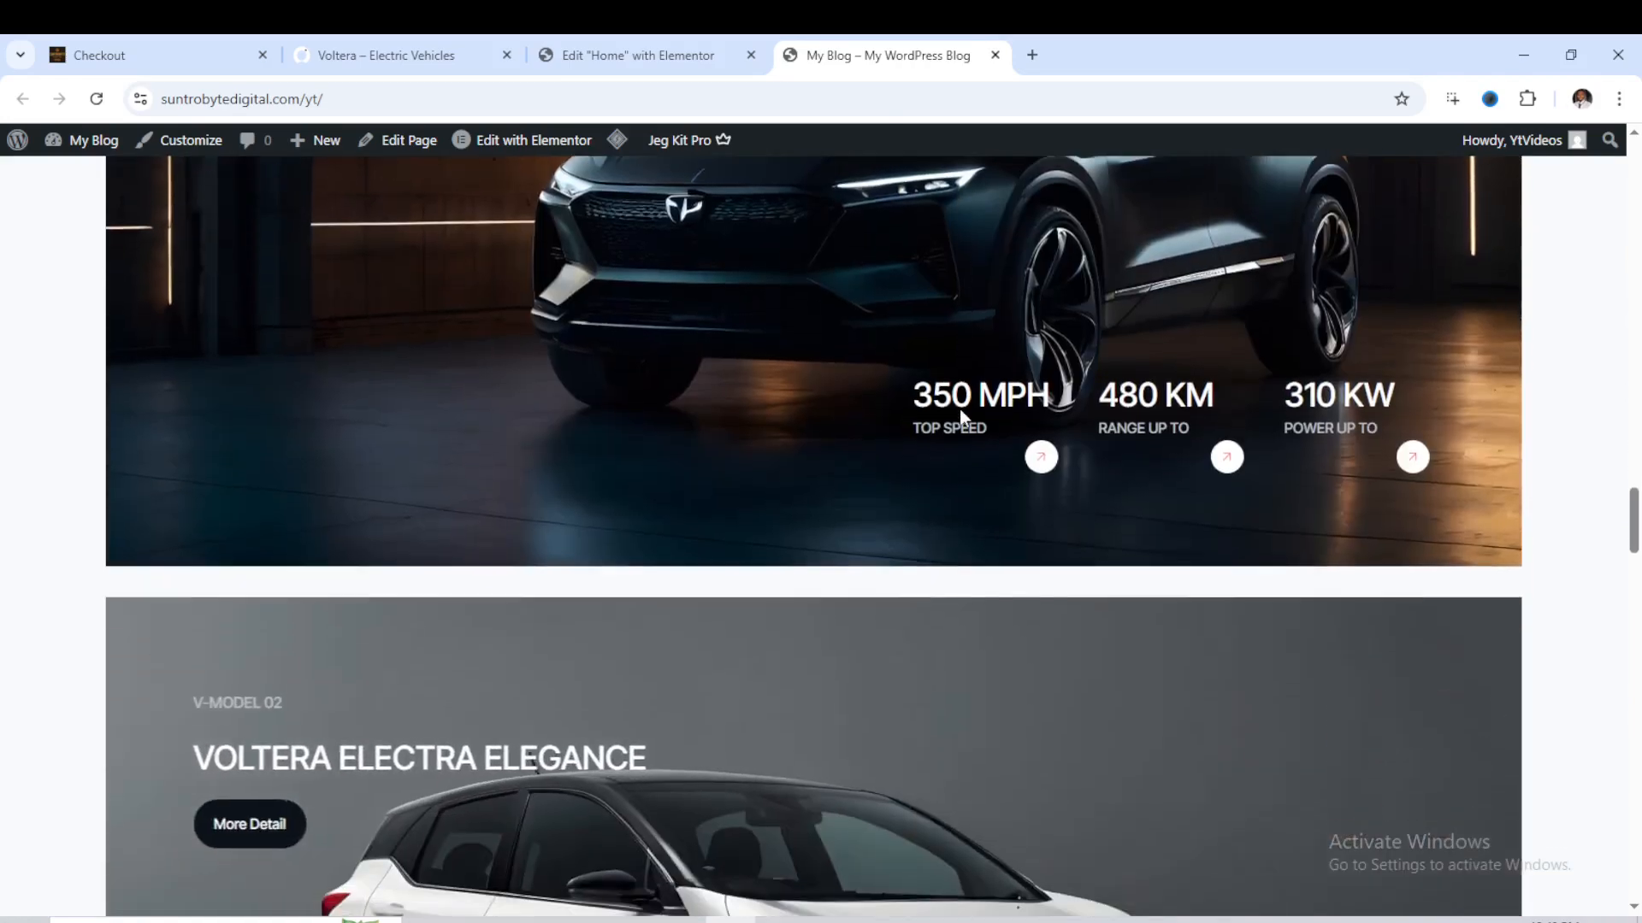
pyautogui.scroll(-8, 960, 409)
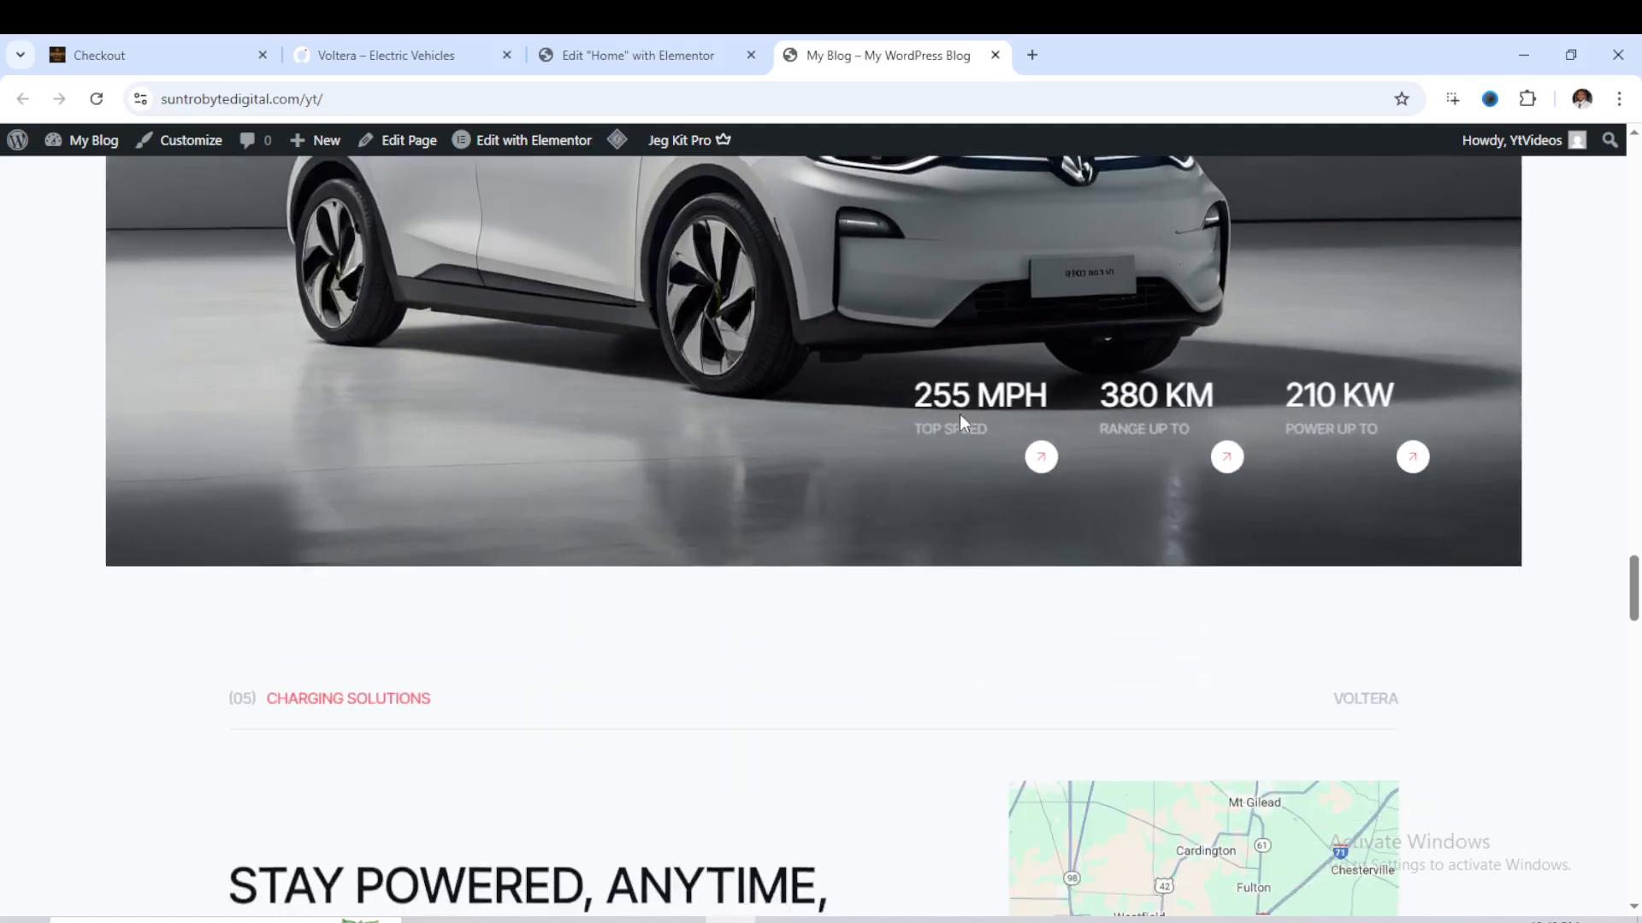
pyautogui.scroll(-5, 959, 416)
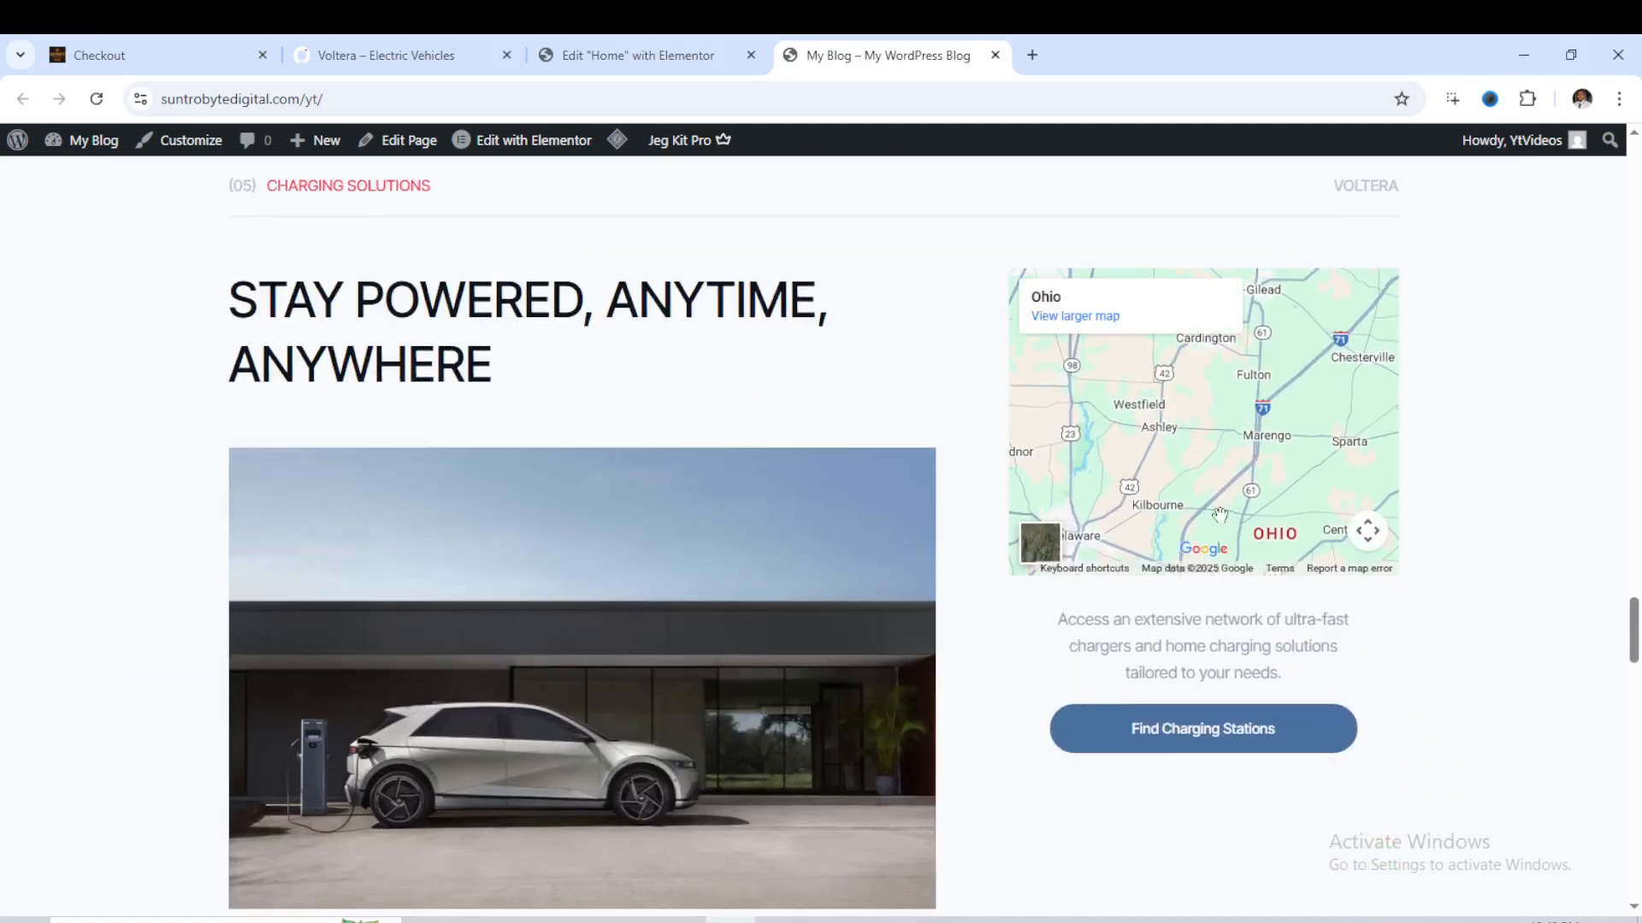
pyautogui.scroll(-3, 1188, 548)
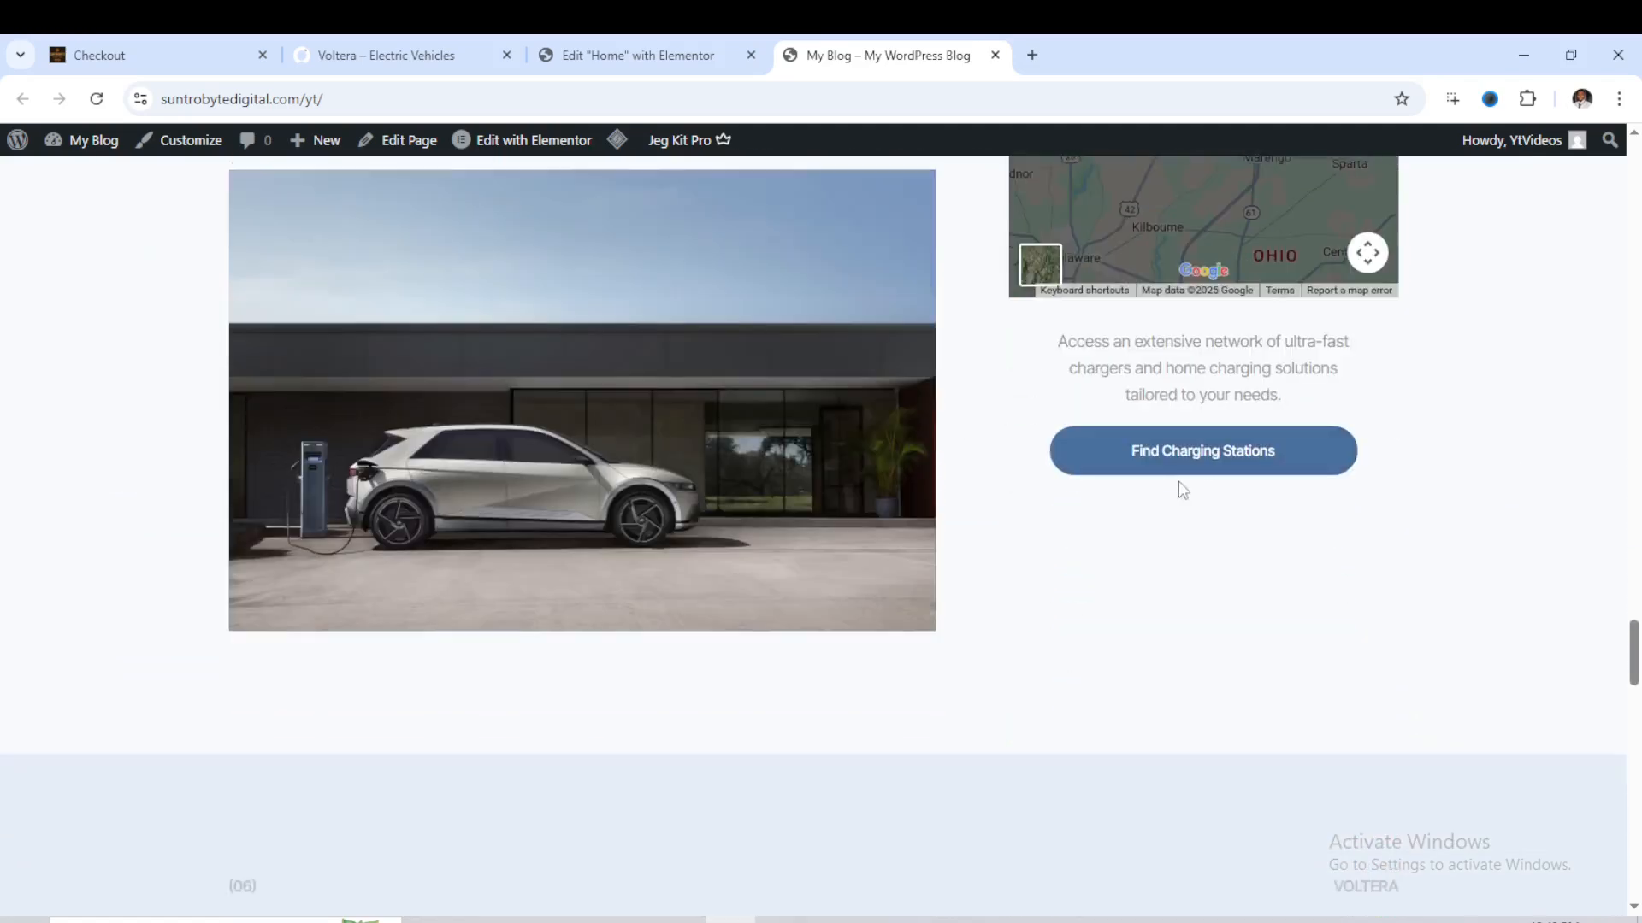
pyautogui.scroll(-8, 1106, 479)
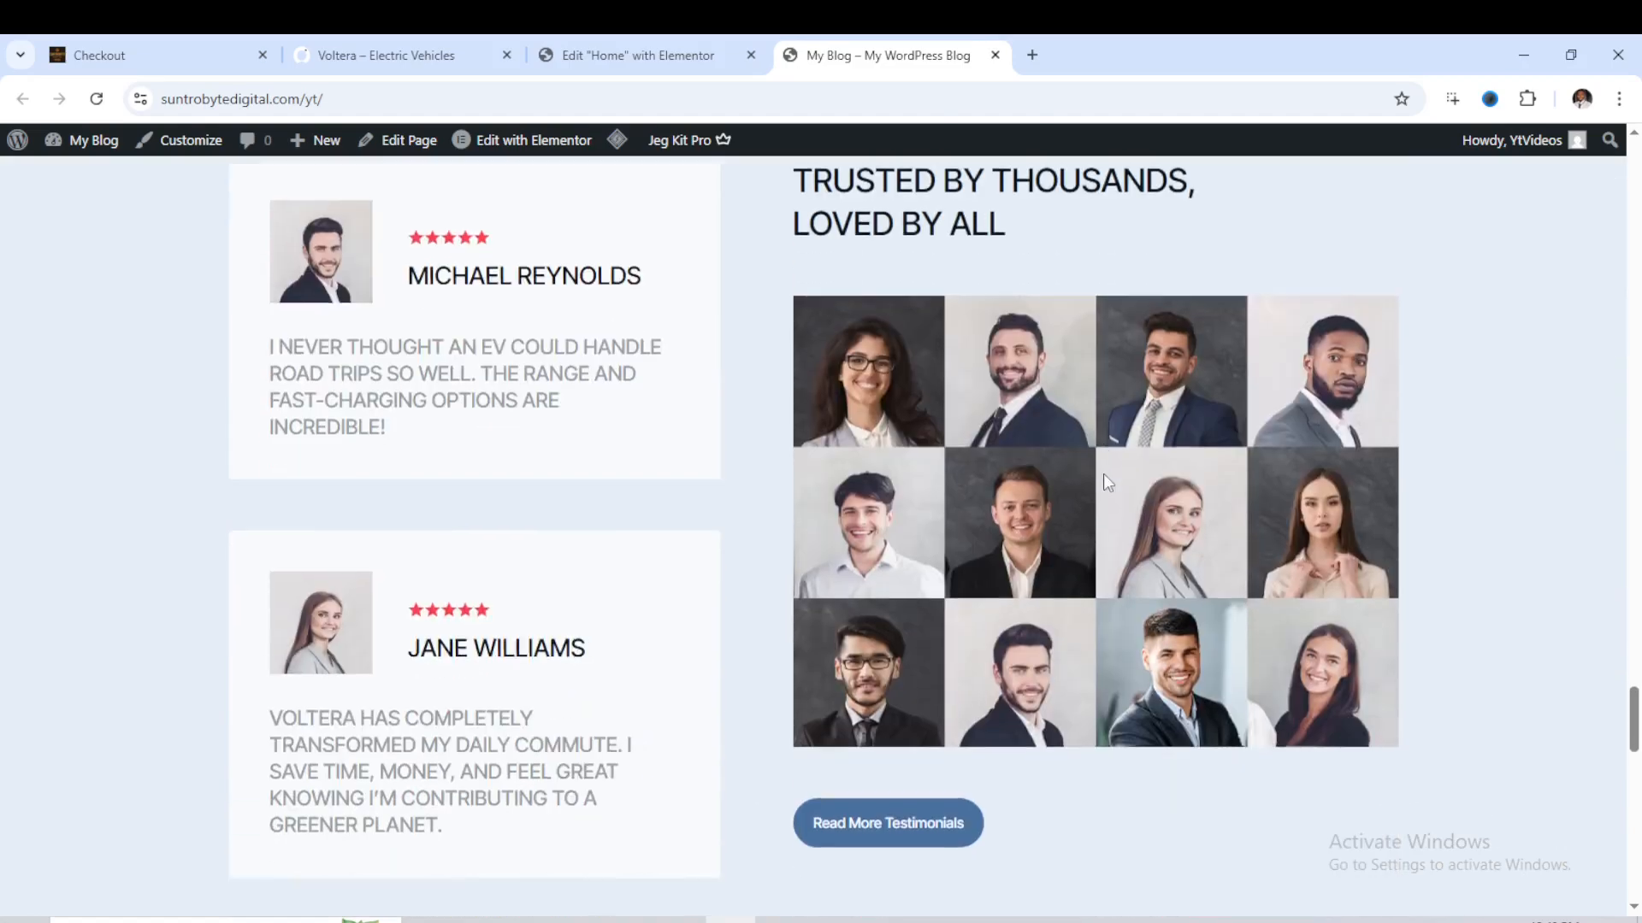
pyautogui.scroll(-7, 1103, 481)
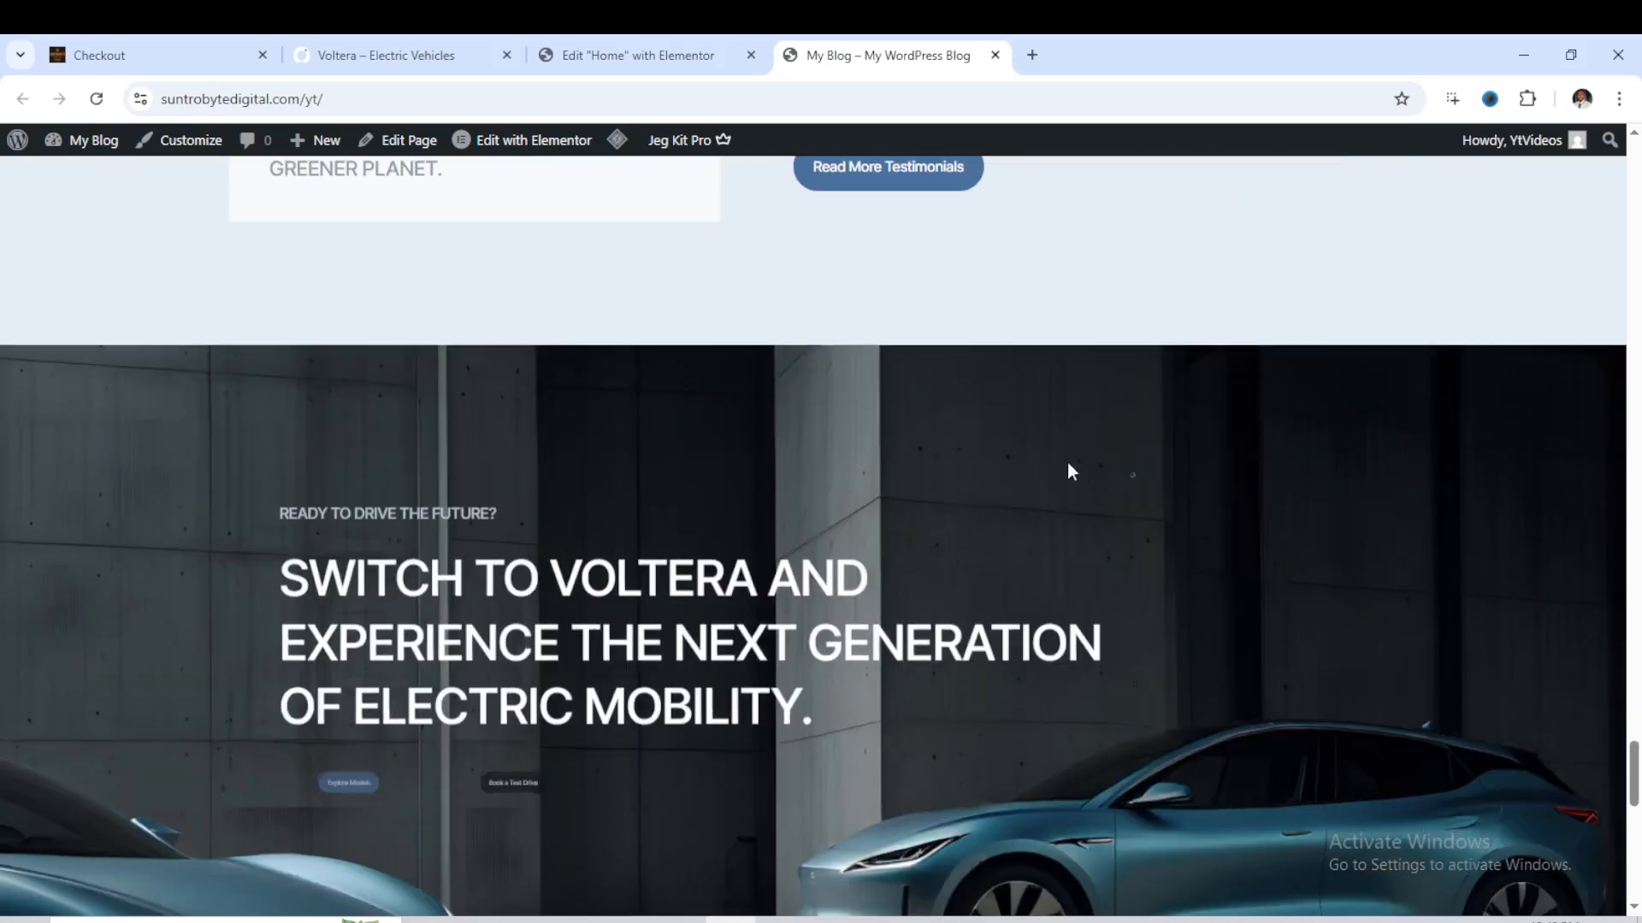
pyautogui.scroll(-5, 1031, 462)
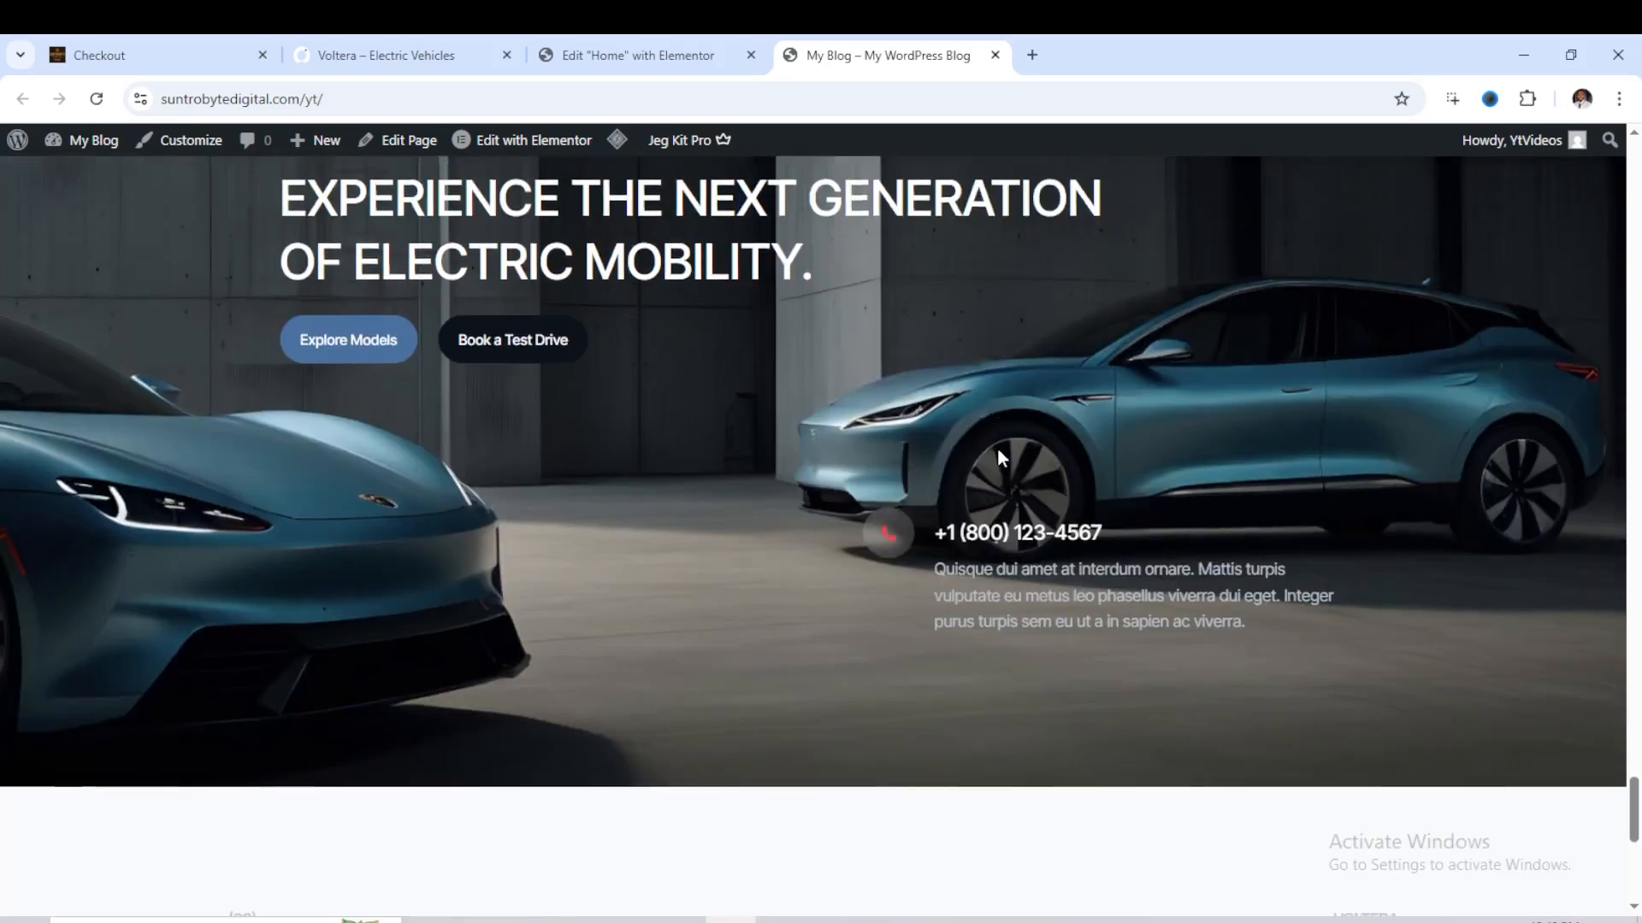
pyautogui.scroll(-6, 1001, 455)
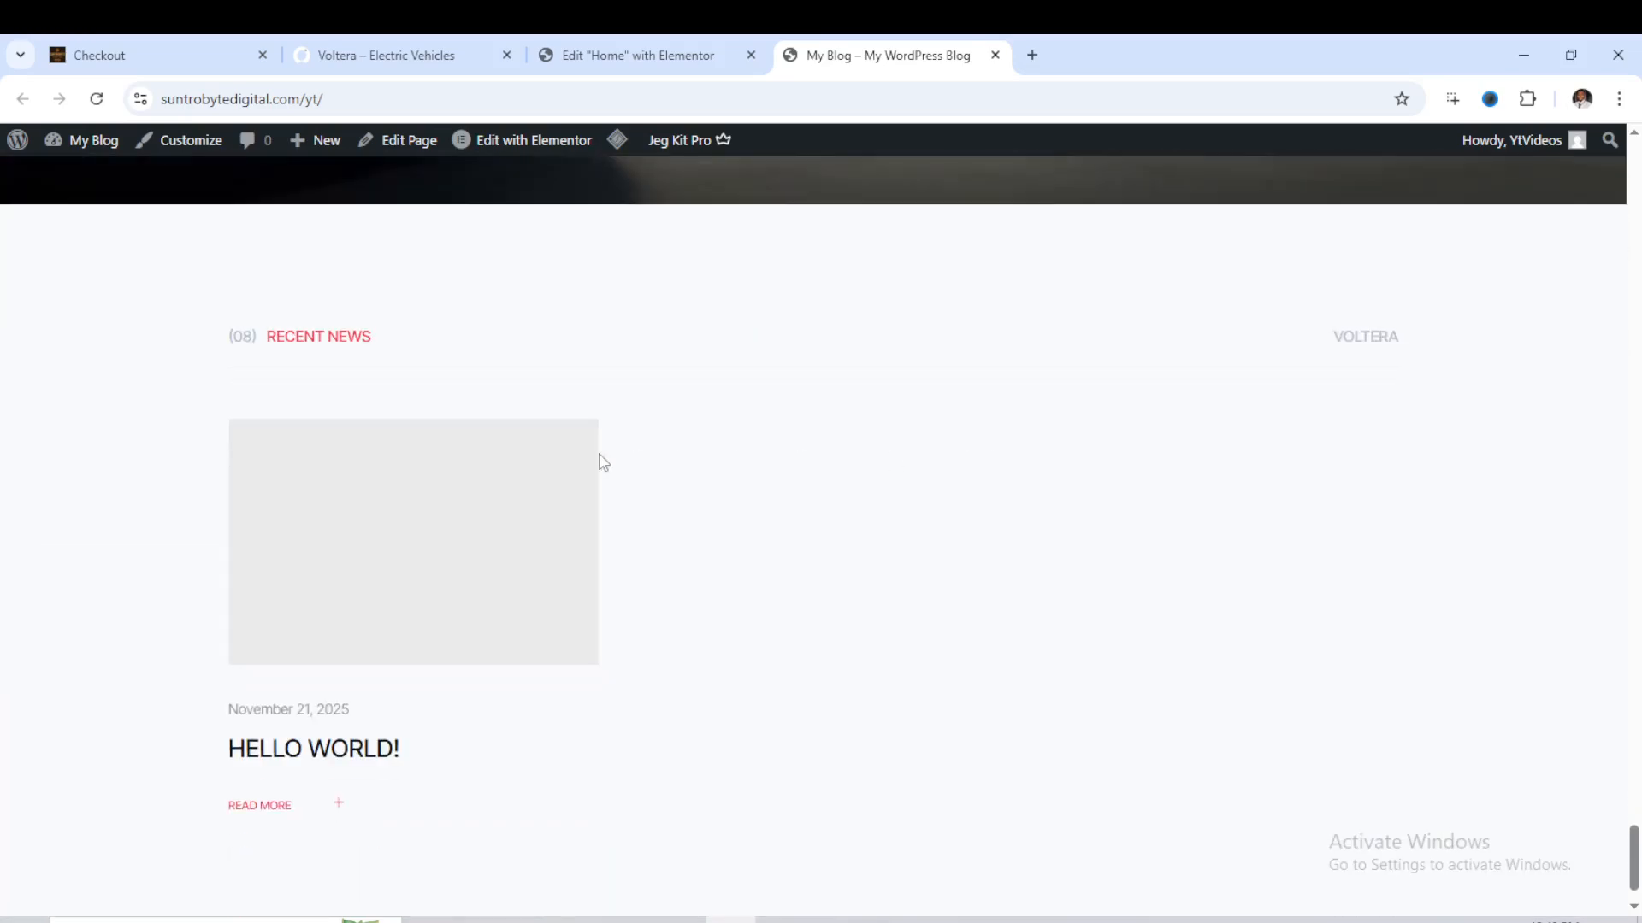
pyautogui.scroll(-1, 550, 487)
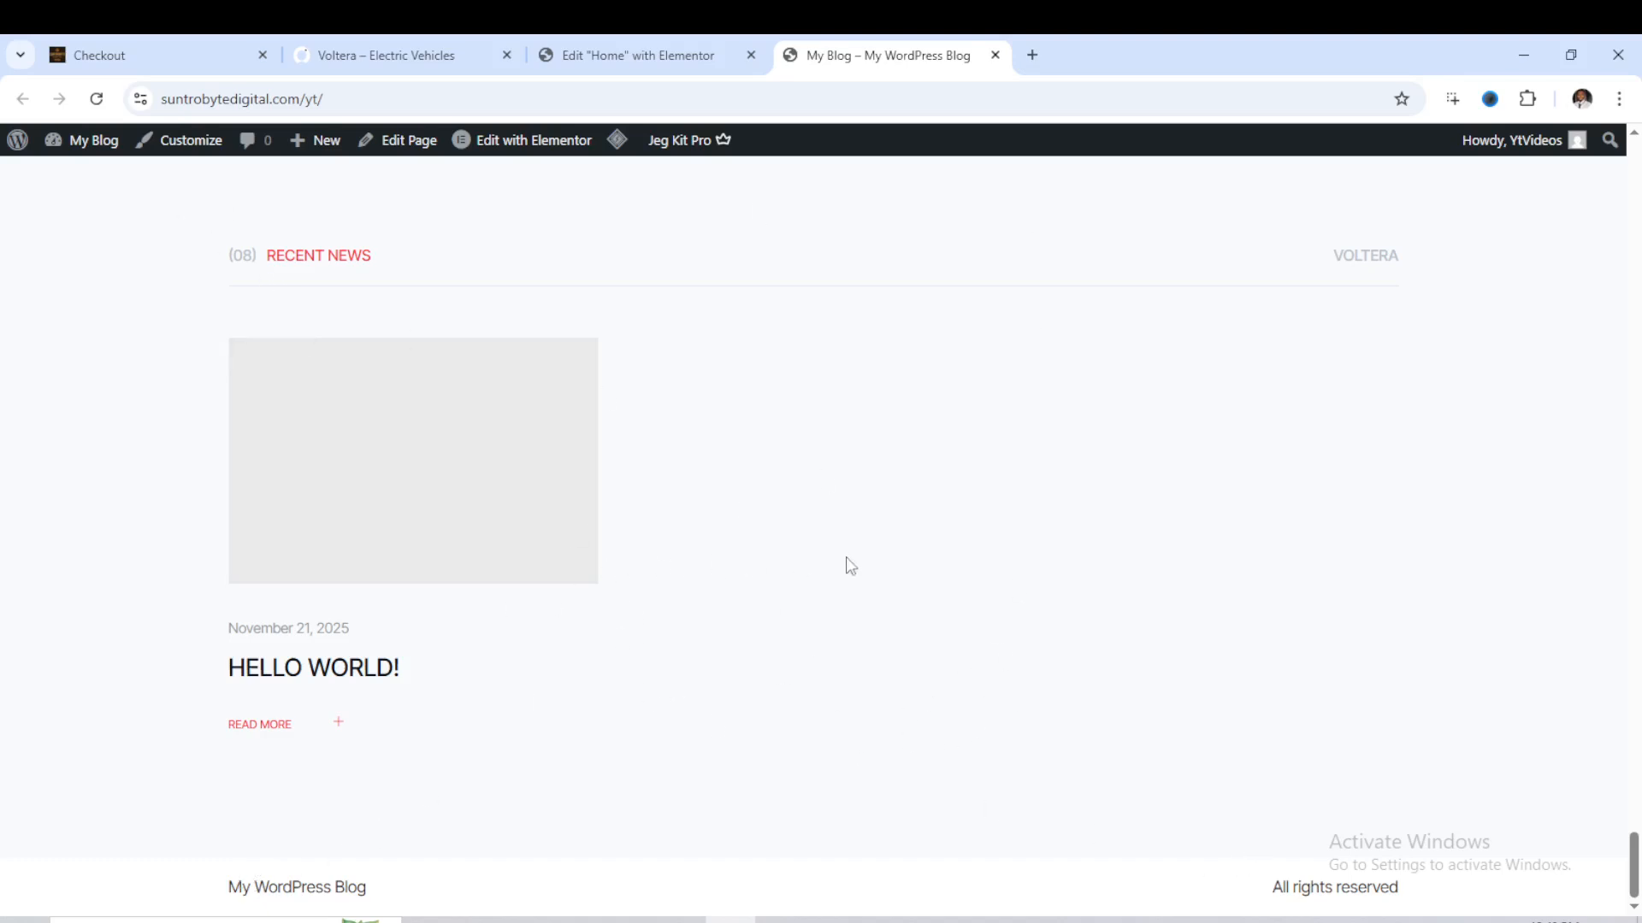
# - Leave the Home page's Elementor editor, return to the WordPress dashboard and open the page for adding plugins
pyautogui.click(596, 62)
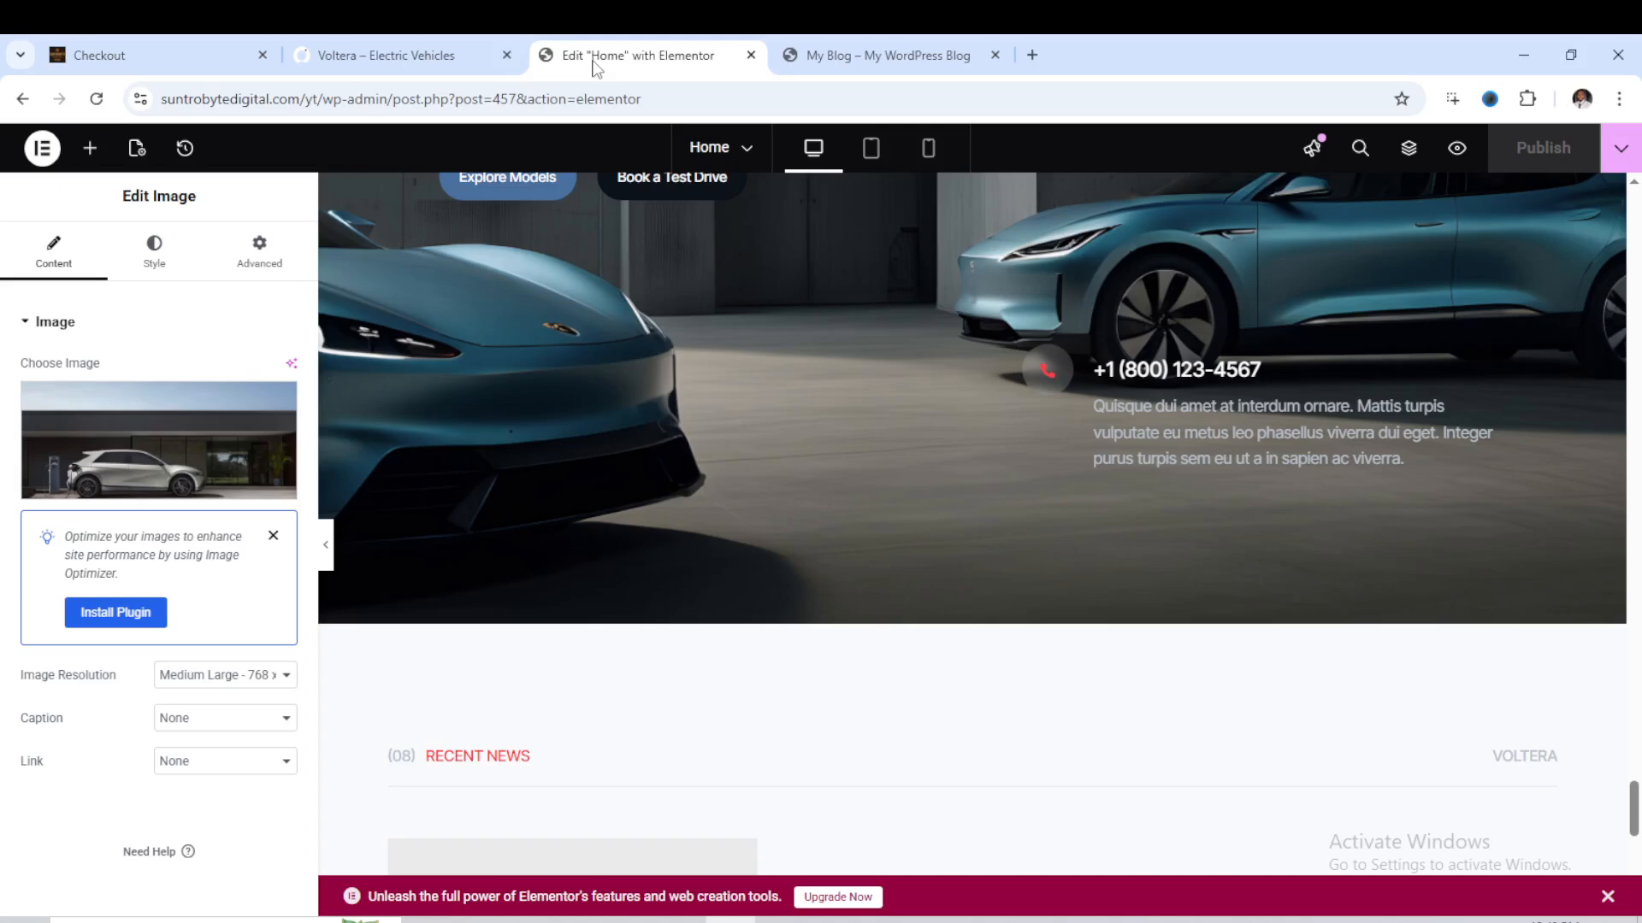
pyautogui.click(23, 99)
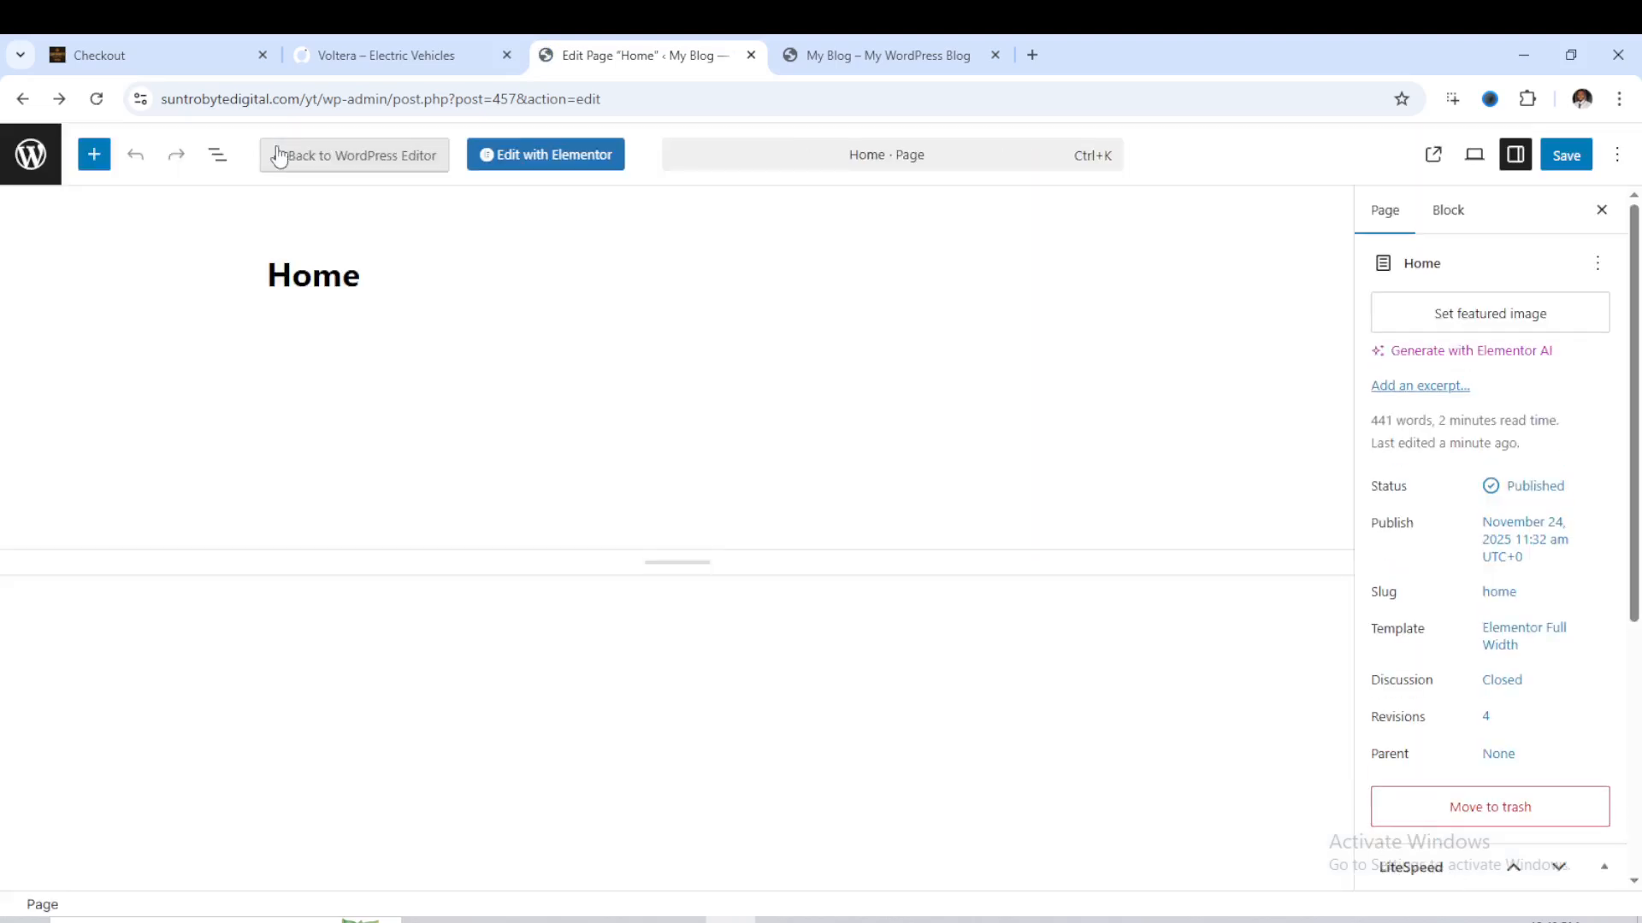
pyautogui.click(21, 99)
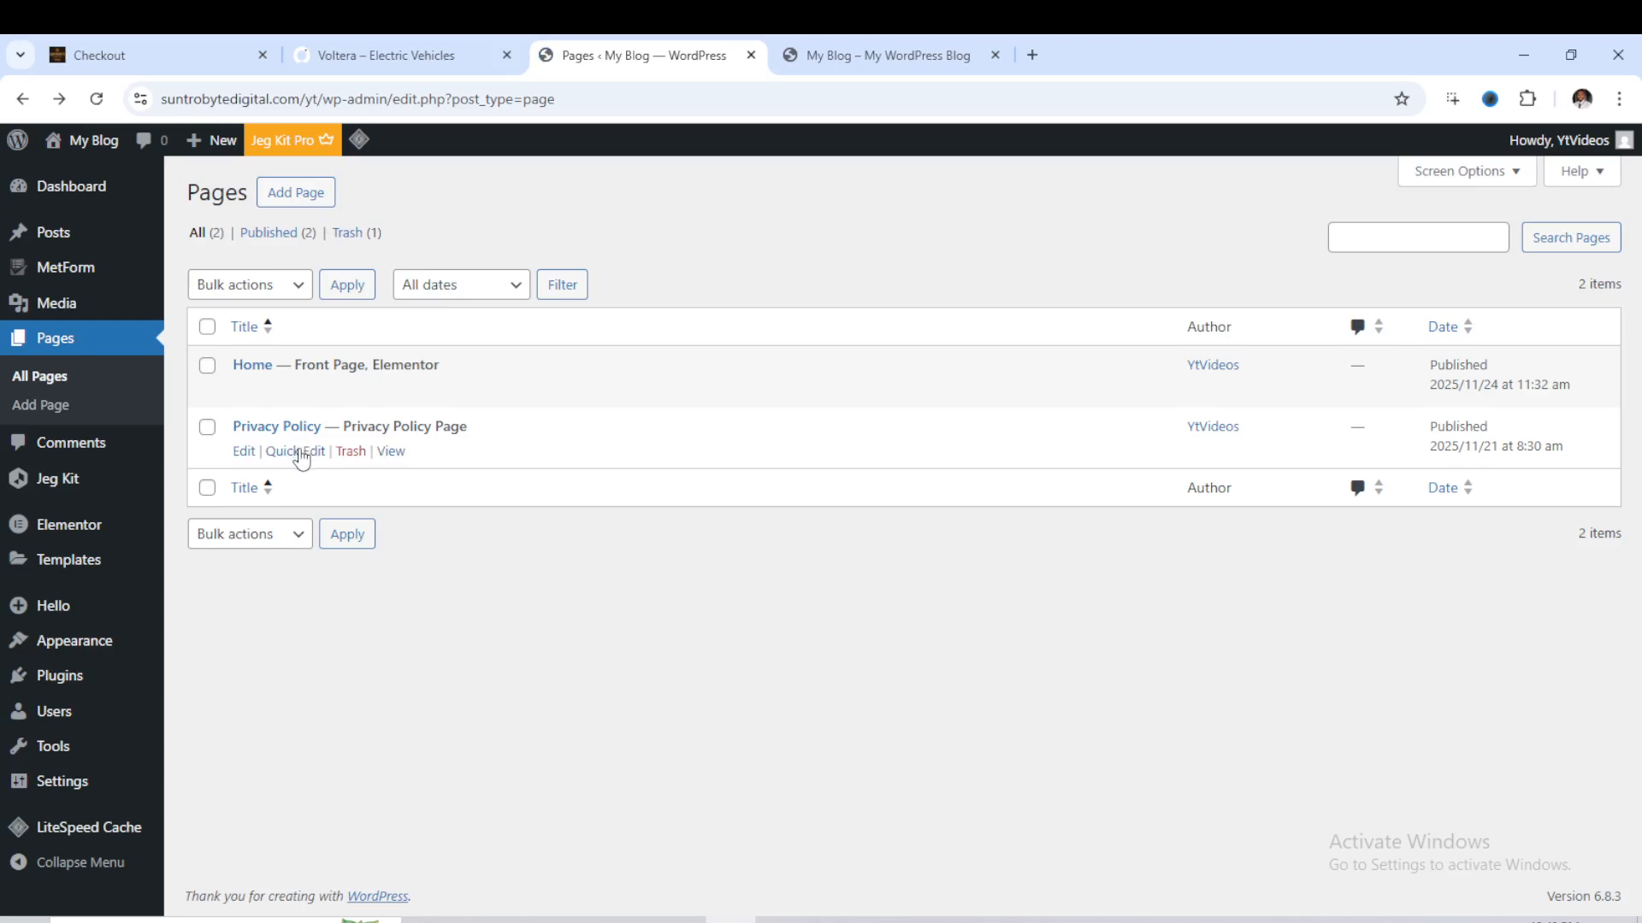
pyautogui.moveTo(62, 647)
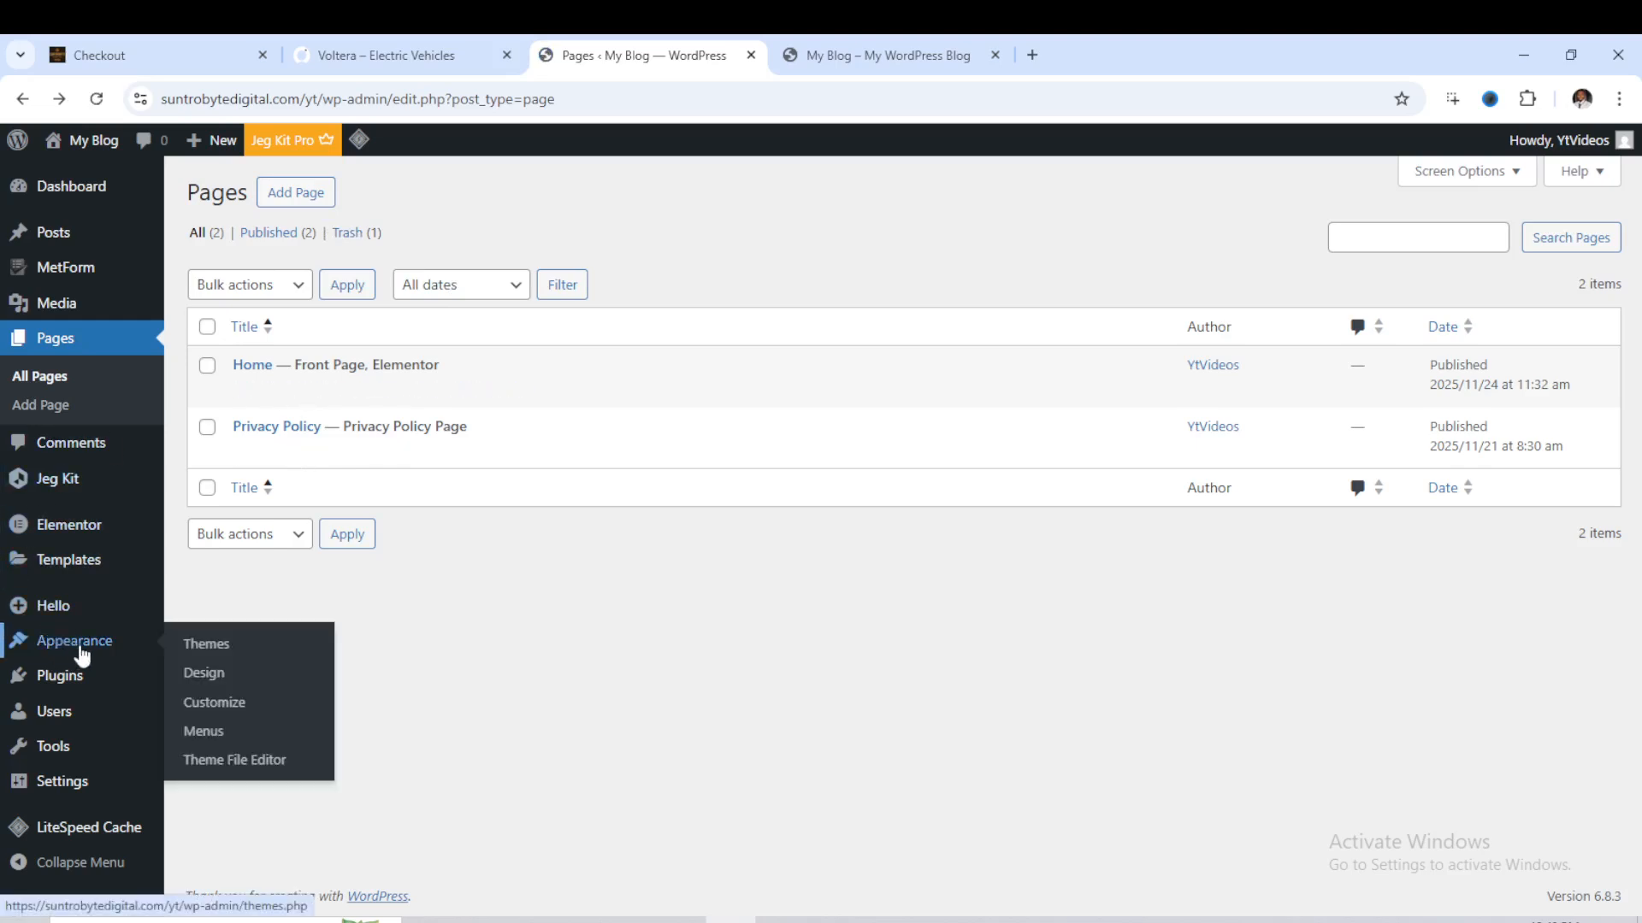
pyautogui.moveTo(73, 677)
pyautogui.click(229, 714)
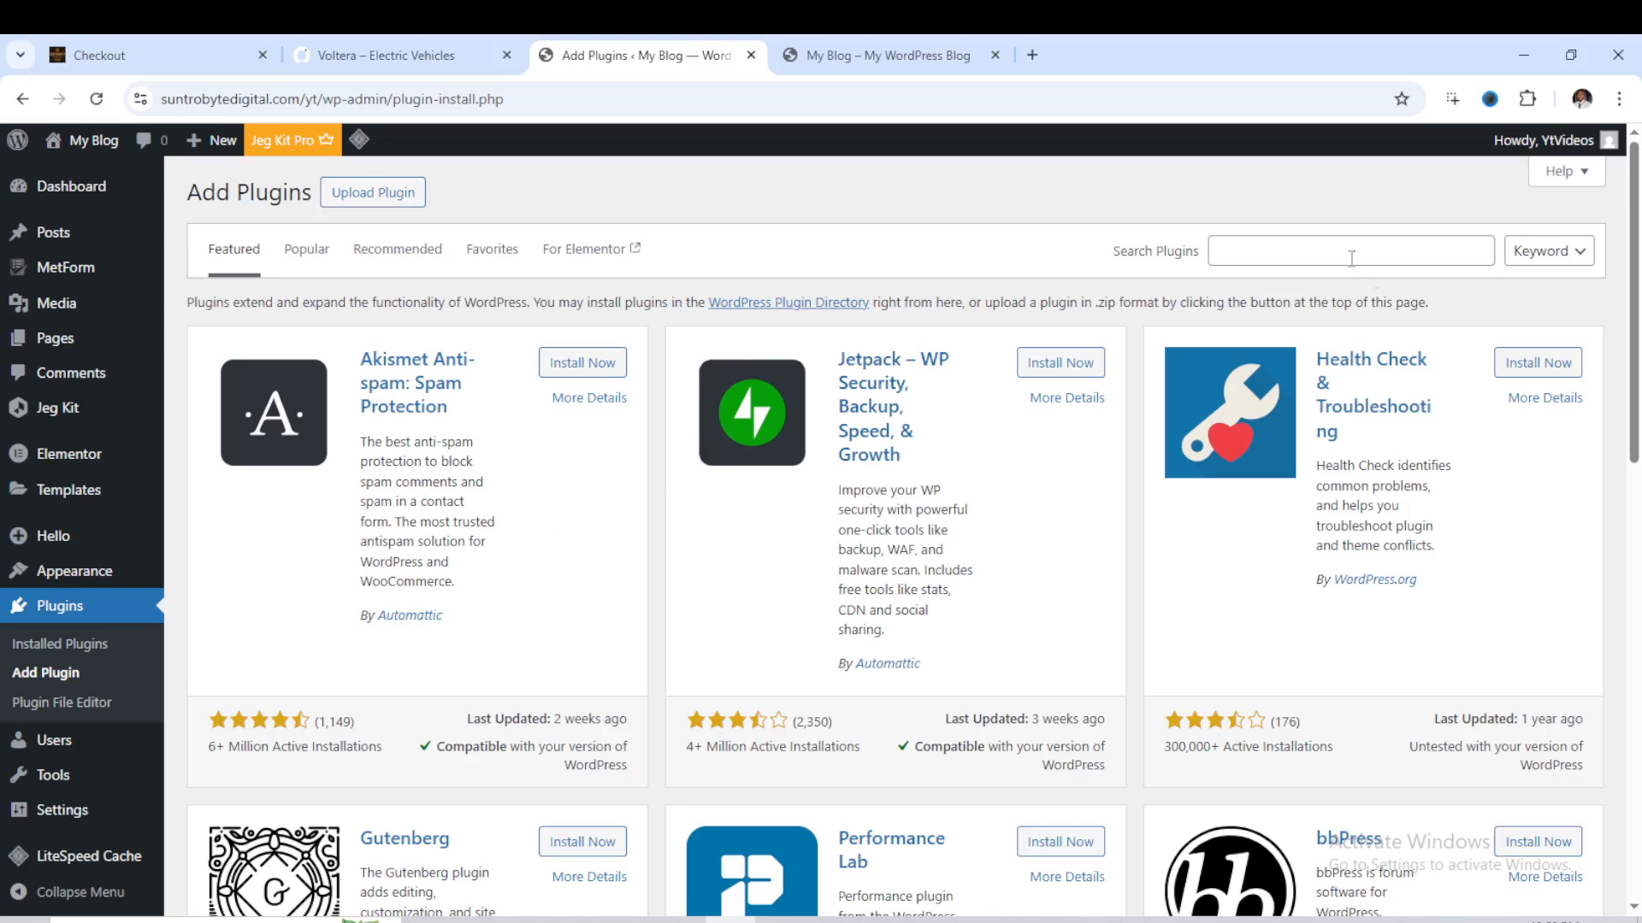
# - Search the plugin directory for elementskit, then install and activate ElementsKit Elementor Addons and Templates
pyautogui.click(1330, 242)
pyautogui.write('elem')
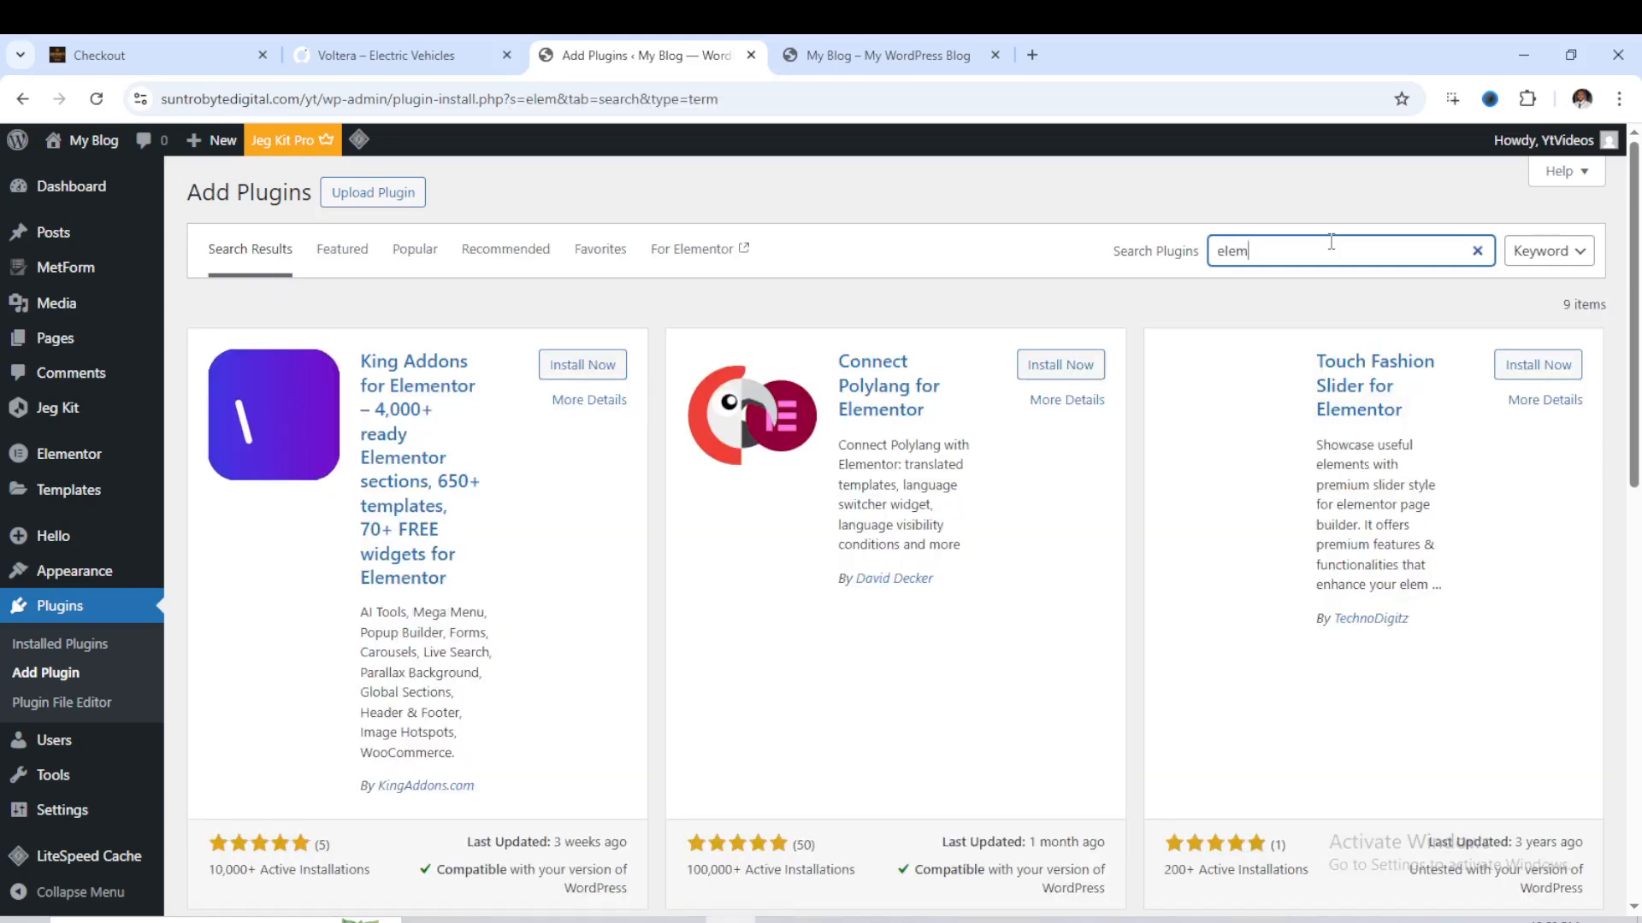
pyautogui.write('entski')
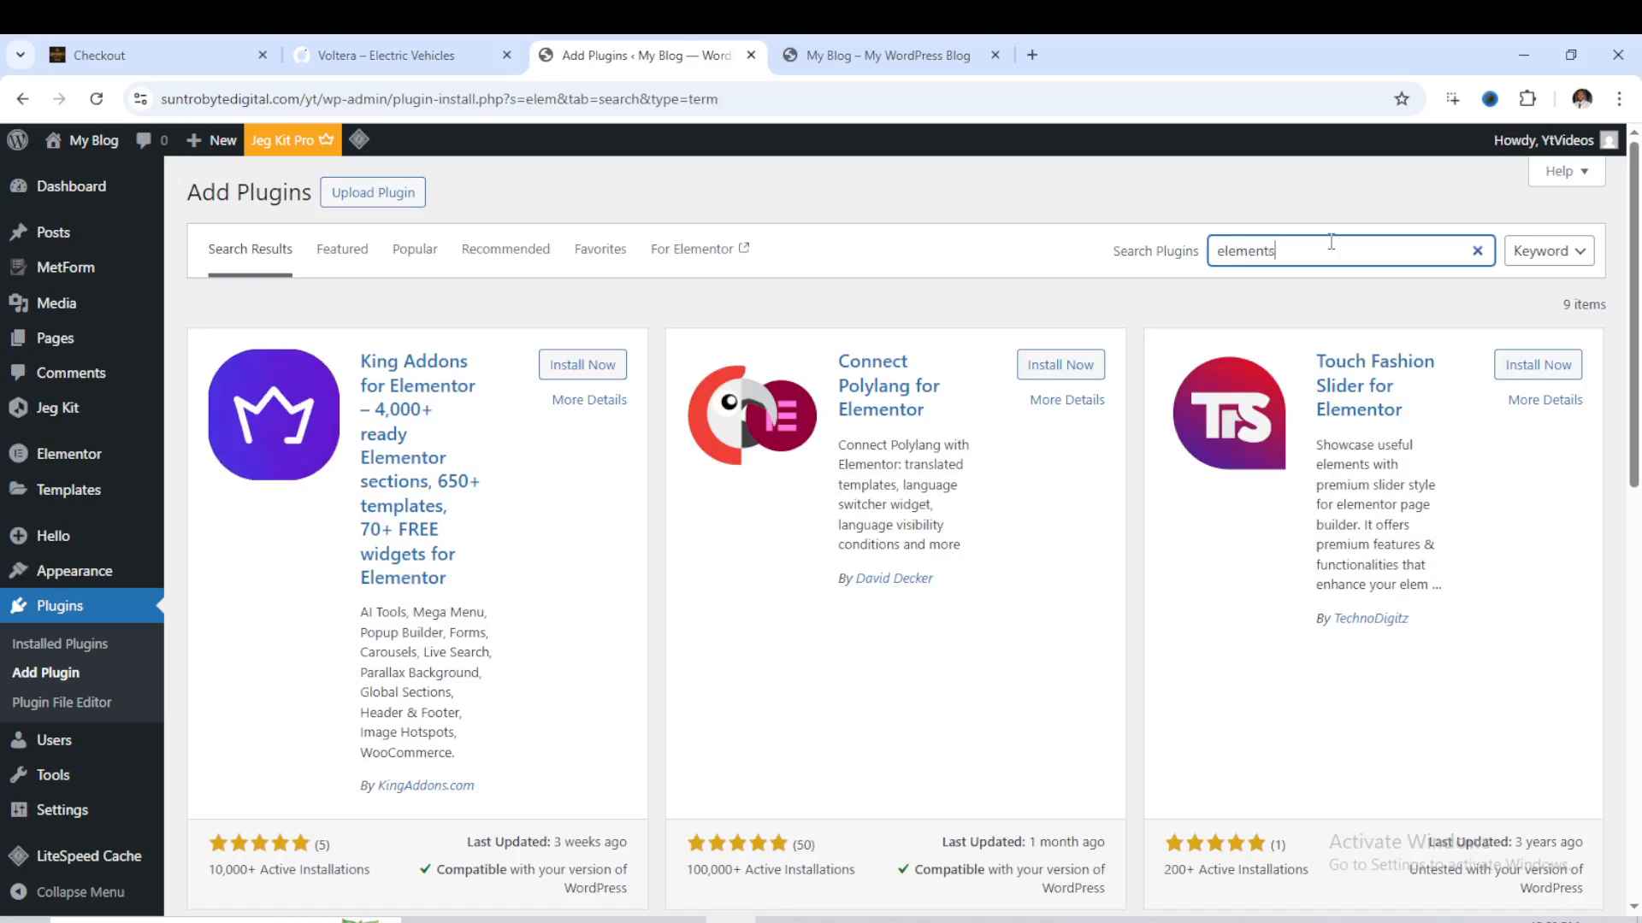
pyautogui.write('t')
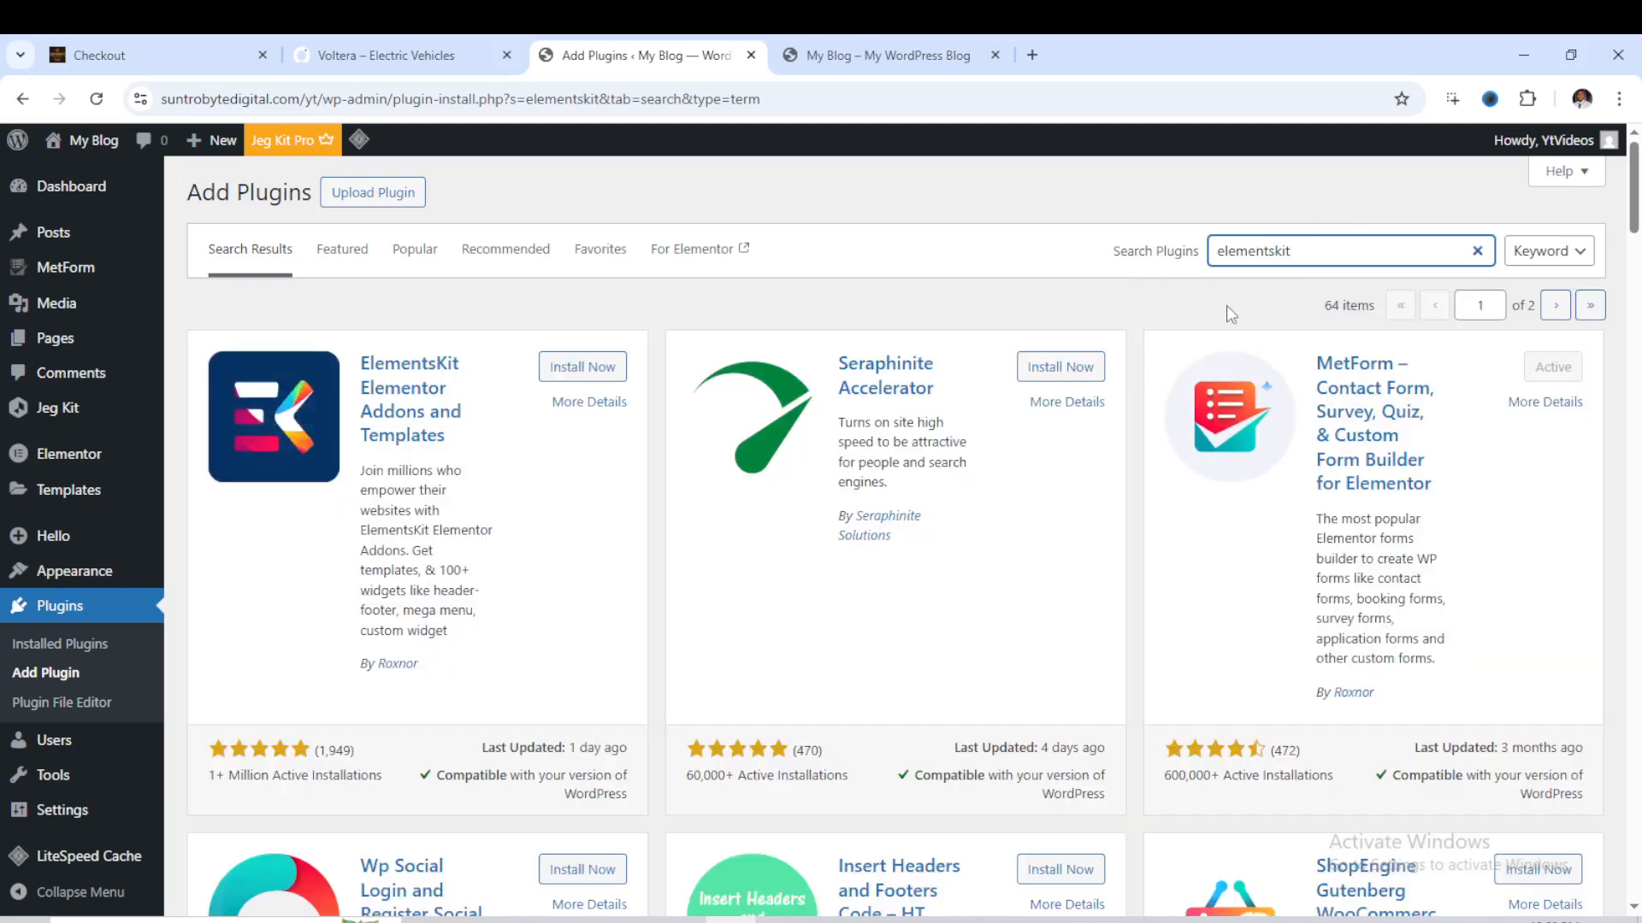
pyautogui.click(584, 367)
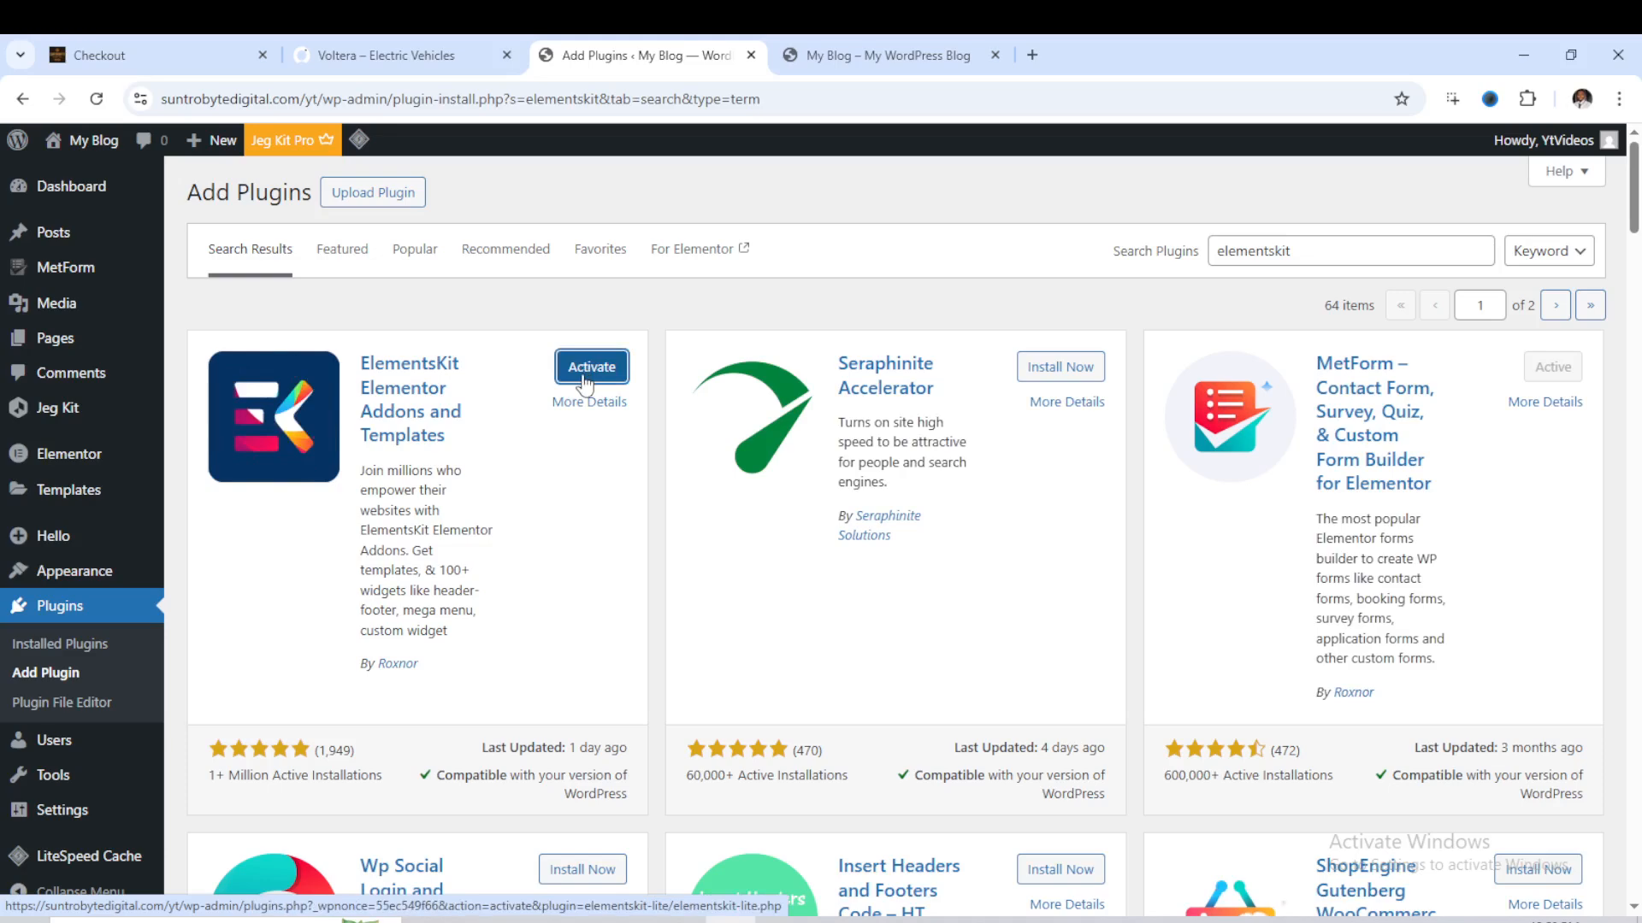
pyautogui.click(584, 376)
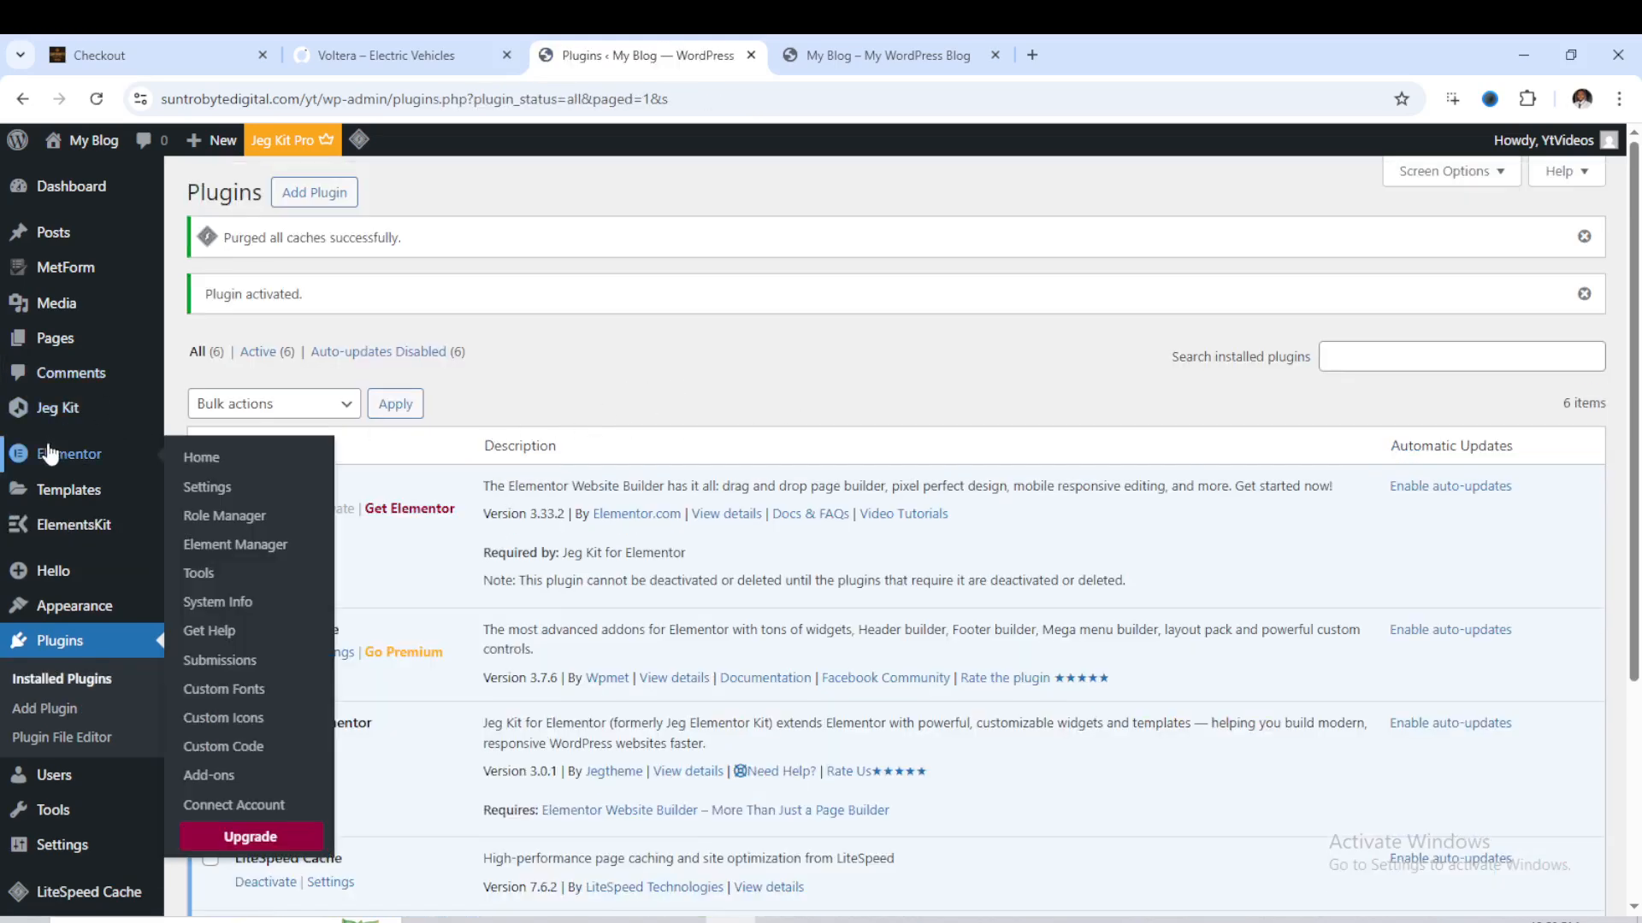
# - Create an activated ElementsKit template titled Header, of type Header for the Entire Site, and open its content for editing
pyautogui.moveTo(47, 535)
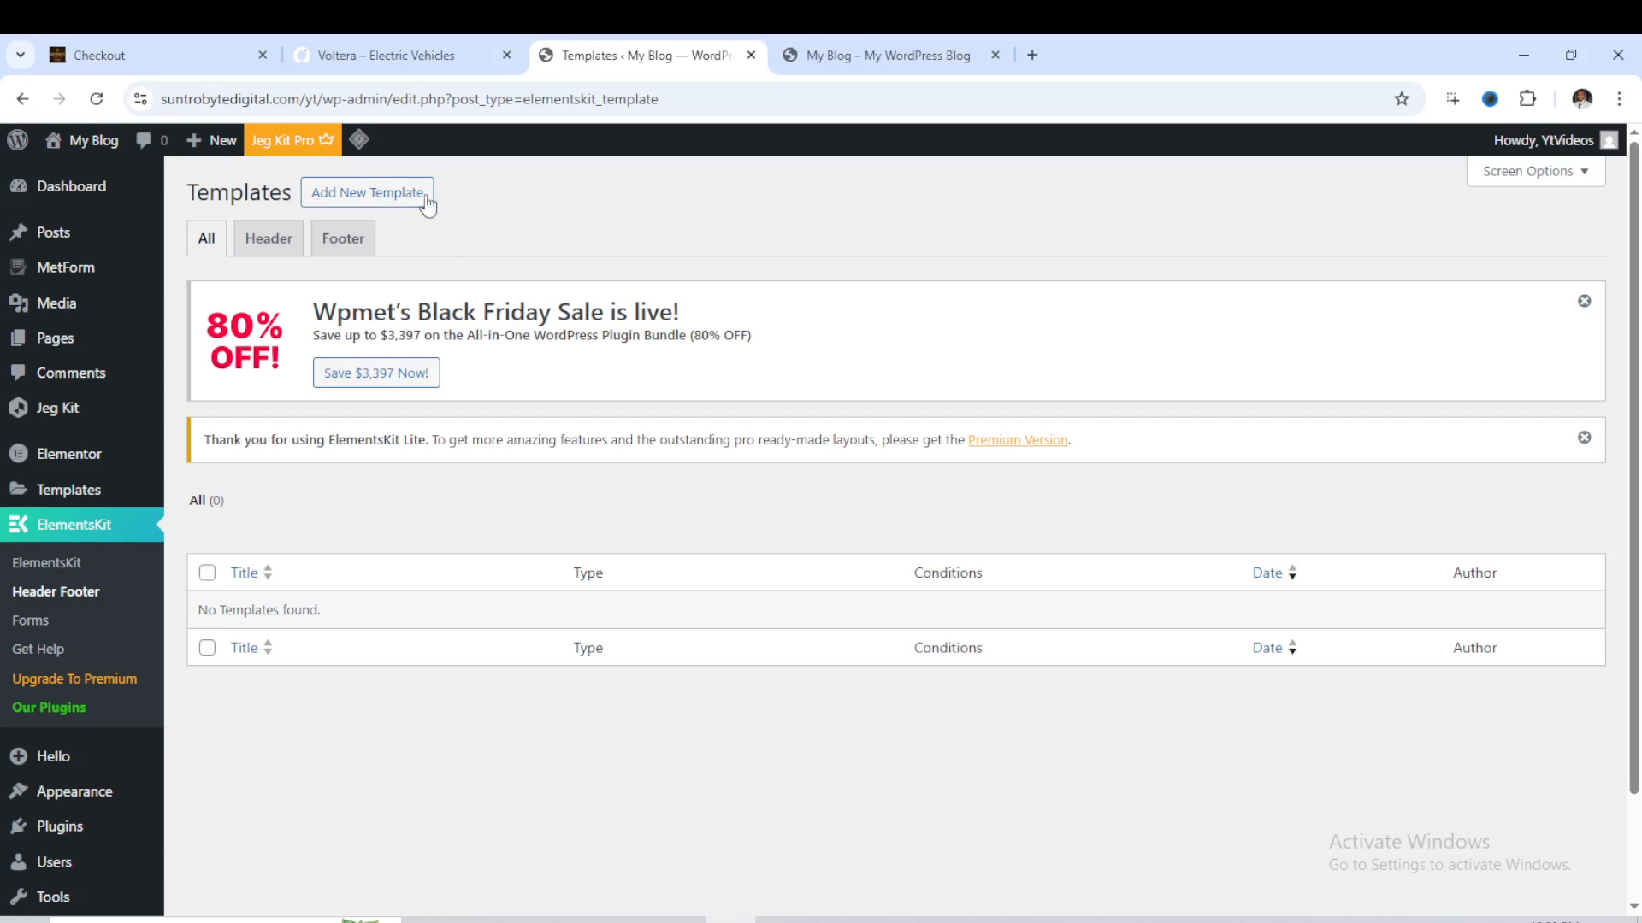
pyautogui.click(391, 199)
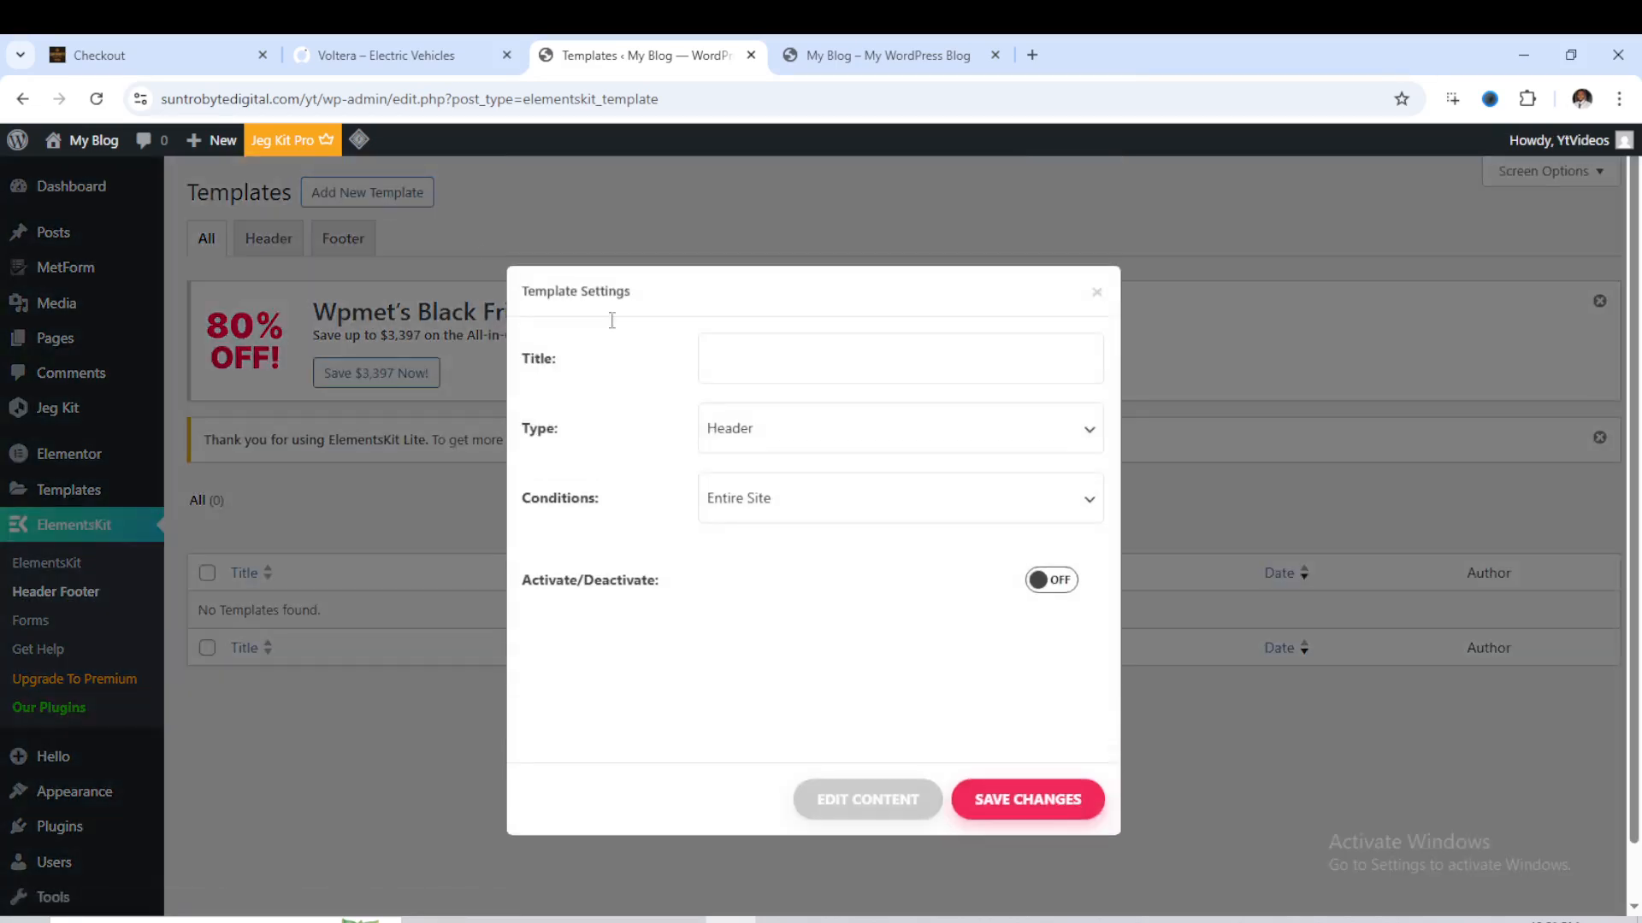
pyautogui.click(750, 359)
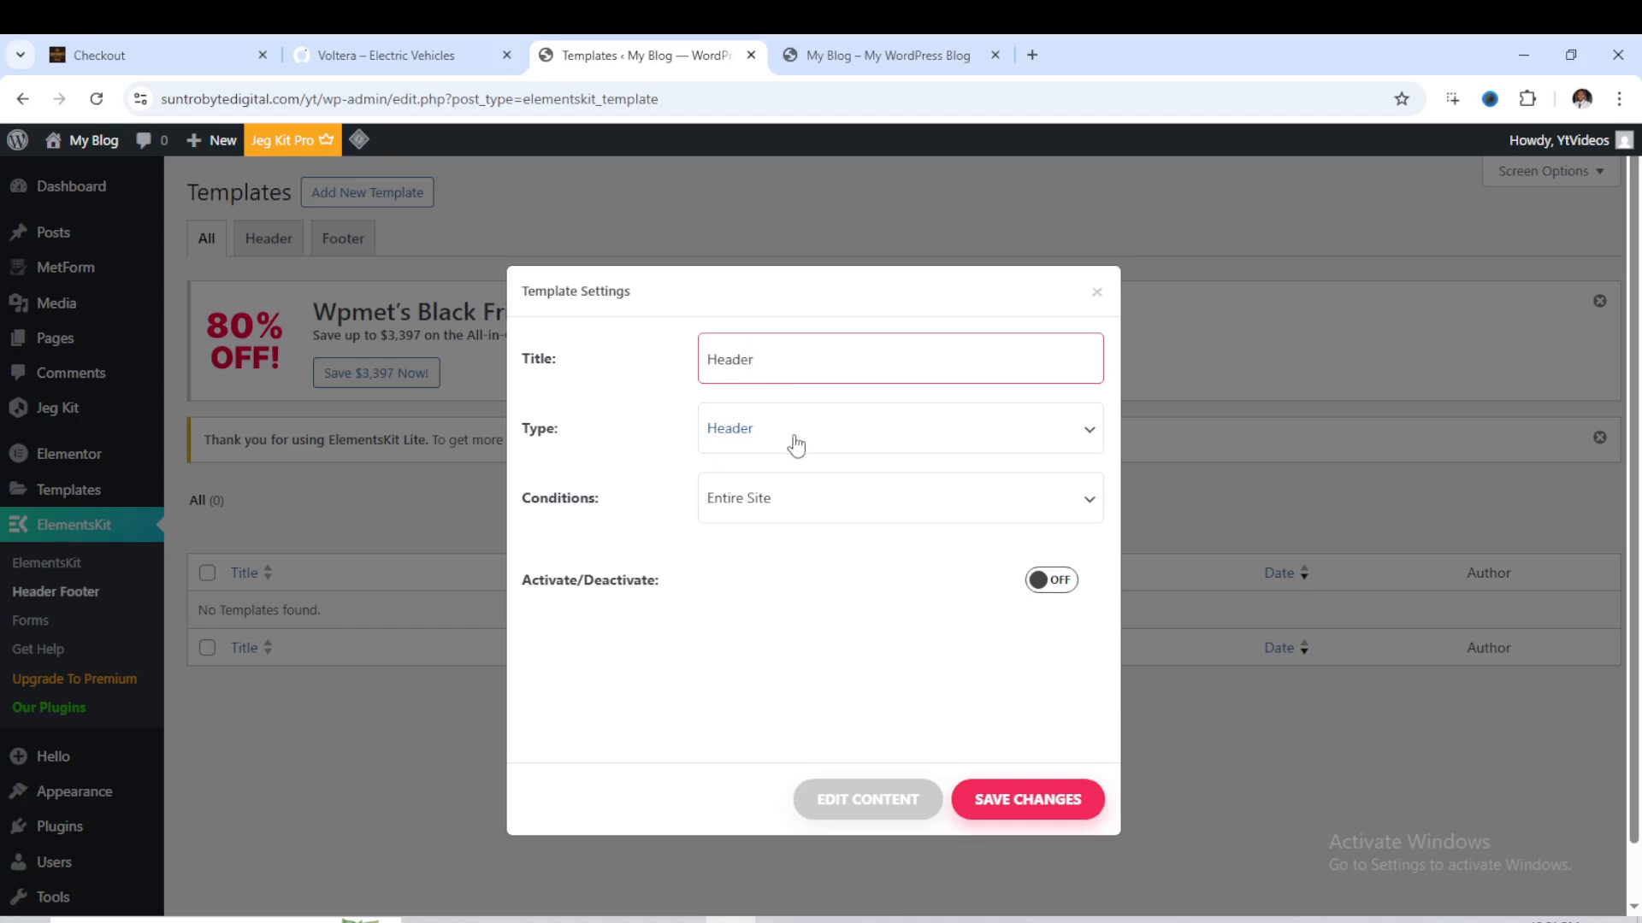
pyautogui.click(1040, 581)
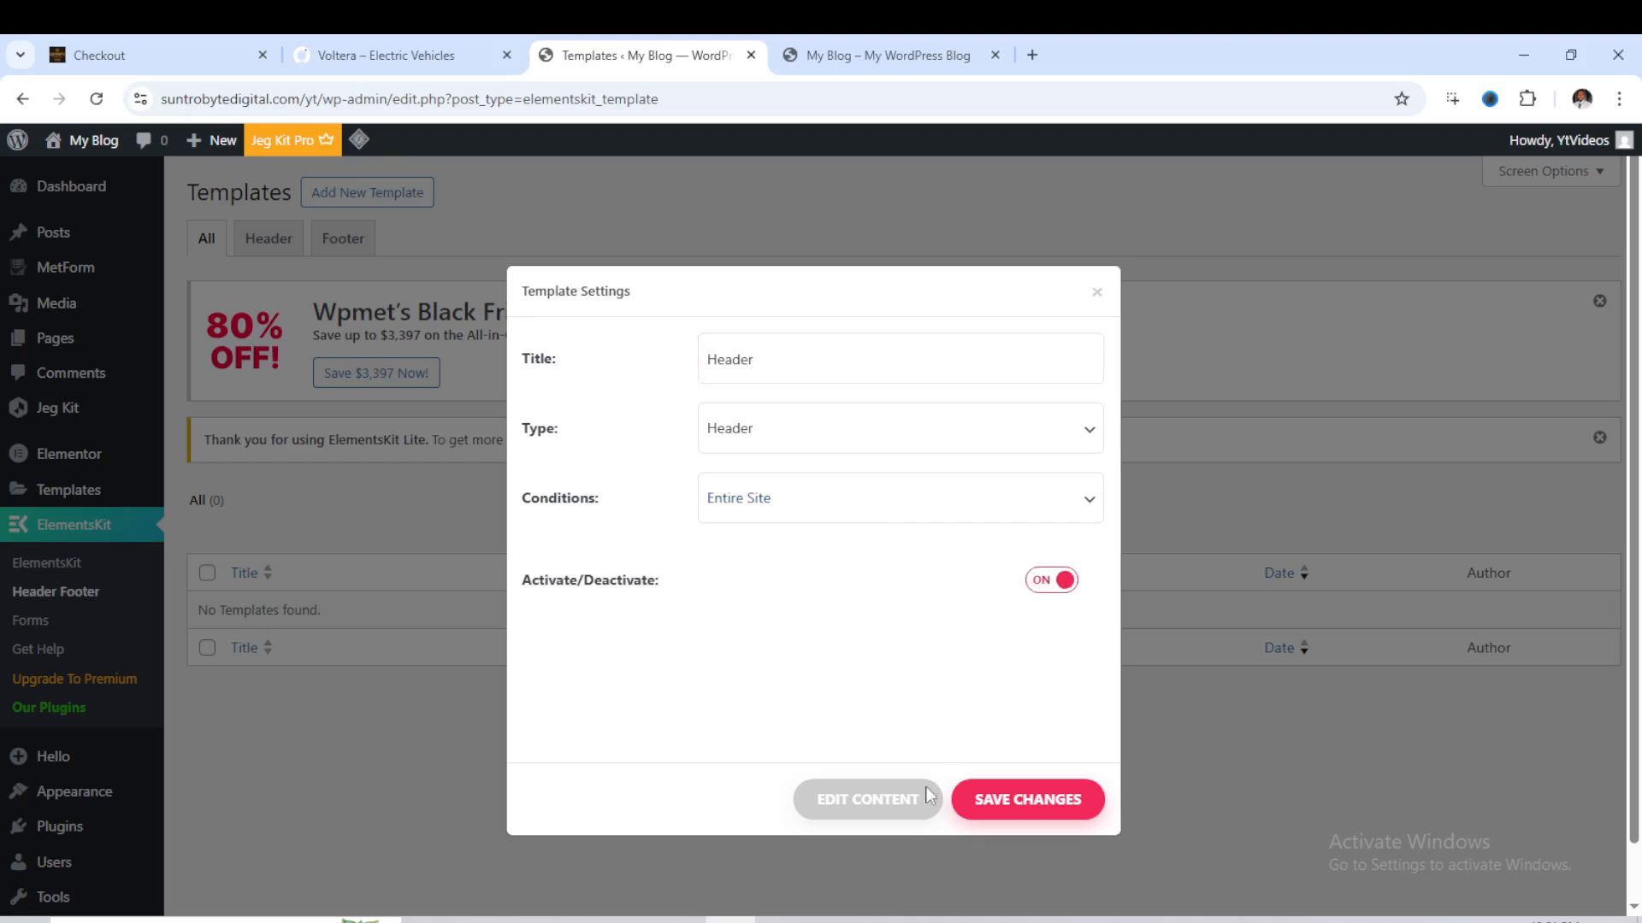
pyautogui.click(855, 804)
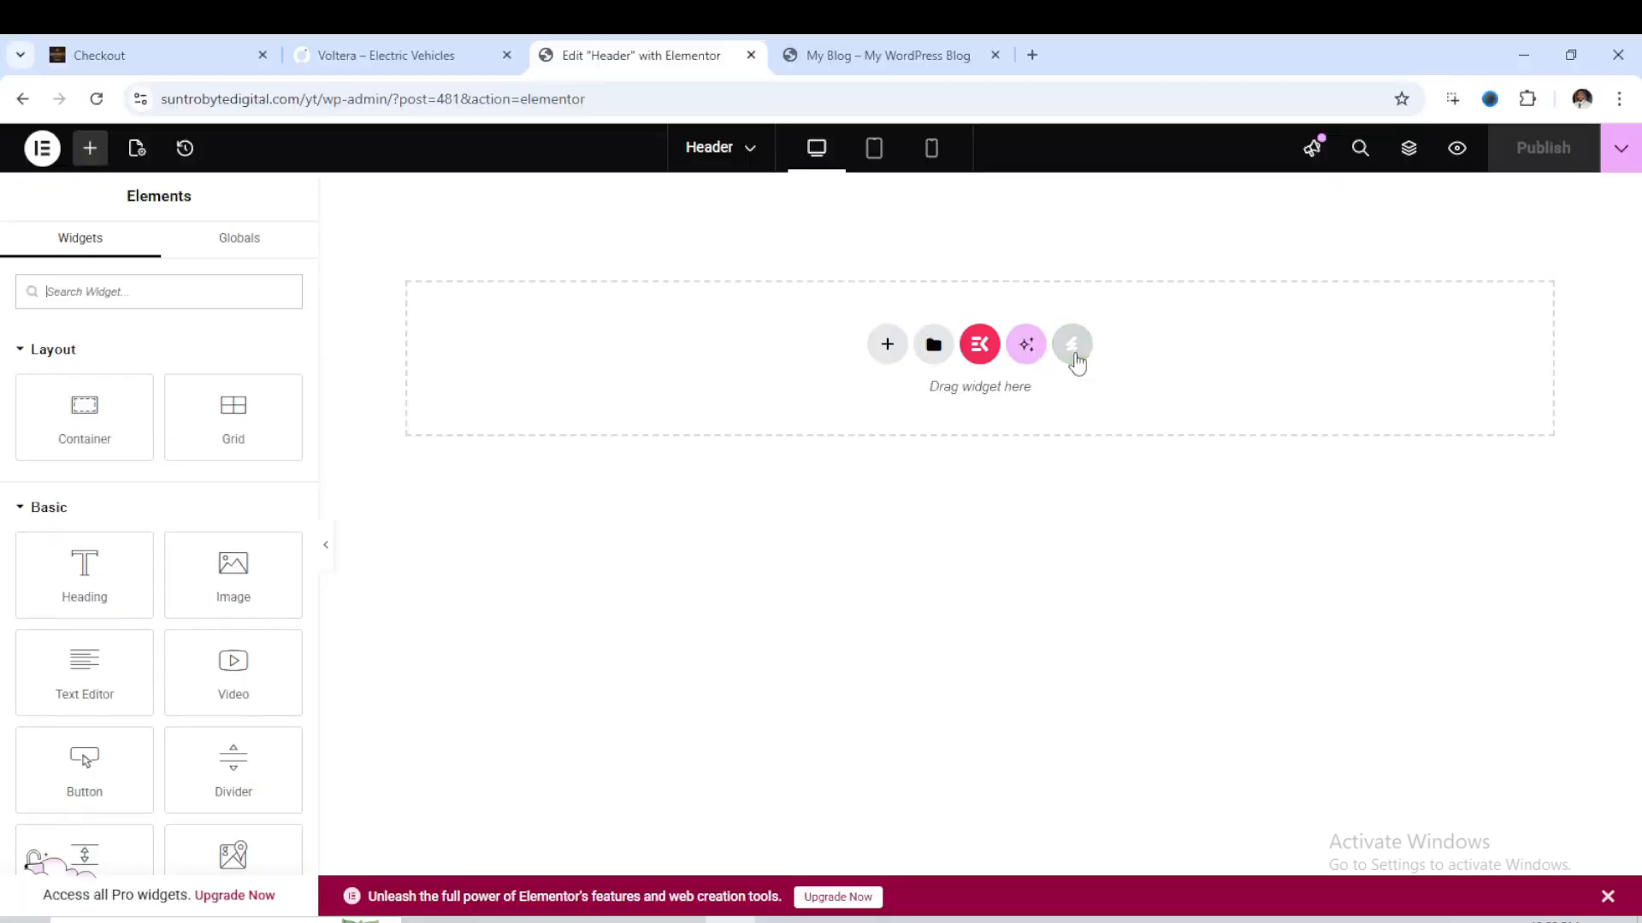
# - Open the installed Voltera template kit and browse its templates to compare Header 1 and Header 2
pyautogui.click(1072, 357)
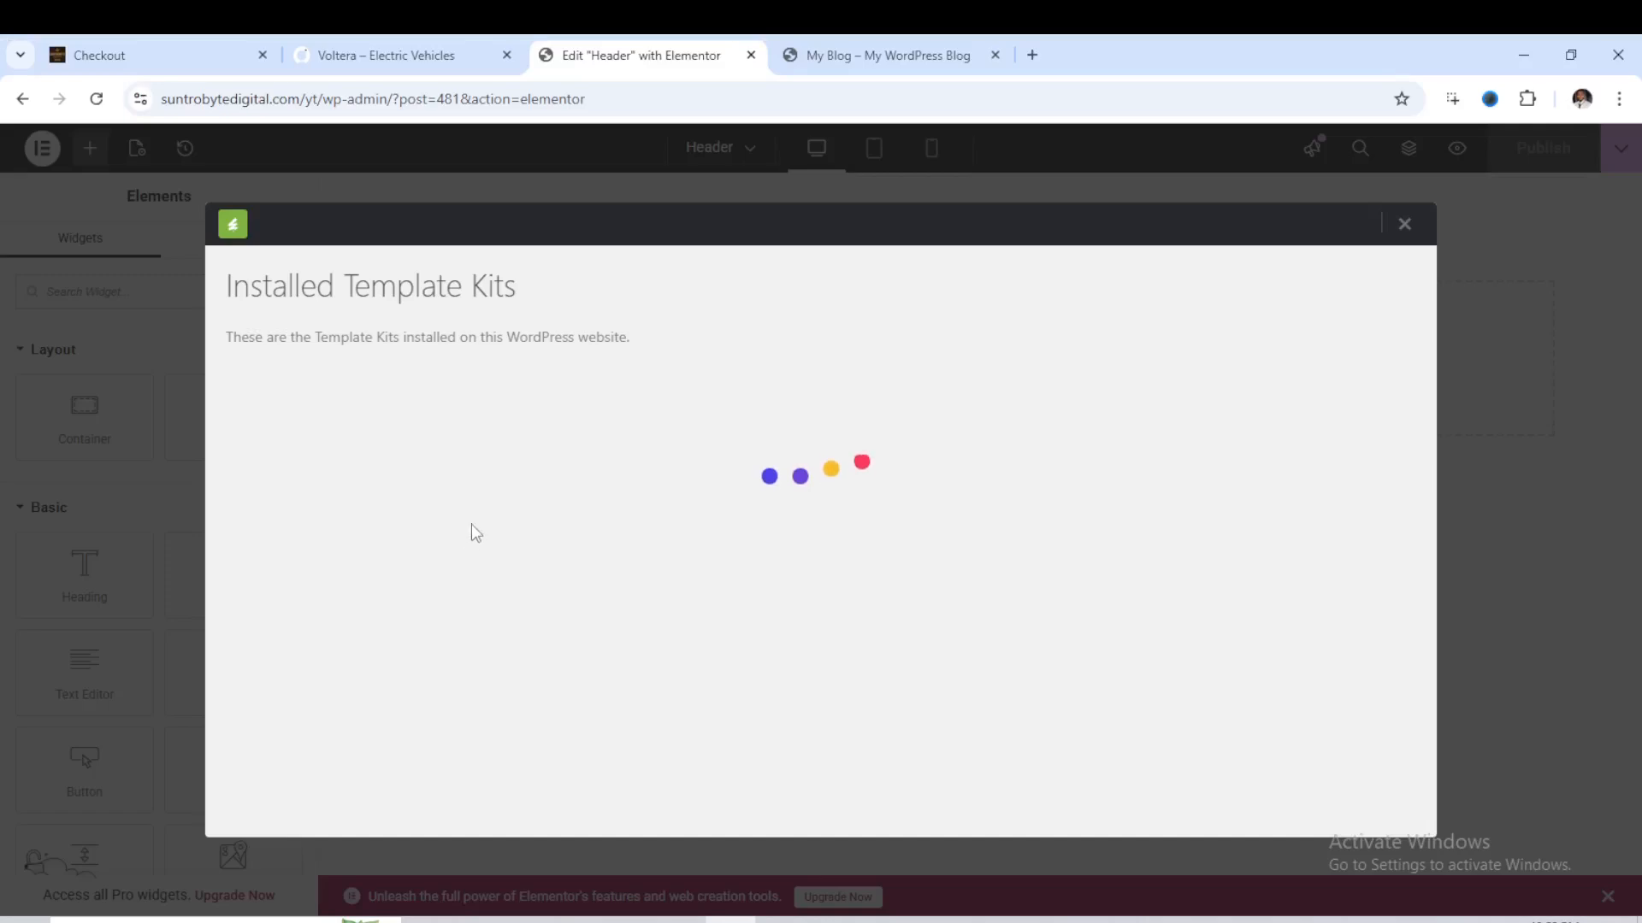
pyautogui.click(357, 752)
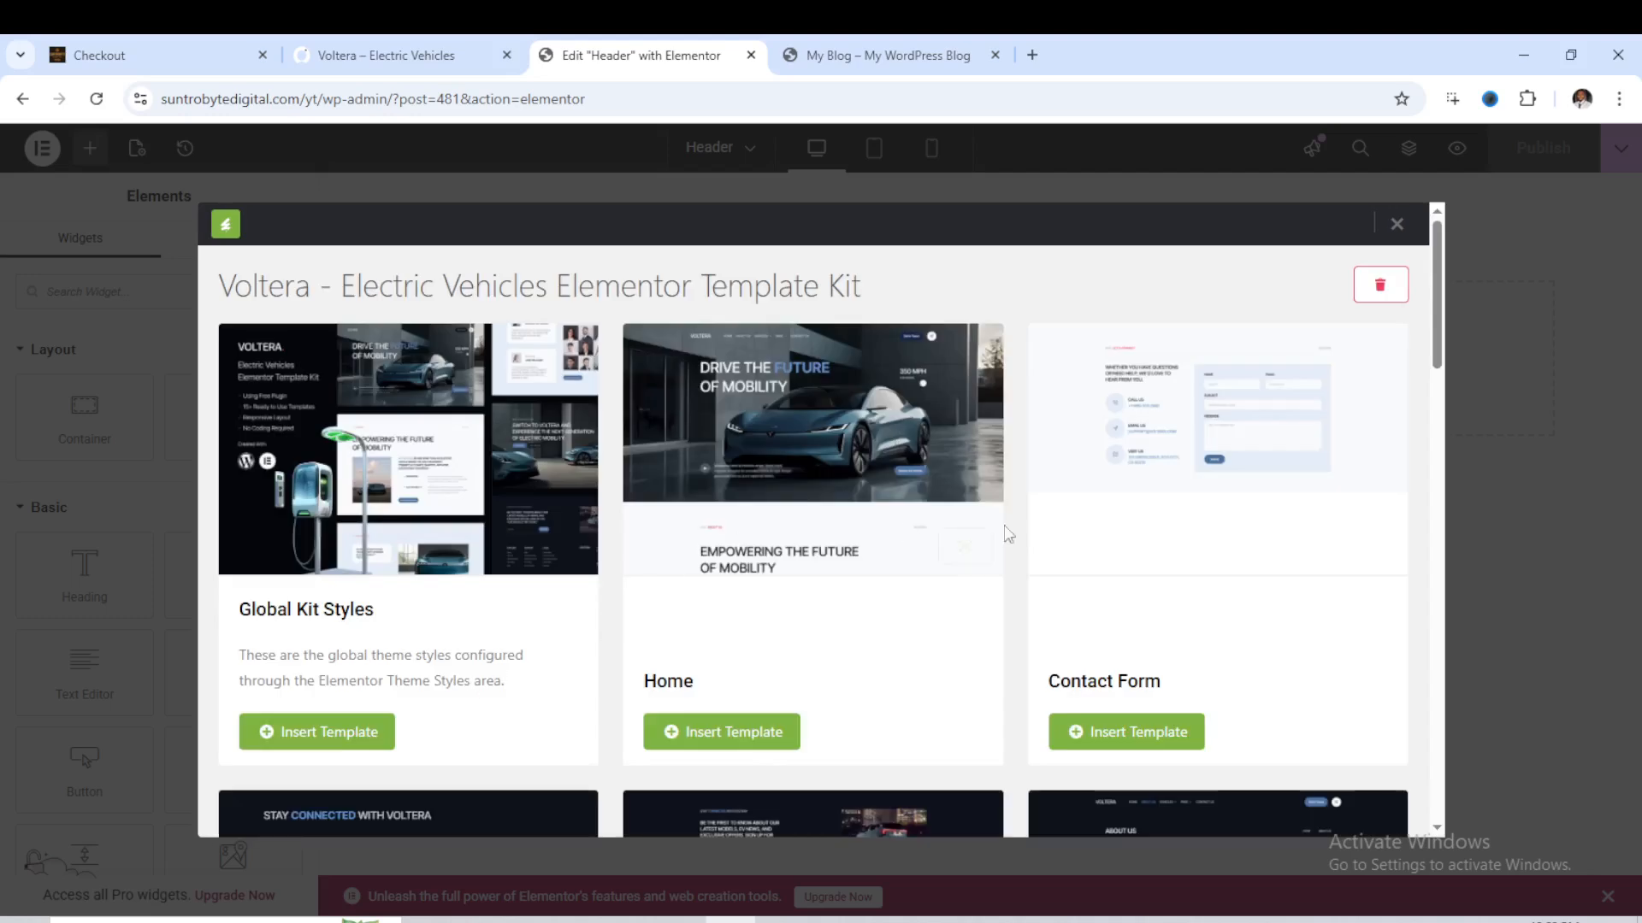
pyautogui.scroll(-5, 960, 556)
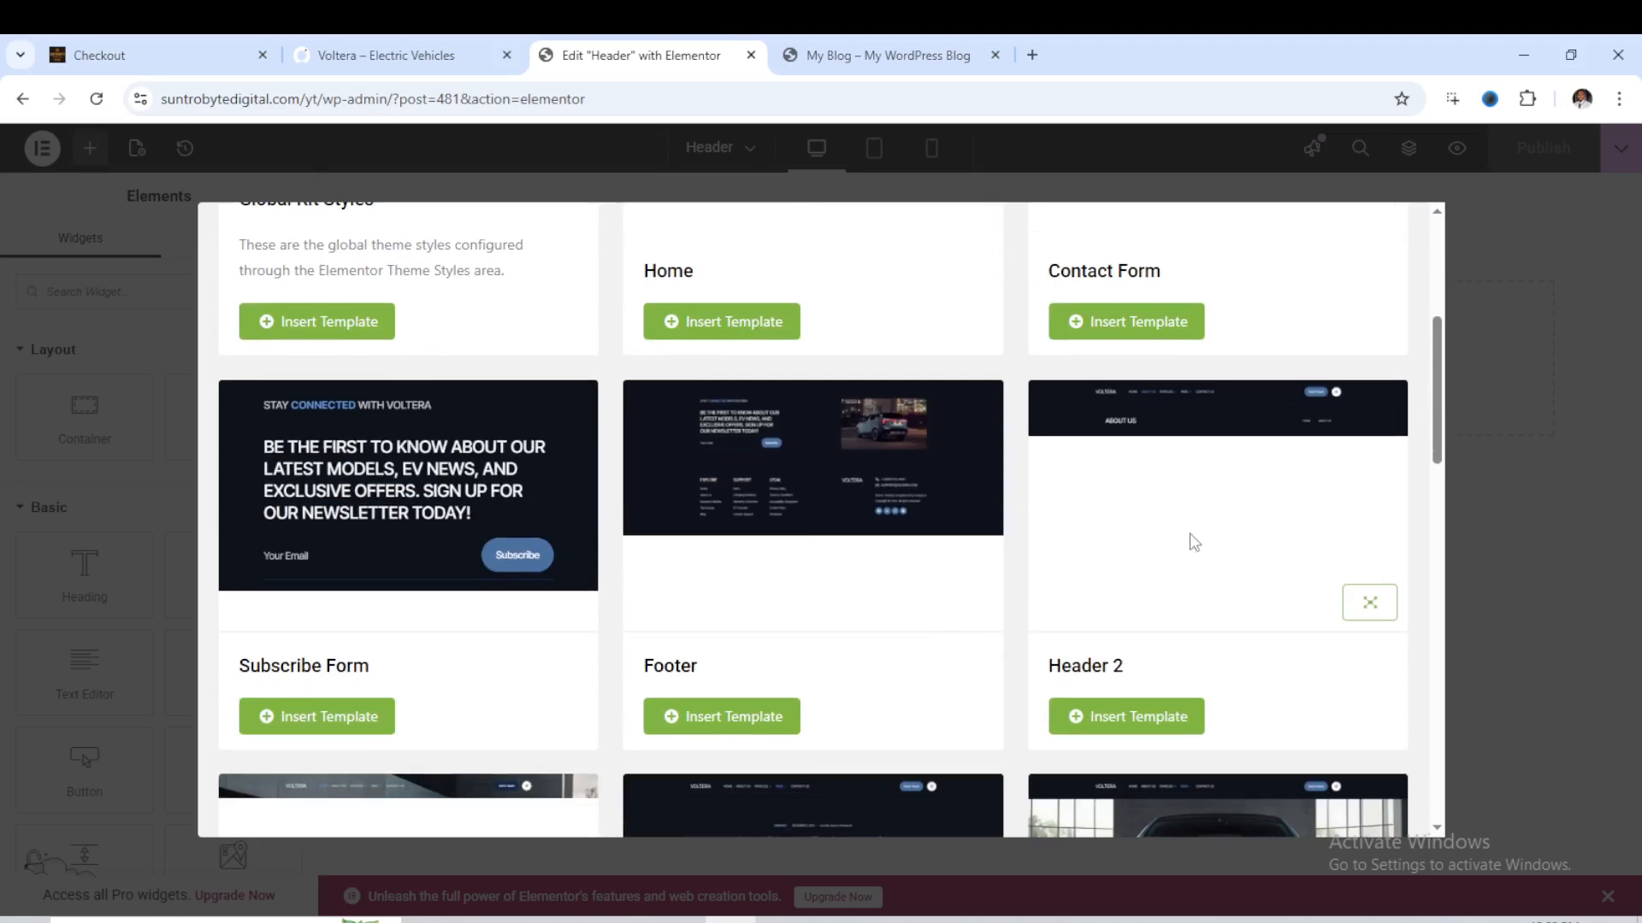
pyautogui.scroll(-3, 1189, 543)
pyautogui.scroll(-3, 1111, 504)
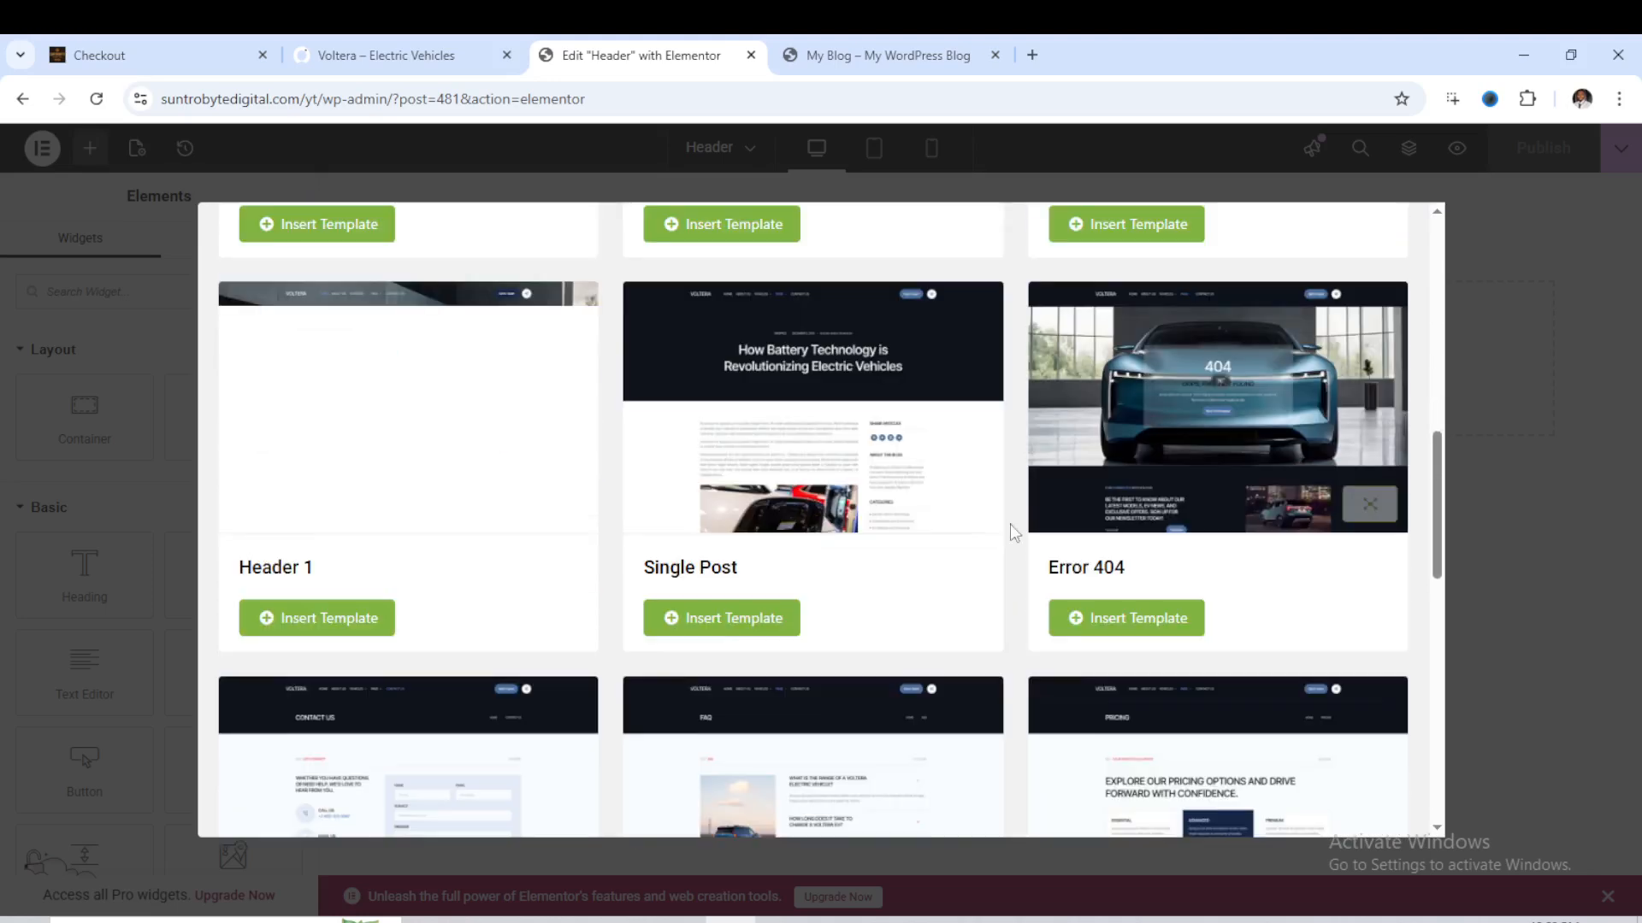
pyautogui.scroll(6, 634, 548)
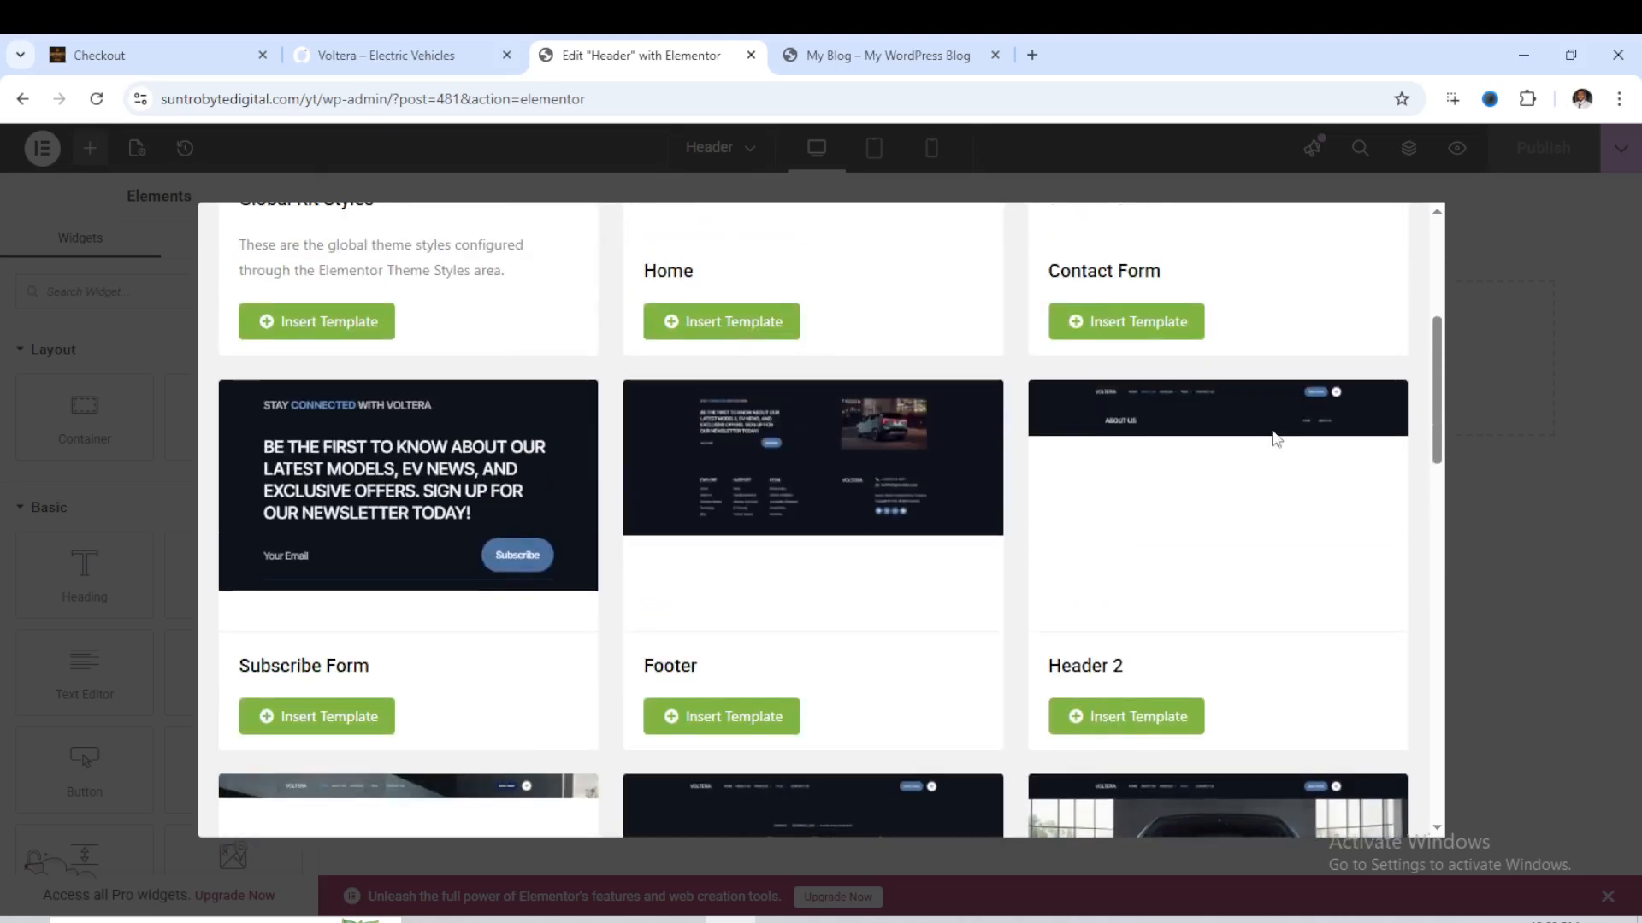
pyautogui.moveTo(1256, 446)
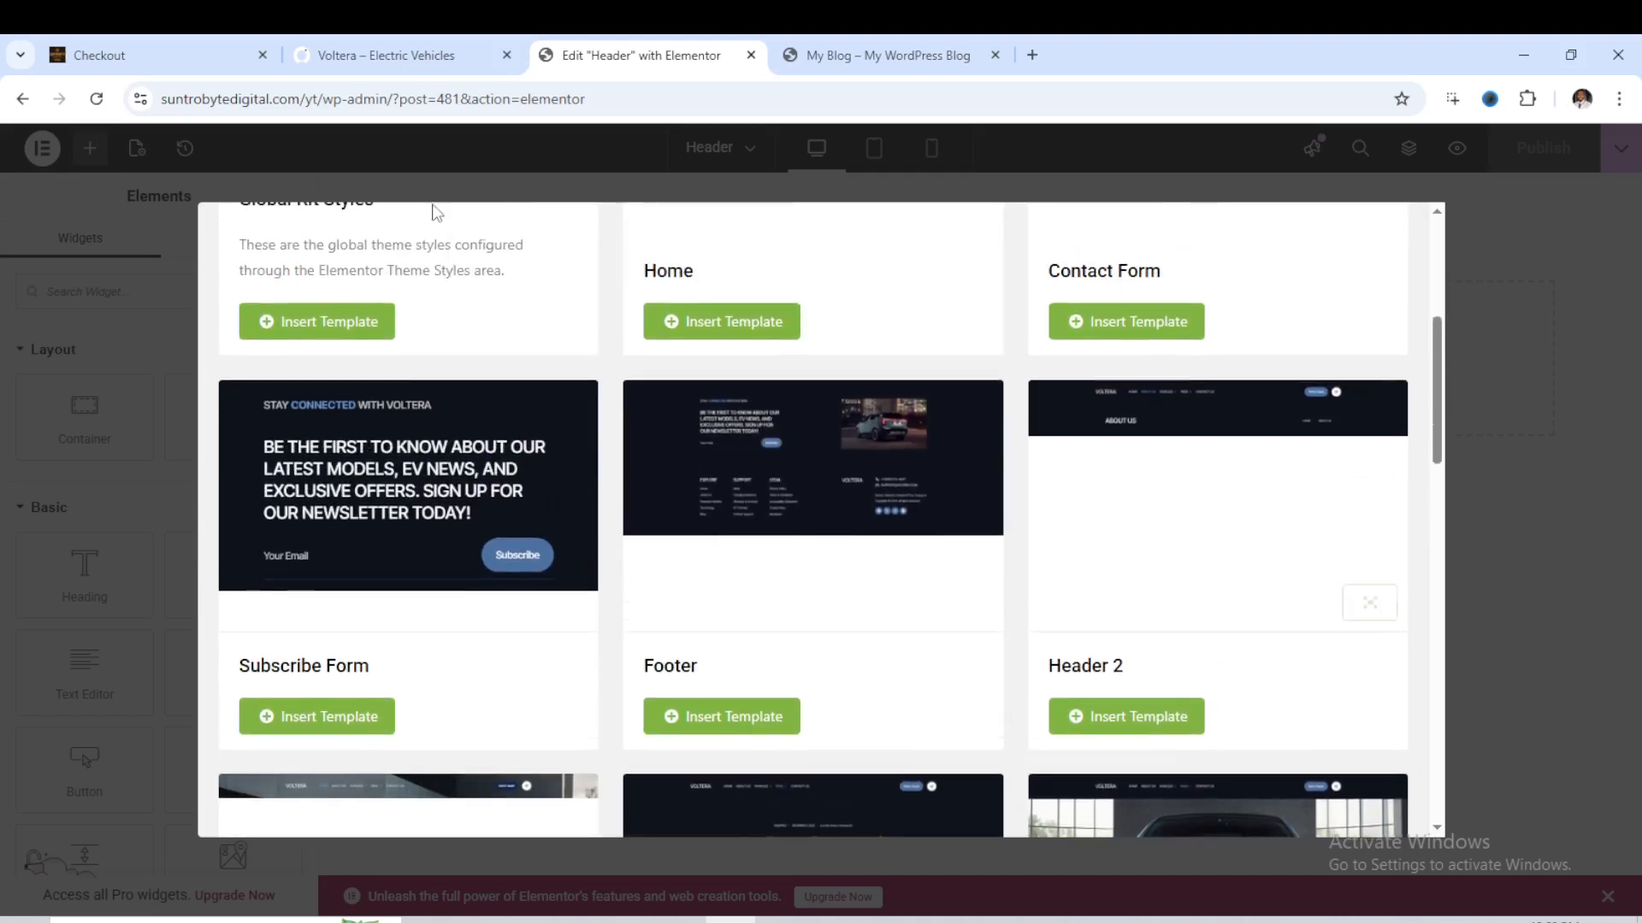
# - Switch to the Voltera demo site and examine the header at the top of its home page
pyautogui.click(390, 59)
pyautogui.scroll(-20, 735, 315)
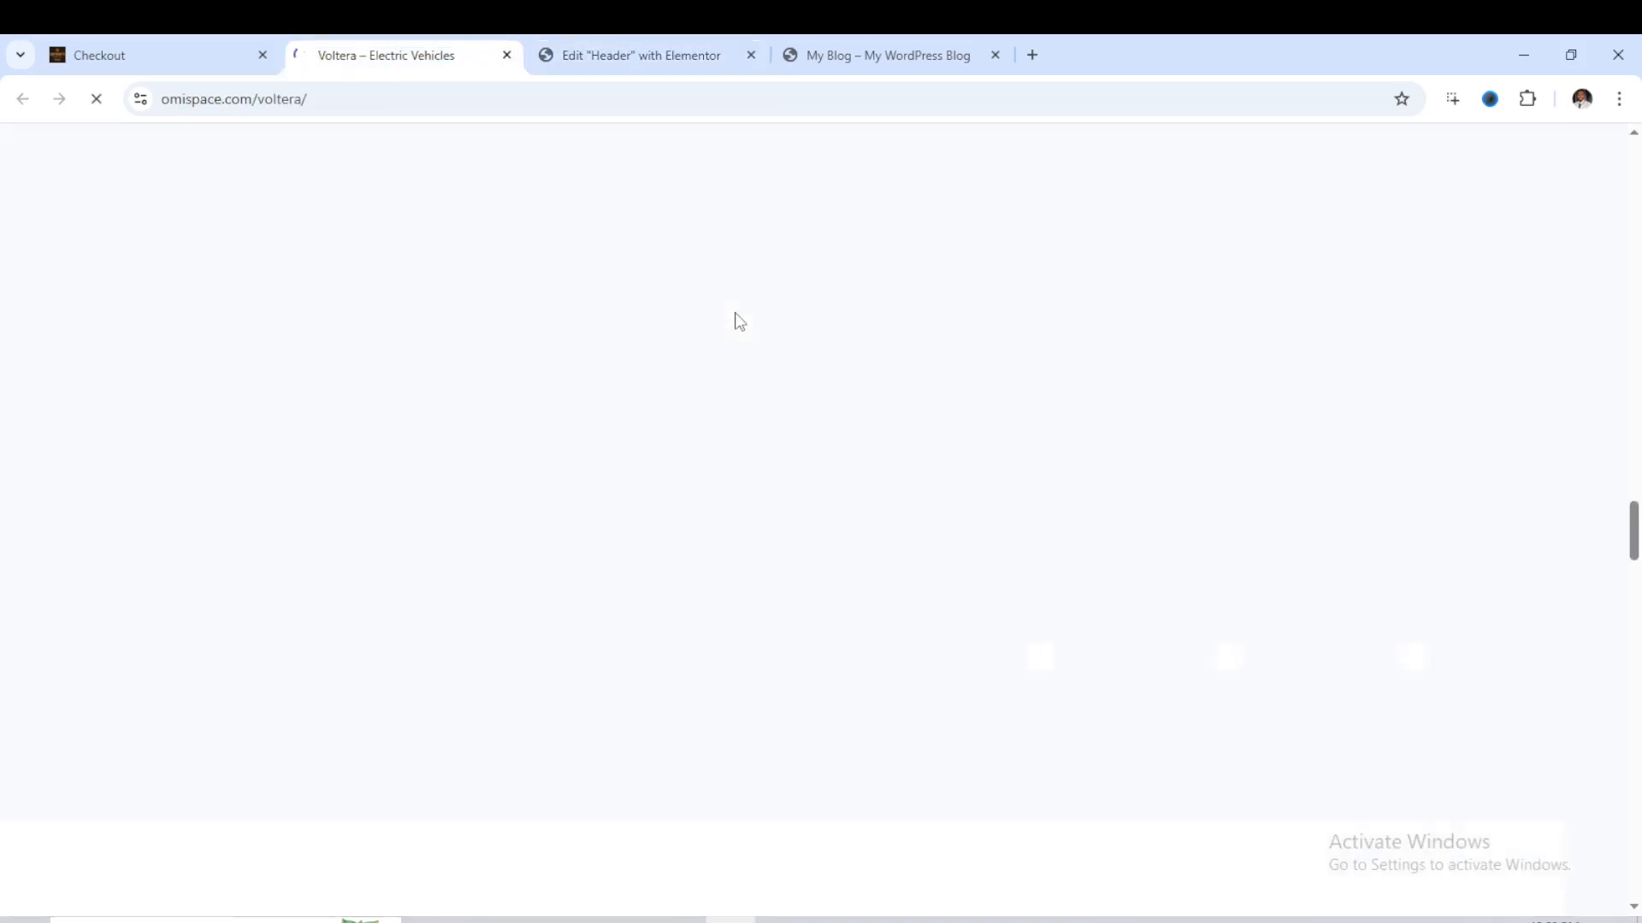
pyautogui.scroll(18, 826, 327)
pyautogui.scroll(20, 838, 342)
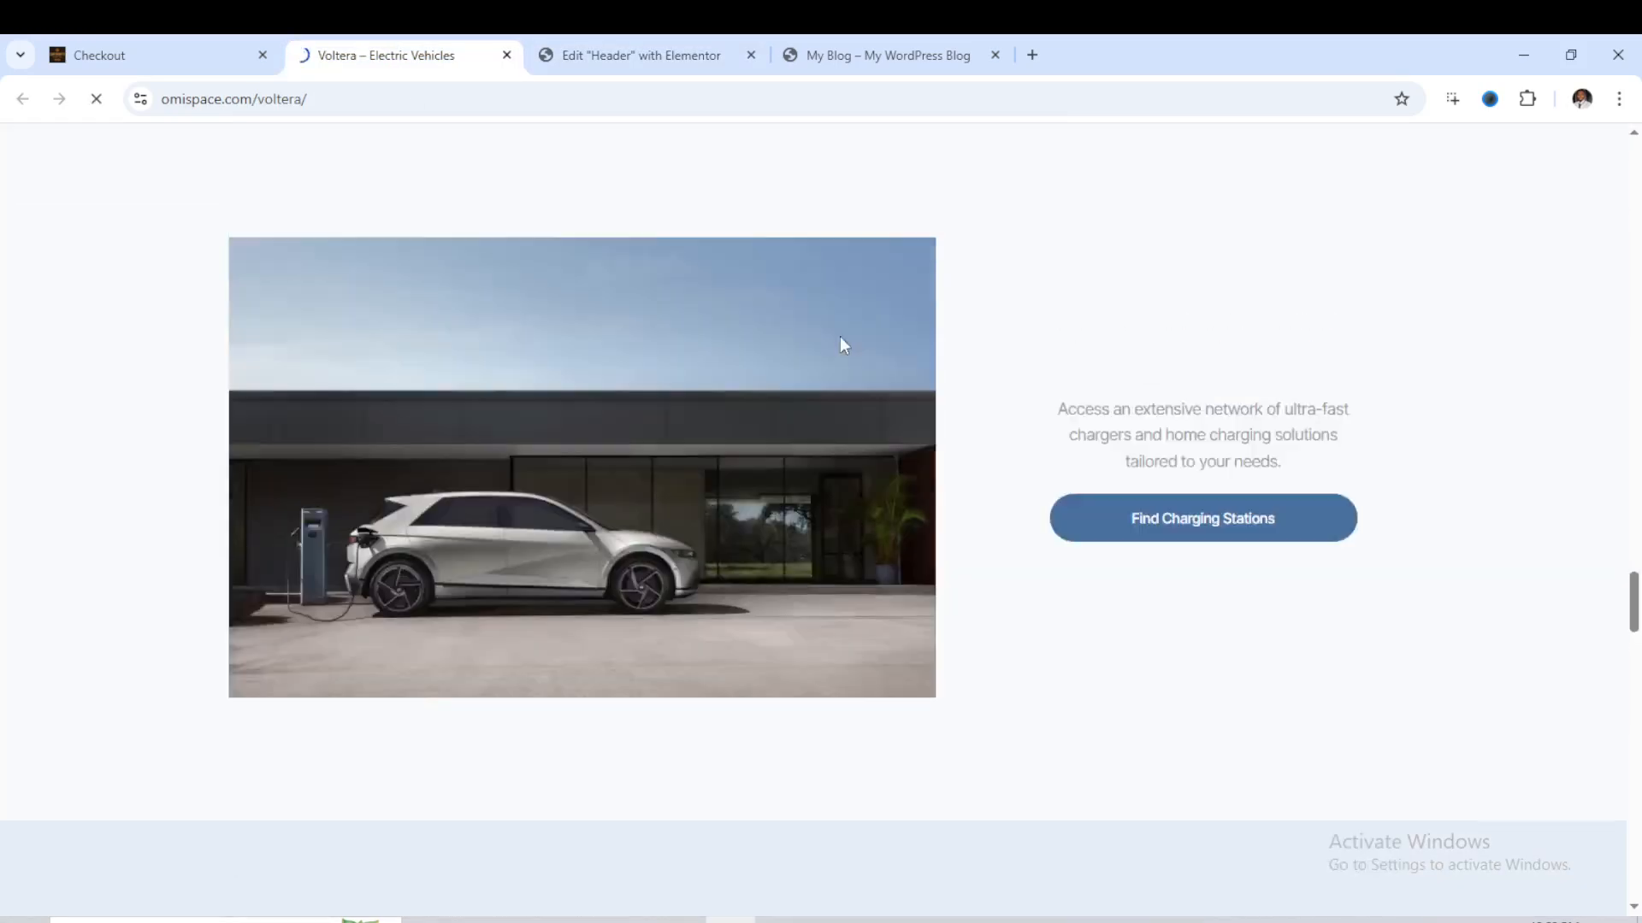
pyautogui.scroll(9, 877, 386)
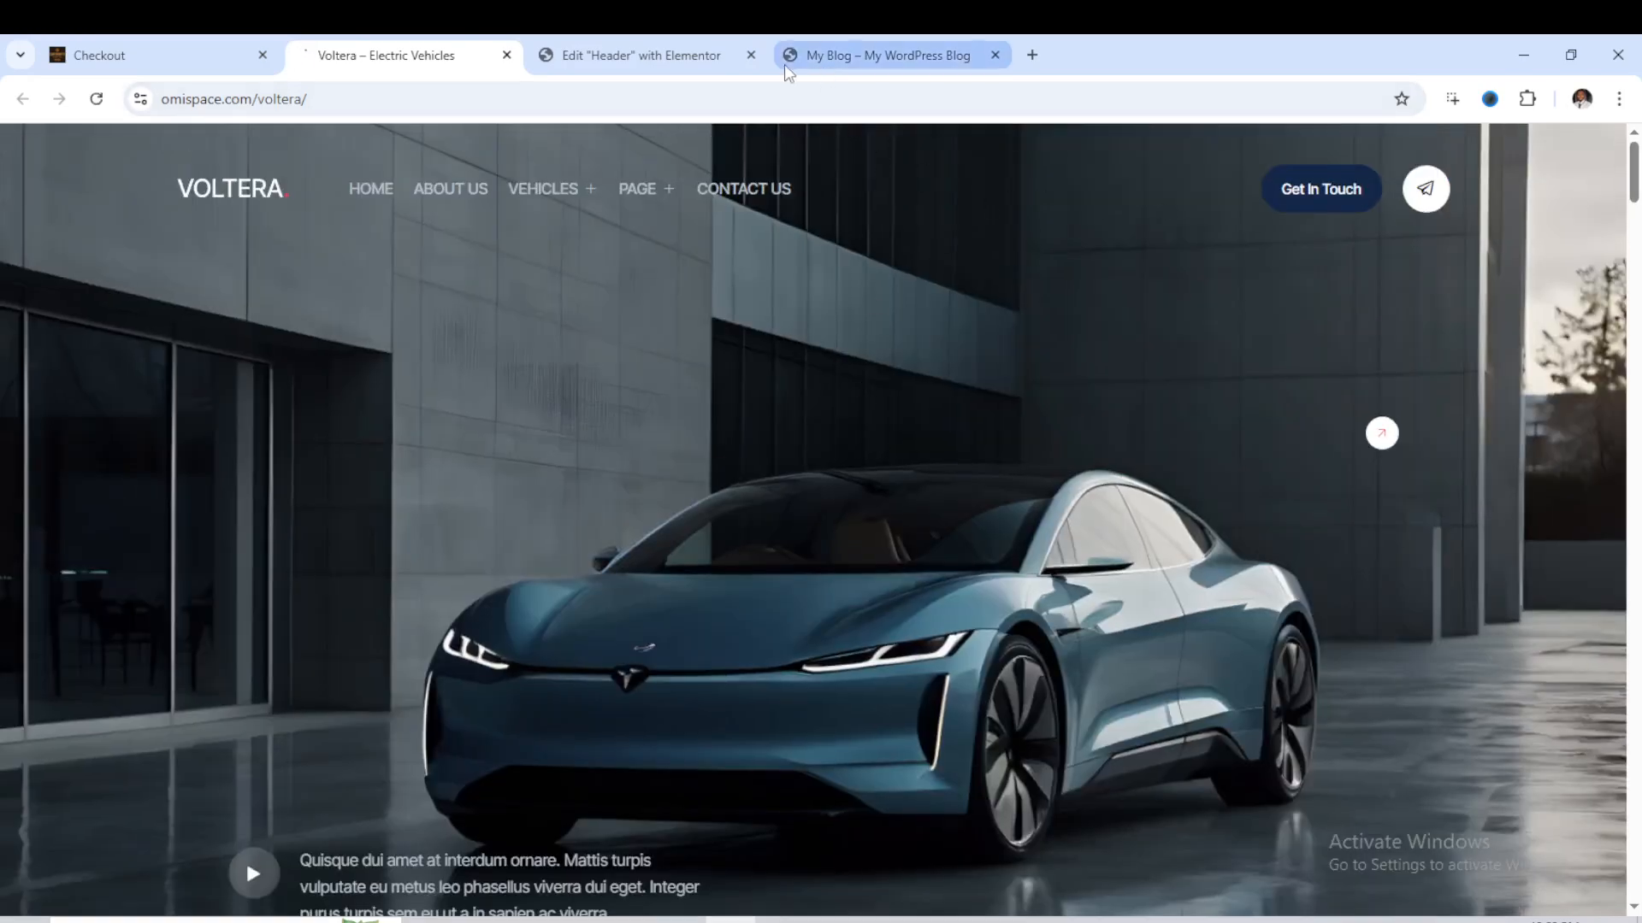
# - Return to the Header template editor and insert the kit's Header 2 template
pyautogui.click(678, 59)
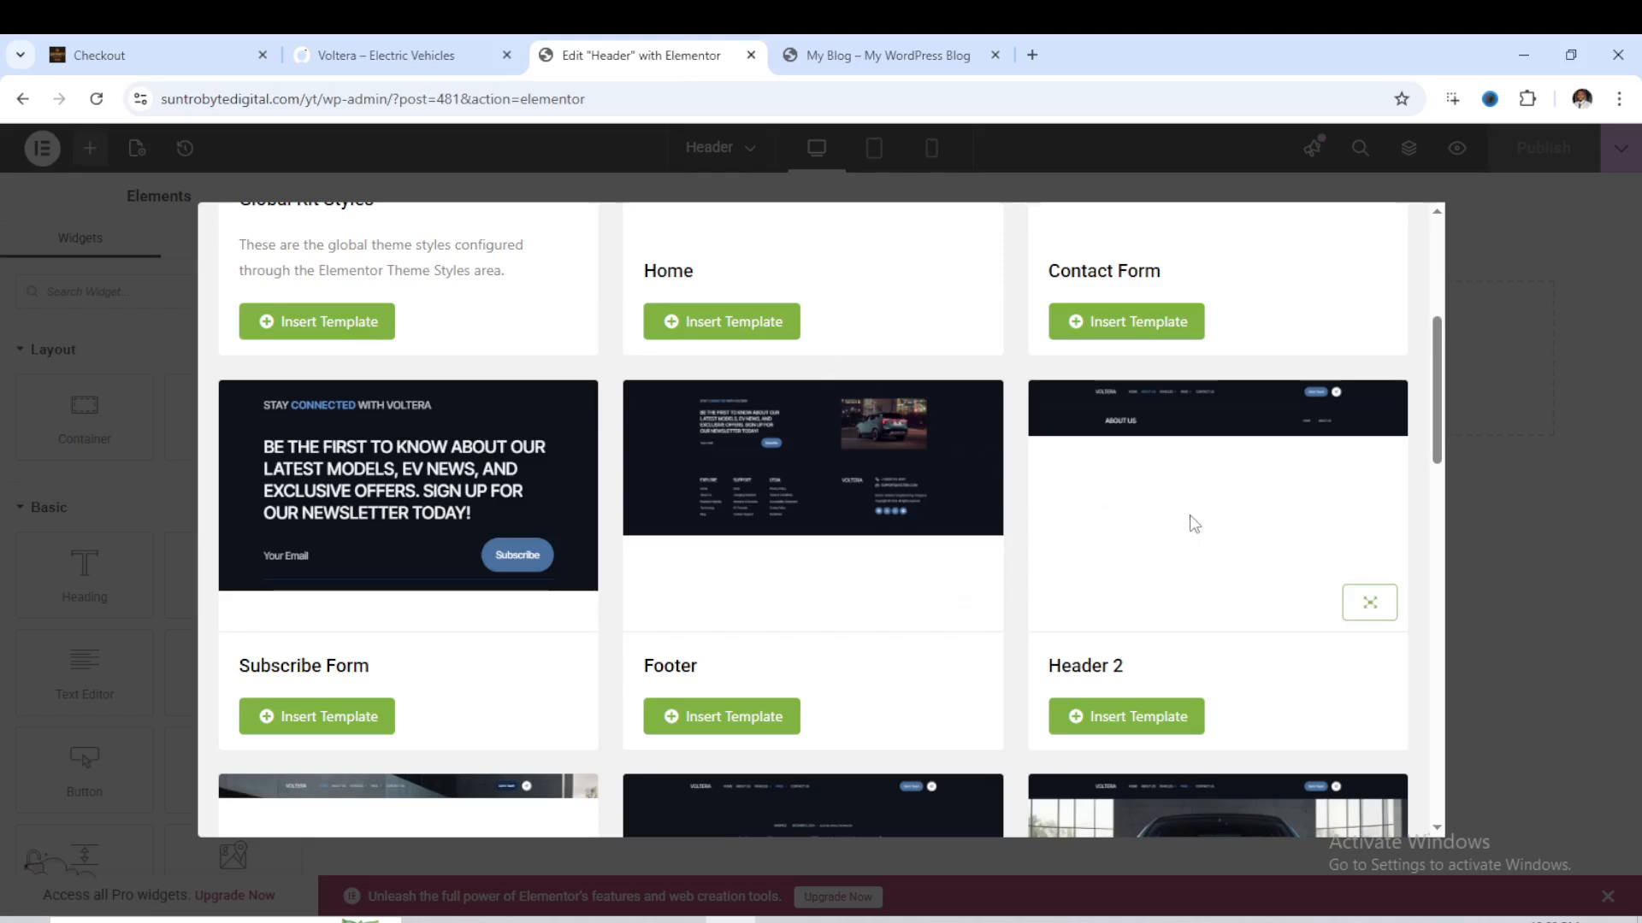
pyautogui.click(1163, 718)
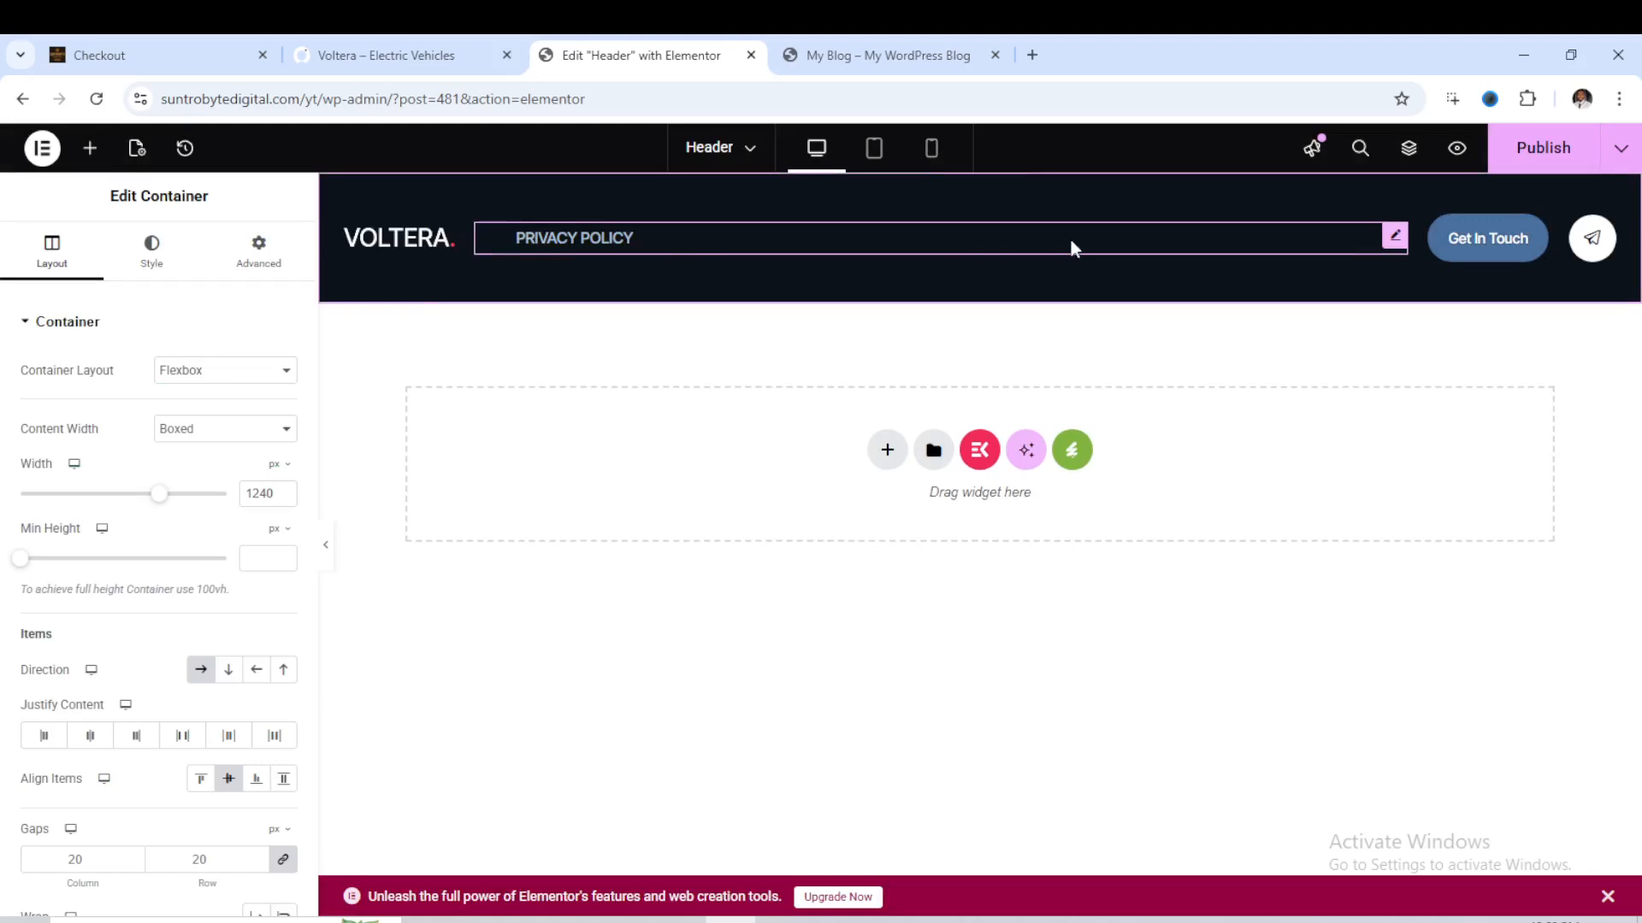
# - Replace the Voltera logo image in the header with Shanty-Logo-1.png from the media library
pyautogui.click(412, 239)
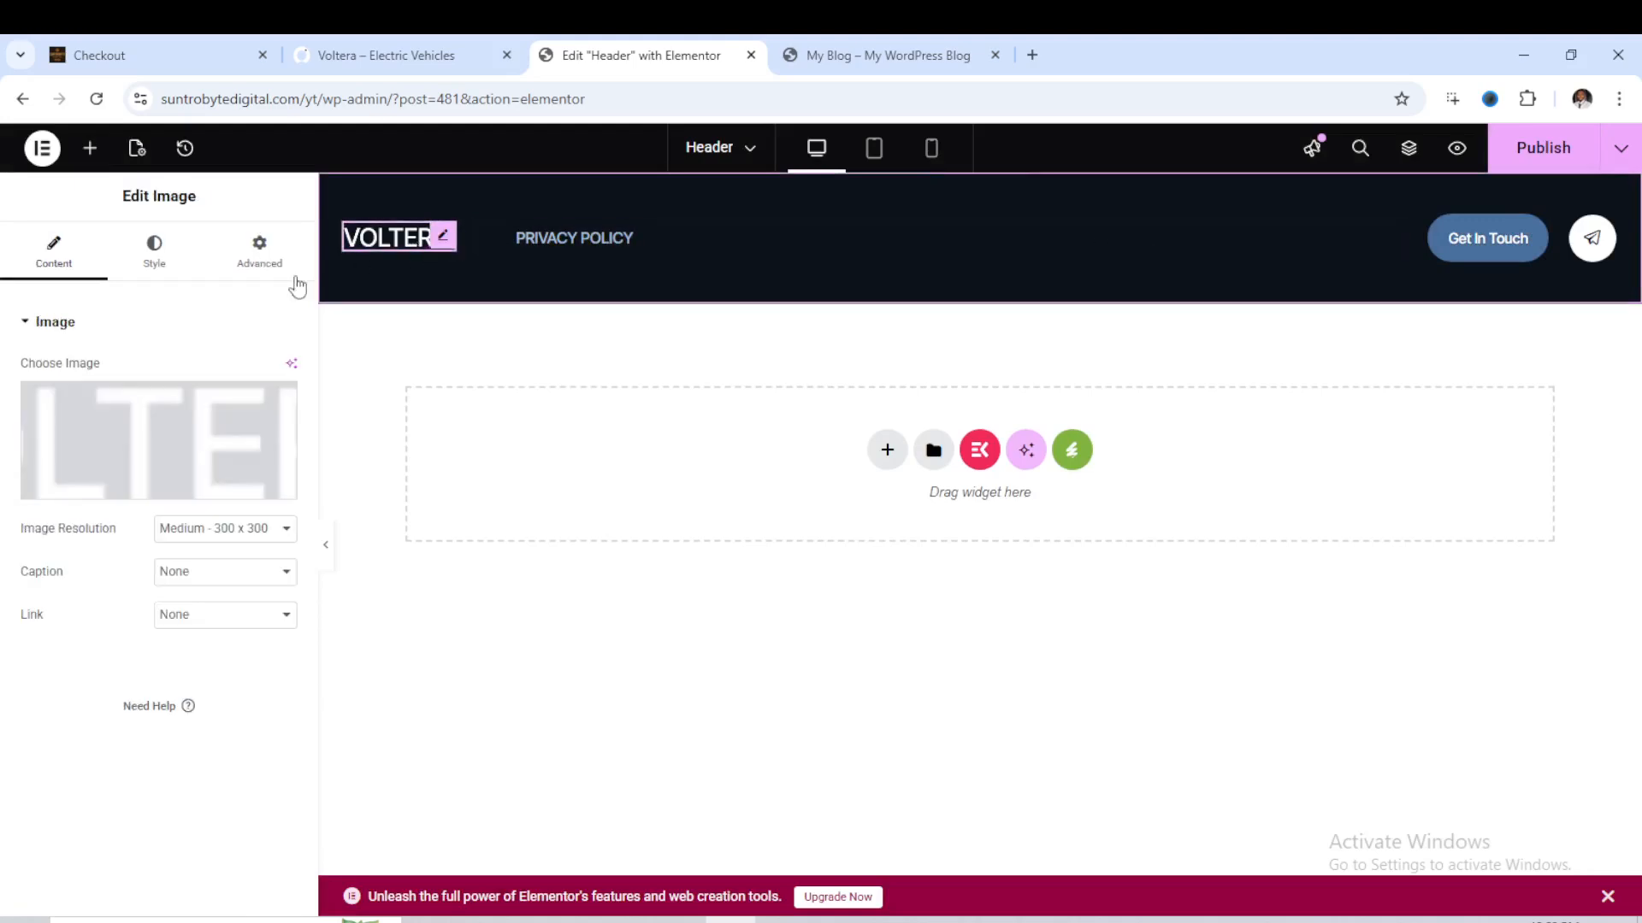
pyautogui.click(147, 486)
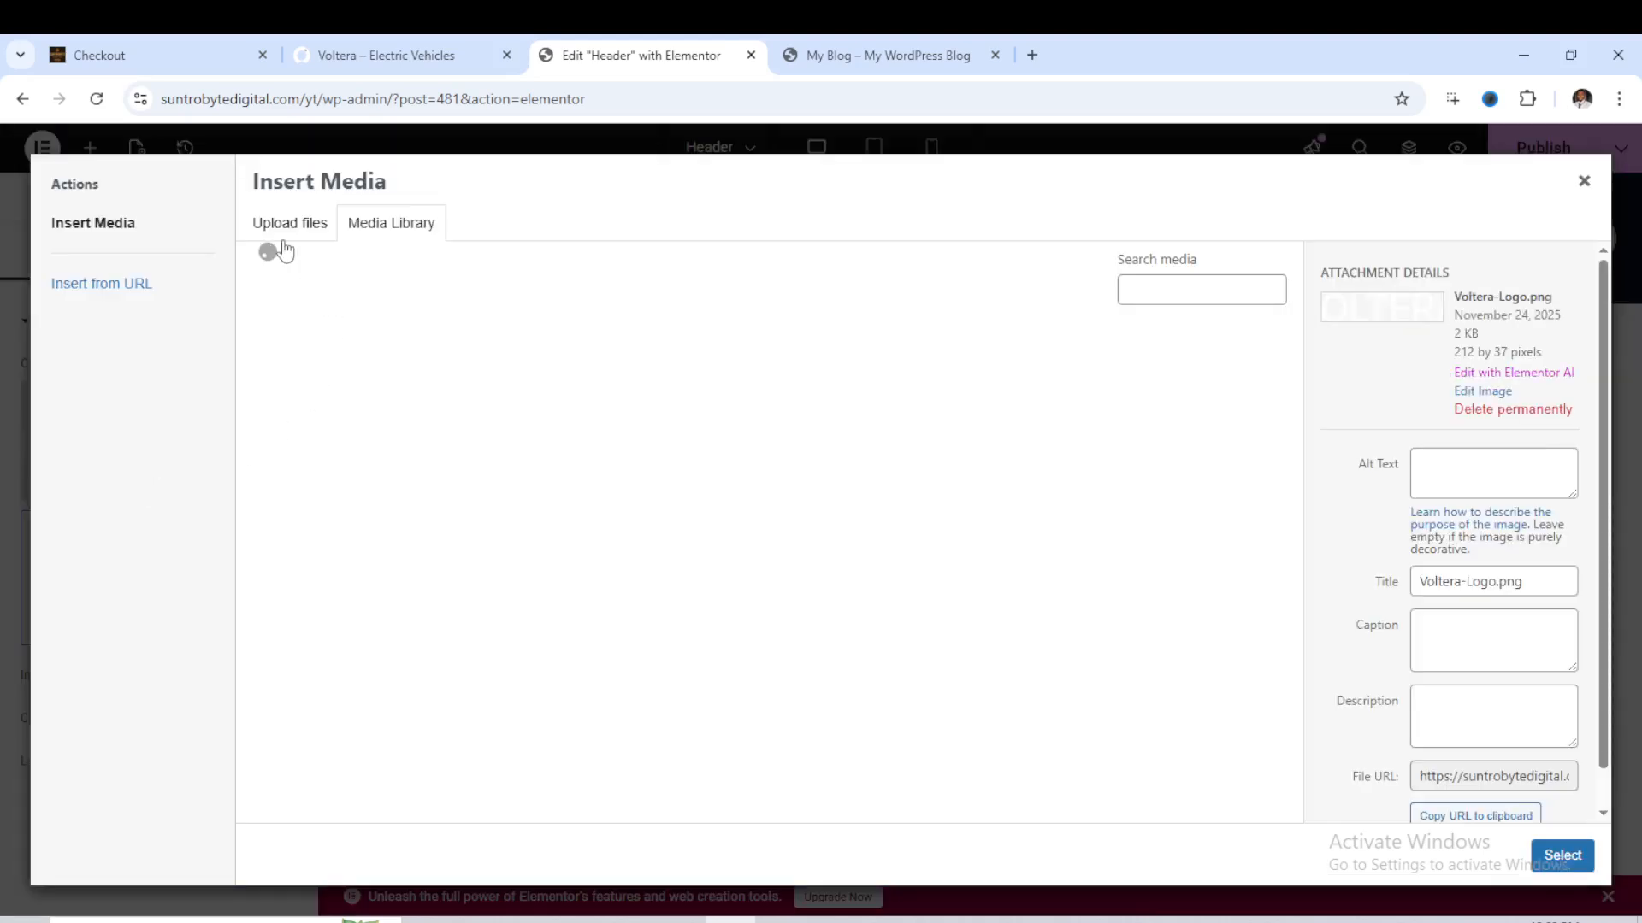
pyautogui.click(310, 229)
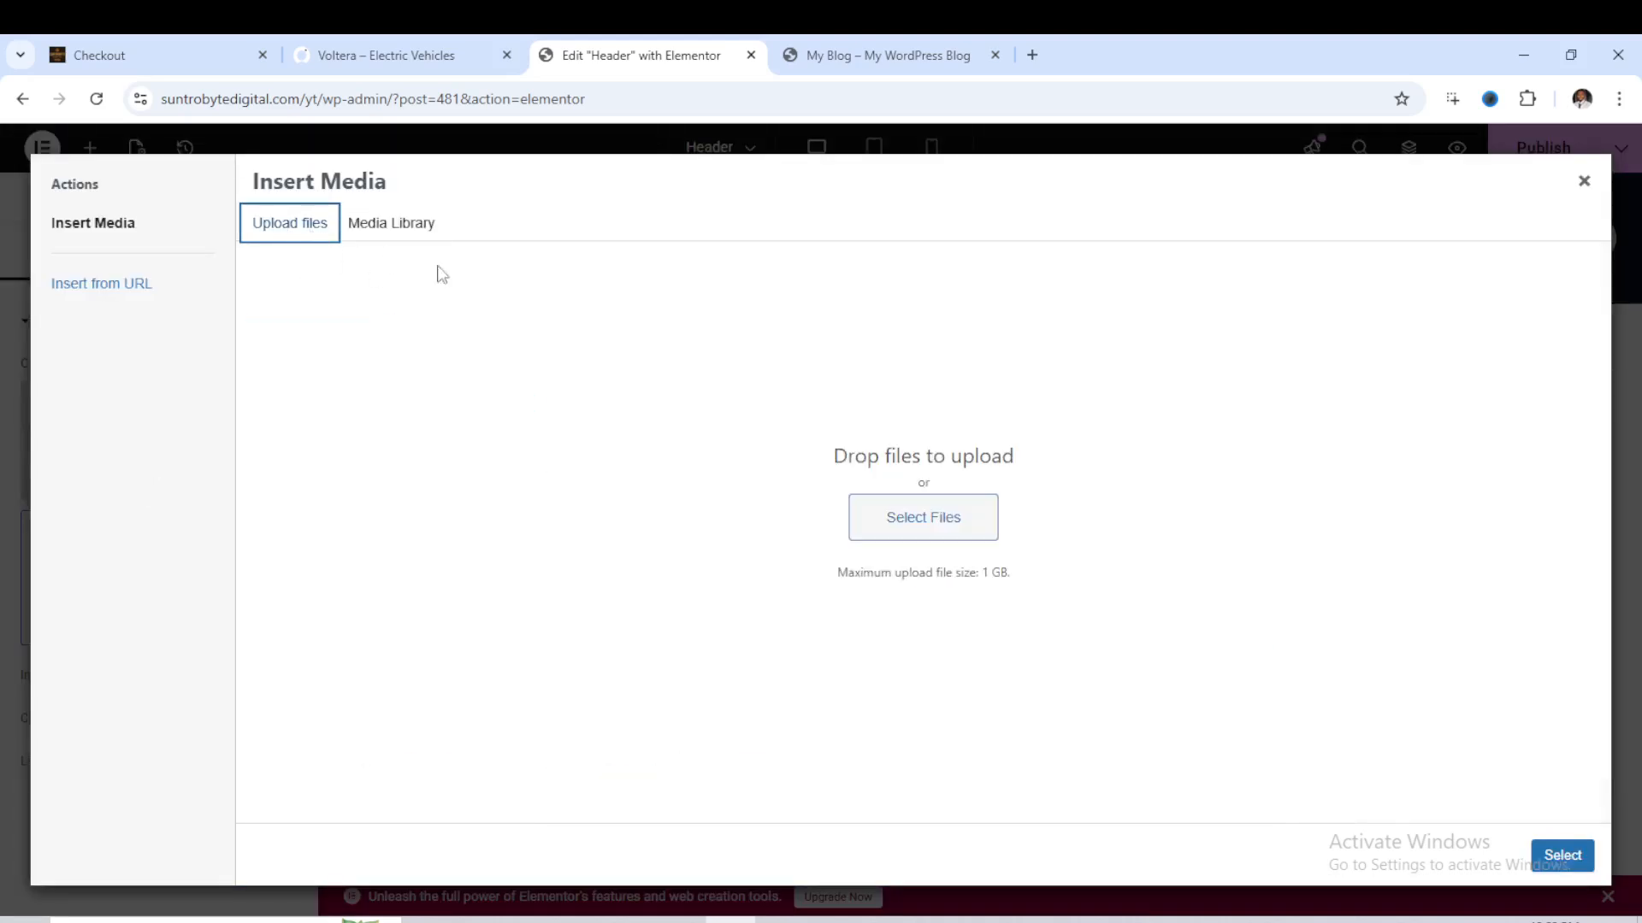
pyautogui.click(390, 225)
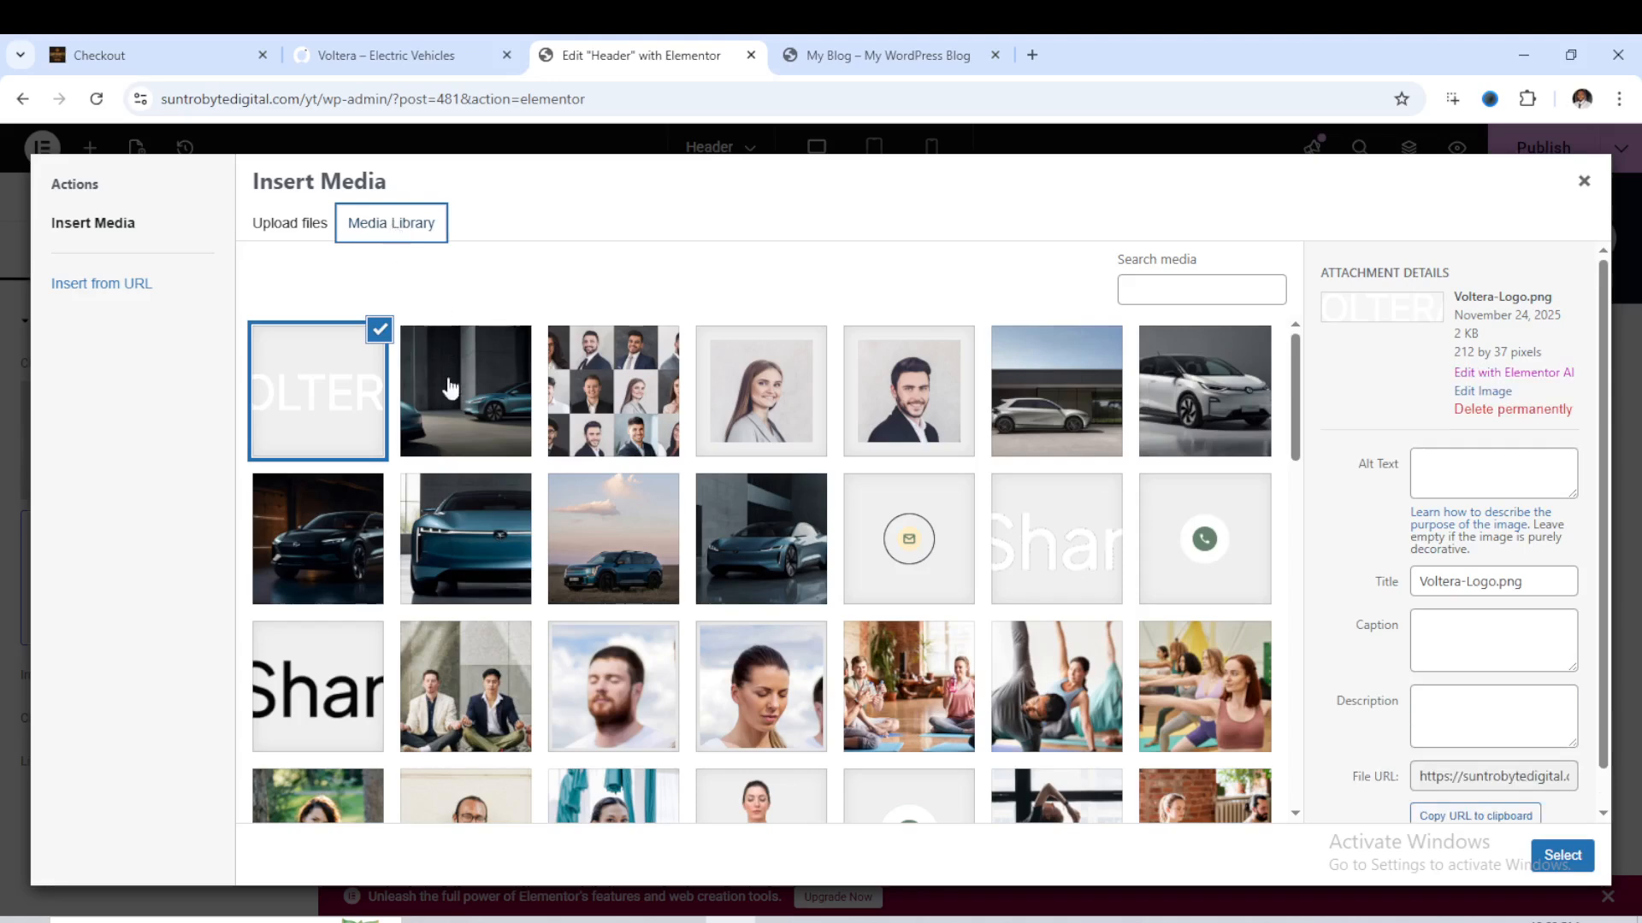
pyautogui.scroll(-1, 592, 560)
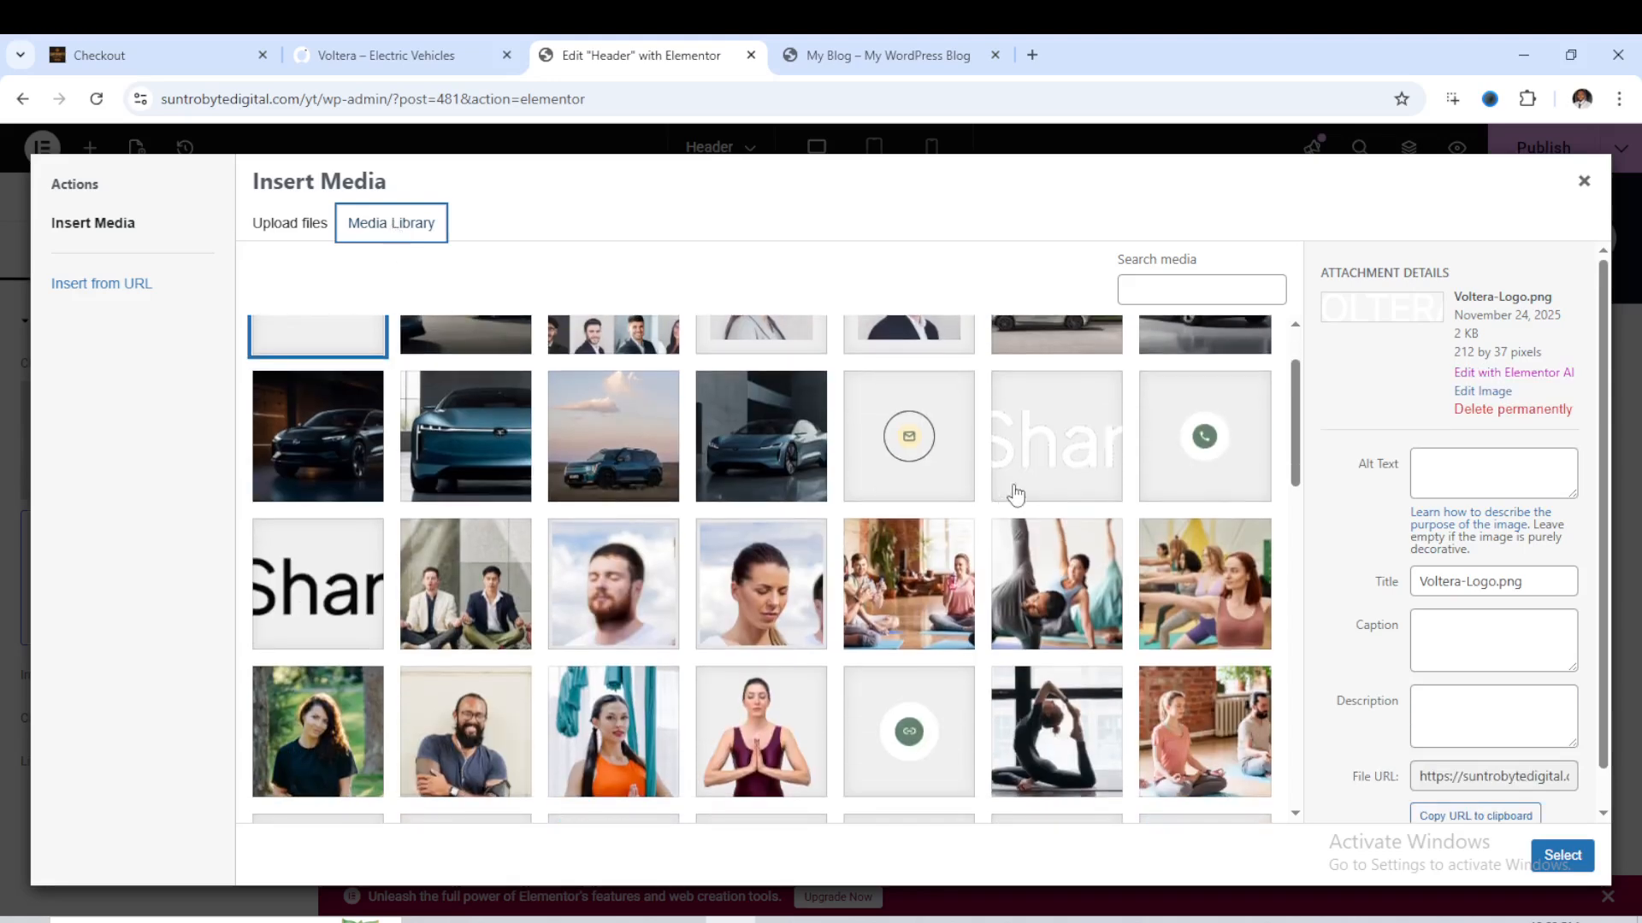
pyautogui.click(1037, 481)
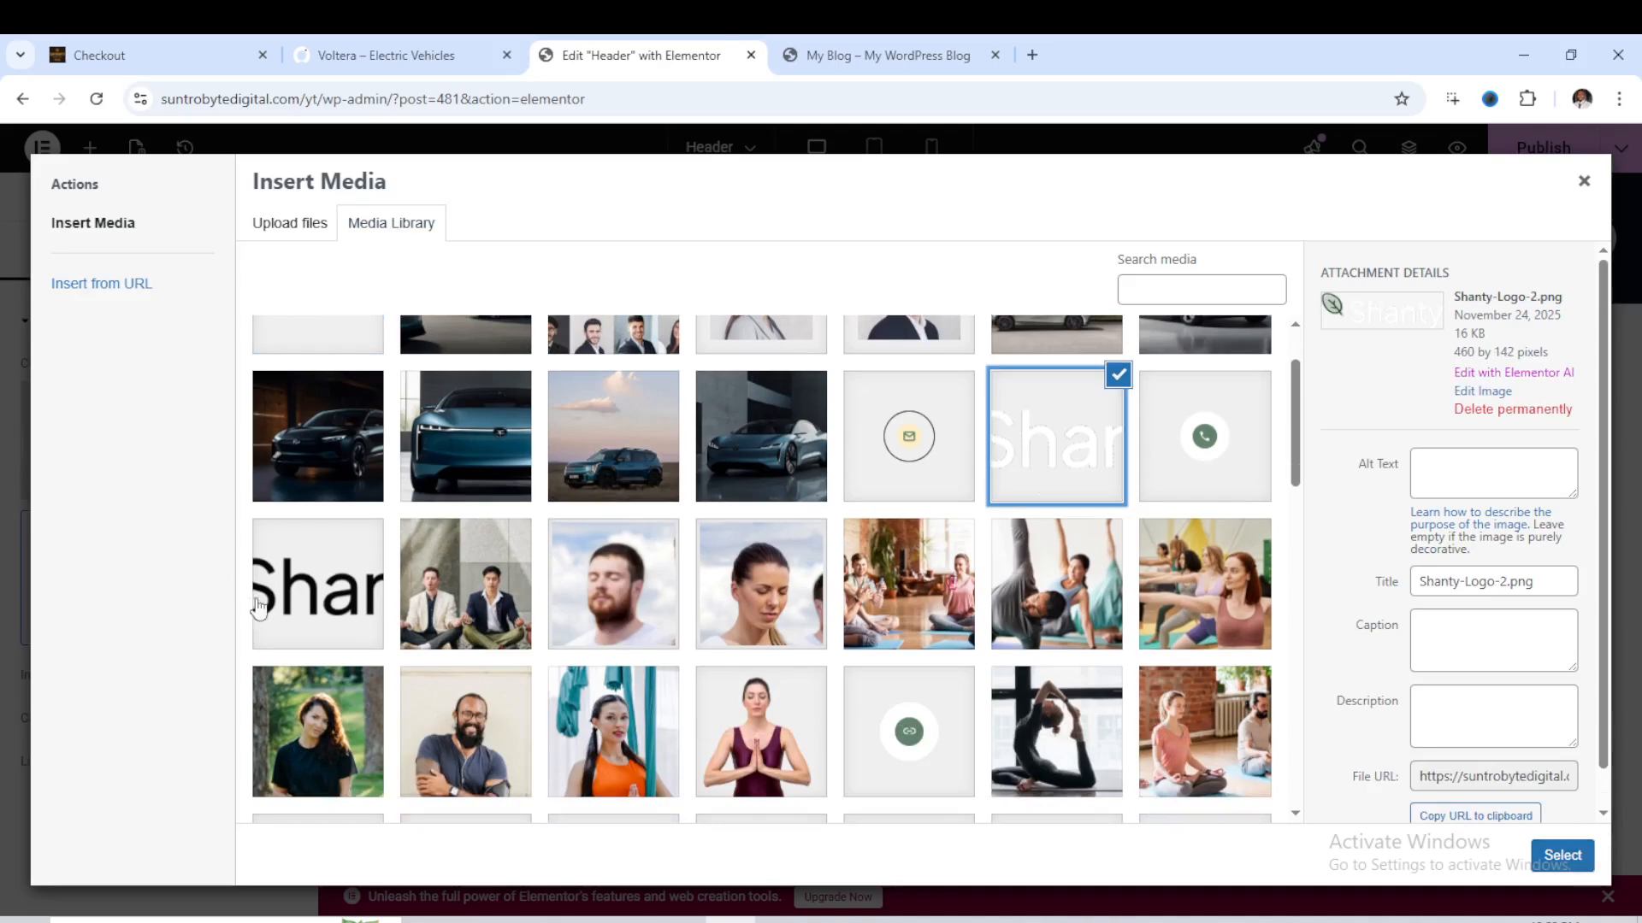
pyautogui.click(309, 614)
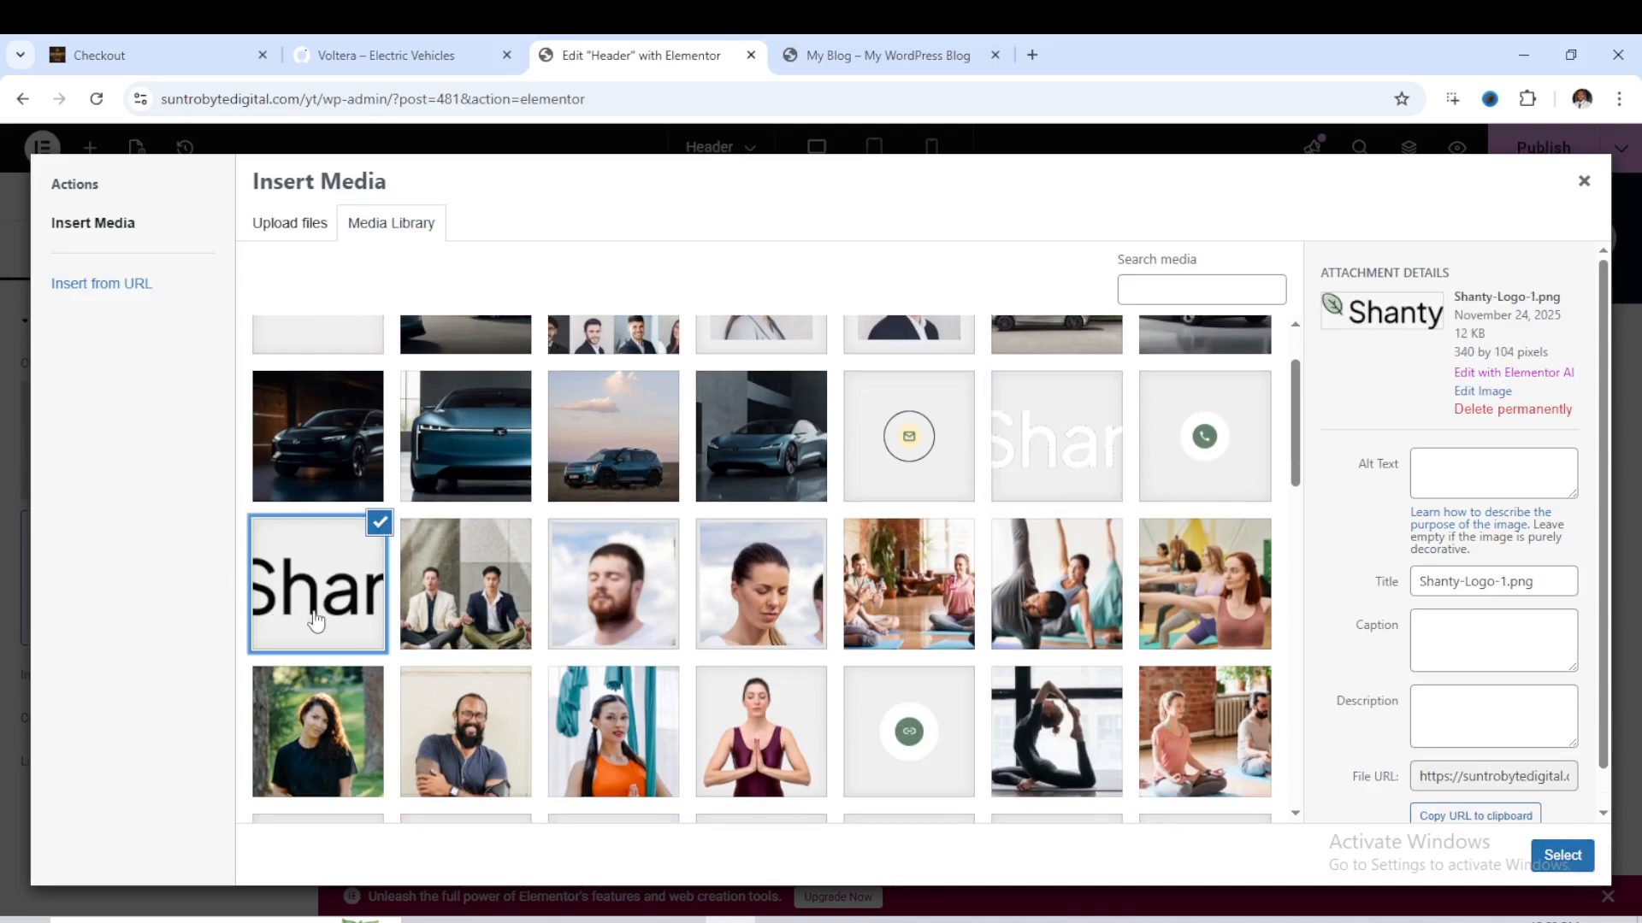
pyautogui.click(1561, 855)
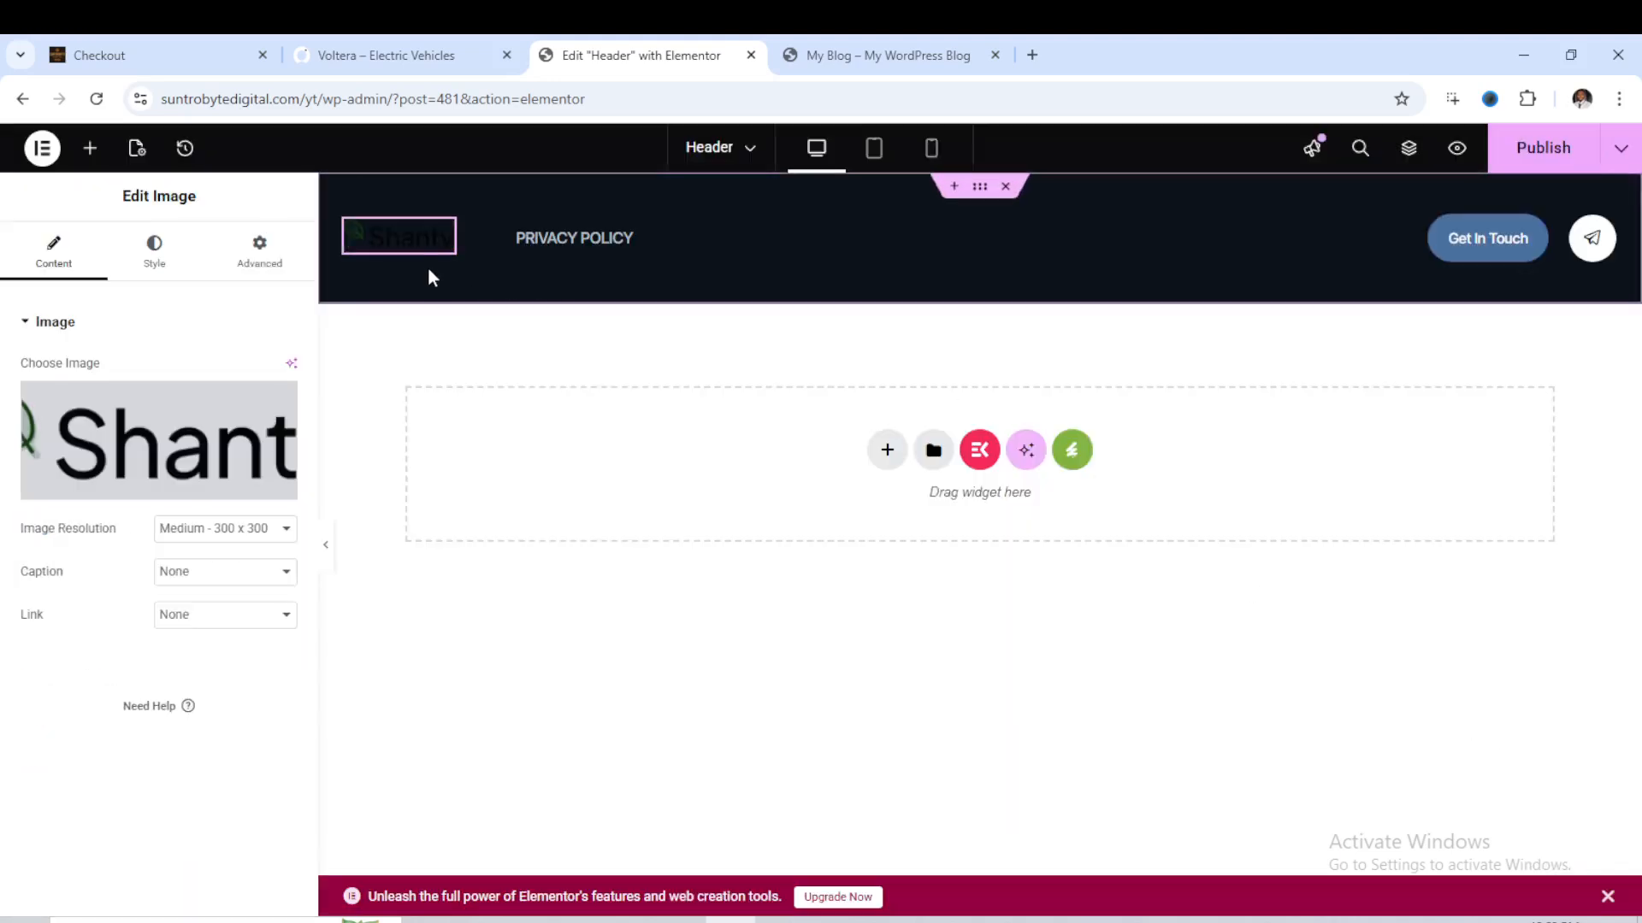
# - Change the header's logo image to the white Shanty-Logo-2.png from the media library
pyautogui.click(172, 497)
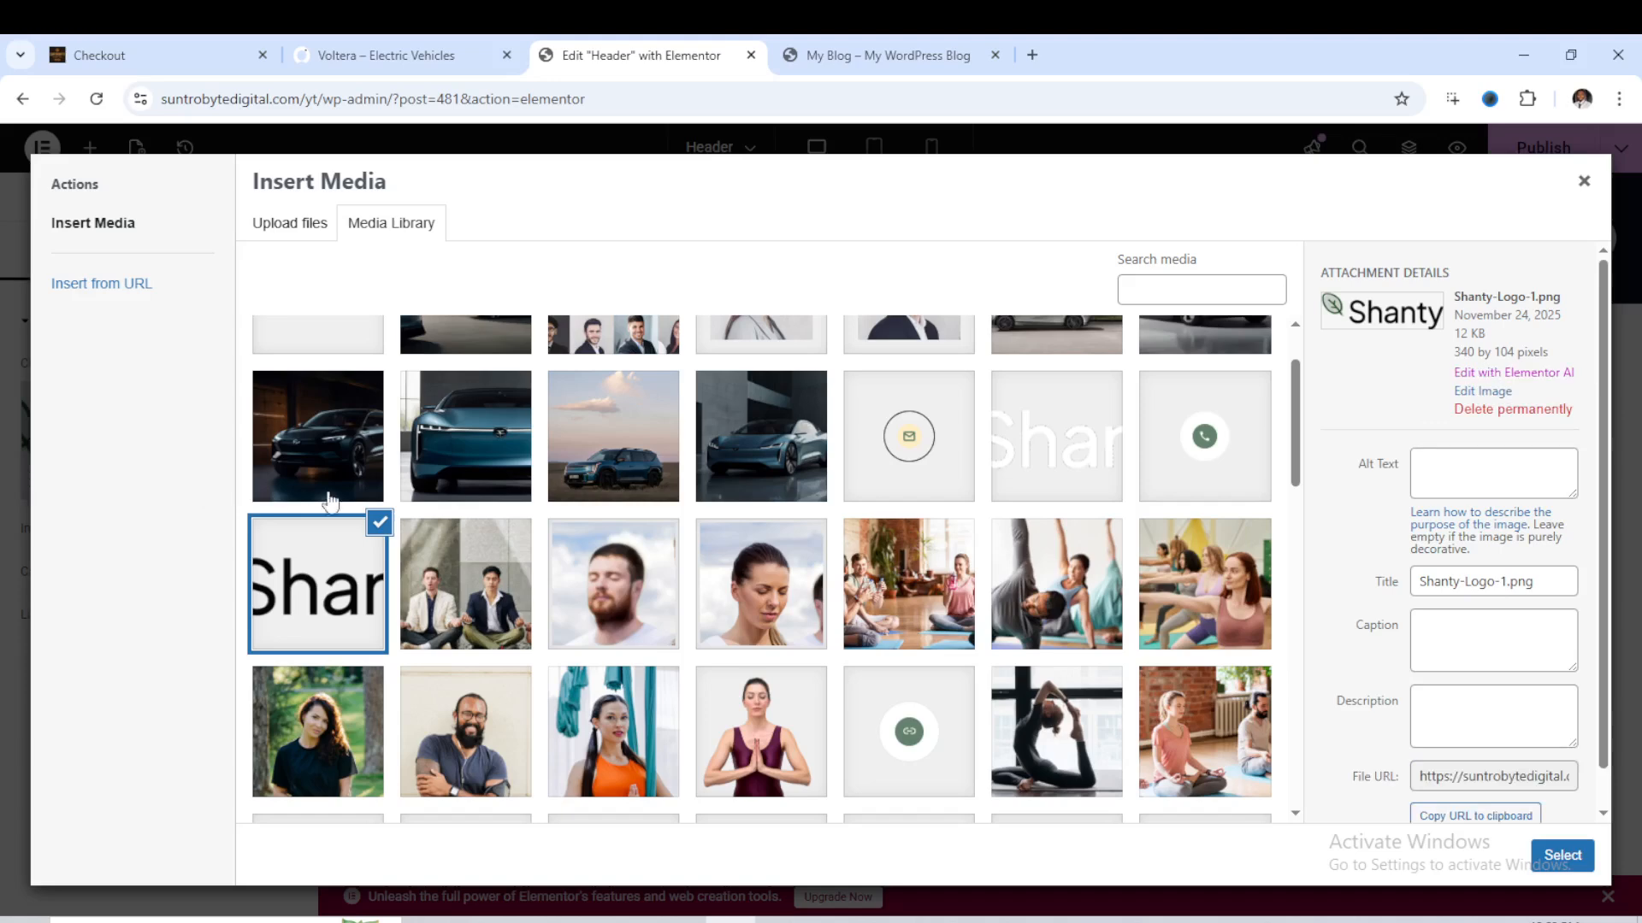
pyautogui.click(1047, 471)
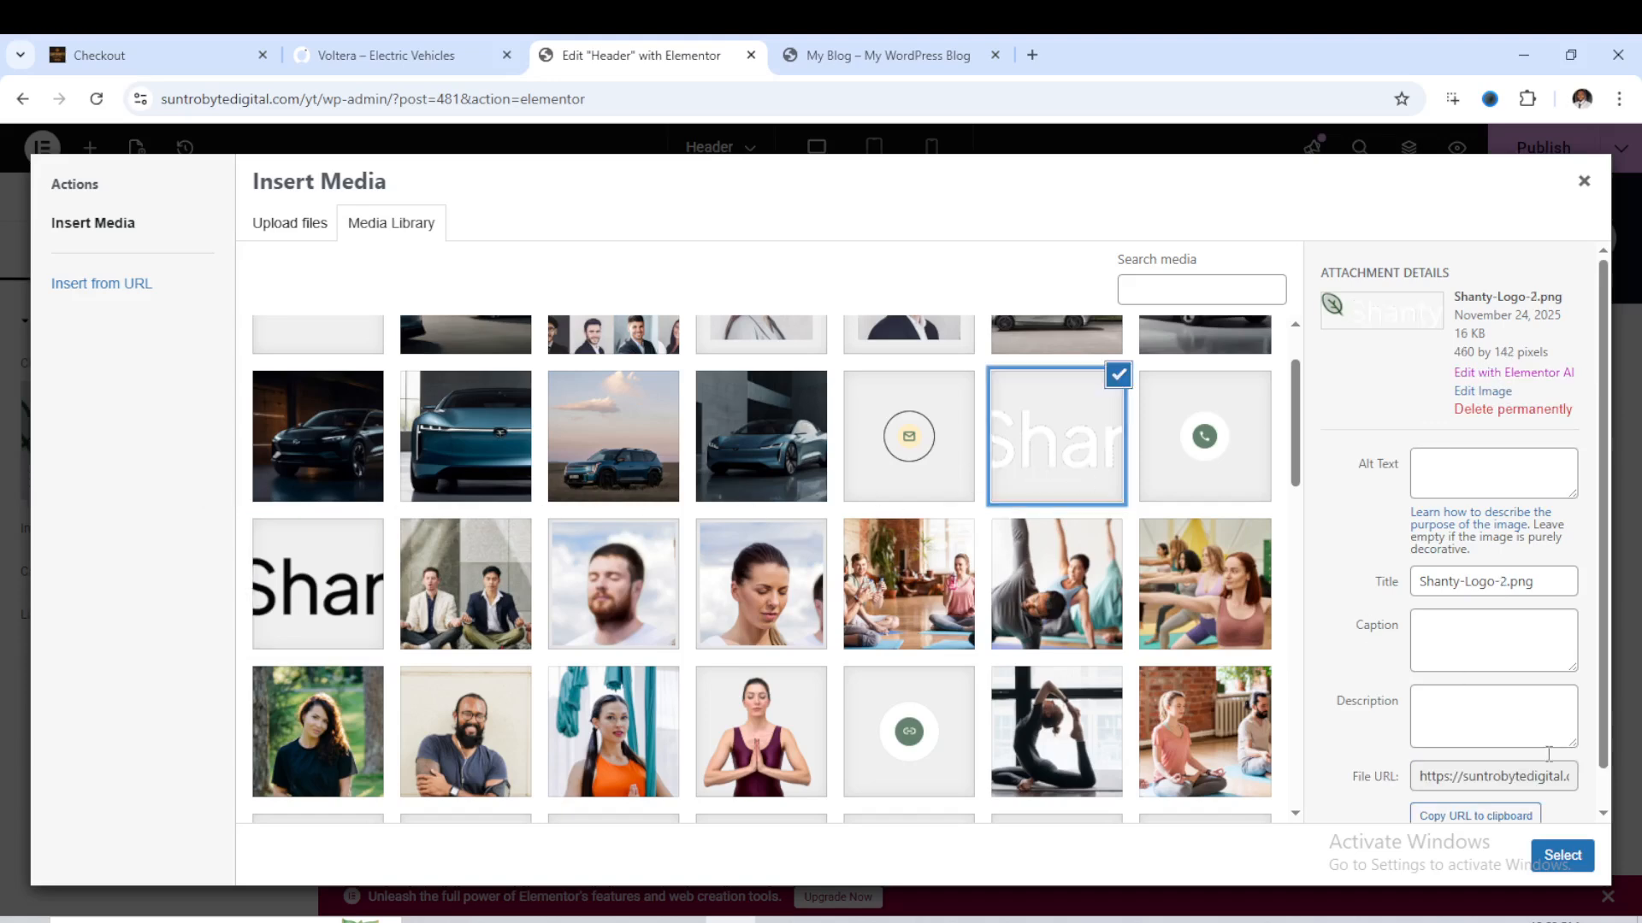
pyautogui.click(1589, 860)
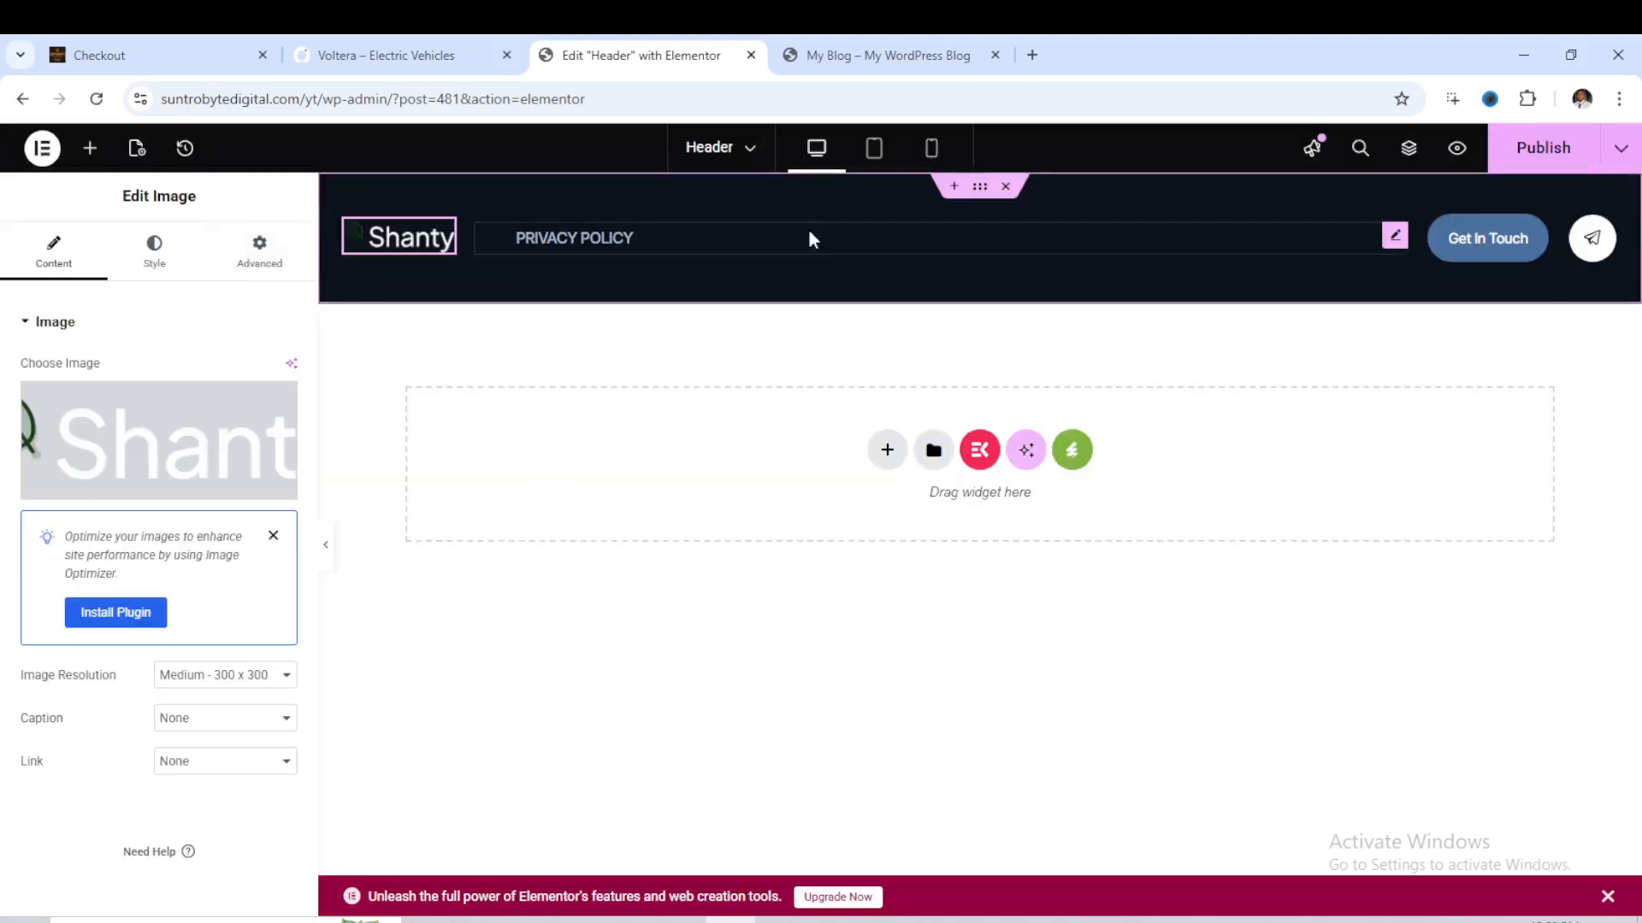
# - Set the header's navigation menu widget to show the Main menu
pyautogui.click(840, 248)
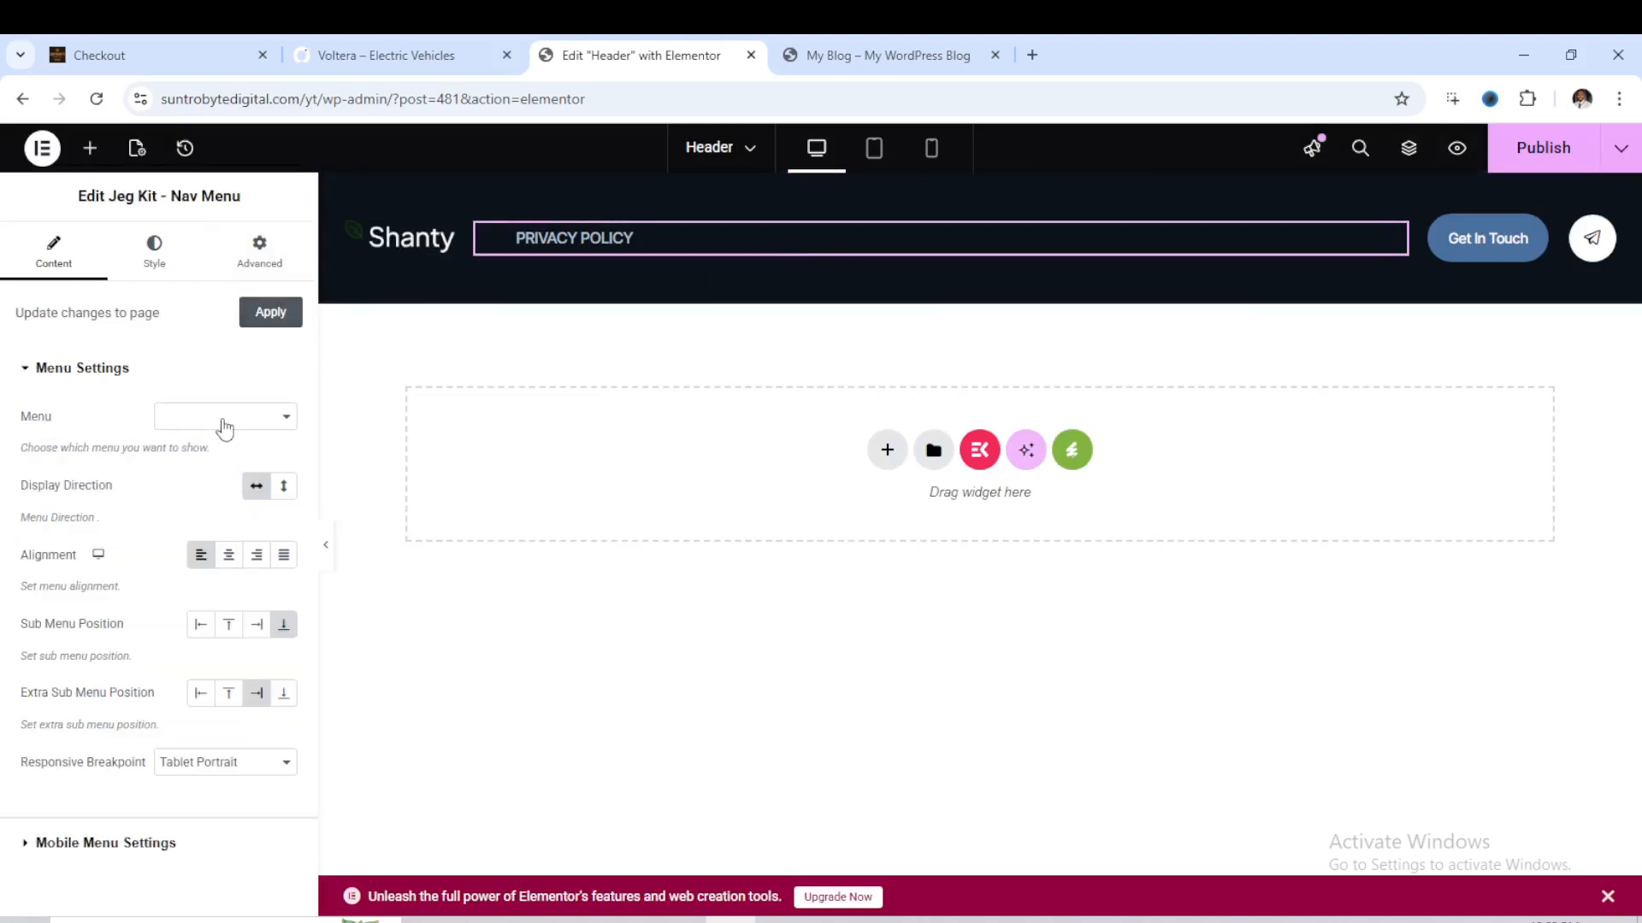
pyautogui.click(220, 418)
pyautogui.click(220, 448)
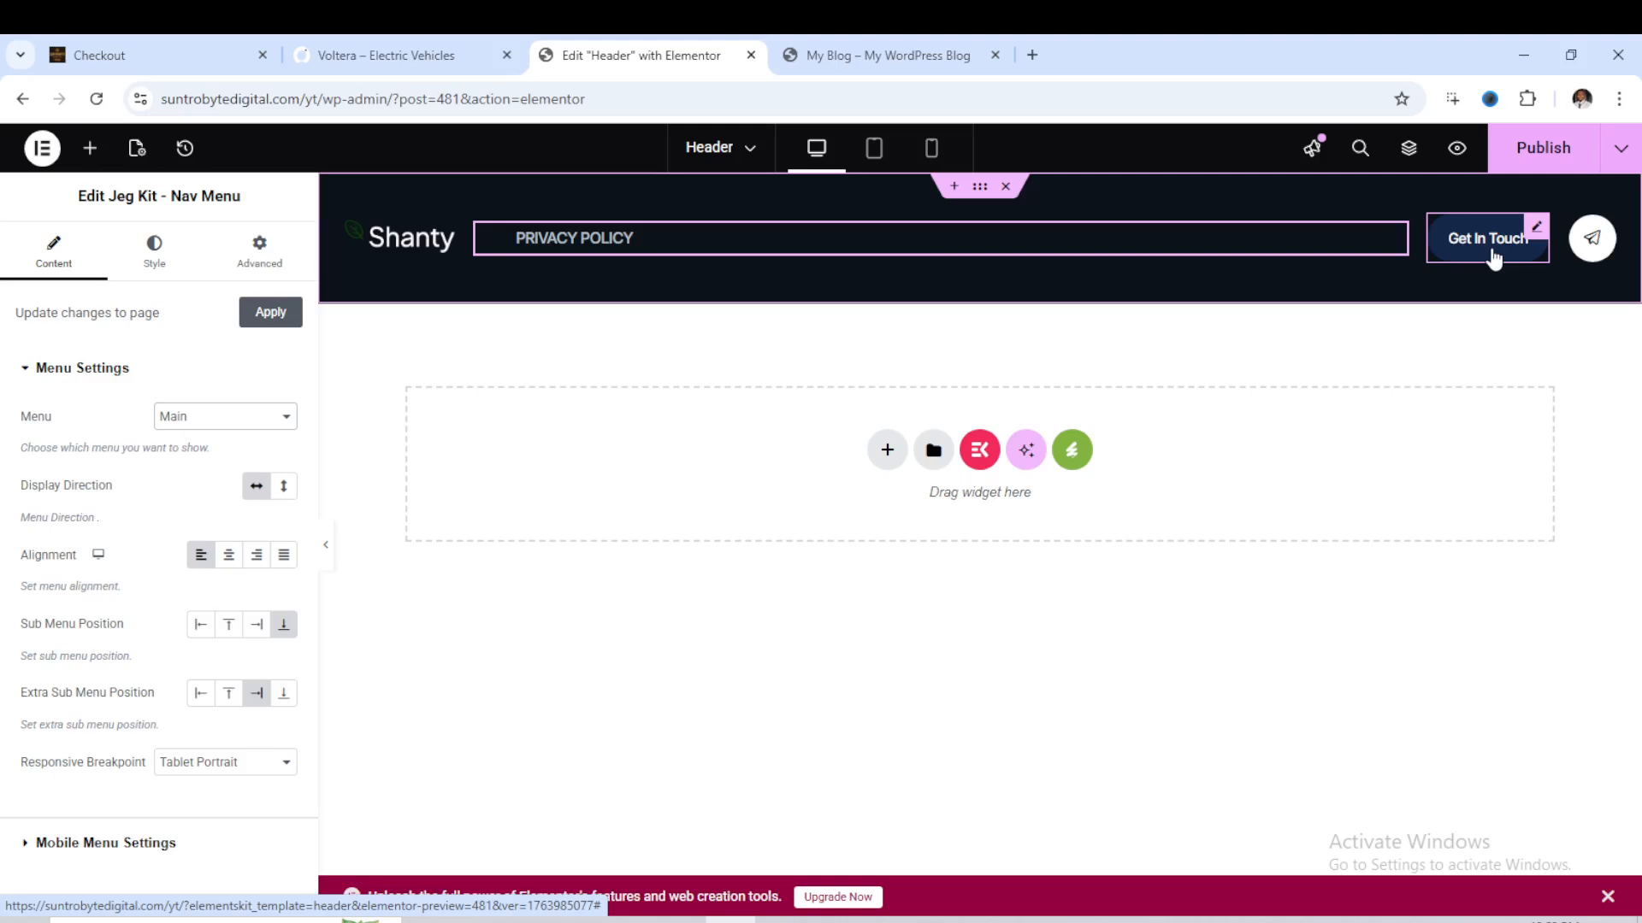
# - Examine the general, icon and Read More settings of the header's paper-plane icon box
pyautogui.click(1588, 246)
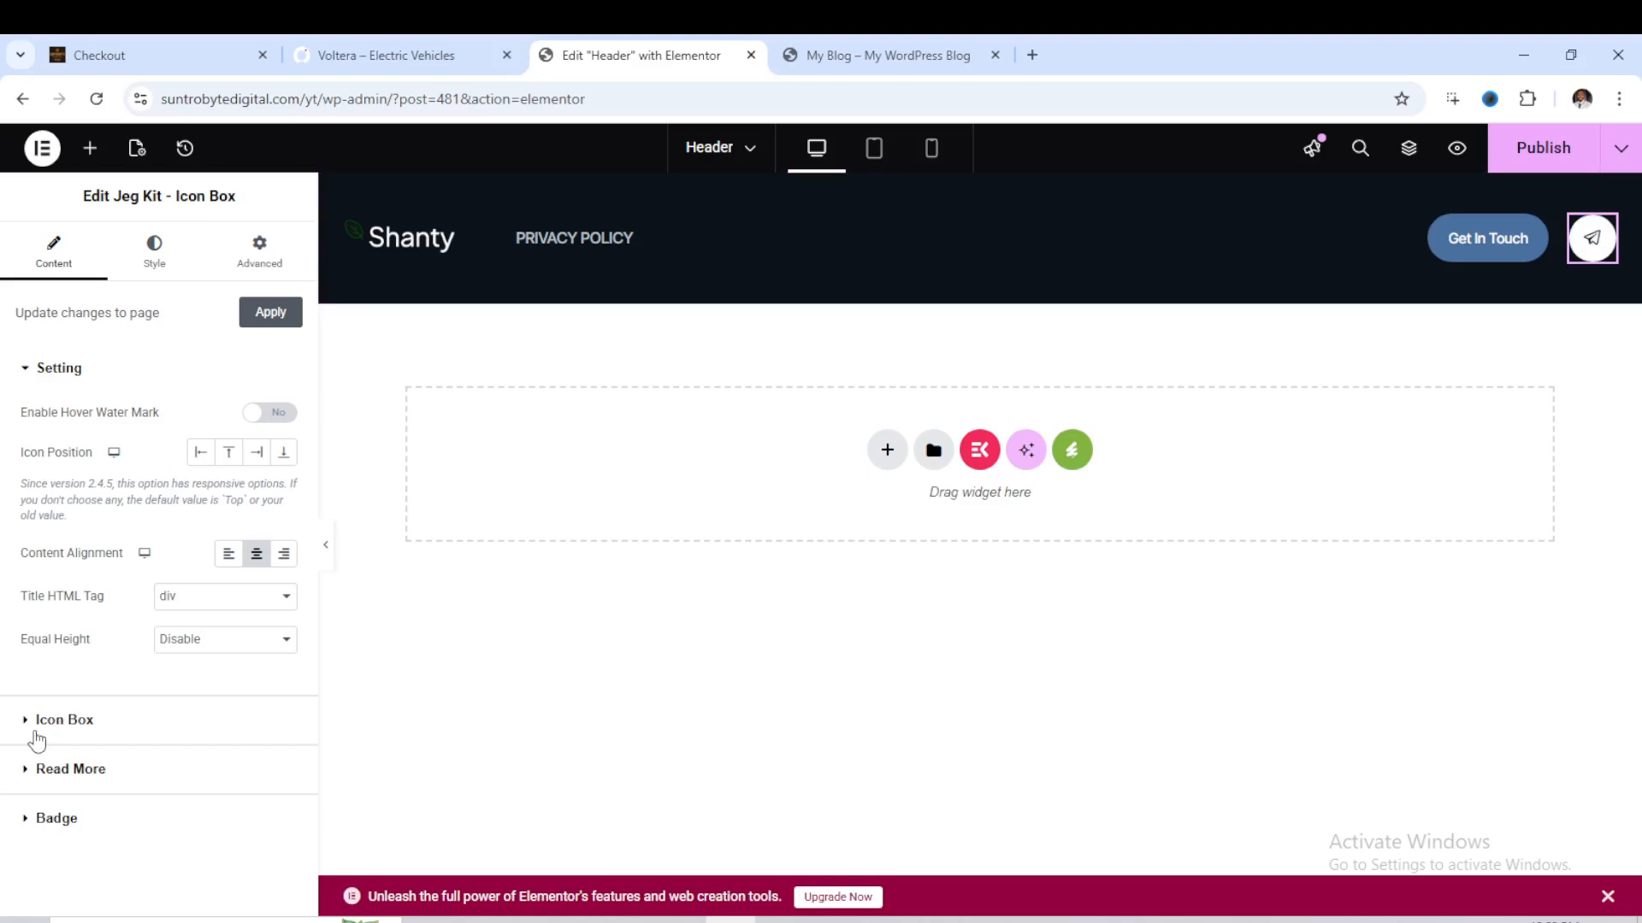
pyautogui.click(37, 731)
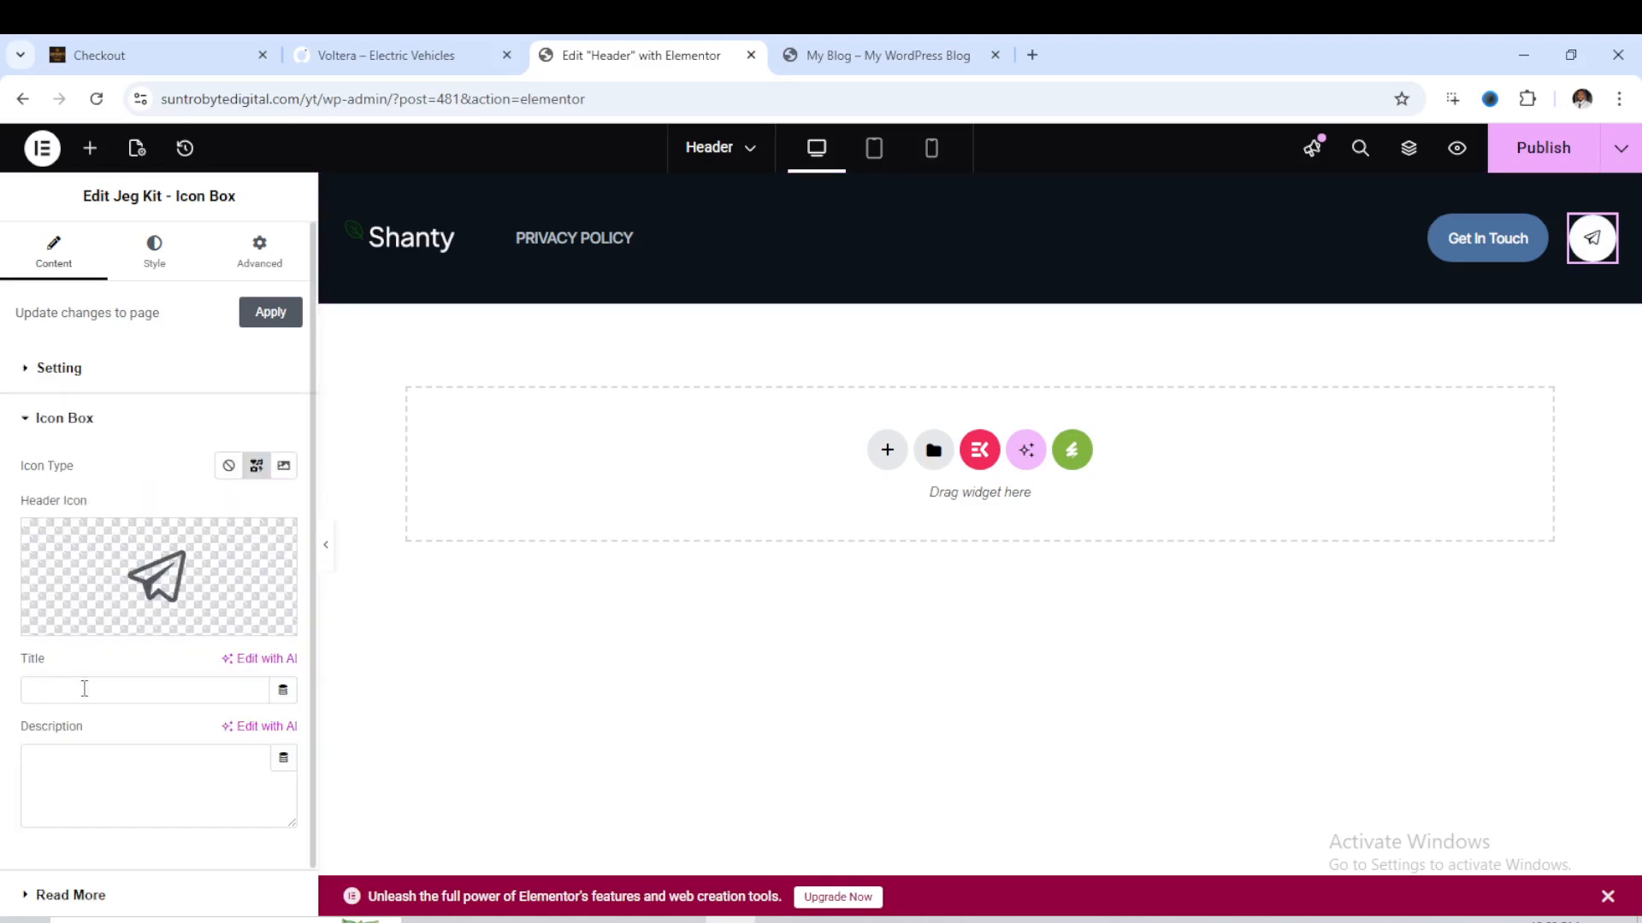
pyautogui.scroll(-1, 99, 694)
pyautogui.scroll(1, 120, 556)
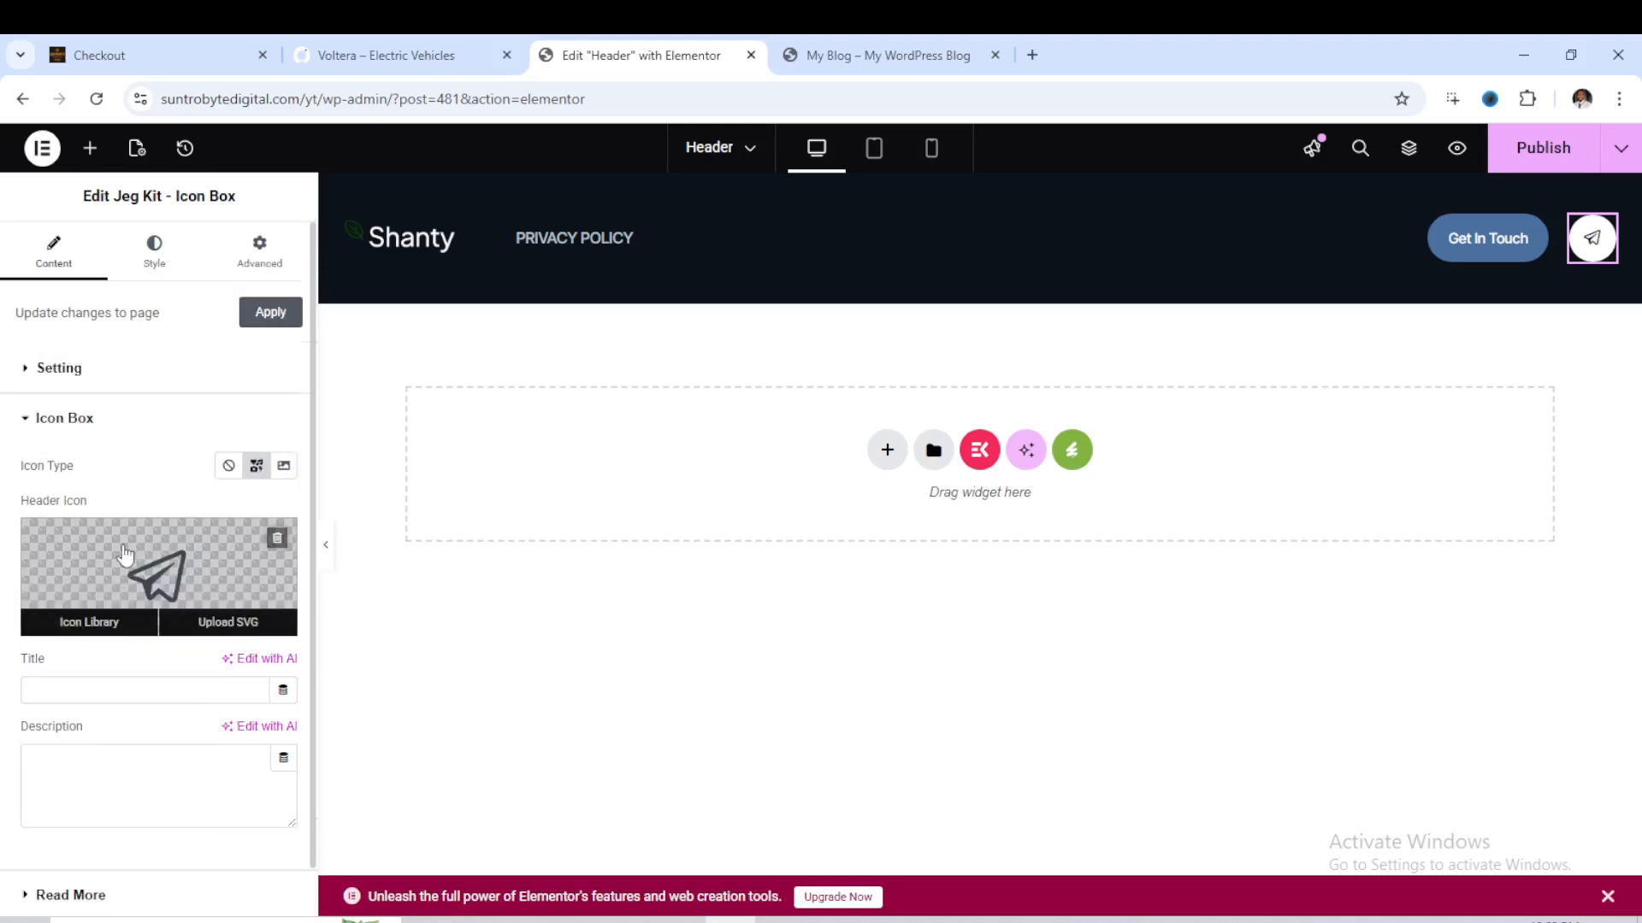
pyautogui.click(38, 372)
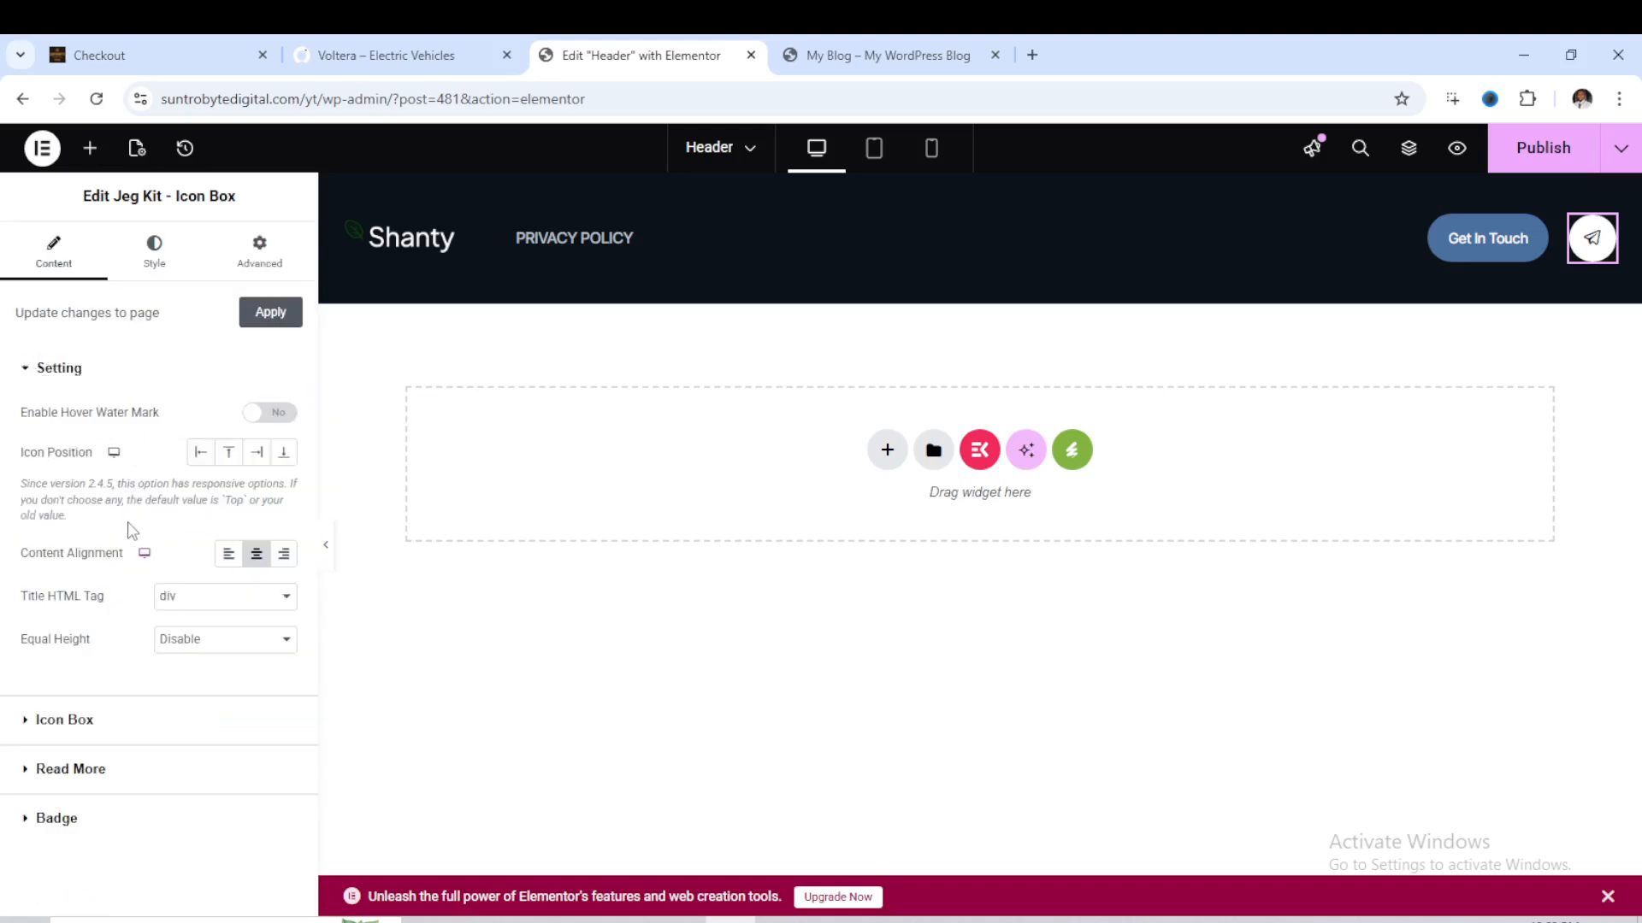
pyautogui.click(36, 769)
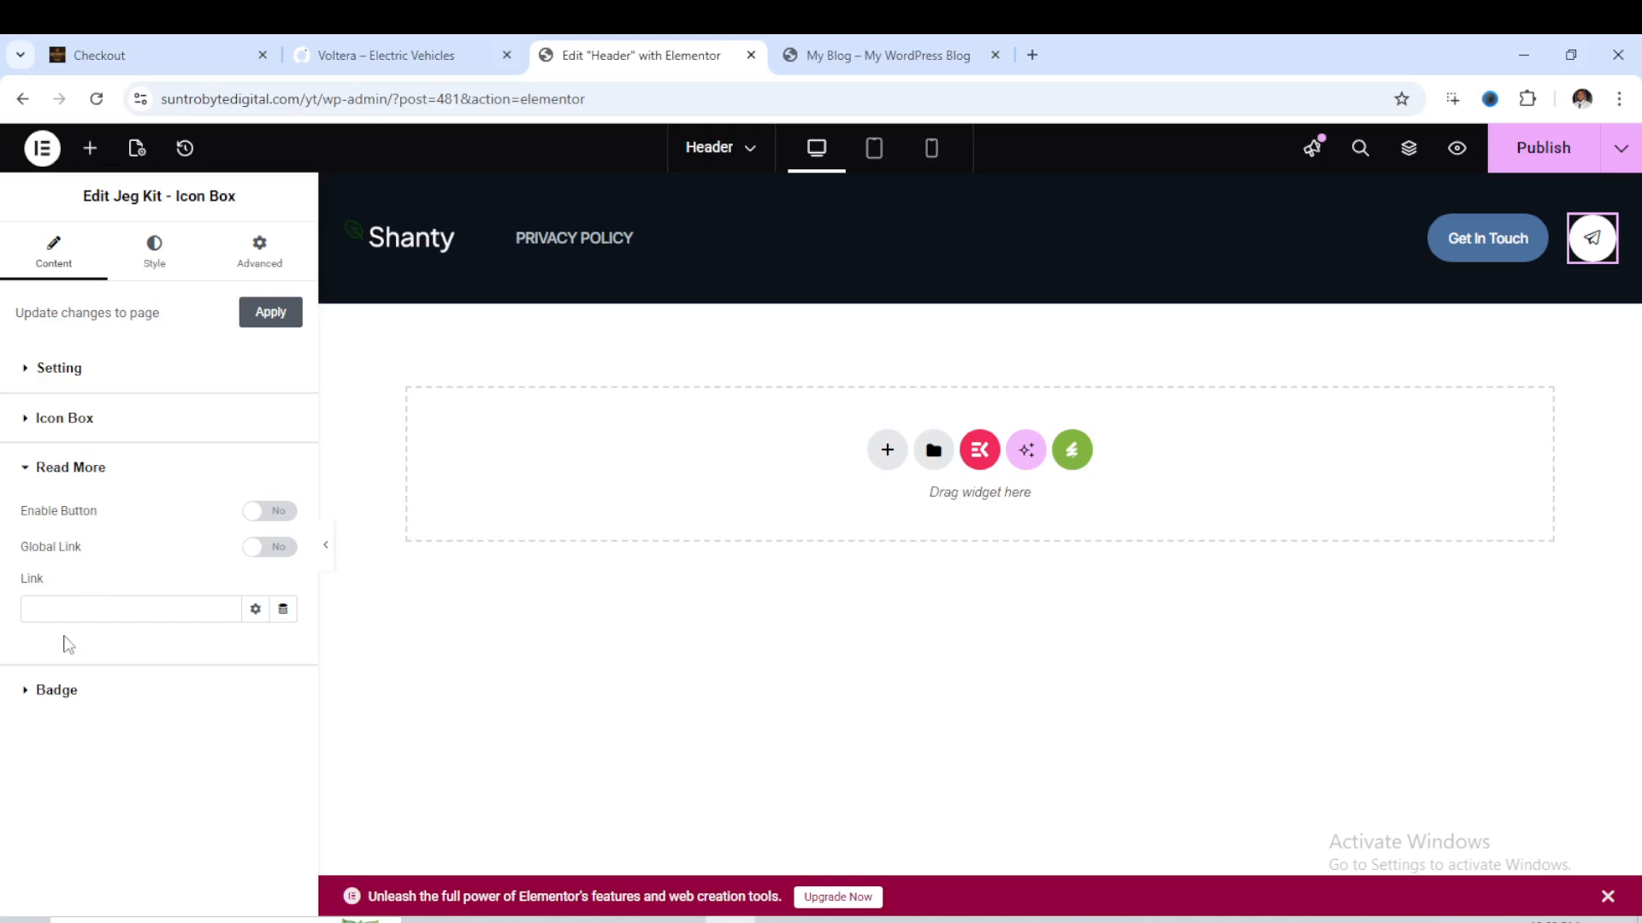
# - Try enabling the Read More button on the paper-plane icon box
pyautogui.click(250, 513)
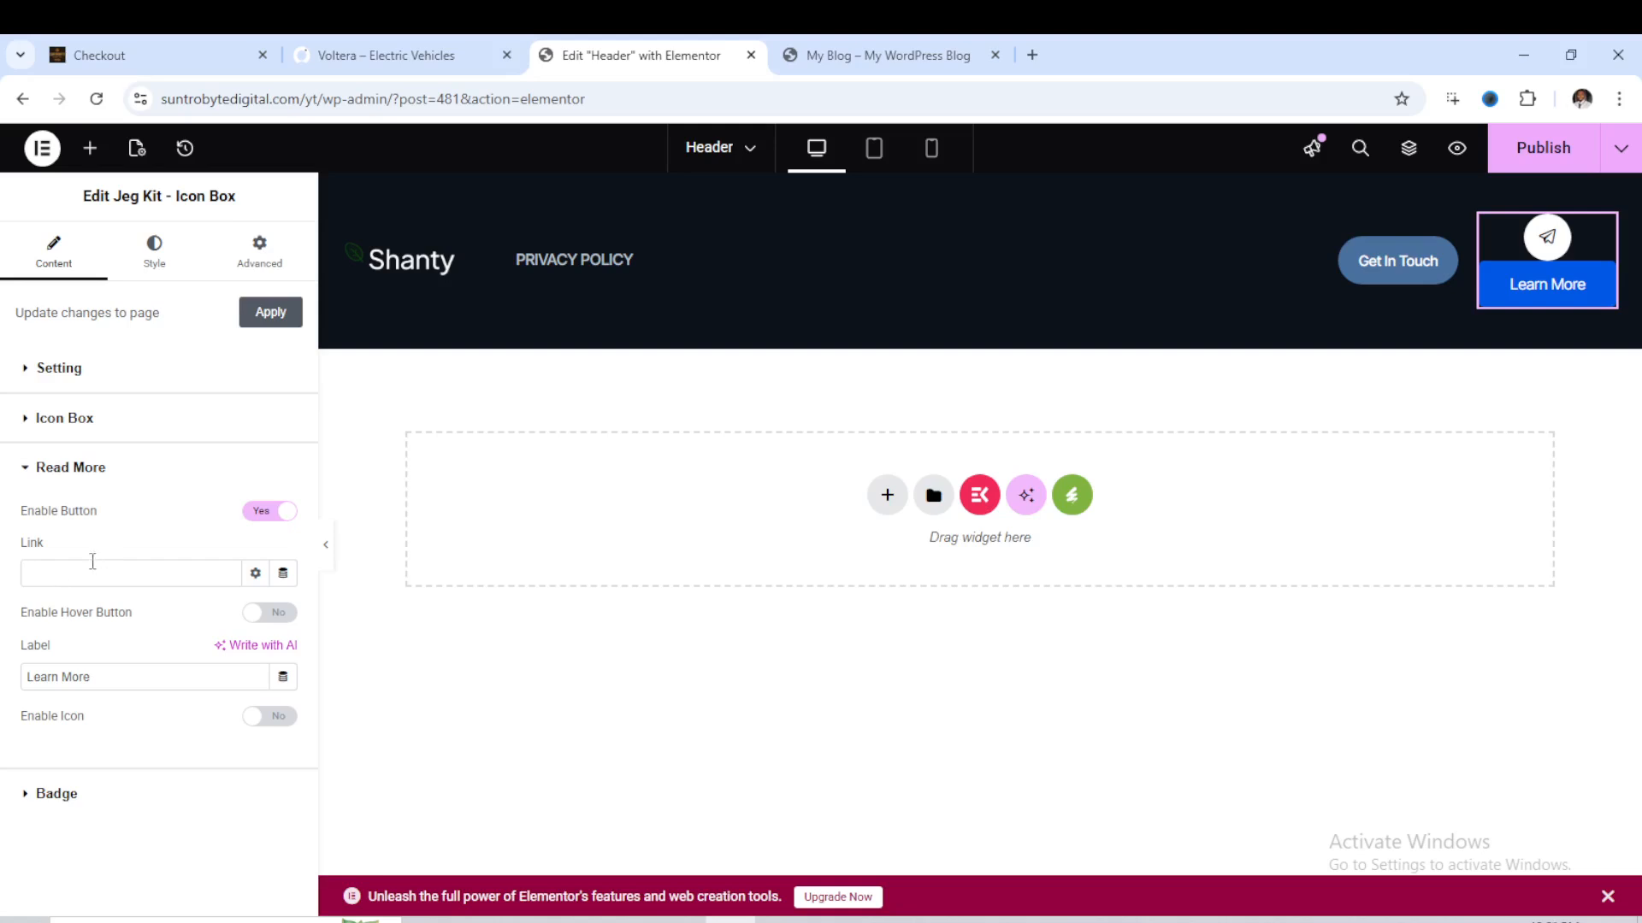
pyautogui.click(277, 513)
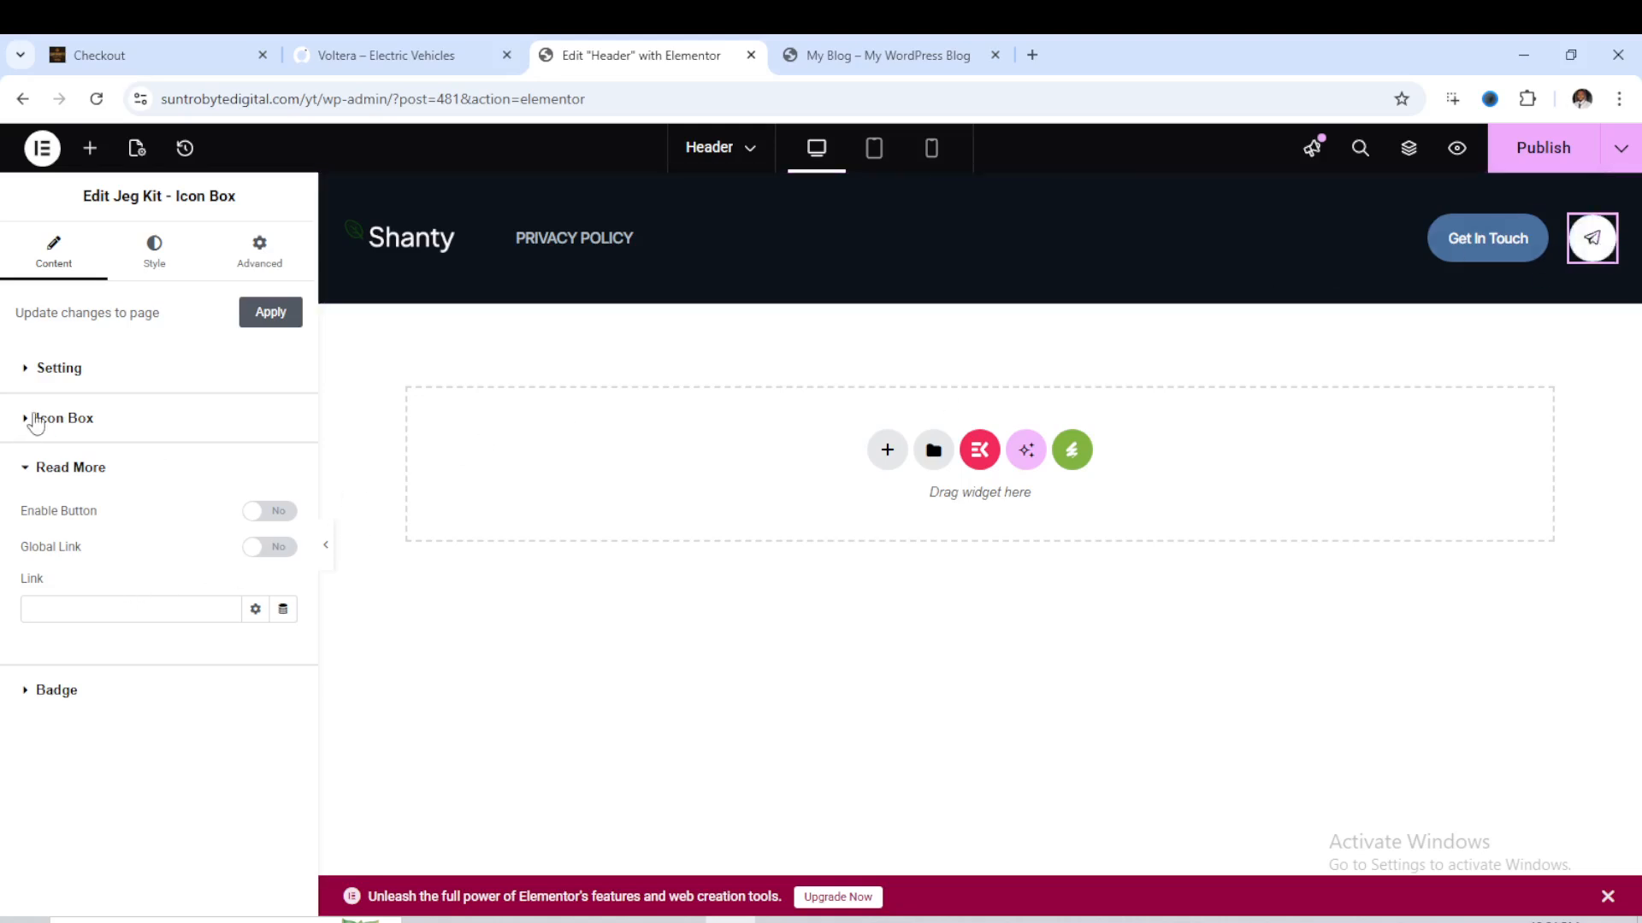
pyautogui.click(26, 469)
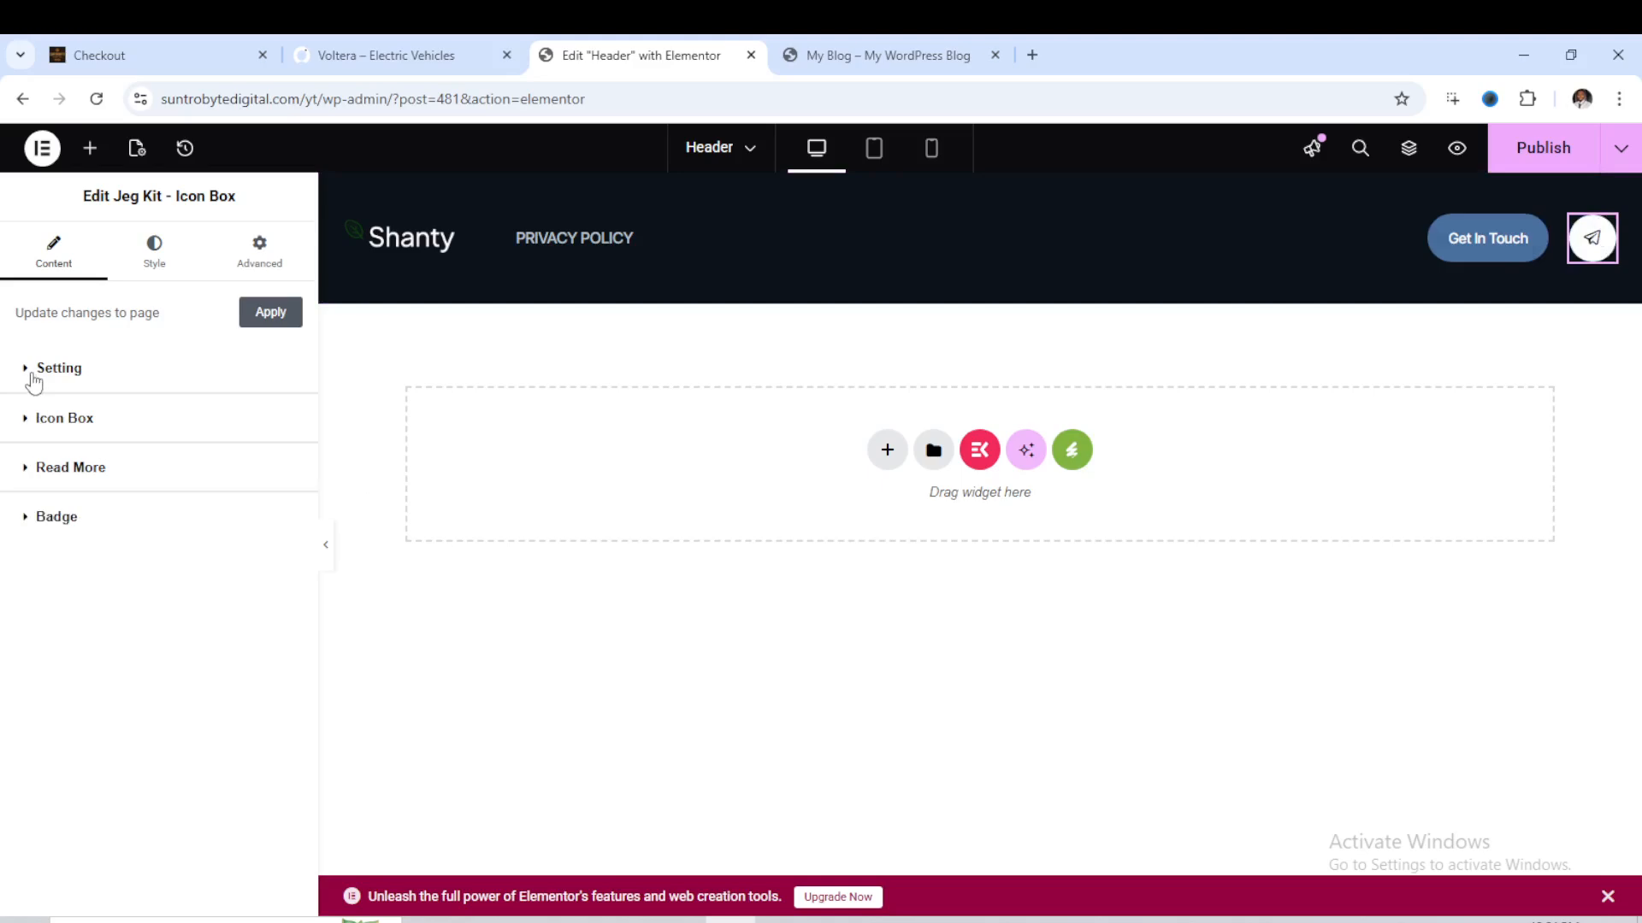
pyautogui.click(32, 380)
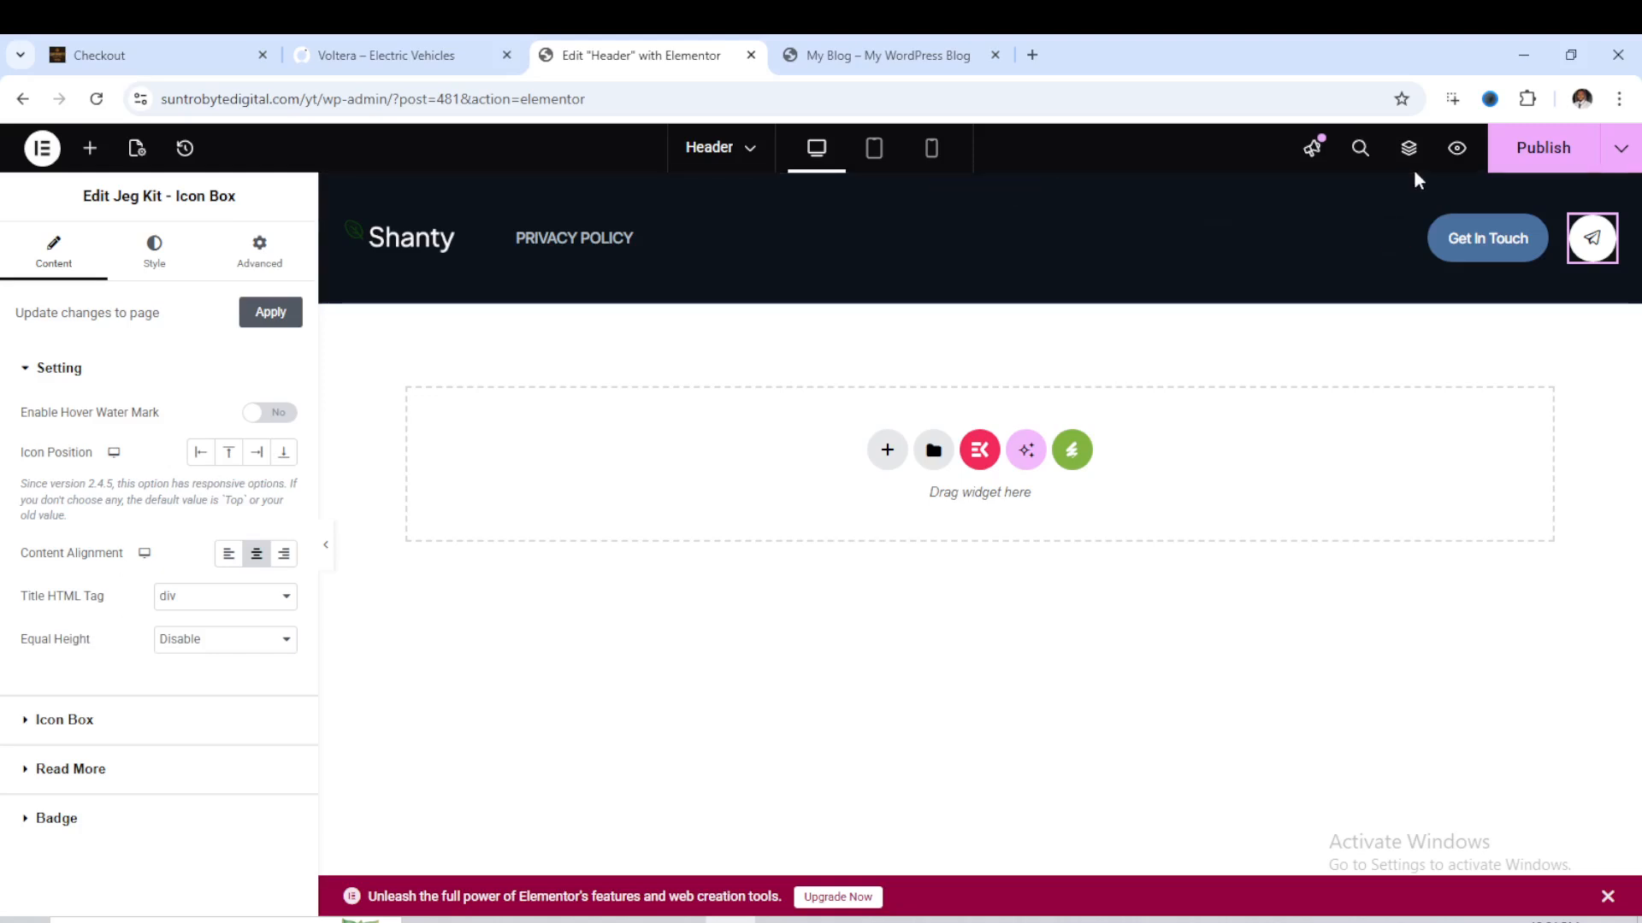
# - Publish the Header template and reload the site's home page to check the header at its top
pyautogui.click(1546, 154)
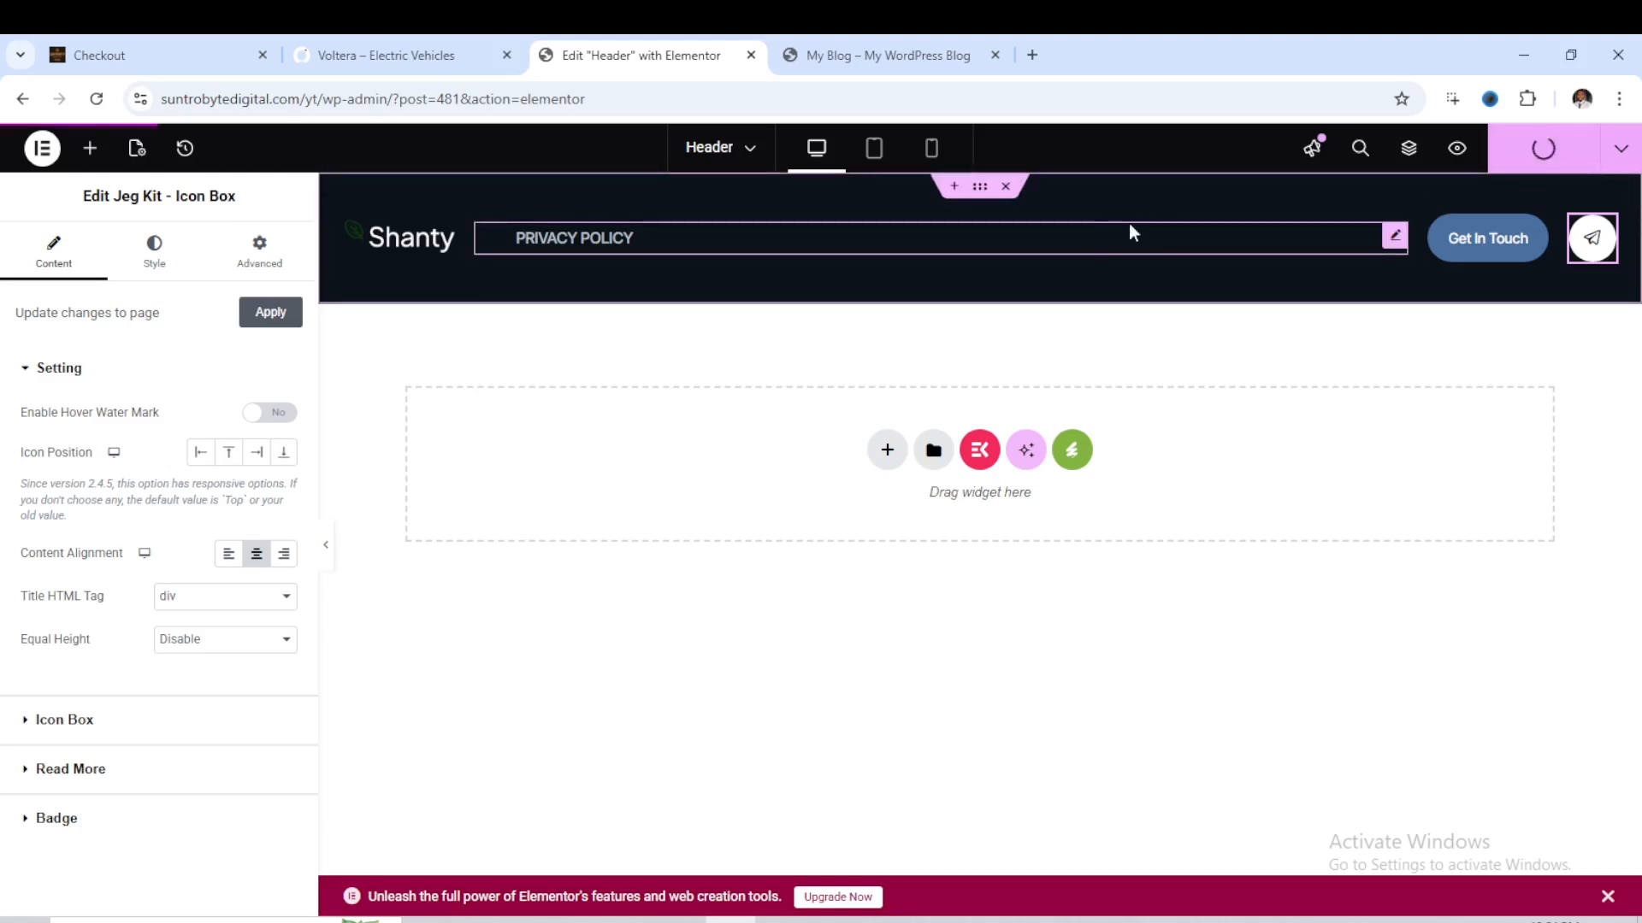
pyautogui.click(889, 56)
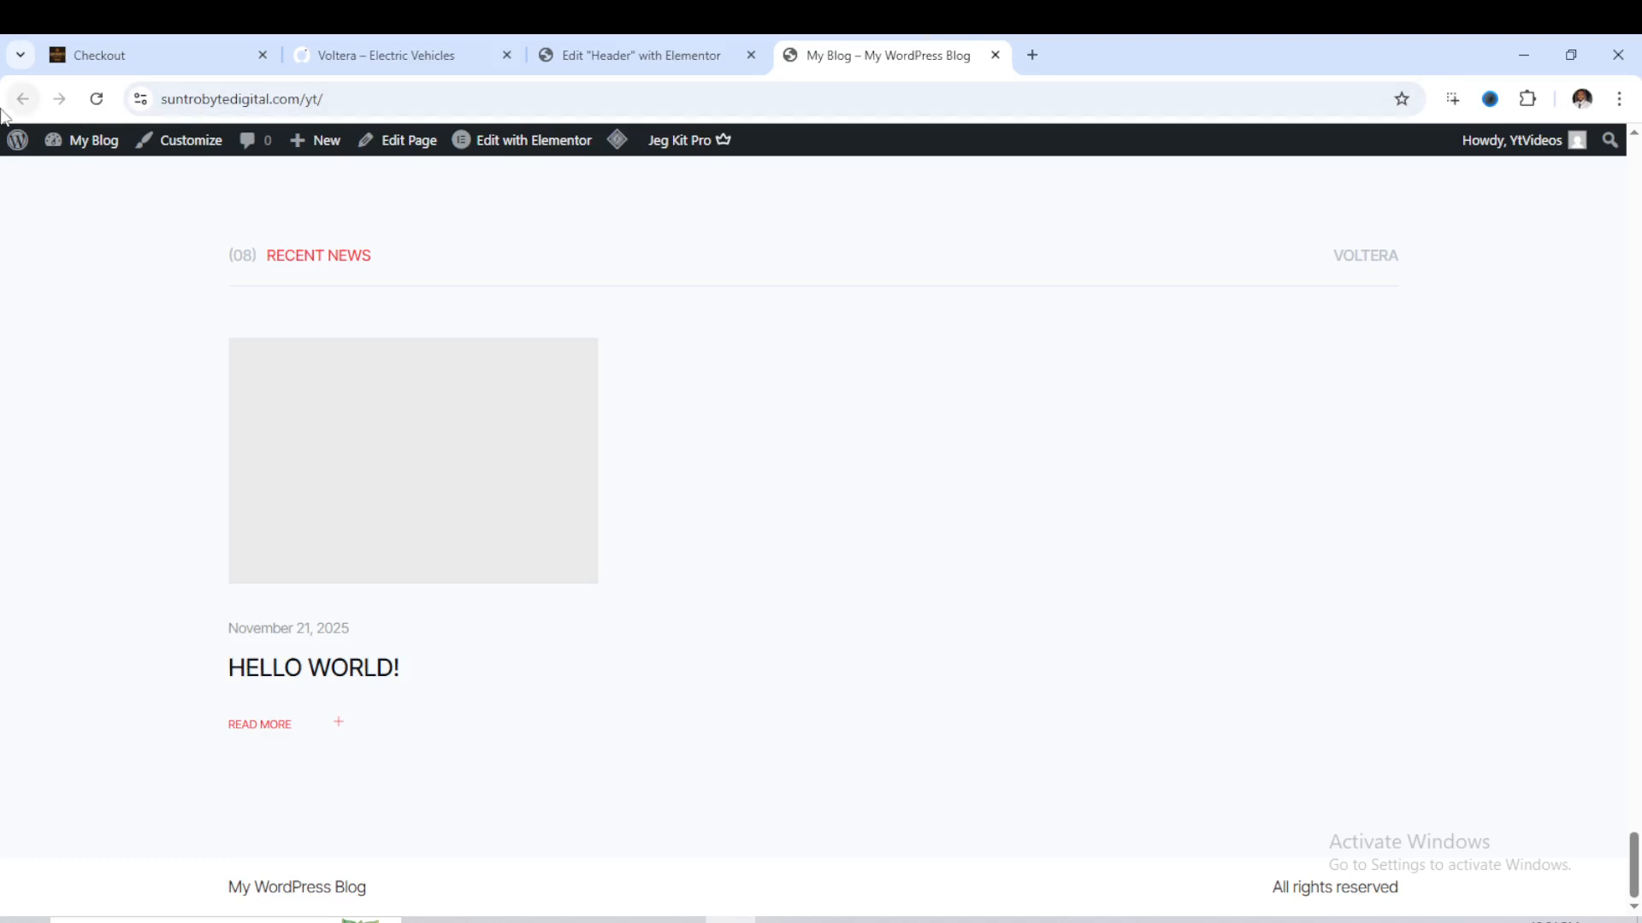
pyautogui.click(97, 102)
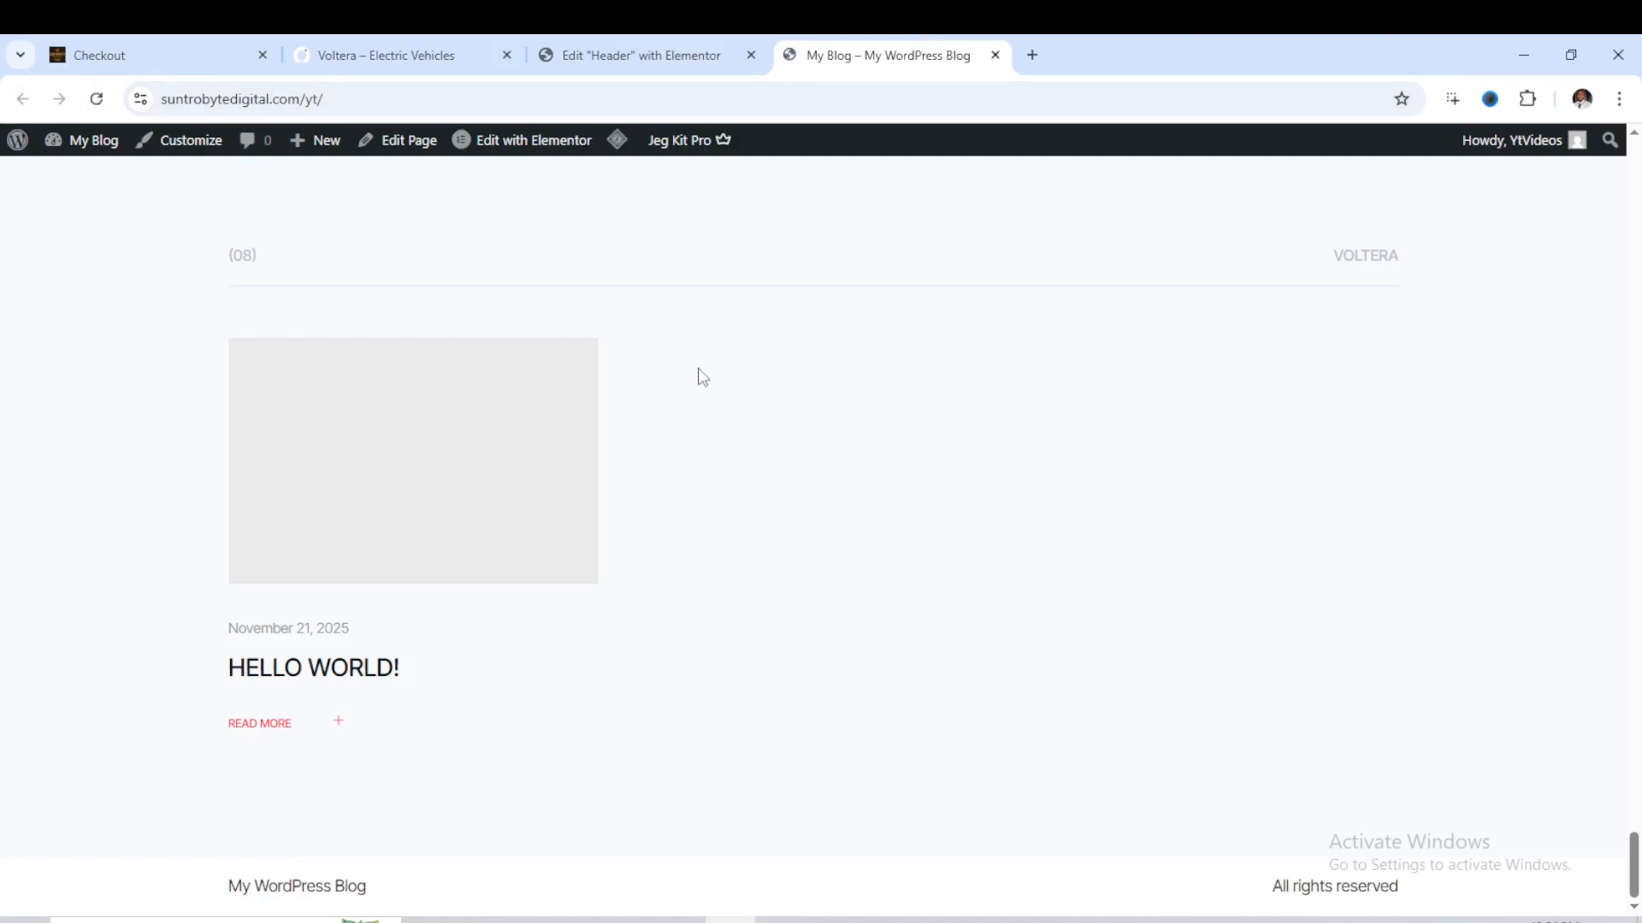
pyautogui.scroll(20, 721, 400)
pyautogui.scroll(20, 732, 419)
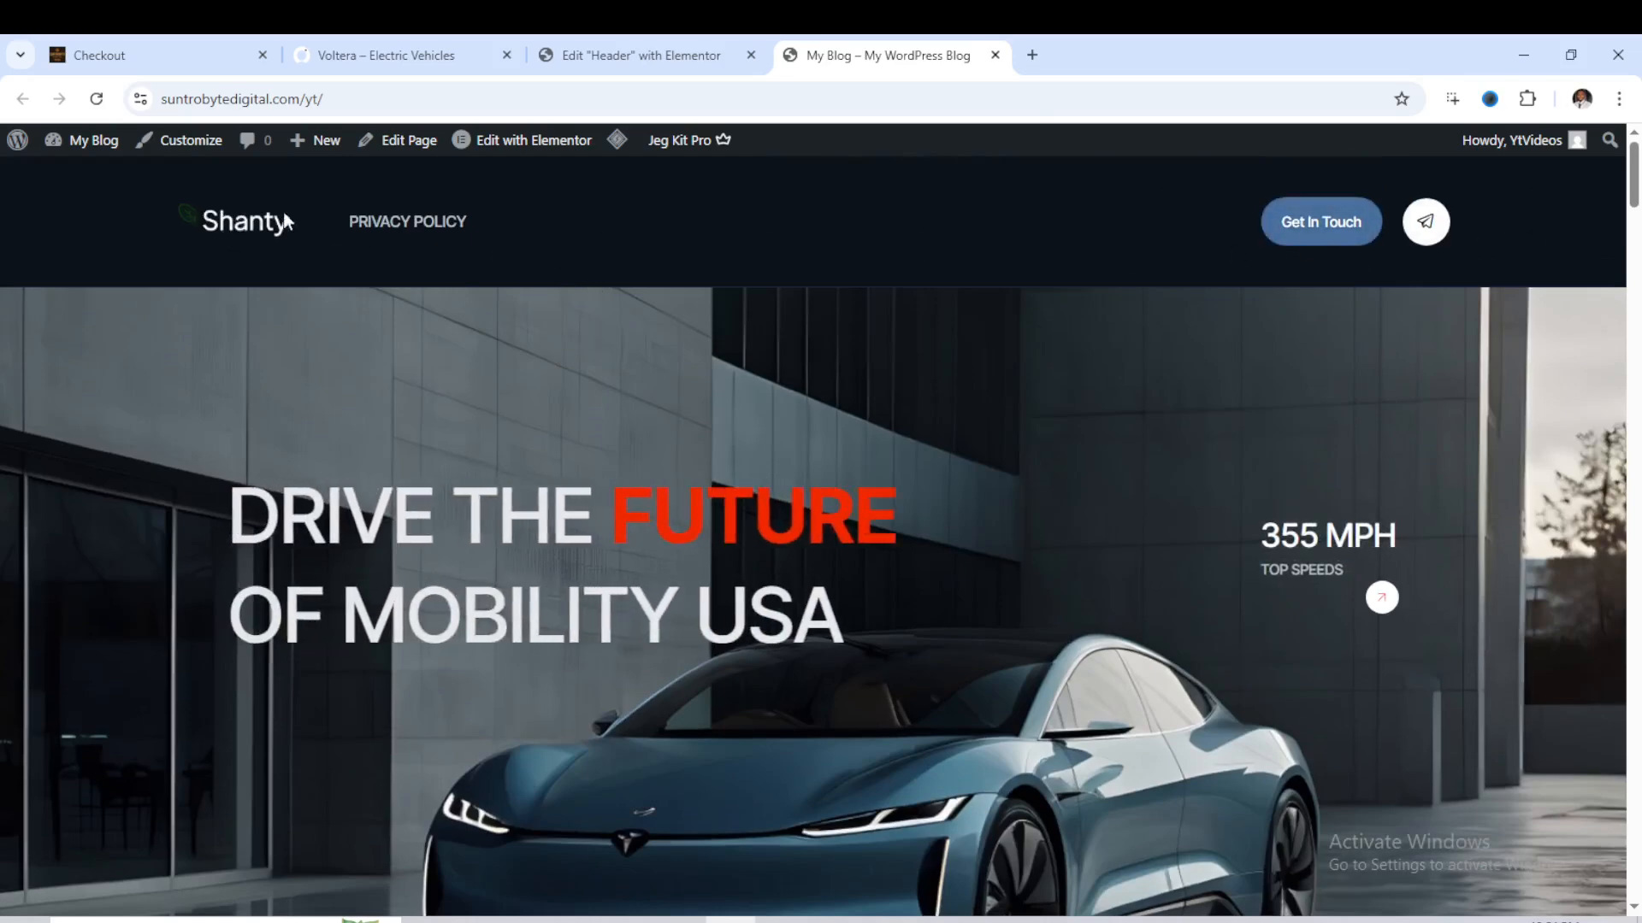
# - Create an activated ElementsKit template titled Footer, of type Footer for the Entire Site, and open its content for editing
pyautogui.click(634, 54)
pyautogui.click(23, 98)
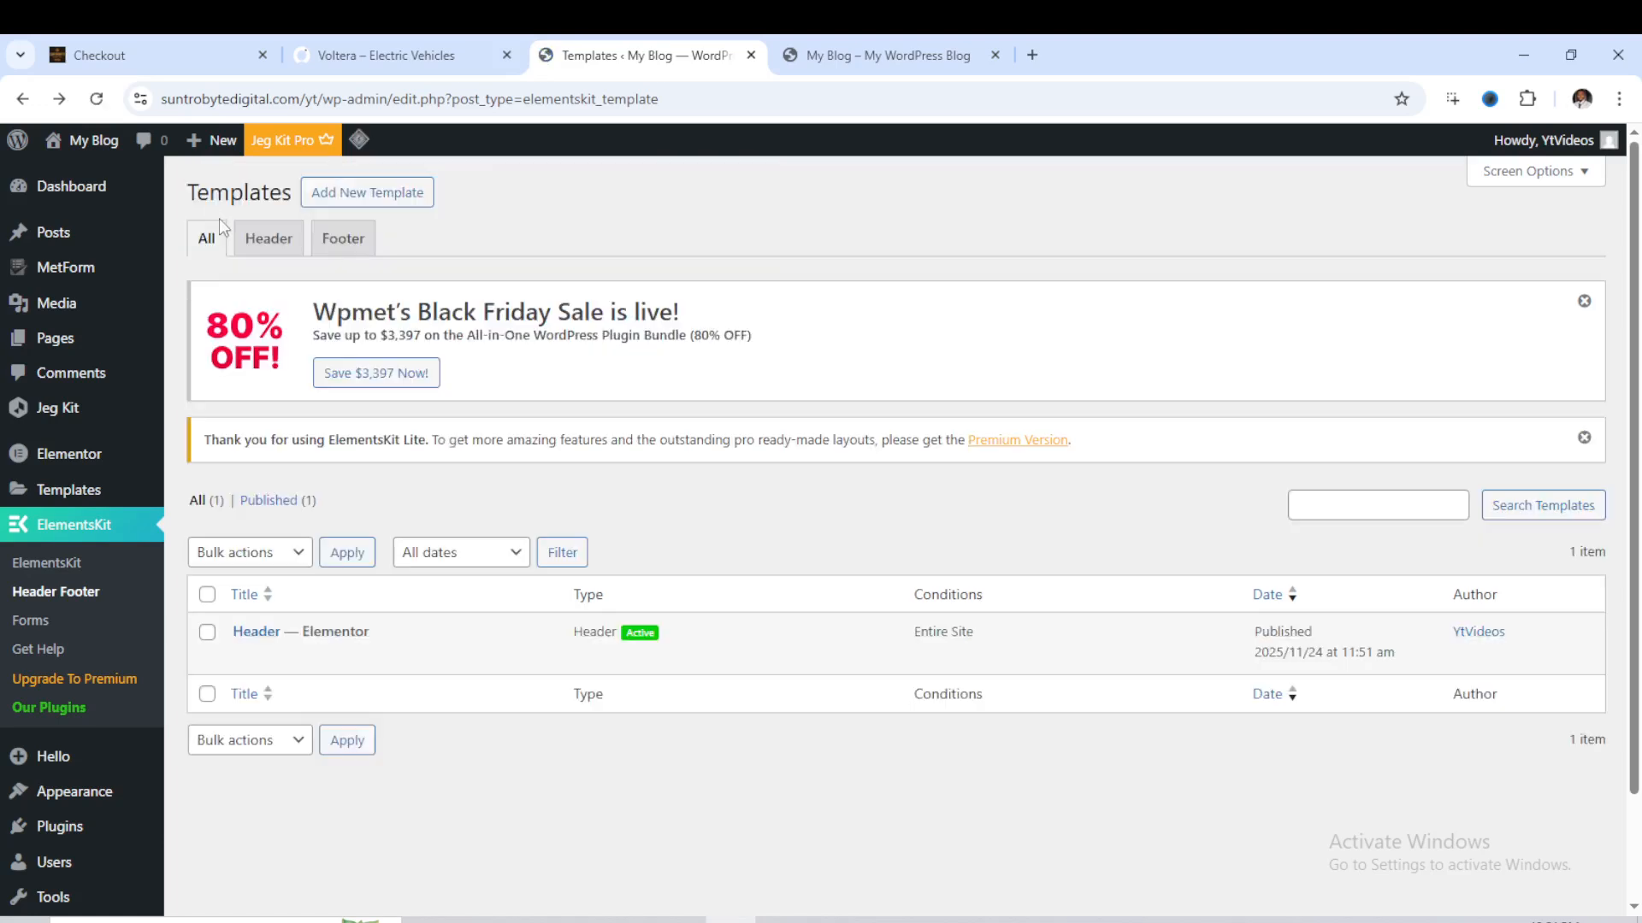
pyautogui.click(374, 202)
pyautogui.click(730, 365)
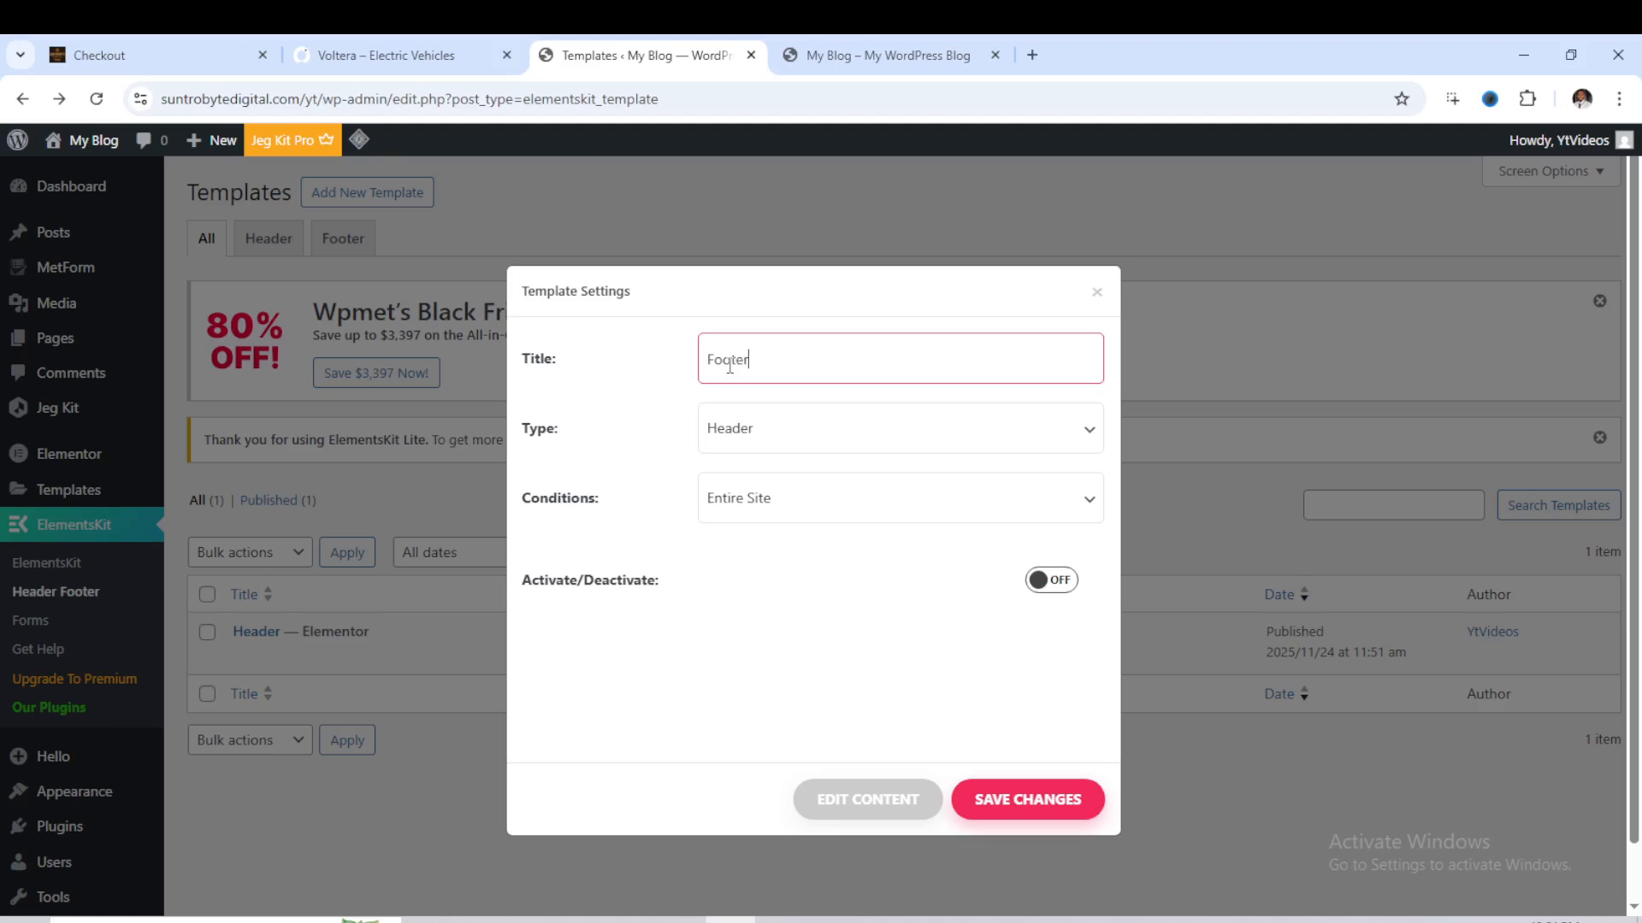
pyautogui.click(791, 442)
pyautogui.click(778, 498)
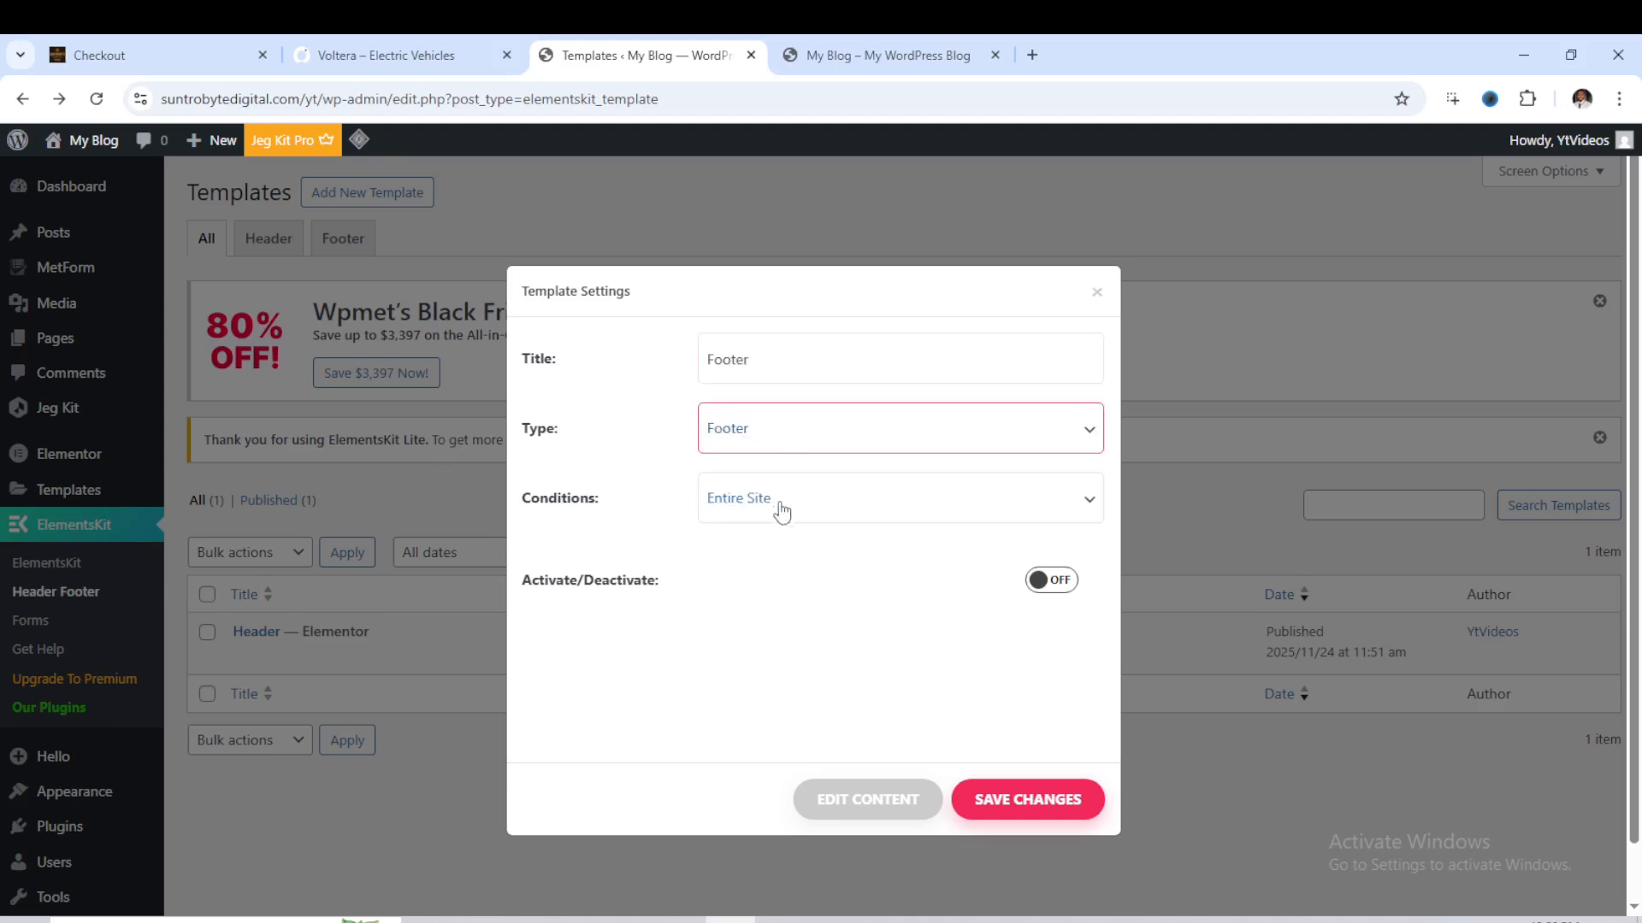
pyautogui.click(1026, 583)
pyautogui.click(884, 803)
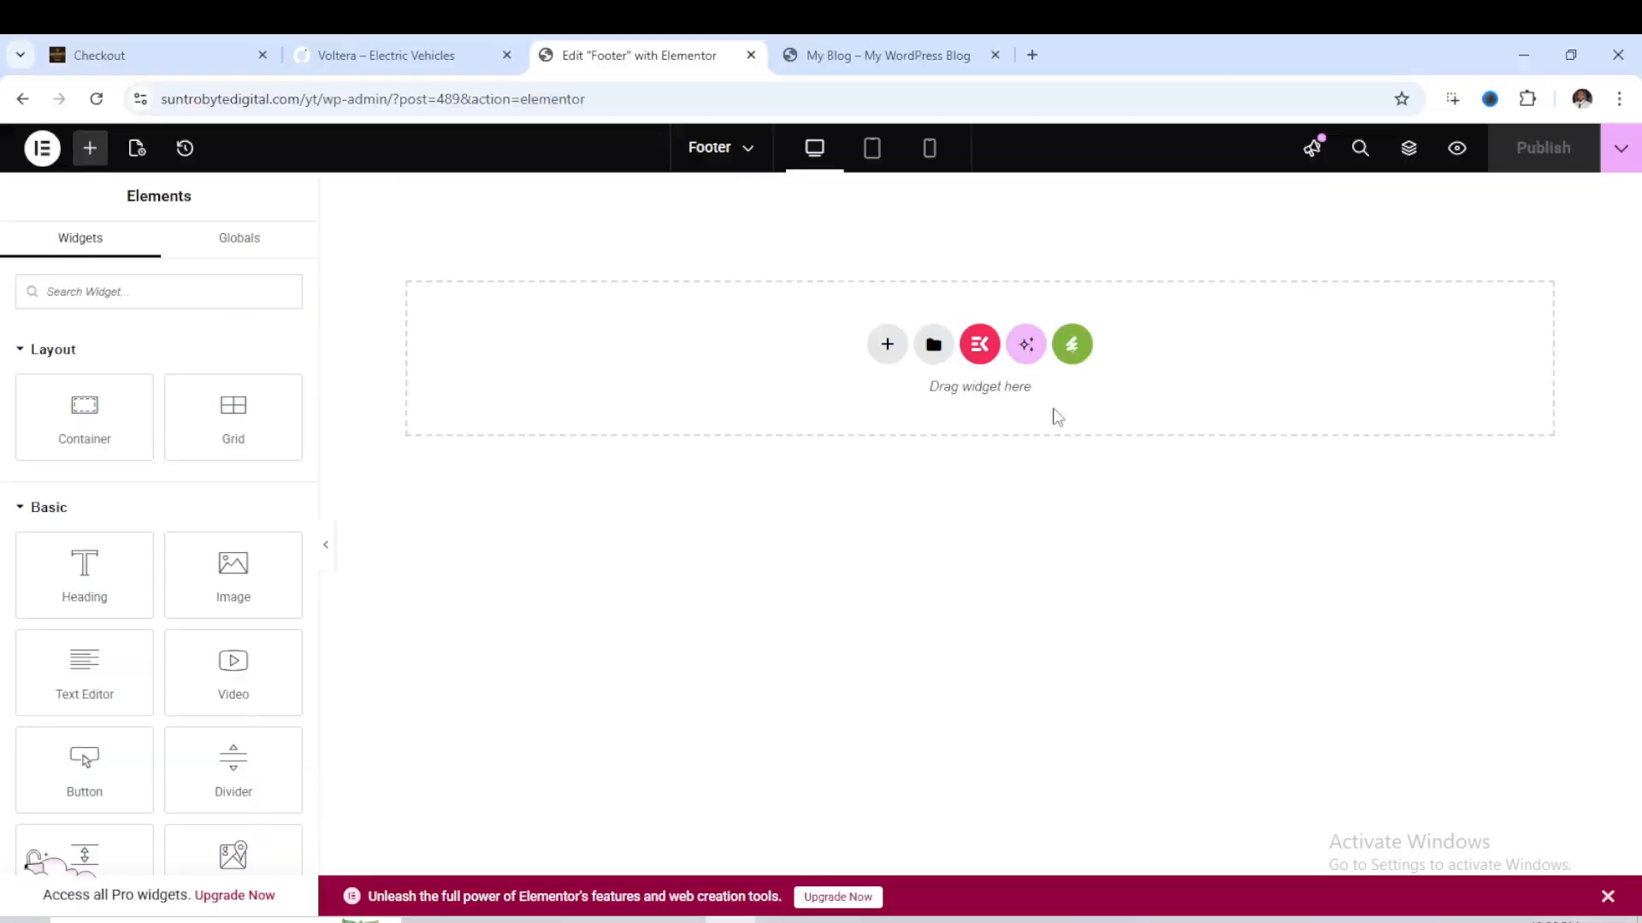
# - Insert the Footer template from the installed Voltera kit into the empty footer layout
pyautogui.click(1075, 359)
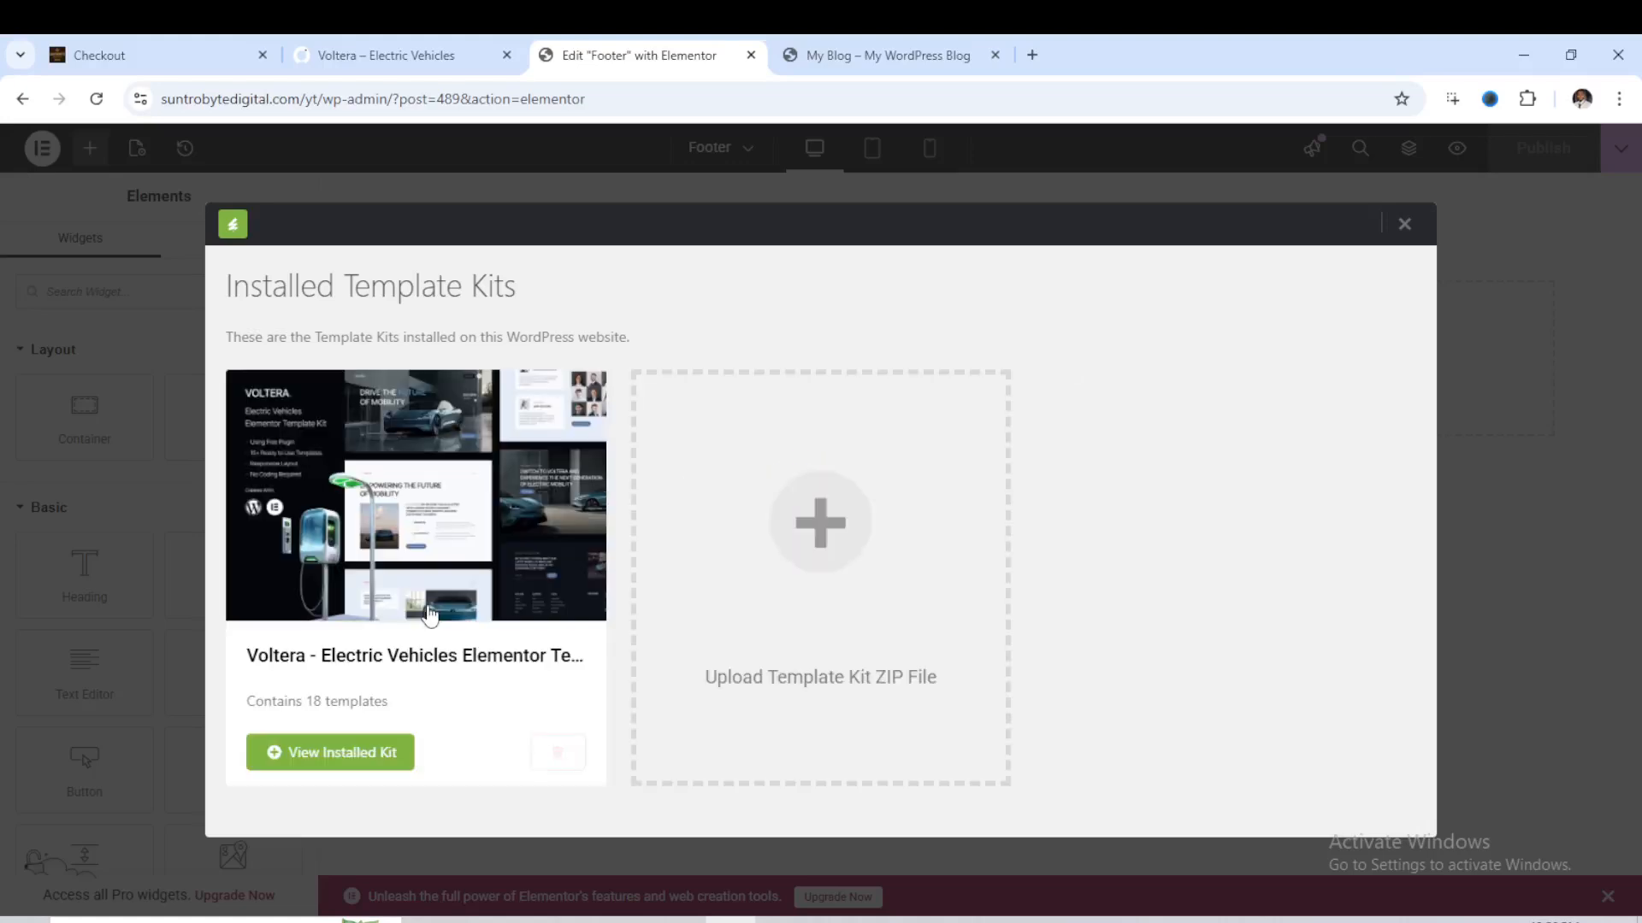
pyautogui.click(363, 757)
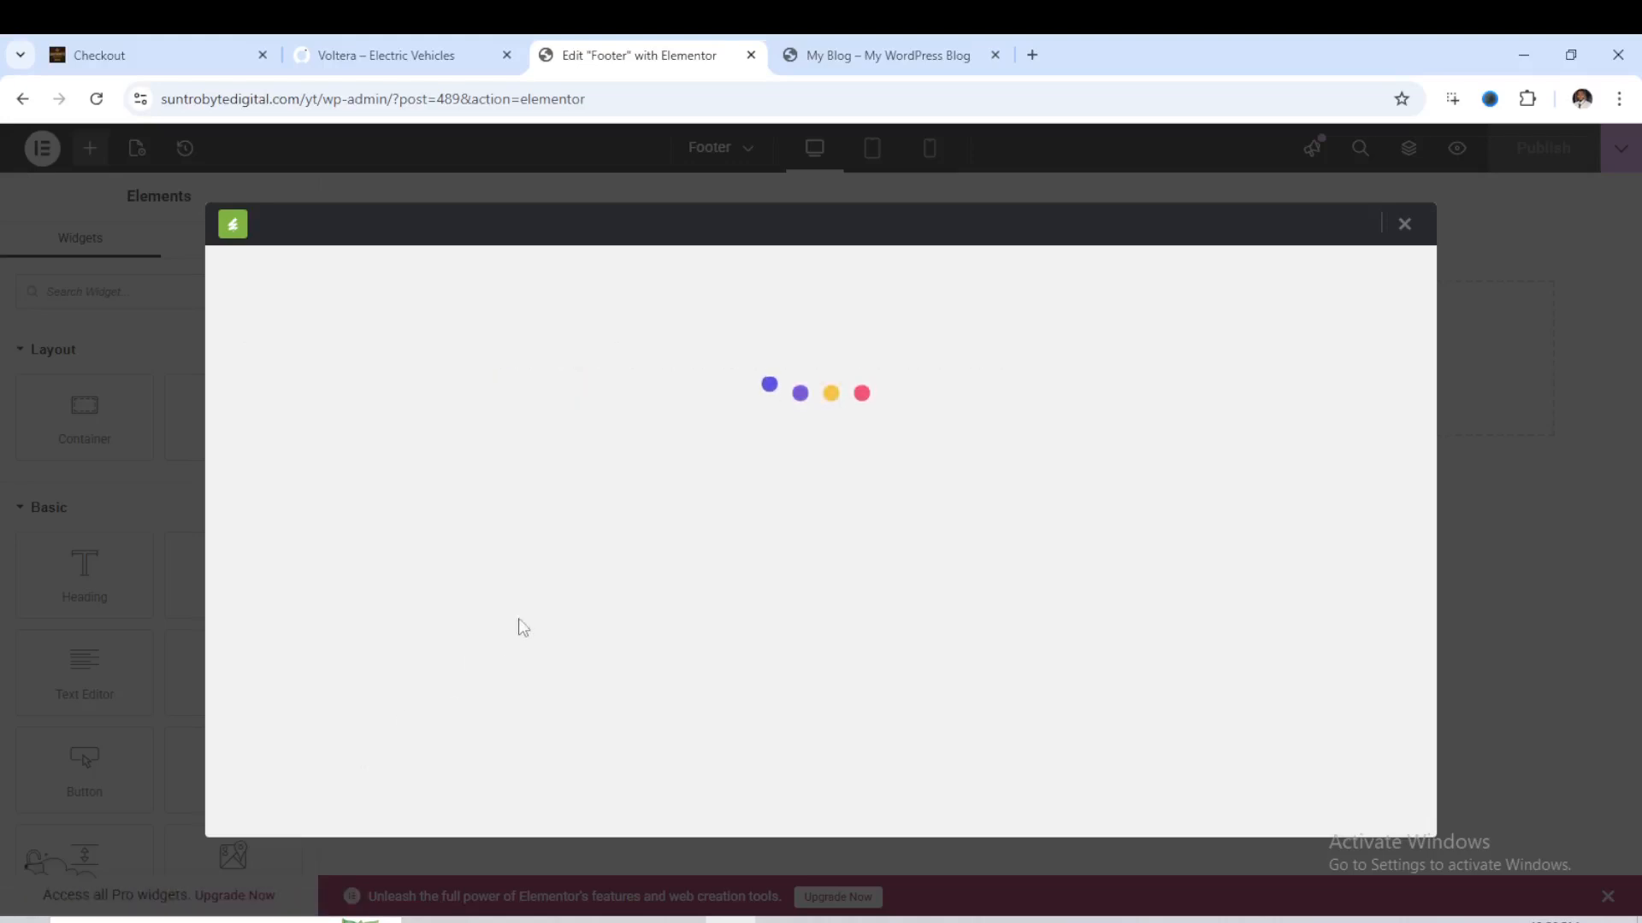
pyautogui.scroll(-5, 732, 461)
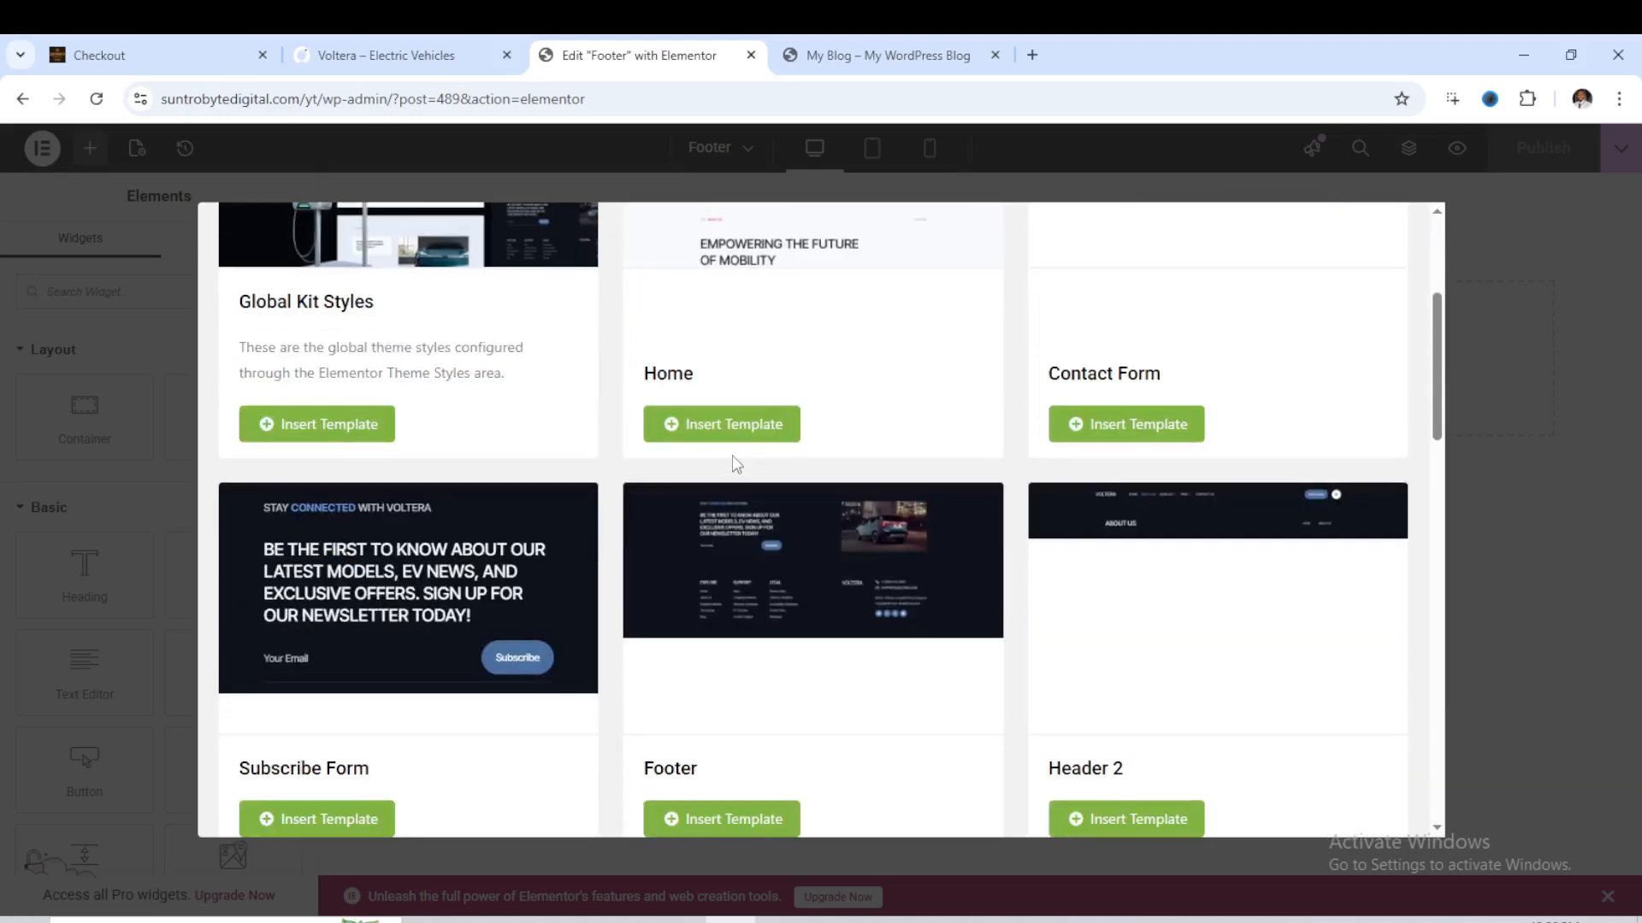
pyautogui.click(705, 721)
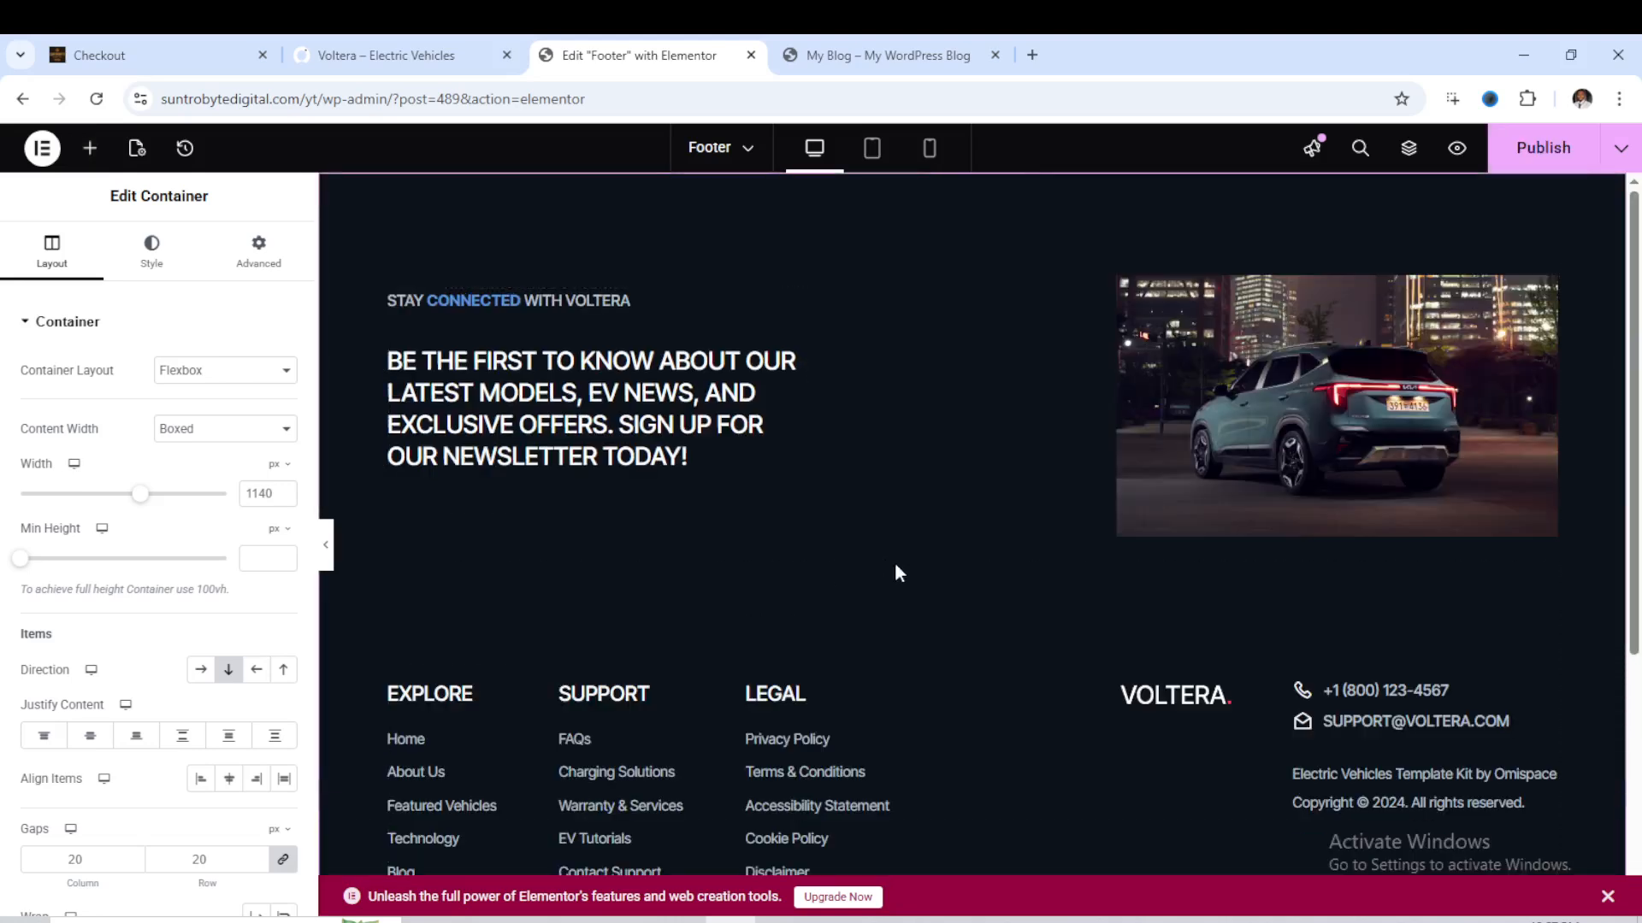
# - Examine the inserted footer's sections, including the car image's content settings and the newsletter heading's title and subtitle settings
pyautogui.scroll(-2, 1076, 594)
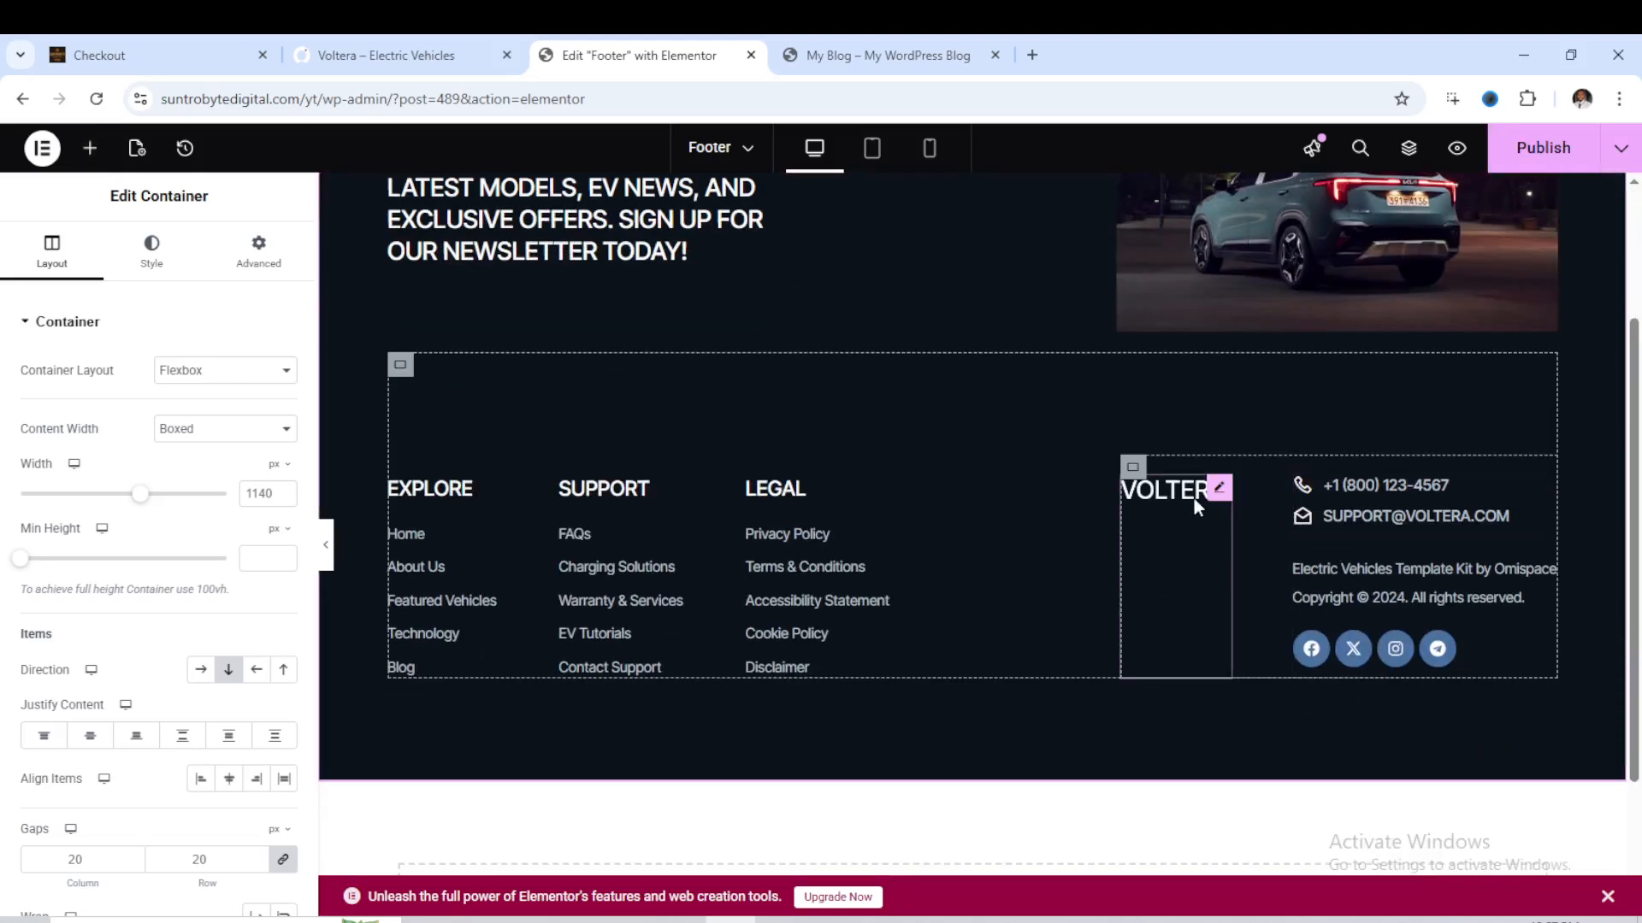
pyautogui.scroll(2, 1207, 479)
pyautogui.click(1424, 376)
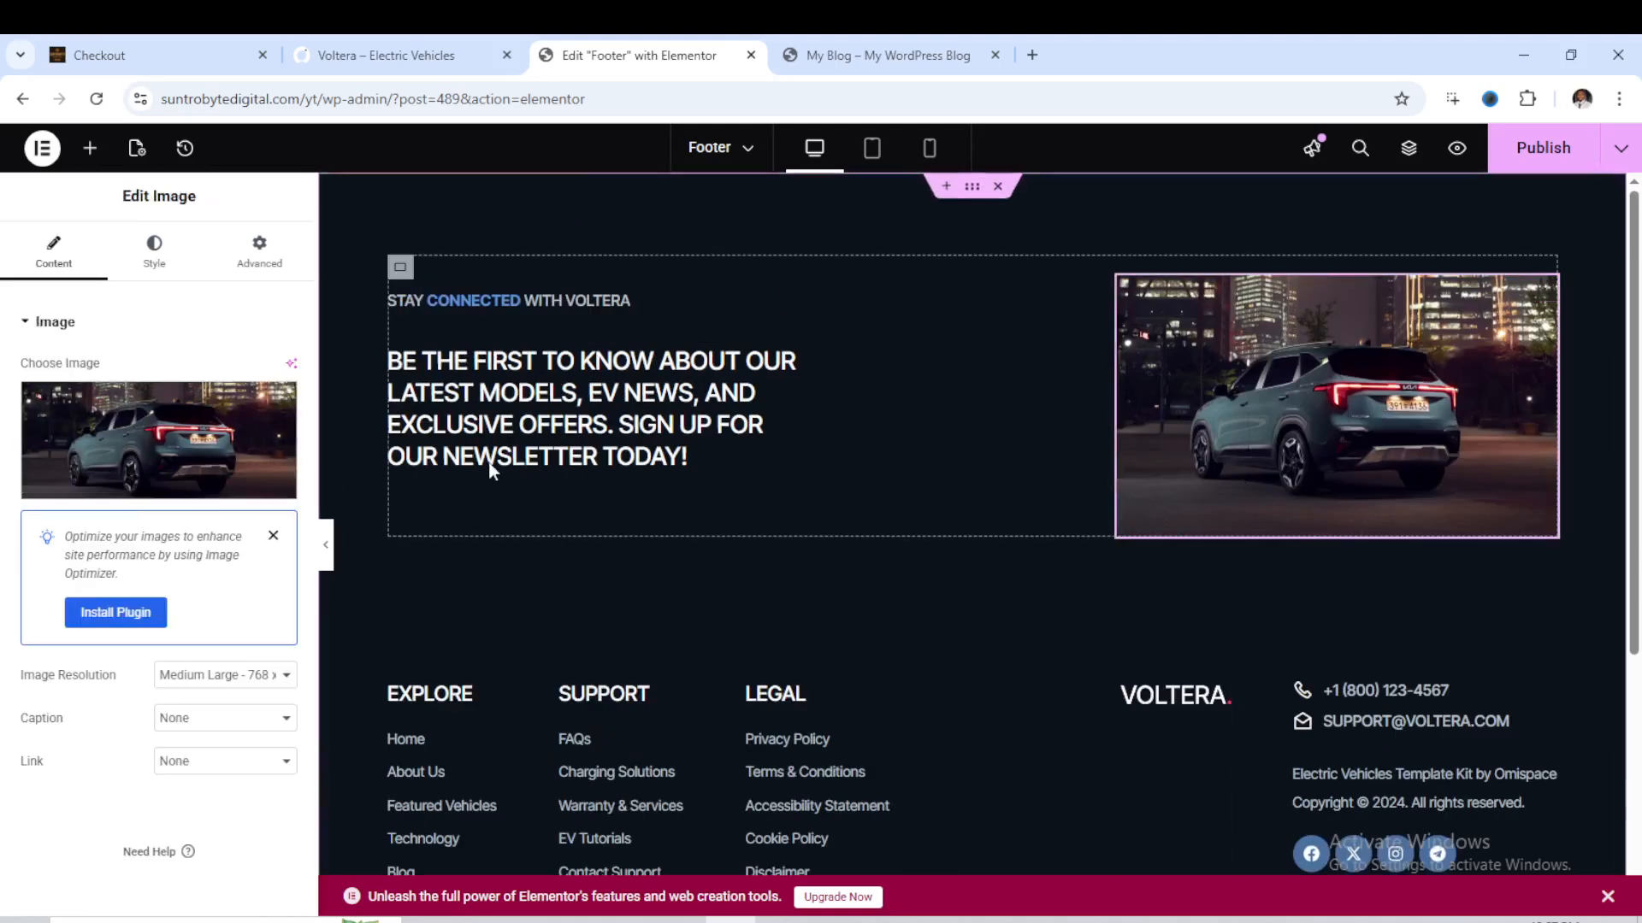
pyautogui.click(453, 425)
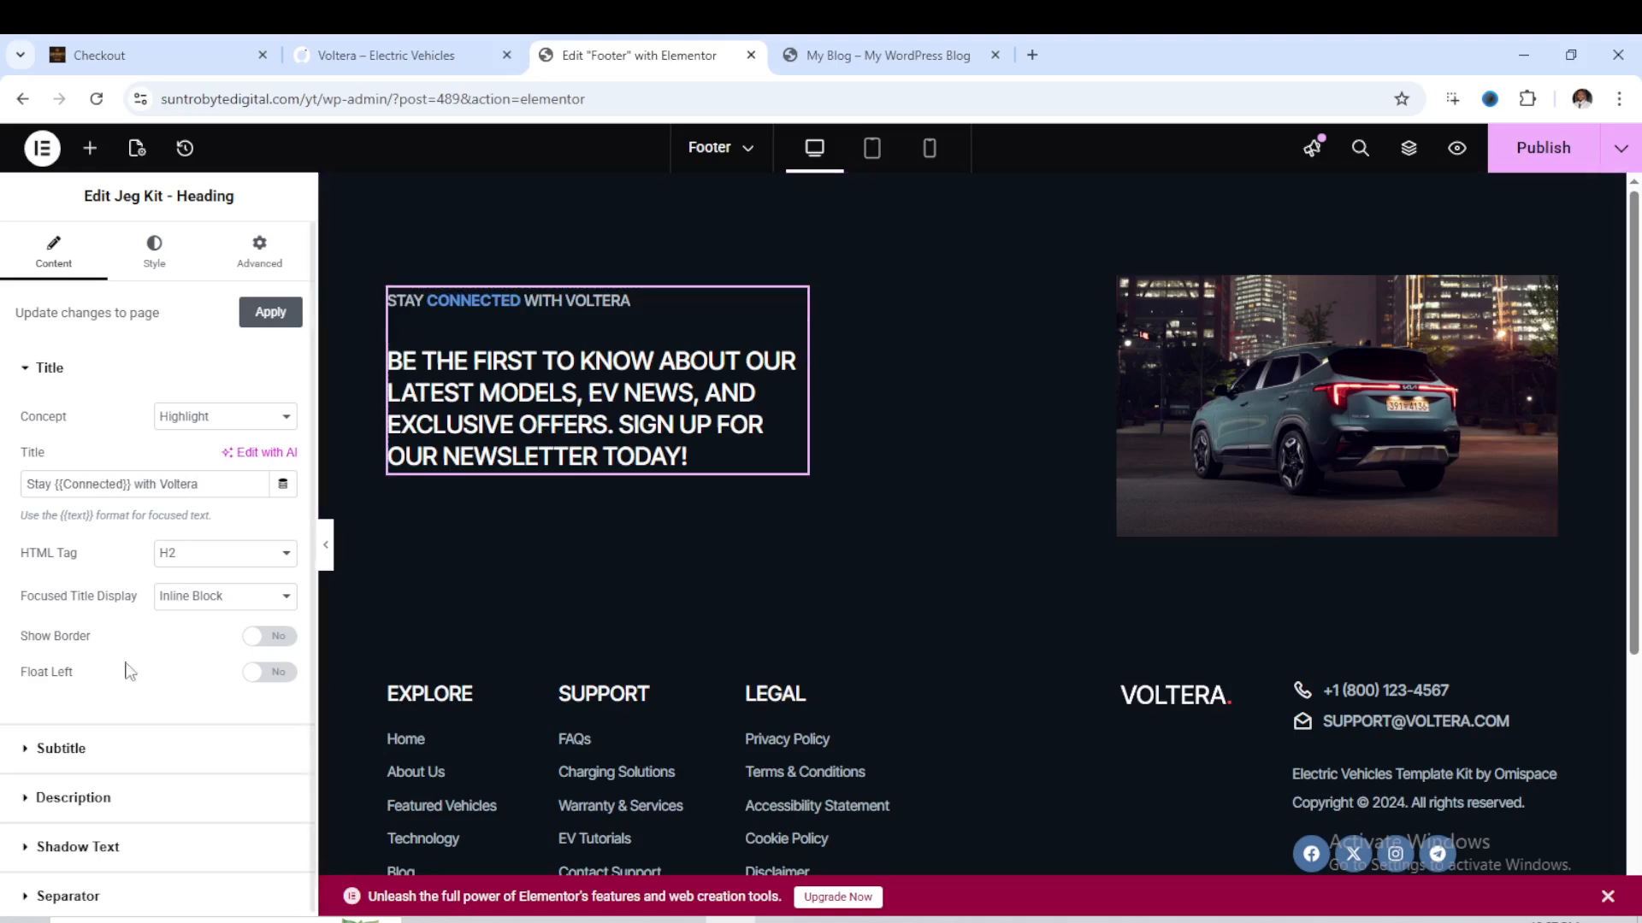
pyautogui.click(62, 750)
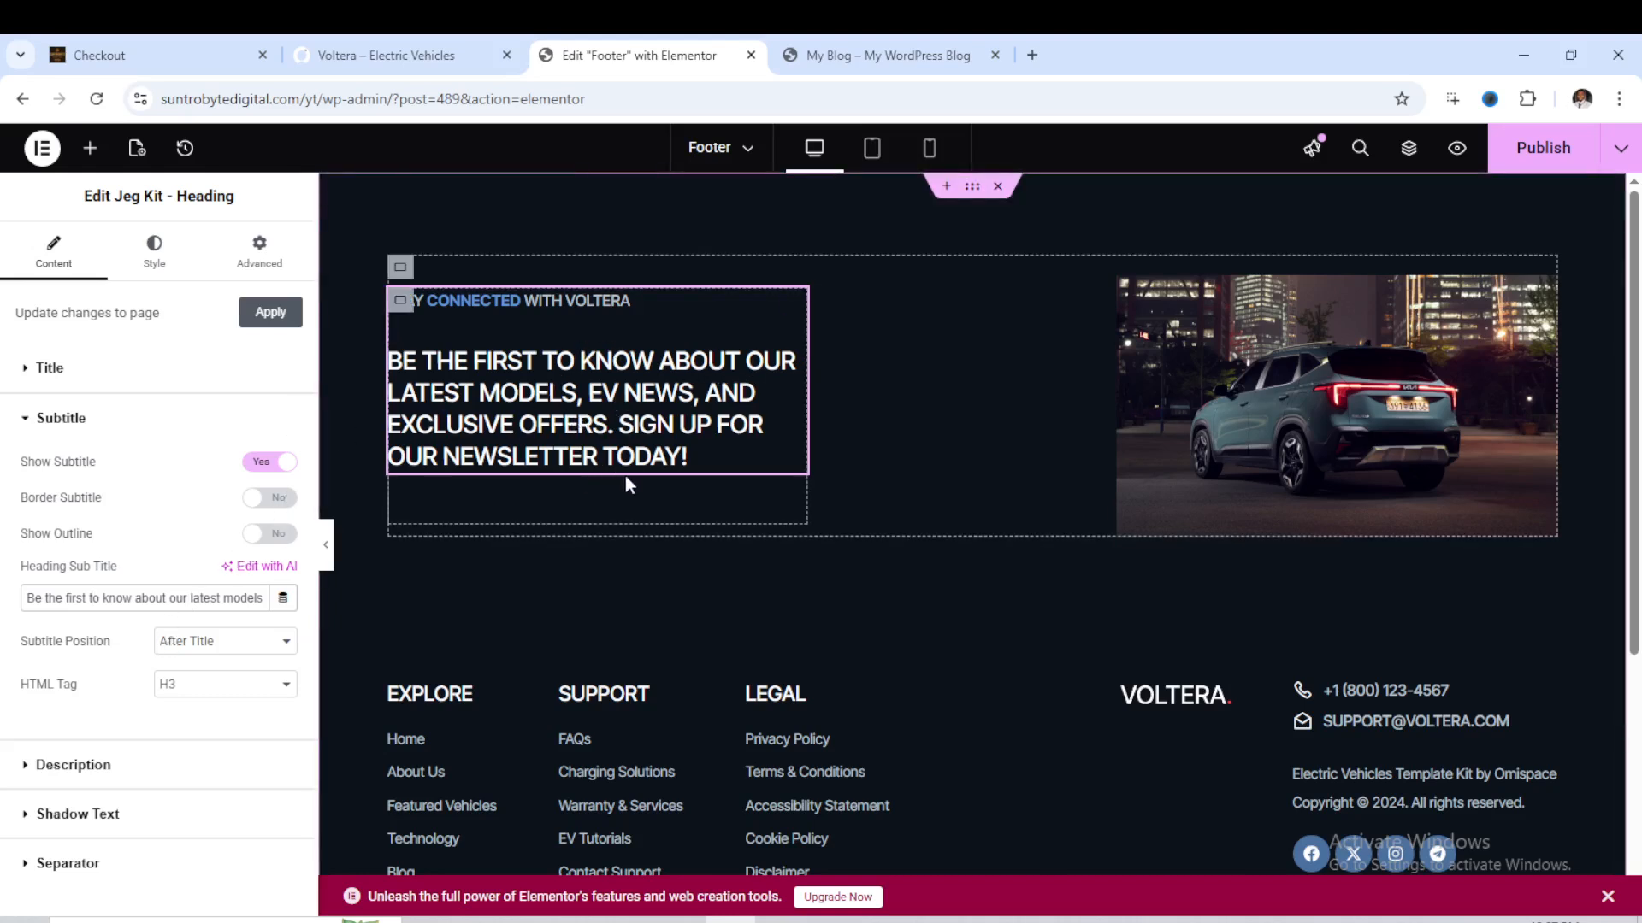
pyautogui.scroll(-2, 725, 475)
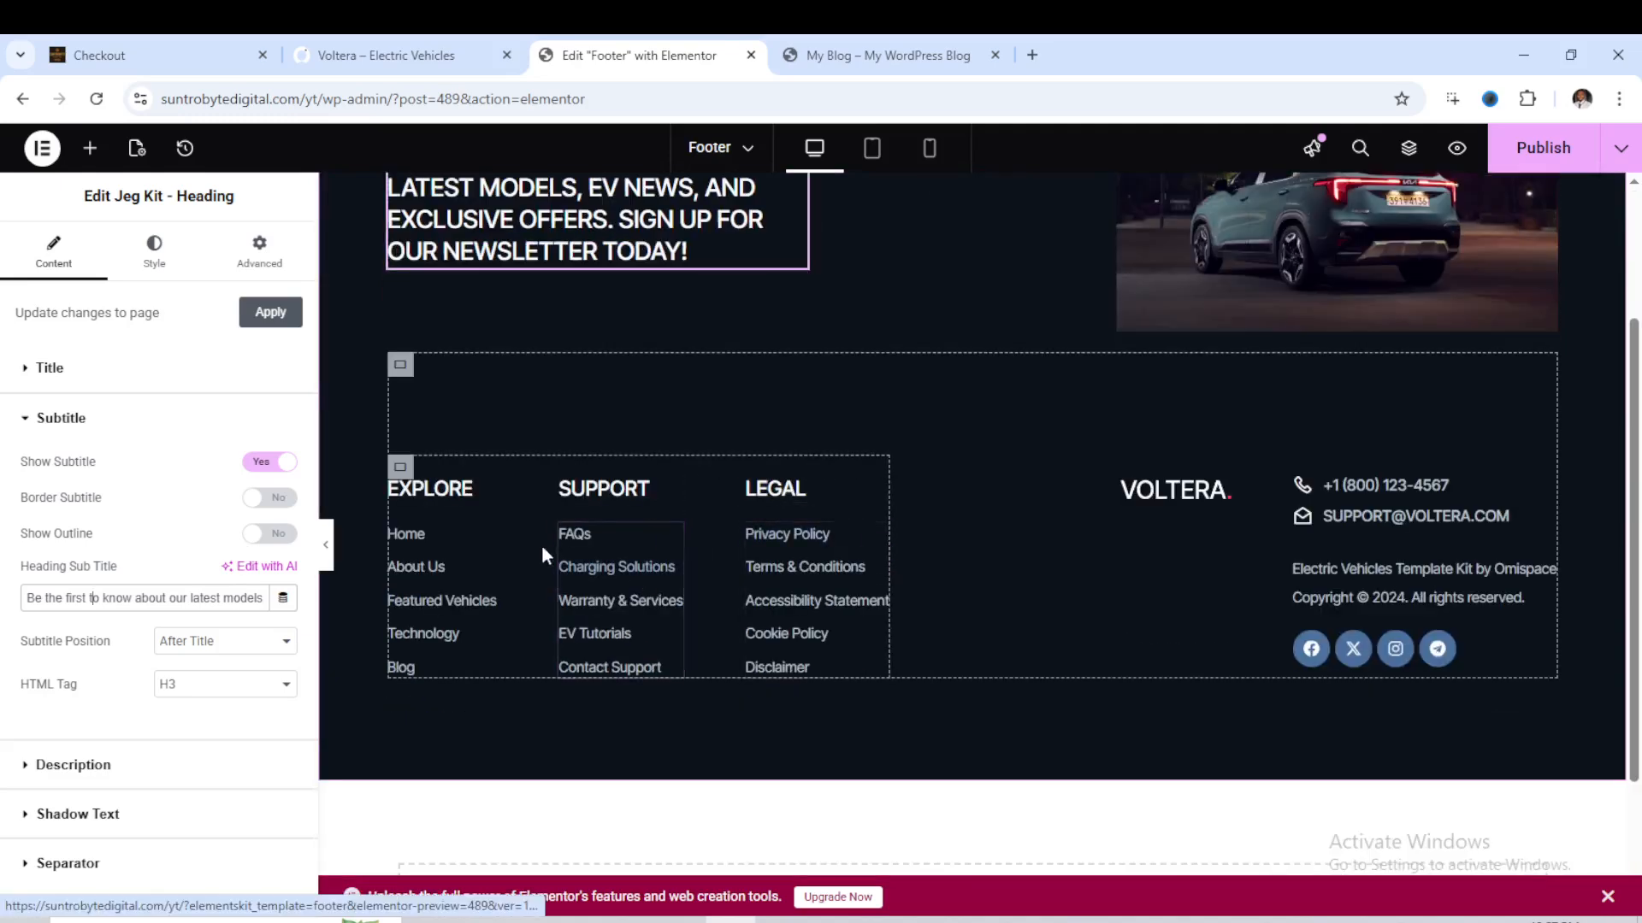
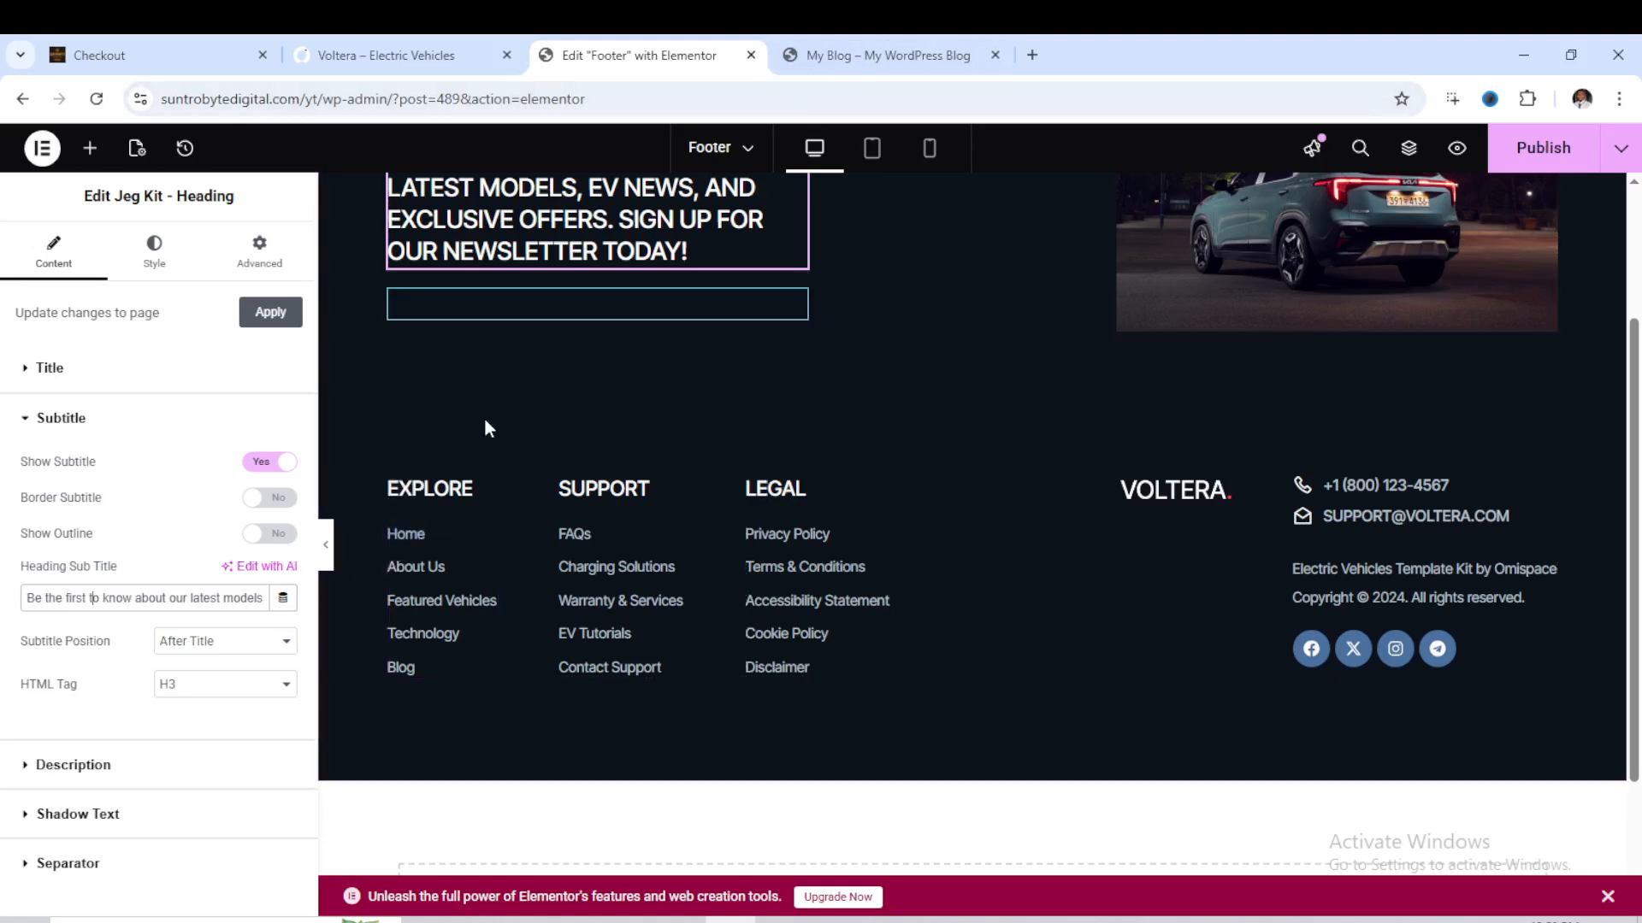
pyautogui.click(412, 547)
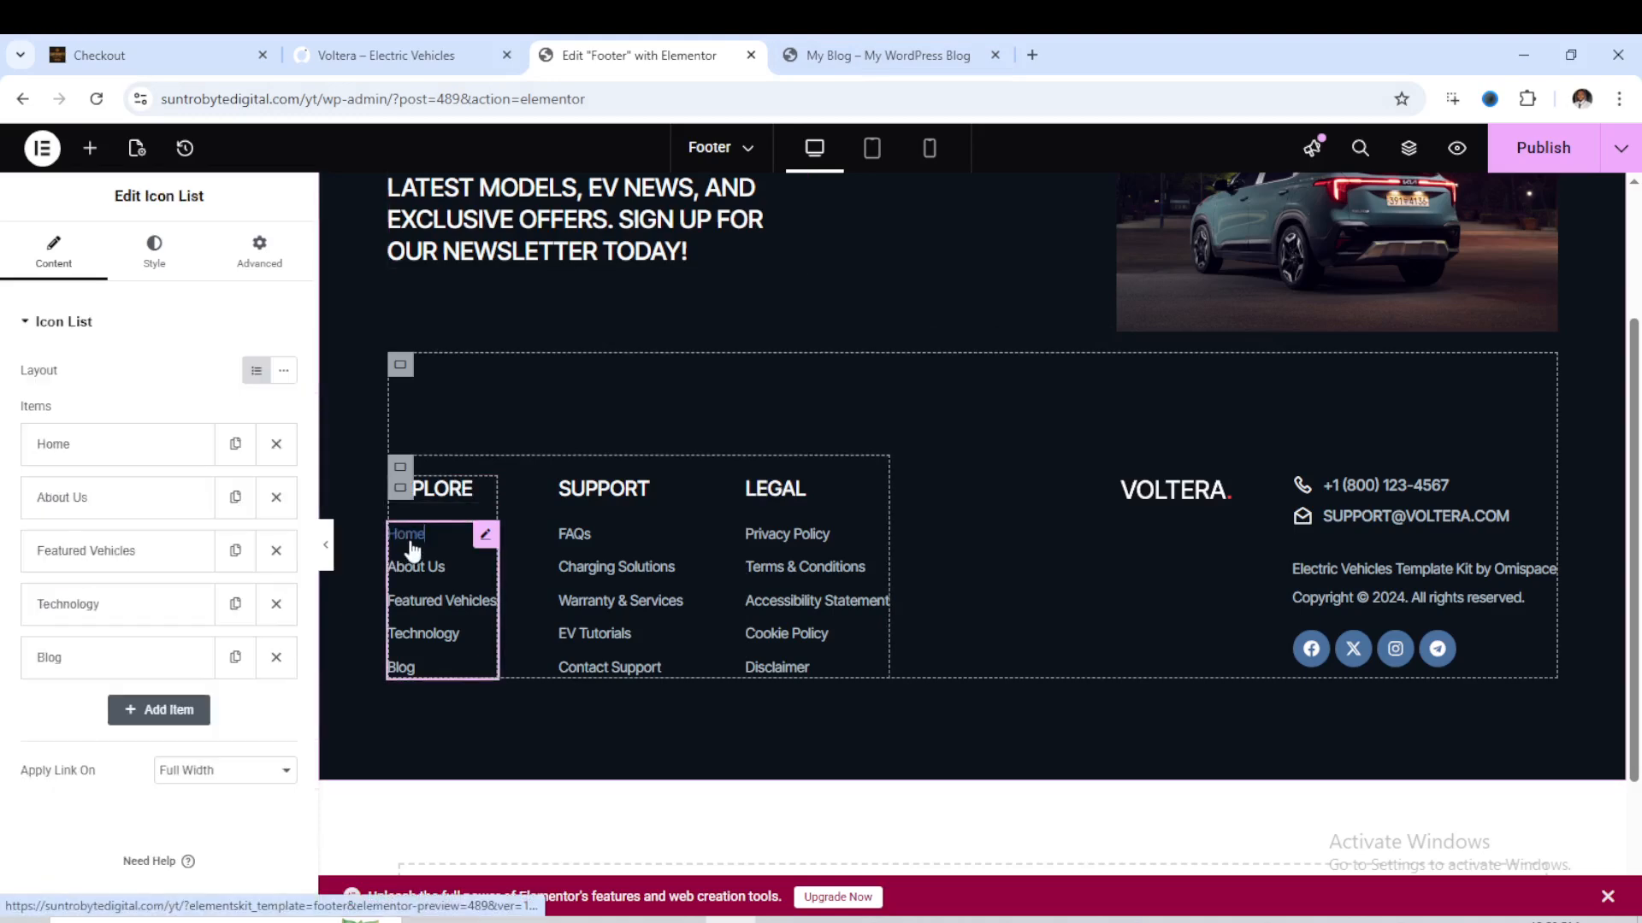
pyautogui.click(75, 455)
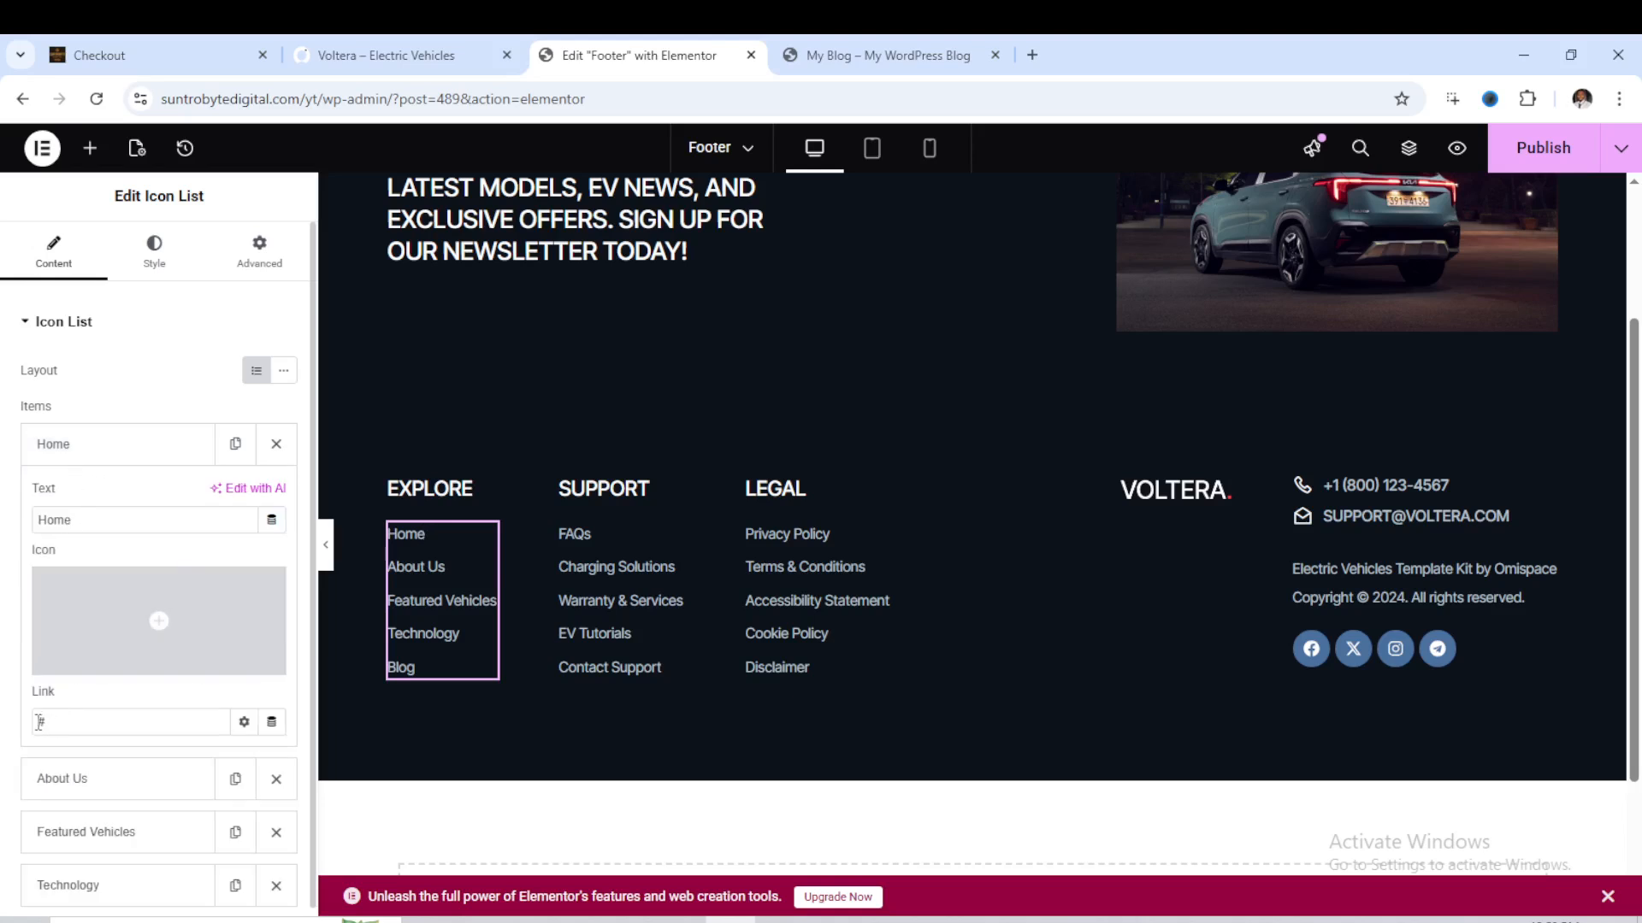
pyautogui.moveTo(39, 722); pyautogui.dragTo(59, 724)
pyautogui.write('https://suntrobytedigital.com/yt/')
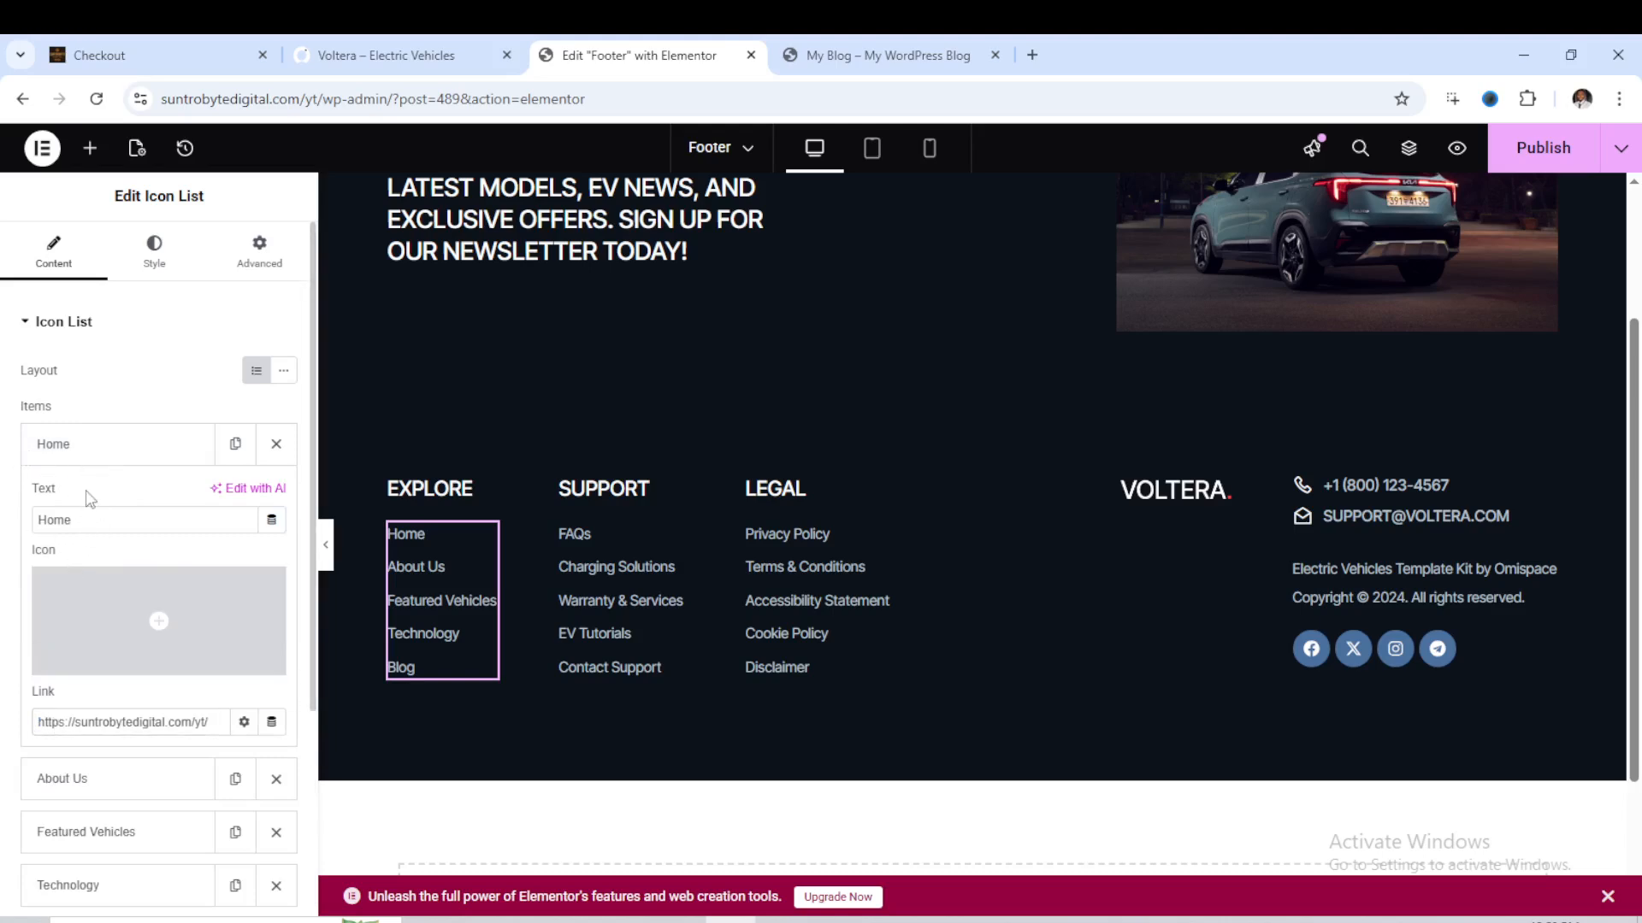
pyautogui.click(80, 456)
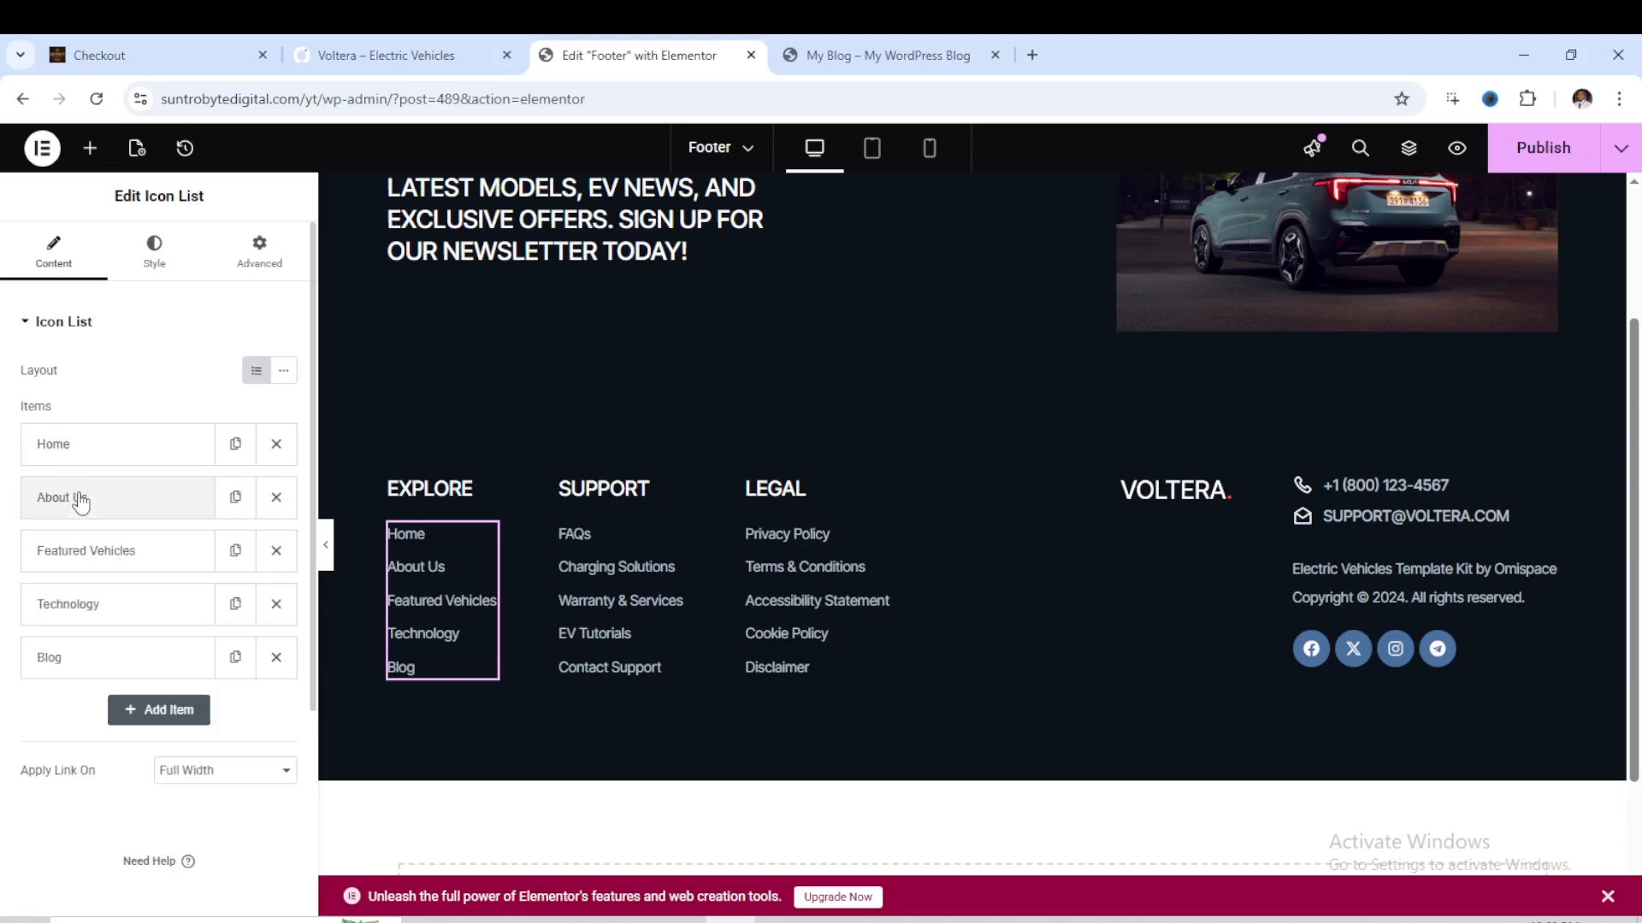
pyautogui.click(74, 498)
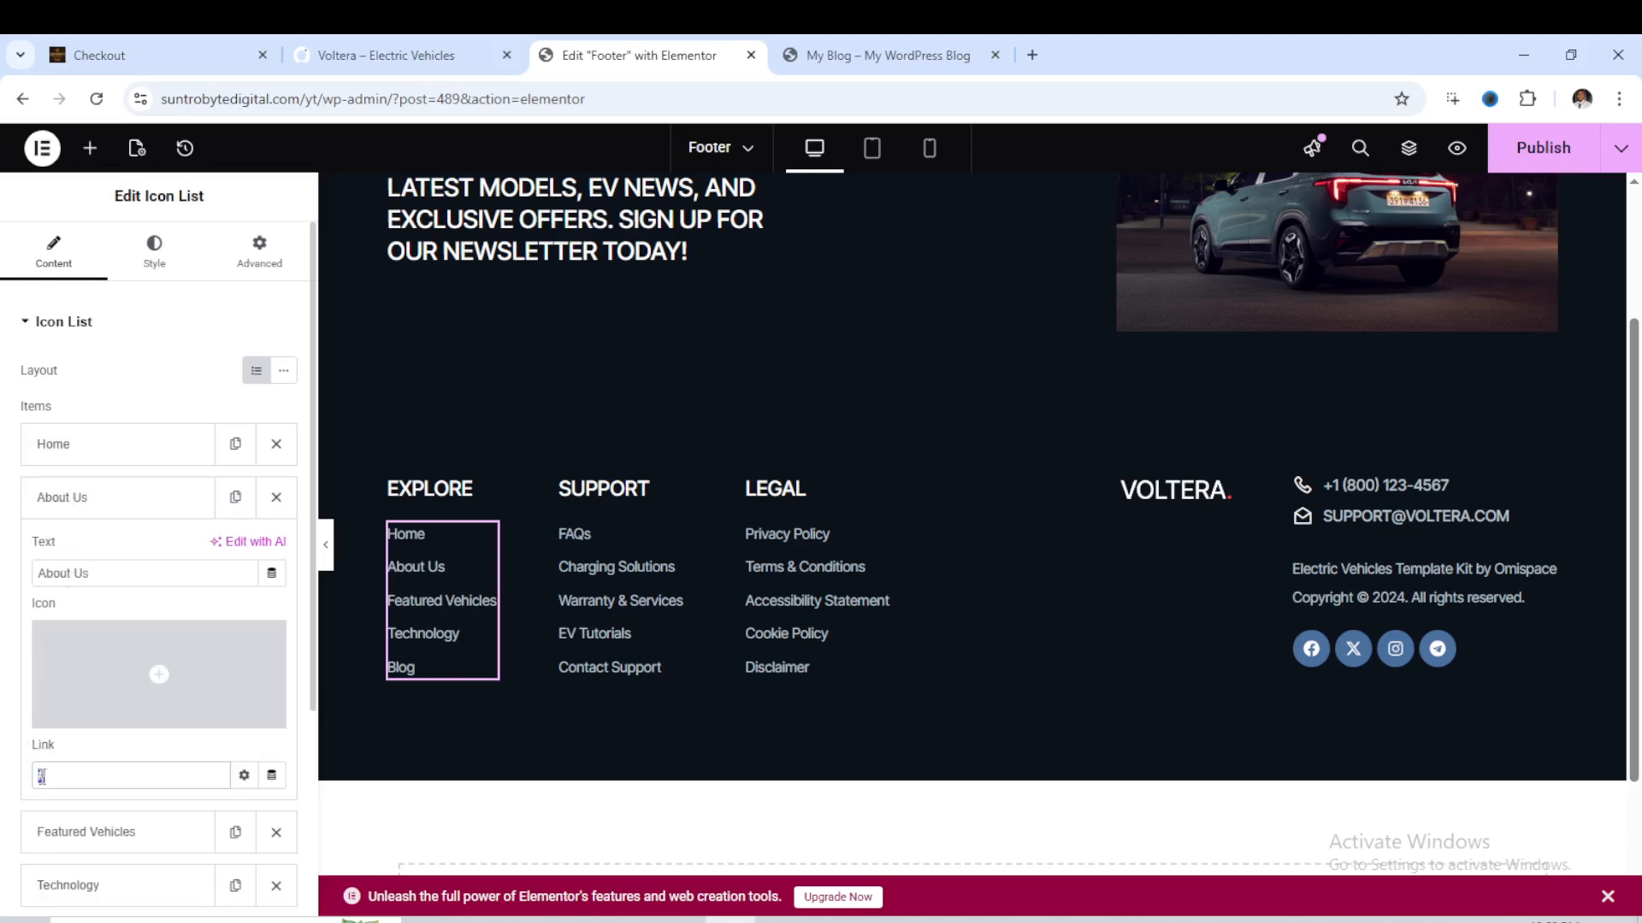
pyautogui.click(73, 497)
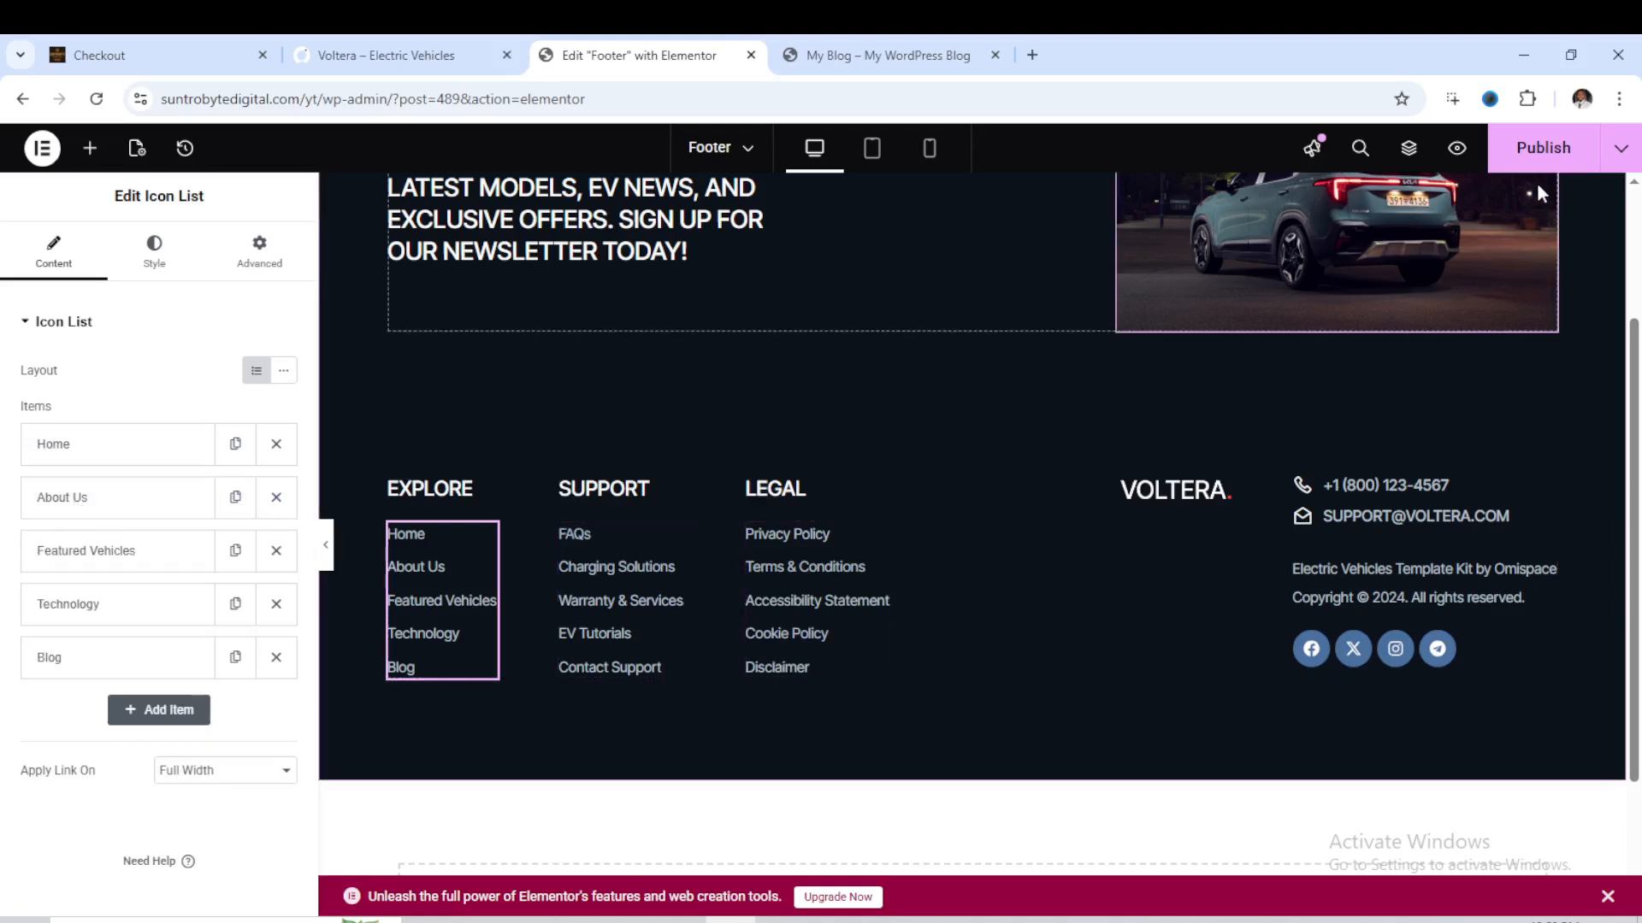
pyautogui.click(1539, 150)
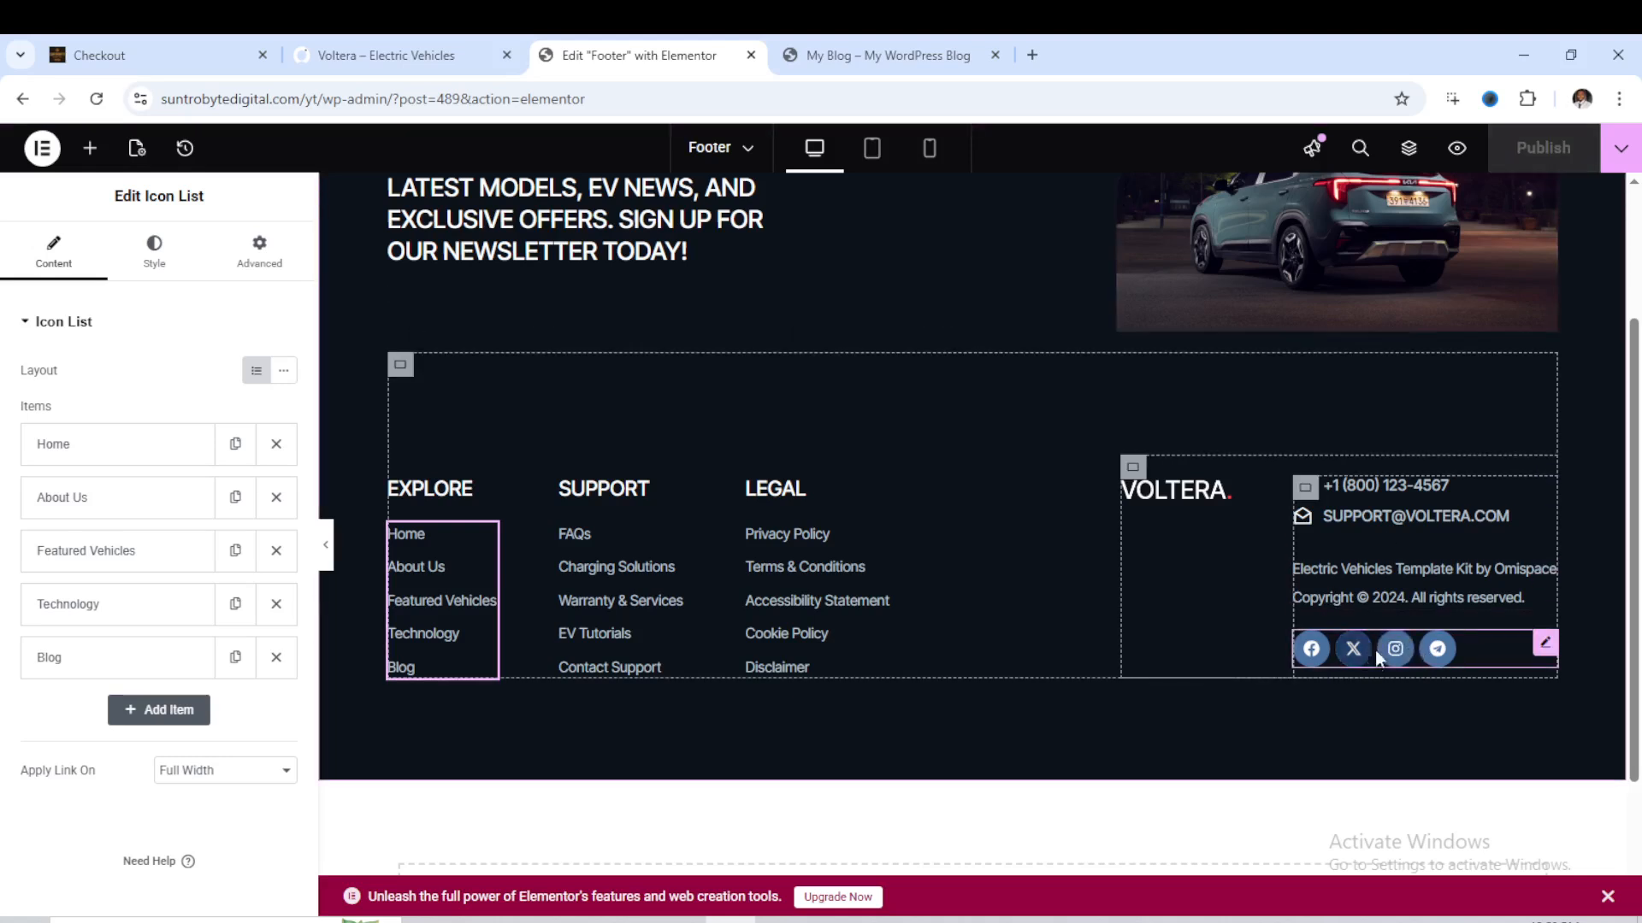
# - Examine the link settings of the Facebook and X Twitter icons in the footer's social icons
pyautogui.click(1354, 662)
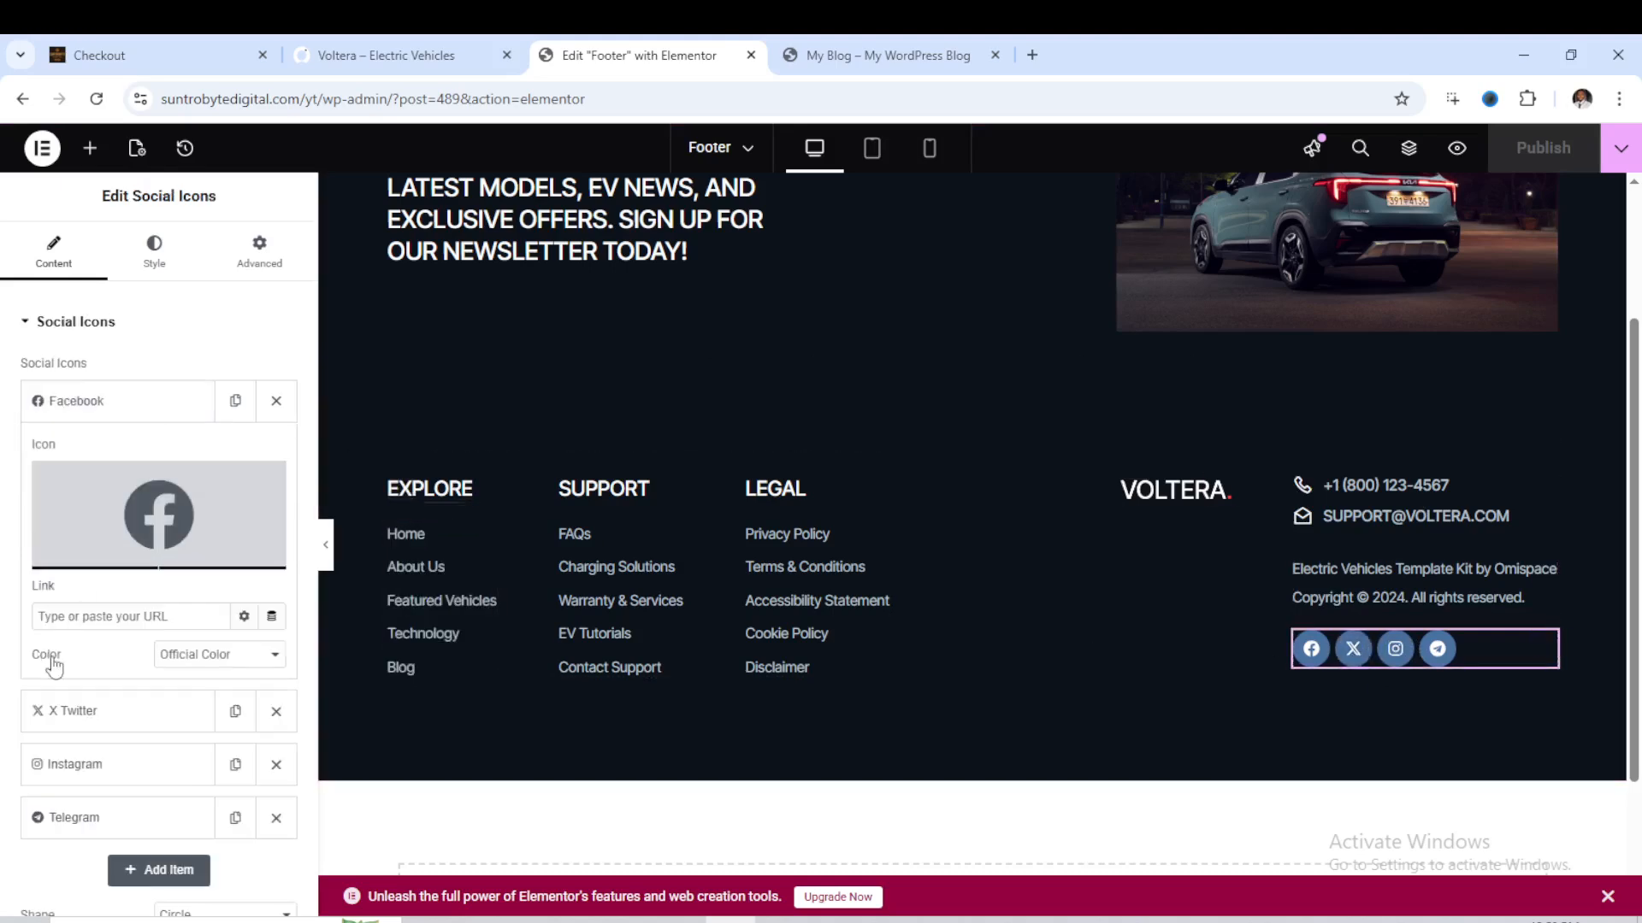
pyautogui.click(57, 618)
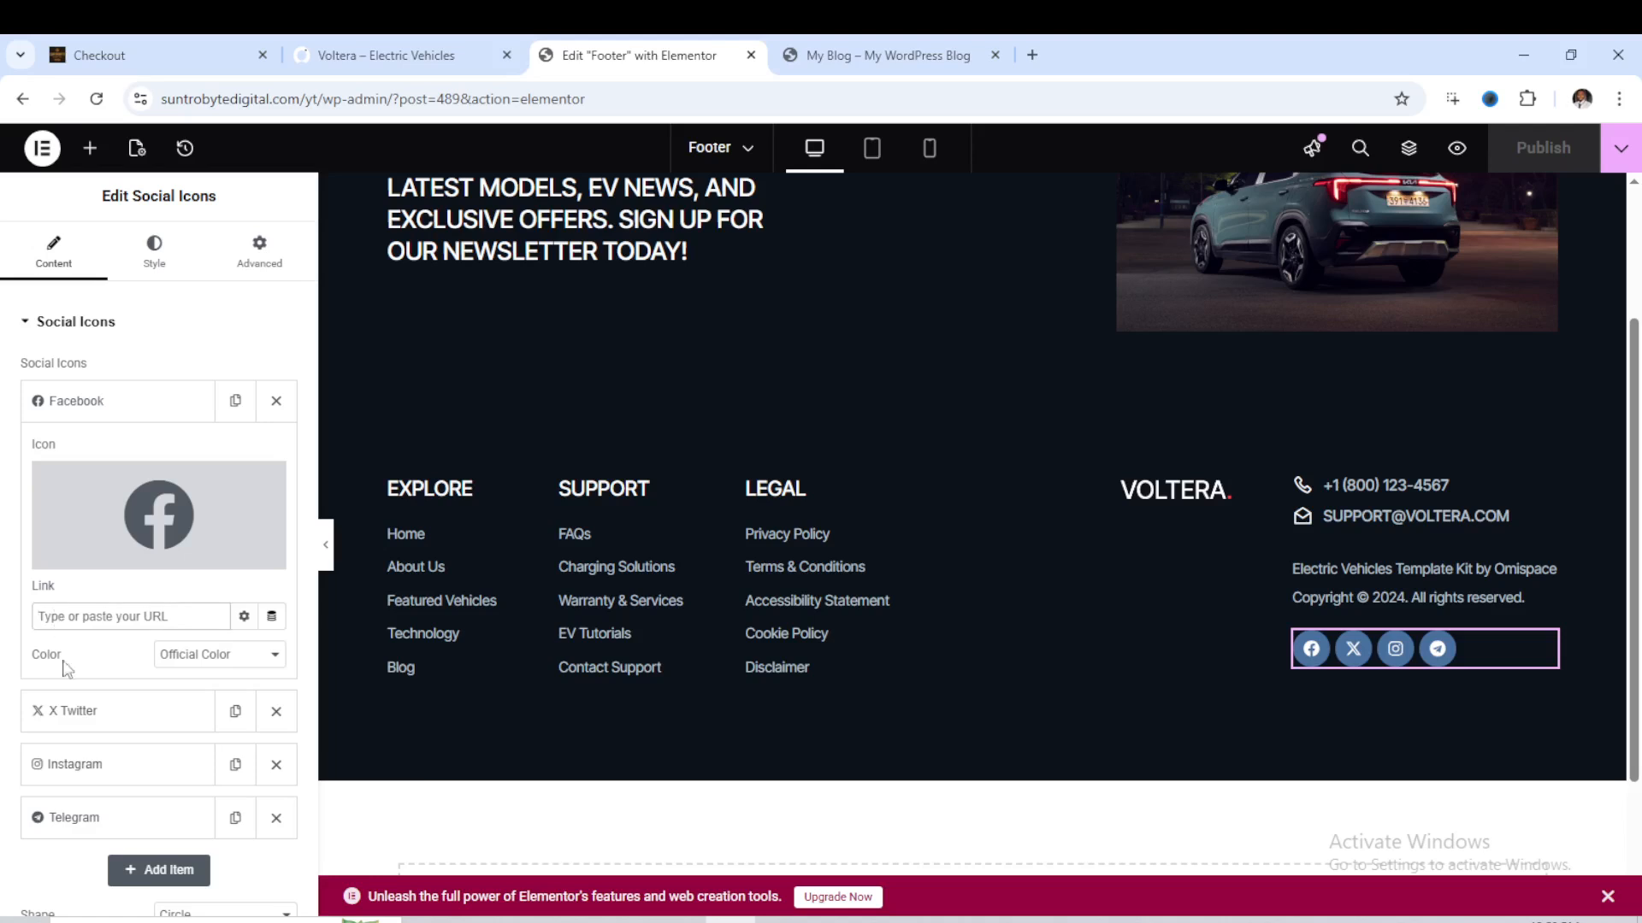
pyautogui.click(68, 716)
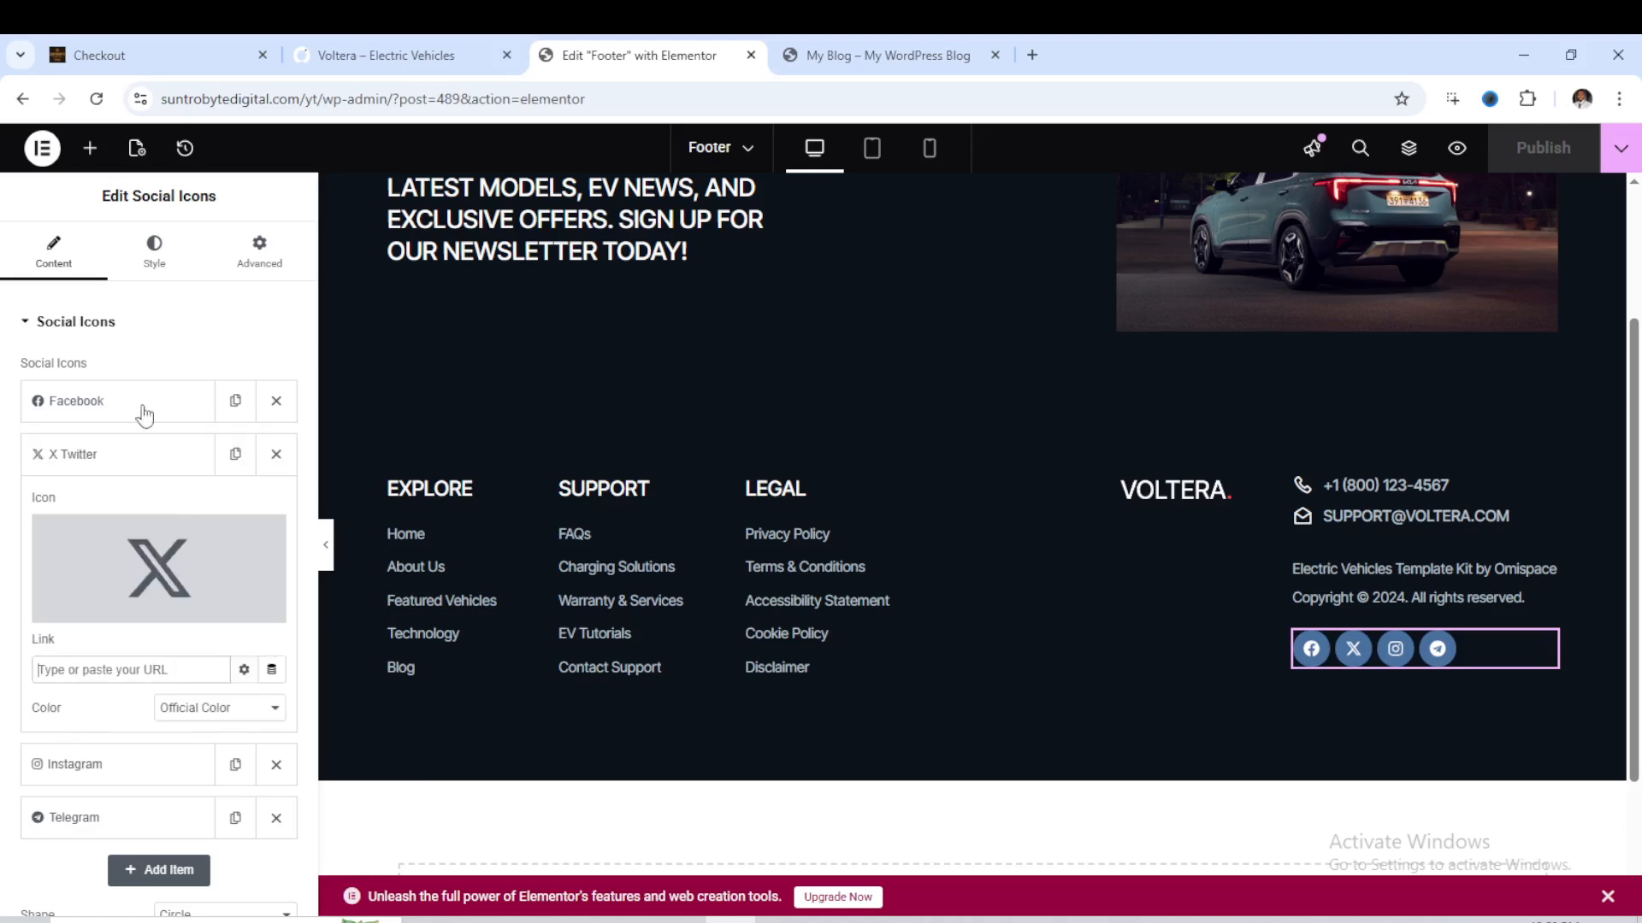
# - Change the phone number text in the footer's contact list
pyautogui.click(1399, 490)
pyautogui.click(115, 446)
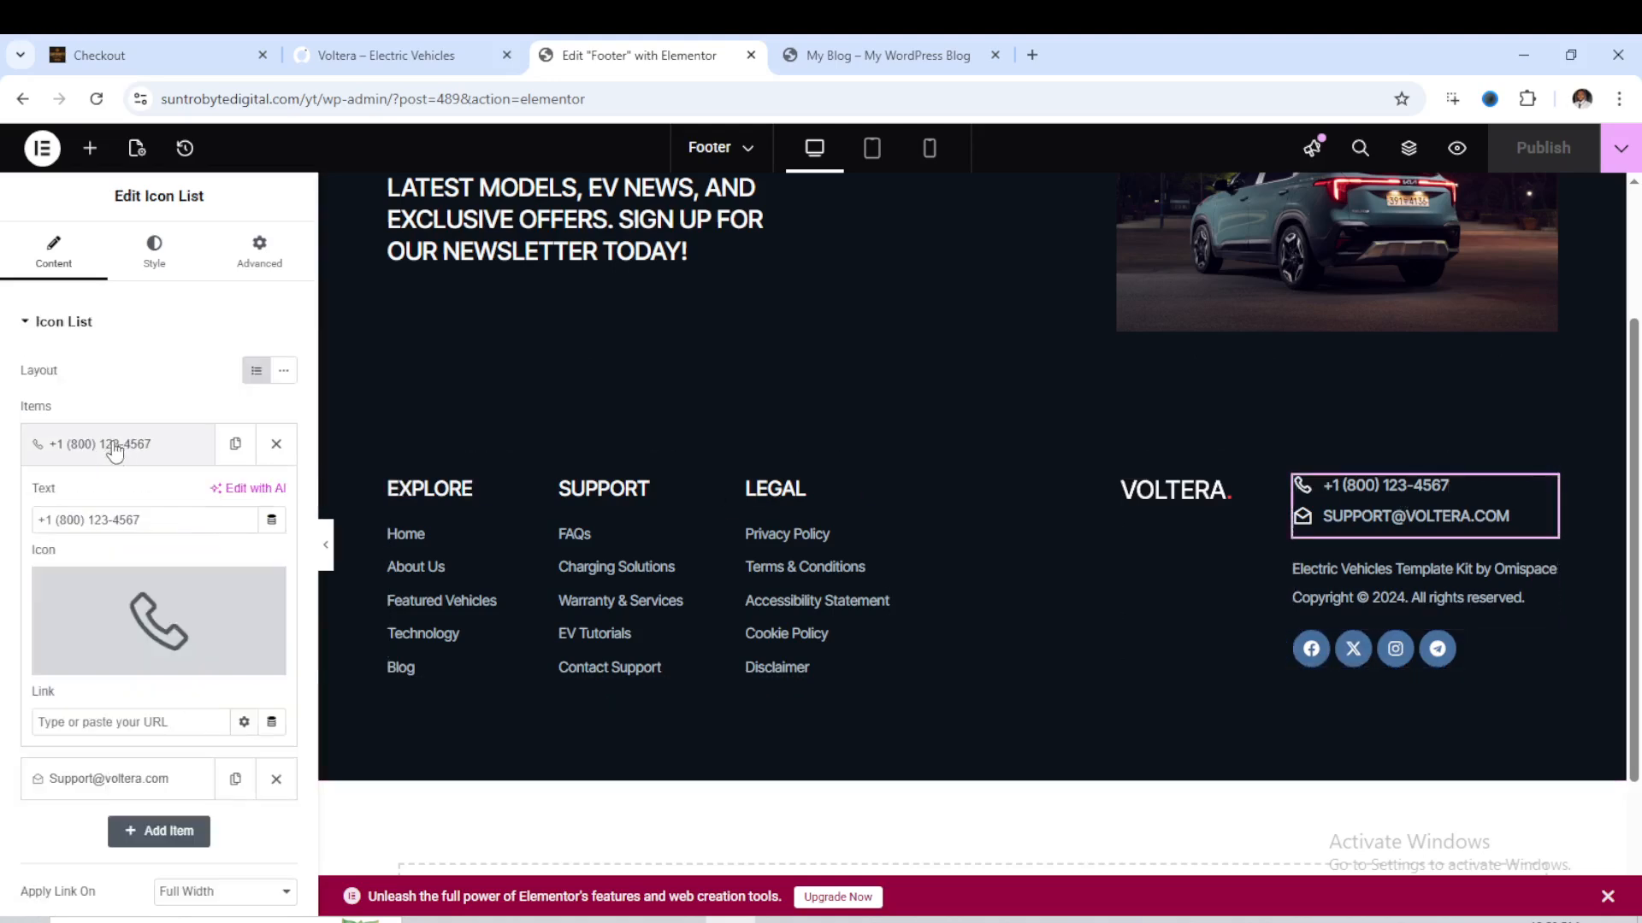
pyautogui.click(161, 519)
pyautogui.write('35')
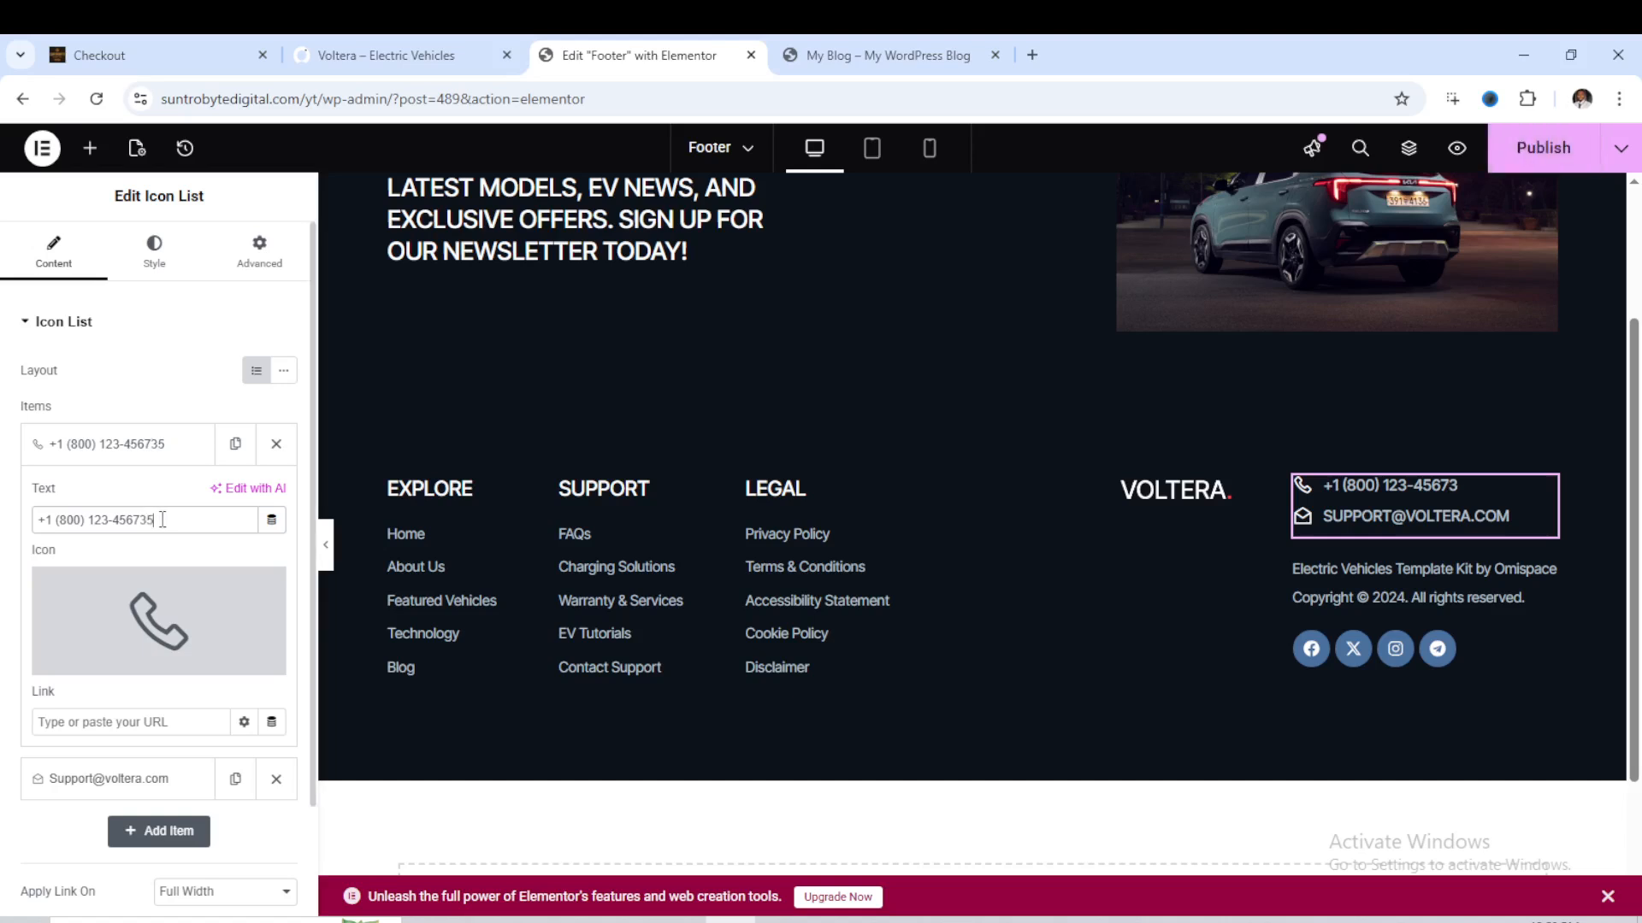
pyautogui.click(170, 451)
# - Replace the support e-mail address in the footer's contact list with the business's own address and publish the footer
pyautogui.click(142, 504)
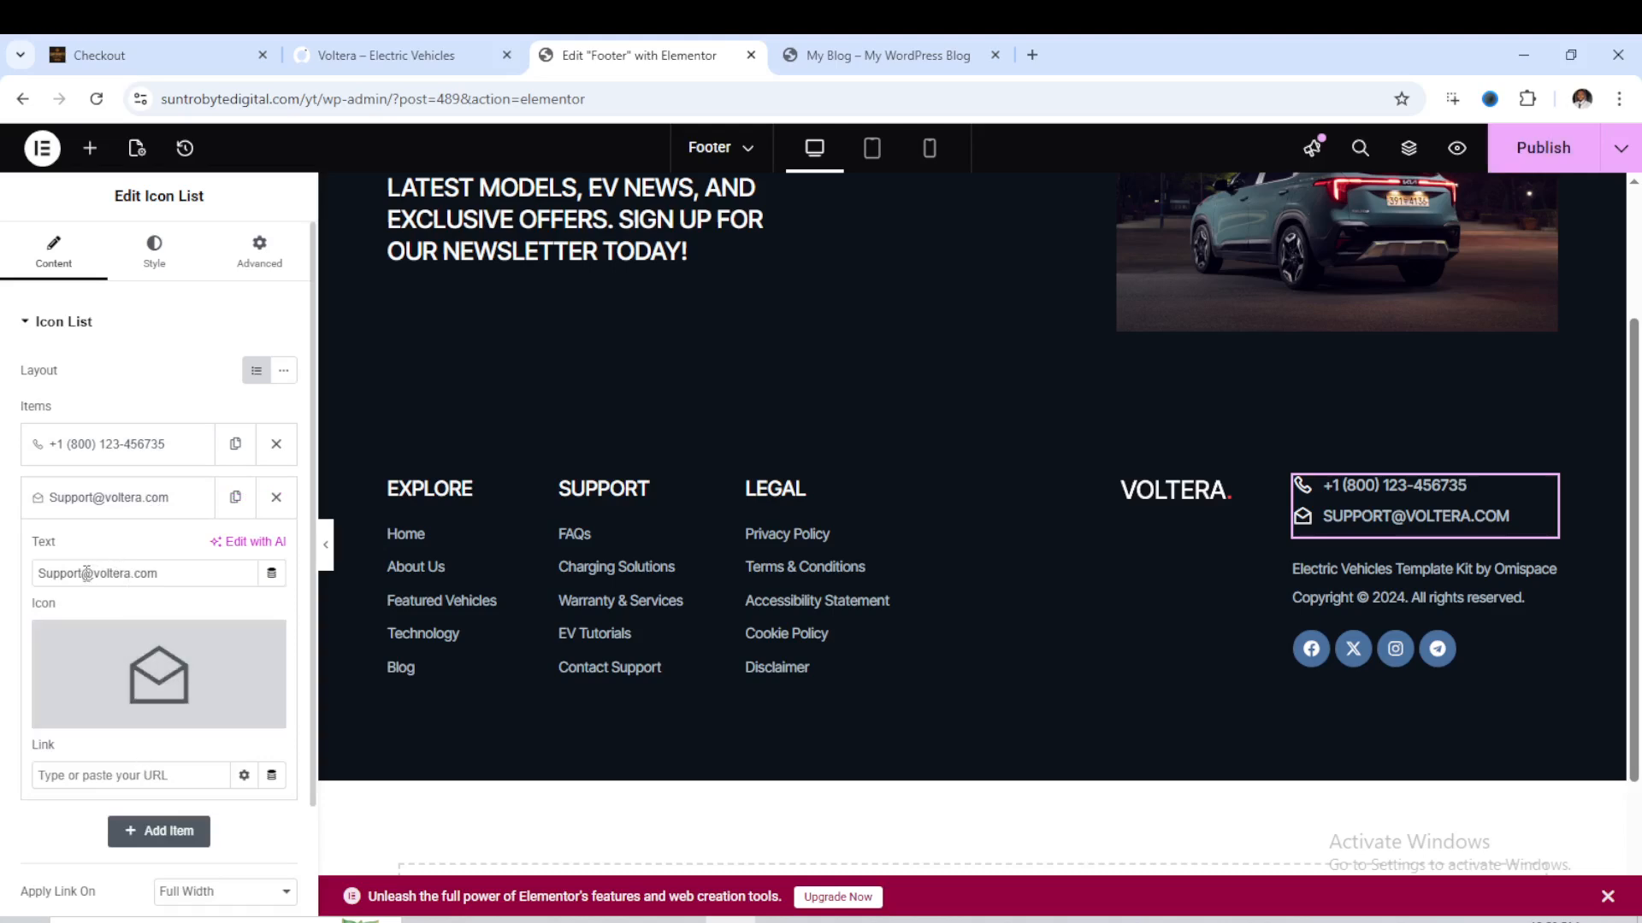
pyautogui.moveTo(130, 575); pyautogui.dragTo(38, 569)
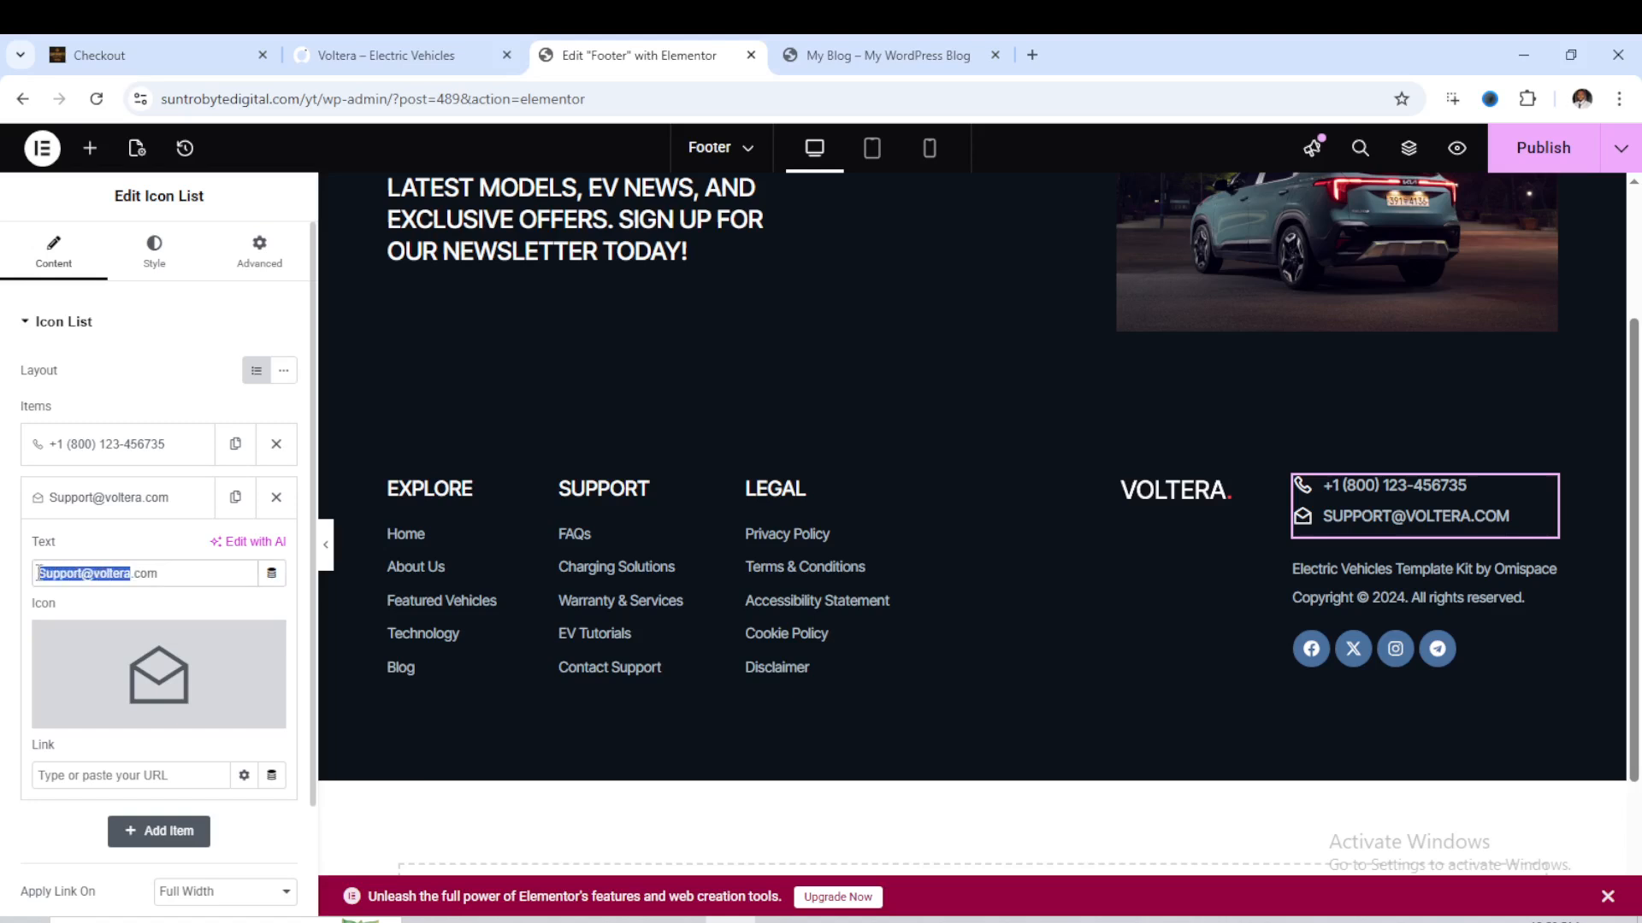
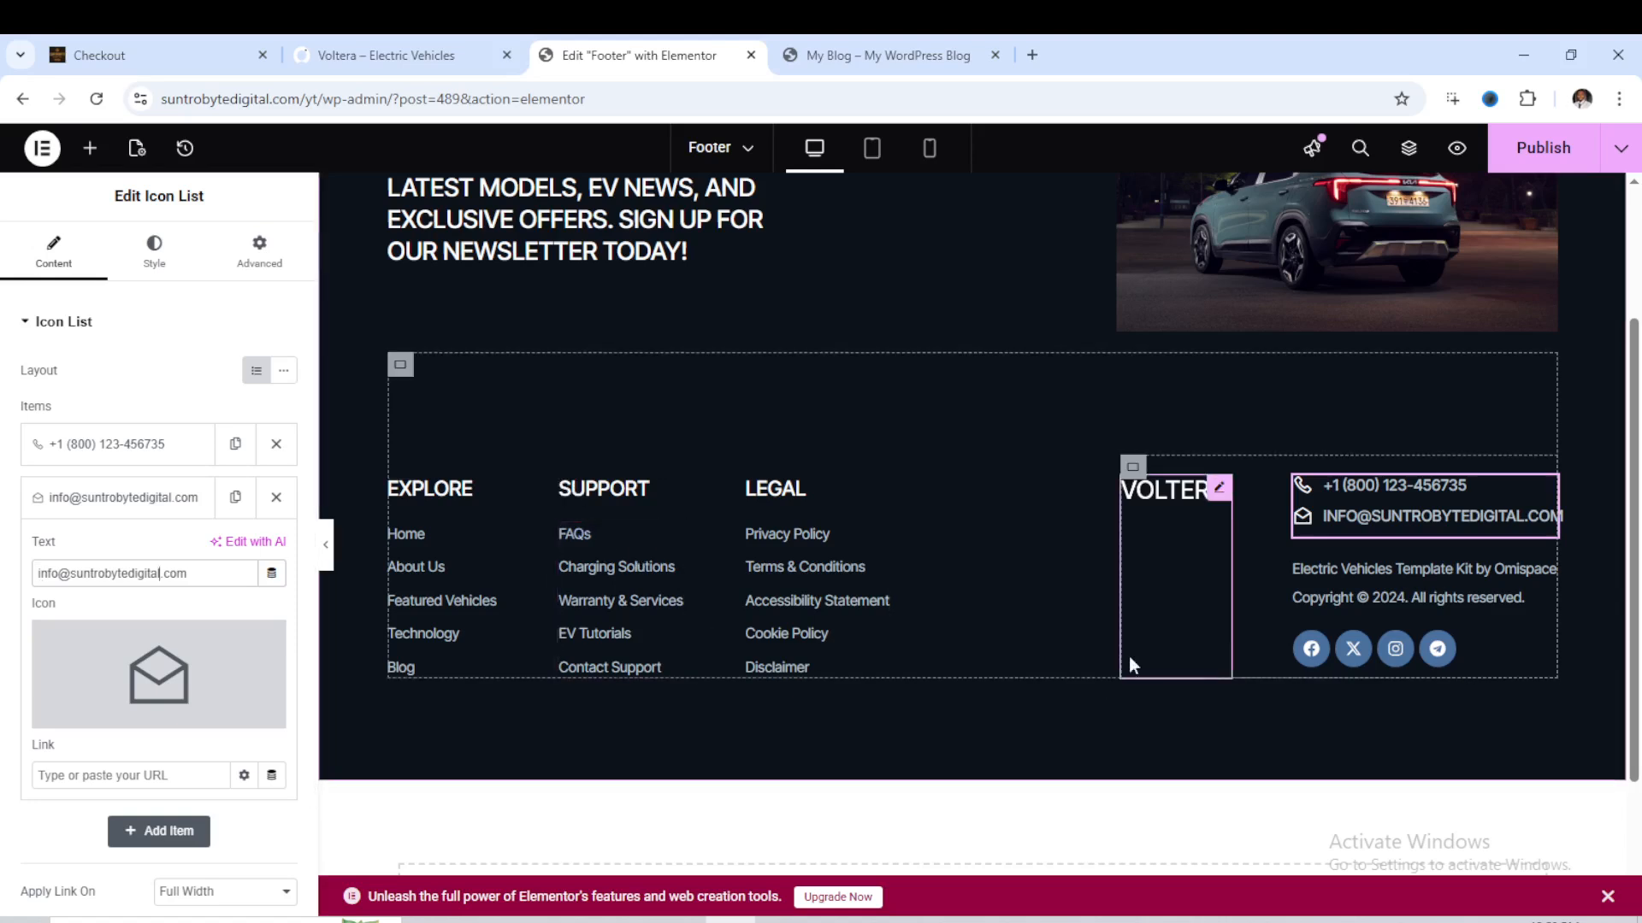
pyautogui.click(1530, 173)
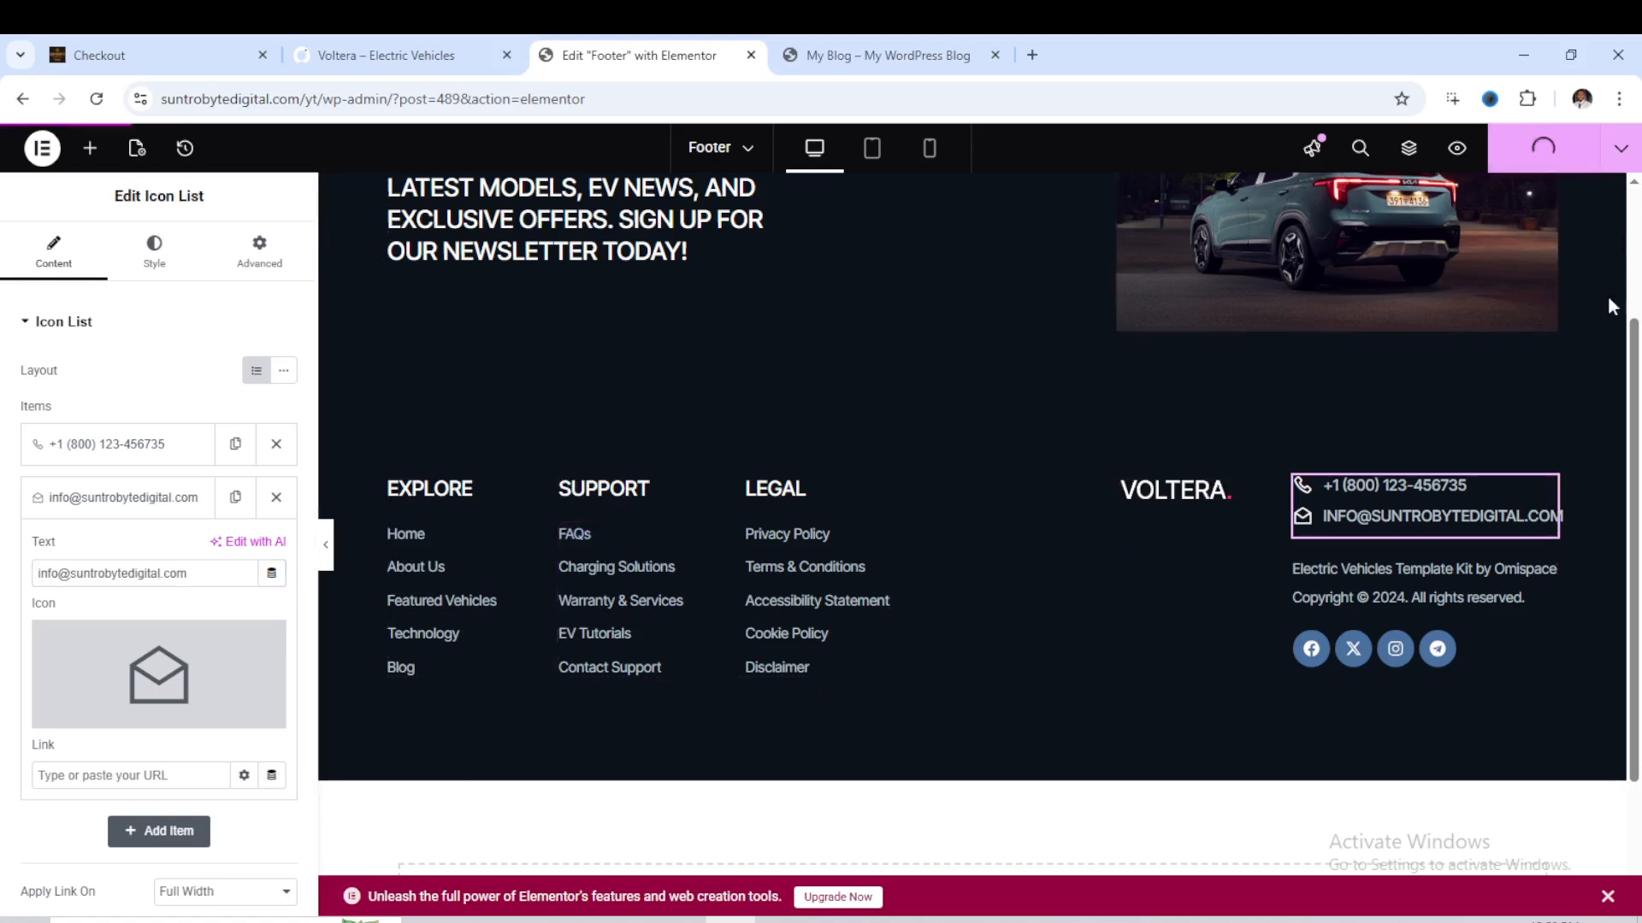
# - Change the year in the footer's copyright line to 2025 and publish the footer
pyautogui.click(1414, 599)
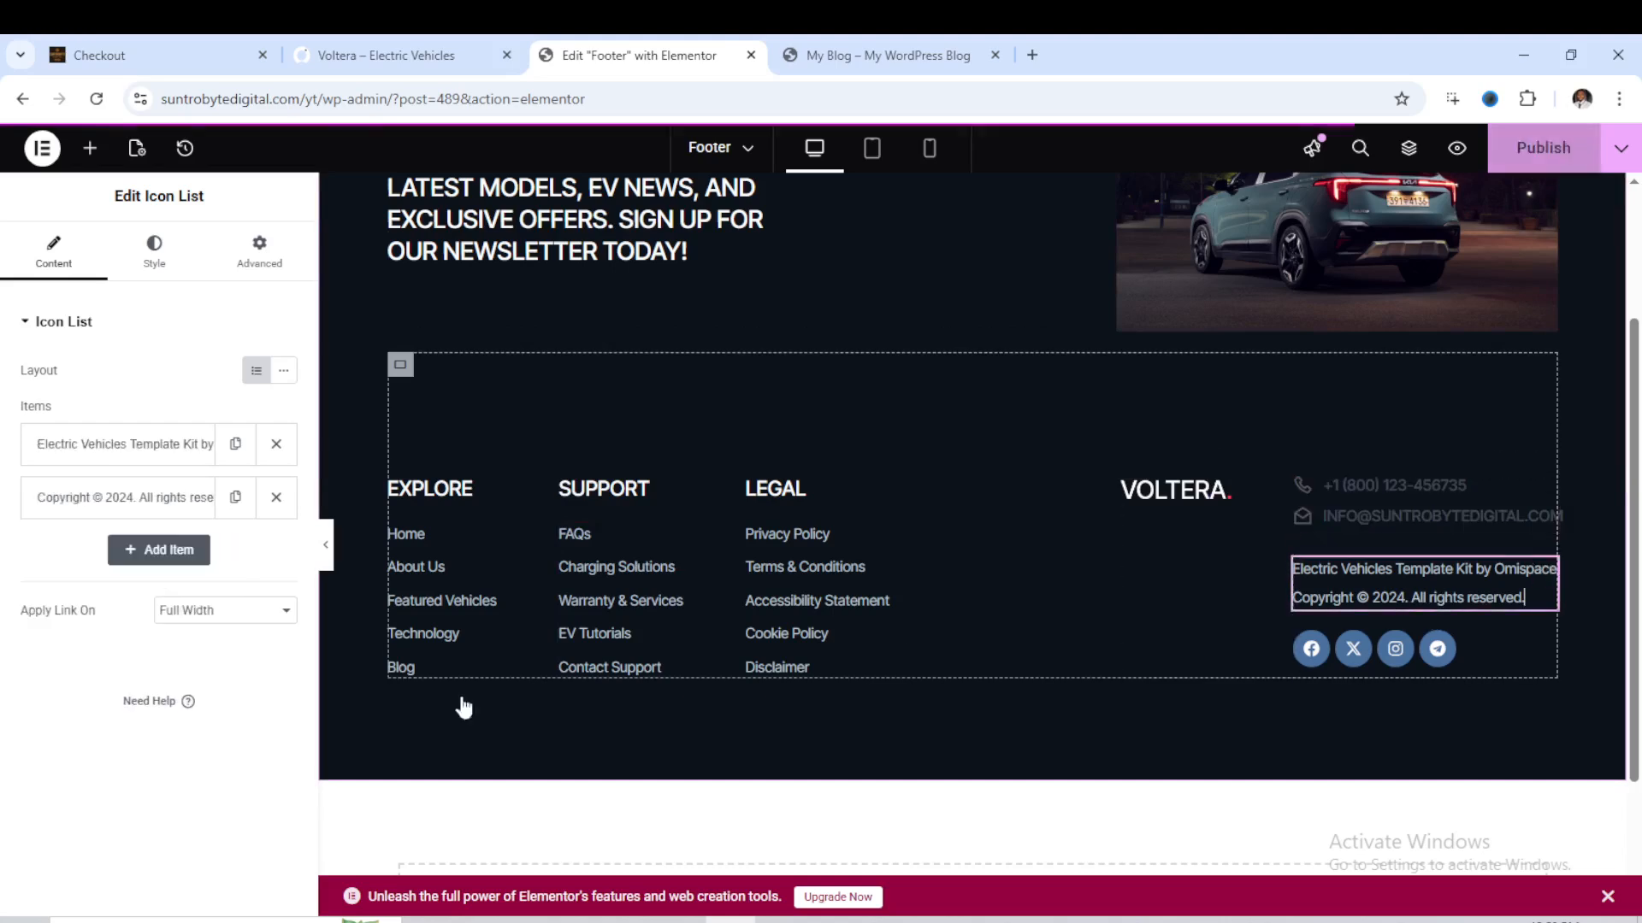
pyautogui.click(177, 506)
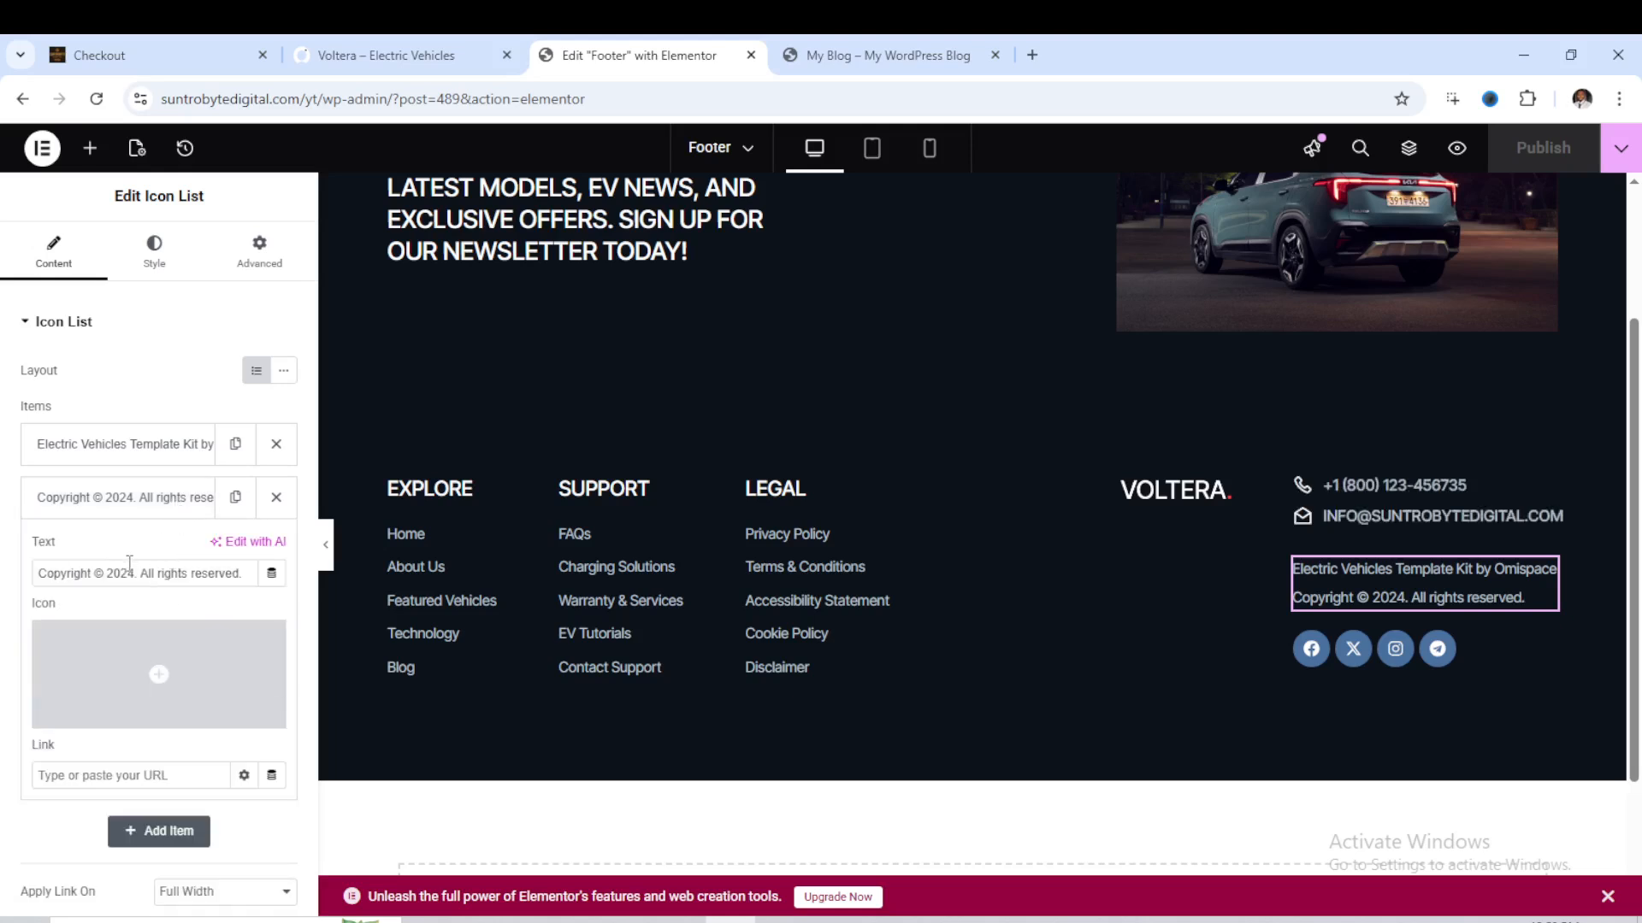
pyautogui.click(135, 573)
pyautogui.press('BackSpace')
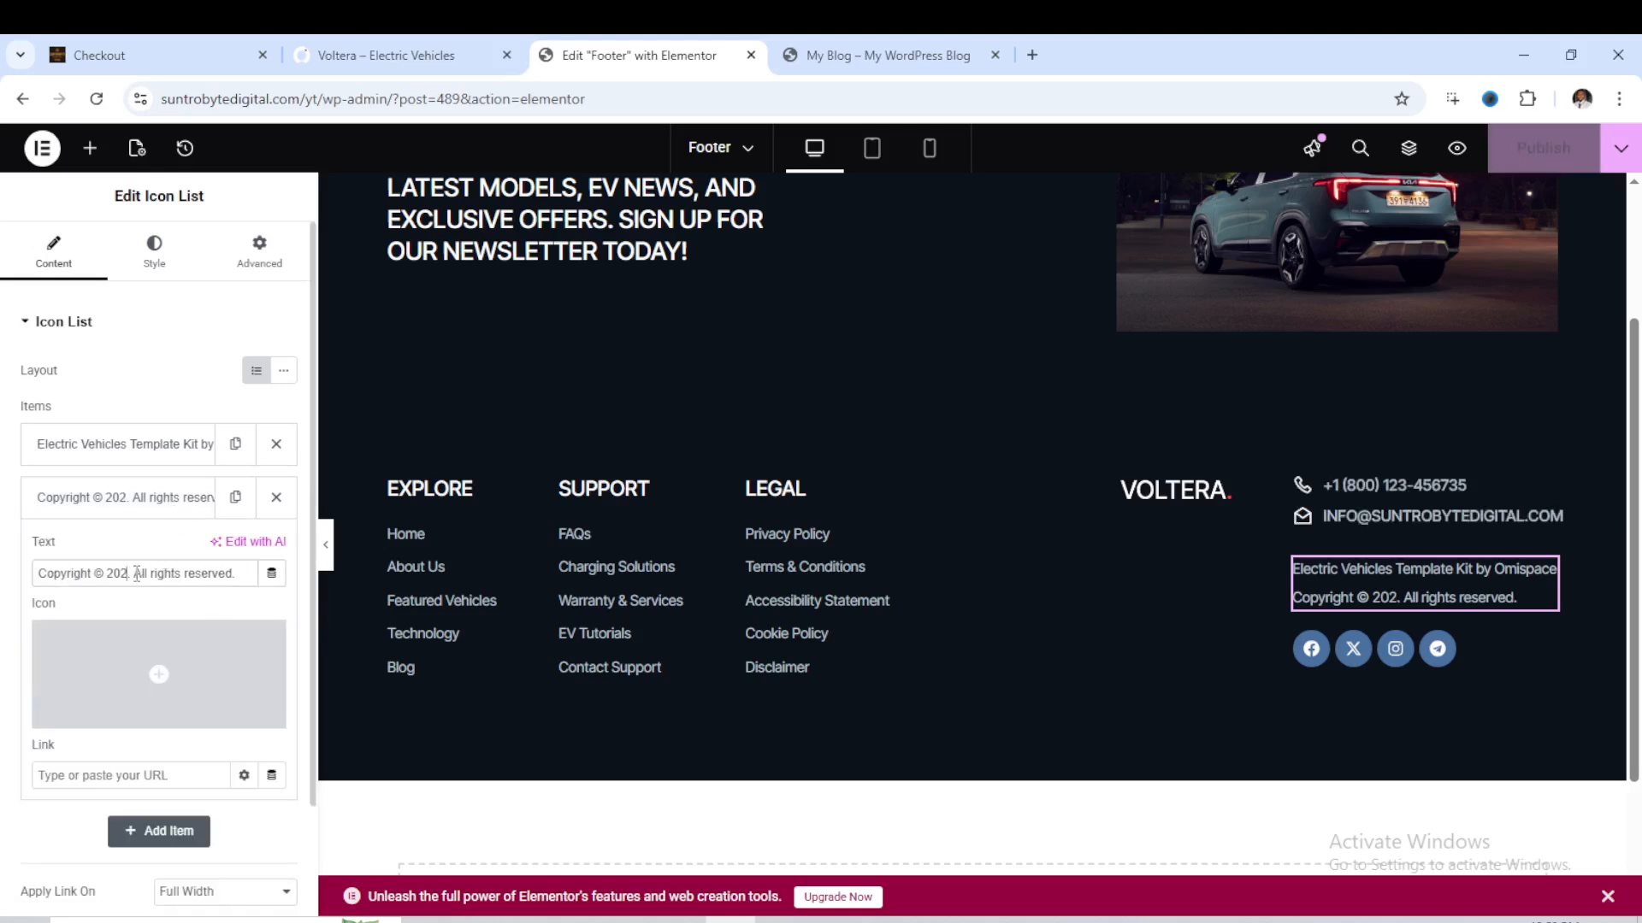
pyautogui.write('5')
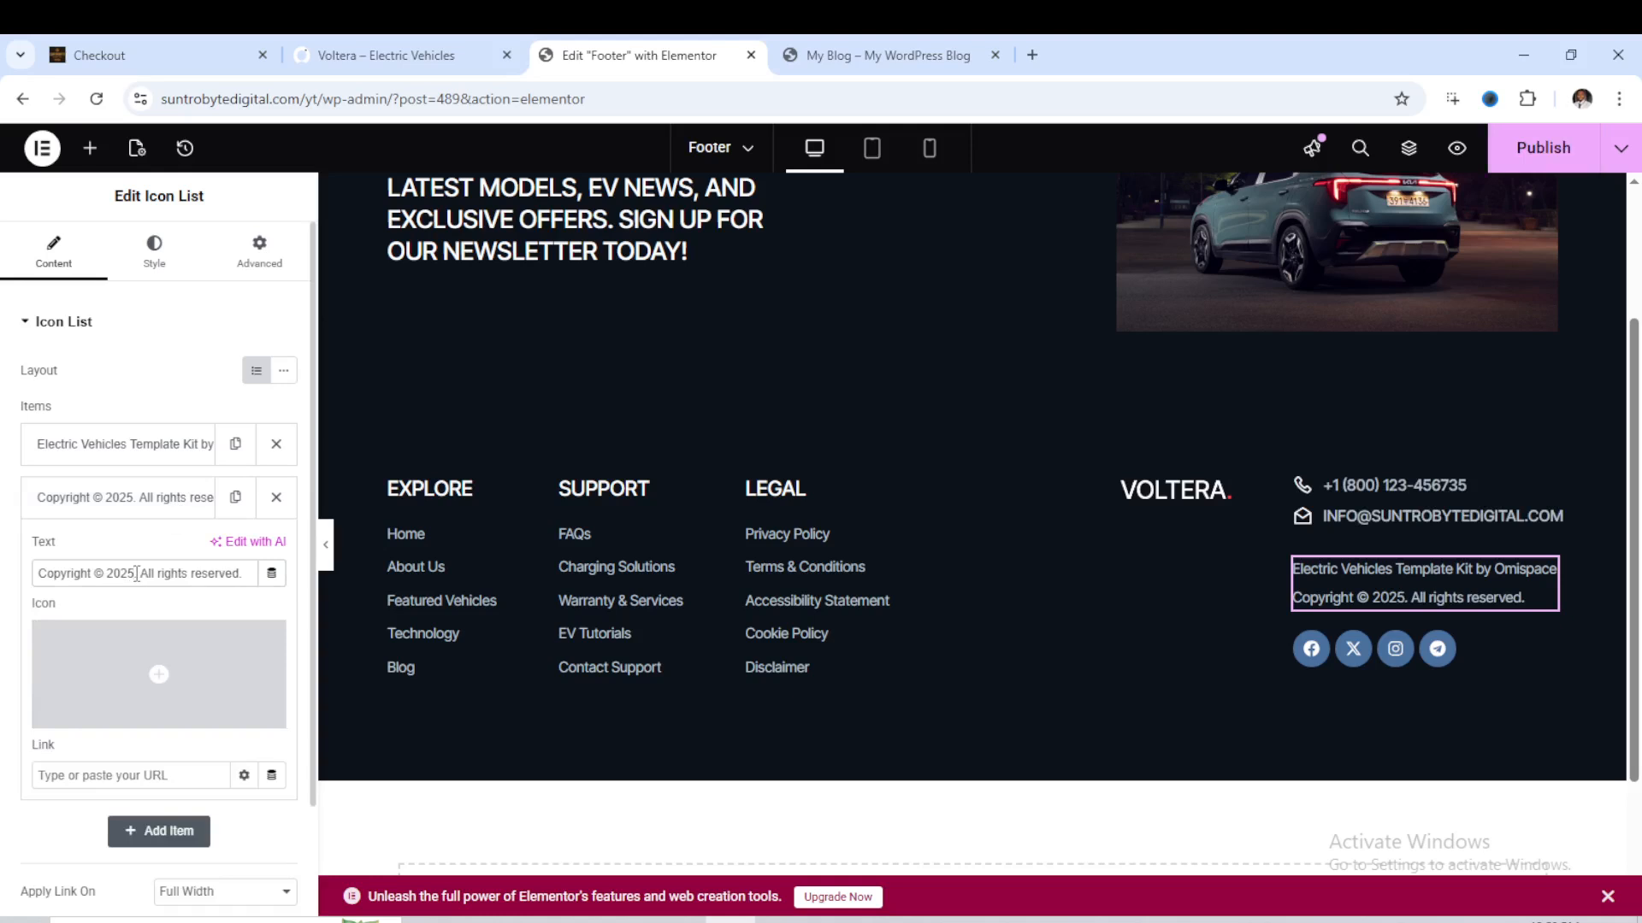
pyautogui.click(1544, 148)
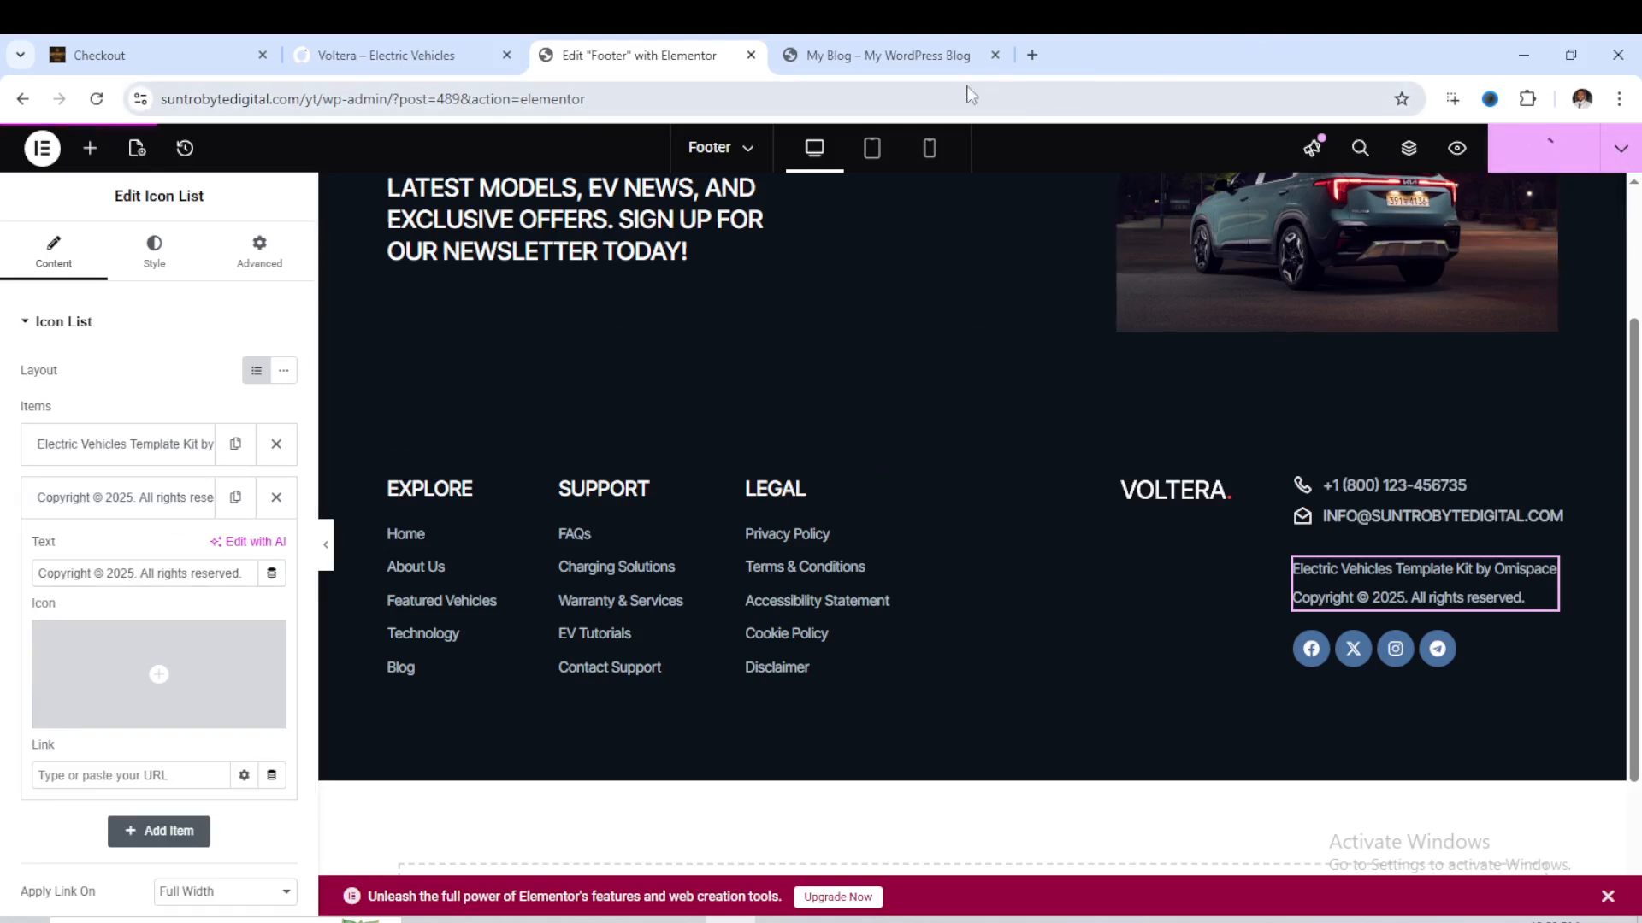
# - Reload the site's home page and examine the published footer and the Recent News section above it
pyautogui.click(920, 53)
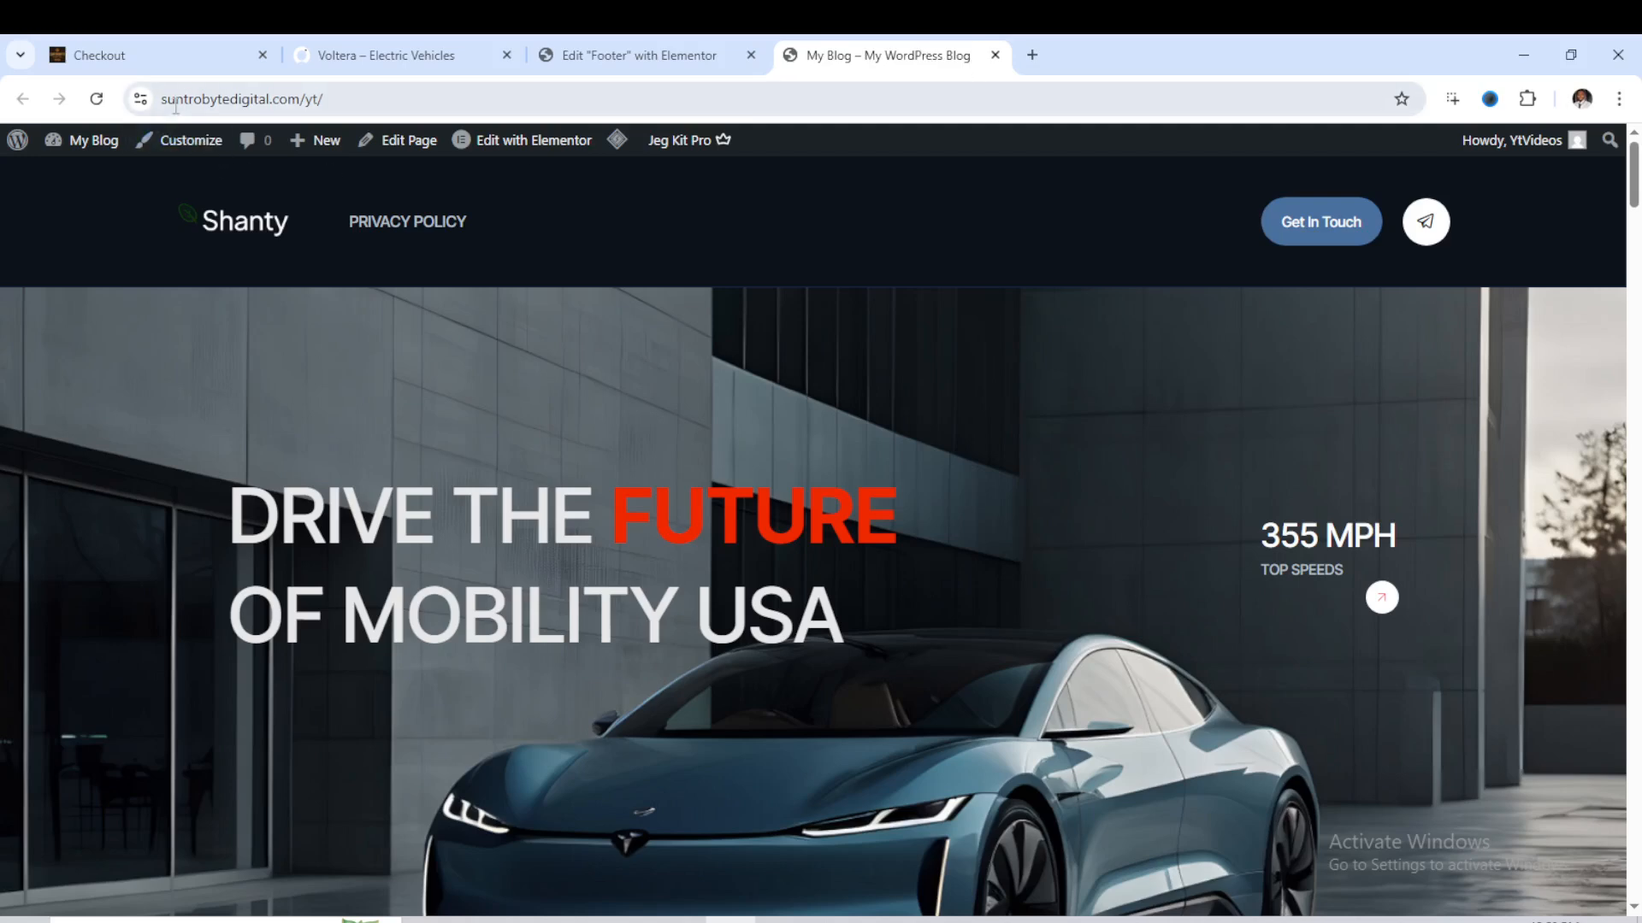
pyautogui.click(97, 98)
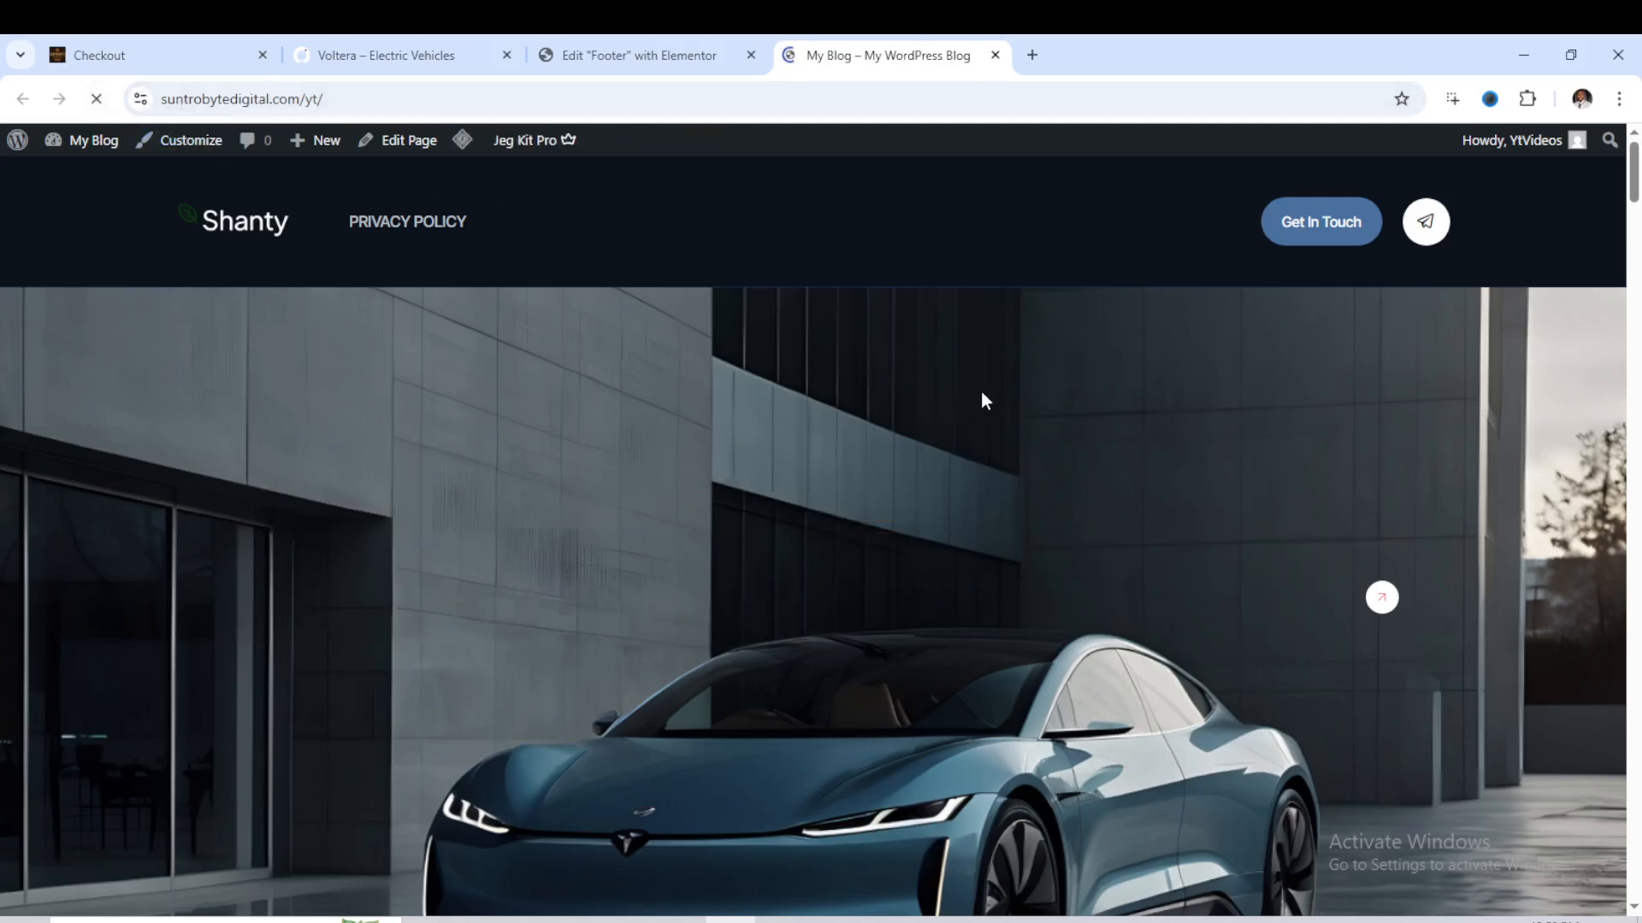
pyautogui.scroll(-15, 988, 389)
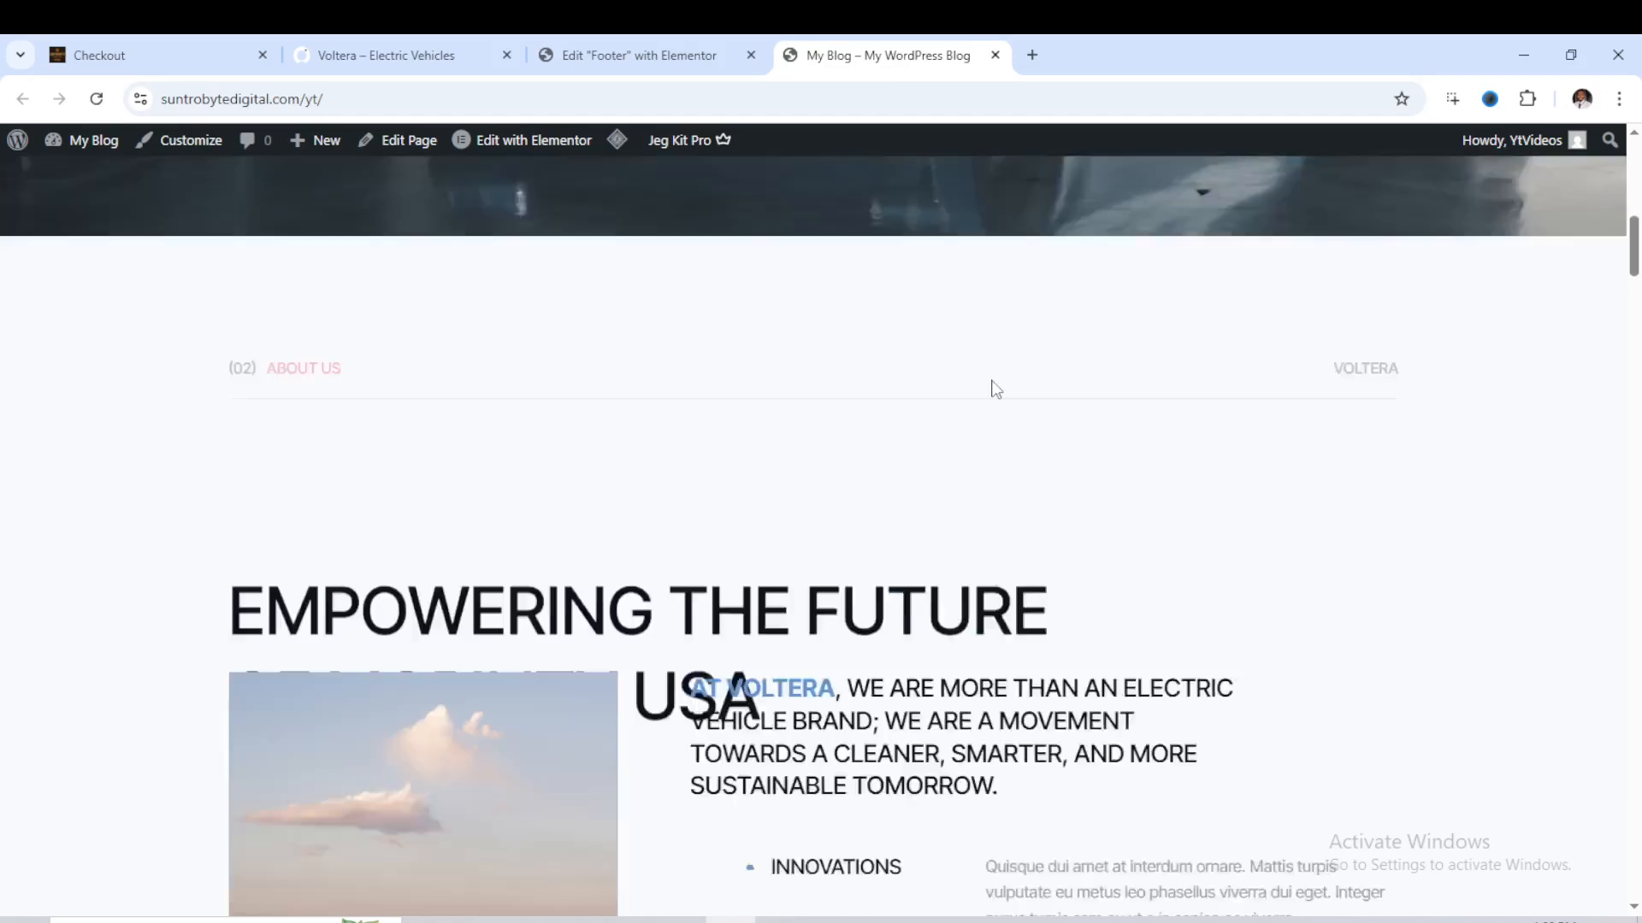
pyautogui.scroll(-20, 1000, 399)
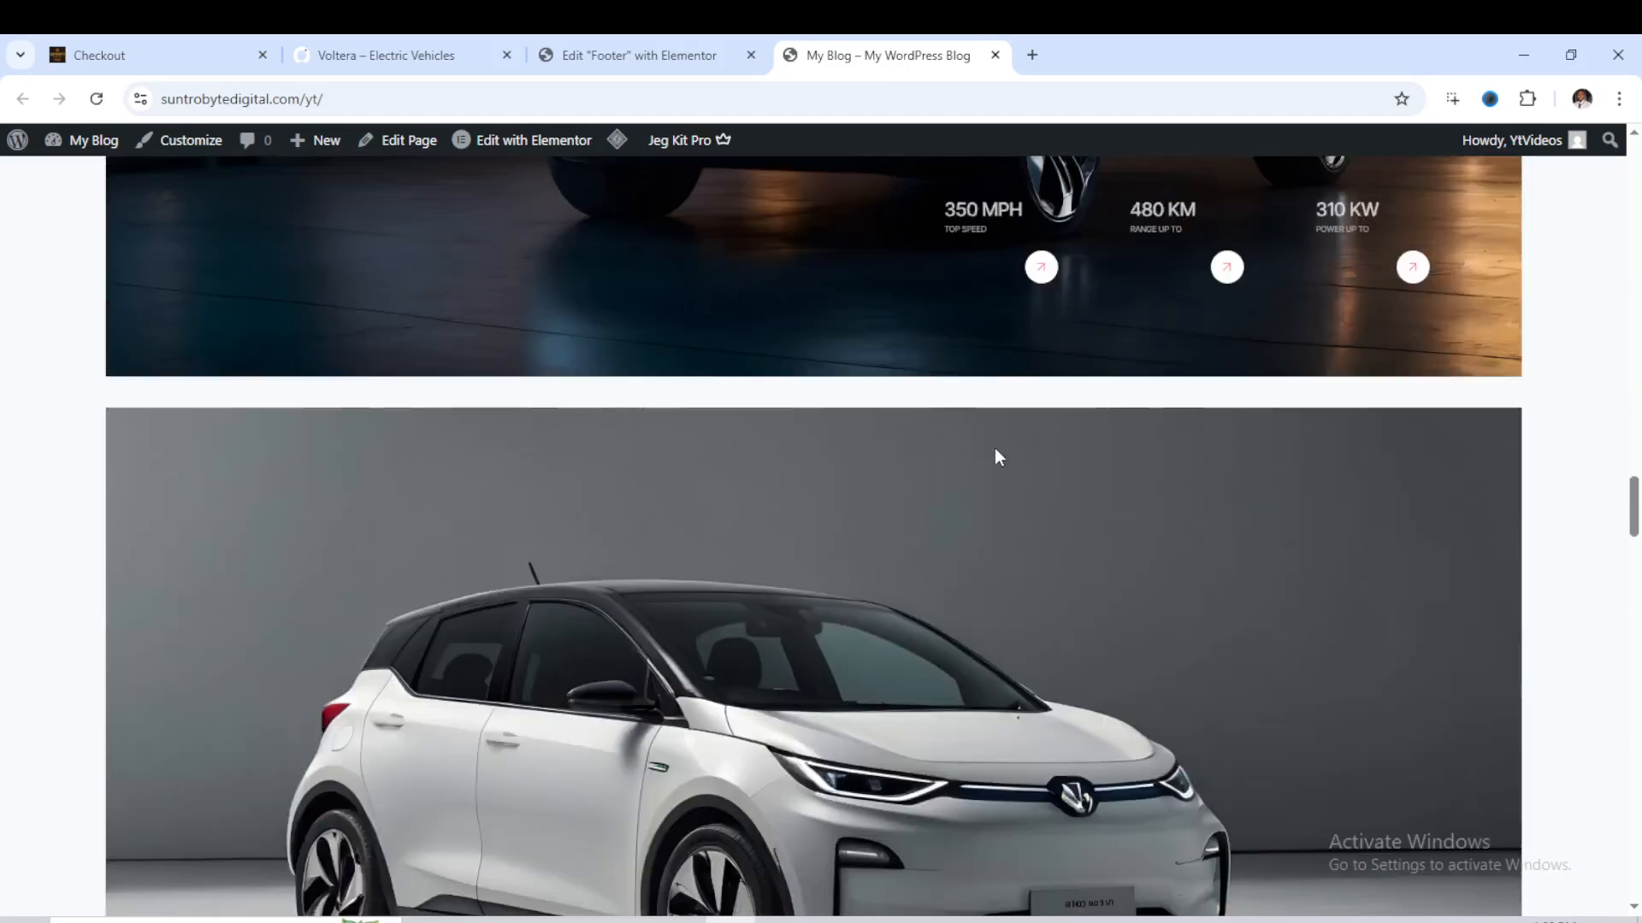
pyautogui.scroll(-20, 1007, 474)
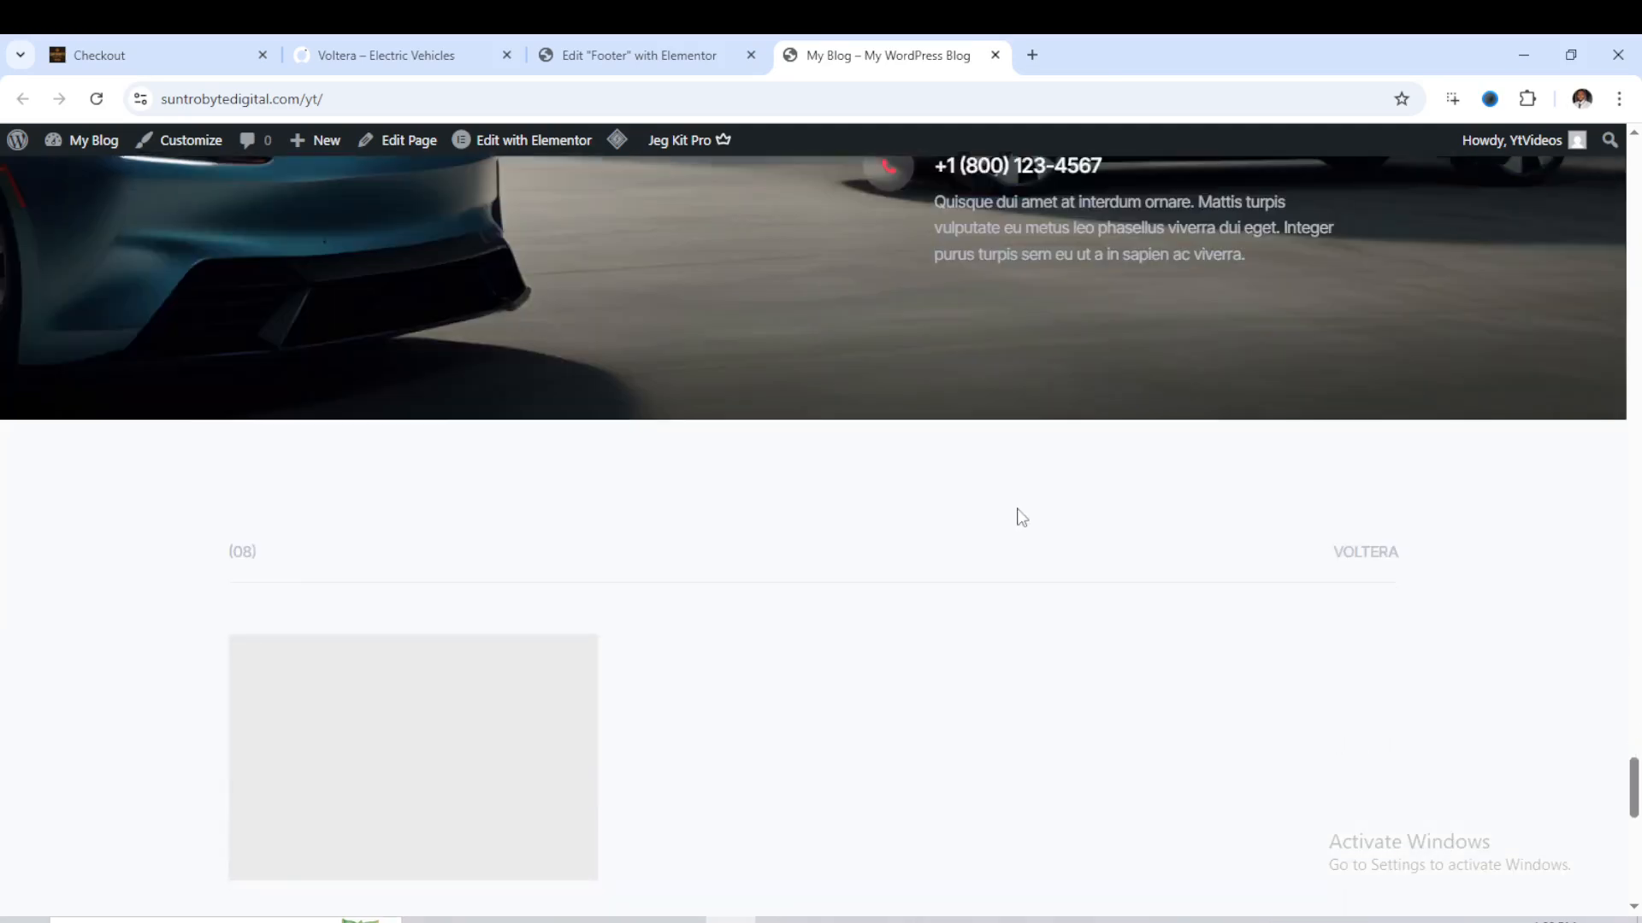
pyautogui.scroll(1, 1013, 380)
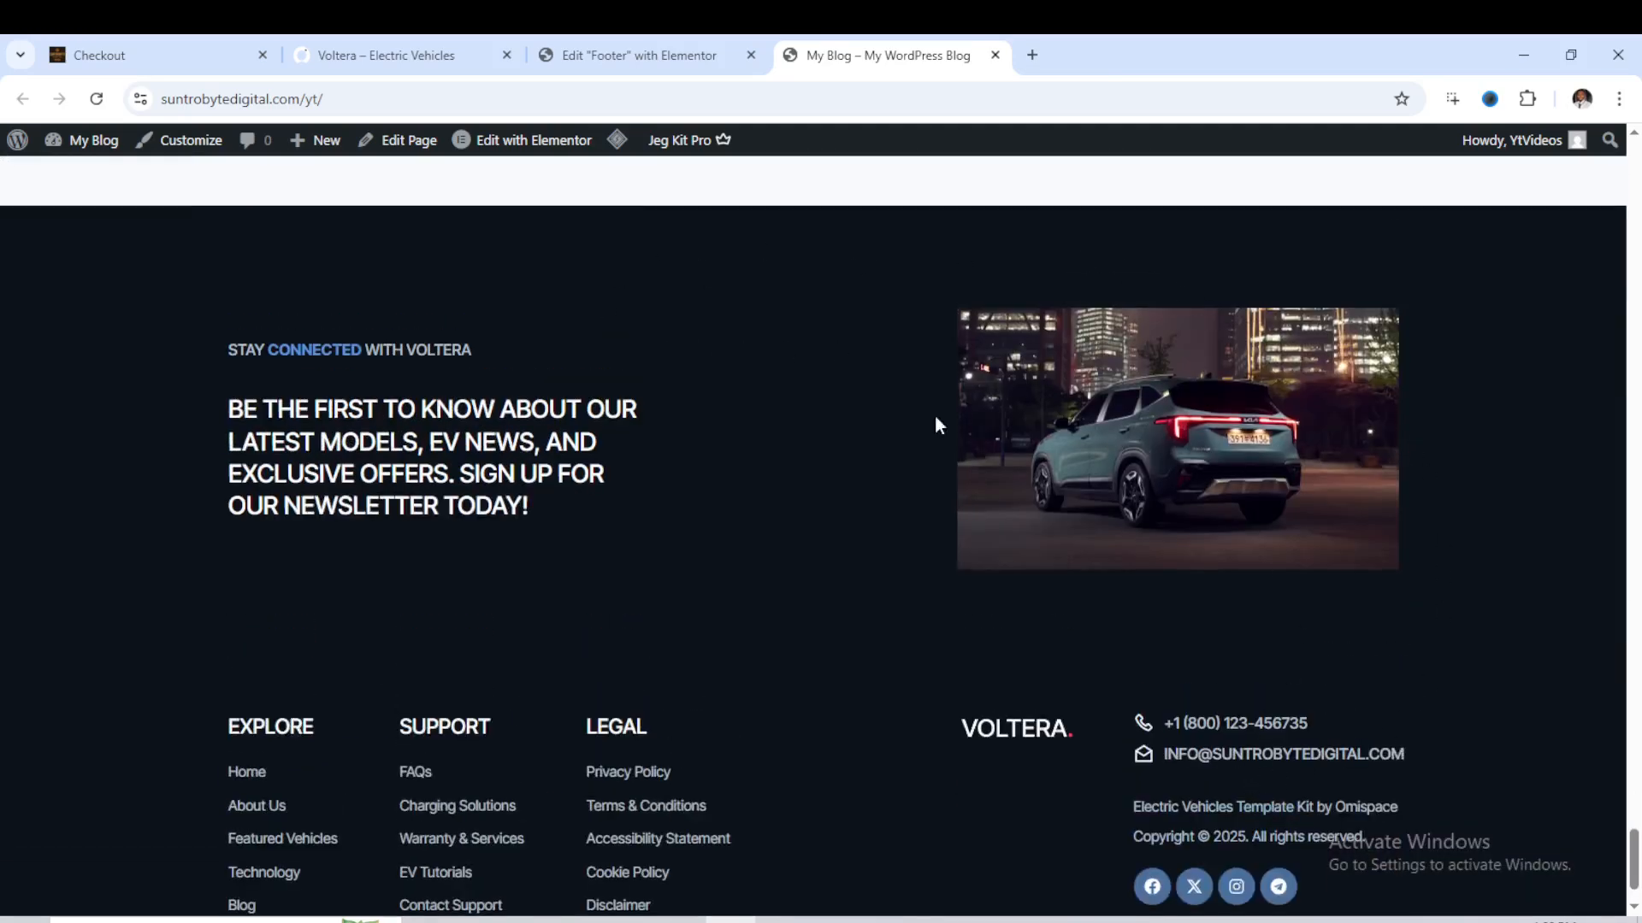
pyautogui.scroll(-1, 936, 419)
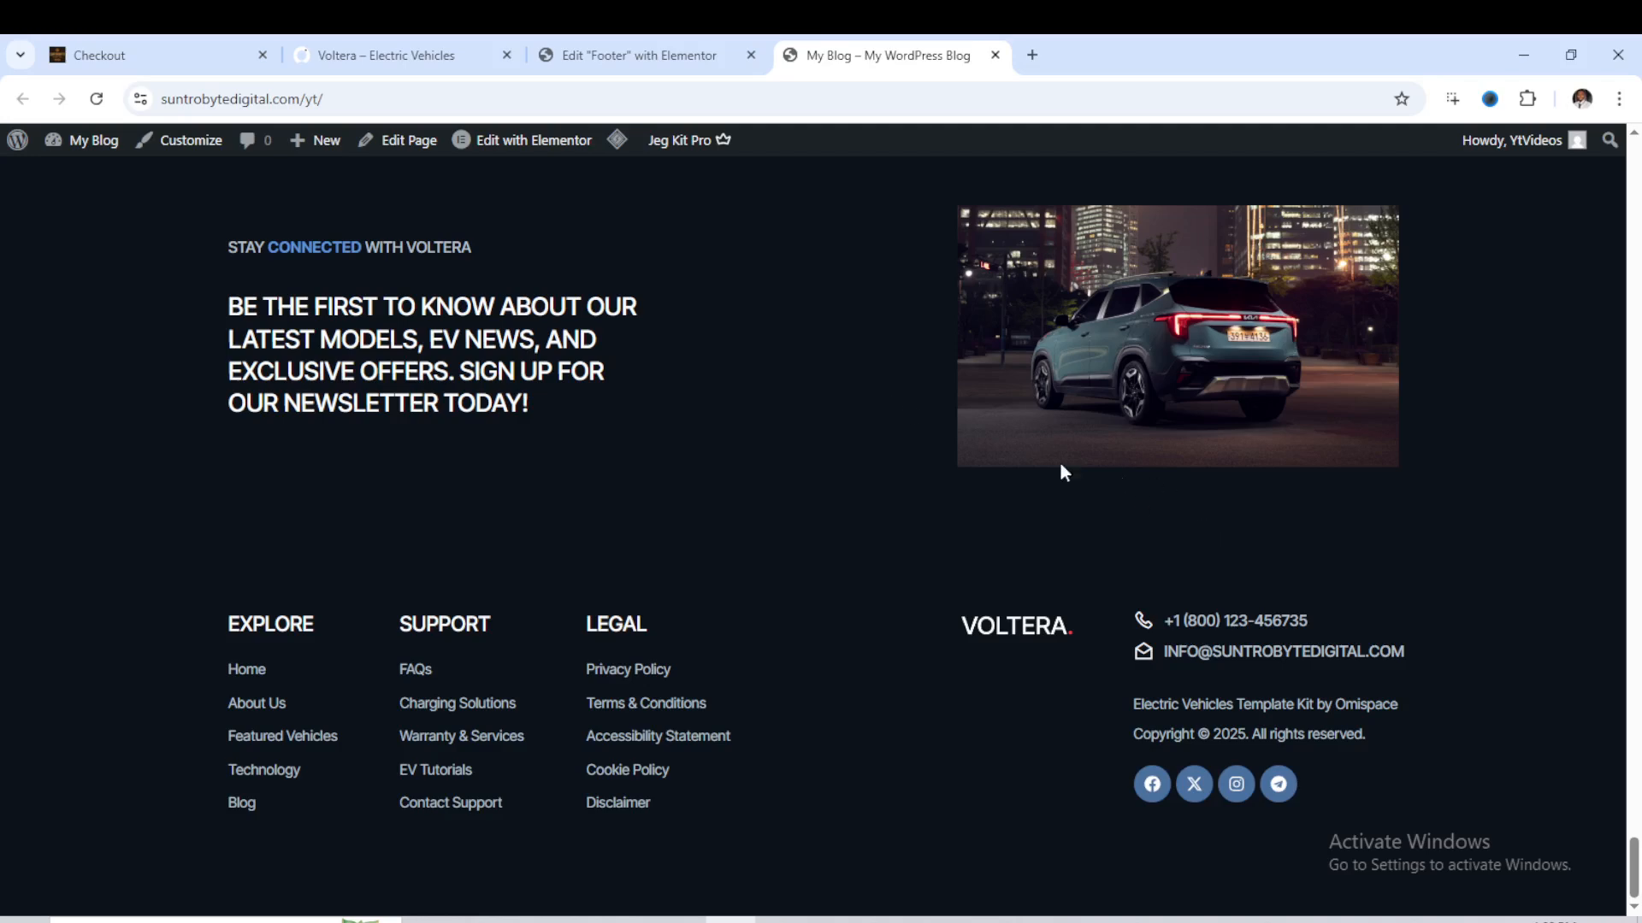
pyautogui.scroll(6, 1156, 596)
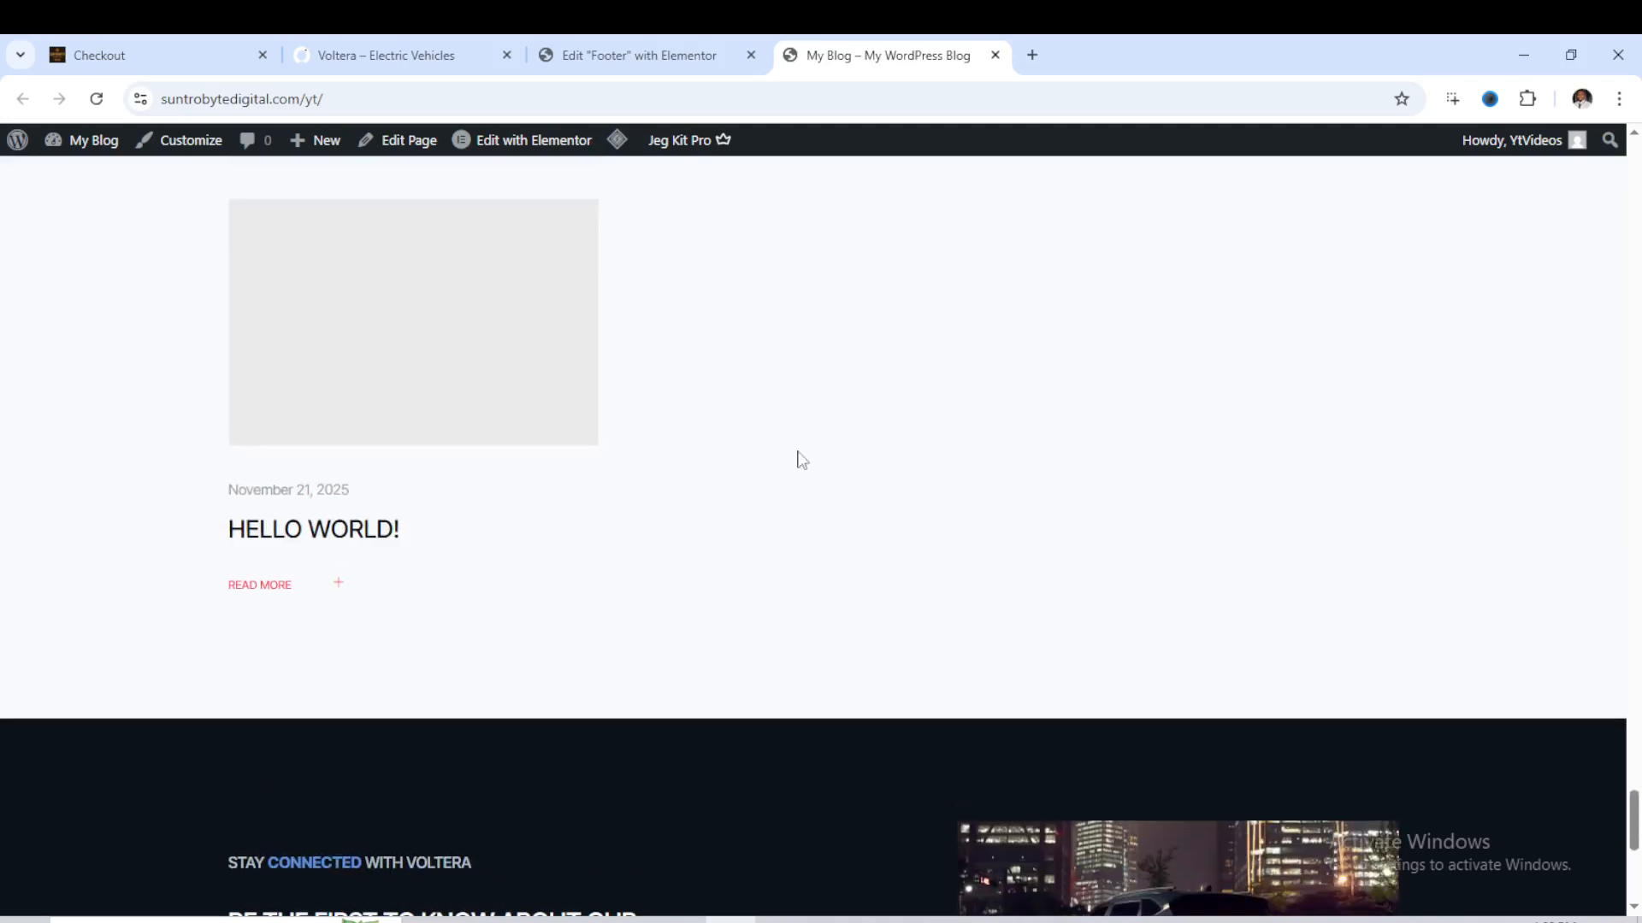
pyautogui.scroll(2, 854, 285)
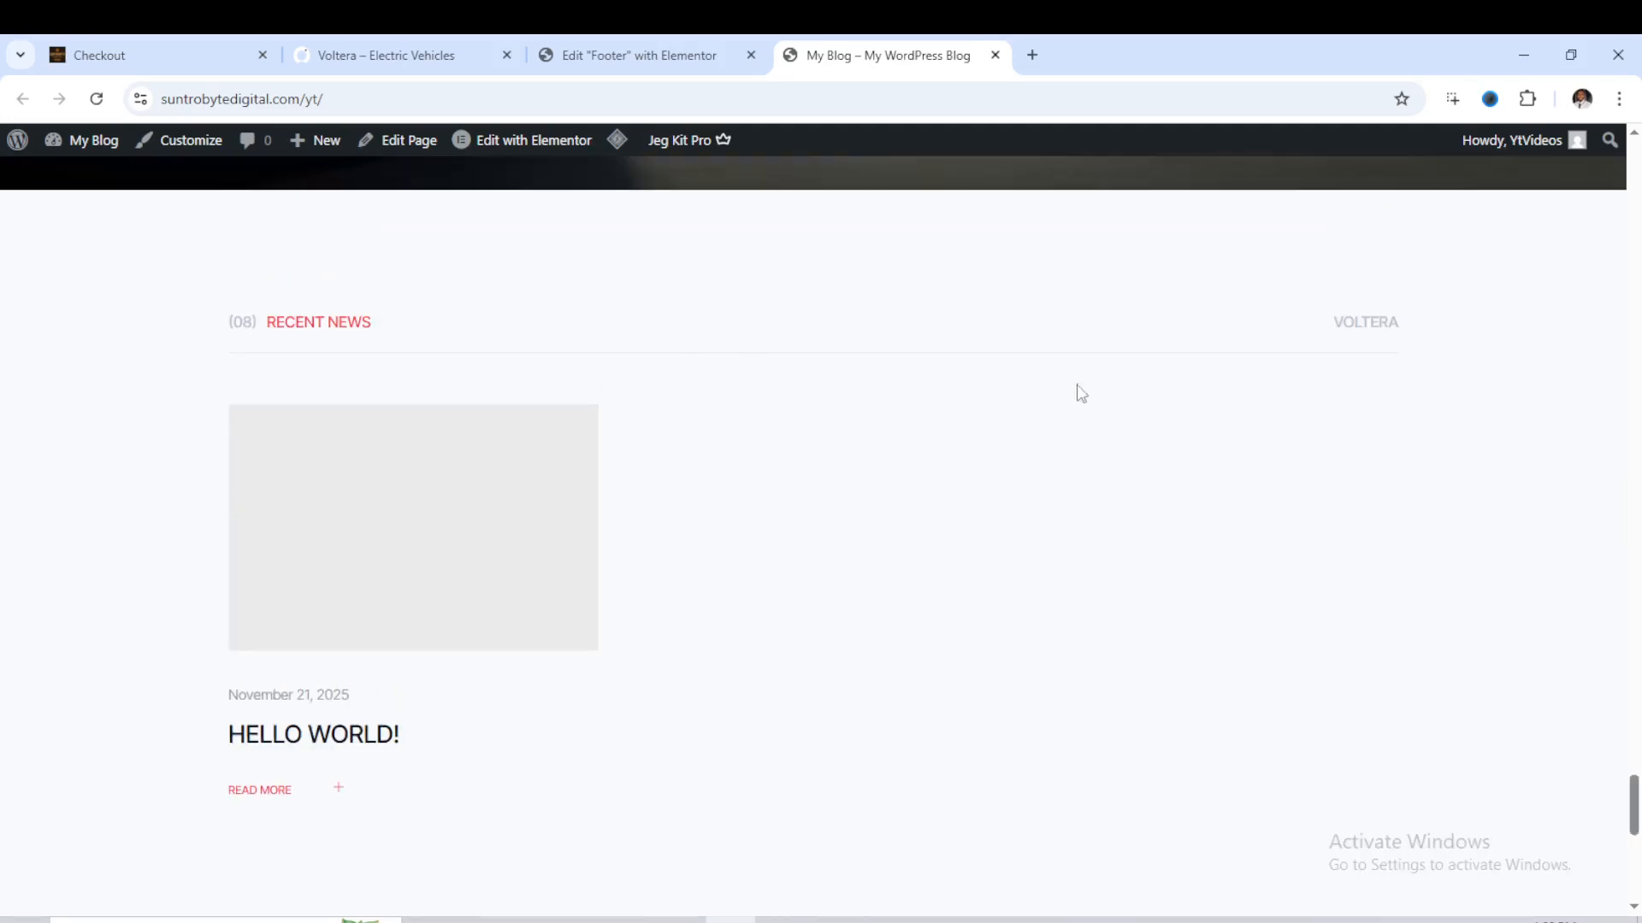
# - Leave the footer editor and create a new blog post titled "Test" with the paragraph text "Test"
pyautogui.click(629, 51)
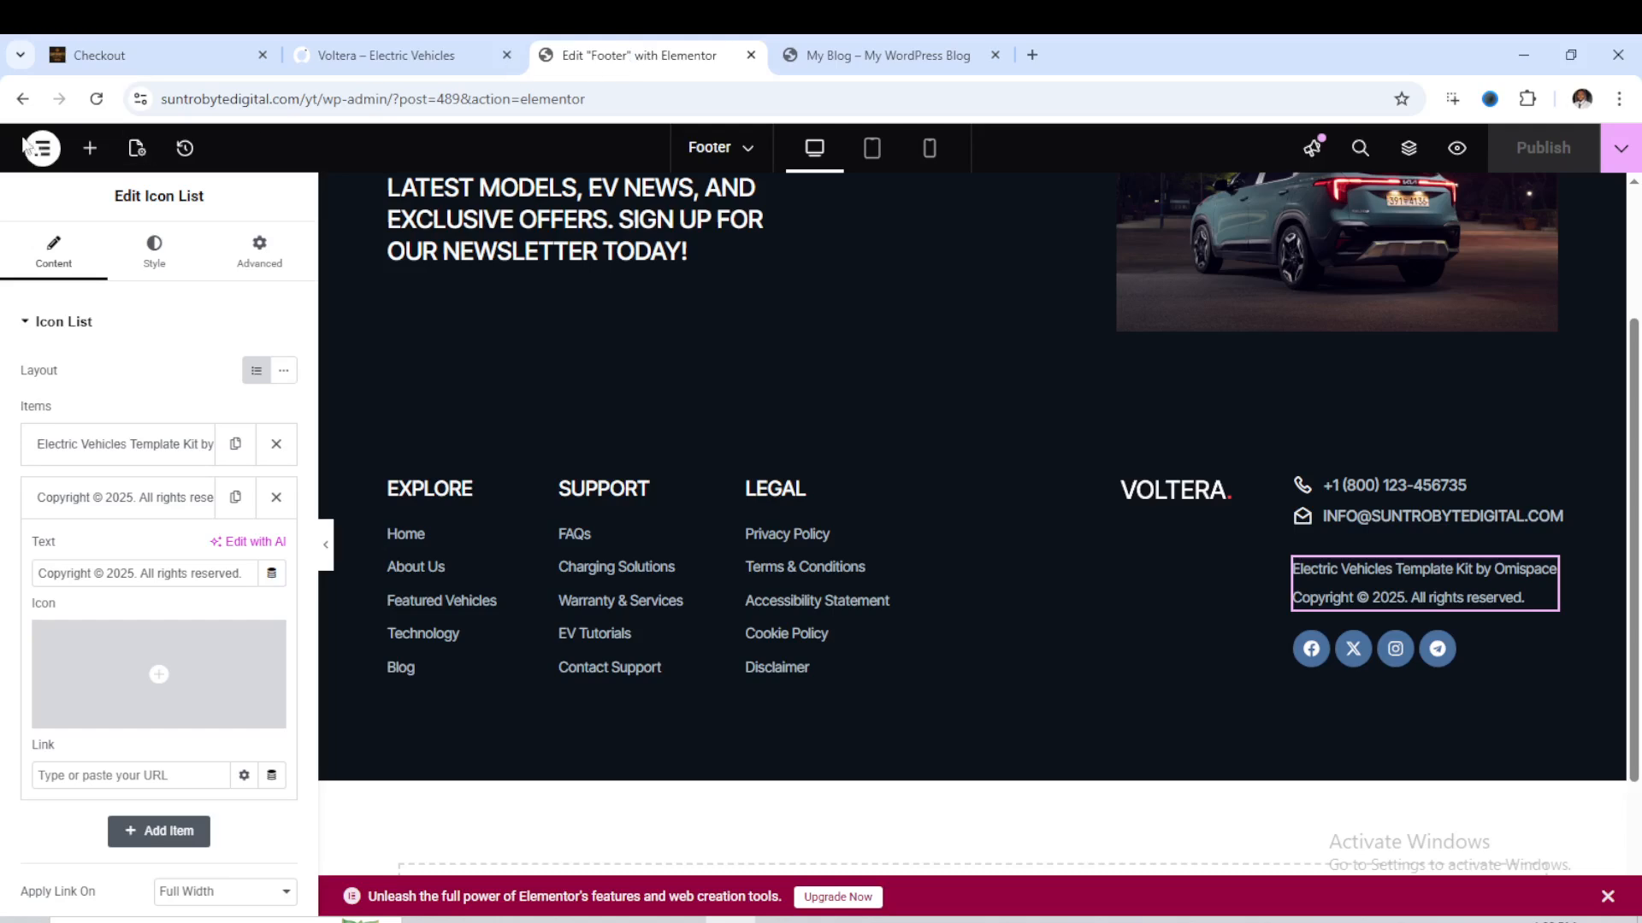
pyautogui.click(23, 99)
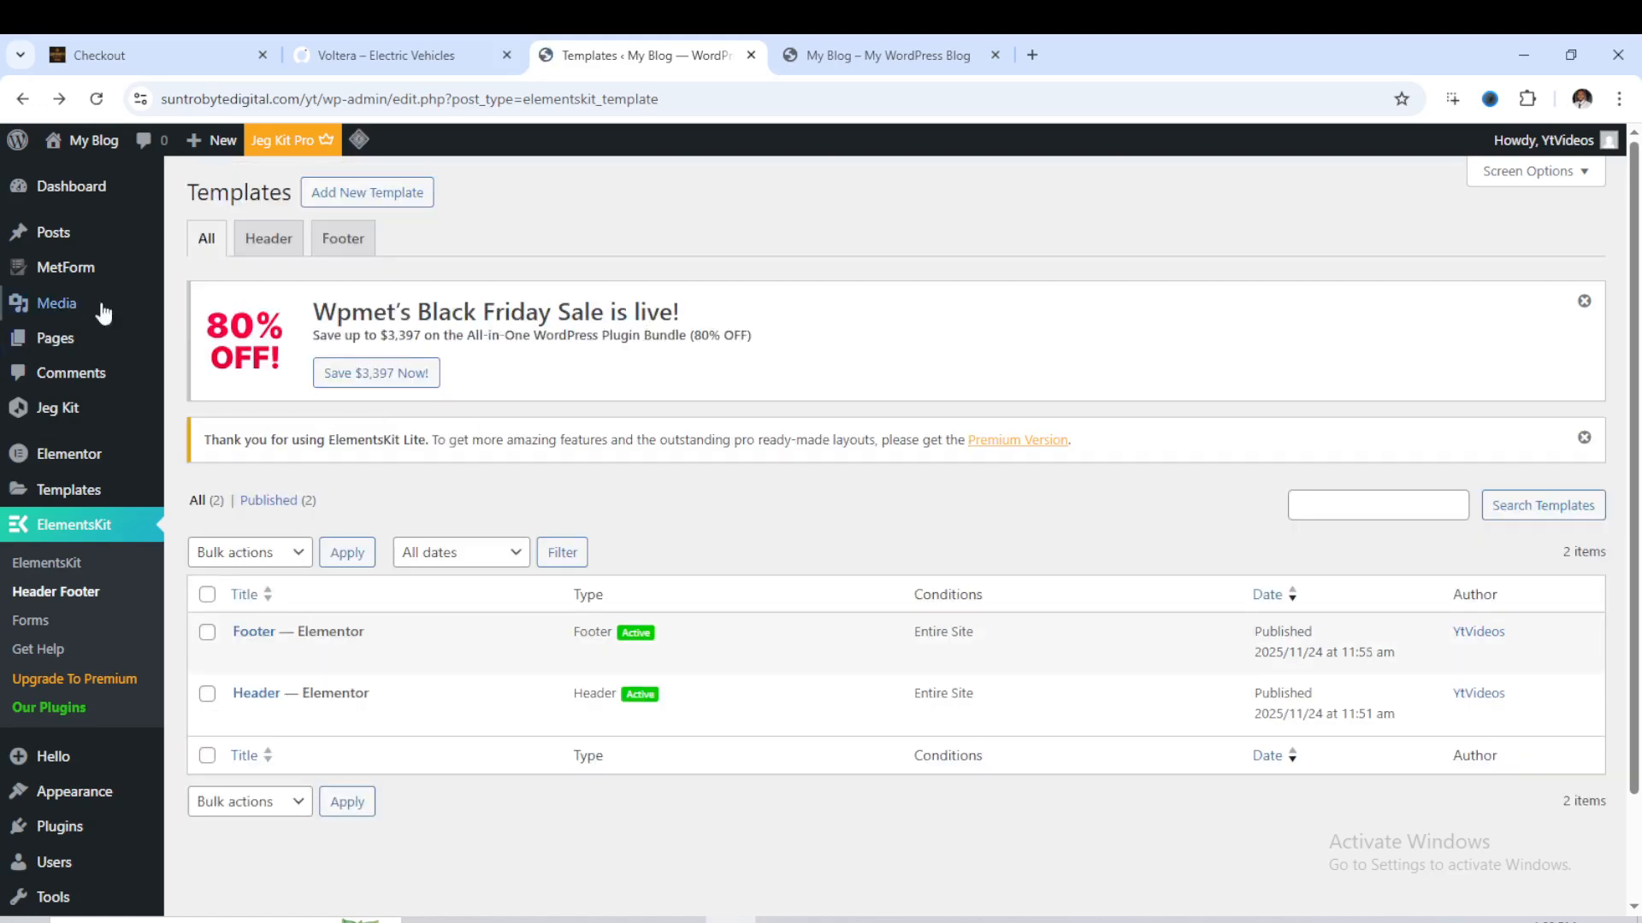
pyautogui.moveTo(17, 239)
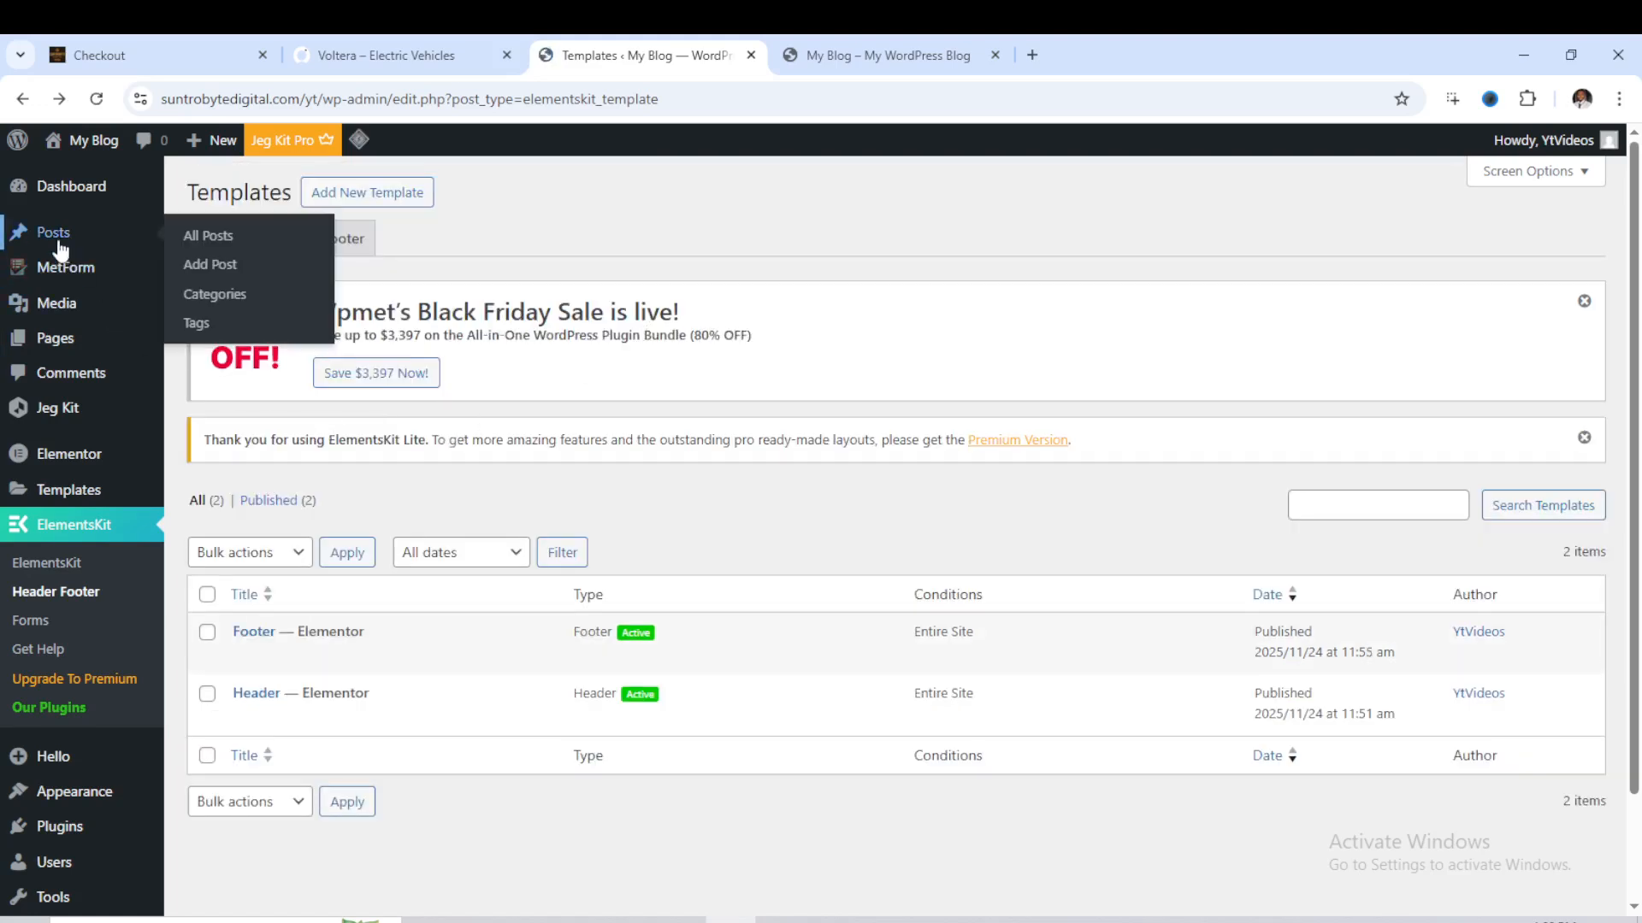
pyautogui.click(209, 267)
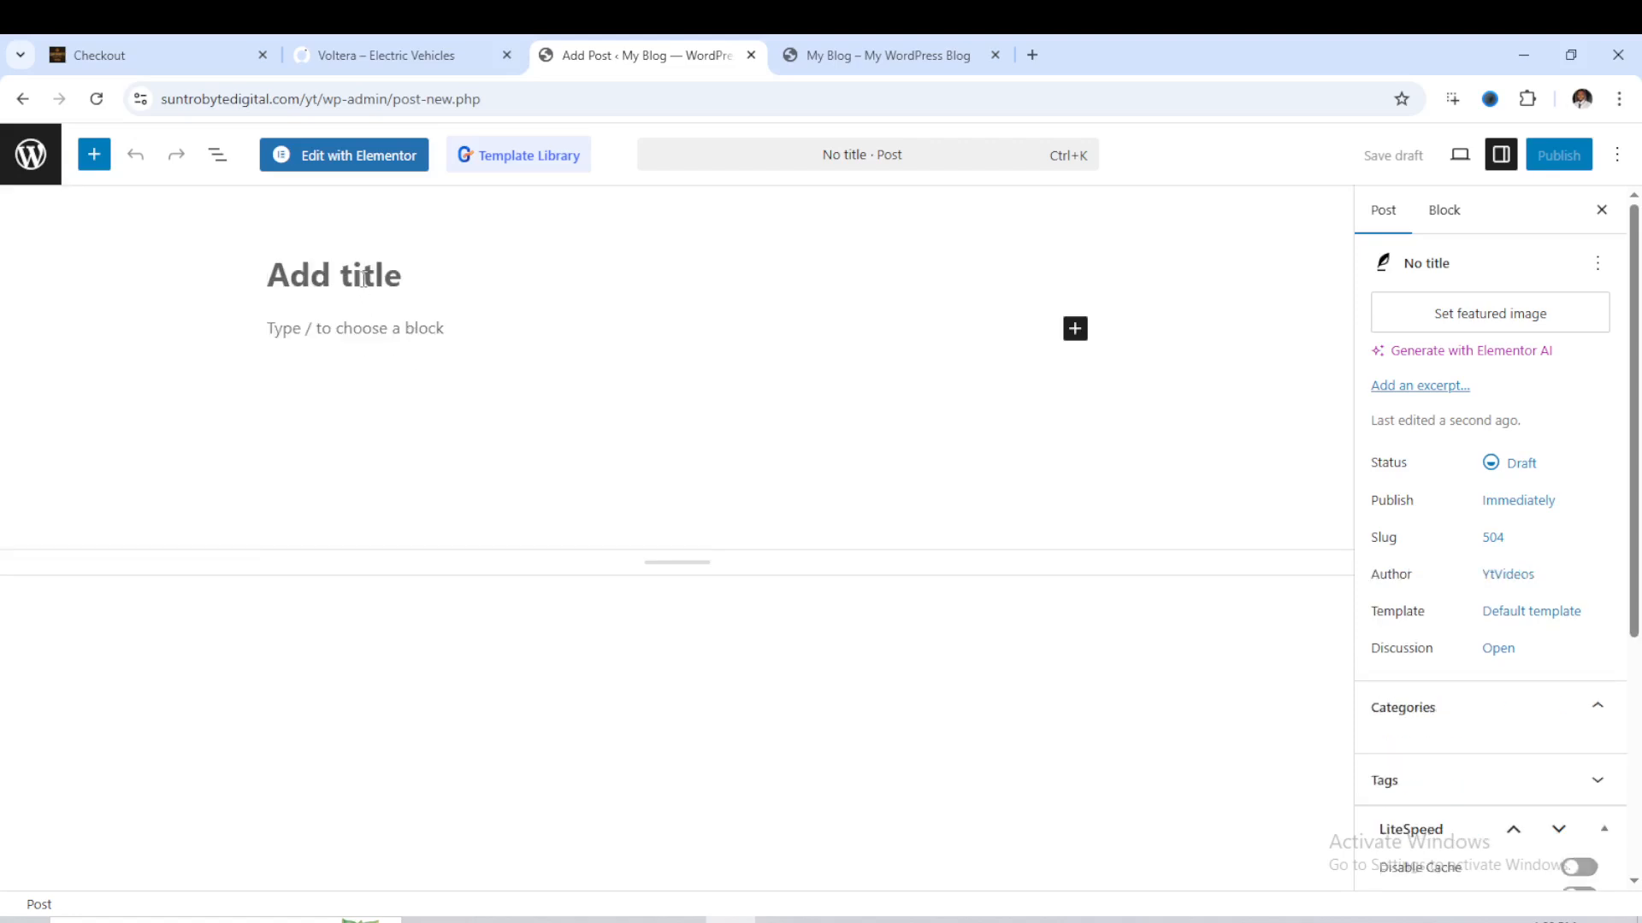
pyautogui.write('Test')
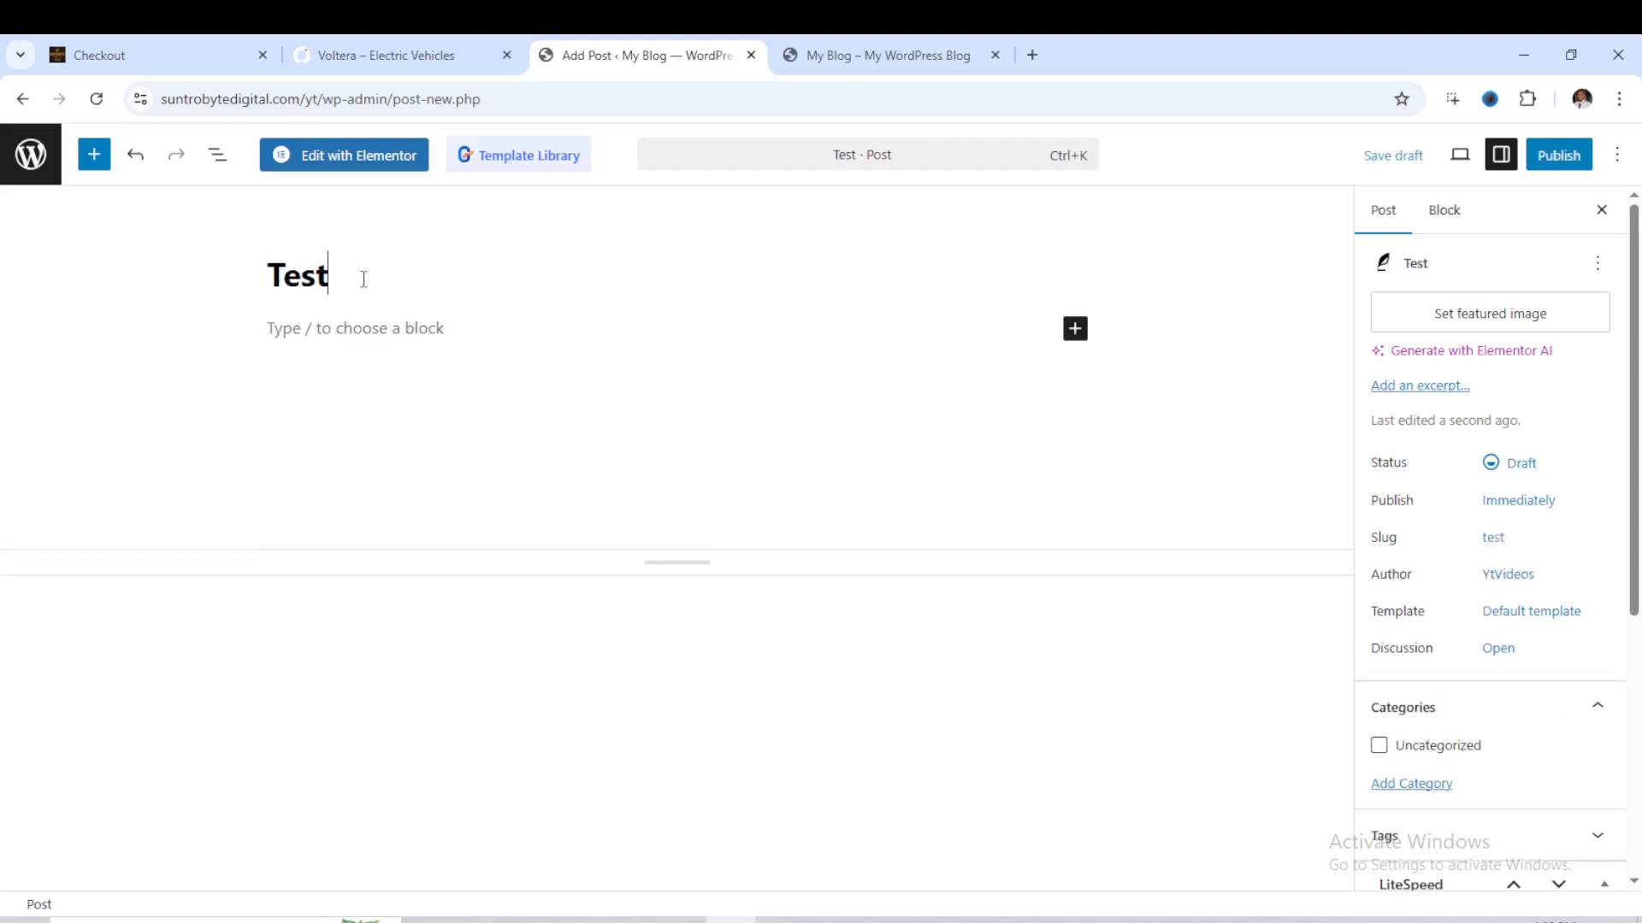
pyautogui.click(285, 327)
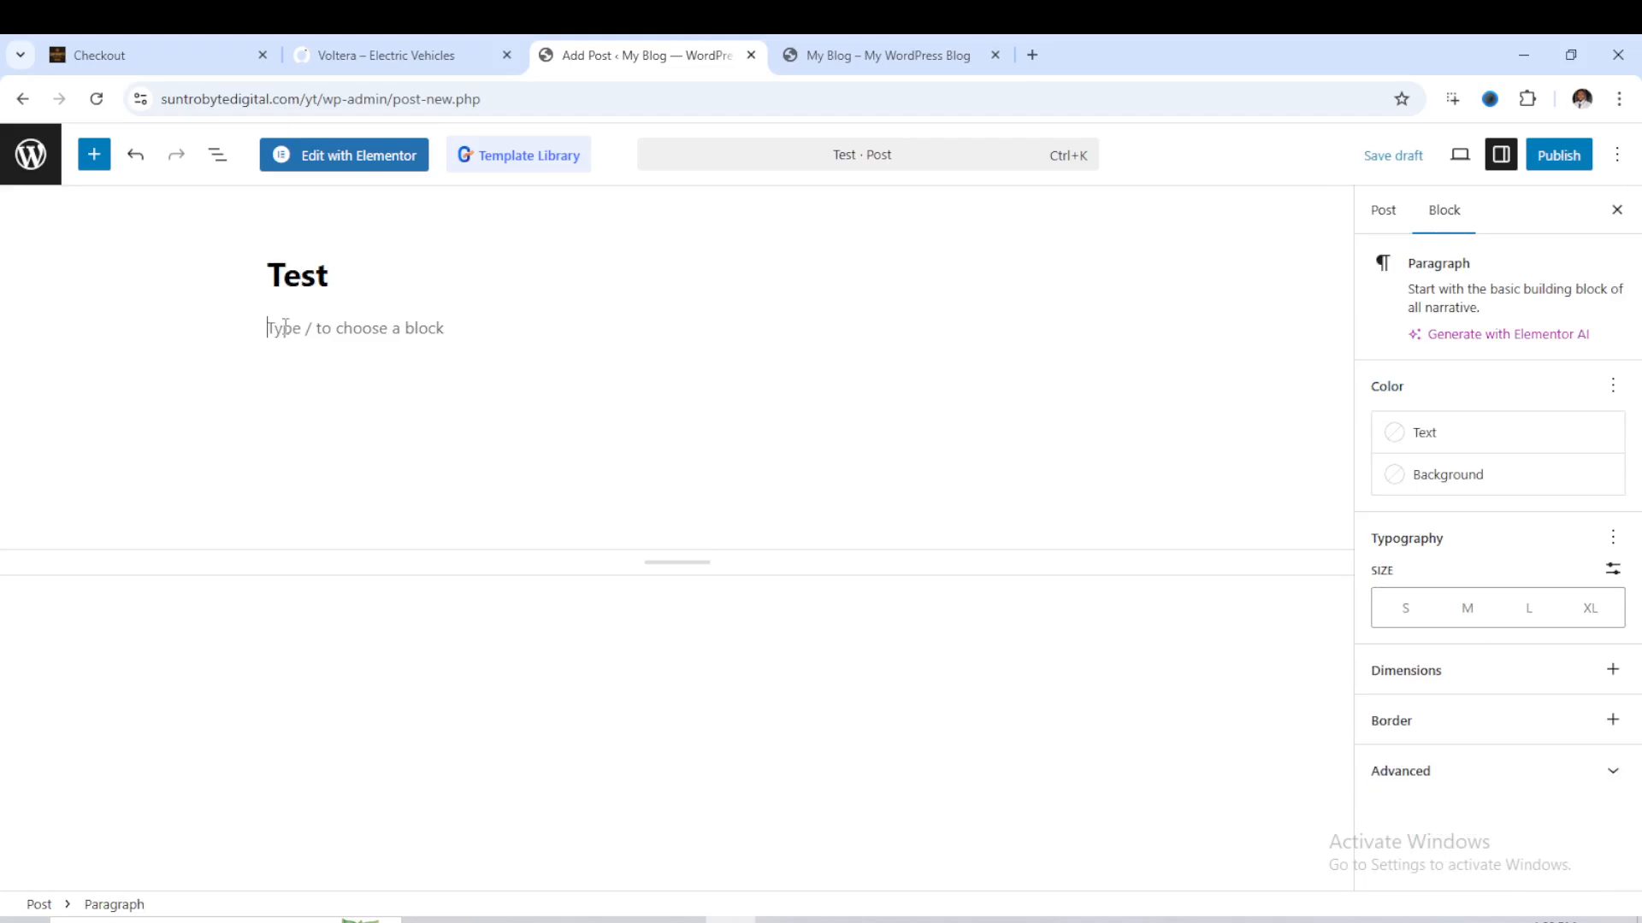
pyautogui.write('Test')
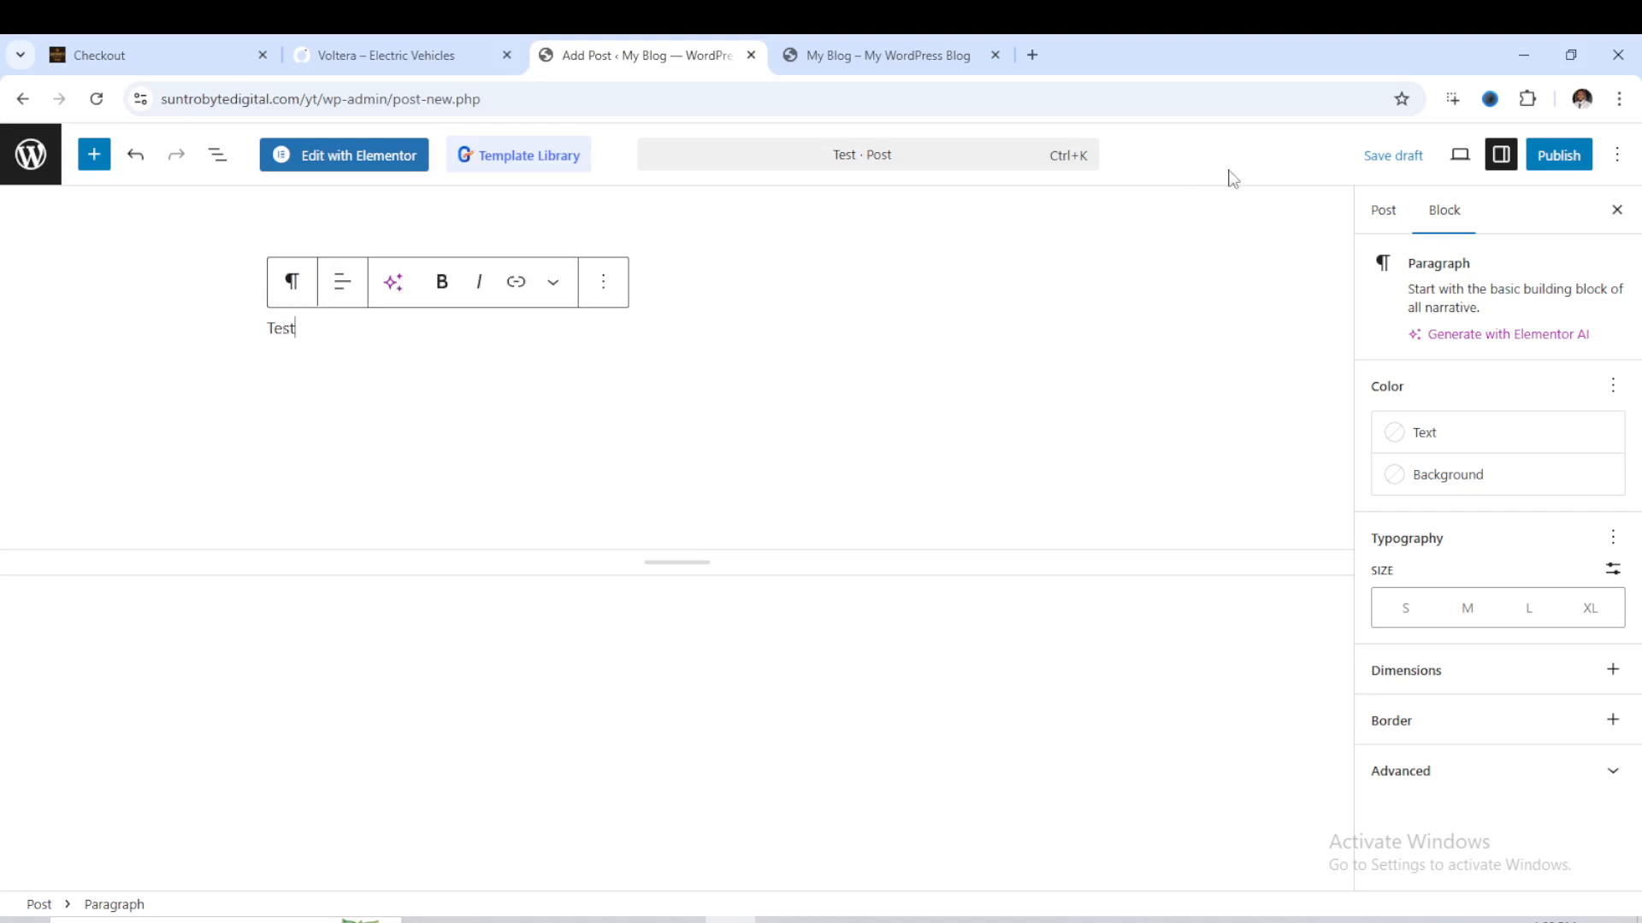
# - Set the media library photo of the dark green SUV seen from behind at night as the post's featured image and publish the post
pyautogui.click(1375, 211)
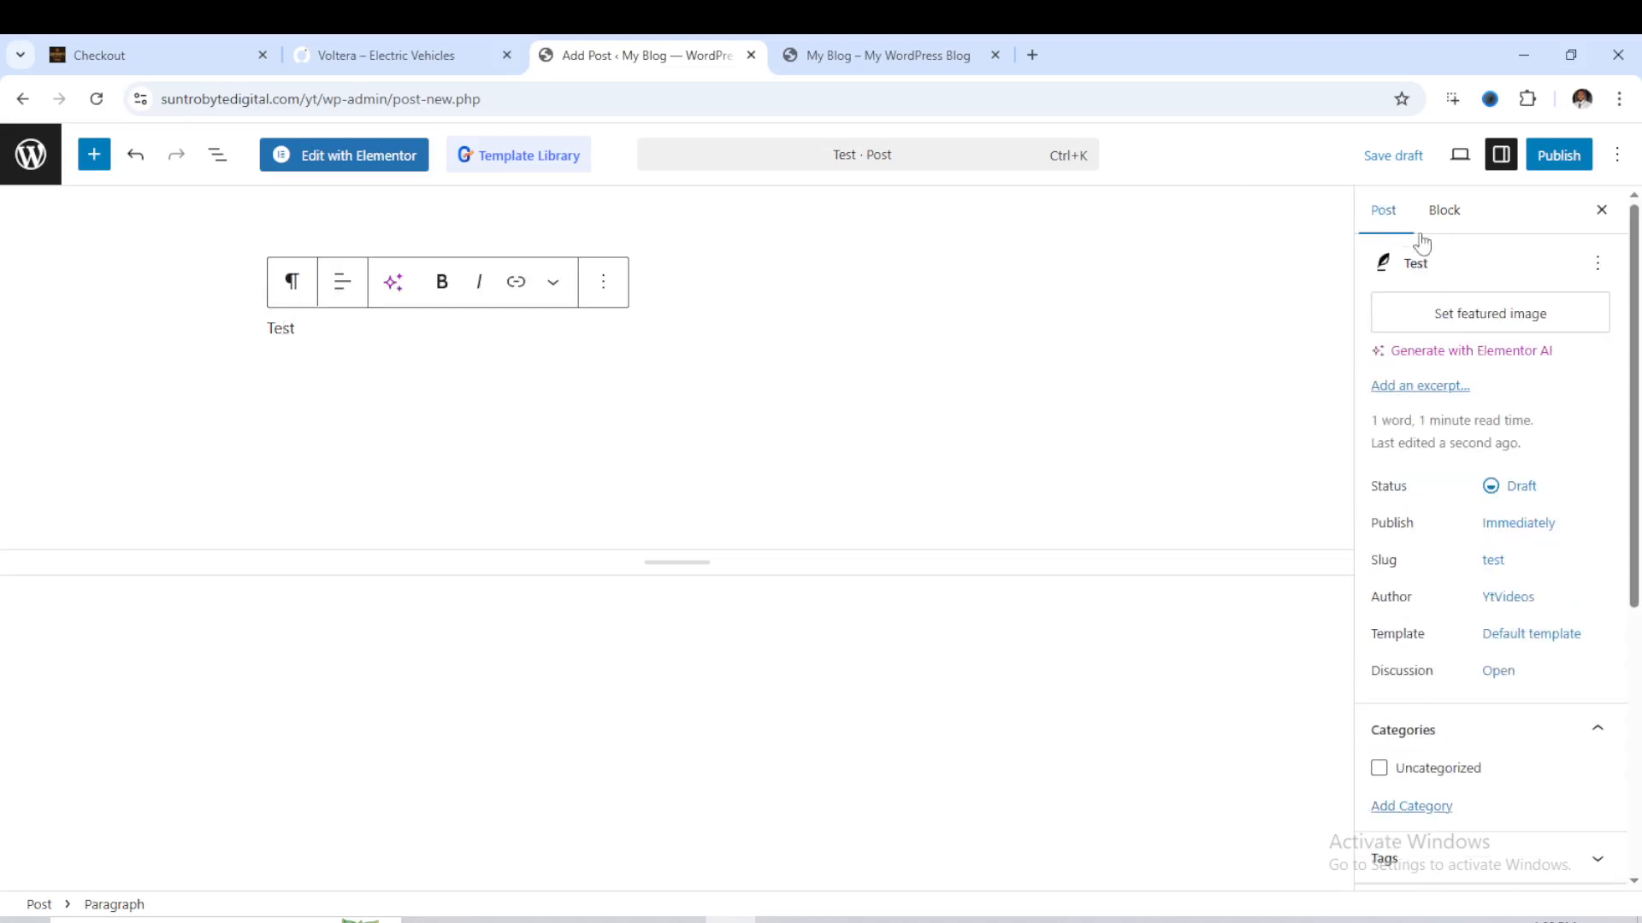
pyautogui.click(1491, 320)
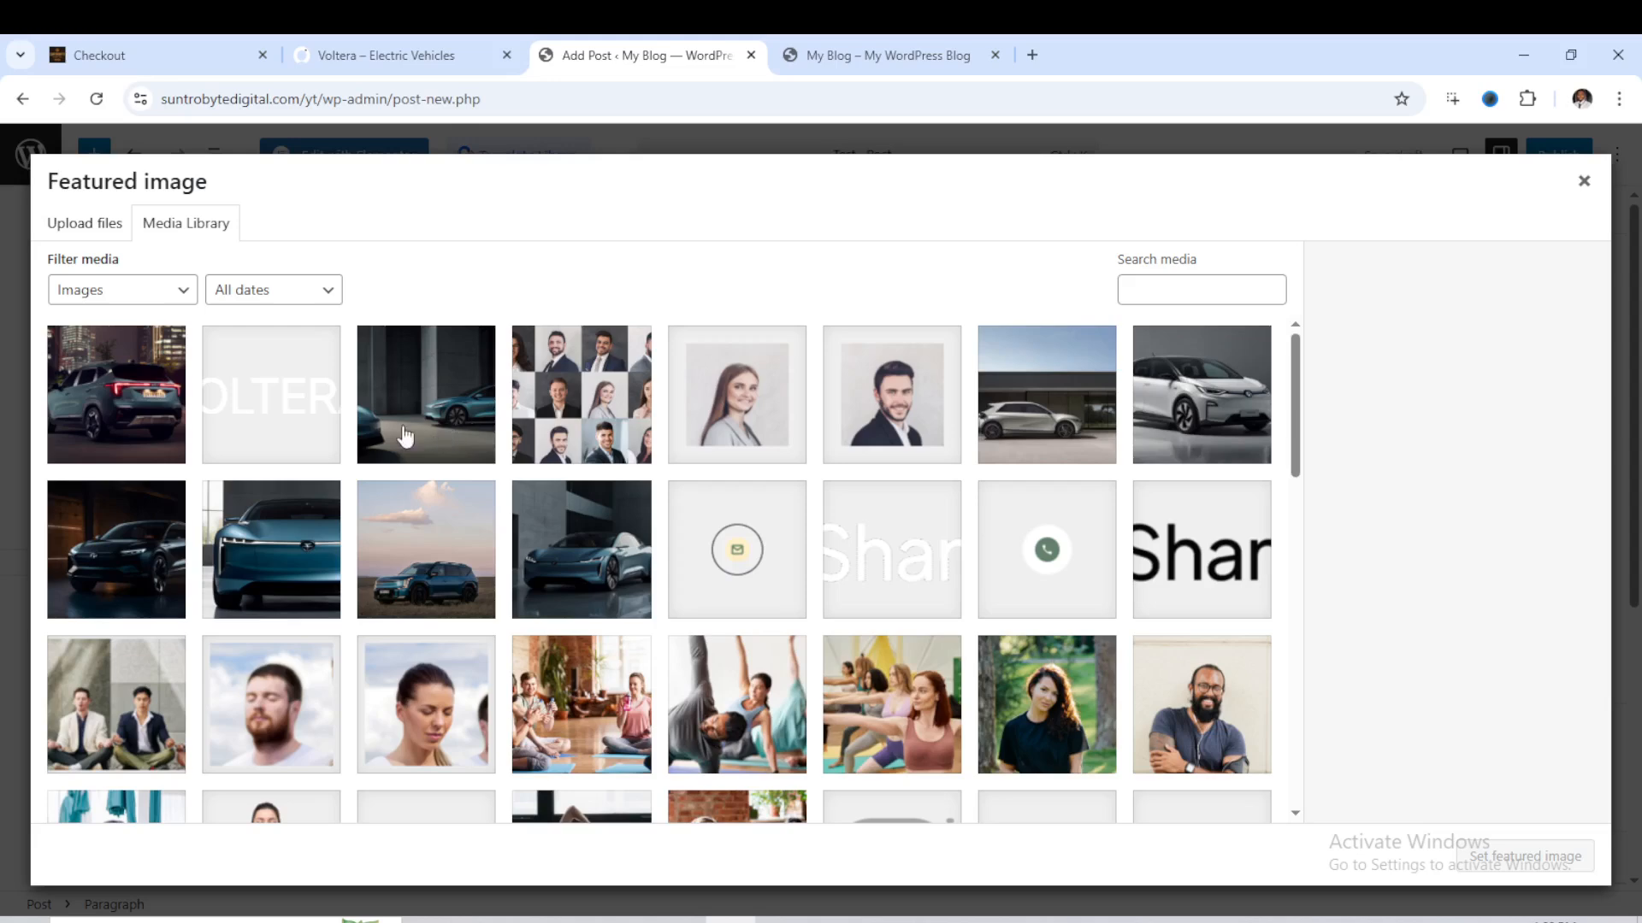
pyautogui.click(147, 434)
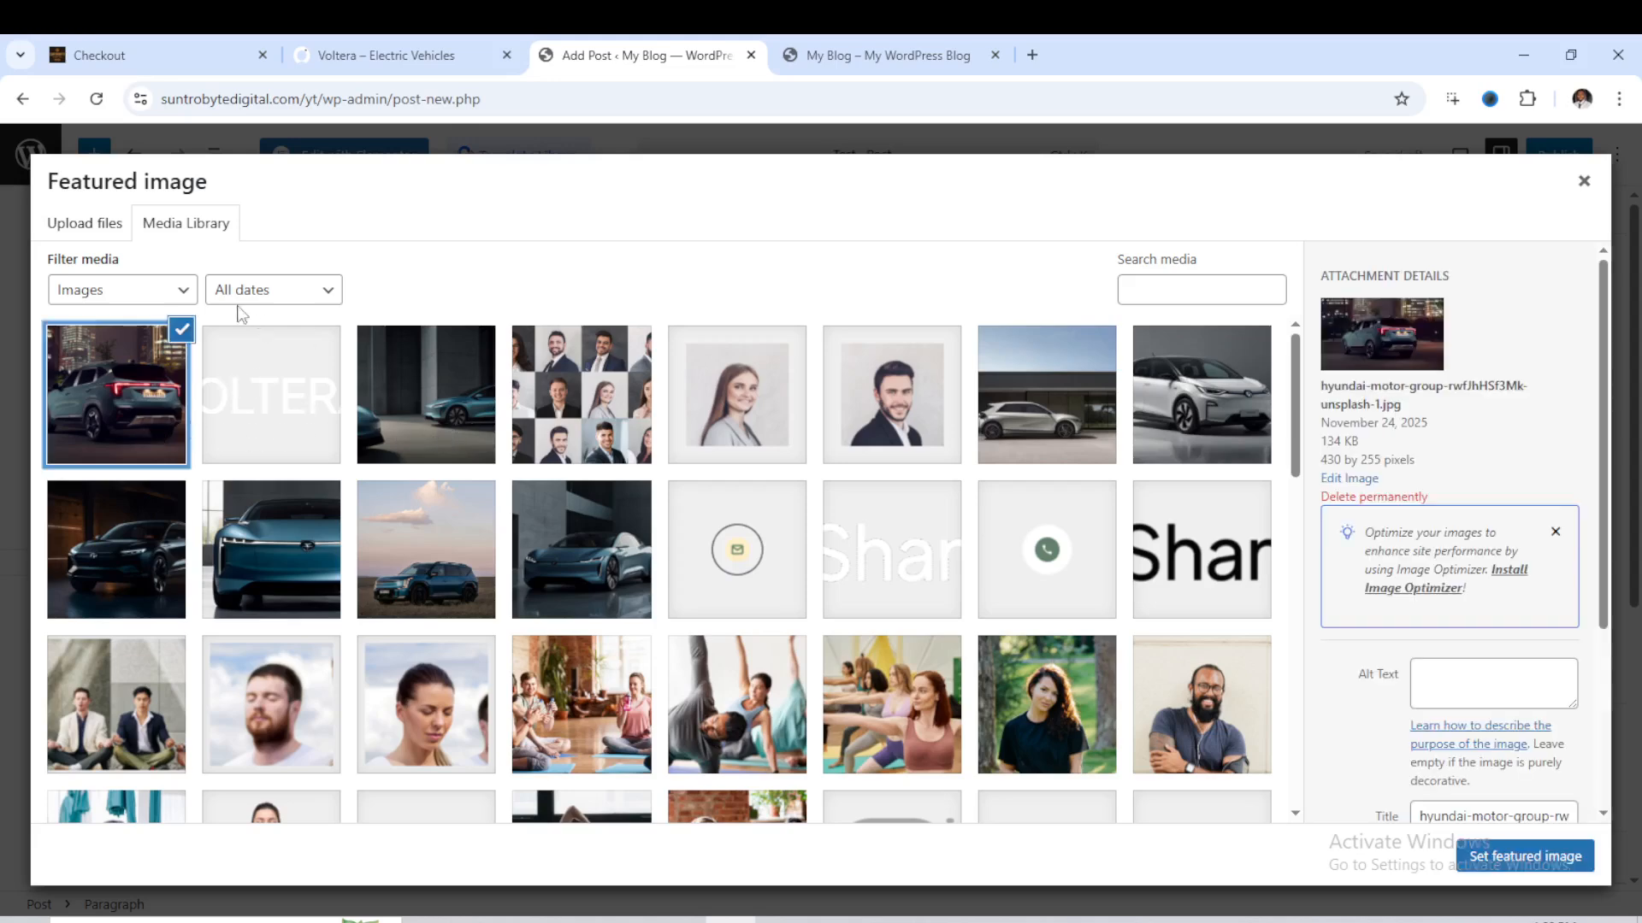
pyautogui.click(73, 233)
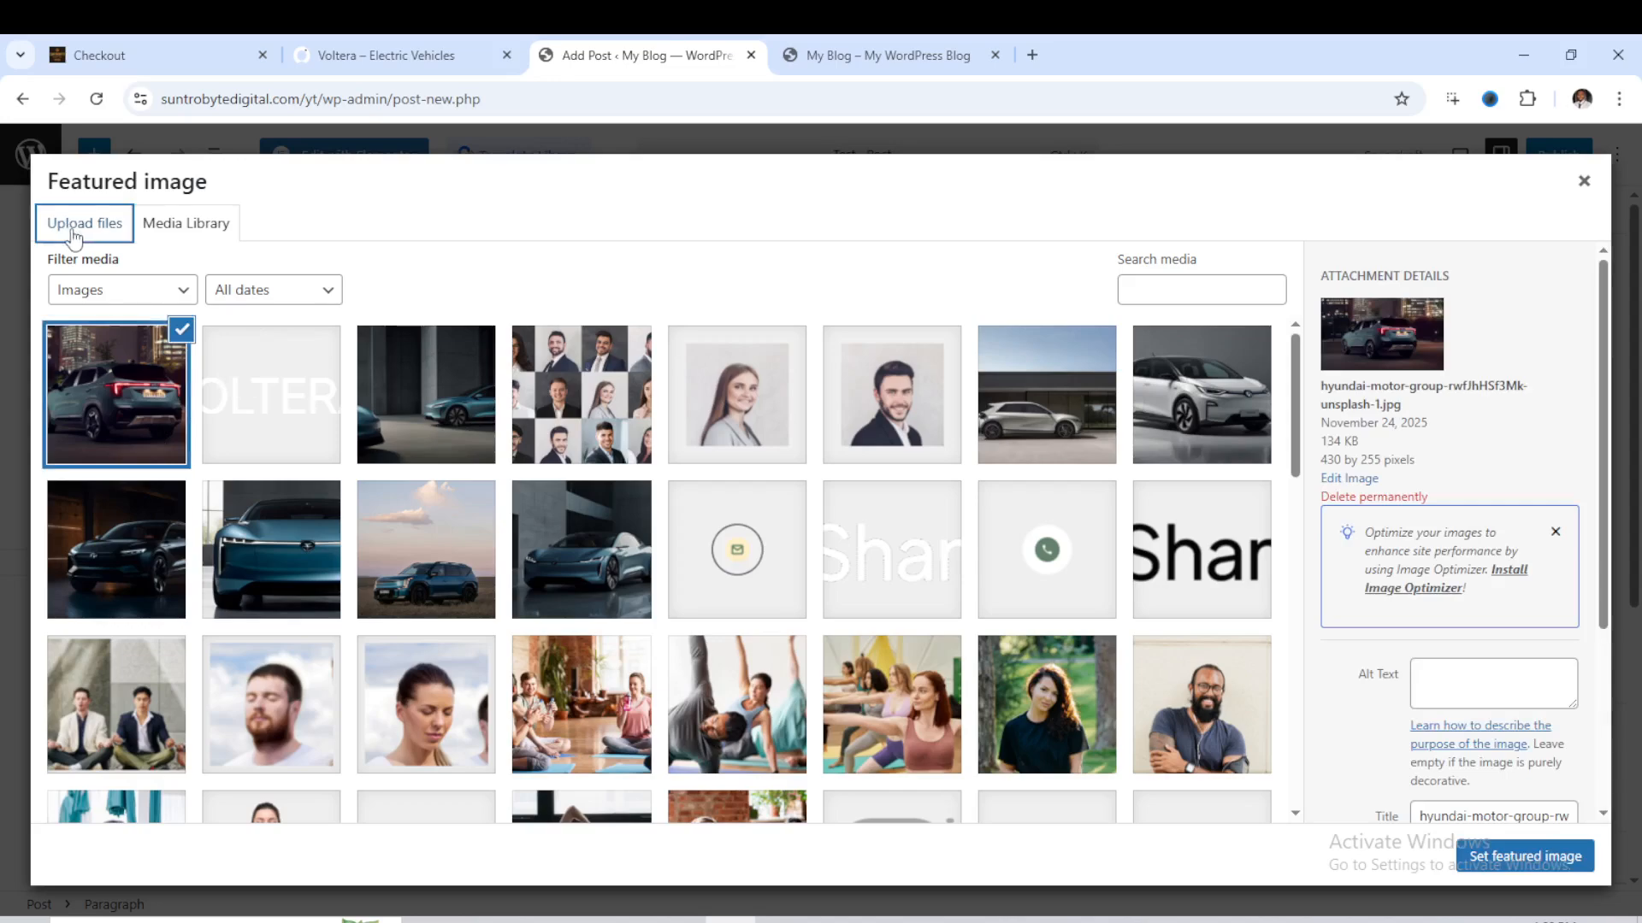
pyautogui.click(207, 232)
pyautogui.click(1546, 865)
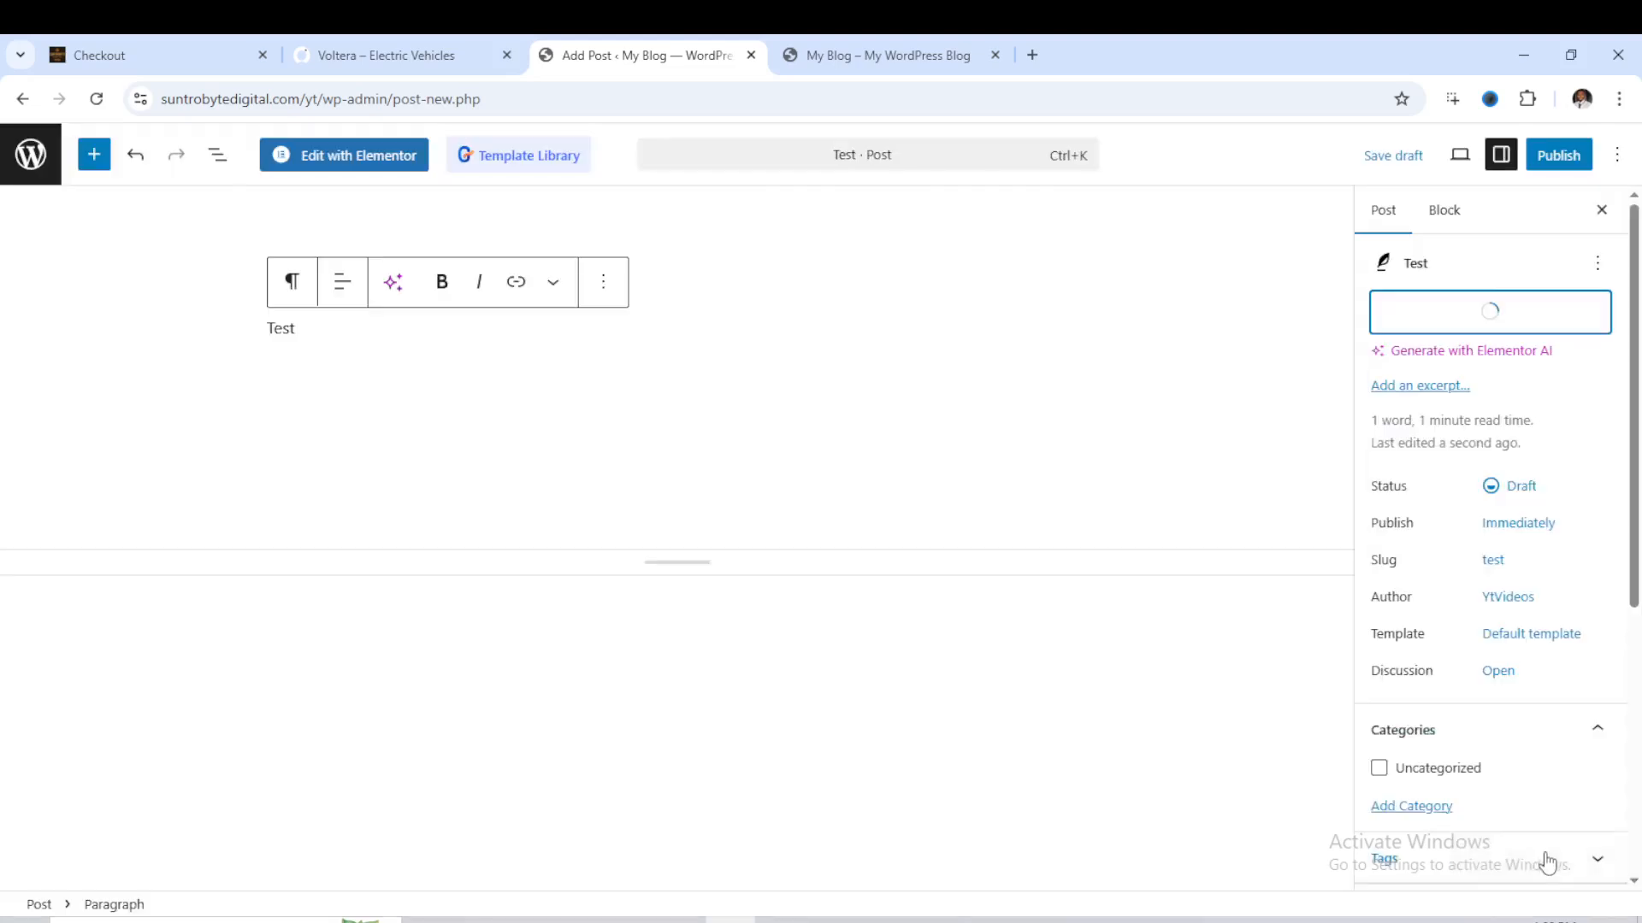
pyautogui.click(1568, 158)
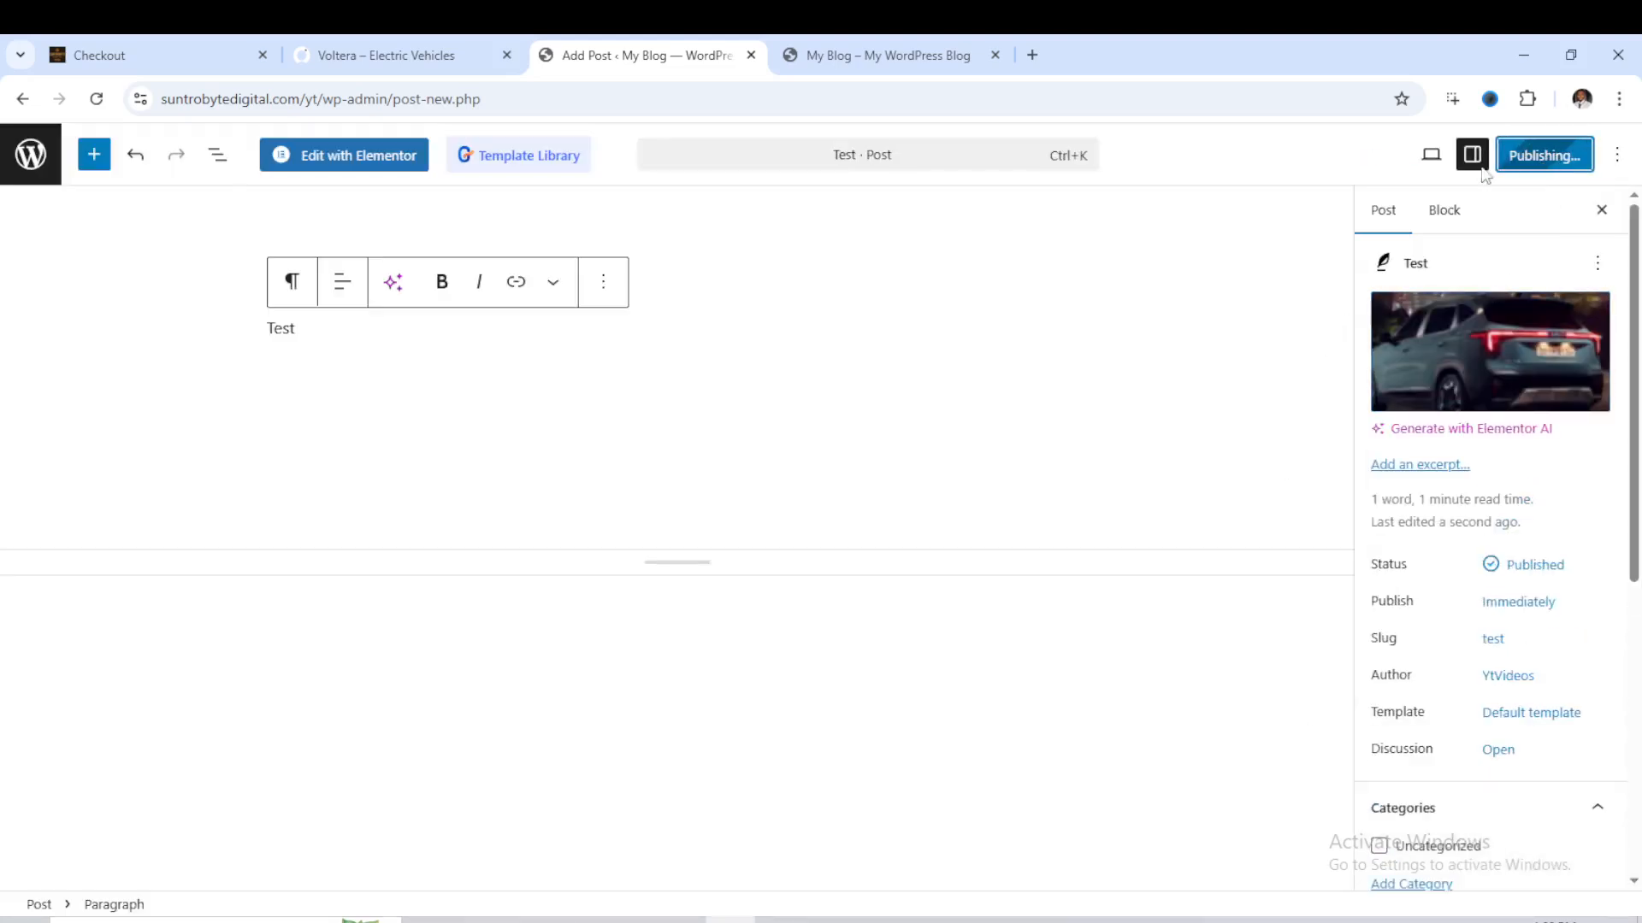
# - Reload the site's home page and check the new post in the Recent News section and the footer below it
pyautogui.click(871, 53)
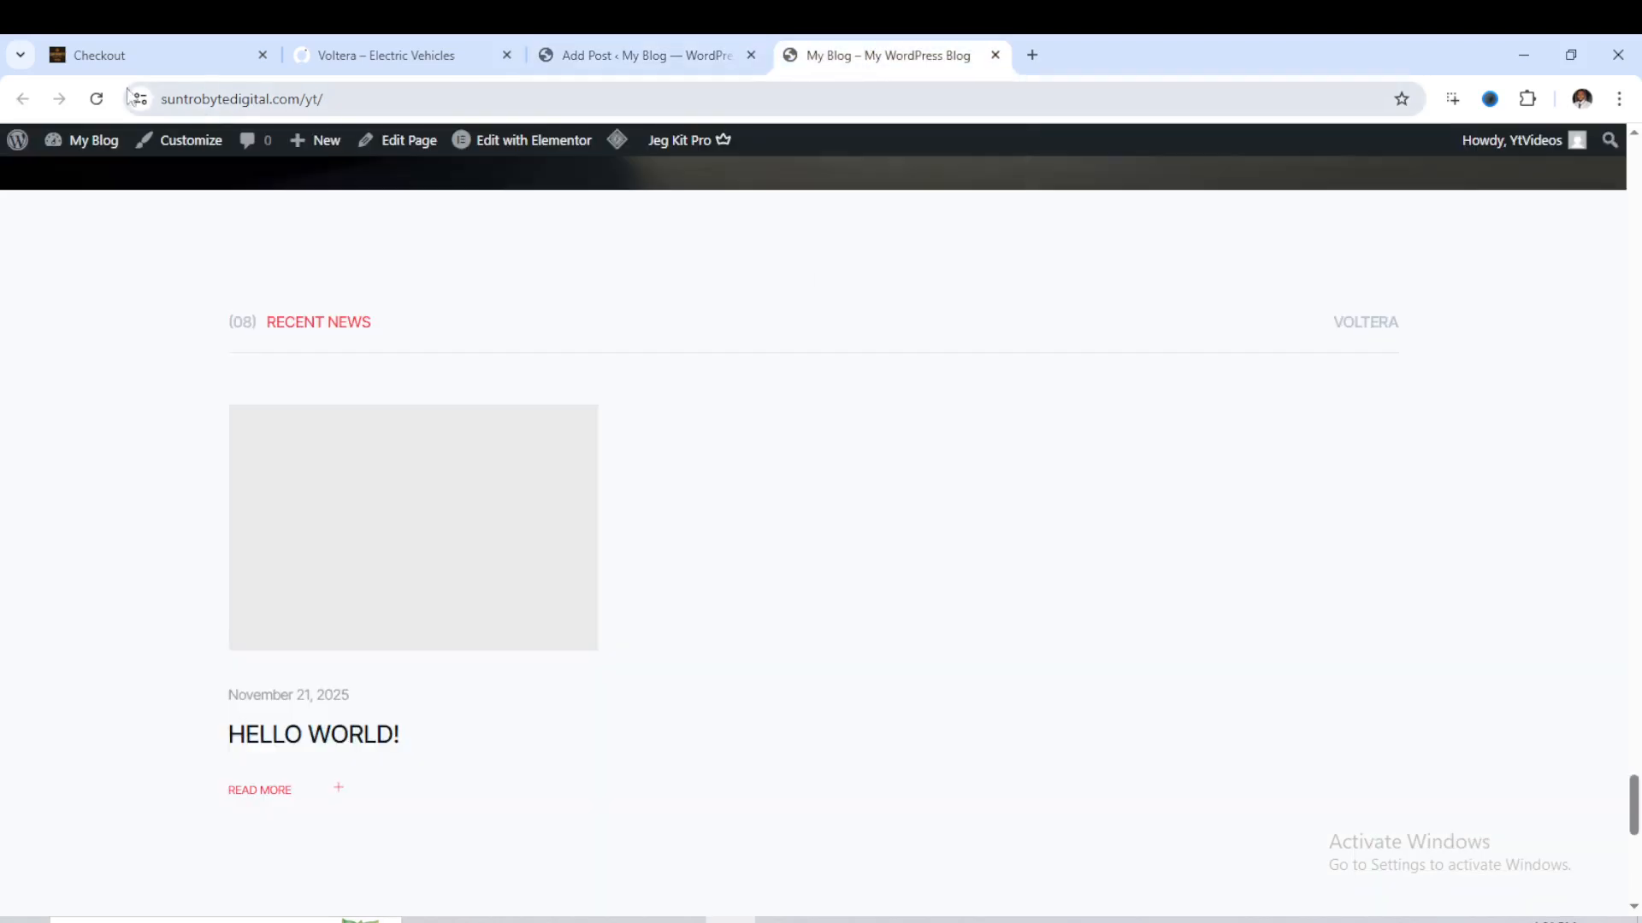
pyautogui.click(96, 98)
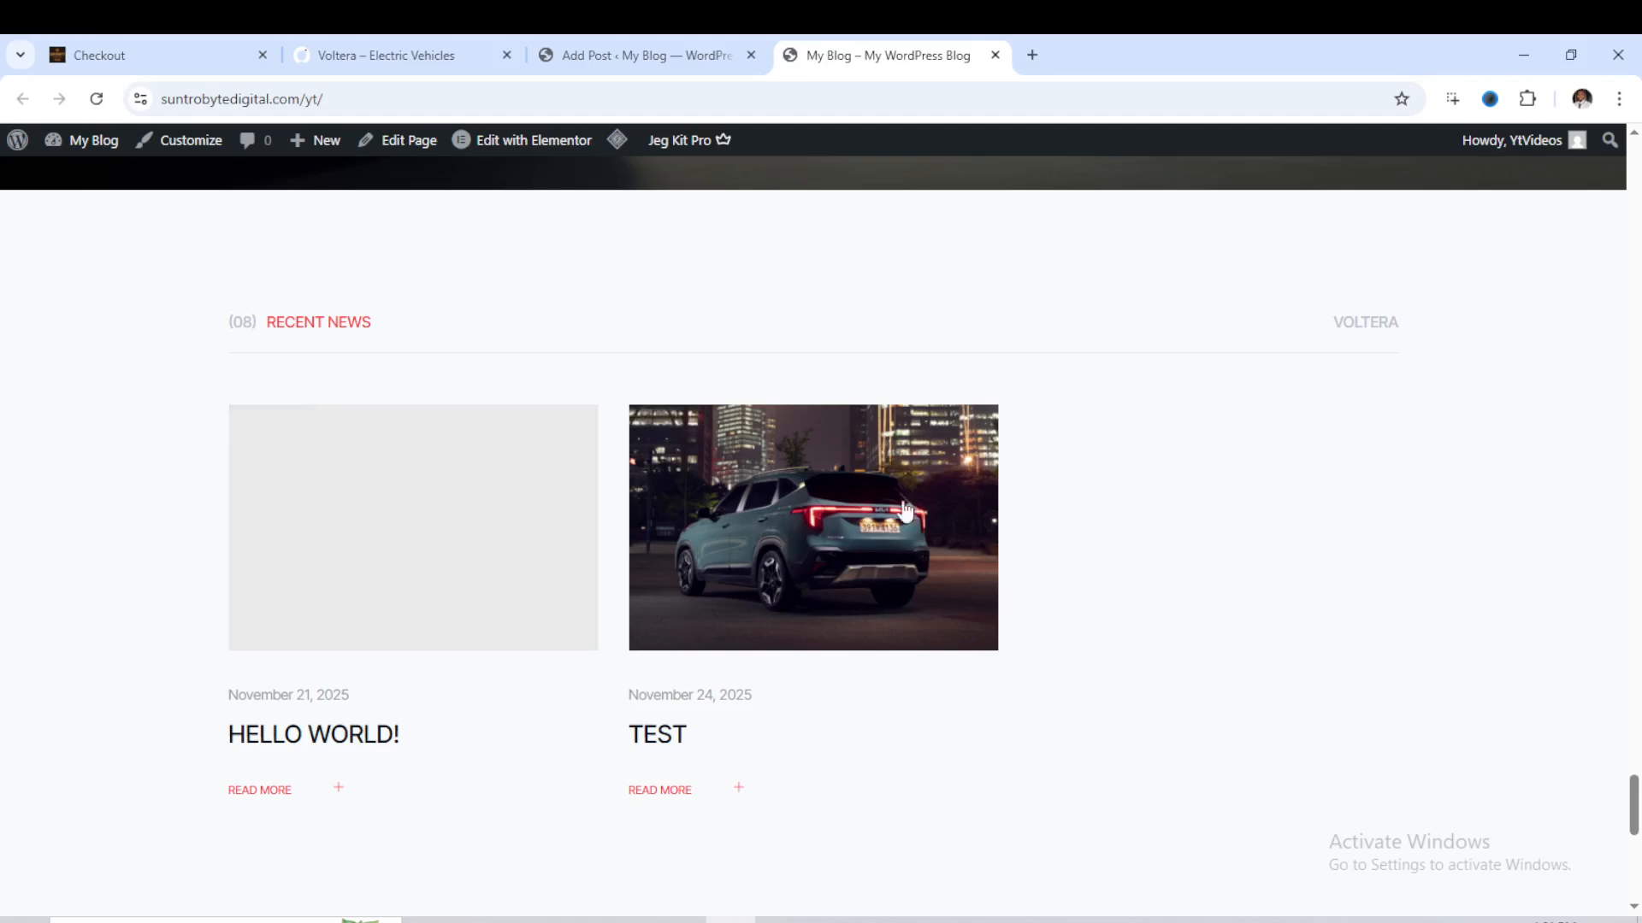
pyautogui.scroll(-2, 877, 466)
pyautogui.scroll(-5, 876, 465)
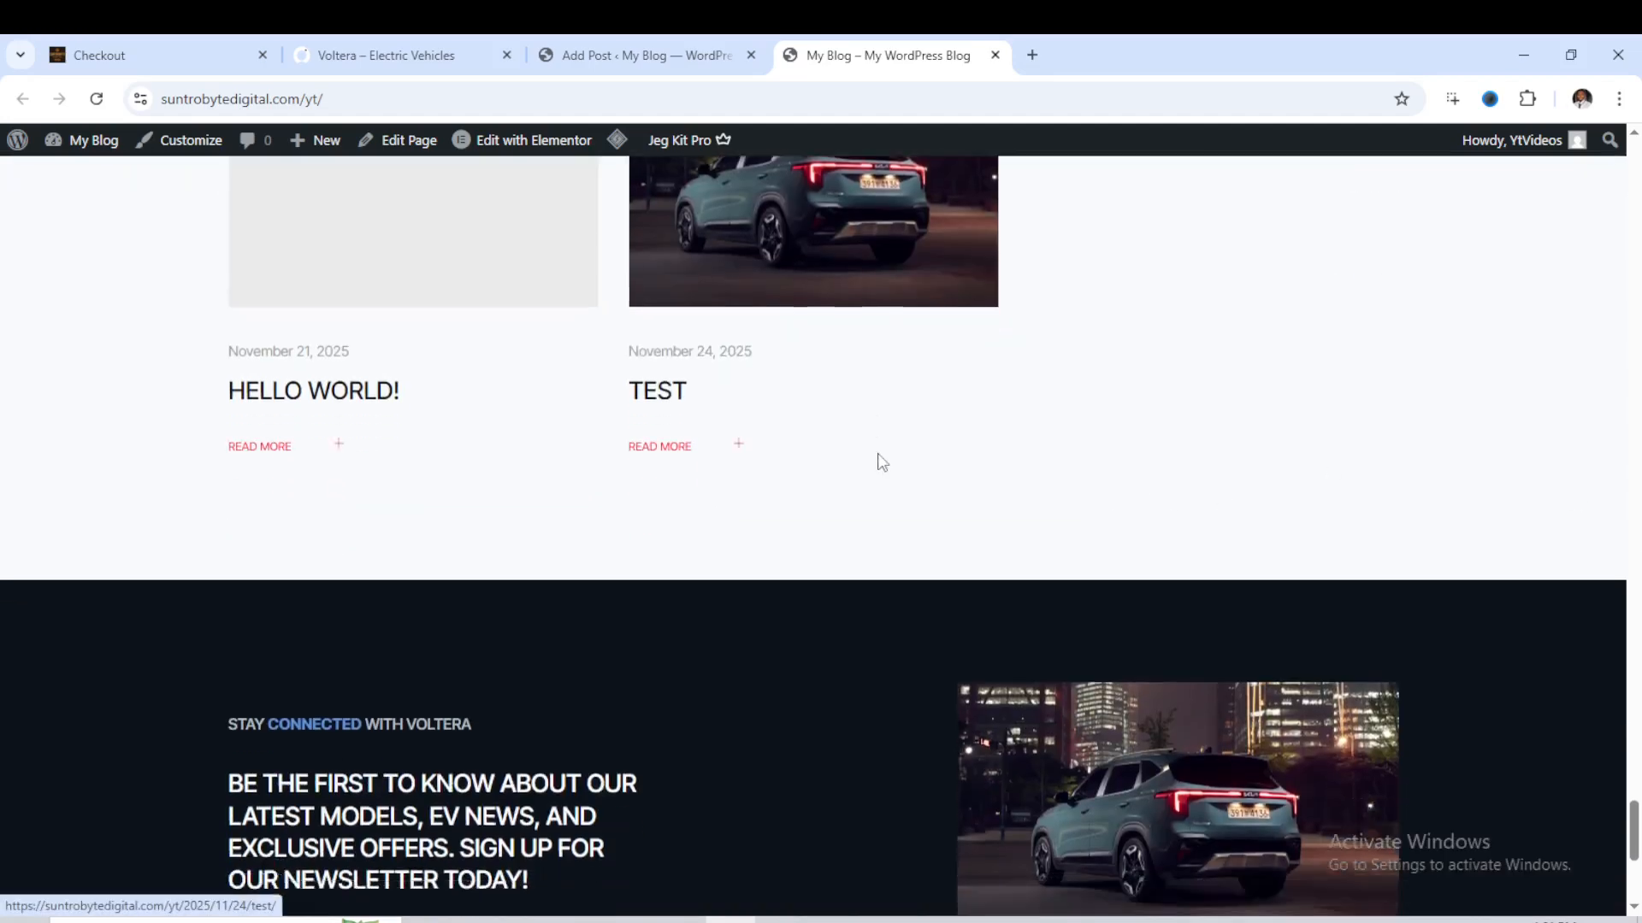
pyautogui.scroll(-1, 881, 462)
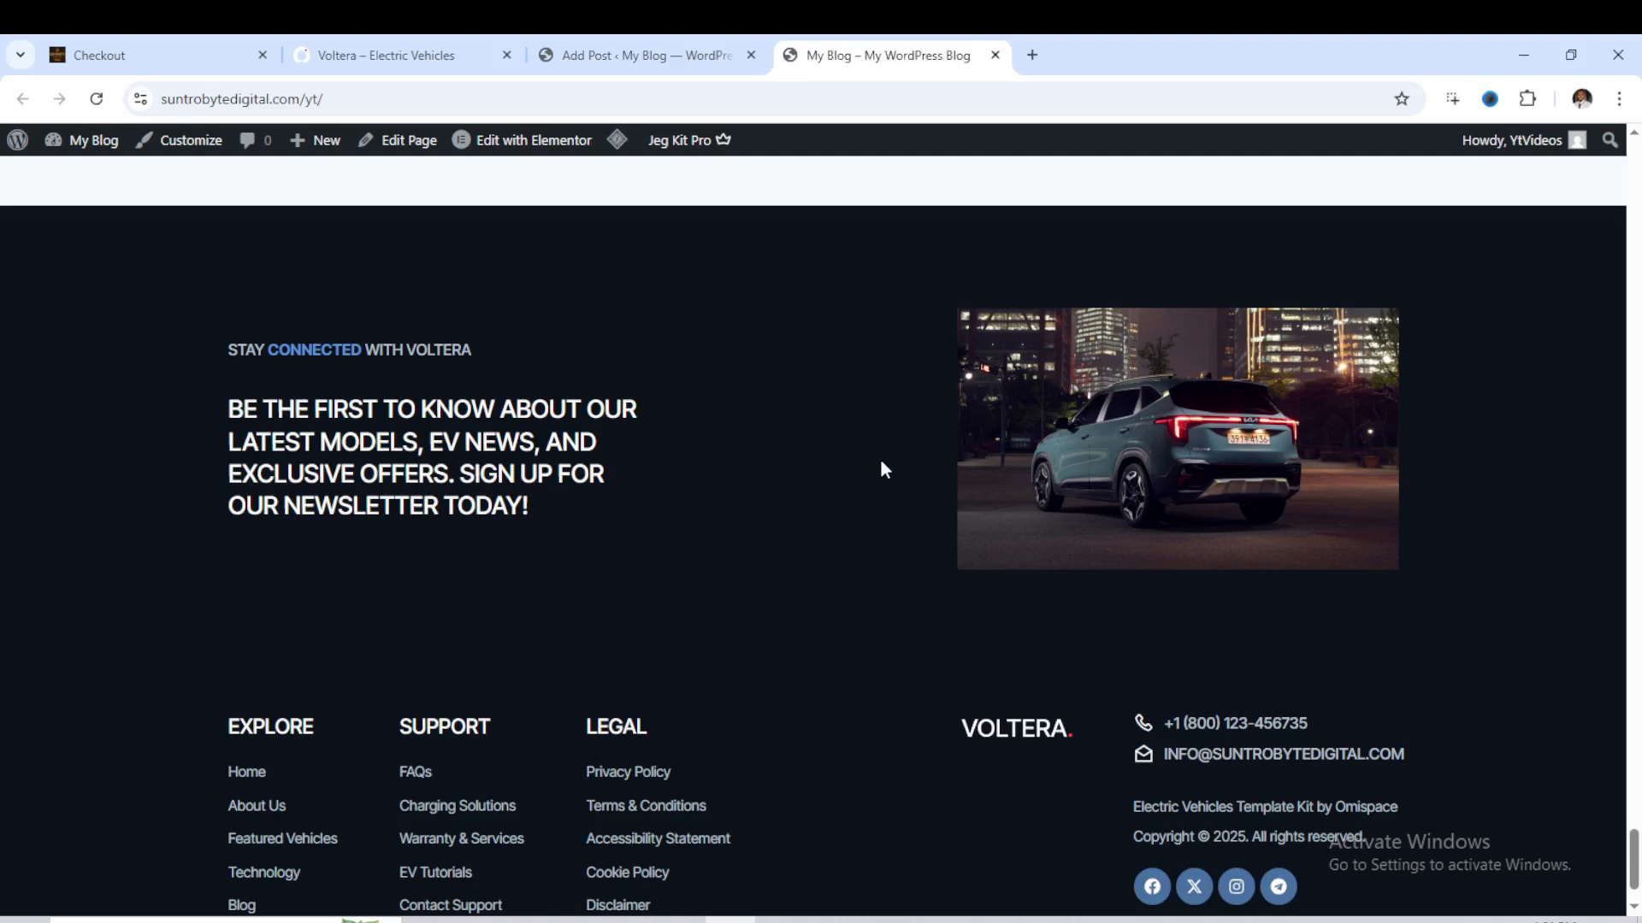
pyautogui.scroll(-1, 915, 442)
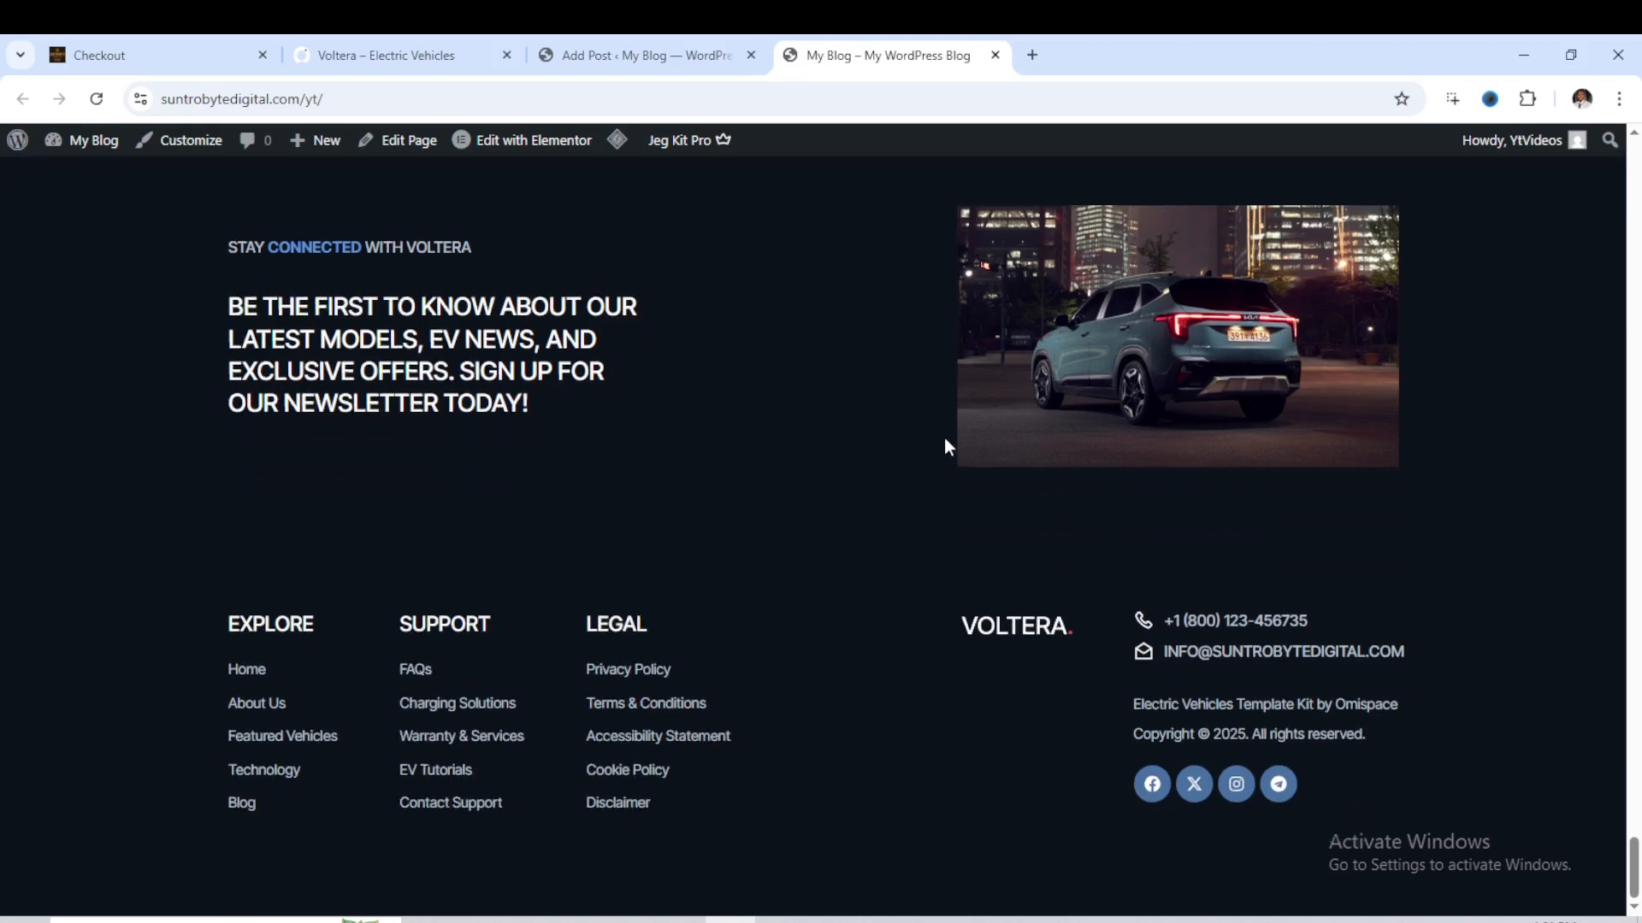